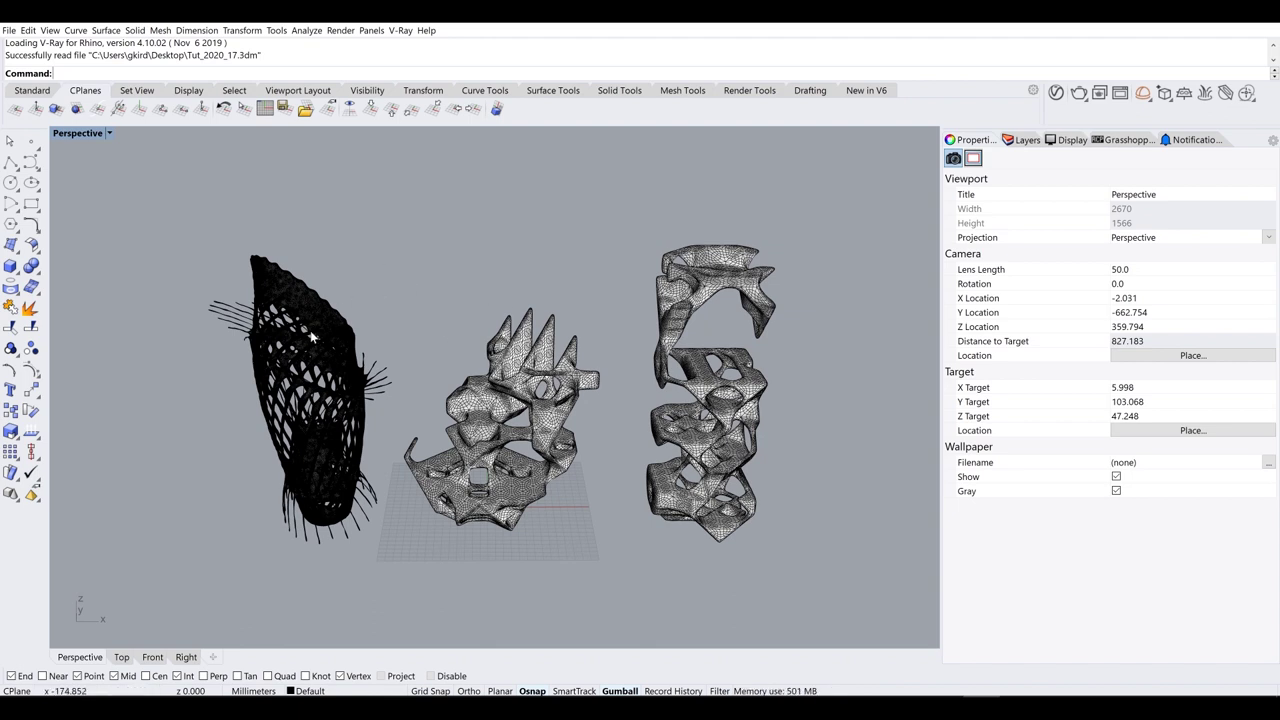
# - Look over the mesh models, selecting the two block-like structures and the latticed one in turn, and clear the selection
pyautogui.moveTo(310, 330); pyautogui.dragTo(355, 269, button='right')
pyautogui.keyDown('shift'); pyautogui.moveTo(376, 324); pyautogui.dragTo(318, 261, button='right'); pyautogui.keyUp('shift')
pyautogui.moveTo(752, 475); pyautogui.dragTo(442, 292)
pyautogui.moveTo(721, 540); pyautogui.dragTo(450, 320)
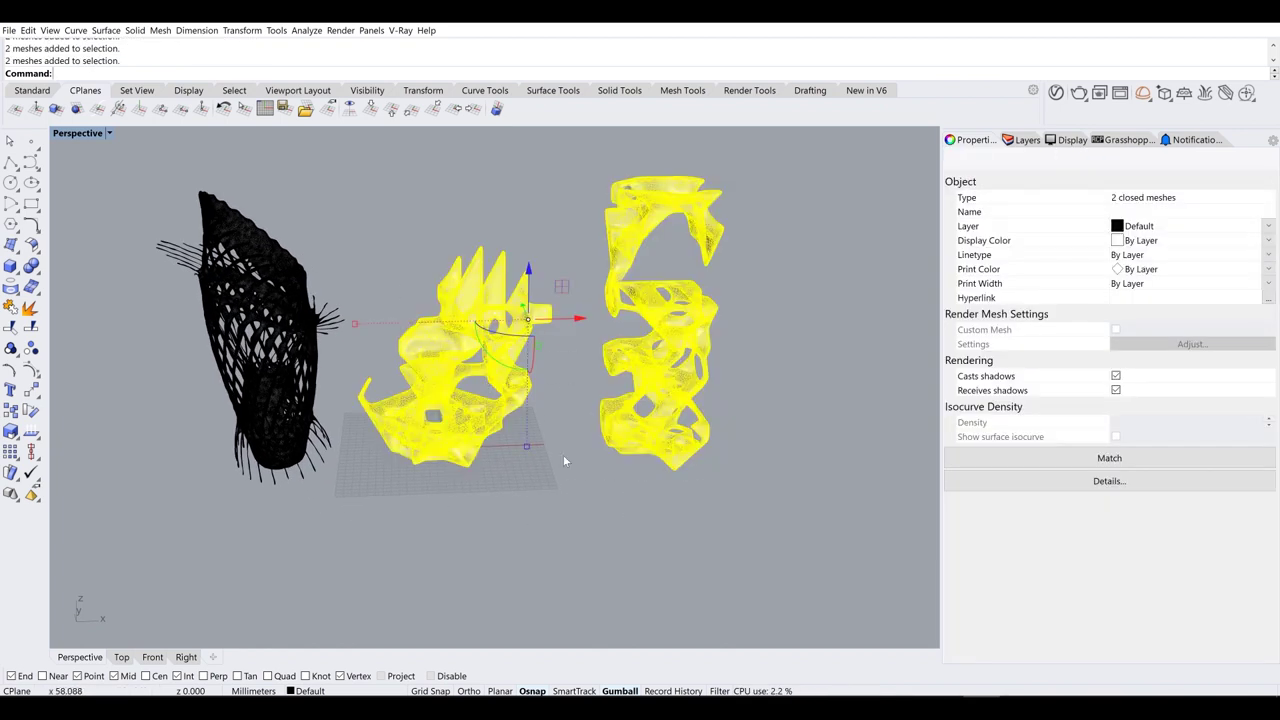
pyautogui.click(622, 509)
pyautogui.click(267, 305)
pyautogui.click(312, 236)
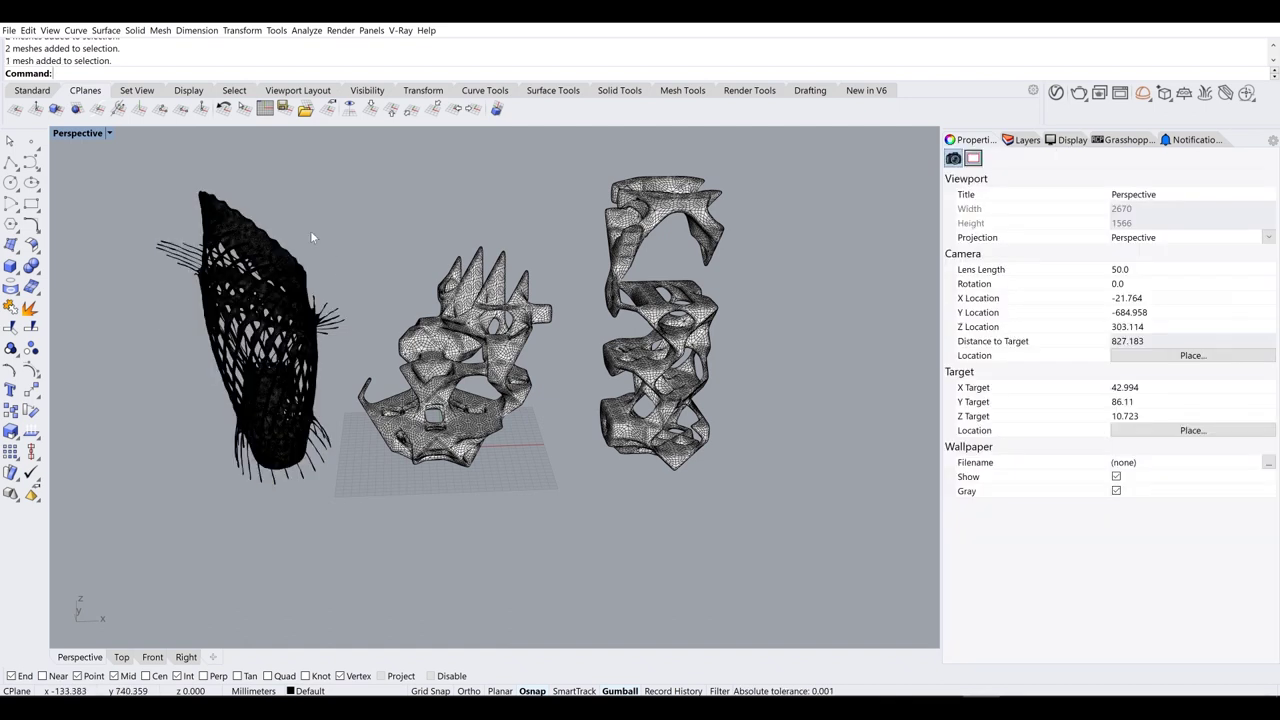
# - Preview the three models in the Arctic display mode, inspect the latticed mesh, and return the viewport to Shaded
pyautogui.click(75, 134)
pyautogui.click(121, 268)
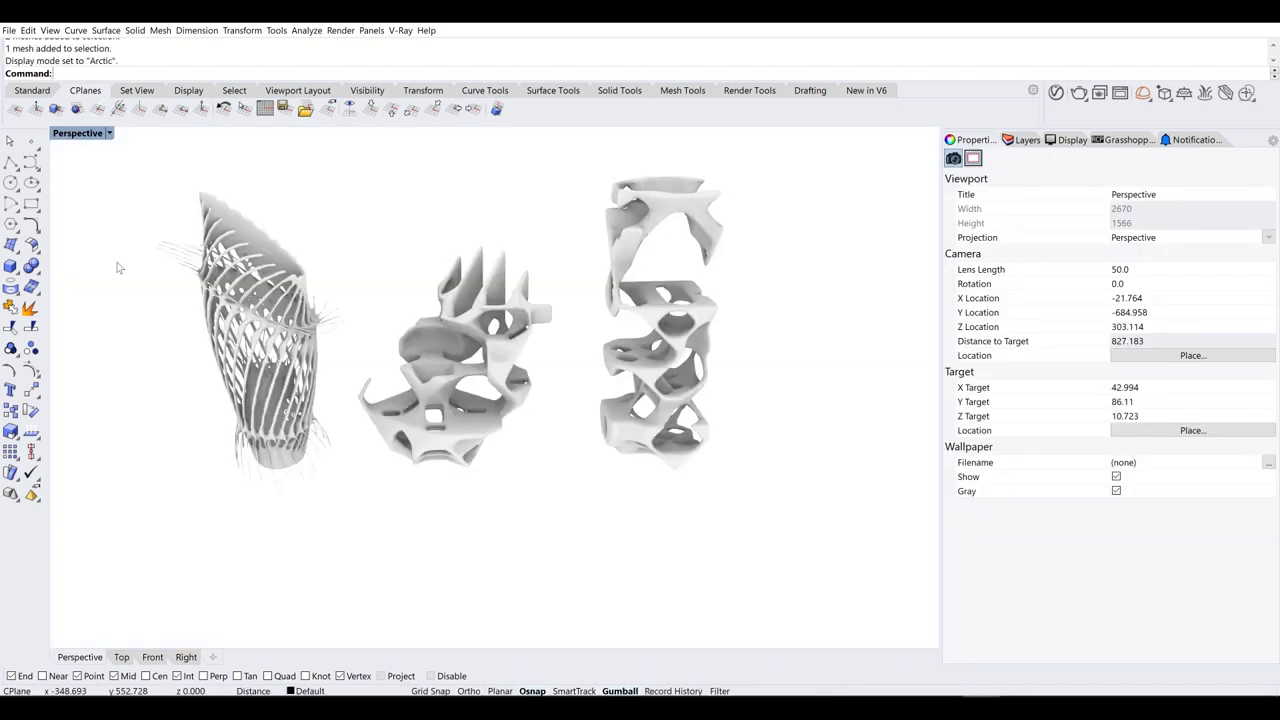
pyautogui.keyDown('shift'); pyautogui.moveTo(382, 386); pyautogui.dragTo(495, 375, button='right'); pyautogui.keyUp('shift')
pyautogui.scroll(6, 410, 290)
pyautogui.keyDown('shift'); pyautogui.moveTo(618, 348); pyautogui.dragTo(515, 357, button='right'); pyautogui.keyUp('shift')
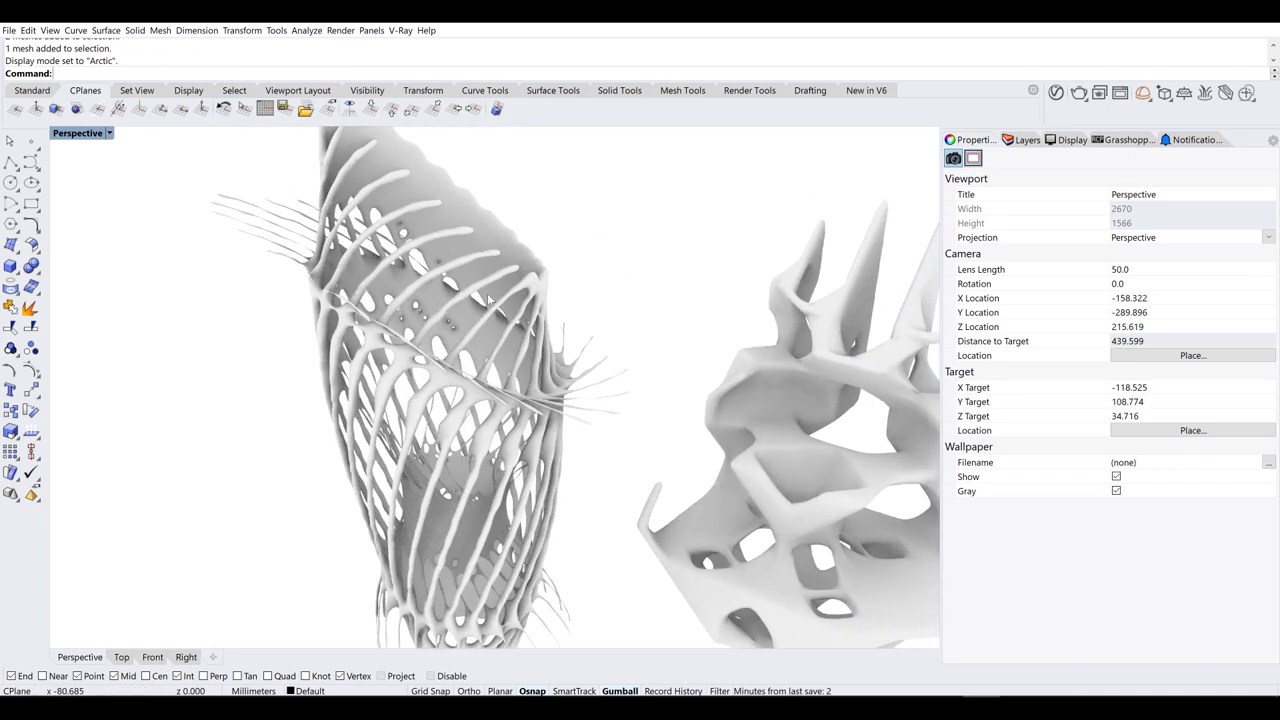
pyautogui.scroll(-4, 550, 358)
pyautogui.keyDown('shift'); pyautogui.moveTo(648, 428); pyautogui.dragTo(416, 355, button='right'); pyautogui.keyUp('shift')
pyautogui.scroll(-2, 417, 360)
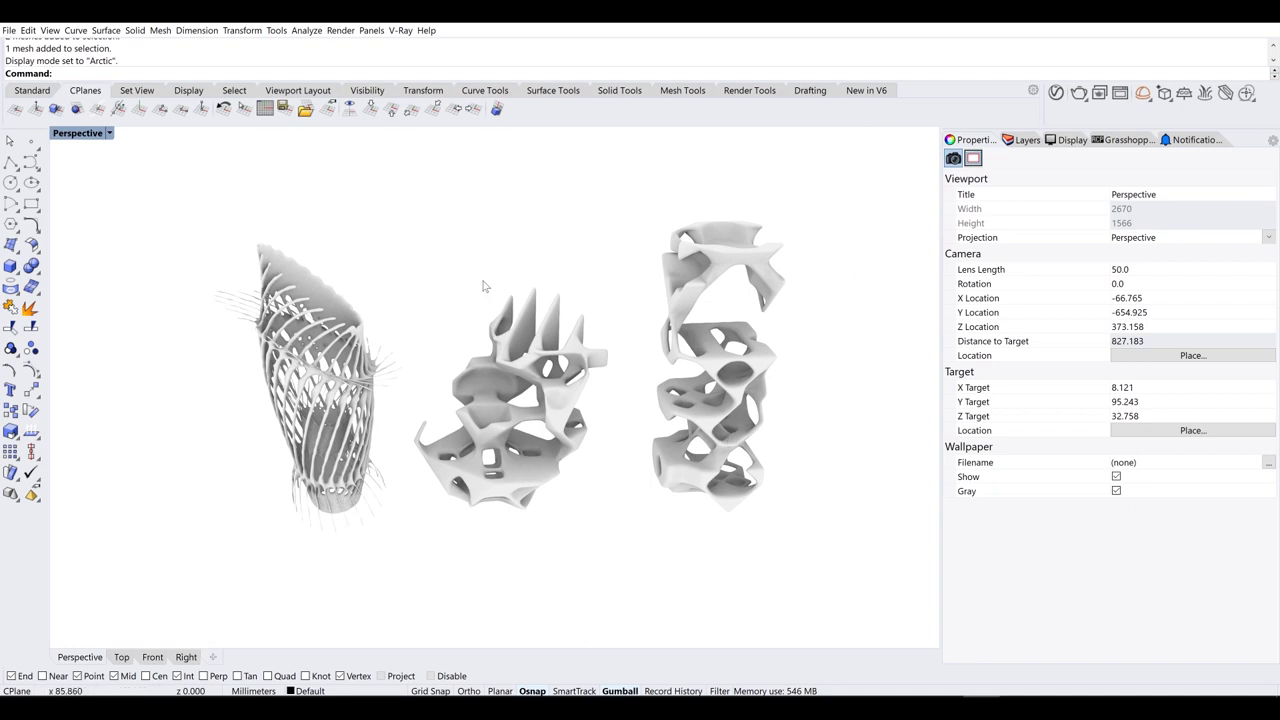
pyautogui.click(80, 133)
pyautogui.click(95, 177)
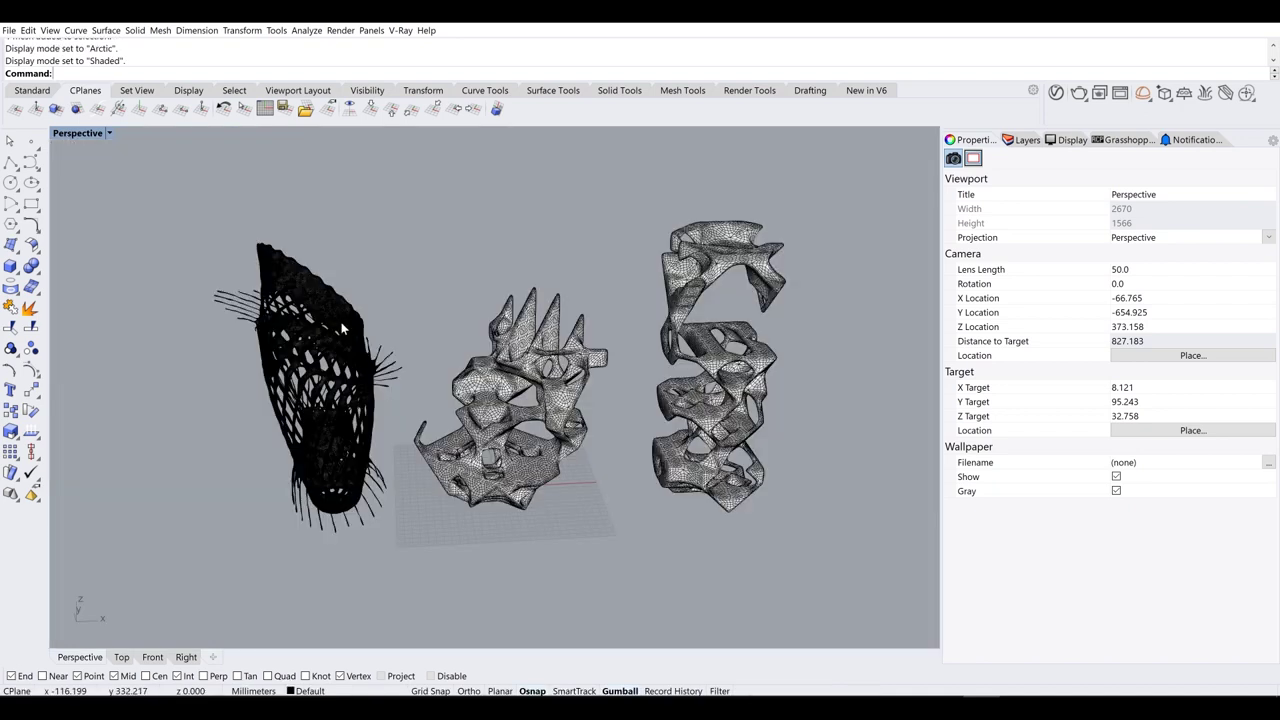
pyautogui.moveTo(474, 388); pyautogui.dragTo(467, 384, button='right')
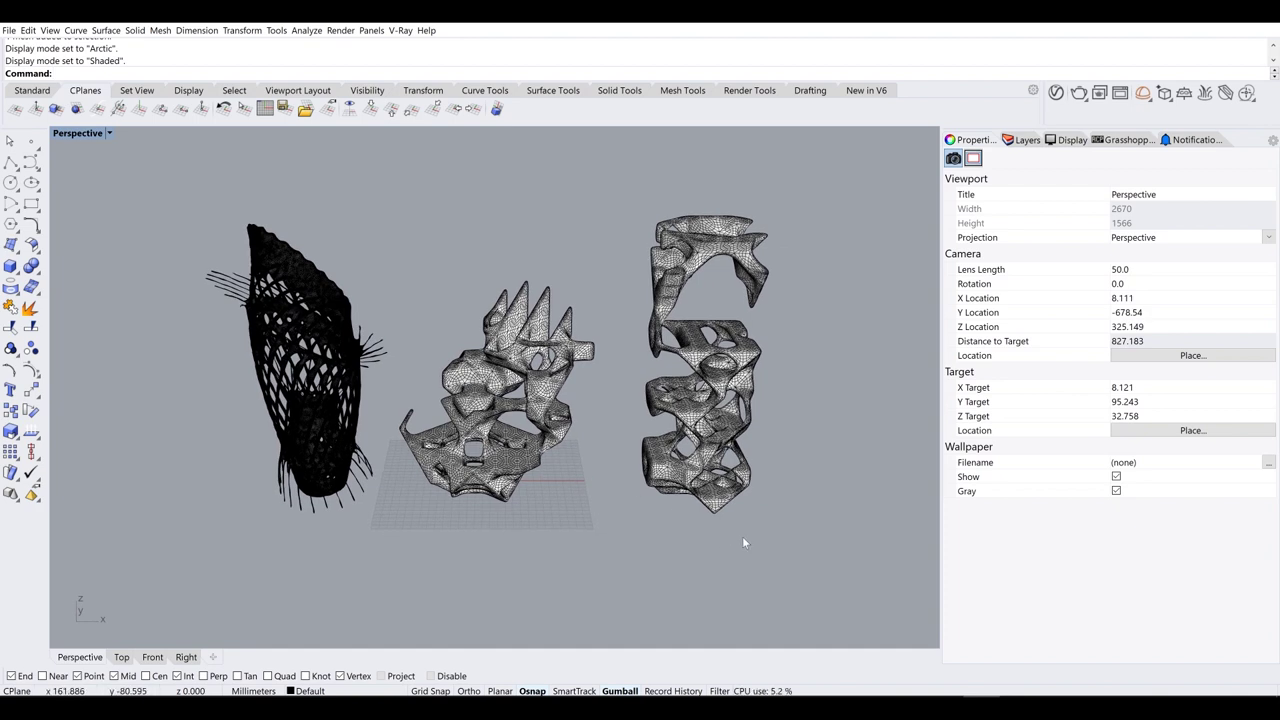
pyautogui.moveTo(819, 578); pyautogui.dragTo(826, 550)
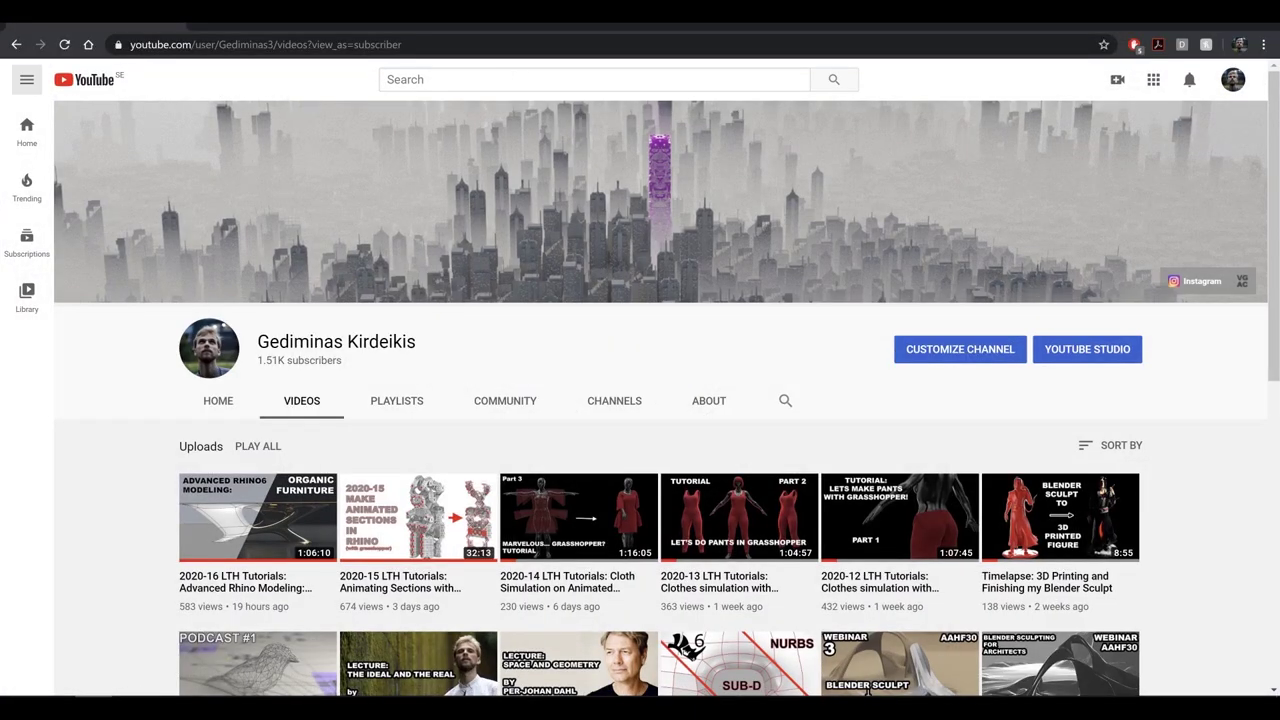
# - Browse the recent uploads on the YouTube channel's videos page and switch back to Rhino
pyautogui.scroll(-2, 550, 285)
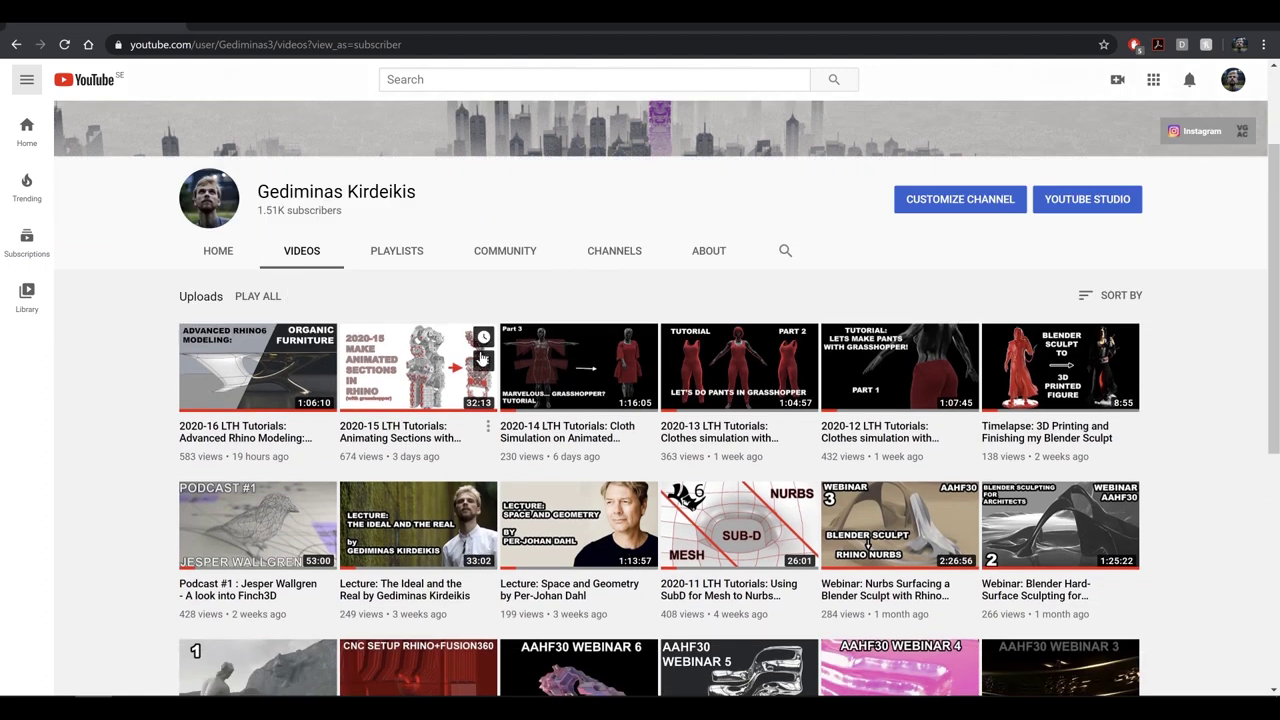
pyautogui.scroll(-5, 481, 356)
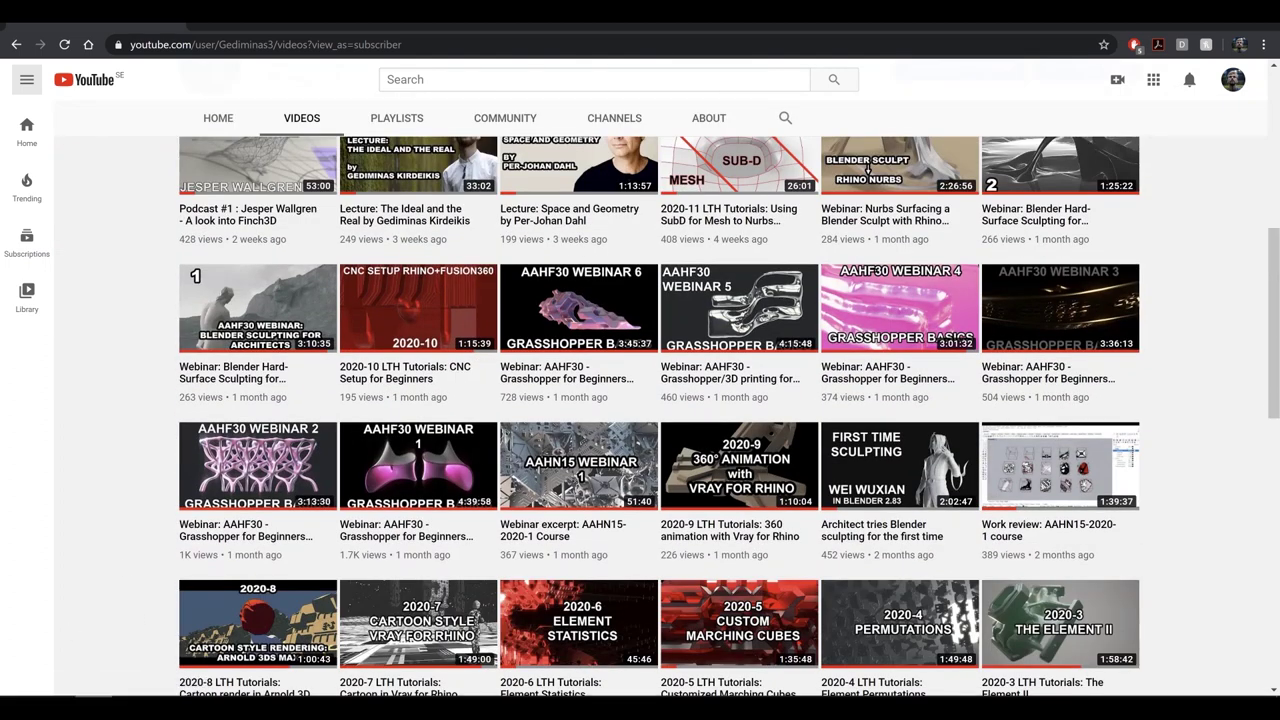
pyautogui.moveTo(93, 706)
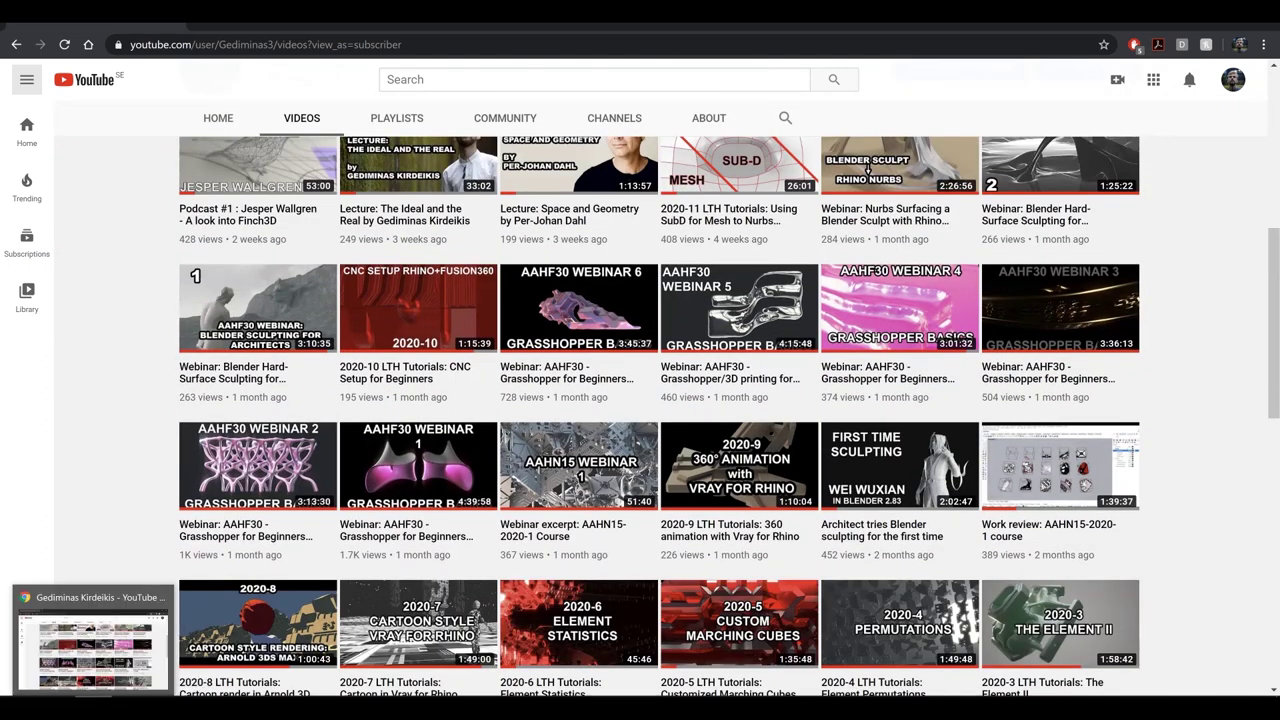
pyautogui.click(957, 710)
# - Select and deselect the latticed mesh and inspect its wireframe up close
pyautogui.click(280, 295)
pyautogui.click(135, 430)
pyautogui.scroll(5, 231, 394)
pyautogui.scroll(5, 346, 208)
pyautogui.scroll(-5, 328, 432)
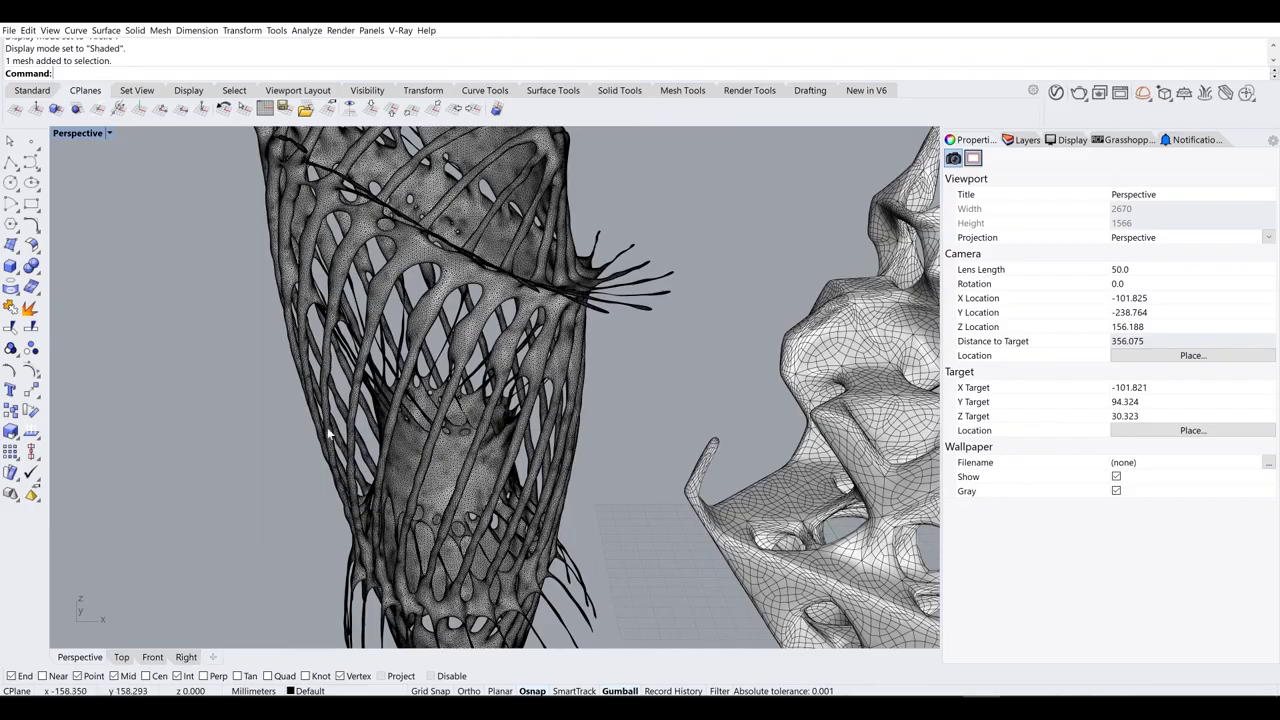
# - Switch to the YouTube channel page and look through the older tutorial uploads
pyautogui.click(115, 709)
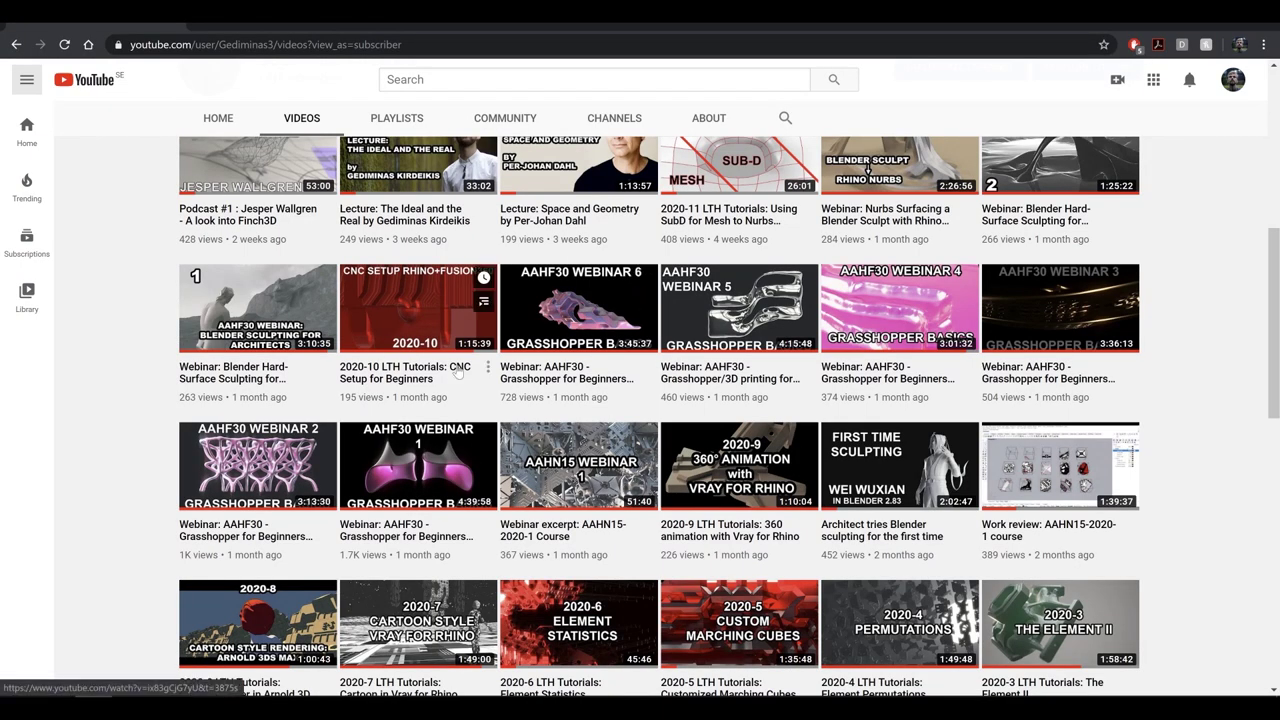
pyautogui.scroll(-3, 458, 371)
pyautogui.scroll(2, 916, 300)
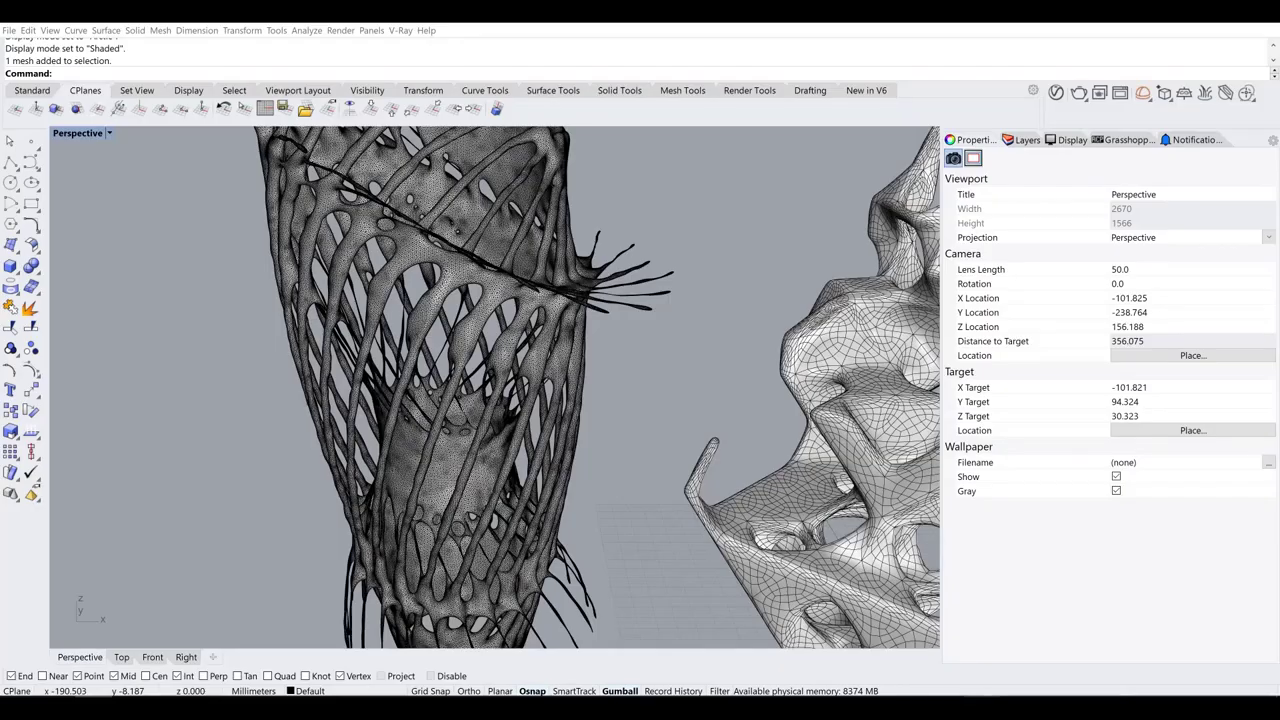
# - Check the latticed mesh's vertex and face counts with the What command, close the object description and deselect the mesh
pyautogui.scroll(-2, 418, 302)
pyautogui.moveTo(418, 303); pyautogui.dragTo(466, 379, button='right')
pyautogui.scroll(3, 432, 270)
pyautogui.click(432, 269)
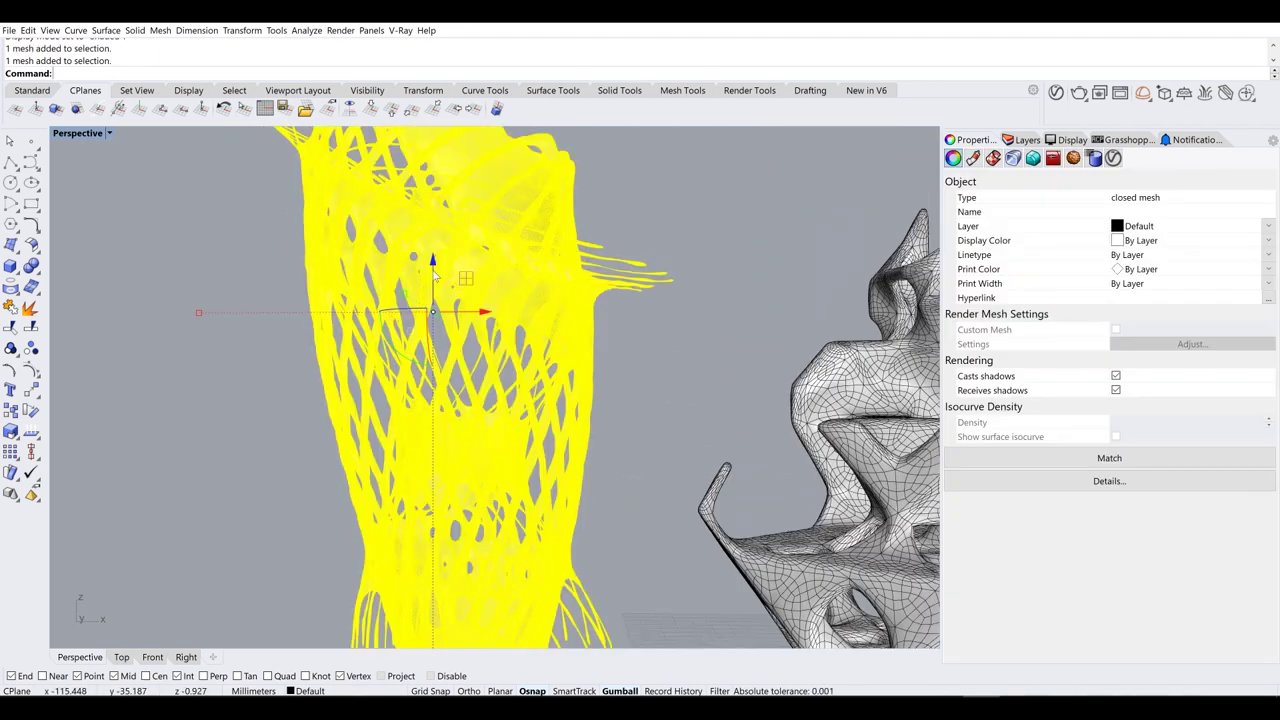
pyautogui.press('Return')
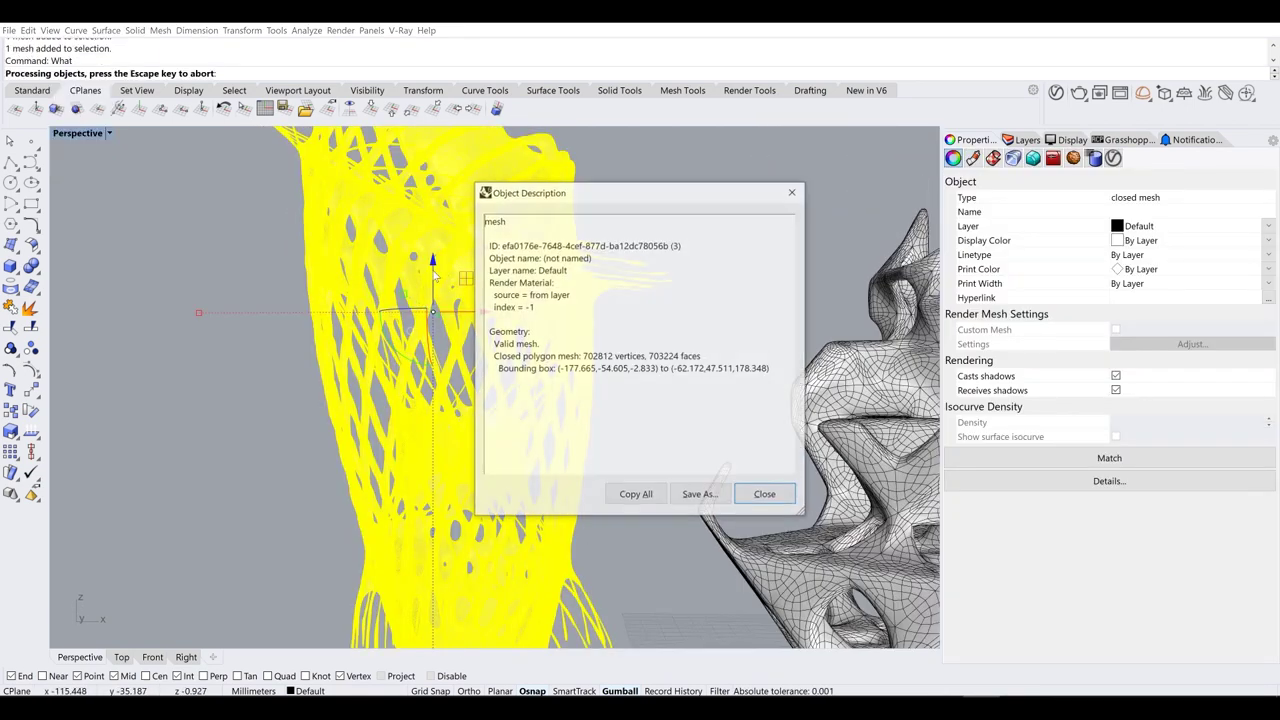
pyautogui.moveTo(497, 356); pyautogui.dragTo(591, 368)
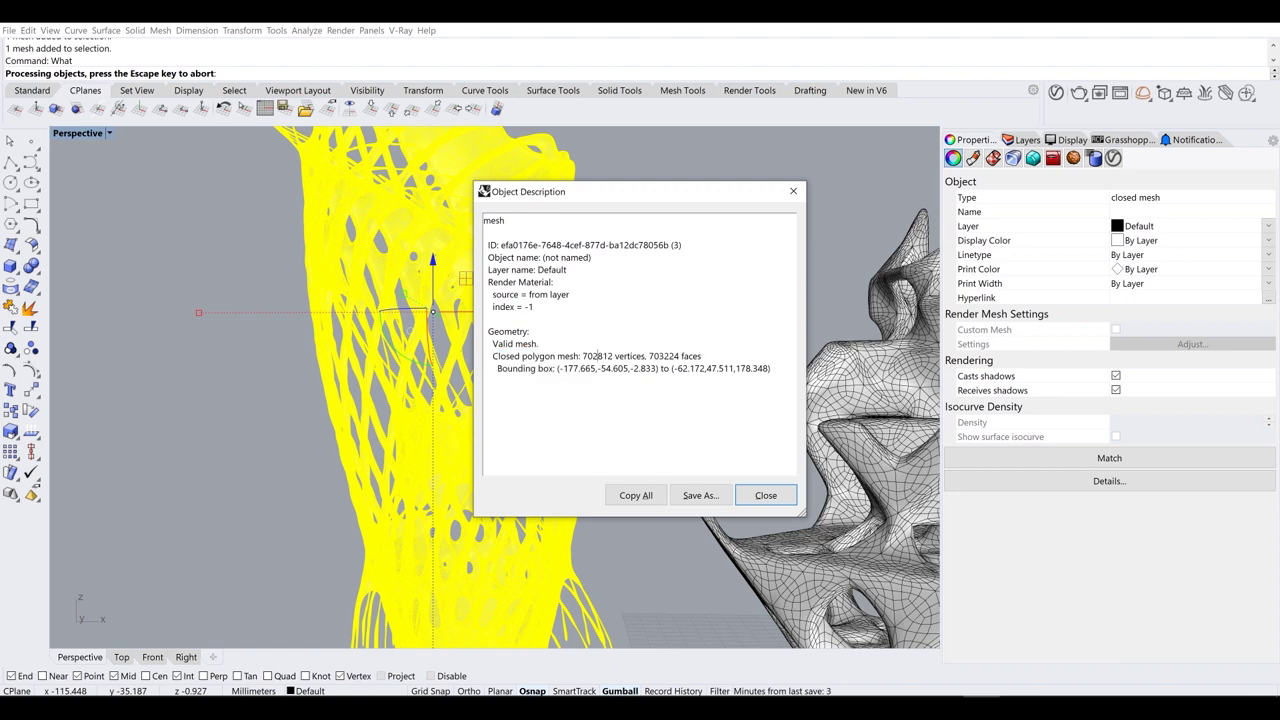
pyautogui.click(765, 495)
pyautogui.click(723, 361)
# - Examine the latticed mesh's thin struts, openings and face density up close from several angles
pyautogui.moveTo(602, 290); pyautogui.dragTo(504, 274, button='right')
pyautogui.scroll(-2, 575, 306)
pyautogui.scroll(-2, 574, 306)
pyautogui.scroll(6, 438, 340)
pyautogui.scroll(4, 500, 398)
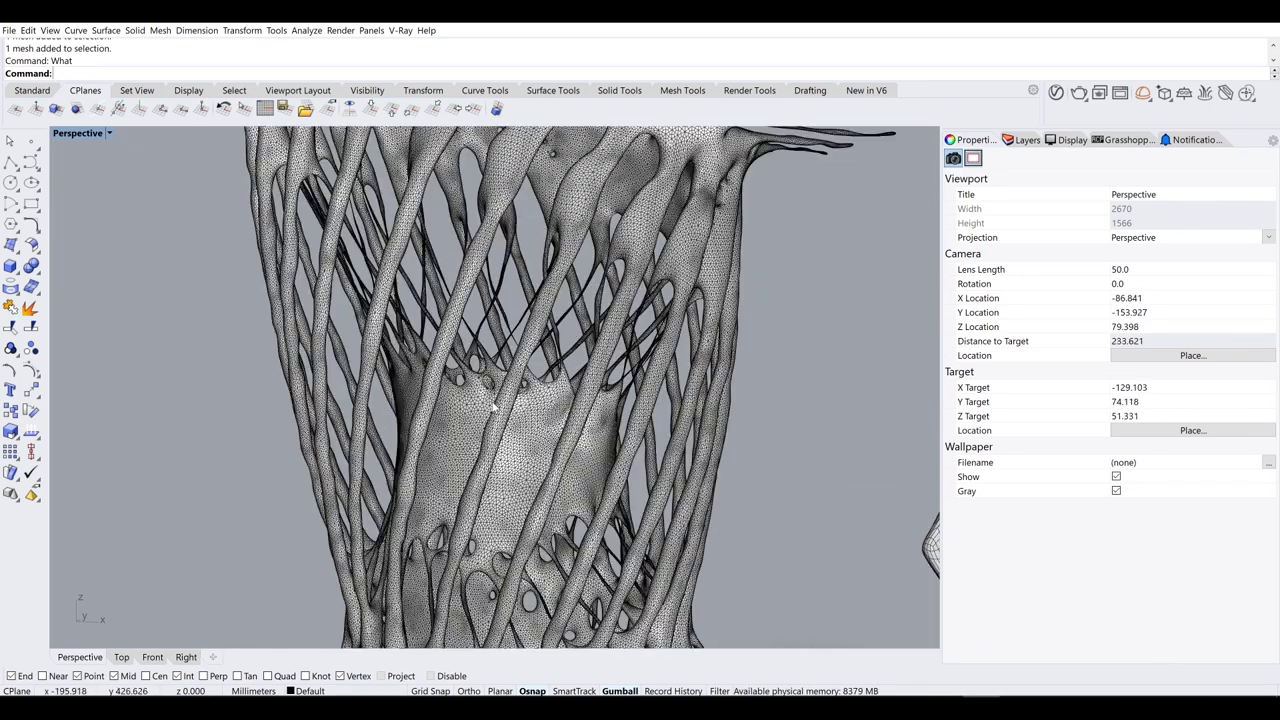
pyautogui.scroll(-6, 510, 385)
pyautogui.moveTo(448, 452); pyautogui.dragTo(508, 297, button='right')
pyautogui.scroll(4, 508, 297)
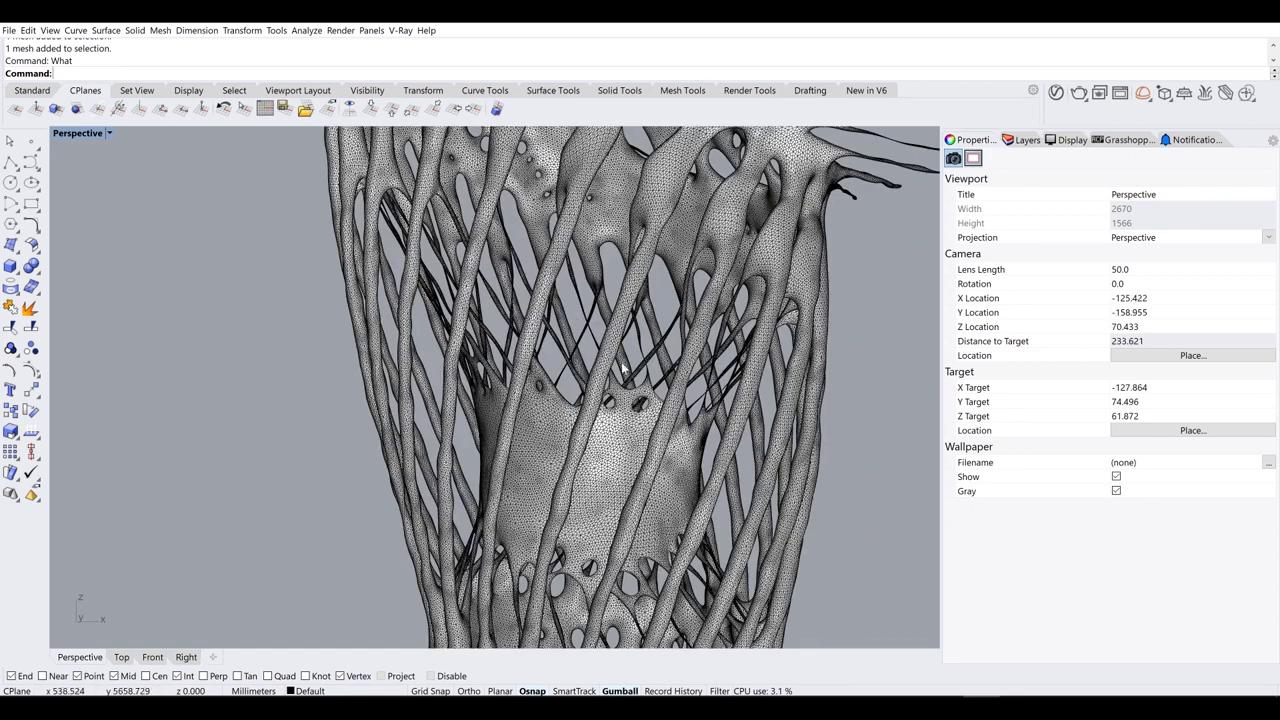
pyautogui.scroll(6, 620, 363)
pyautogui.keyDown('shift'); pyautogui.moveTo(586, 382); pyautogui.dragTo(626, 431, button='right'); pyautogui.keyUp('shift')
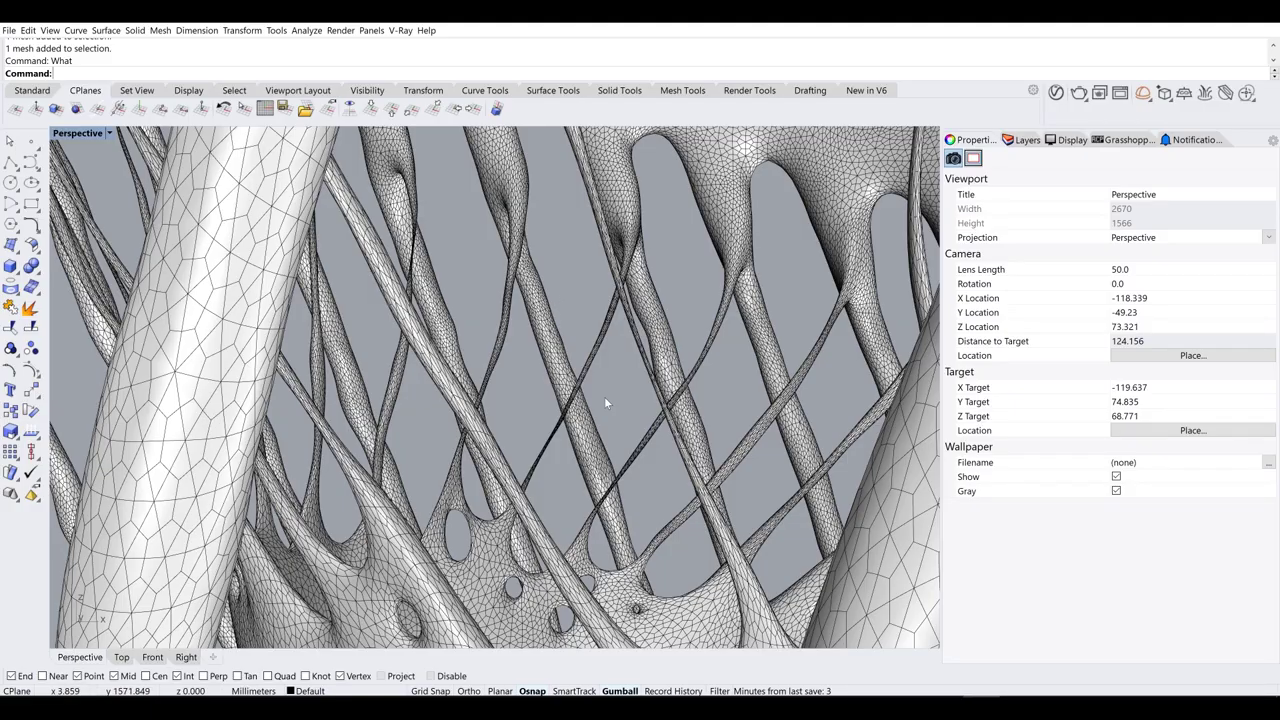
# - Bring the spiky block-like mesh and the tower mesh into view, window-select them twice and clear the selection
pyautogui.scroll(-10, 540, 380)
pyautogui.keyDown('shift'); pyautogui.moveTo(626, 399); pyautogui.dragTo(470, 450, button='right'); pyautogui.keyUp('shift')
pyautogui.scroll(-4, 470, 420)
pyautogui.keyDown('shift'); pyautogui.moveTo(570, 400); pyautogui.dragTo(517, 465, button='right'); pyautogui.keyUp('shift')
pyautogui.moveTo(686, 449); pyautogui.dragTo(298, 297)
pyautogui.click(545, 555)
pyautogui.moveTo(791, 517); pyautogui.dragTo(291, 315)
pyautogui.click(525, 573)
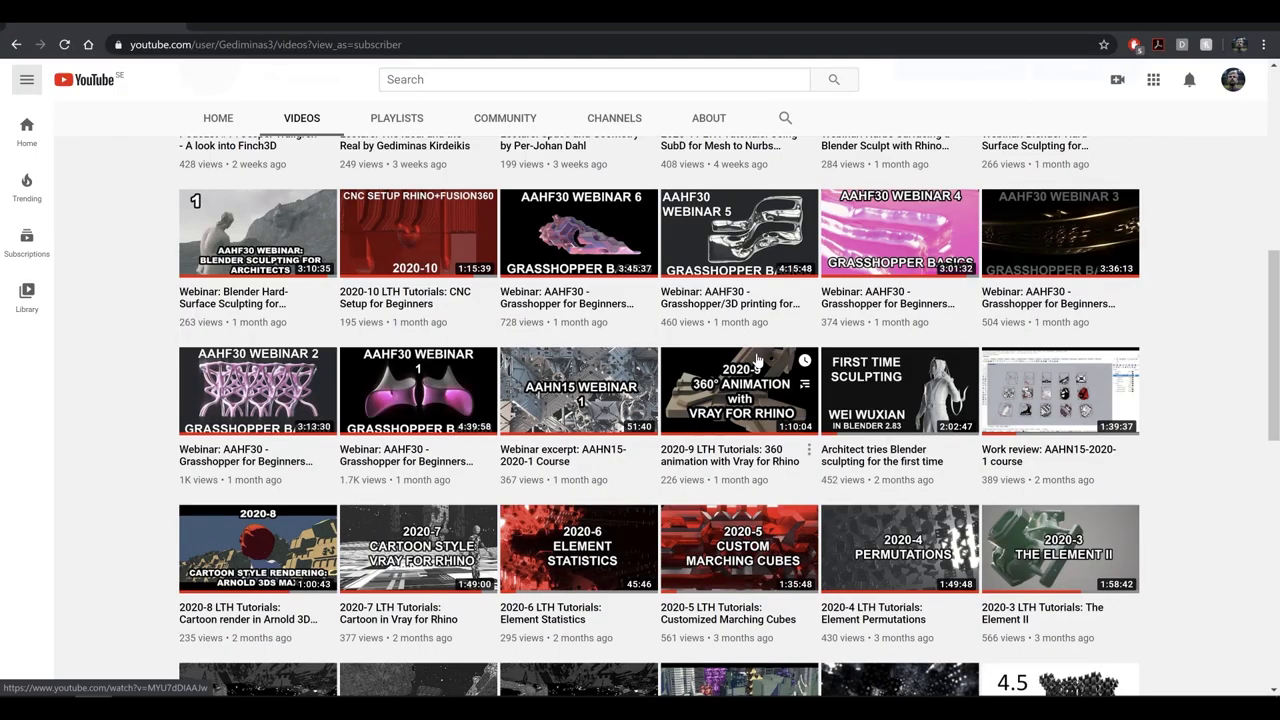
# - Browse further down the YouTube channel's older uploads and return to an overview of the three models in Rhino
pyautogui.scroll(-5, 757, 360)
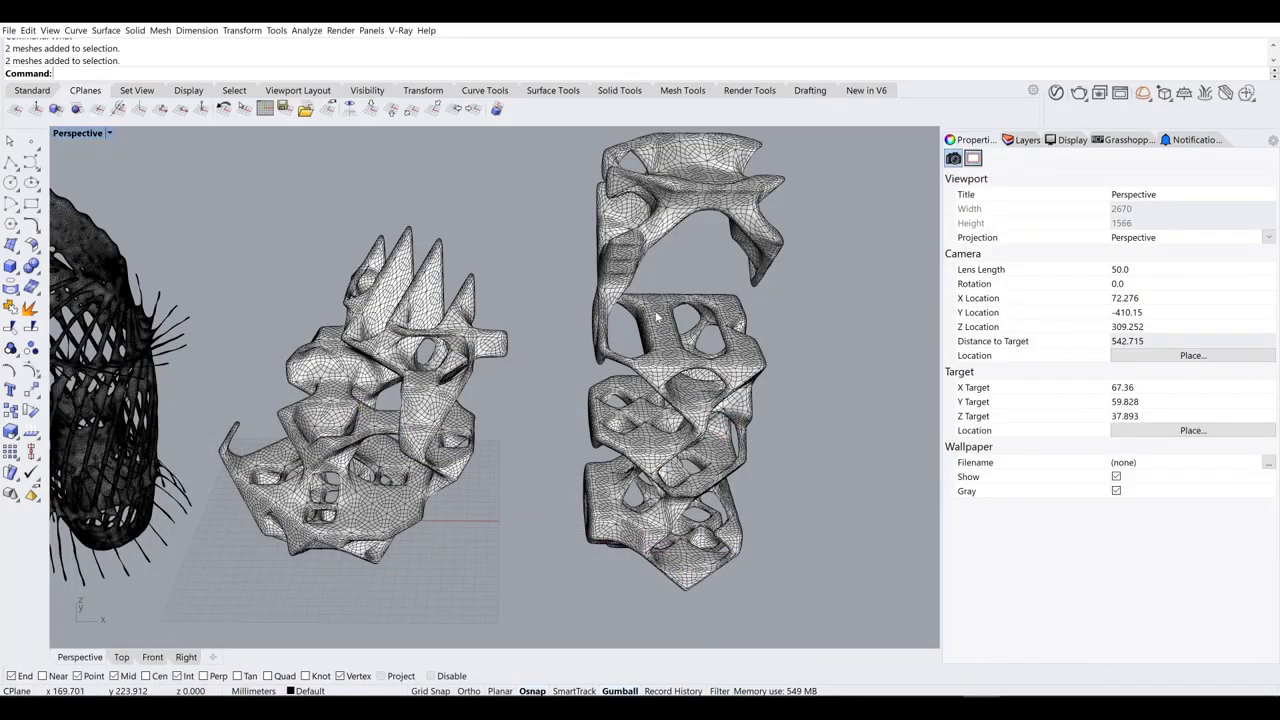
pyautogui.scroll(-2, 518, 391)
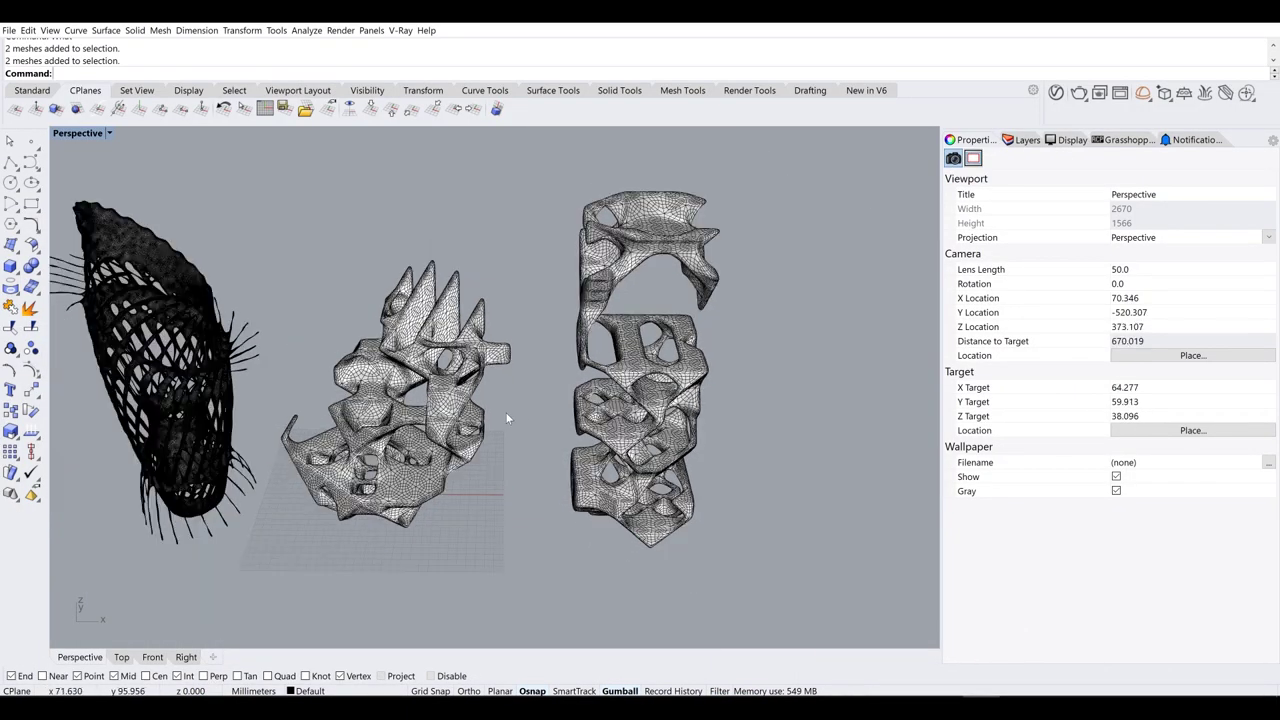
pyautogui.moveTo(548, 413); pyautogui.dragTo(585, 412, button='right')
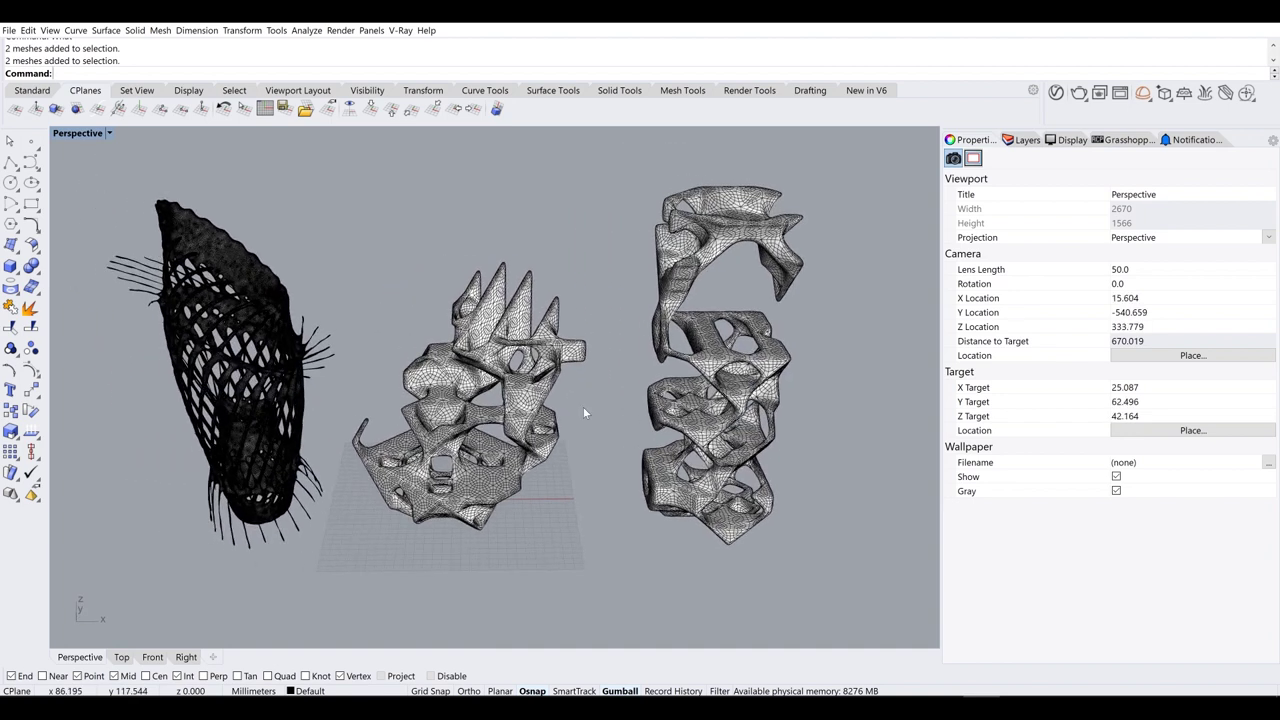
# - Launch Grasshopper and narrow its window to uncover more of the Rhino viewport
pyautogui.write('grass')
pyautogui.press('Return')
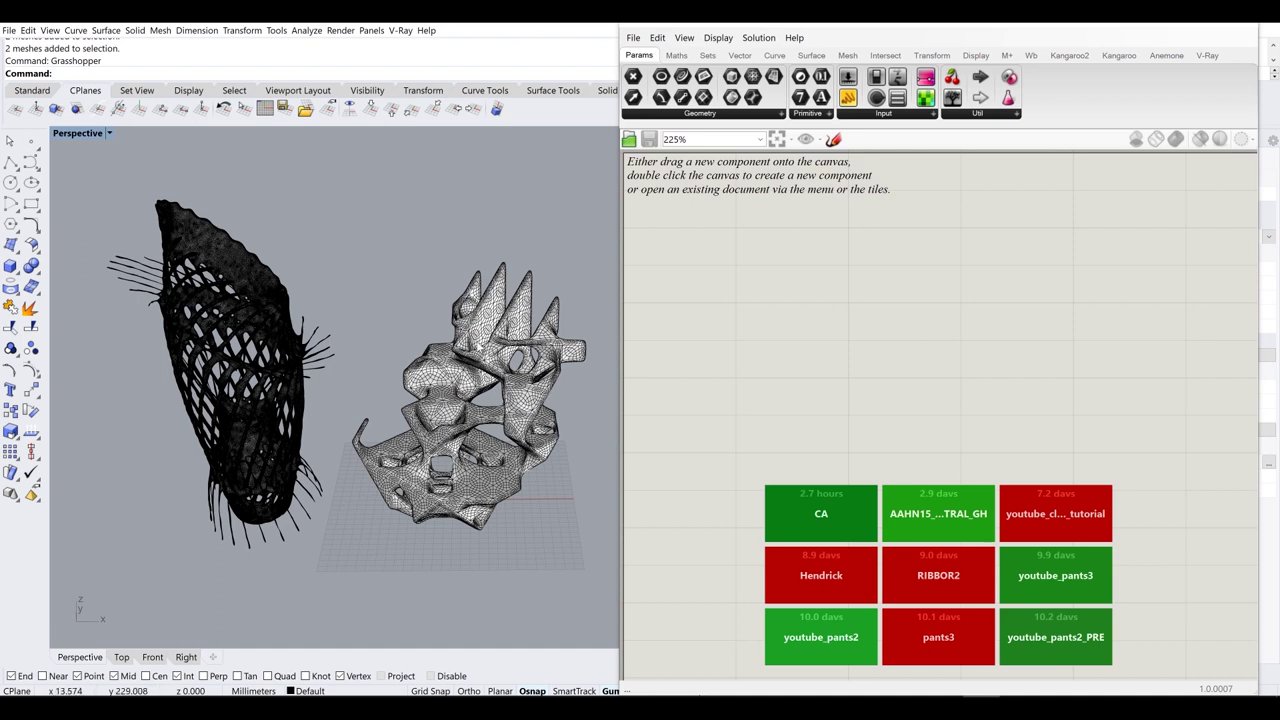
pyautogui.moveTo(622, 300); pyautogui.dragTo(868, 300)
# - Isolate the tower mesh so the other models are hidden, and deselect it
pyautogui.keyDown('shift'); pyautogui.moveTo(707, 329); pyautogui.dragTo(566, 345, button='right'); pyautogui.keyUp('shift')
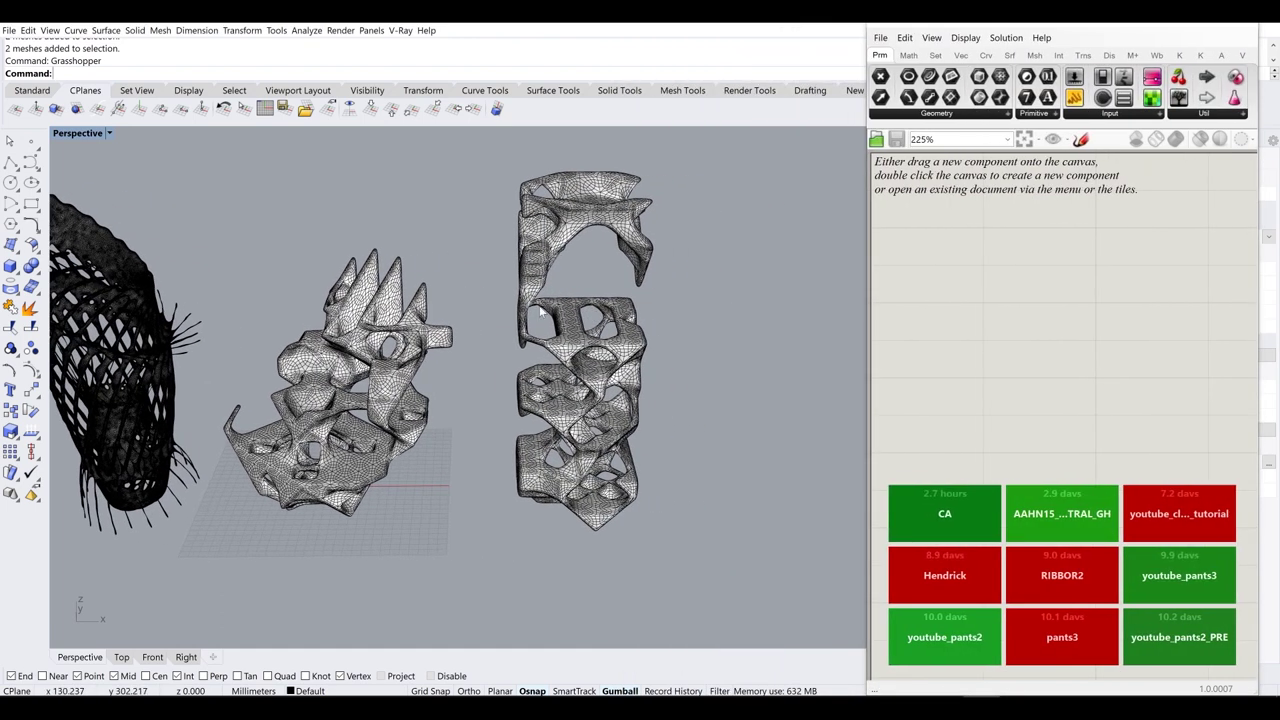
pyautogui.click(566, 345)
pyautogui.write('isolate')
pyautogui.press('Return')
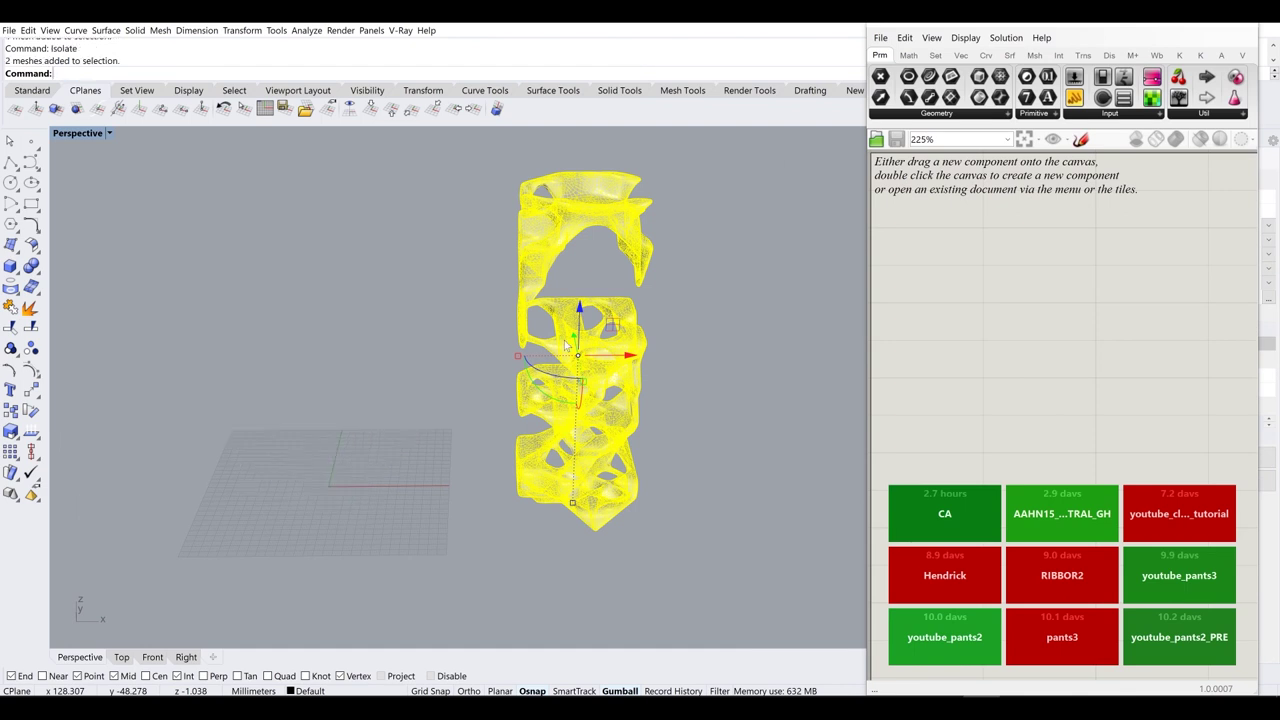
pyautogui.keyDown('shift'); pyautogui.moveTo(647, 344); pyautogui.dragTo(606, 348, button='right'); pyautogui.keyUp('shift')
pyautogui.click(606, 350)
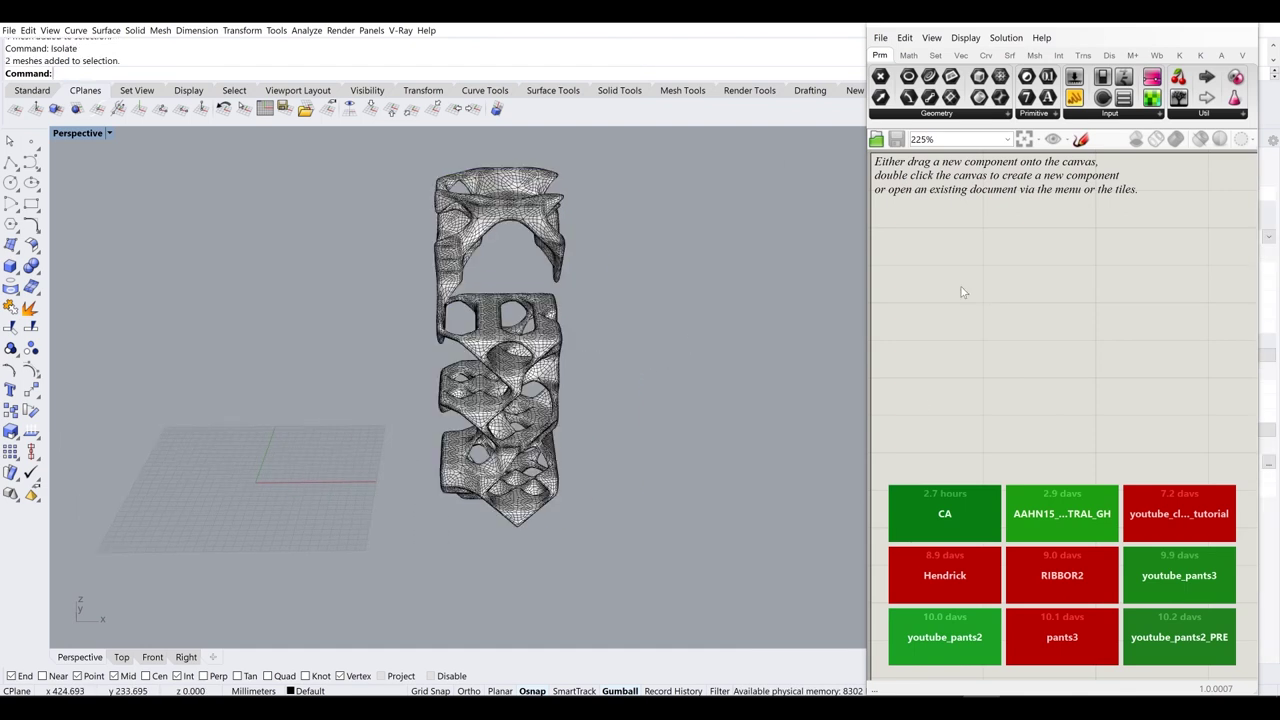
# - Widen the Grasshopper window and reframe the tower mesh so both fit side by side
pyautogui.moveTo(862, 258); pyautogui.dragTo(606, 280)
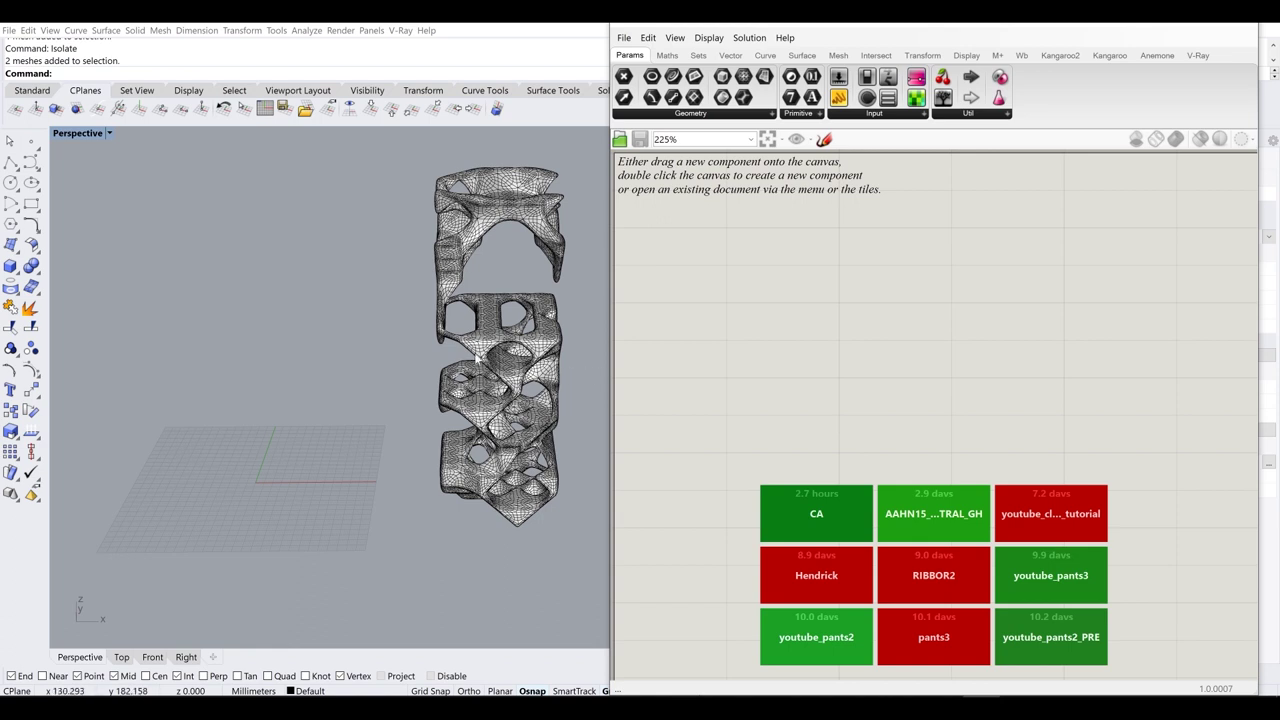
pyautogui.keyDown('shift'); pyautogui.moveTo(480, 383); pyautogui.dragTo(330, 391, button='right'); pyautogui.keyUp('shift')
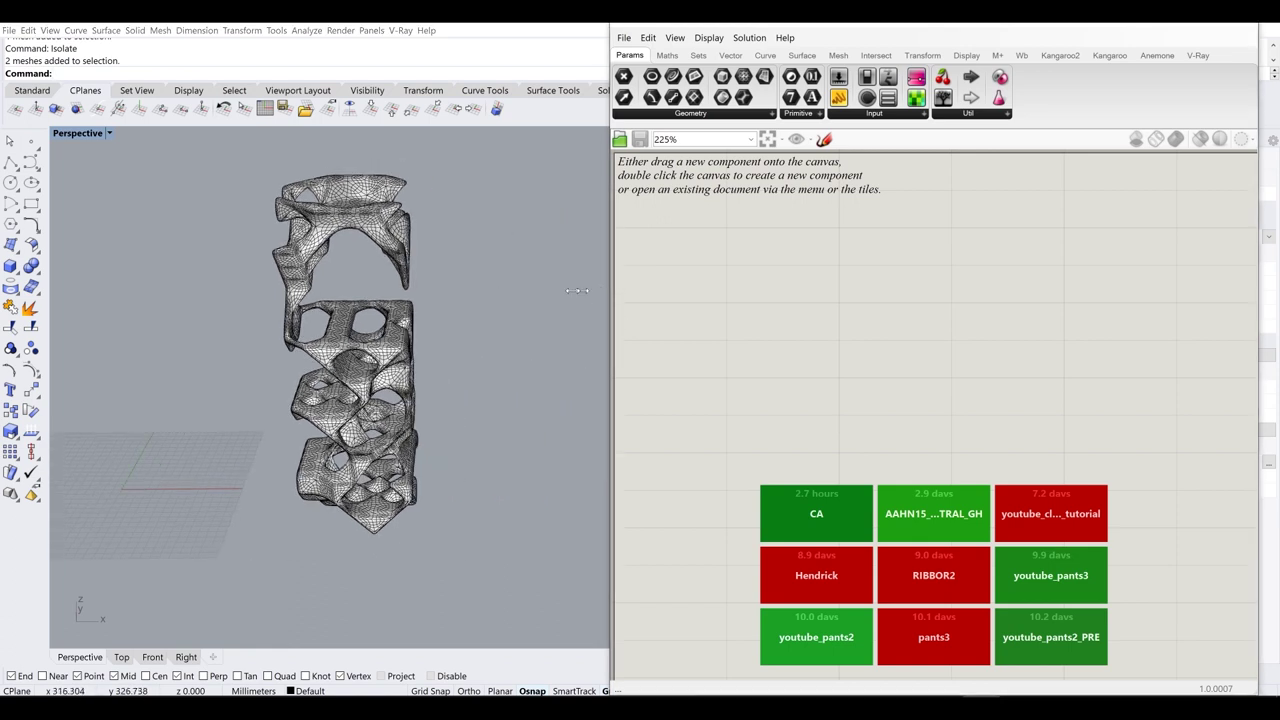
pyautogui.moveTo(611, 296); pyautogui.dragTo(506, 298)
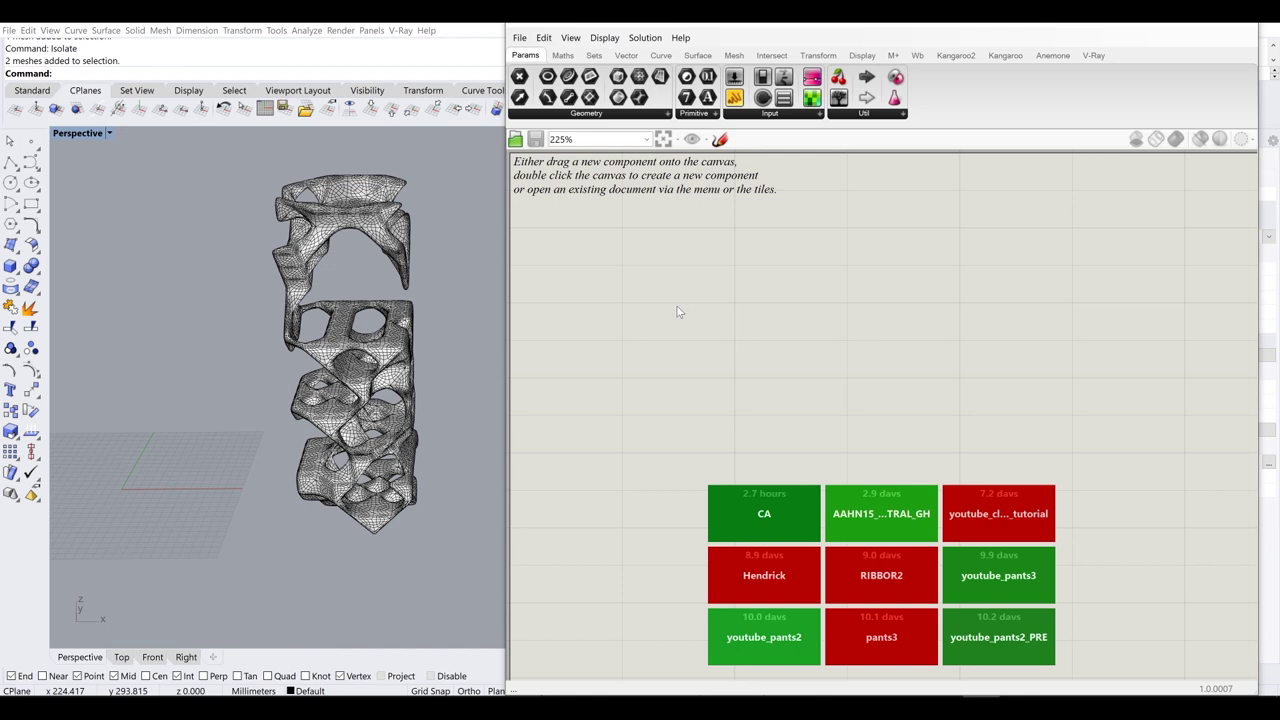
# - Add a Geometry parameter to the empty Grasshopper canvas and adjust its position
pyautogui.doubleClick(646, 298)
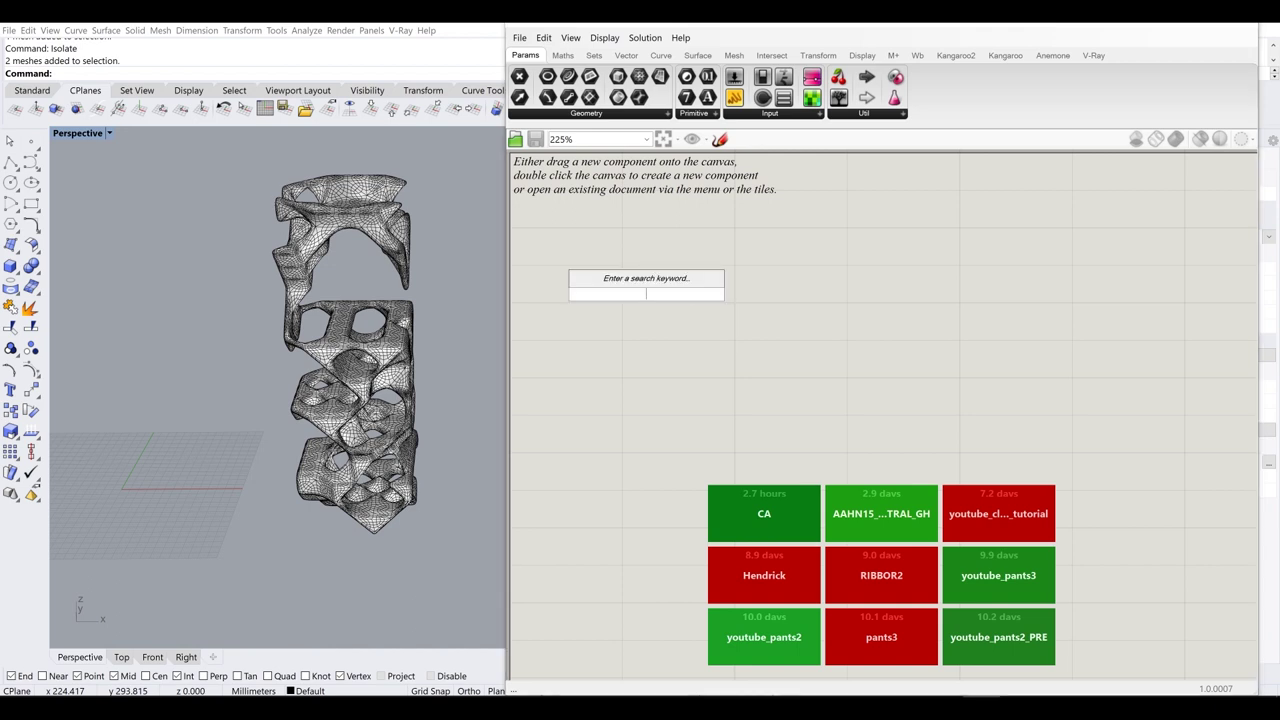
pyautogui.write('geo')
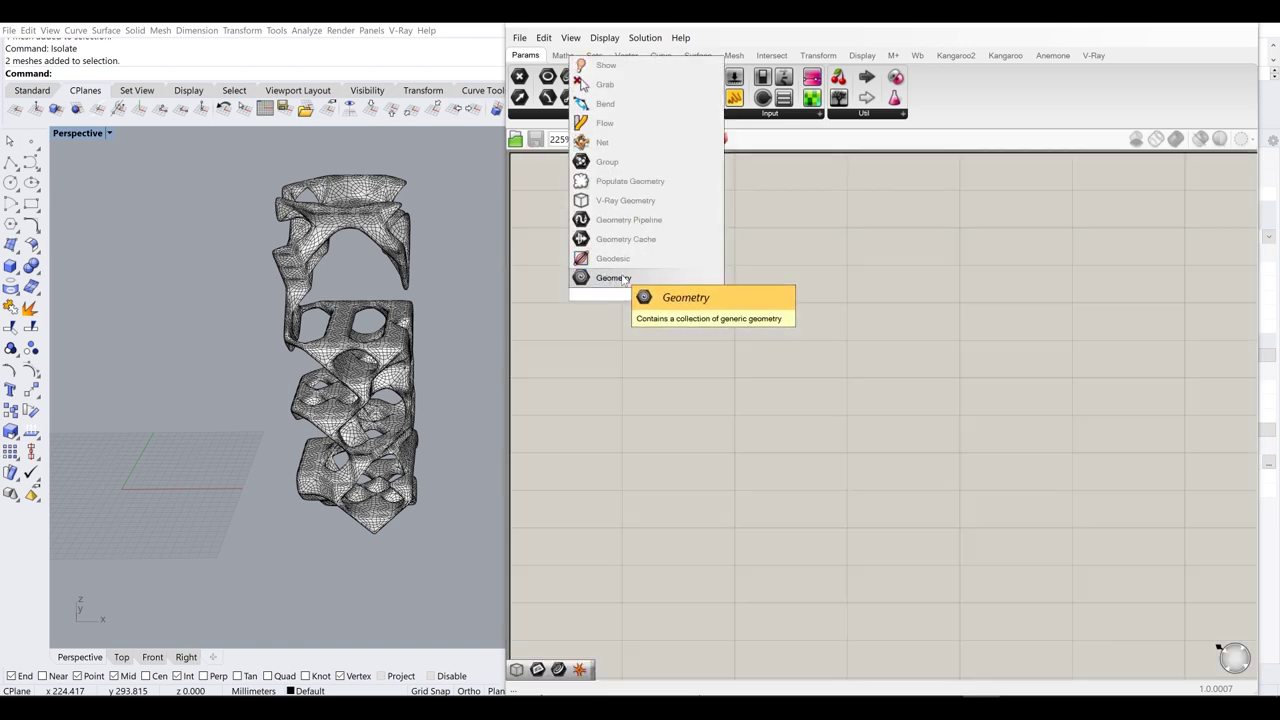
pyautogui.click(612, 278)
pyautogui.moveTo(632, 300); pyautogui.dragTo(637, 320)
# - Reference the tower mesh as a single geometry in the Geometry parameter
pyautogui.rightClick(650, 316)
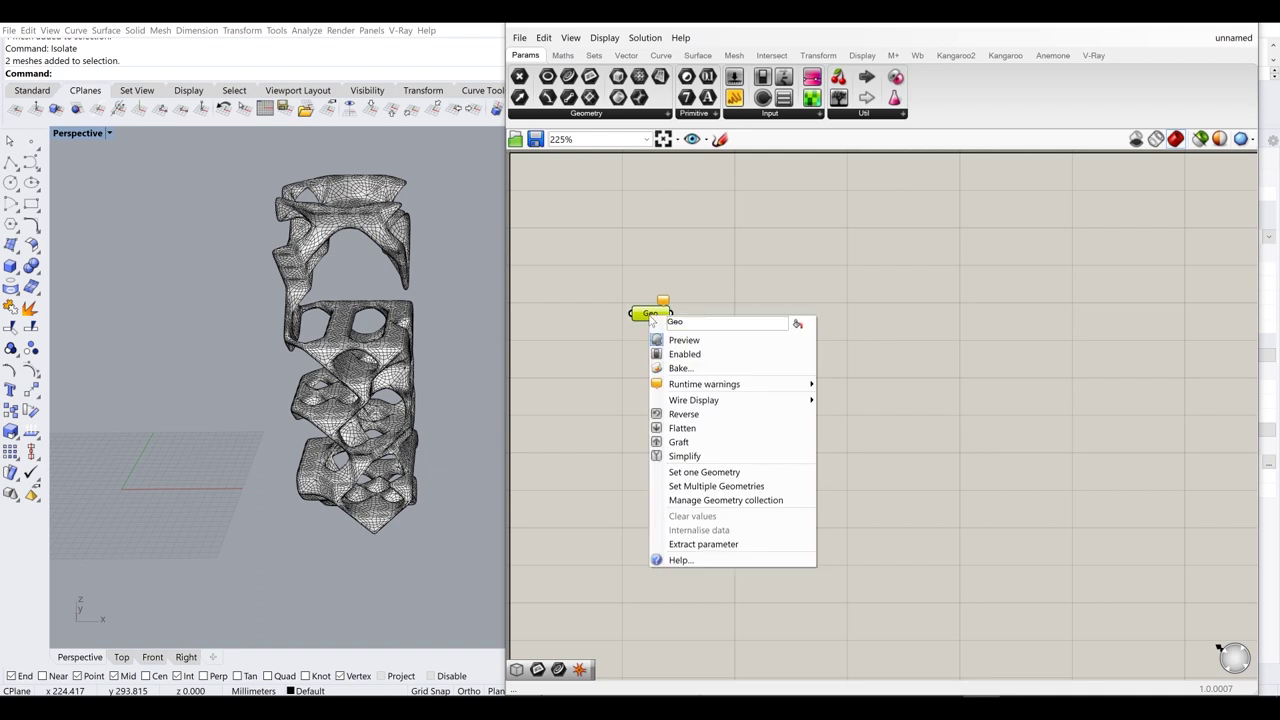
pyautogui.click(677, 472)
pyautogui.click(349, 359)
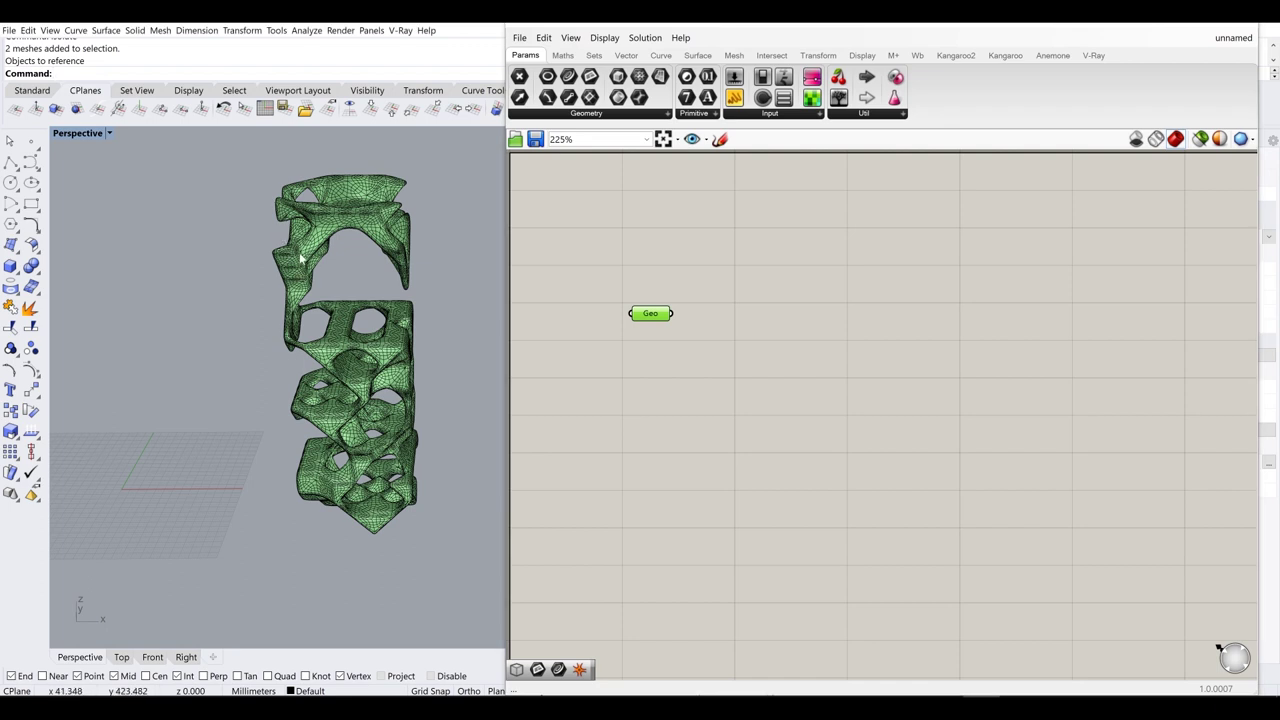
# - Hide the original tower mesh in the Rhino viewport so that only its Grasshopper preview is displayed
pyautogui.click(300, 258)
pyautogui.write('hide')
pyautogui.press('Return')
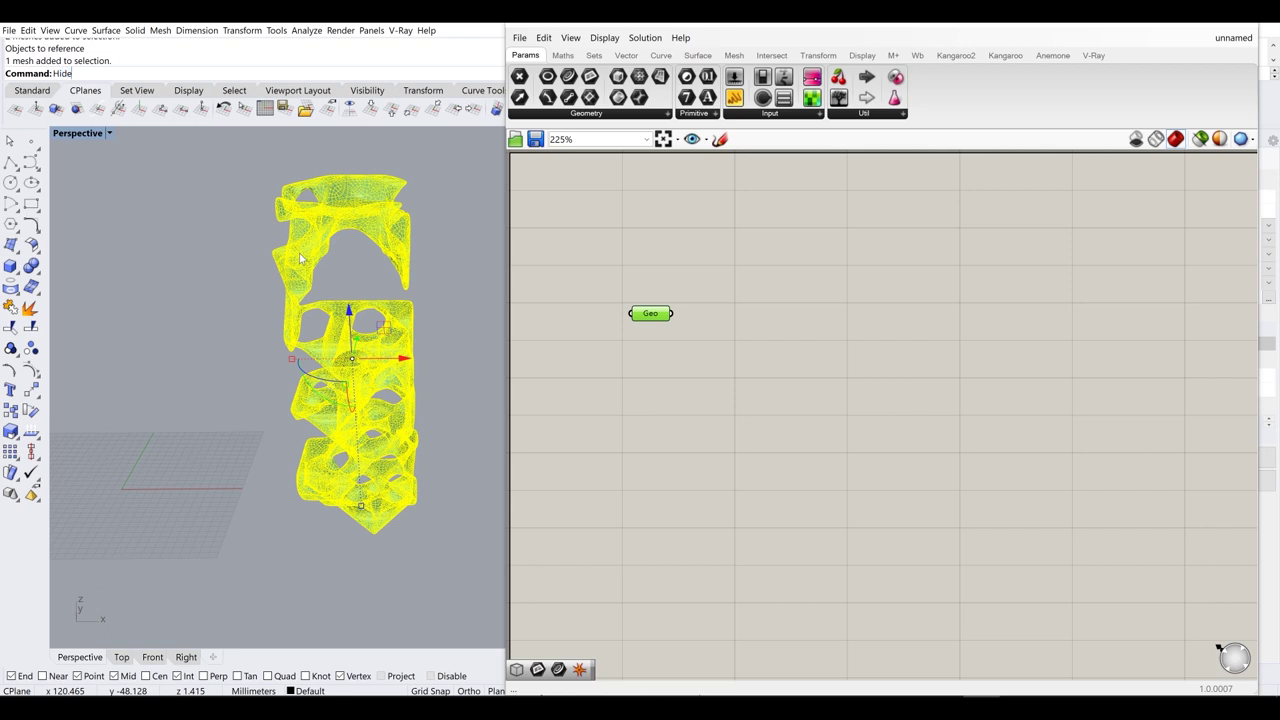
pyautogui.moveTo(318, 322); pyautogui.dragTo(298, 348, button='right')
# - Reposition the Geometry parameter on the canvas and add an IsoVist component beside it
pyautogui.click(671, 268)
pyautogui.moveTo(655, 320); pyautogui.dragTo(652, 344)
pyautogui.click(731, 324)
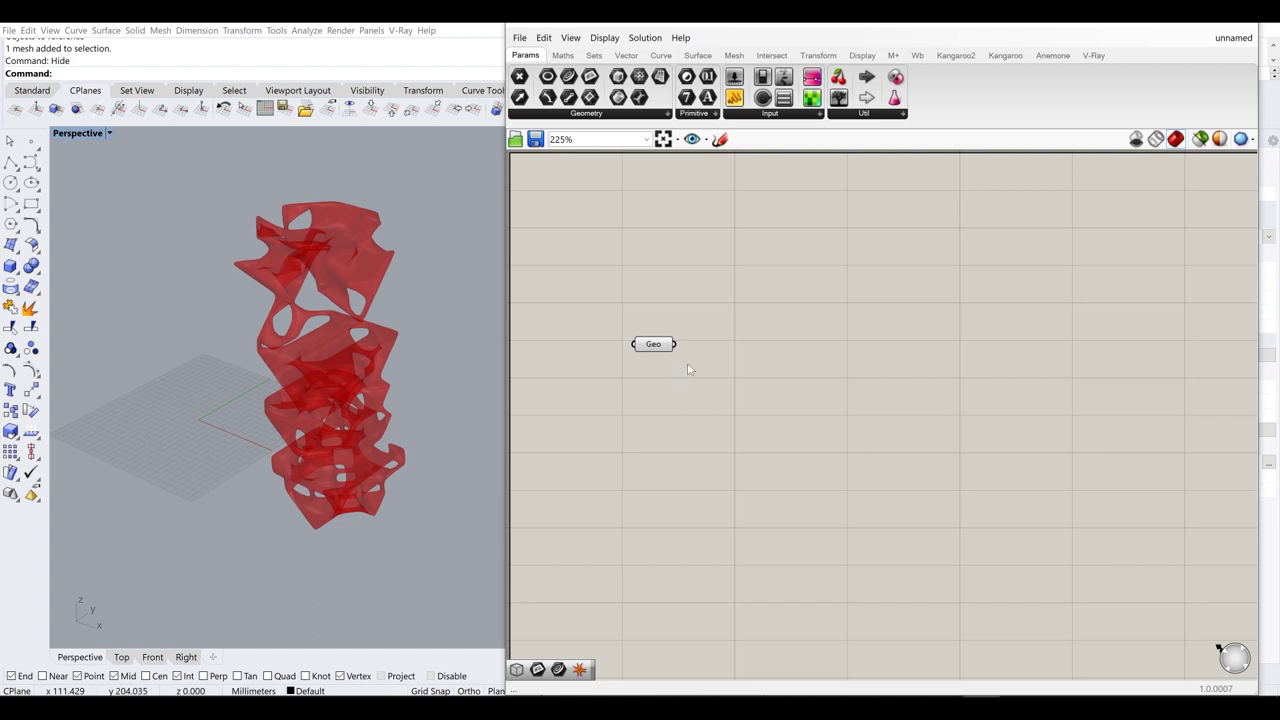
pyautogui.moveTo(660, 345); pyautogui.dragTo(649, 336)
pyautogui.doubleClick(780, 443)
pyautogui.write('isow')
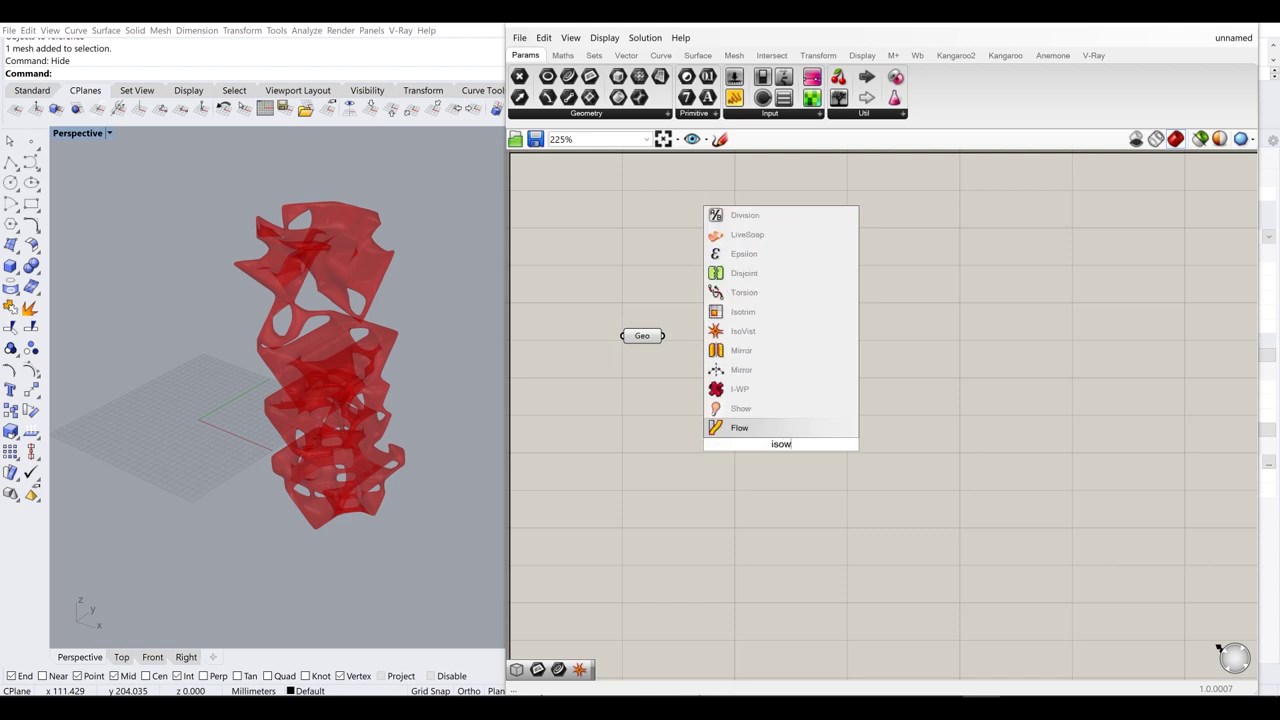
pyautogui.write('v')
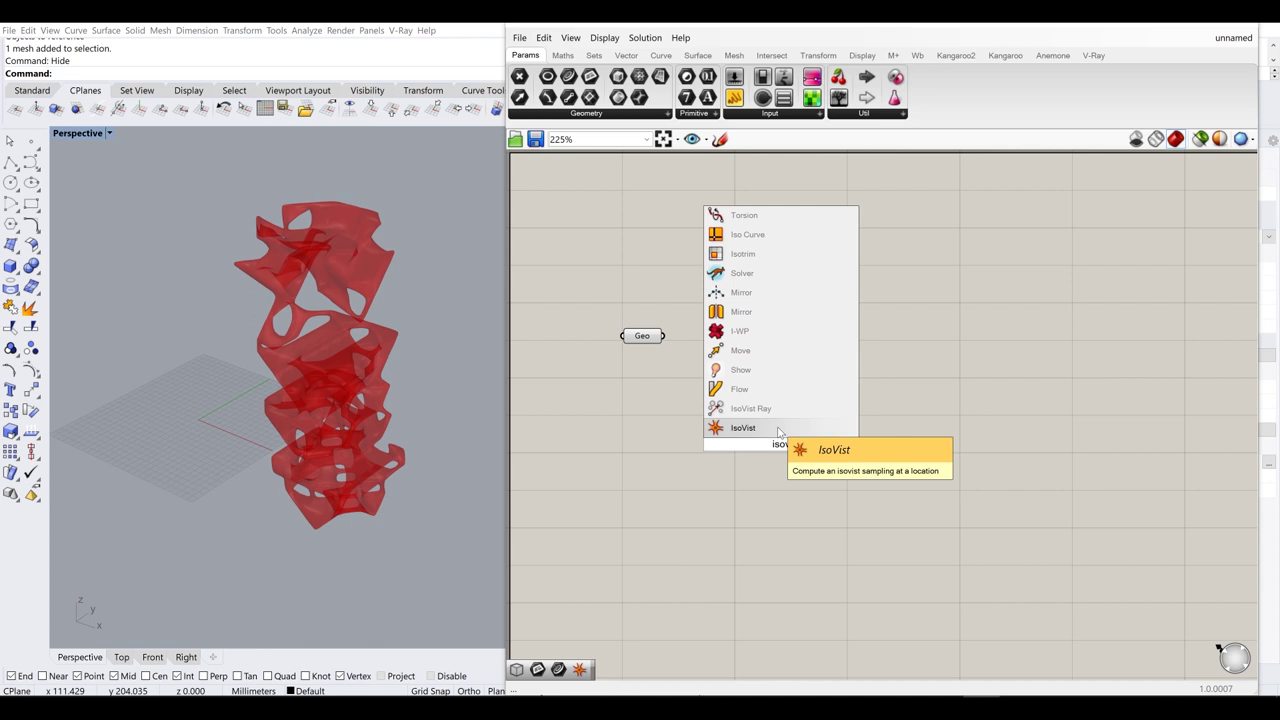
pyautogui.click(722, 430)
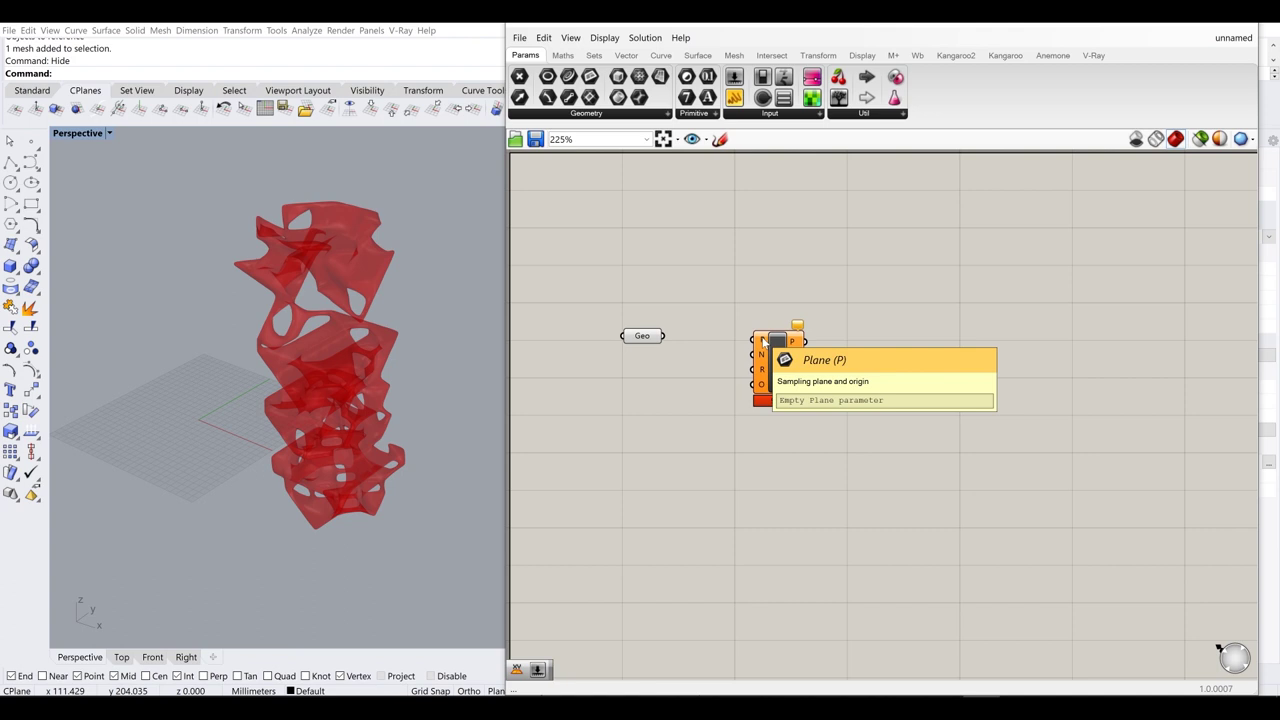
pyautogui.scroll(-3, 428, 388)
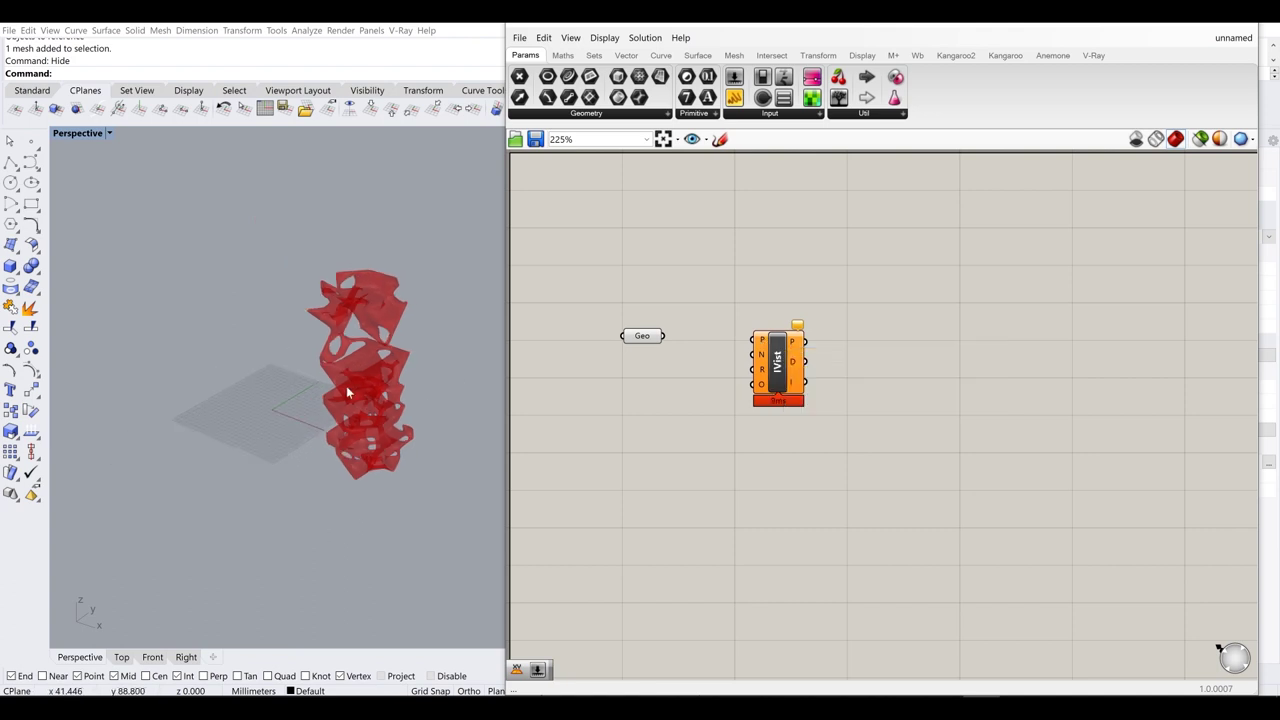
pyautogui.moveTo(348, 317); pyautogui.dragTo(340, 350, button='right')
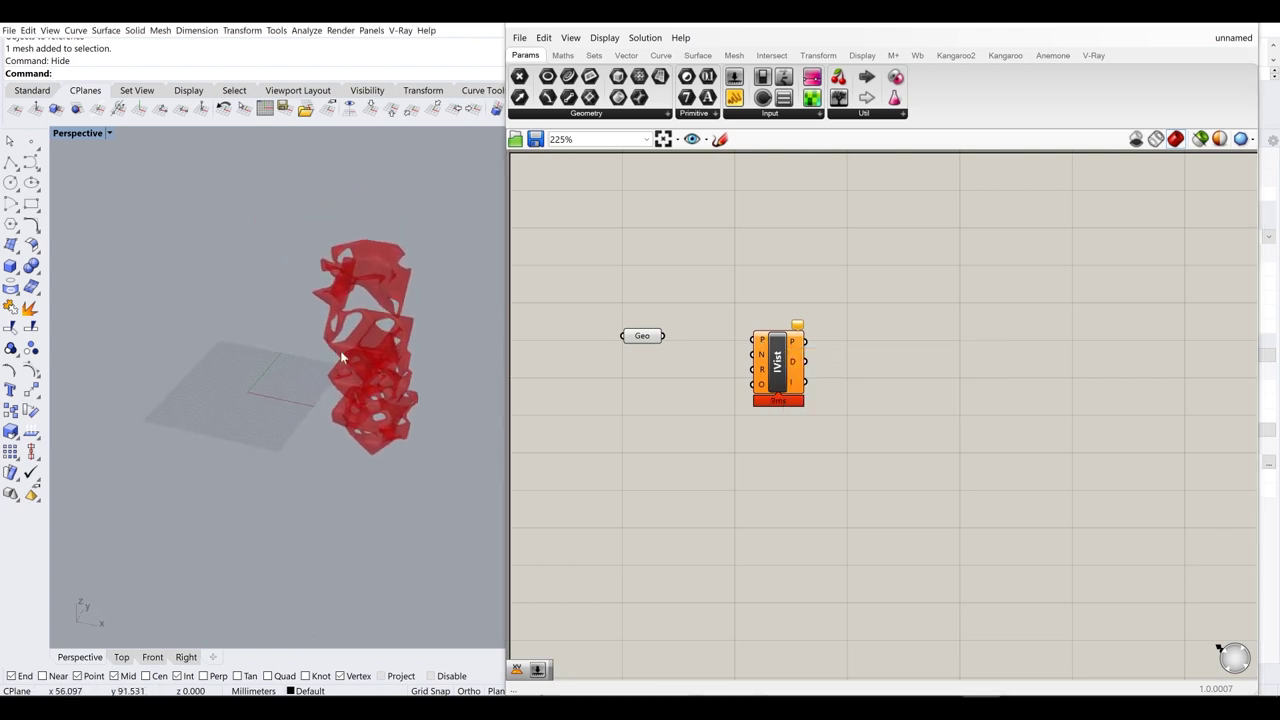
pyautogui.click(31, 141)
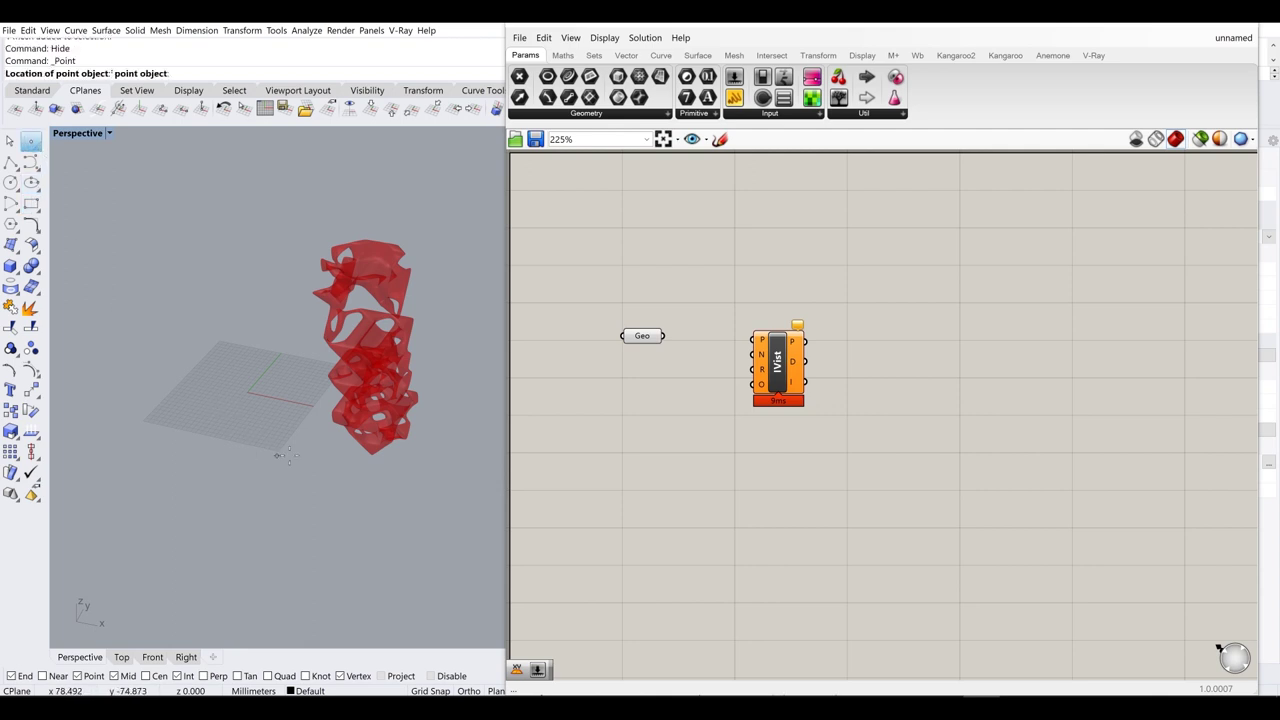
pyautogui.click(253, 420)
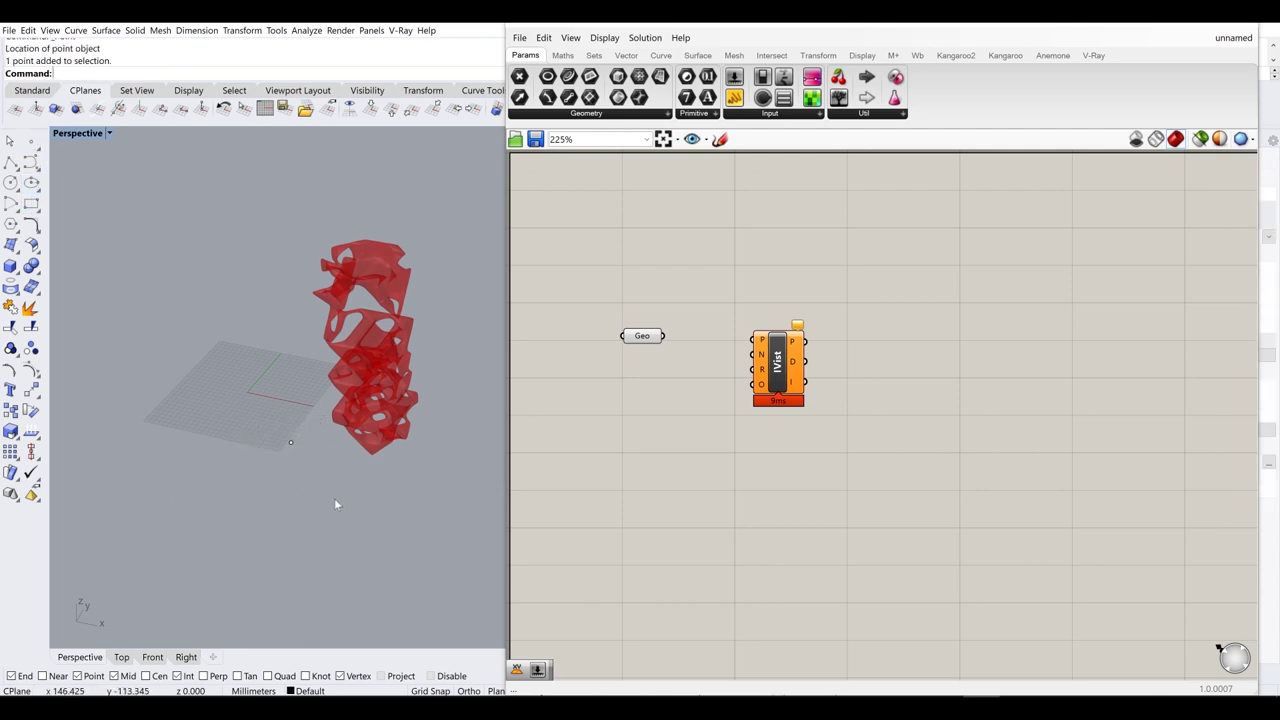
pyautogui.press('Delete')
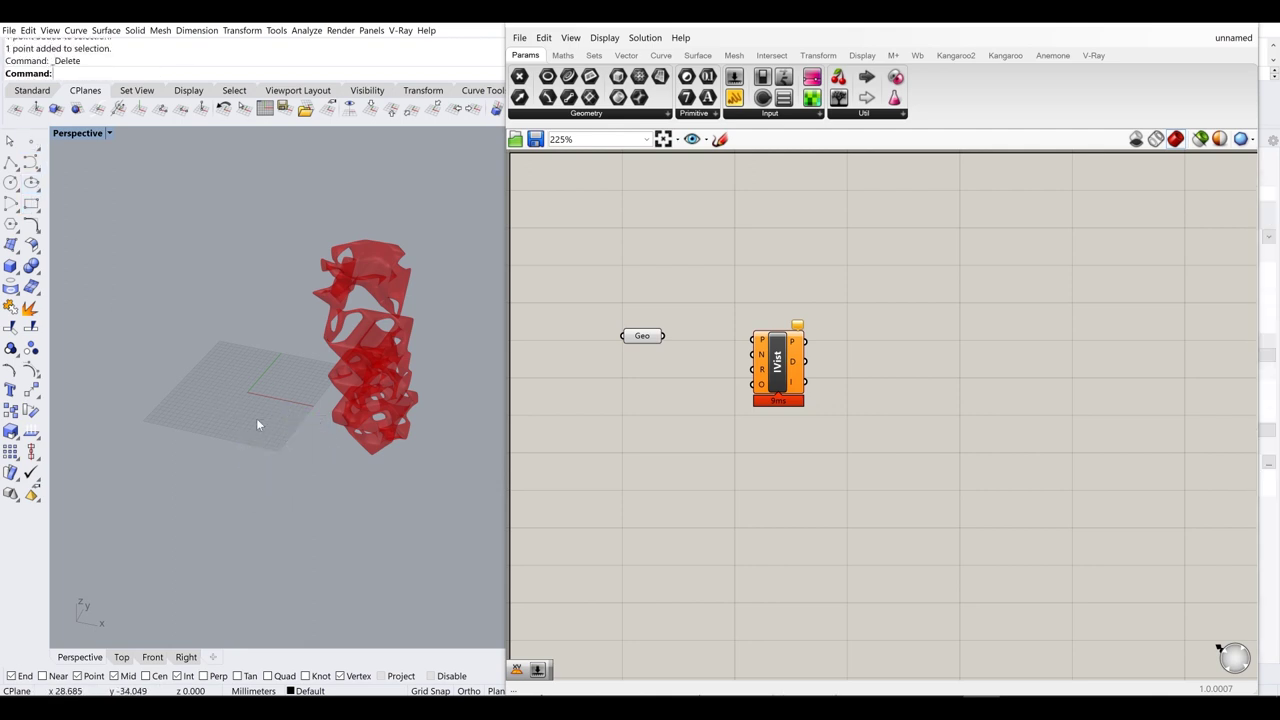
# - In the Front view, draw a vertical polyline from the origin up to the tower's height, and return to the Perspective view
pyautogui.doubleClick(85, 133)
pyautogui.doubleClick(80, 392)
pyautogui.moveTo(368, 418); pyautogui.dragTo(138, 414, button='right')
pyautogui.moveTo(296, 360); pyautogui.dragTo(202, 332, button='right')
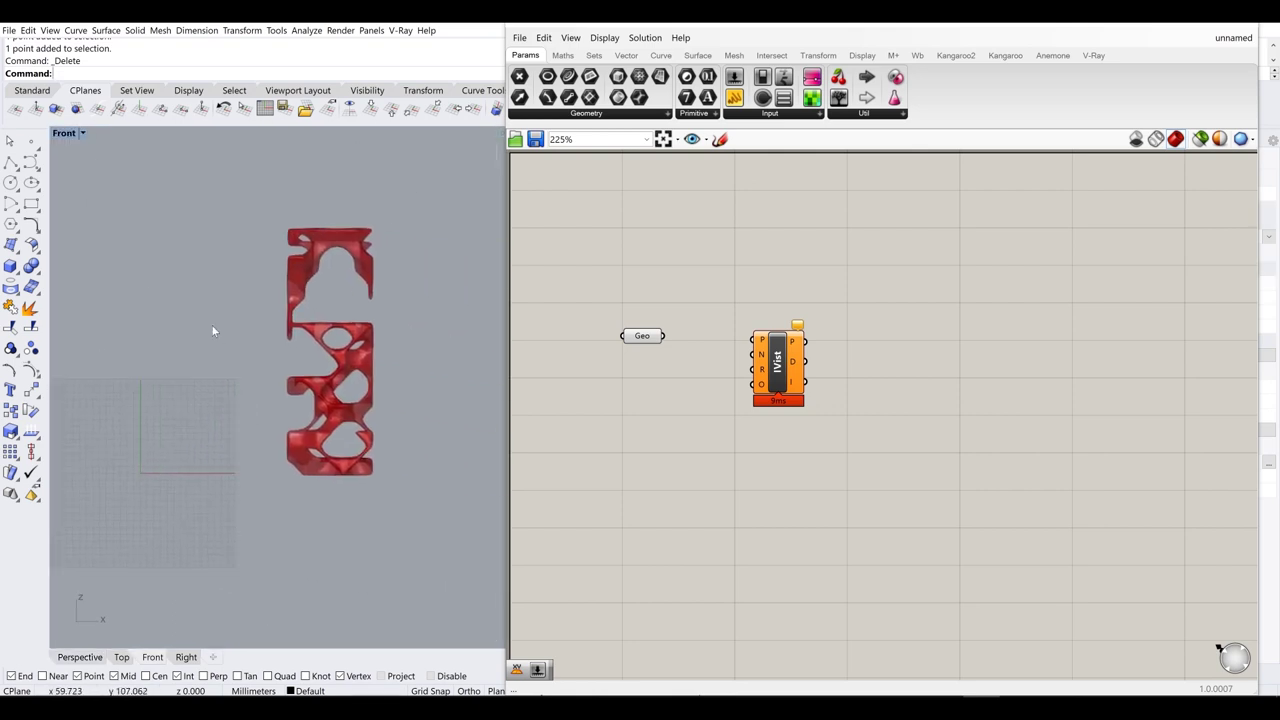
pyautogui.click(11, 162)
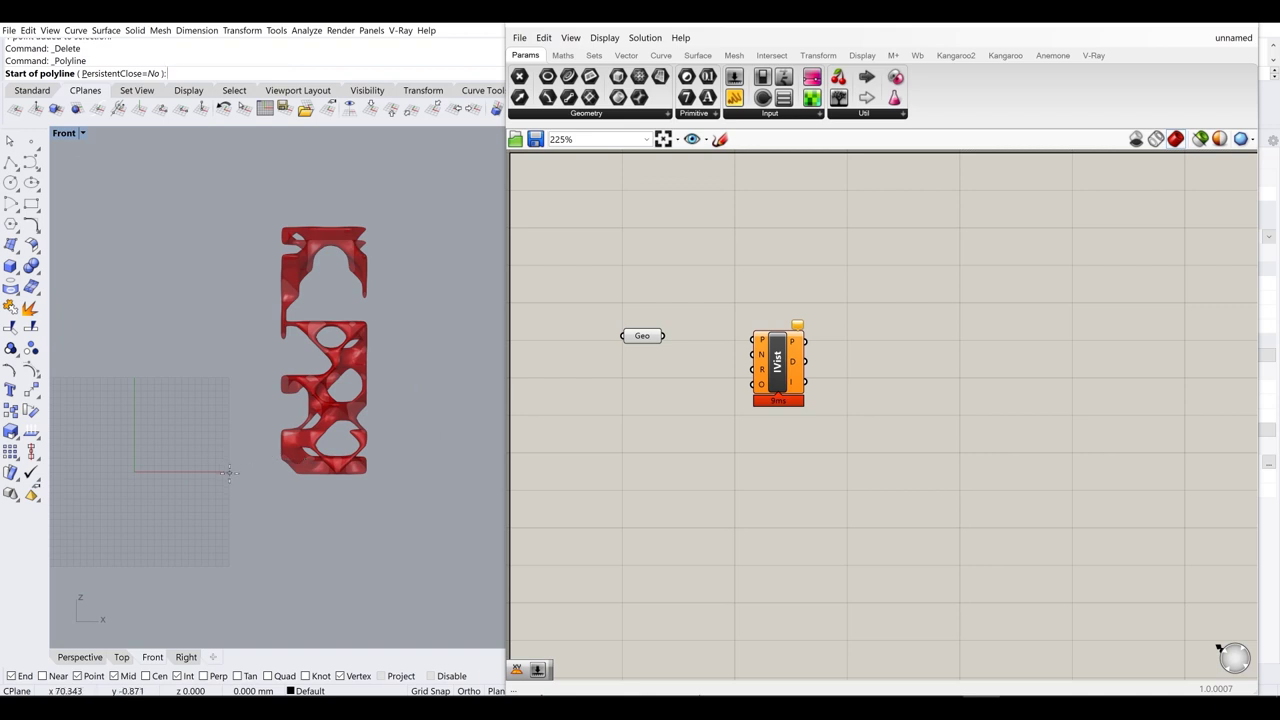
pyautogui.click(134, 470)
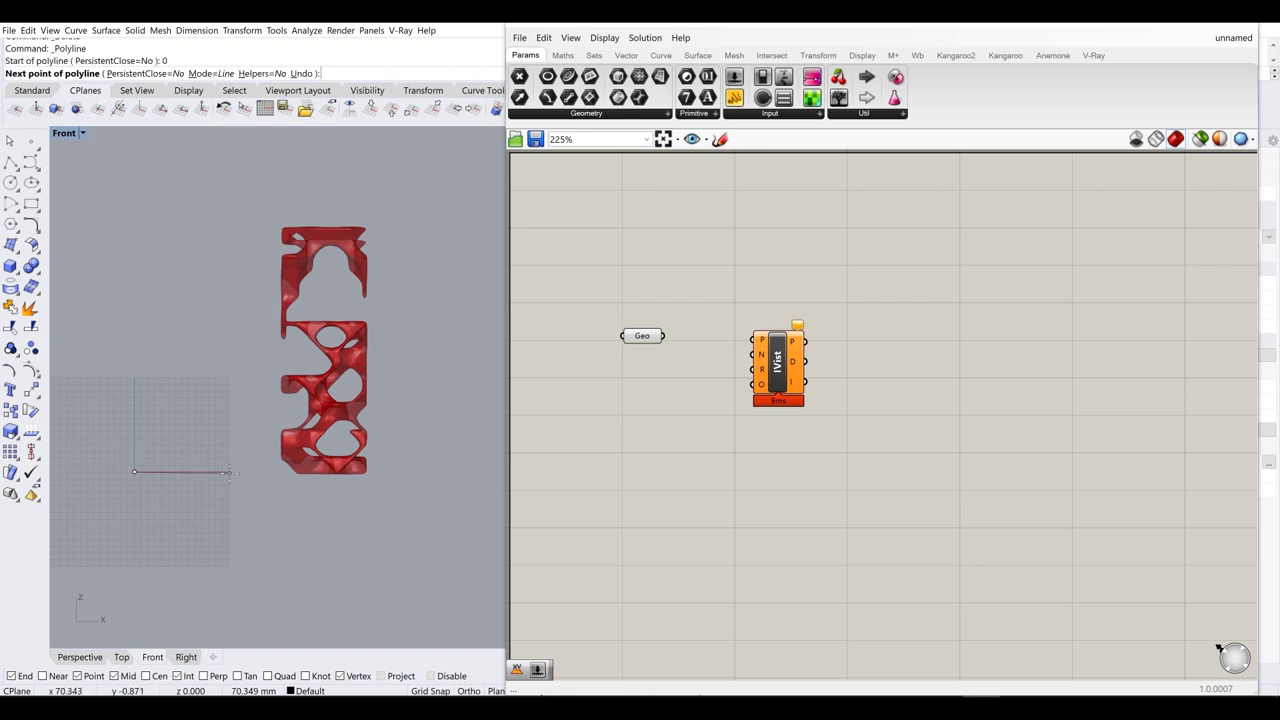
pyautogui.click(134, 221)
pyautogui.press('Return')
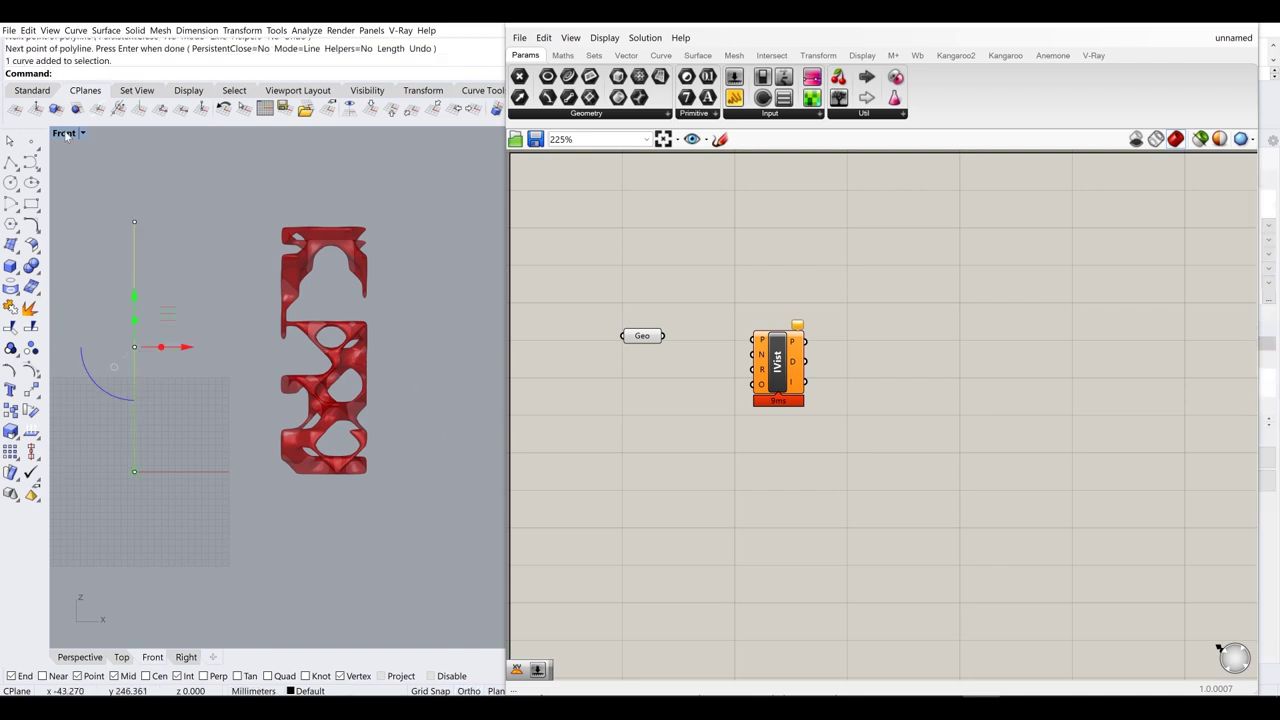
pyautogui.doubleClick(65, 134)
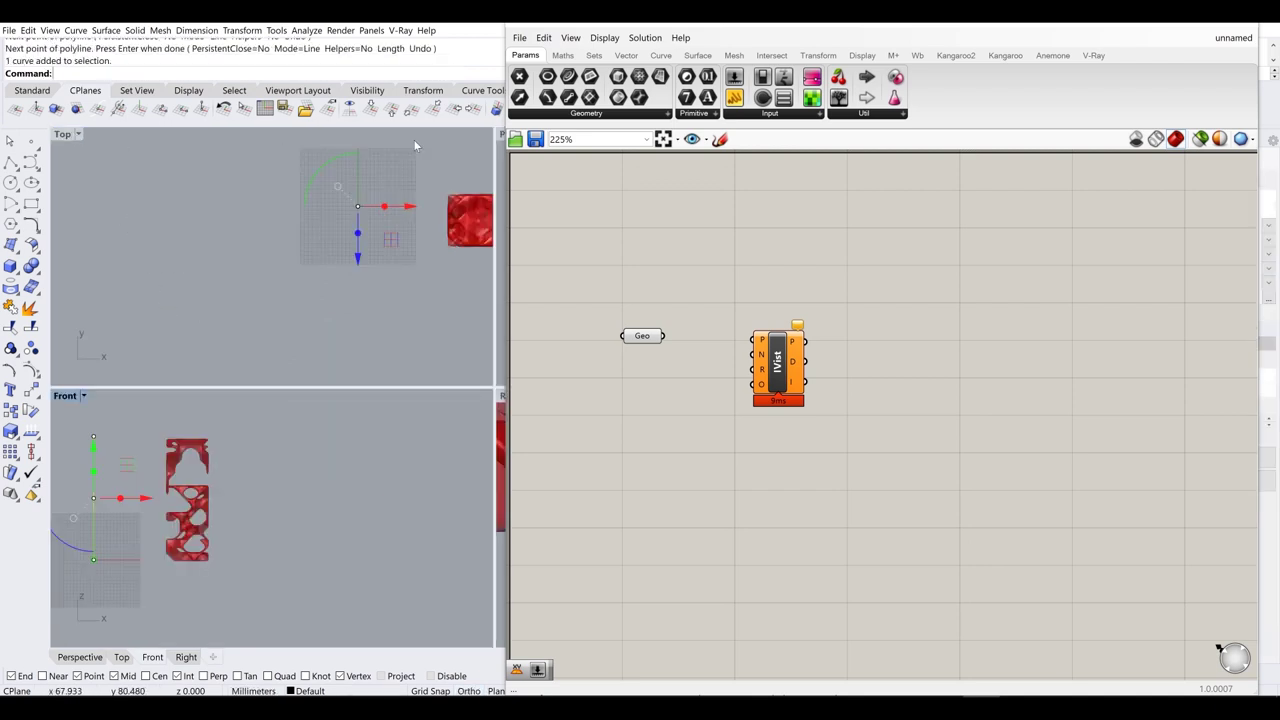
pyautogui.doubleClick(501, 138)
pyautogui.click(307, 415)
# - Add a Curve parameter below the other components and reference the vertical line in it as a single curve
pyautogui.doubleClick(641, 509)
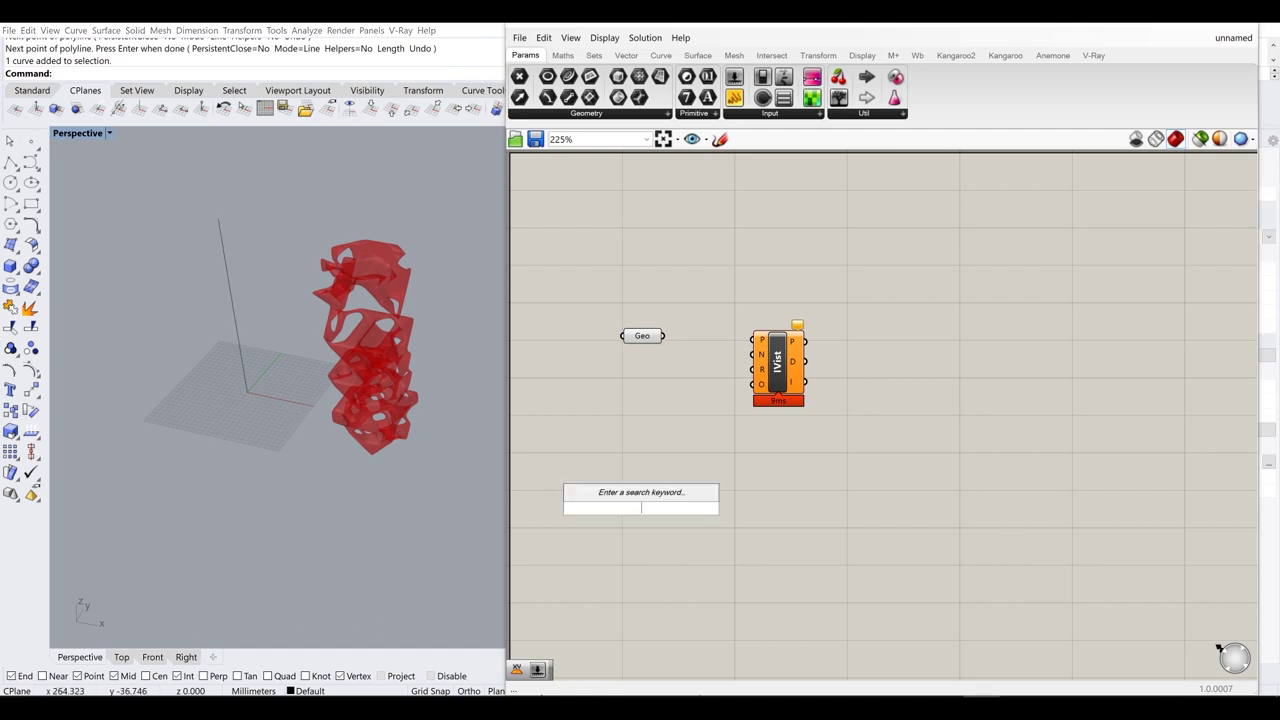
pyautogui.write('crv')
pyautogui.press('Return')
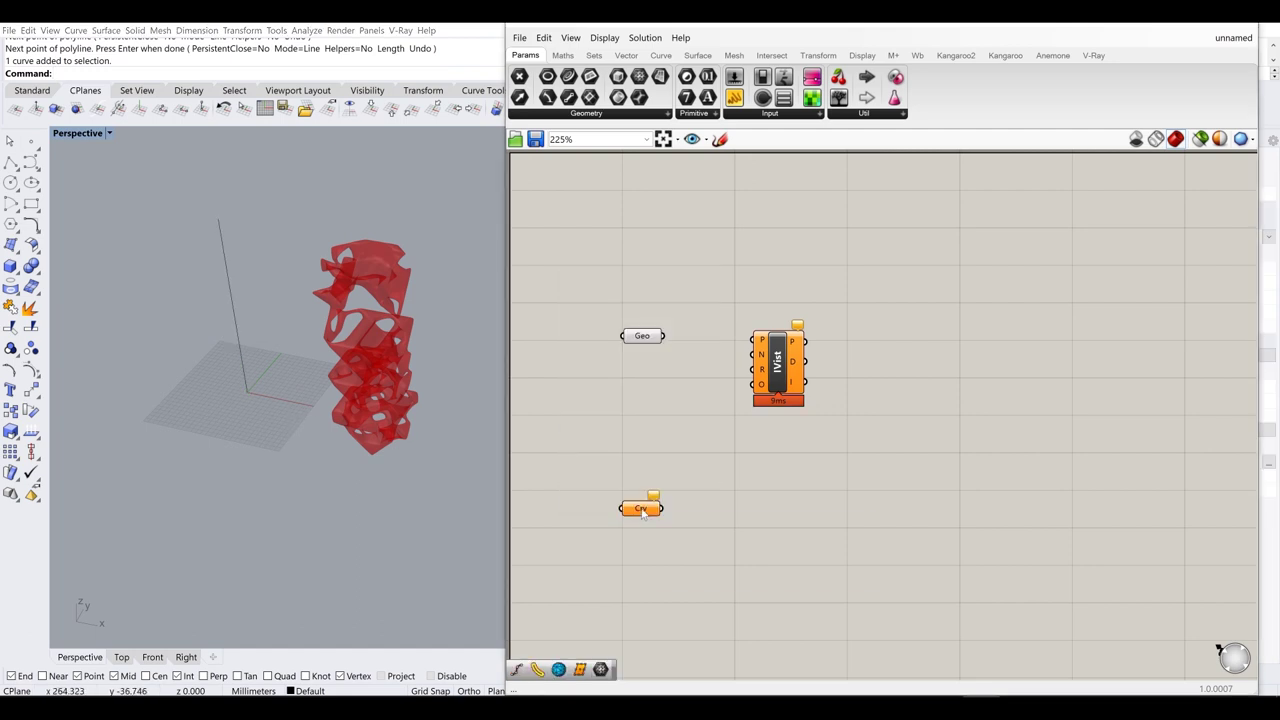
pyautogui.rightClick(640, 508)
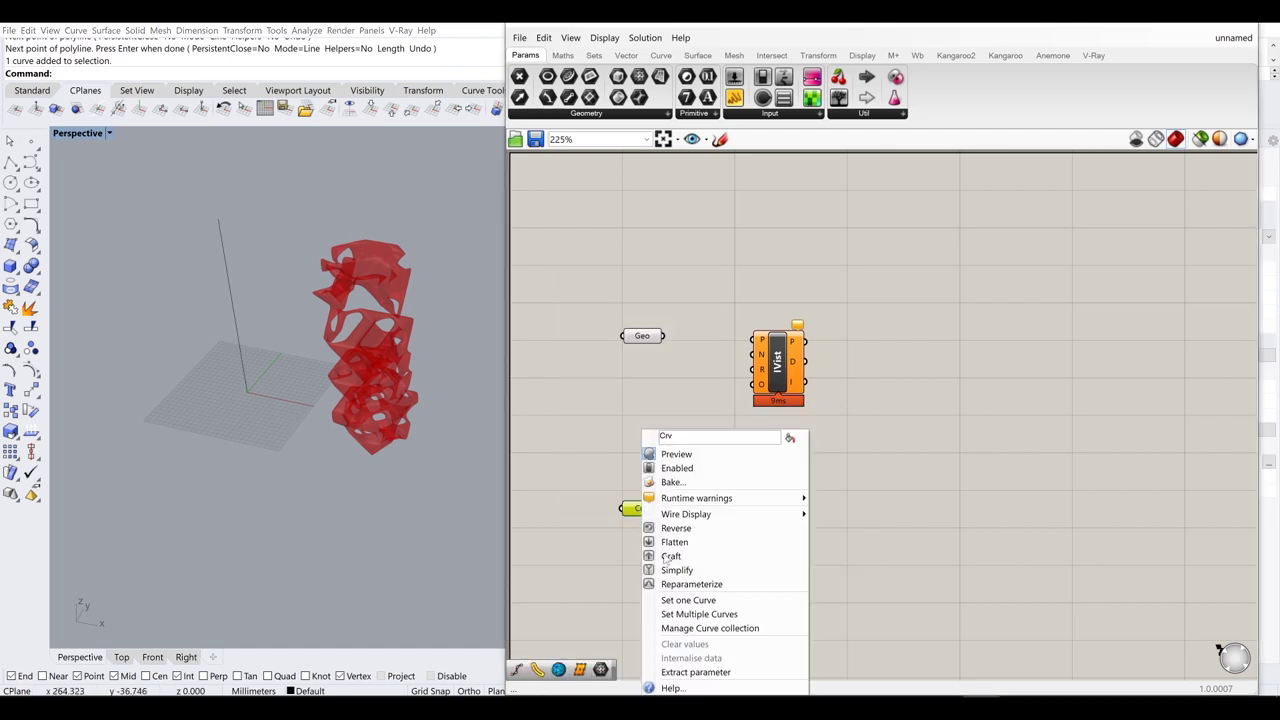
pyautogui.click(708, 600)
pyautogui.click(234, 325)
pyautogui.click(751, 553)
pyautogui.moveTo(751, 553); pyautogui.dragTo(741, 487, button='right')
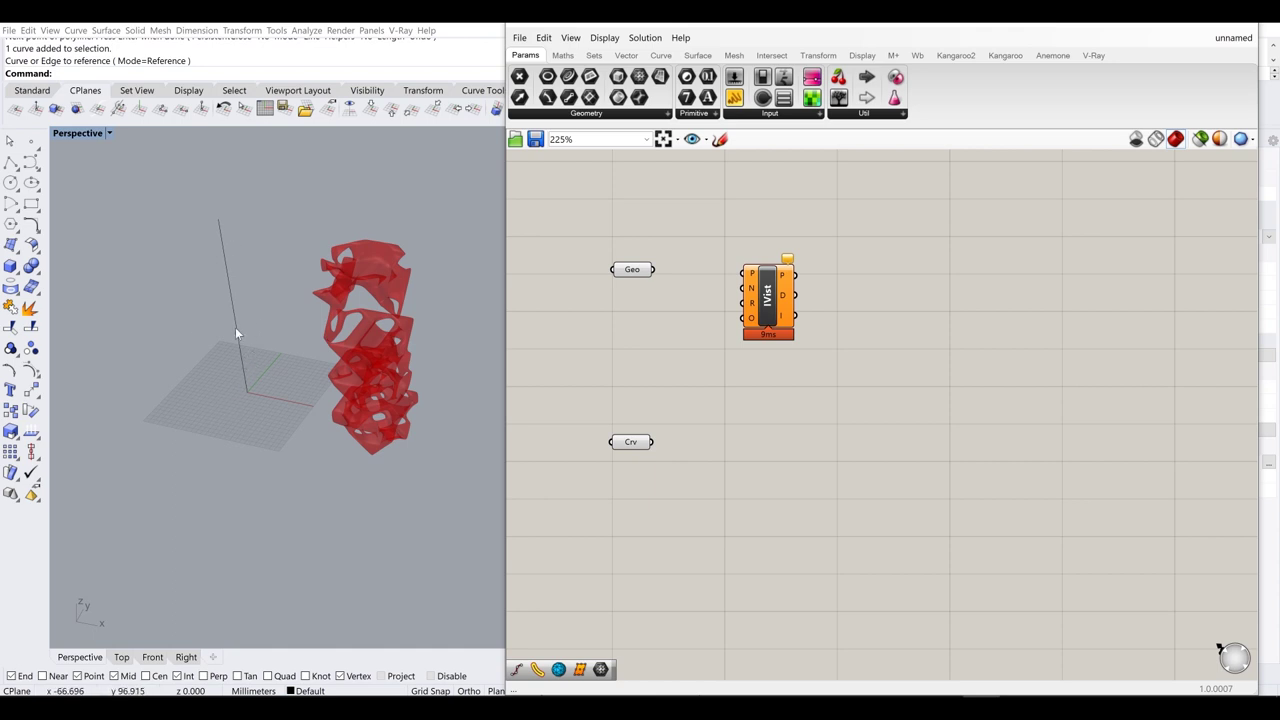
# - Add an Evaluate Length component and connect the Curve parameter to its curve input
pyautogui.doubleClick(646, 520)
pyautogui.write('evalua')
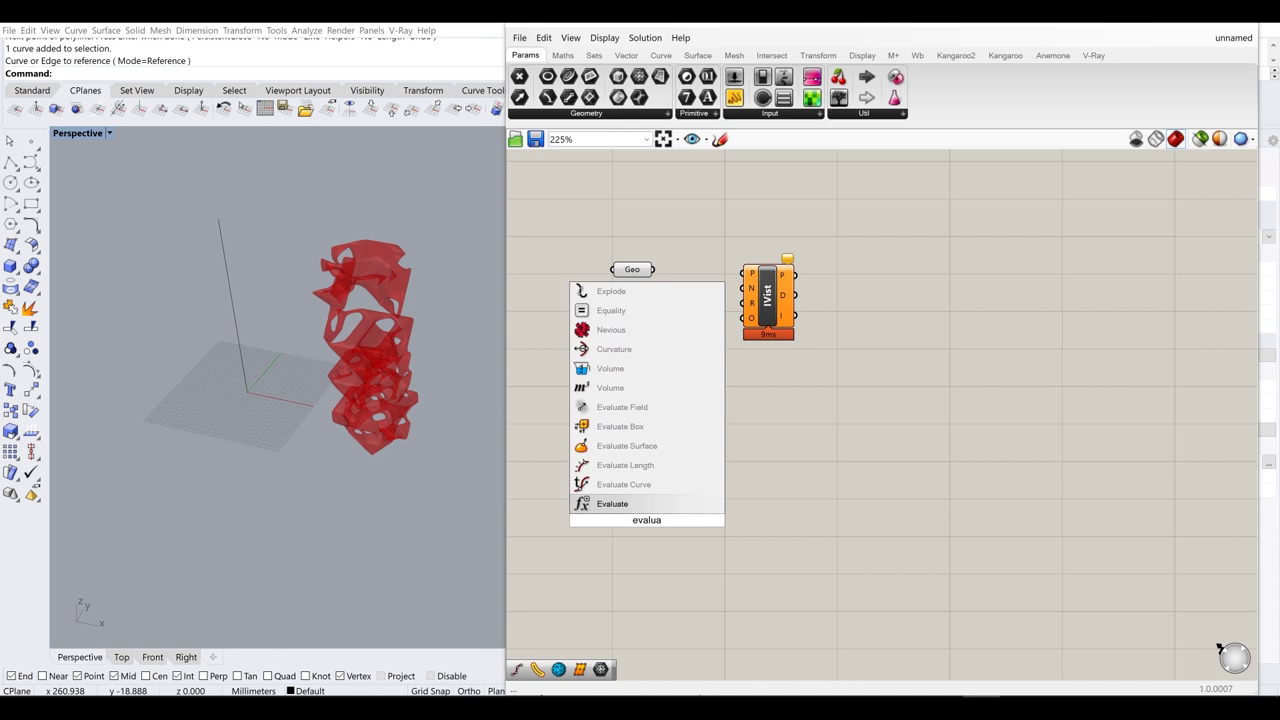
pyautogui.click(627, 466)
pyautogui.moveTo(647, 517); pyautogui.dragTo(729, 462)
pyautogui.moveTo(633, 504); pyautogui.dragTo(706, 467, button='right')
pyautogui.click(717, 492)
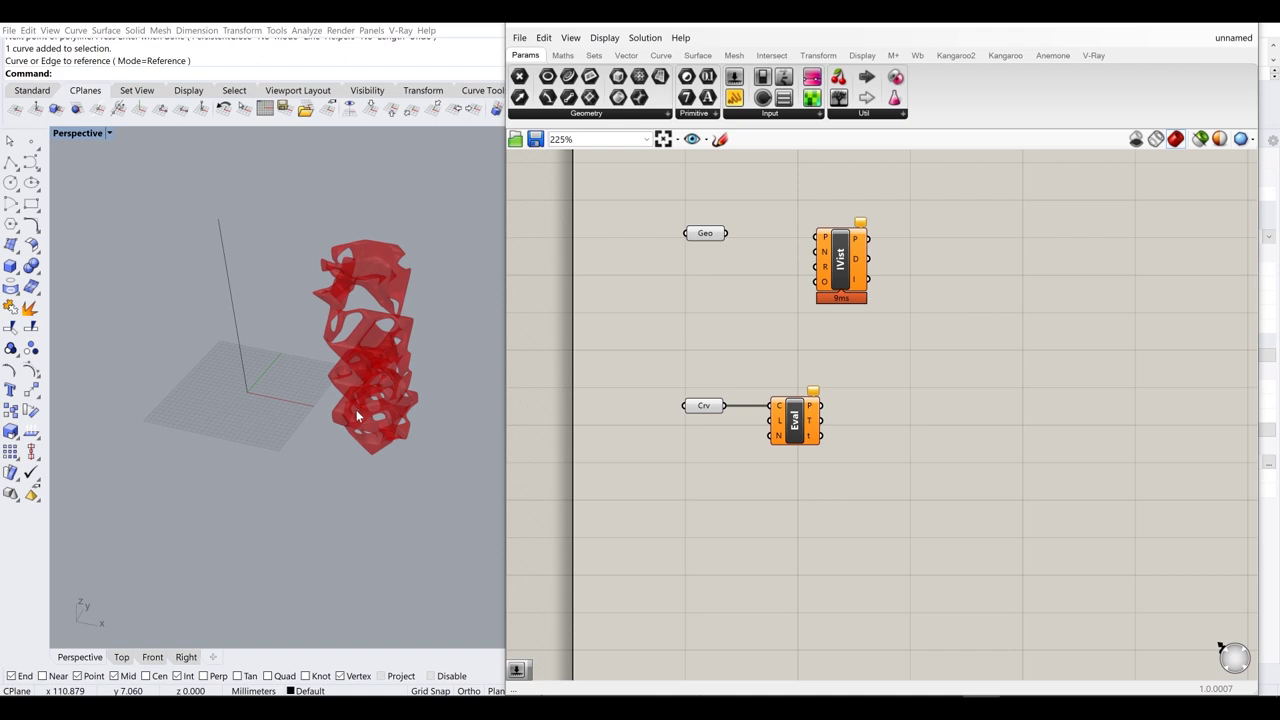
# - Reparameterize the curve input of the Evaluate Length component
pyautogui.scroll(4, 785, 413)
pyautogui.rightClick(727, 412)
pyautogui.click(710, 380)
pyautogui.rightClick(727, 411)
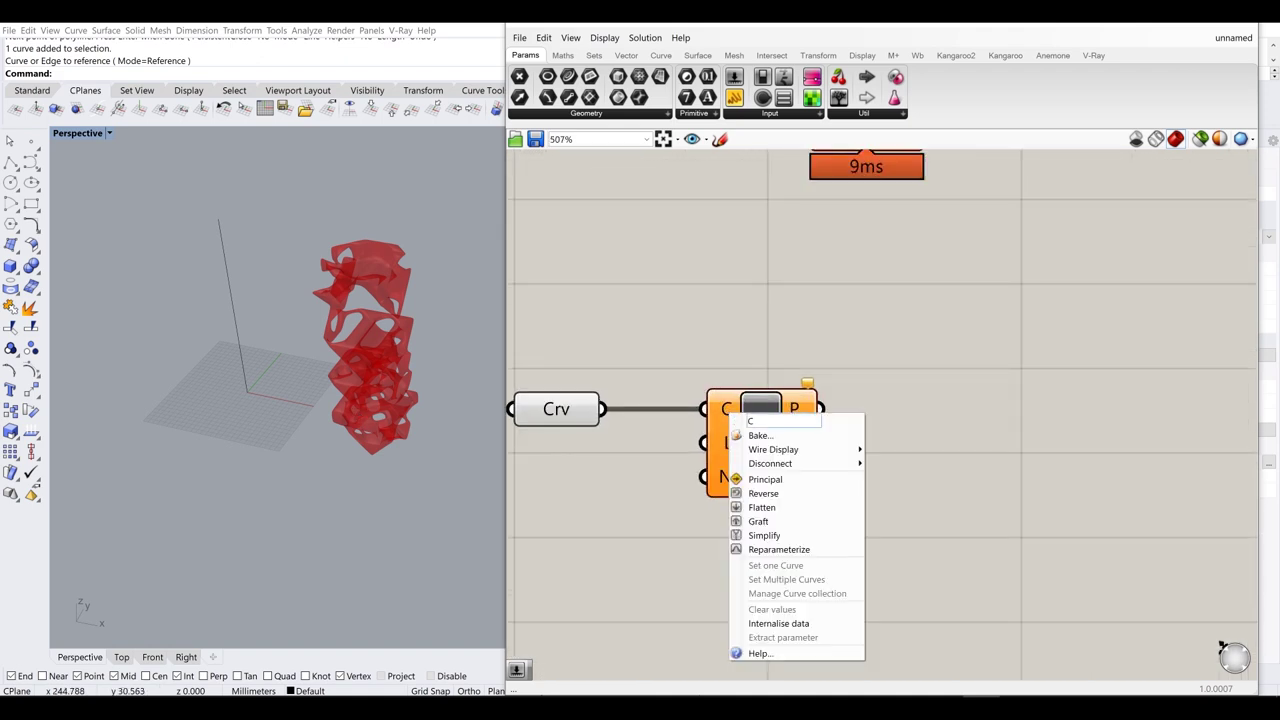
pyautogui.click(773, 550)
pyautogui.moveTo(727, 422); pyautogui.dragTo(928, 374, button='right')
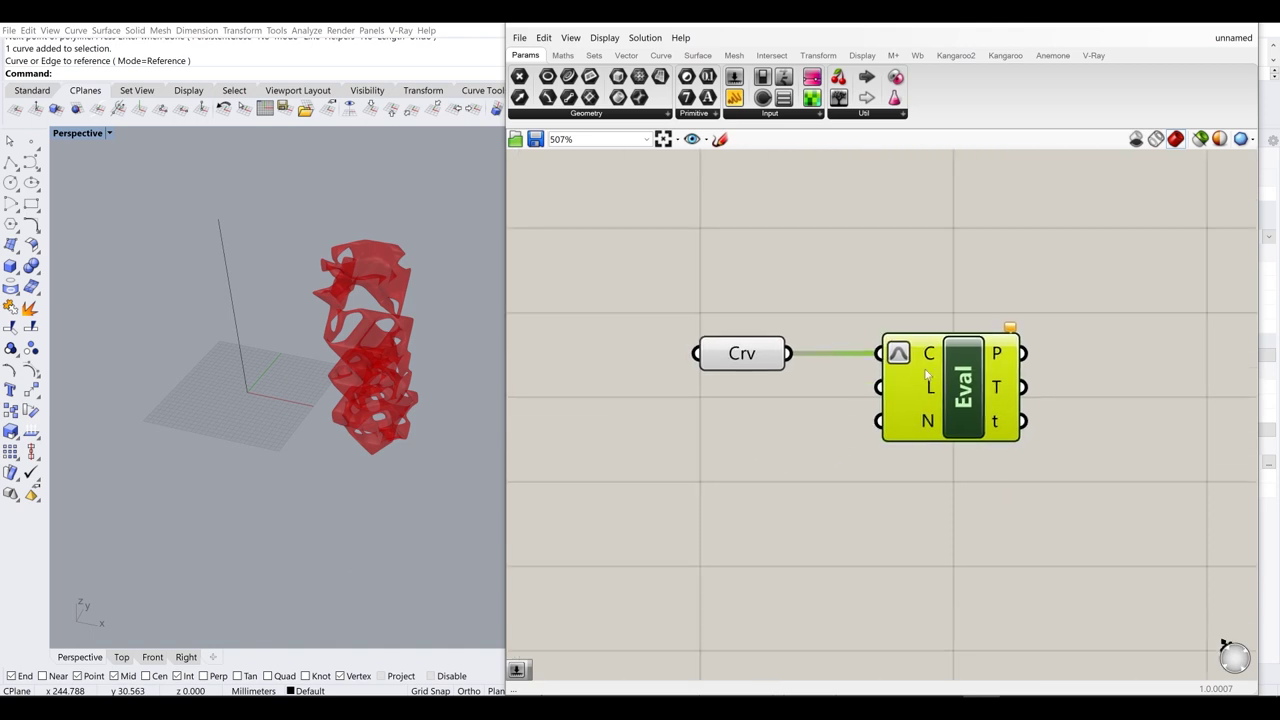
# - Create a six-decimal number slider from 0.500000, connect it to Evaluate Length's Length input, and set it to 0.432951
pyautogui.doubleClick(667, 457)
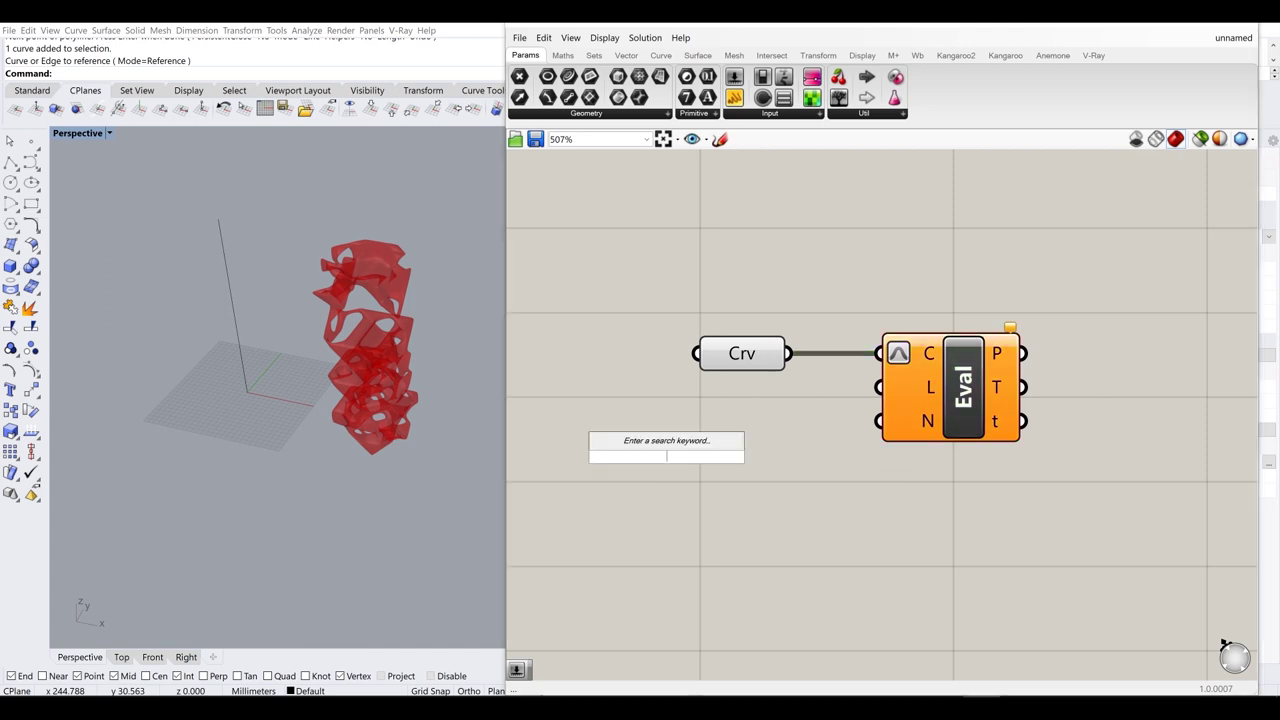
pyautogui.write('0.50000')
pyautogui.press('Return')
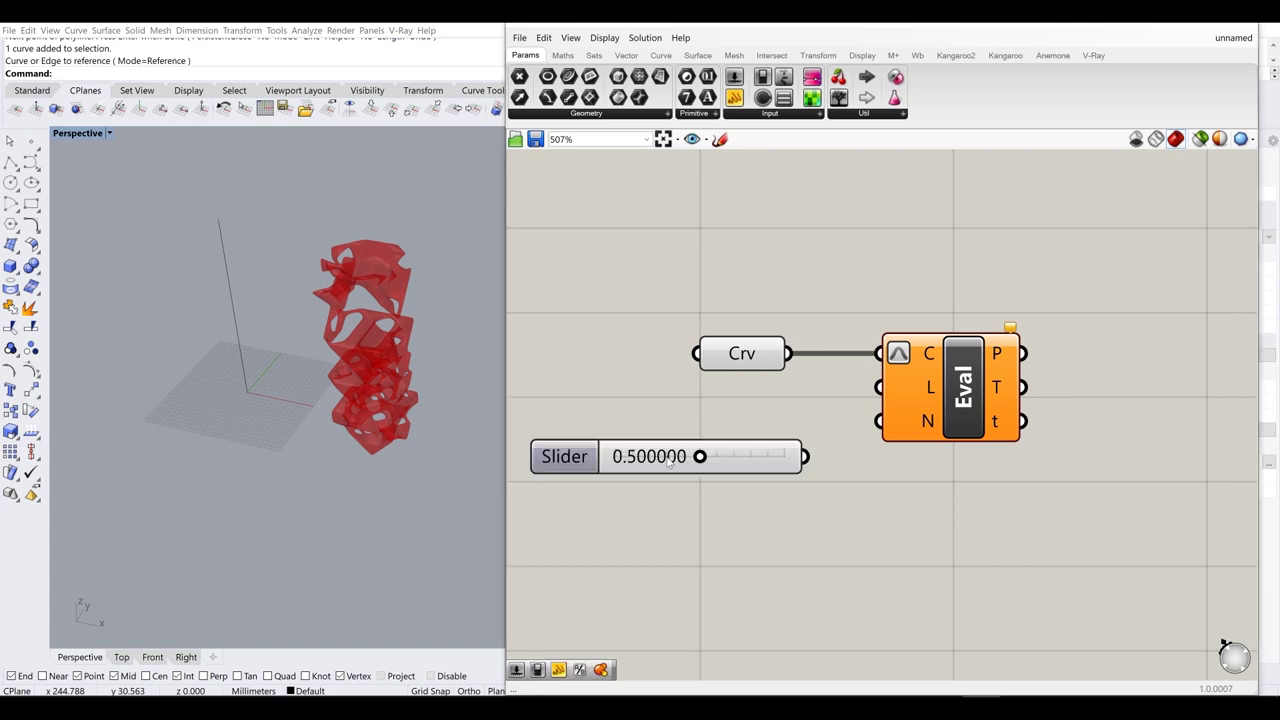
pyautogui.moveTo(806, 457); pyautogui.dragTo(880, 388)
pyautogui.moveTo(757, 467); pyautogui.dragTo(760, 416)
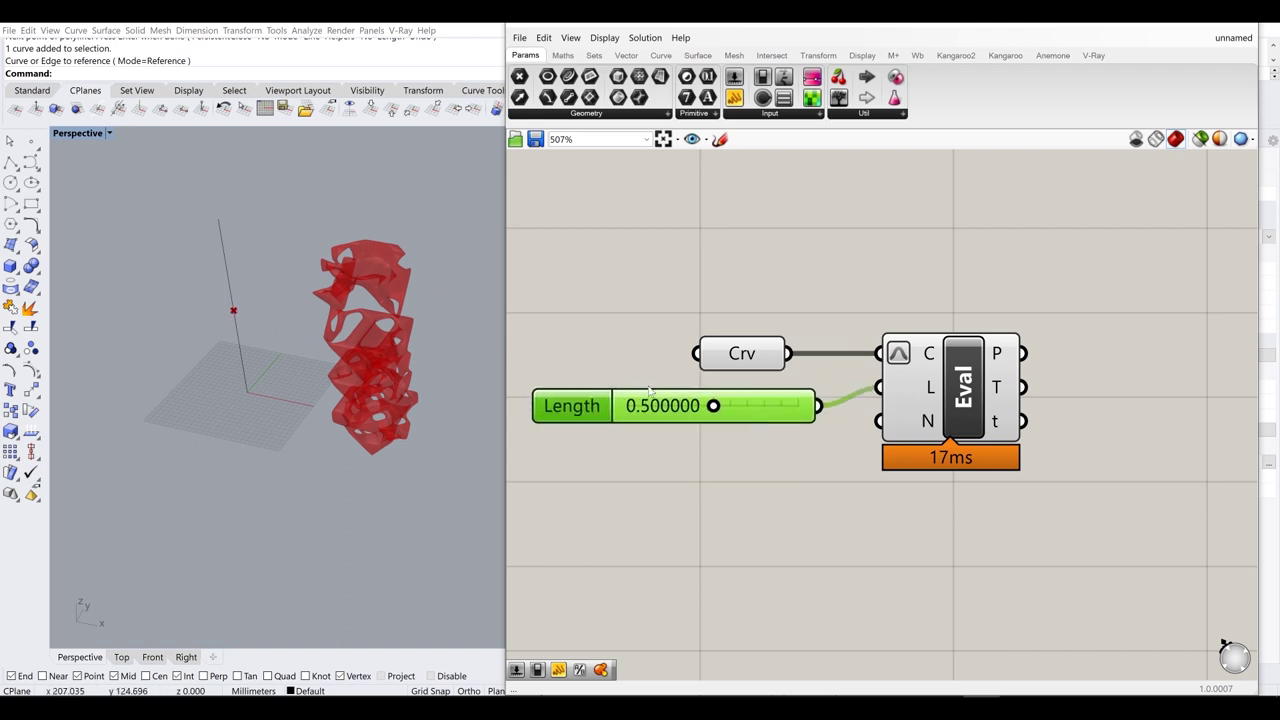
pyautogui.moveTo(713, 406); pyautogui.dragTo(702, 430)
# - Rearrange the canvas with the curve evaluation group farther left, the Geometry parameter below it, and IsoVist level with Evaluate Length
pyautogui.scroll(-4, 749, 443)
pyautogui.moveTo(905, 501); pyautogui.dragTo(710, 362)
pyautogui.moveTo(857, 420); pyautogui.dragTo(747, 375)
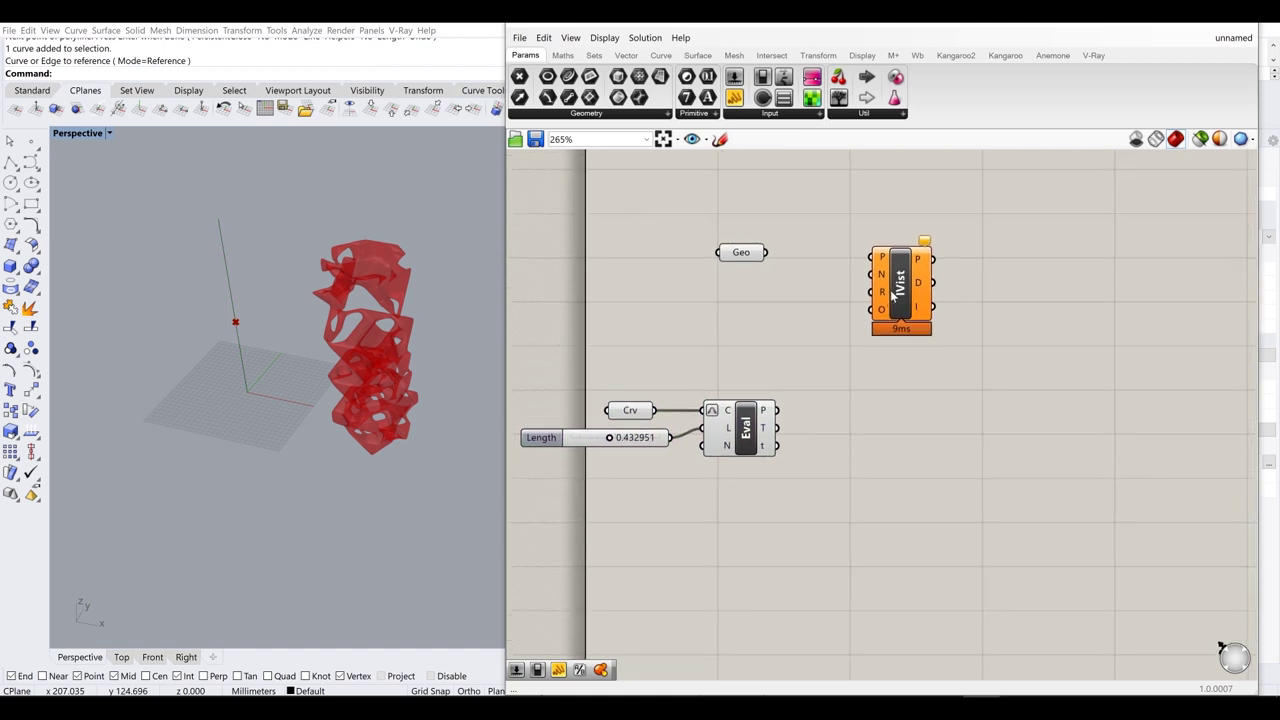
pyautogui.moveTo(766, 256); pyautogui.dragTo(769, 592)
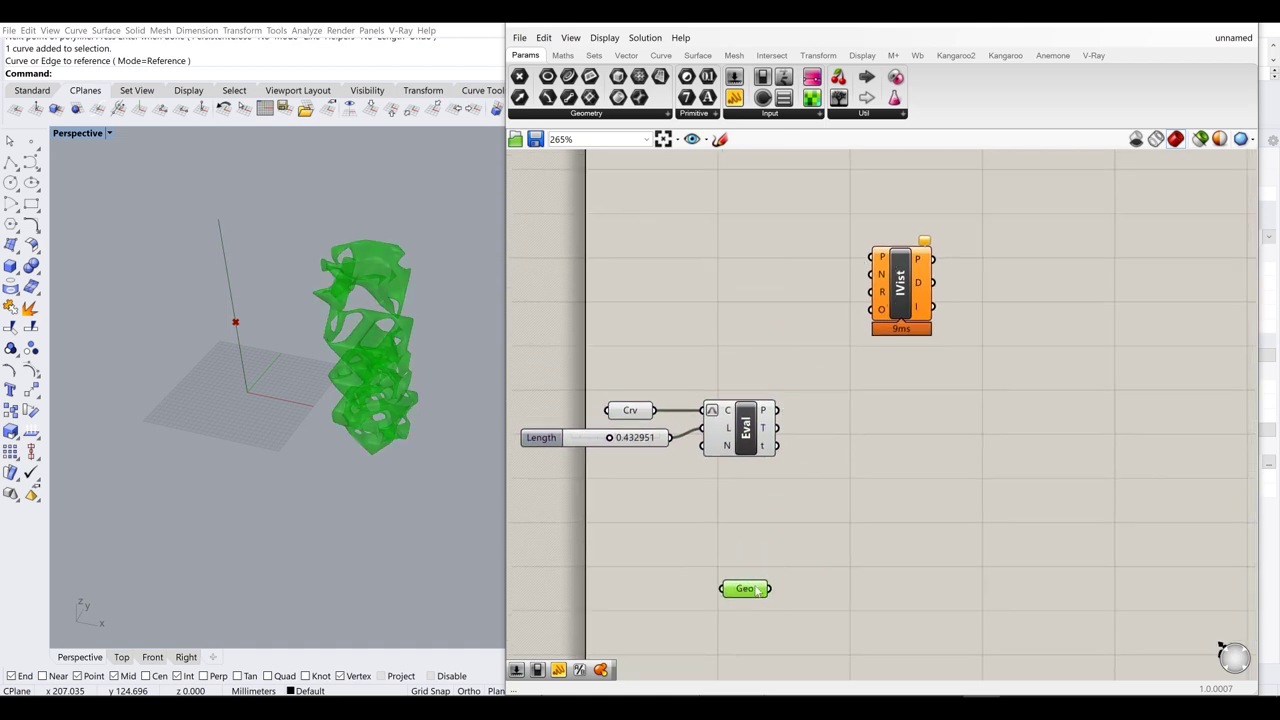
pyautogui.click(815, 555)
pyautogui.moveTo(906, 285); pyautogui.dragTo(905, 438)
pyautogui.click(824, 413)
pyautogui.scroll(3, 844, 410)
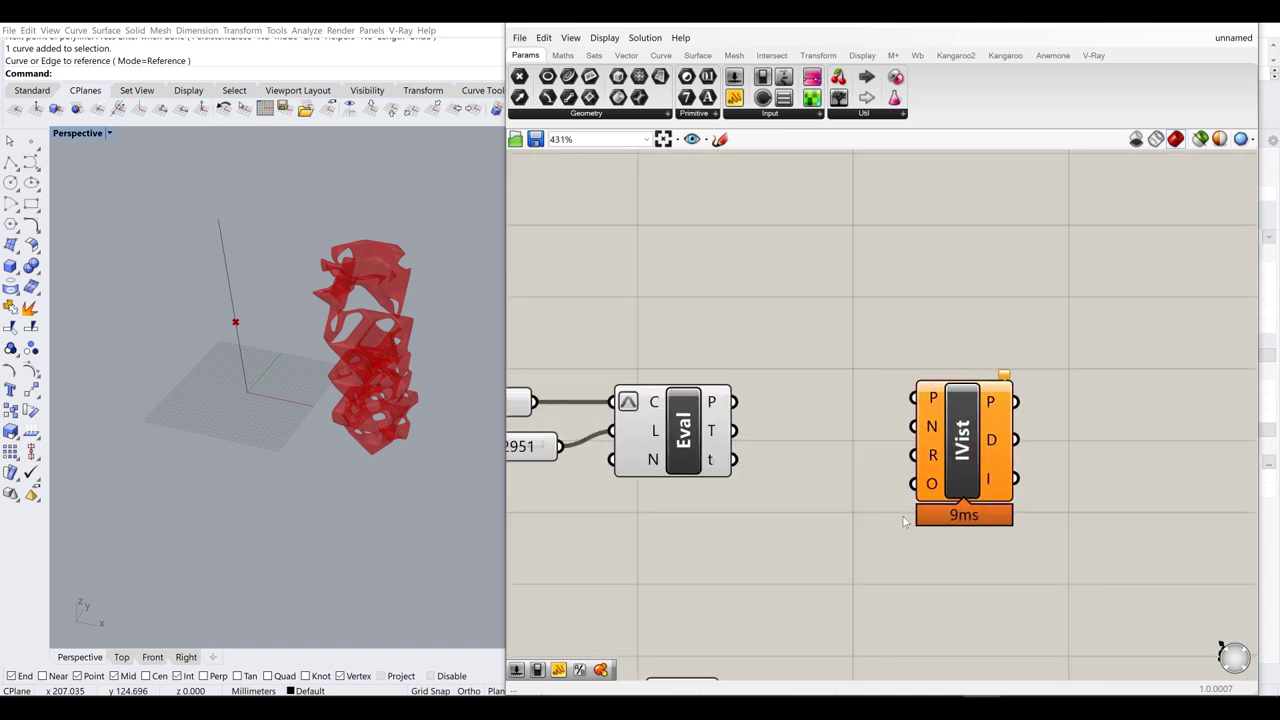
pyautogui.moveTo(930, 400); pyautogui.dragTo(976, 395)
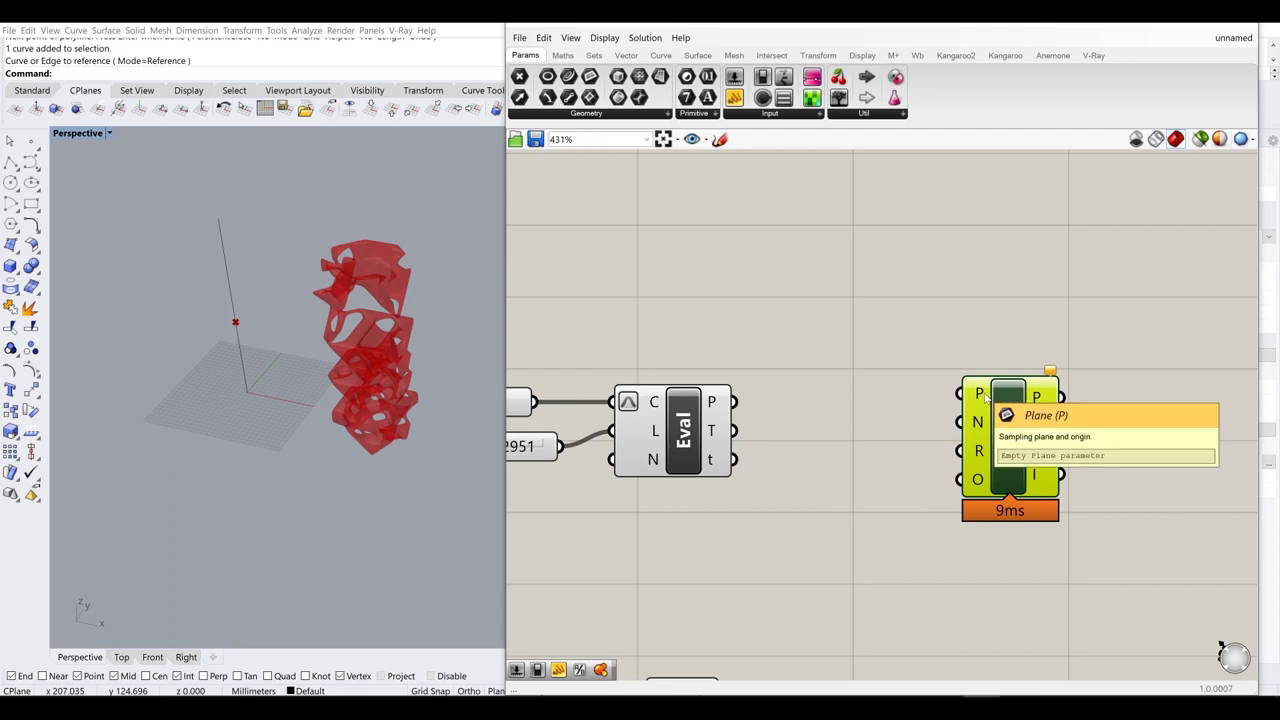
pyautogui.click(815, 279)
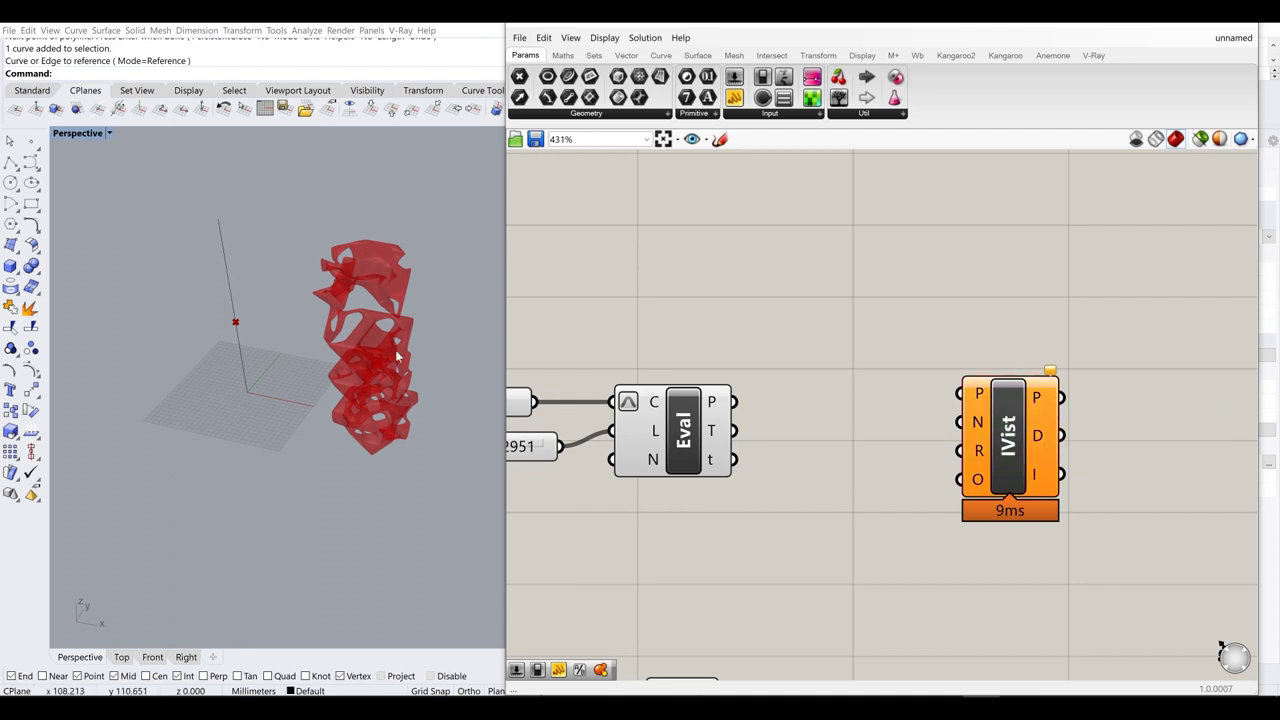
# - Add an XY Plane component and connect Evaluate Length's point output to its origin input
pyautogui.moveTo(369, 369); pyautogui.dragTo(391, 351, button='right')
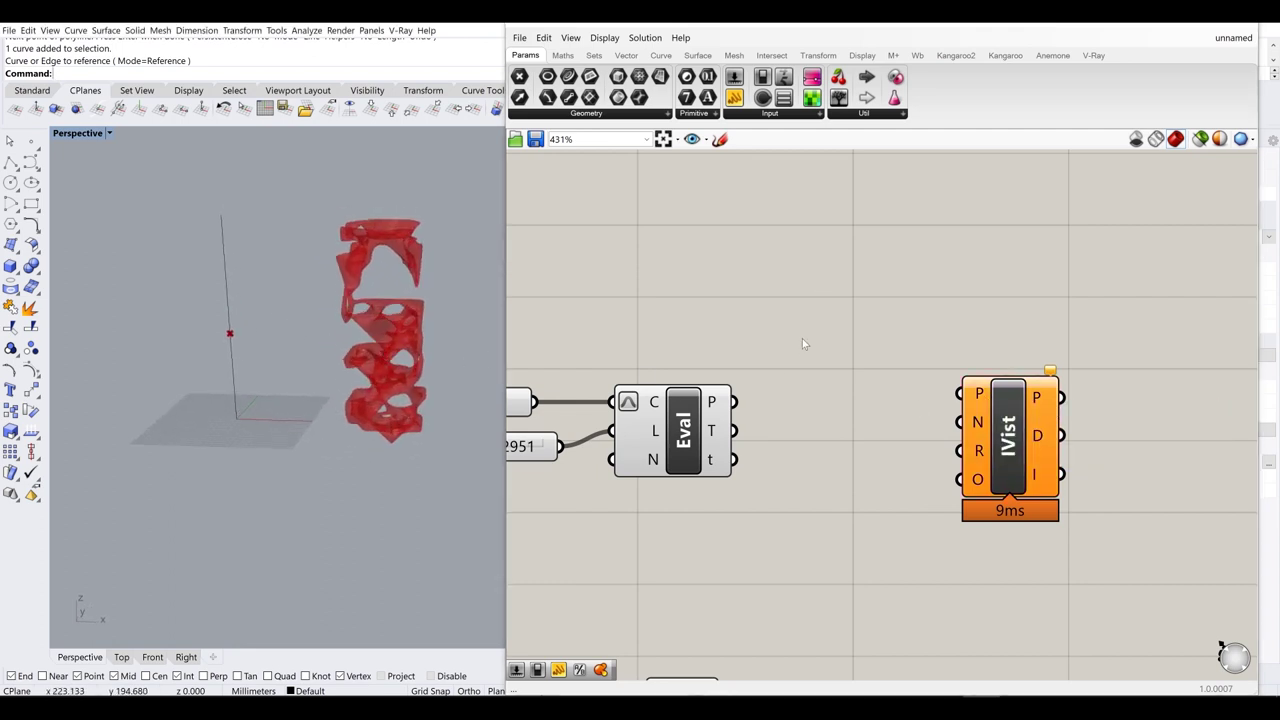
pyautogui.doubleClick(802, 343)
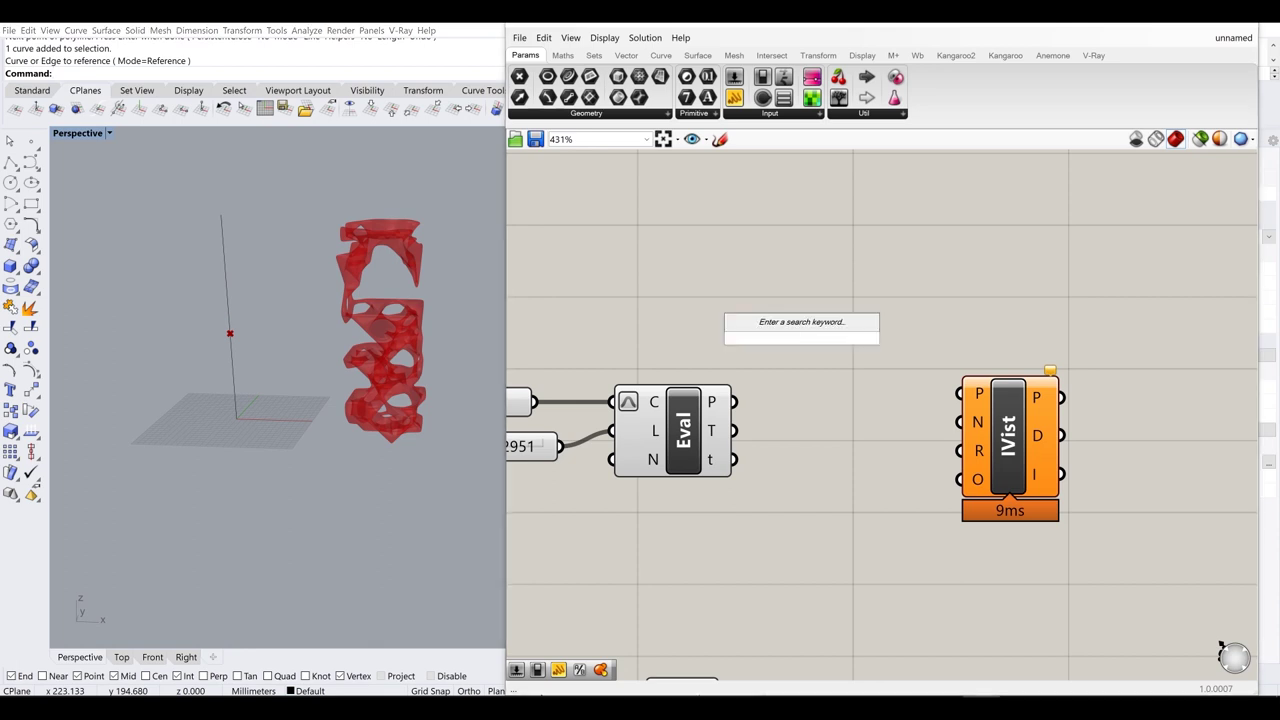
pyautogui.write('xy')
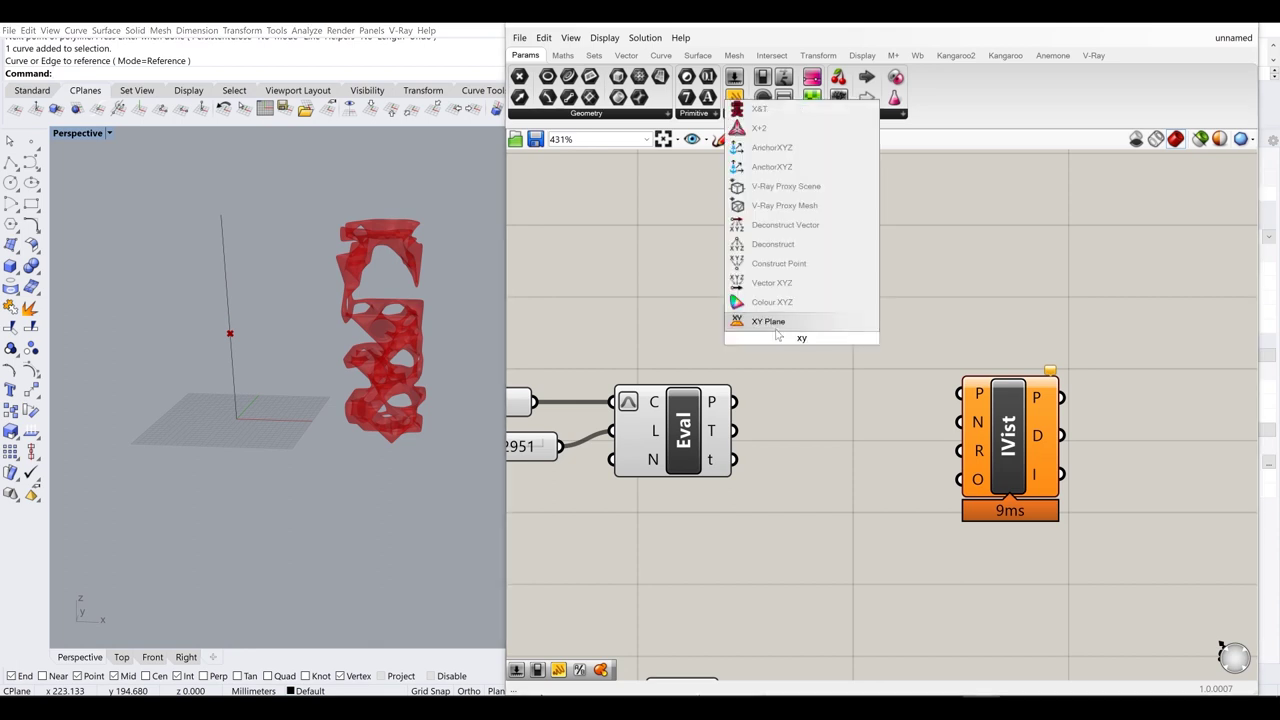
pyautogui.press('Return')
pyautogui.moveTo(735, 401); pyautogui.dragTo(814, 362)
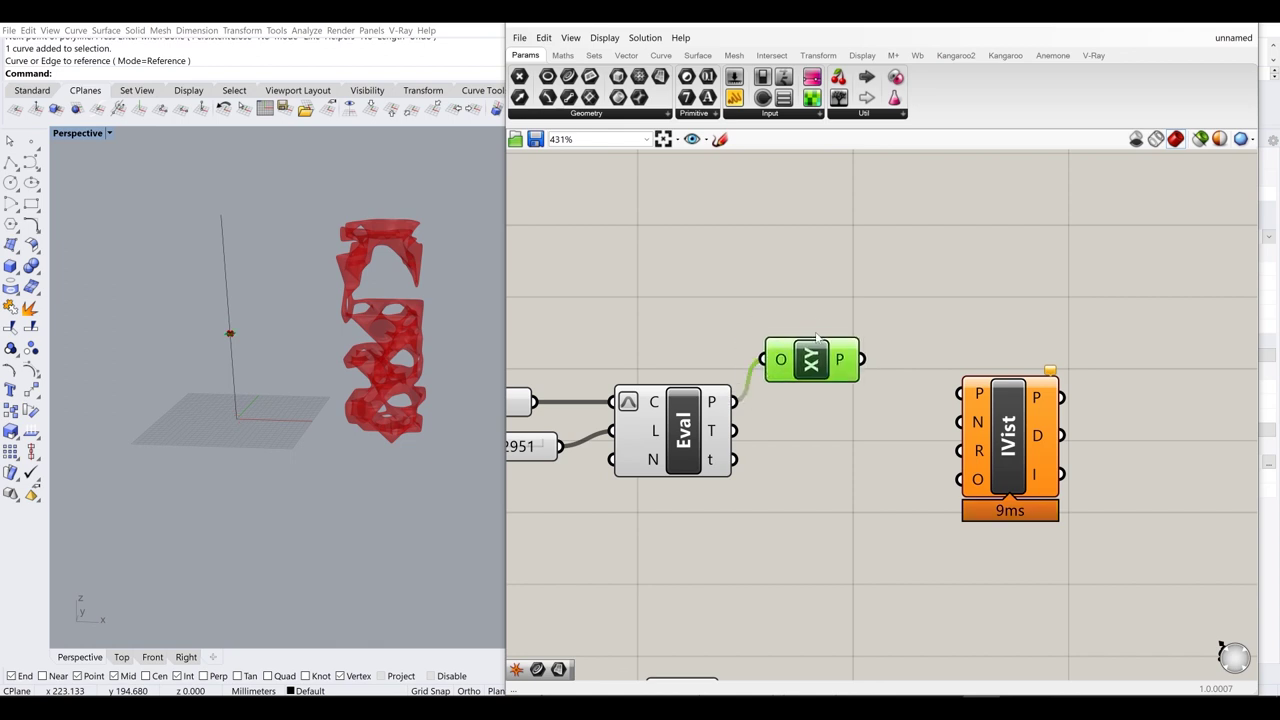
pyautogui.doubleClick(790, 288)
pyautogui.write('xy')
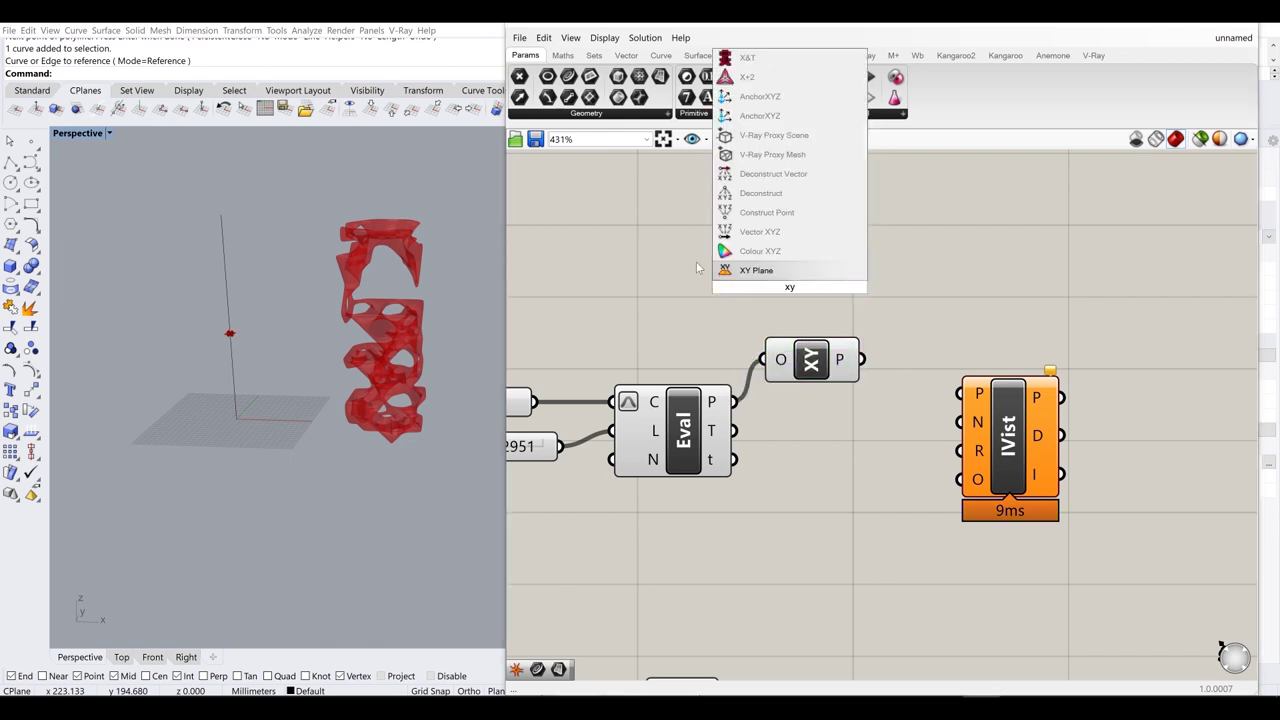
pyautogui.click(651, 270)
# - Line up the XY Plane component with Evaluate Length's point output and set the length slider to 0.377270
pyautogui.moveTo(825, 359); pyautogui.dragTo(821, 395)
pyautogui.click(700, 345)
pyautogui.scroll(6, 219, 335)
pyautogui.scroll(5, 220, 336)
pyautogui.scroll(7, 279, 336)
pyautogui.moveTo(640, 358); pyautogui.dragTo(791, 331, button='right')
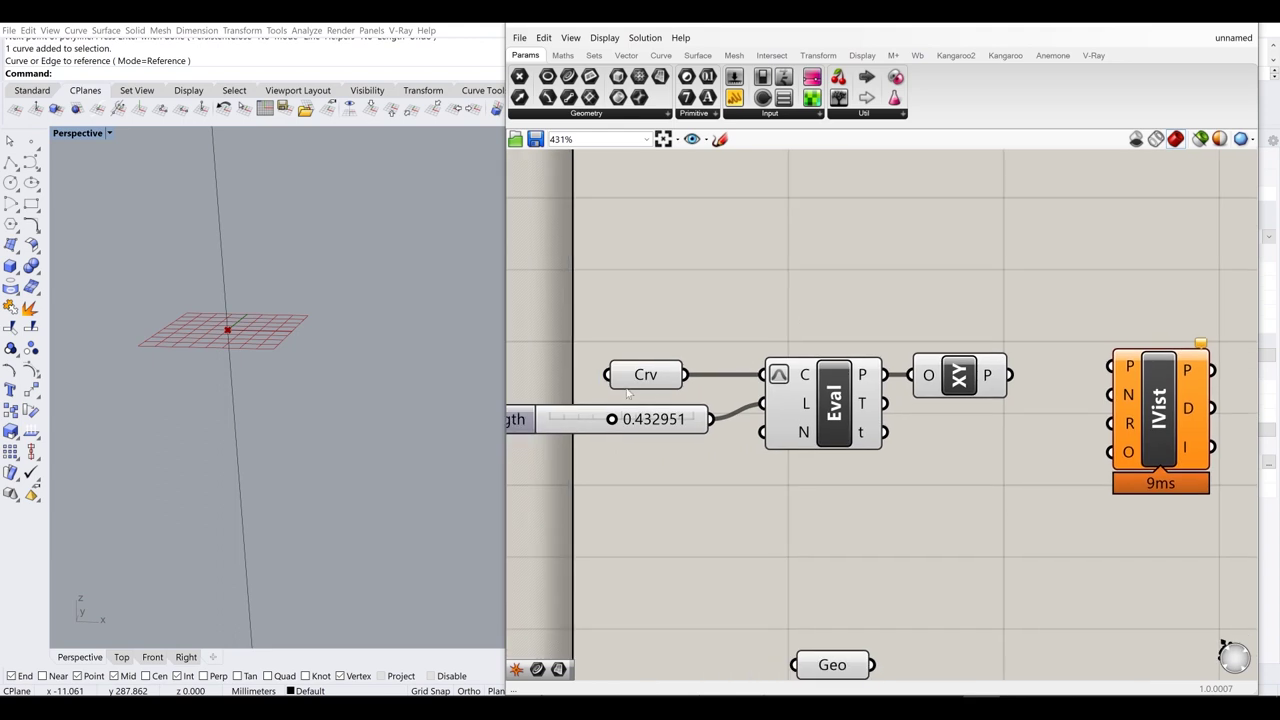
pyautogui.moveTo(611, 419); pyautogui.dragTo(603, 420)
# - Connect the XY Plane output to IsoVist's plane input and move IsoVist farther away from XY Plane
pyautogui.scroll(-2, 391, 367)
pyautogui.scroll(-2, 391, 370)
pyautogui.moveTo(850, 480); pyautogui.dragTo(738, 451, button='right')
pyautogui.moveTo(897, 345); pyautogui.dragTo(1052, 380)
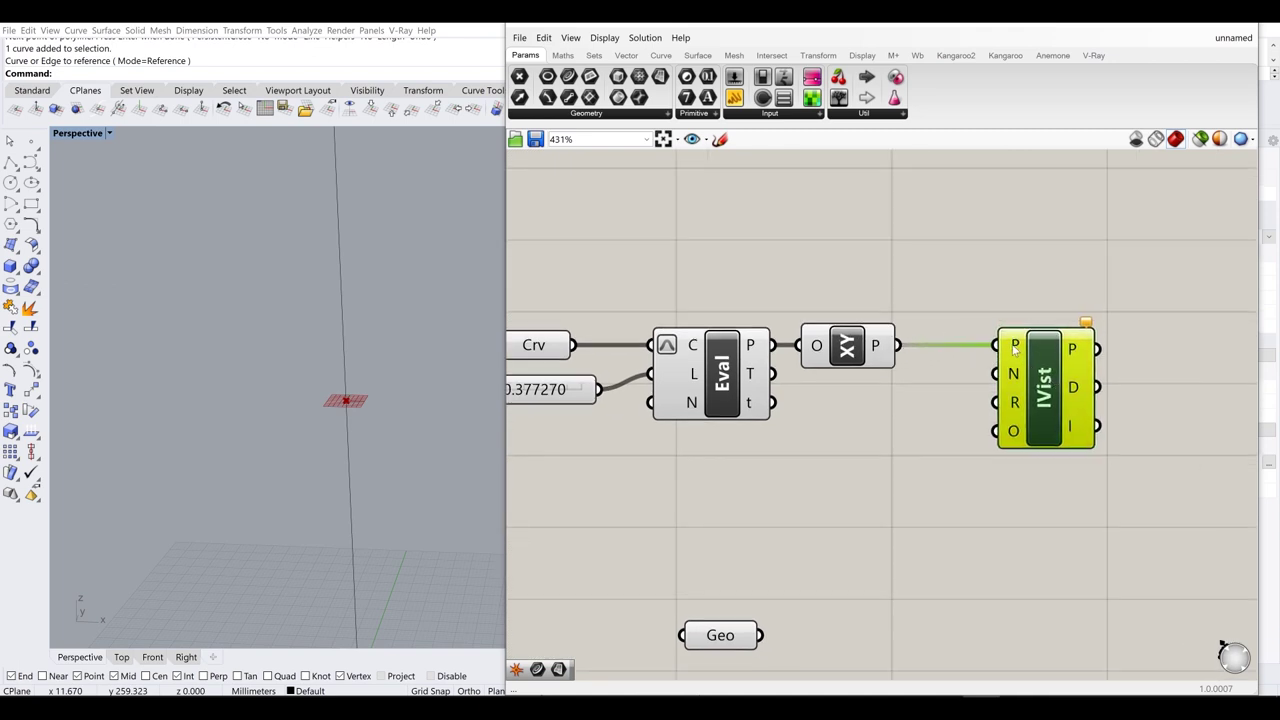
pyautogui.moveTo(1022, 378)
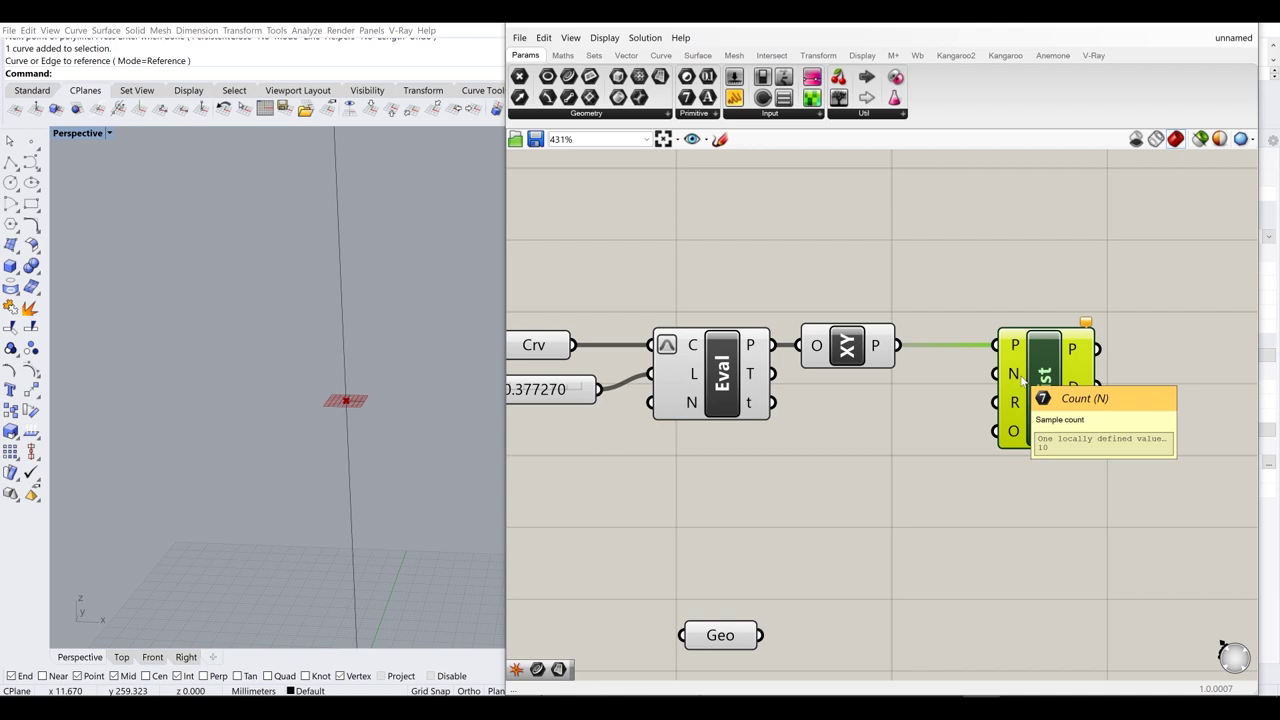
pyautogui.moveTo(1022, 378); pyautogui.dragTo(1120, 378)
pyautogui.moveTo(1033, 403); pyautogui.dragTo(843, 351, button='right')
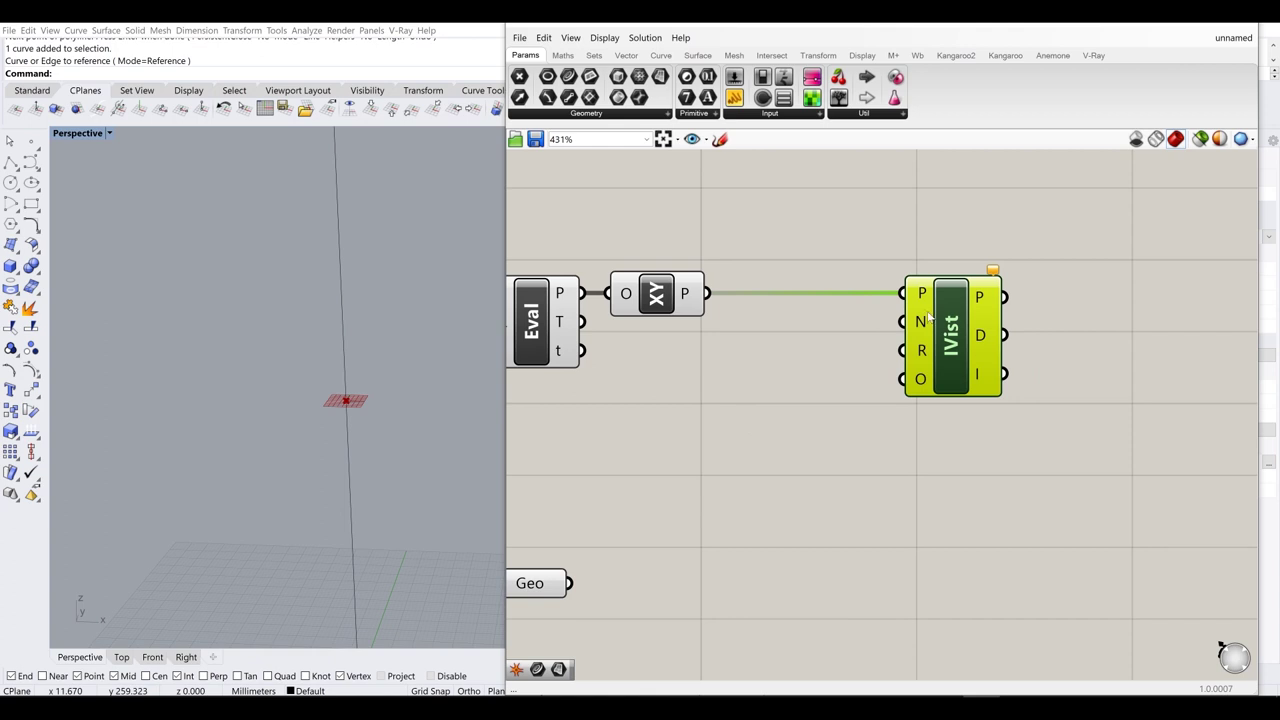
pyautogui.moveTo(920, 321)
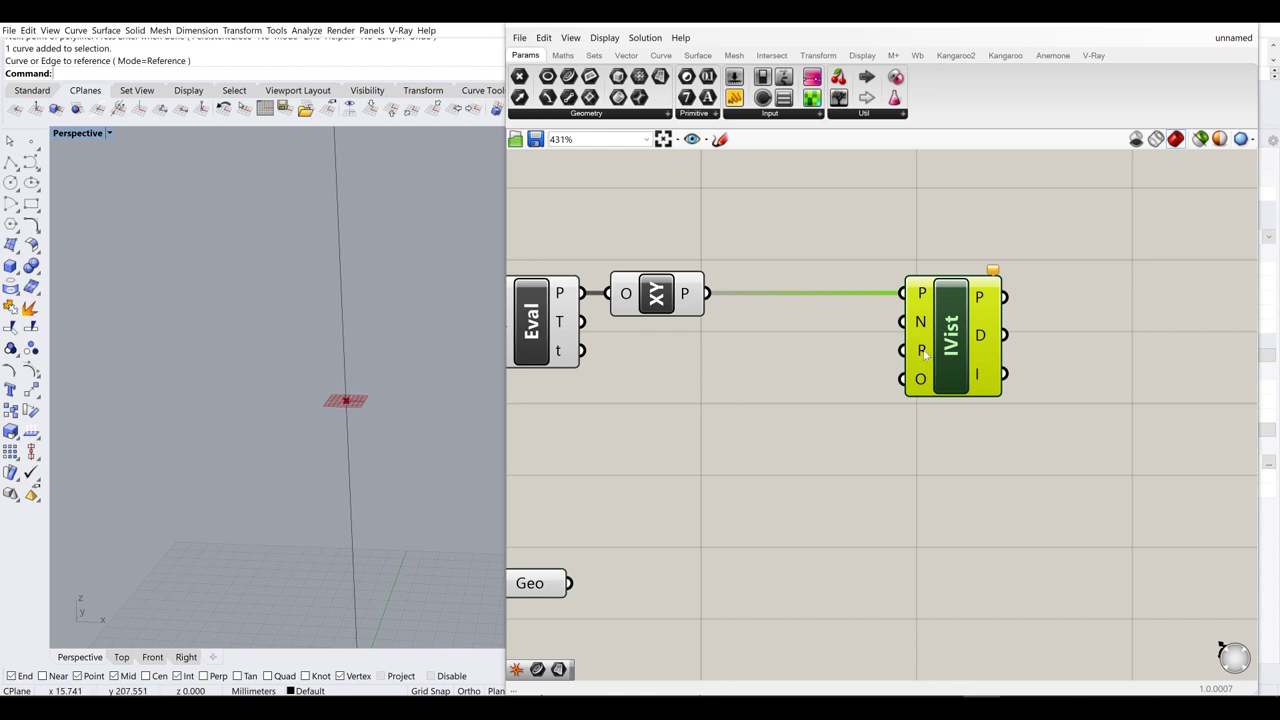
pyautogui.moveTo(920, 352)
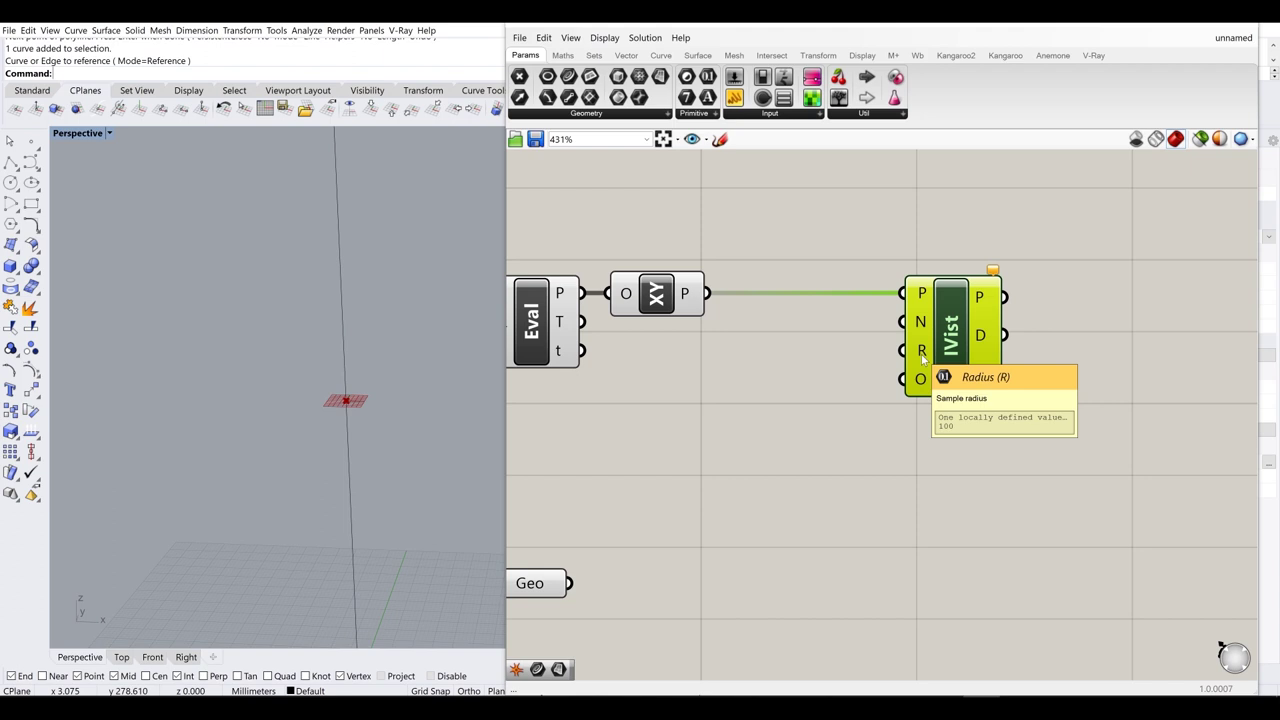
# - Place the Geometry parameter below the XY Plane component and connect it to IsoVist's obstacles input (O)
pyautogui.scroll(-5, 372, 380)
pyautogui.keyDown('shift'); pyautogui.moveTo(380, 388); pyautogui.dragTo(228, 371, button='right'); pyautogui.keyUp('shift')
pyautogui.scroll(-4, 228, 371)
pyautogui.keyDown('shift'); pyautogui.moveTo(358, 346); pyautogui.dragTo(287, 346, button='right'); pyautogui.keyUp('shift')
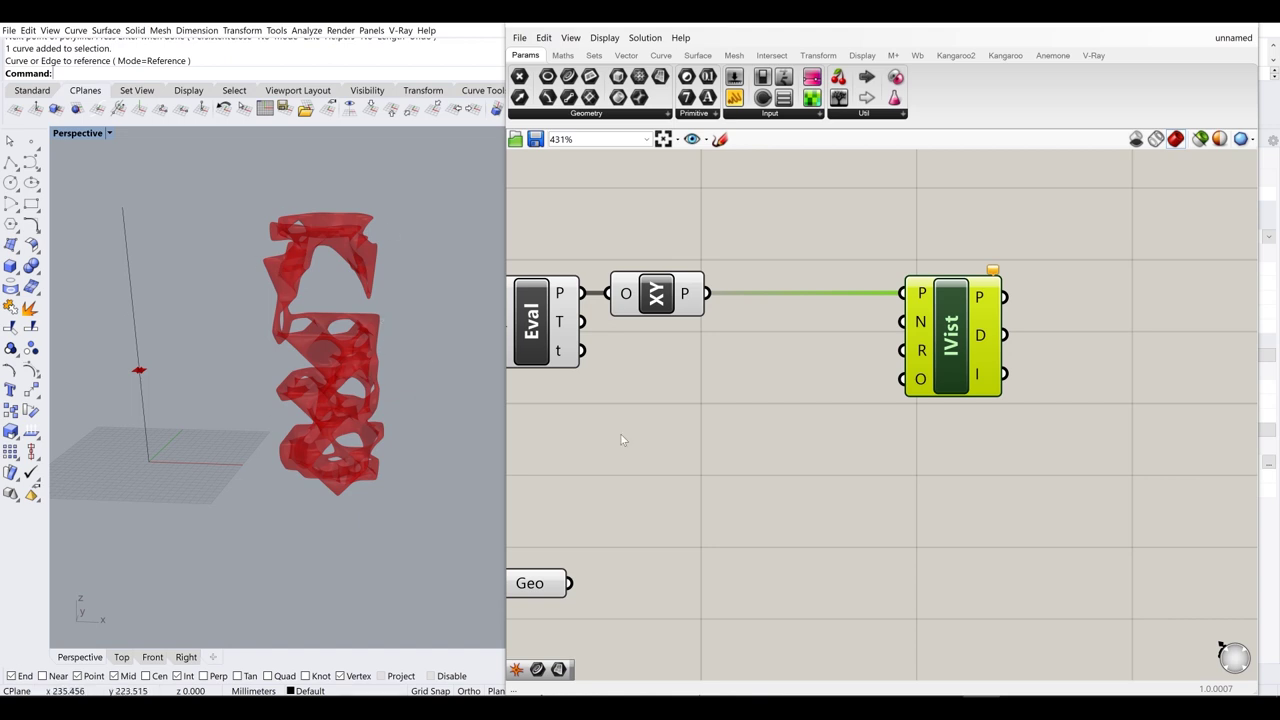
pyautogui.moveTo(620, 433); pyautogui.dragTo(667, 378, button='right')
pyautogui.click(577, 528)
pyautogui.moveTo(577, 528); pyautogui.dragTo(676, 396)
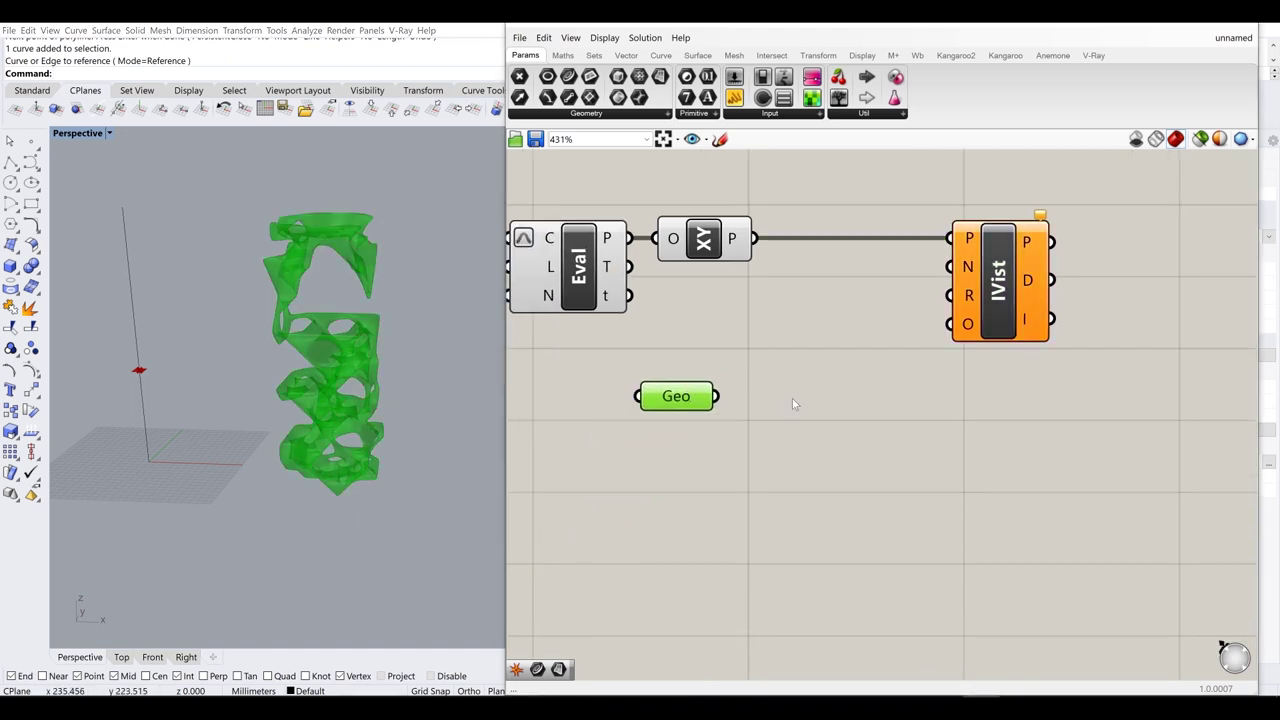
pyautogui.moveTo(792, 404); pyautogui.dragTo(649, 426, button='right')
pyautogui.moveTo(588, 436); pyautogui.dragTo(634, 431)
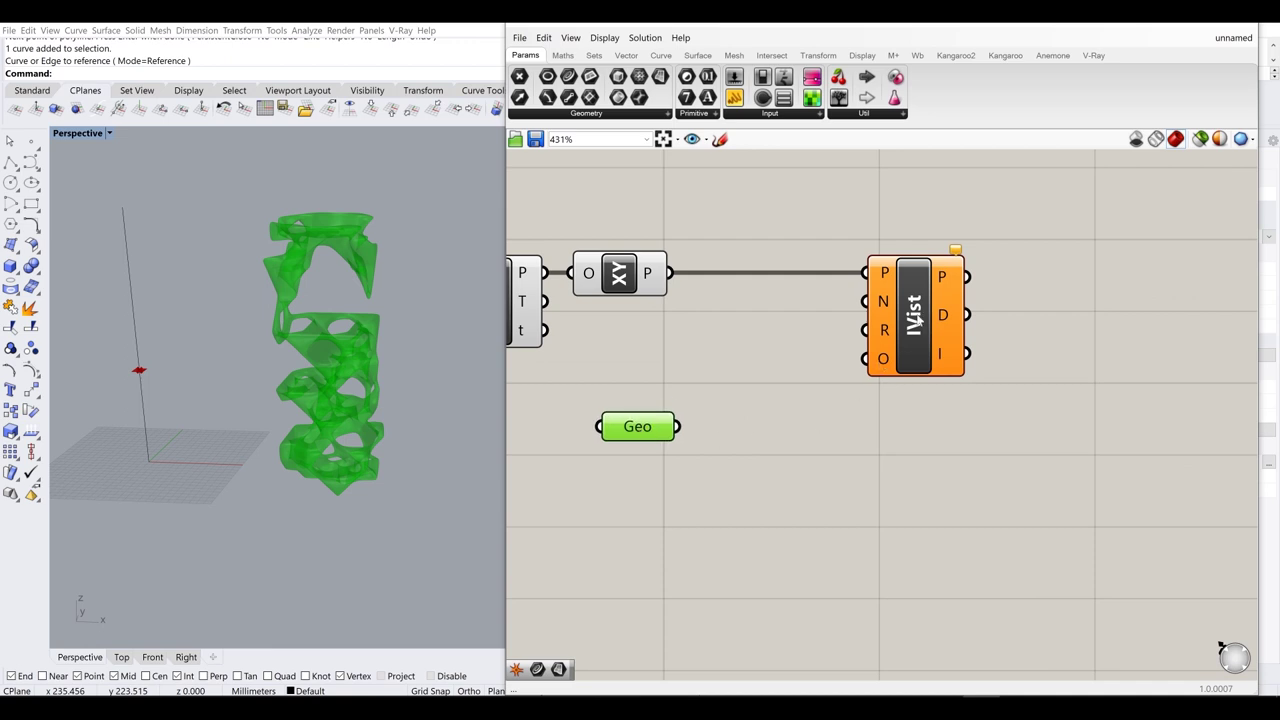
pyautogui.moveTo(677, 427); pyautogui.dragTo(866, 358)
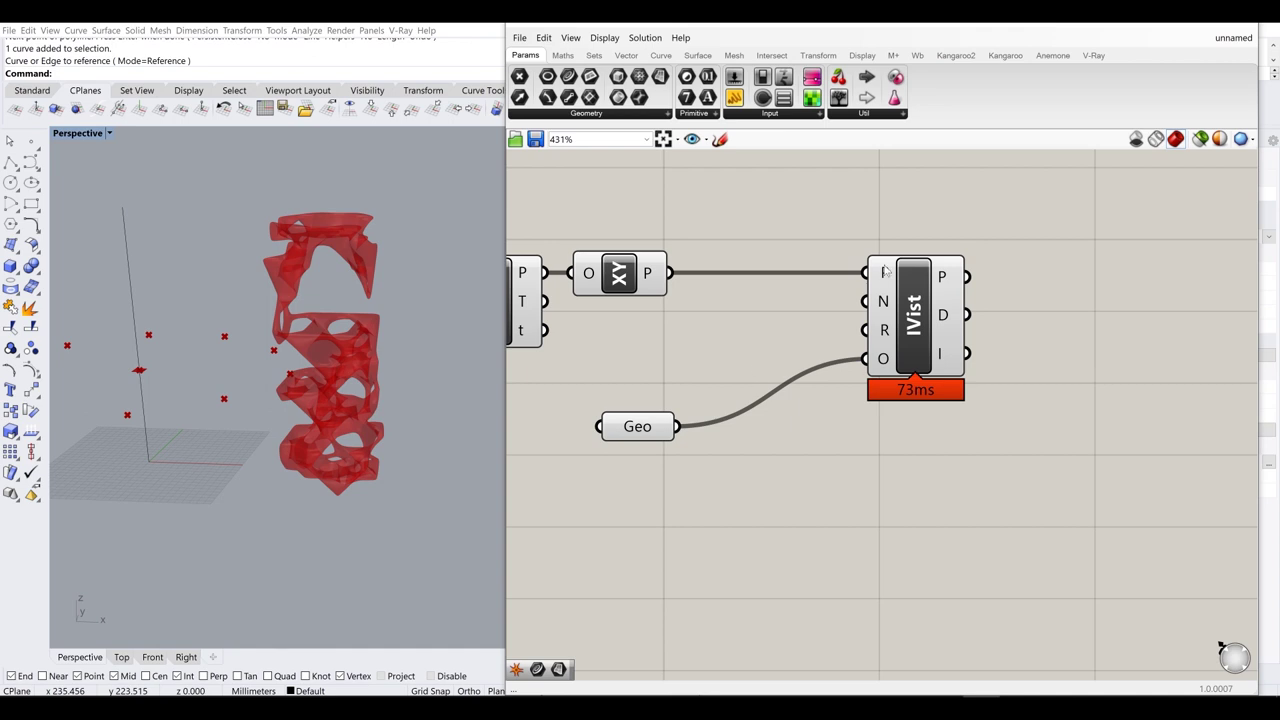
pyautogui.moveTo(625, 426); pyautogui.dragTo(622, 461)
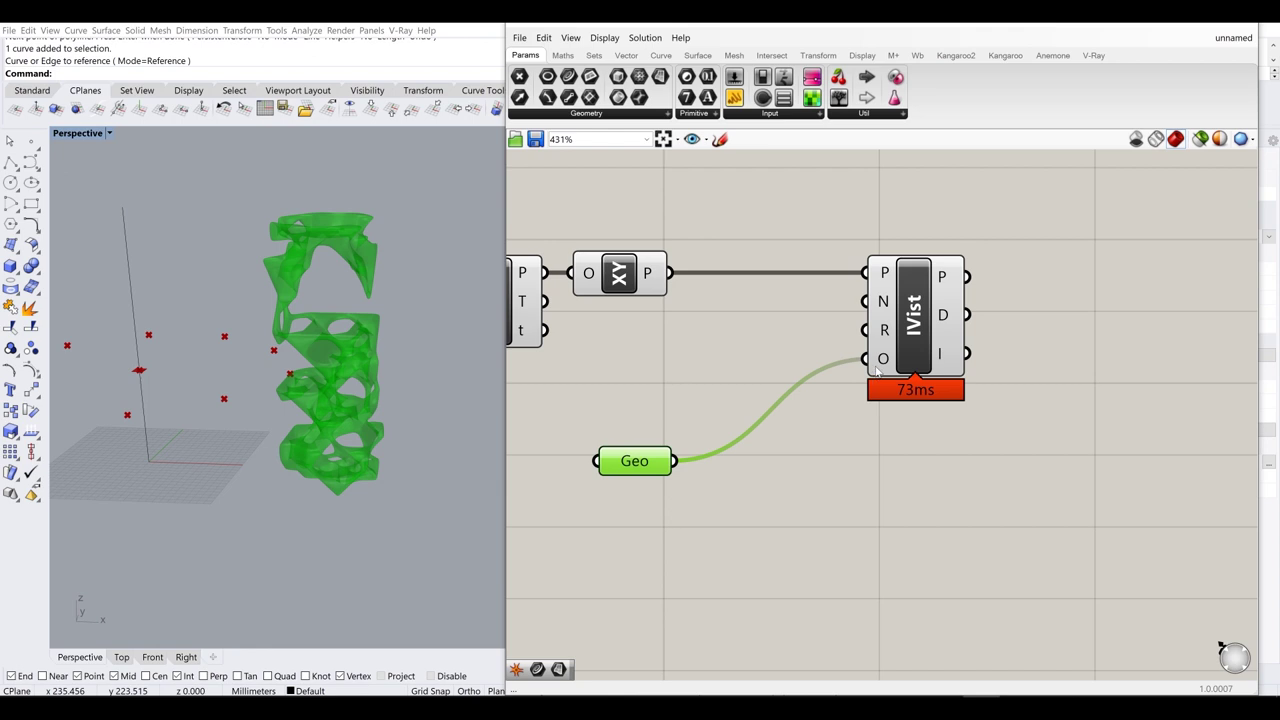
pyautogui.click(544, 400)
# - Move the vertical line slightly along the X axis in the Rhino viewport
pyautogui.moveTo(182, 388); pyautogui.dragTo(303, 346, button='right')
pyautogui.scroll(-3, 343, 350)
pyautogui.moveTo(423, 363); pyautogui.dragTo(440, 339, button='right')
pyautogui.scroll(4, 478, 329)
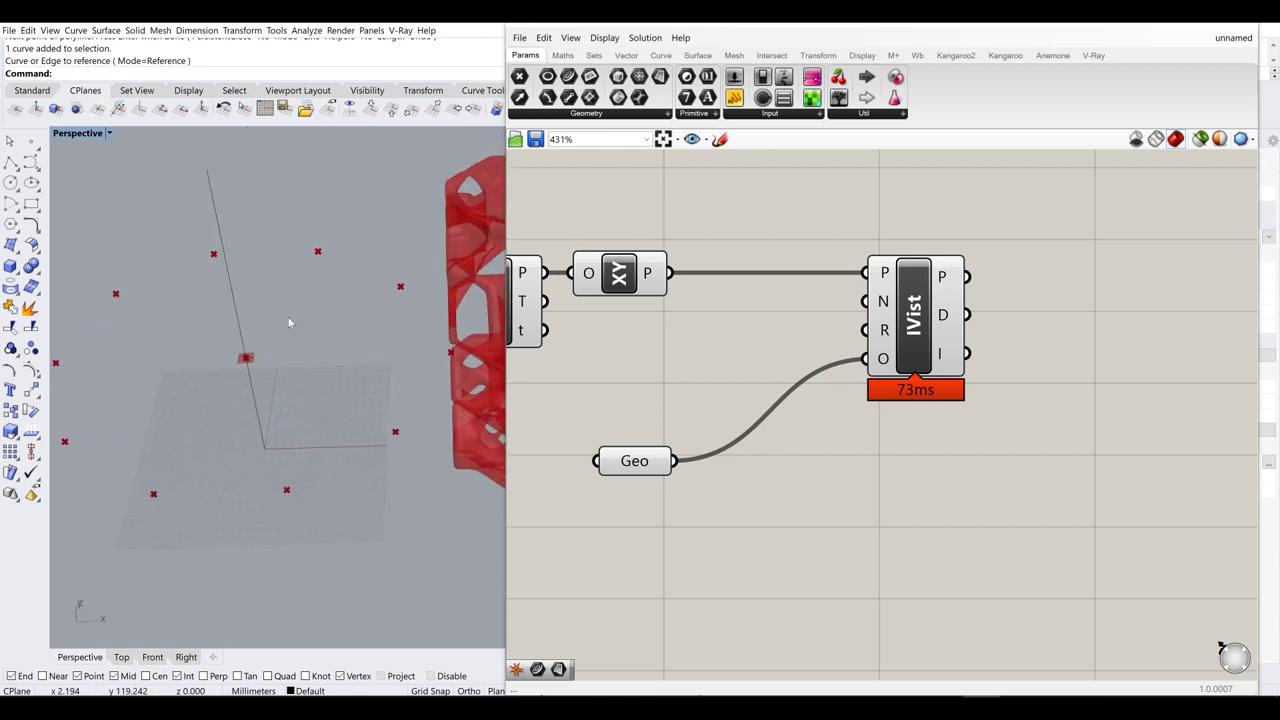
pyautogui.click(234, 300)
pyautogui.moveTo(284, 324)
pyautogui.mouseDown()
pyautogui.moveTo(222, 325)
pyautogui.moveTo(341, 326)
pyautogui.moveTo(303, 327)
pyautogui.mouseUp()
pyautogui.moveTo(356, 398); pyautogui.dragTo(314, 350, button='right')
# - Move the Geometry parameter farther down below XY Plane and deselect the vertical line in Rhino
pyautogui.moveTo(707, 356); pyautogui.dragTo(742, 392, button='right')
pyautogui.moveTo(701, 530); pyautogui.dragTo(705, 566)
pyautogui.click(773, 463)
pyautogui.moveTo(872, 430); pyautogui.dragTo(781, 438, button='right')
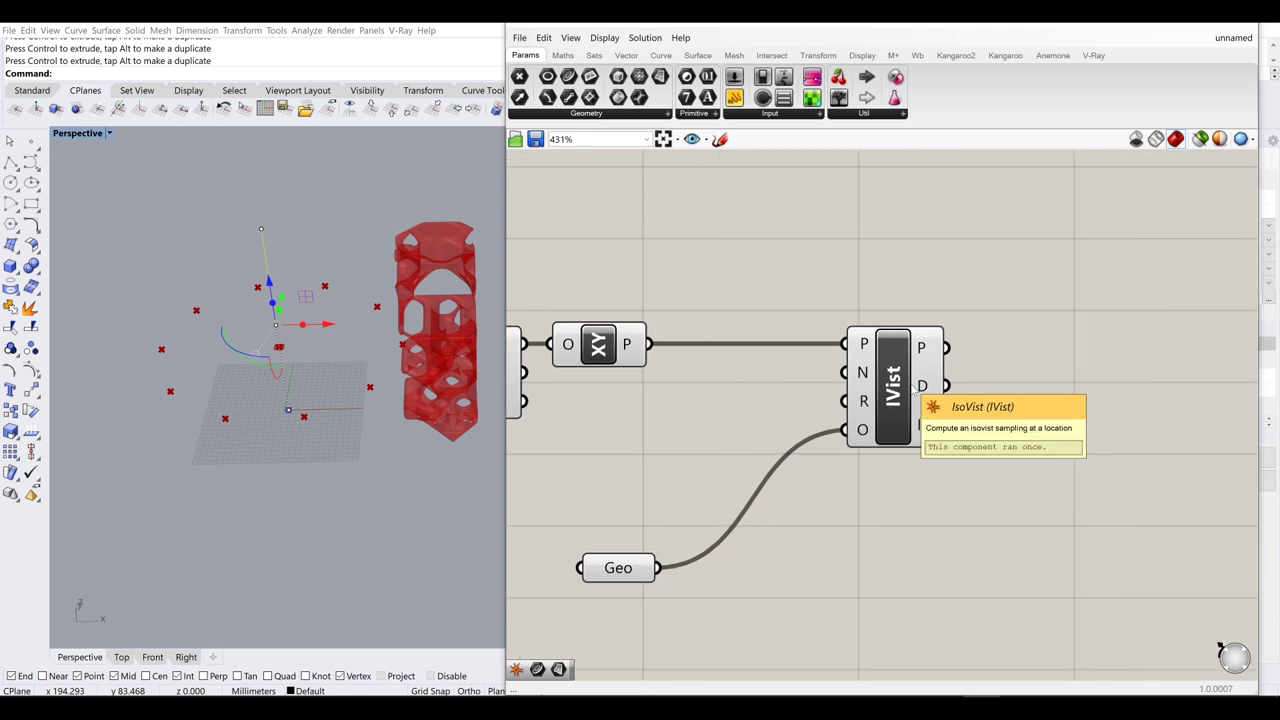
pyautogui.click(327, 336)
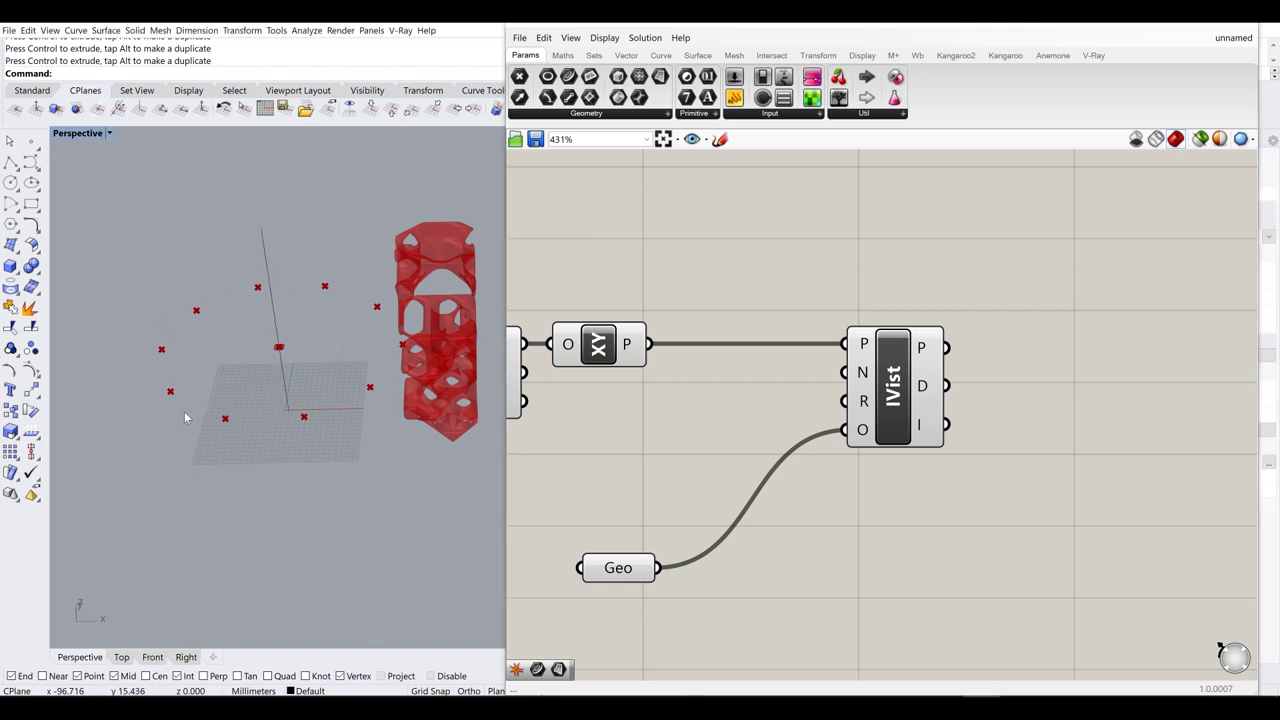
pyautogui.moveTo(986, 369); pyautogui.dragTo(911, 385, button='right')
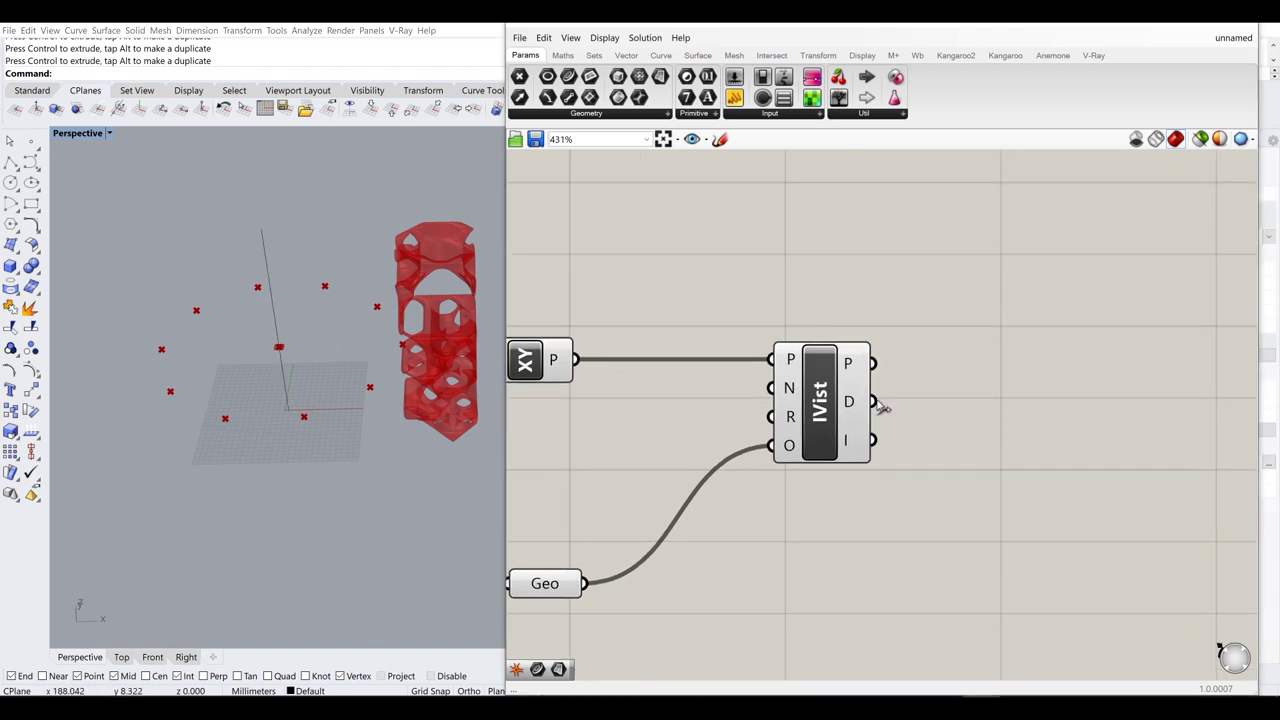
pyautogui.moveTo(866, 364)
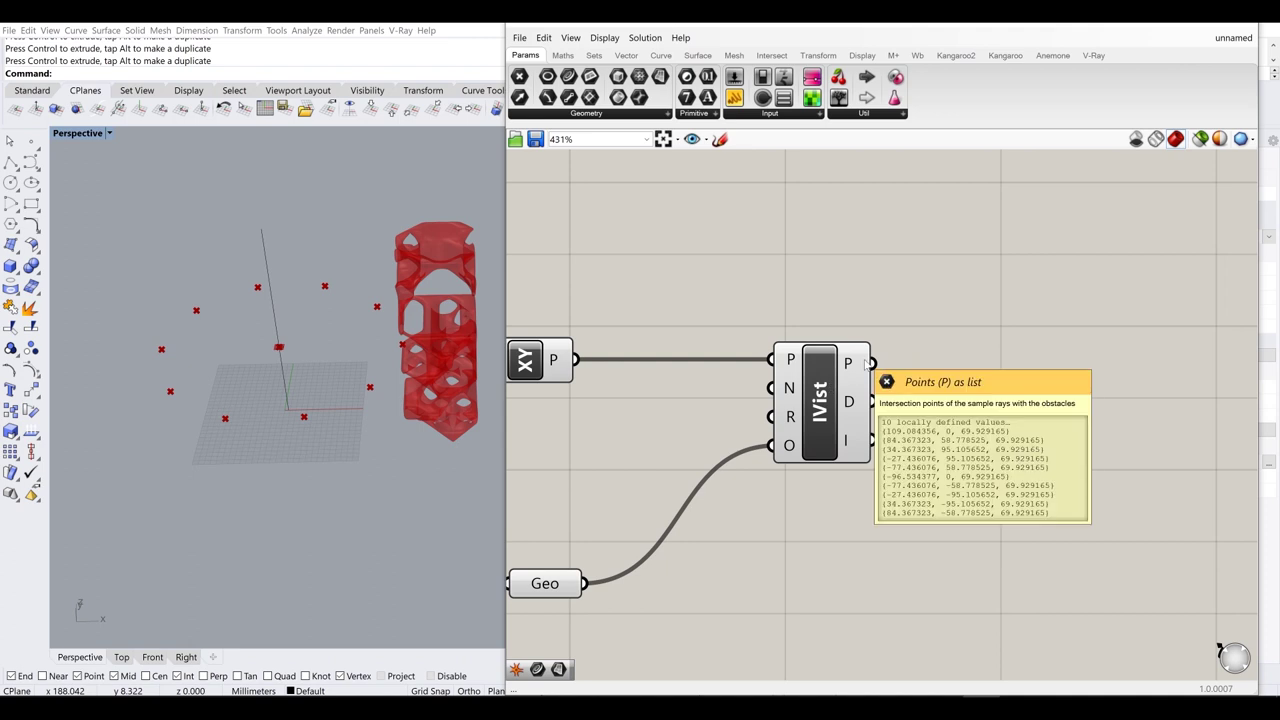
pyautogui.moveTo(998, 347); pyautogui.dragTo(863, 340, button='right')
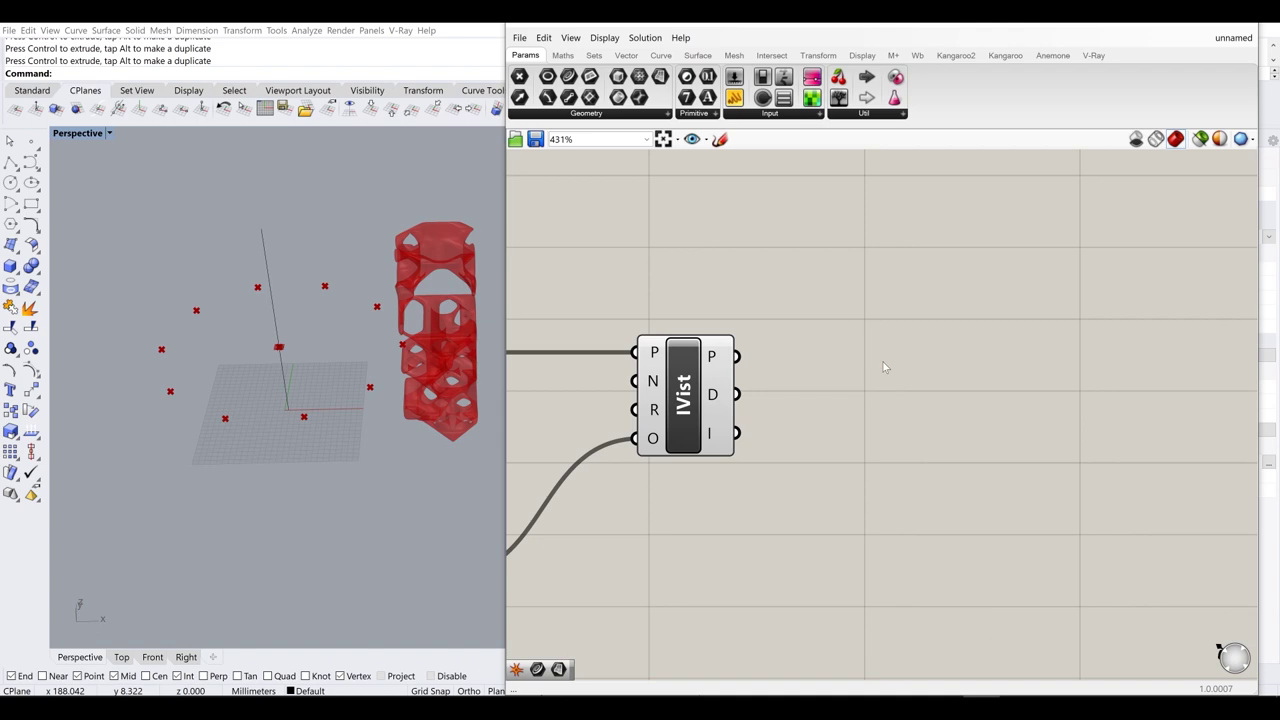
pyautogui.doubleClick(883, 361)
pyautogui.write('pl')
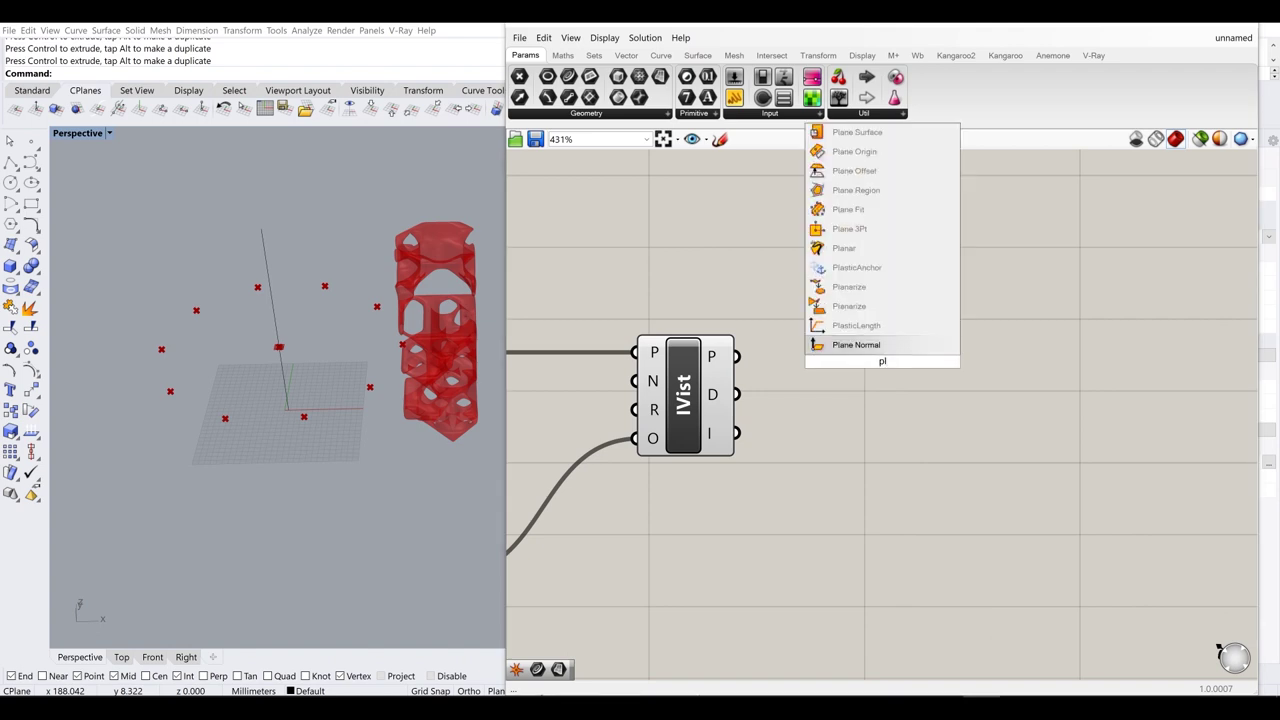
pyautogui.click(899, 422)
# - Add a PolyLine component, connect IsoVist's points output to its vertices input, and align it level with IsoVist
pyautogui.doubleClick(899, 422)
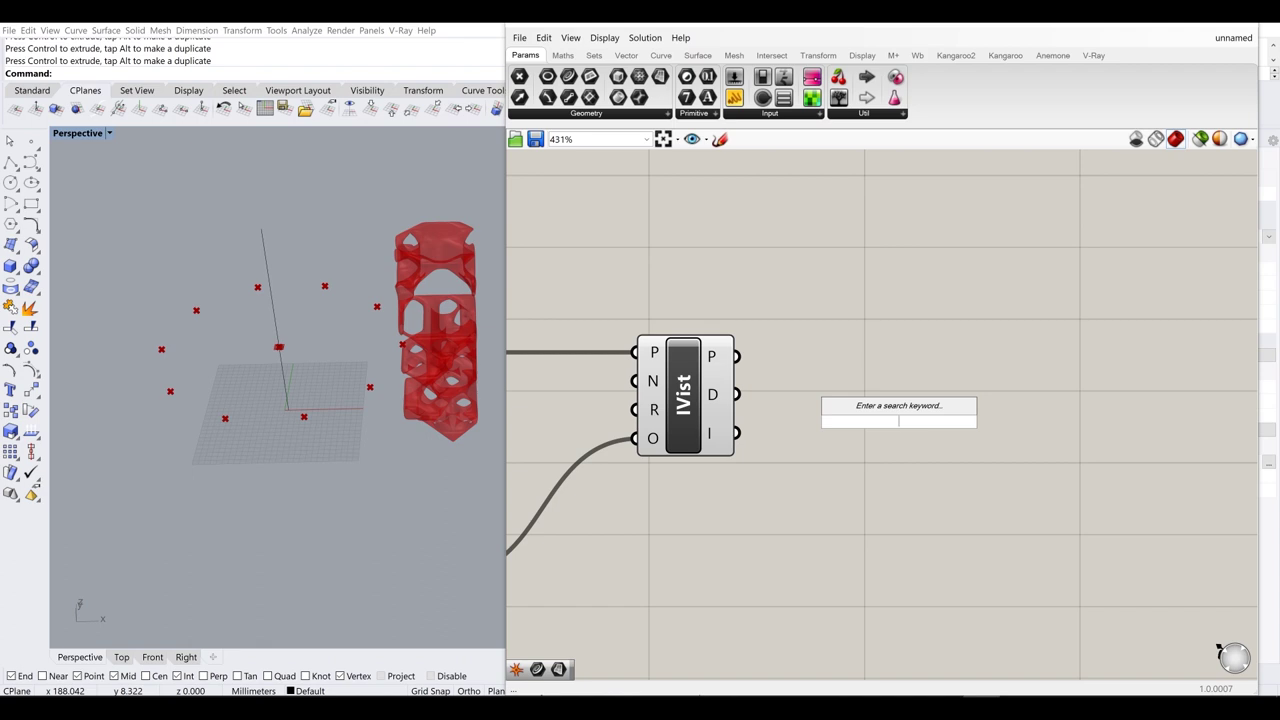
pyautogui.write('polyline')
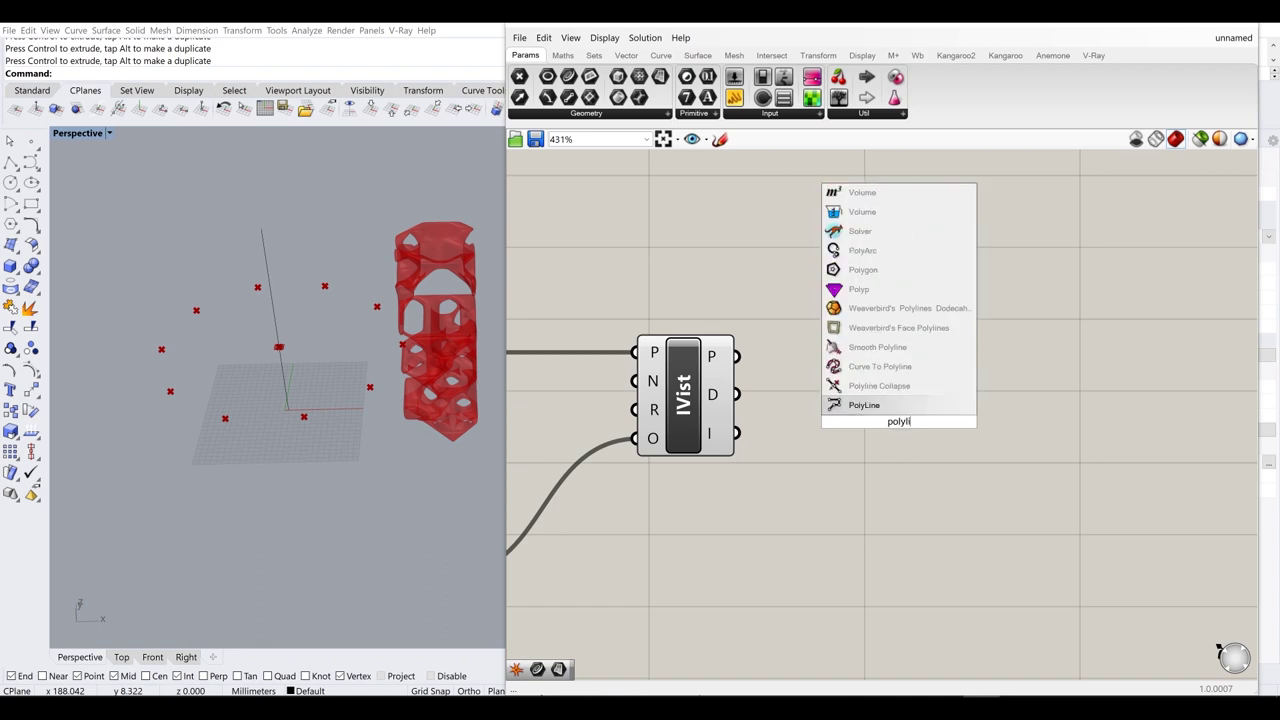
pyautogui.click(873, 410)
pyautogui.moveTo(738, 358); pyautogui.dragTo(848, 404)
pyautogui.moveTo(901, 440); pyautogui.dragTo(939, 393)
pyautogui.click(617, 309)
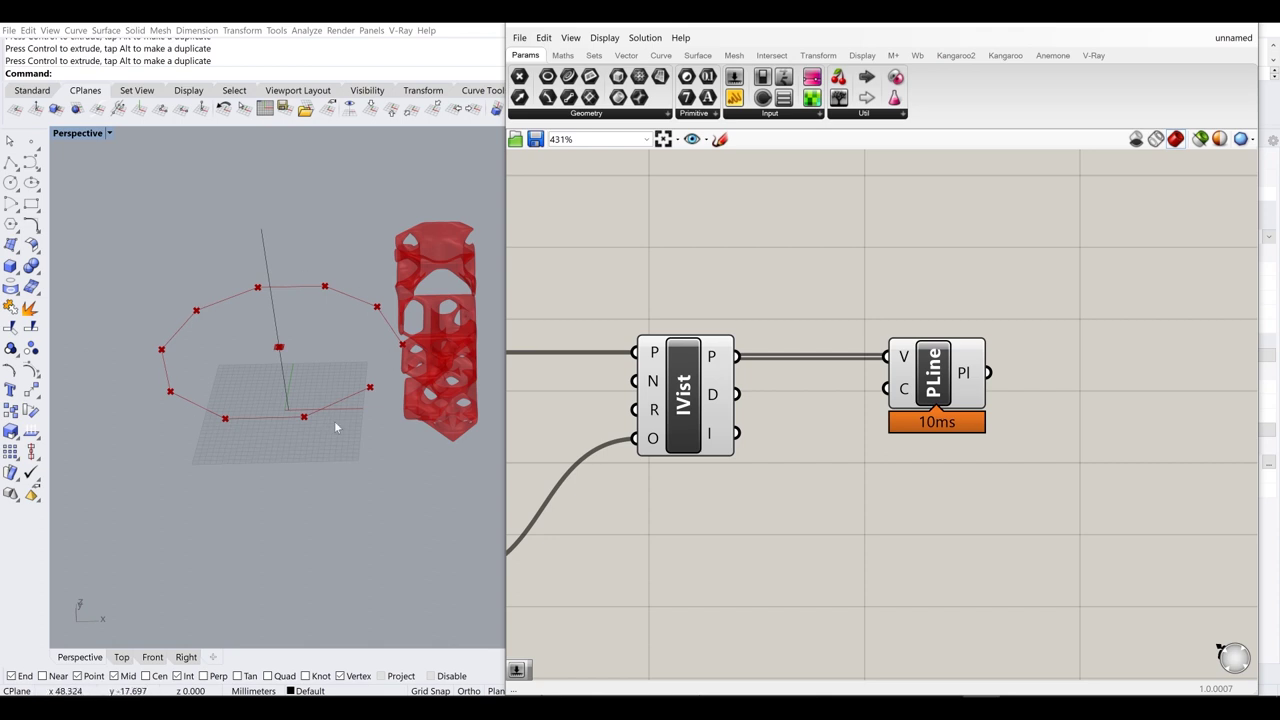
# - Add a Boolean Toggle, set it to True, and connect it to PolyLine's closed input
pyautogui.scroll(2, 365, 378)
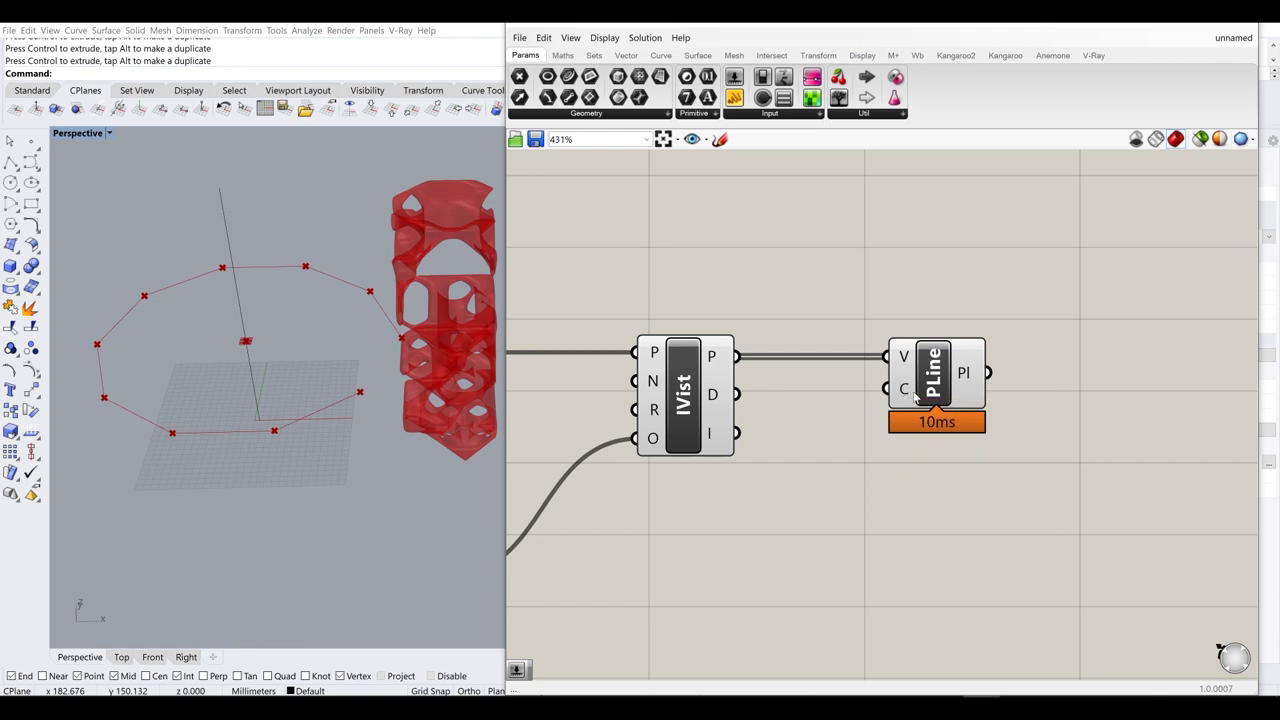
pyautogui.doubleClick(868, 514)
pyautogui.write('toog')
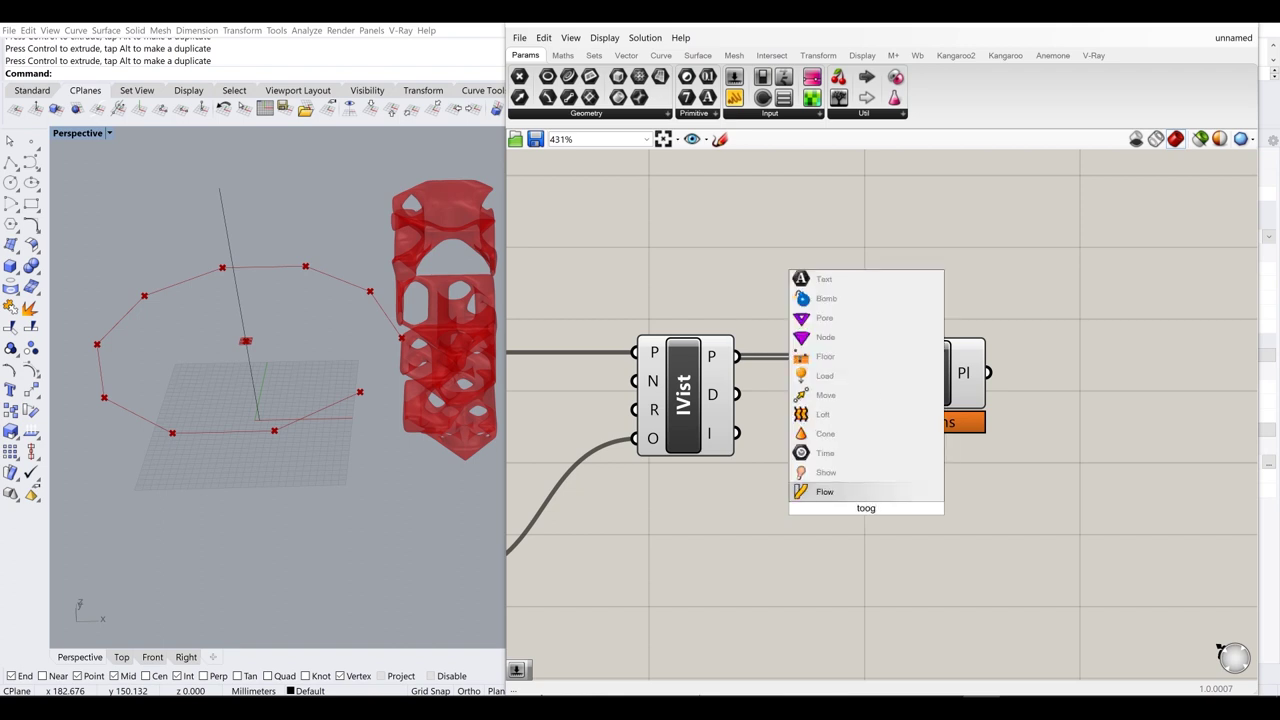
pyautogui.write('le')
pyautogui.press('BackSpace')
pyautogui.press('BackSpace')
pyautogui.press('BackSpace')
pyautogui.press('BackSpace')
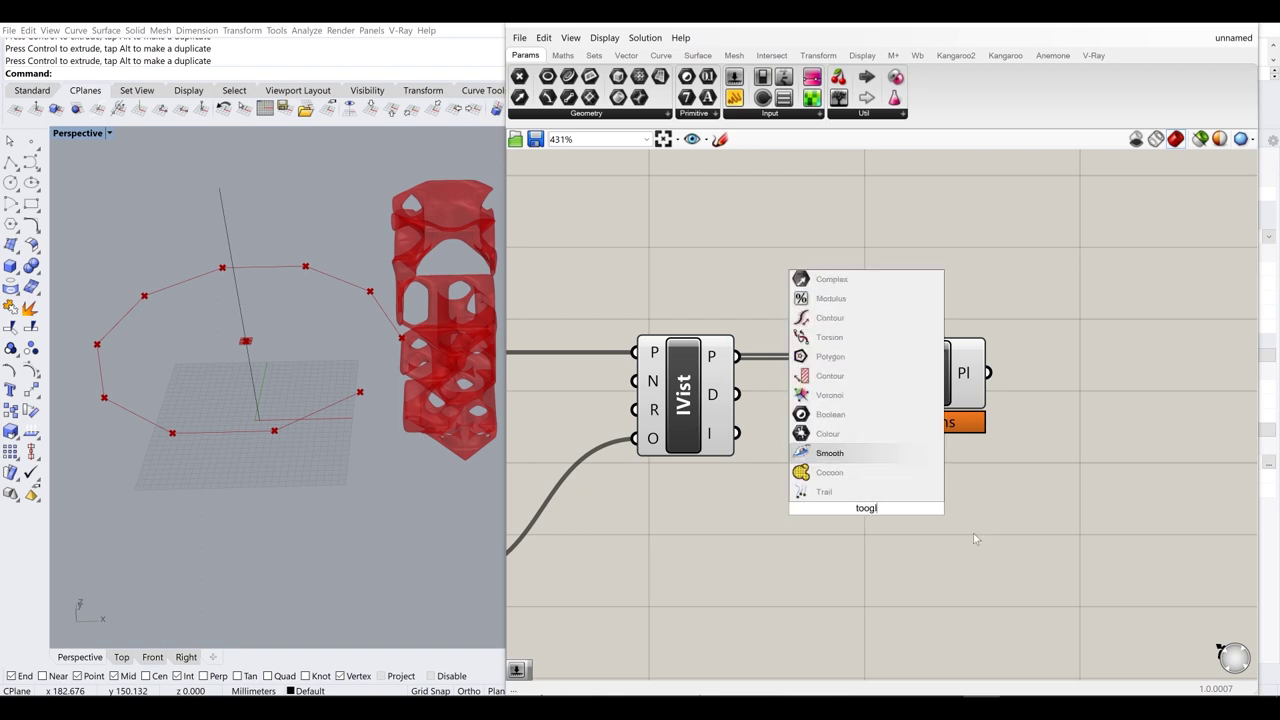
pyautogui.write('ggle')
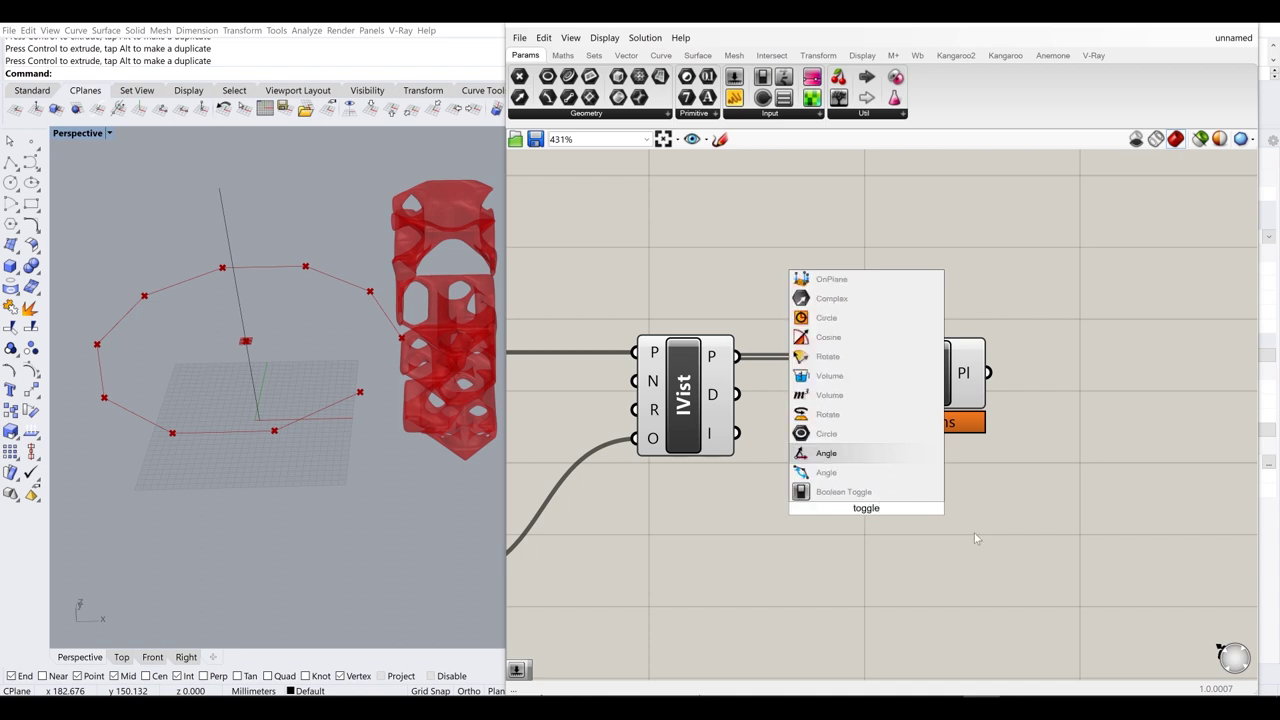
pyautogui.click(826, 491)
pyautogui.doubleClick(918, 514)
pyautogui.moveTo(943, 507); pyautogui.dragTo(1010, 390)
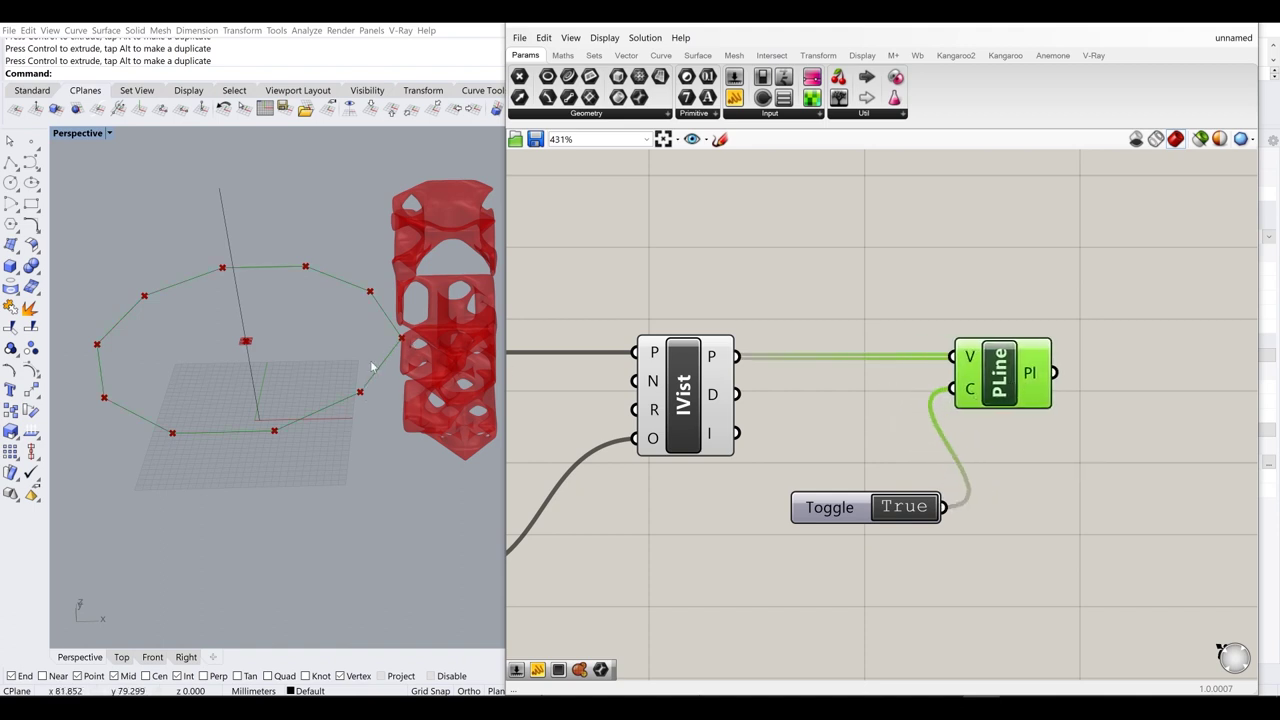
# - Place the toggle directly beside PolyLine's closed input and shift PolyLine slightly farther from IsoVist
pyautogui.moveTo(839, 397); pyautogui.dragTo(824, 385)
pyautogui.moveTo(1076, 463); pyautogui.dragTo(853, 337)
pyautogui.moveTo(970, 383); pyautogui.dragTo(1010, 384)
# - Add a Boundary Surfaces component and connect PolyLine's output to its edges input
pyautogui.moveTo(1000, 389); pyautogui.dragTo(822, 365, button='right')
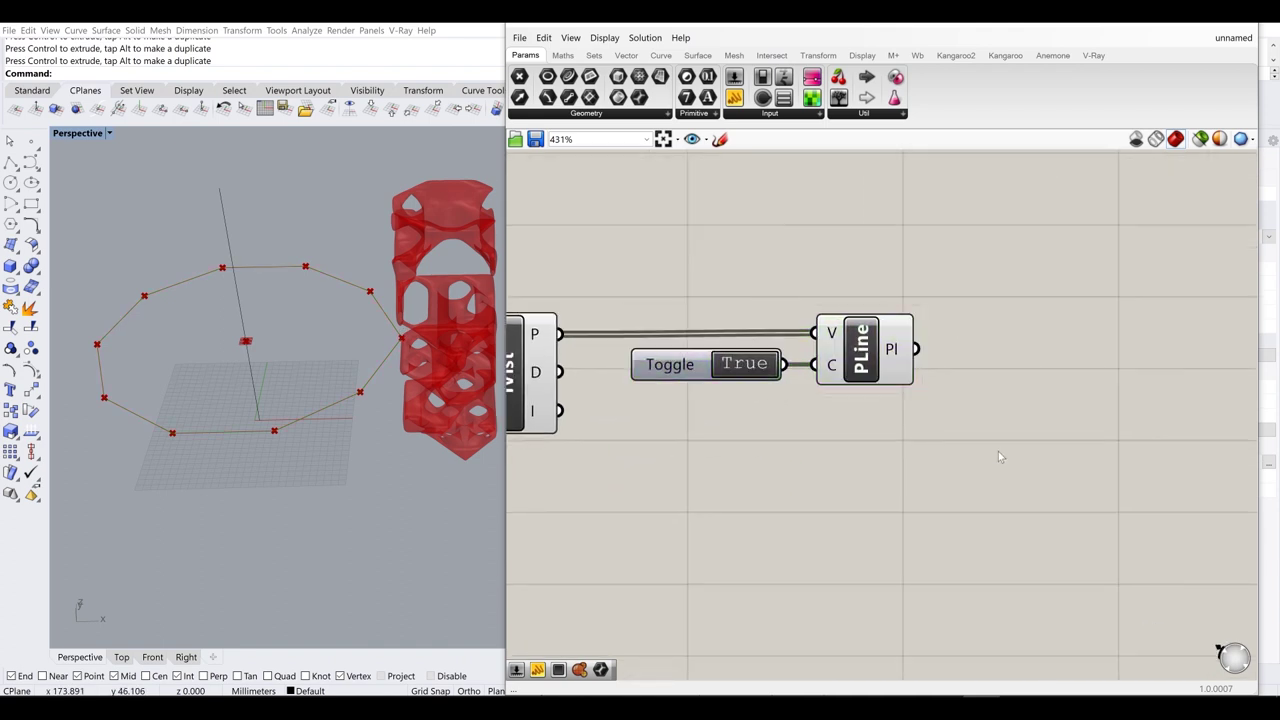
pyautogui.doubleClick(998, 451)
pyautogui.write('bound')
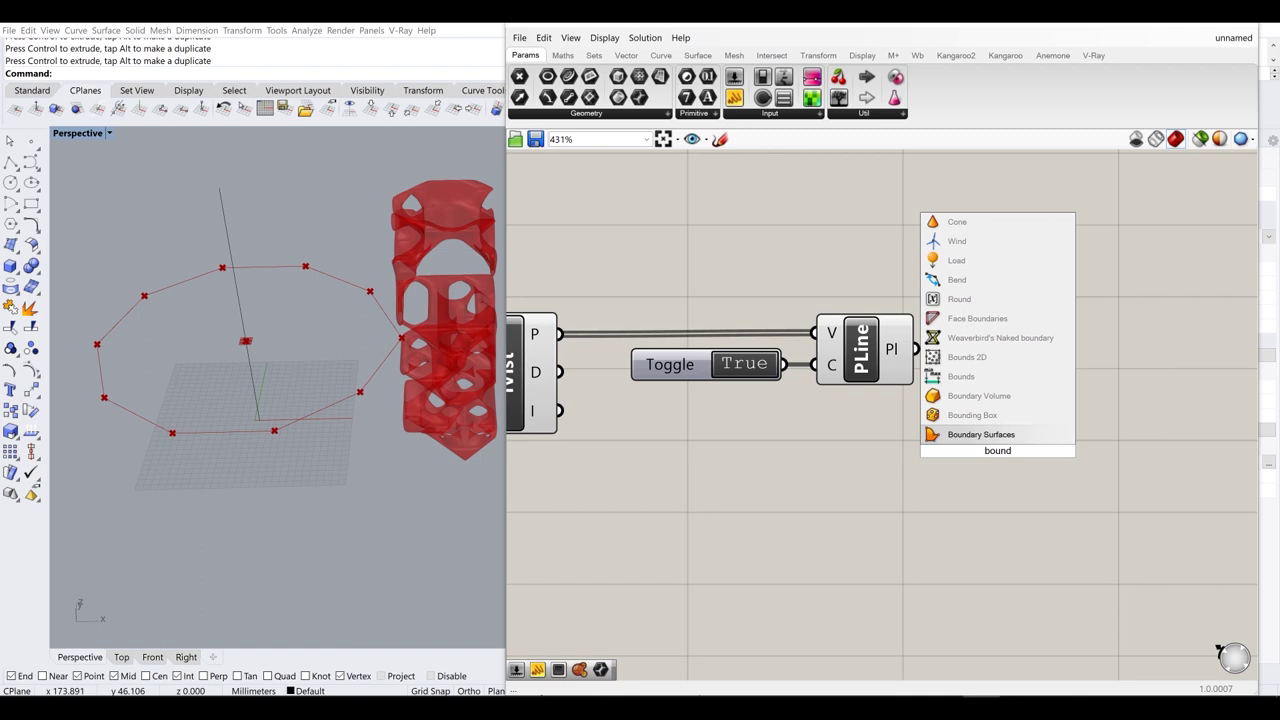
pyautogui.press('Return')
pyautogui.moveTo(919, 364); pyautogui.dragTo(985, 365)
pyautogui.click(877, 474)
# - Turn off the preview of the PolyLine and XY Plane components and move the Geometry parameter closer to IsoVist
pyautogui.moveTo(777, 426); pyautogui.dragTo(838, 410, button='right')
pyautogui.click(915, 340)
pyautogui.scroll(-3, 929, 373)
pyautogui.moveTo(940, 419); pyautogui.dragTo(886, 442)
pyautogui.click(925, 352)
pyautogui.middleClick(930, 350)
pyautogui.moveTo(681, 336); pyautogui.dragTo(840, 329, button='right')
pyautogui.moveTo(756, 380); pyautogui.dragTo(733, 290)
pyautogui.middleClick(729, 287)
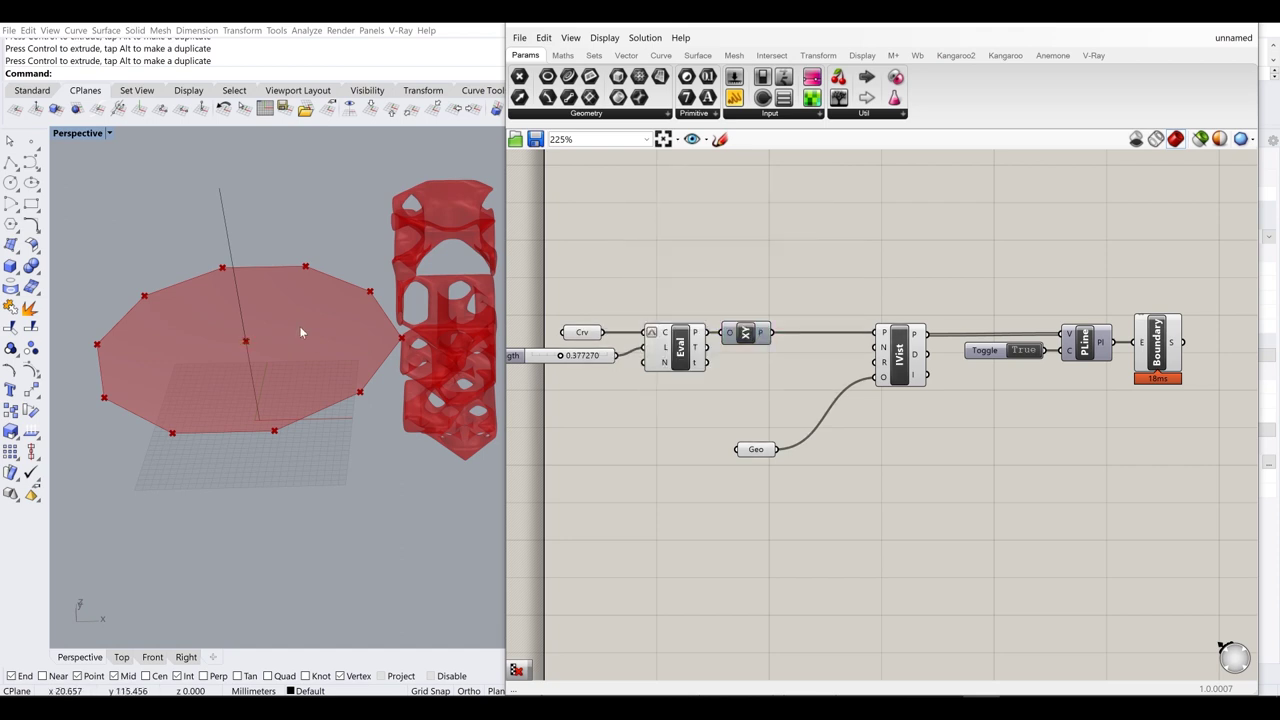
pyautogui.moveTo(752, 455); pyautogui.dragTo(794, 431)
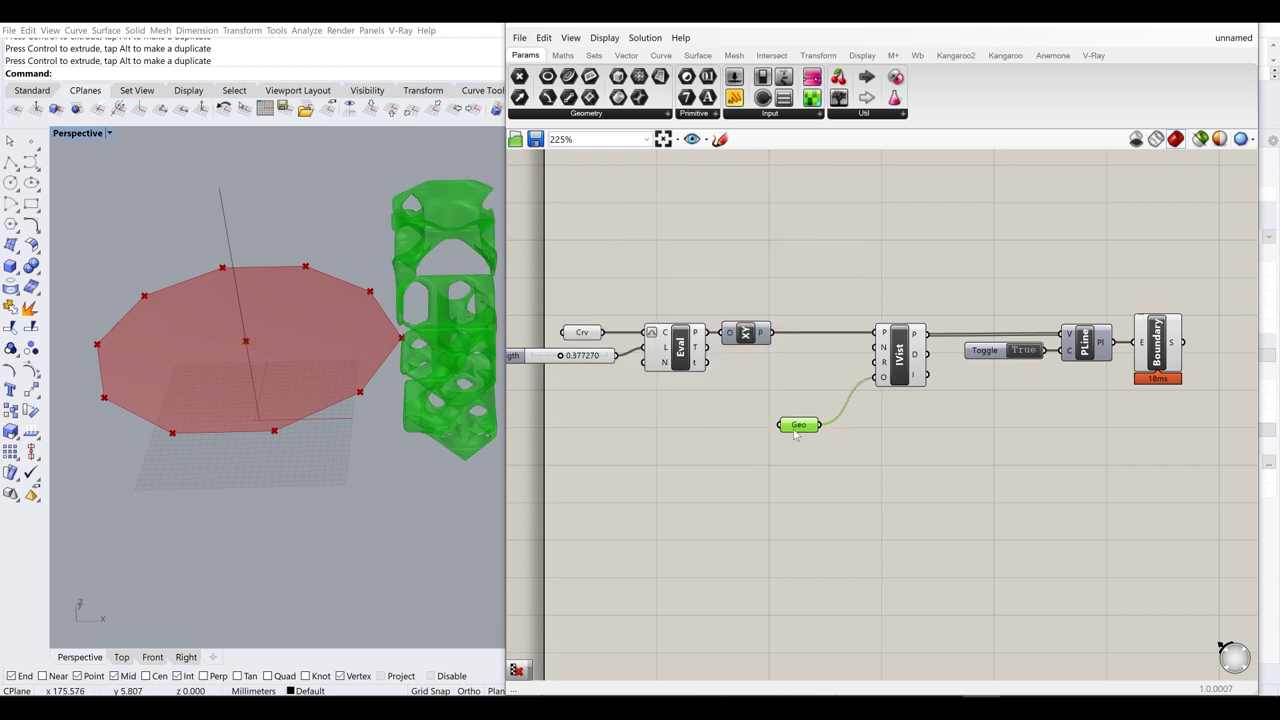
# - Move the vertical line along the X axis closer to the tower mesh and inspect the isovist surface around it
pyautogui.click(228, 243)
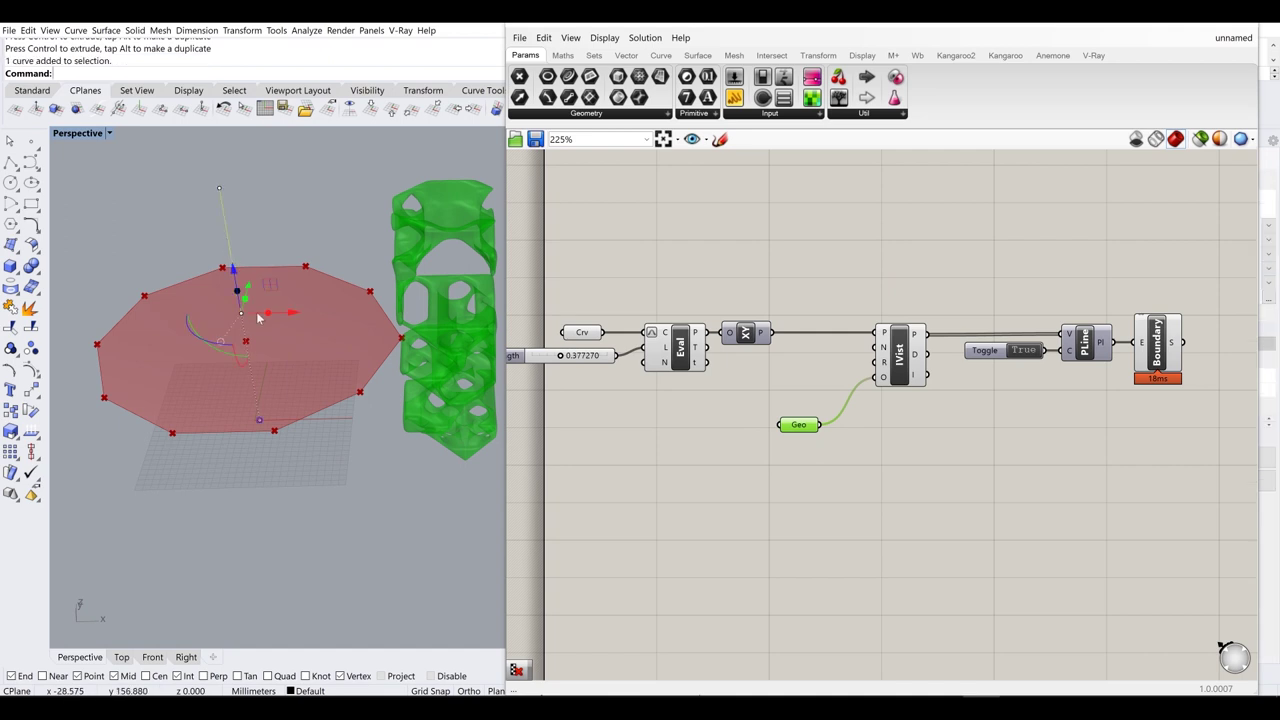
pyautogui.moveTo(288, 312); pyautogui.dragTo(405, 435)
pyautogui.moveTo(411, 441); pyautogui.dragTo(411, 451, button='right')
pyautogui.moveTo(376, 343); pyautogui.dragTo(398, 345)
pyautogui.moveTo(396, 375)
pyautogui.mouseDown(button='right')
pyautogui.moveTo(451, 360)
pyautogui.moveTo(418, 372)
pyautogui.mouseUp(button='right')
pyautogui.scroll(4, 406, 382)
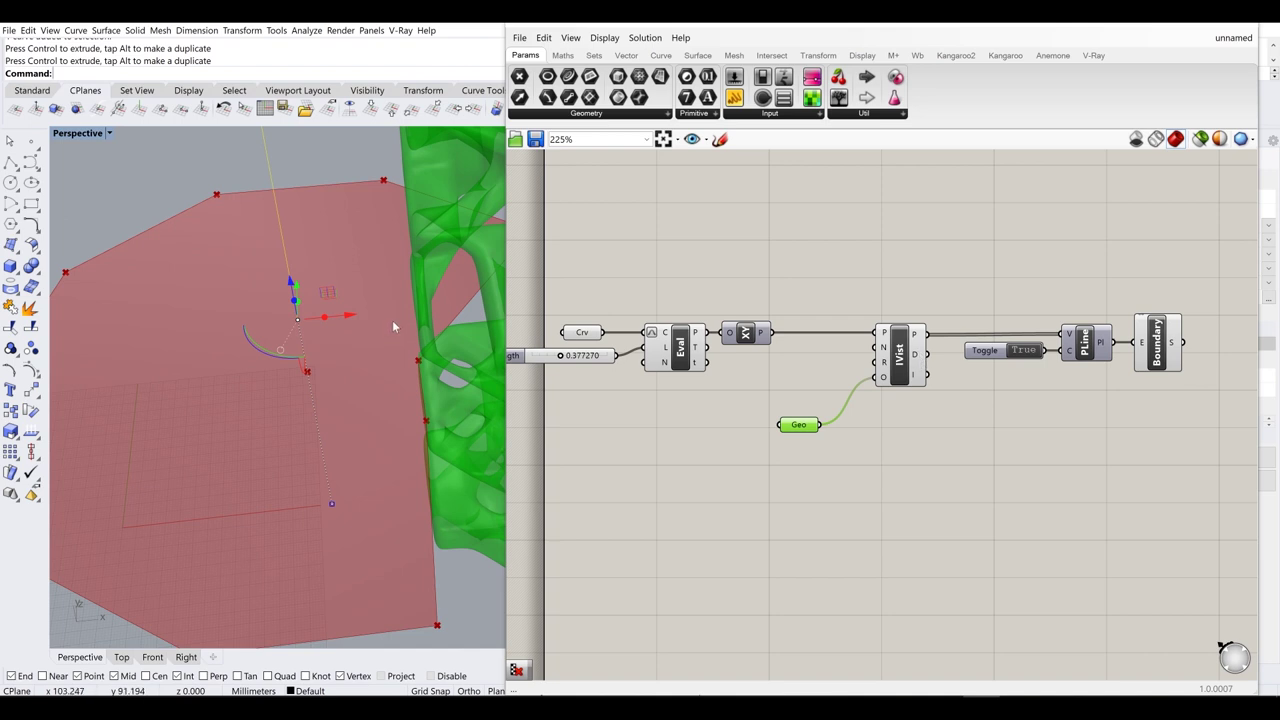
pyautogui.moveTo(500, 412); pyautogui.dragTo(465, 386, button='right')
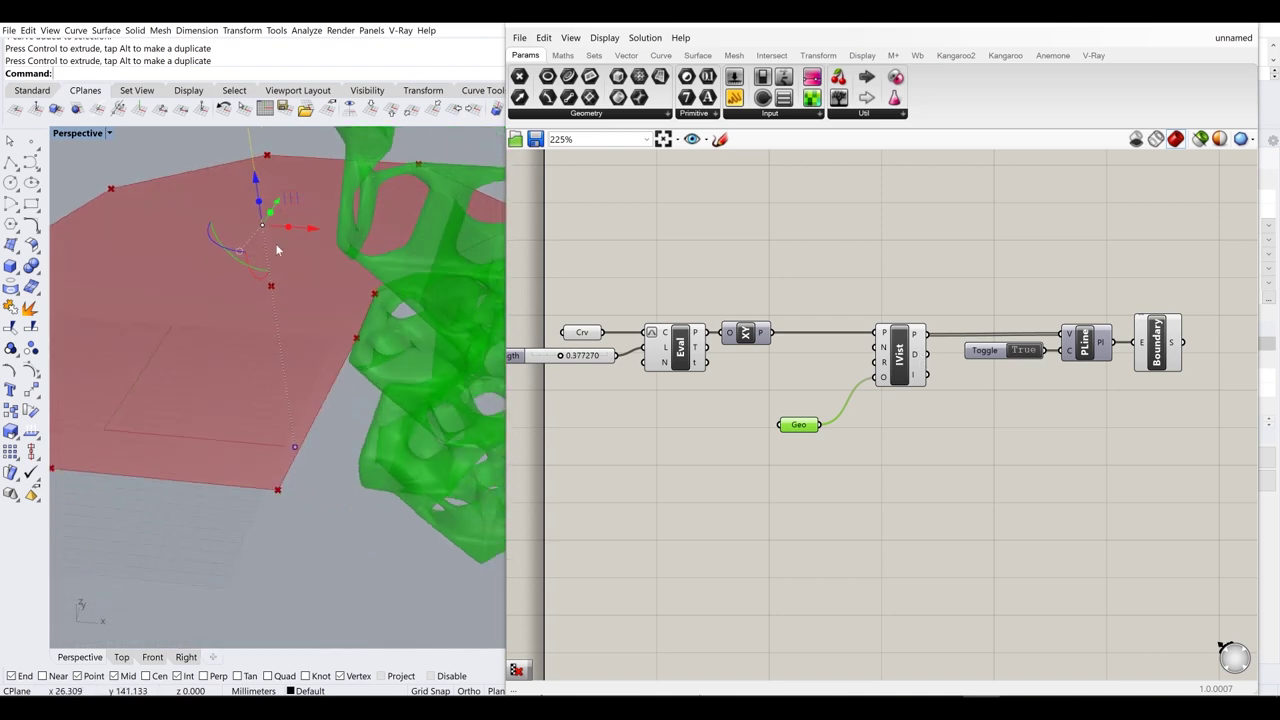
pyautogui.moveTo(378, 310)
pyautogui.mouseDown(button='right')
pyautogui.moveTo(410, 290)
pyautogui.moveTo(366, 288)
pyautogui.mouseUp(button='right')
pyautogui.moveTo(427, 318); pyautogui.dragTo(292, 492, button='right')
pyautogui.moveTo(399, 387); pyautogui.dragTo(228, 324, button='right')
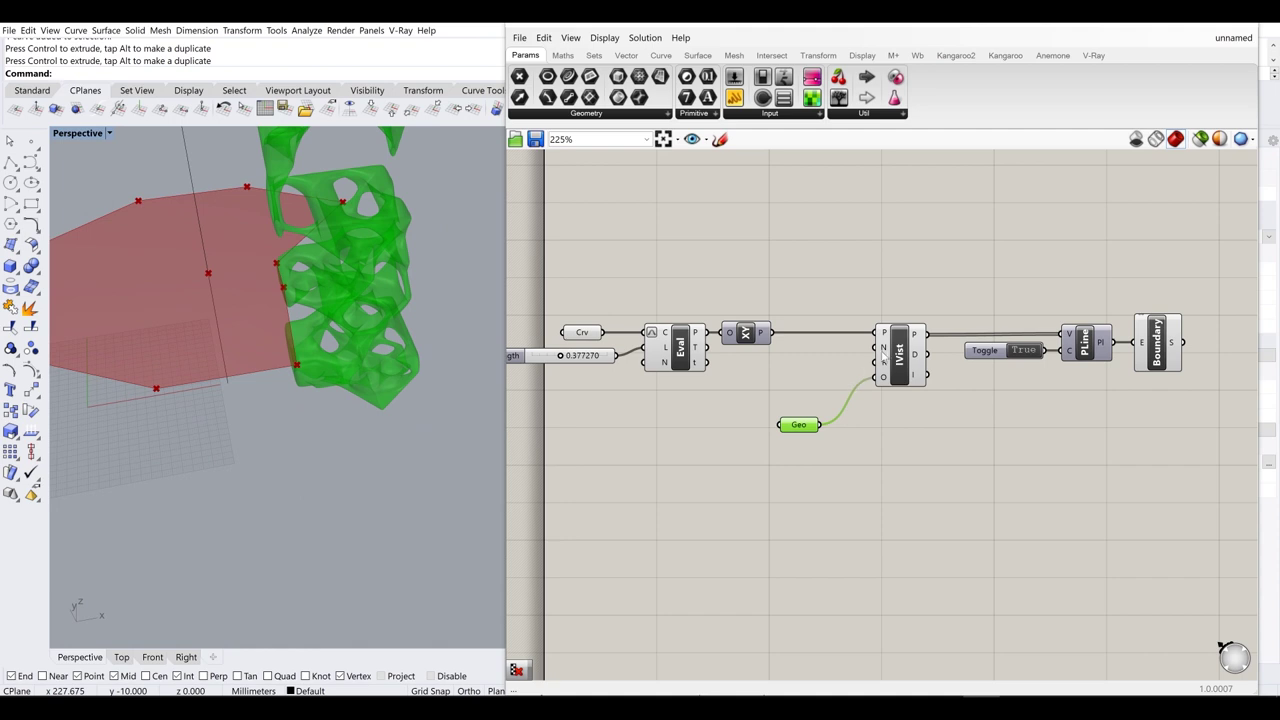
# - Connect a new number slider set to 200 to IsoVist's count input and place it below the XY Plane component
pyautogui.moveTo(887, 352)
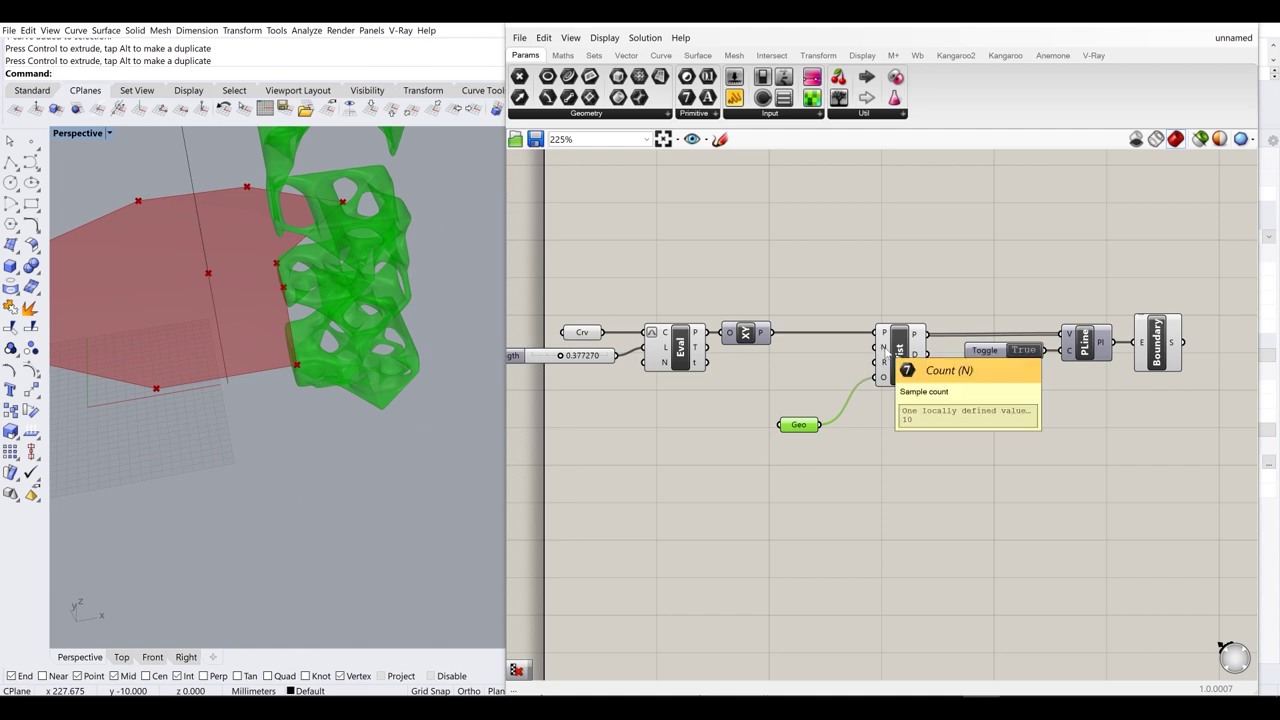
pyautogui.scroll(3, 887, 352)
pyautogui.doubleClick(747, 395)
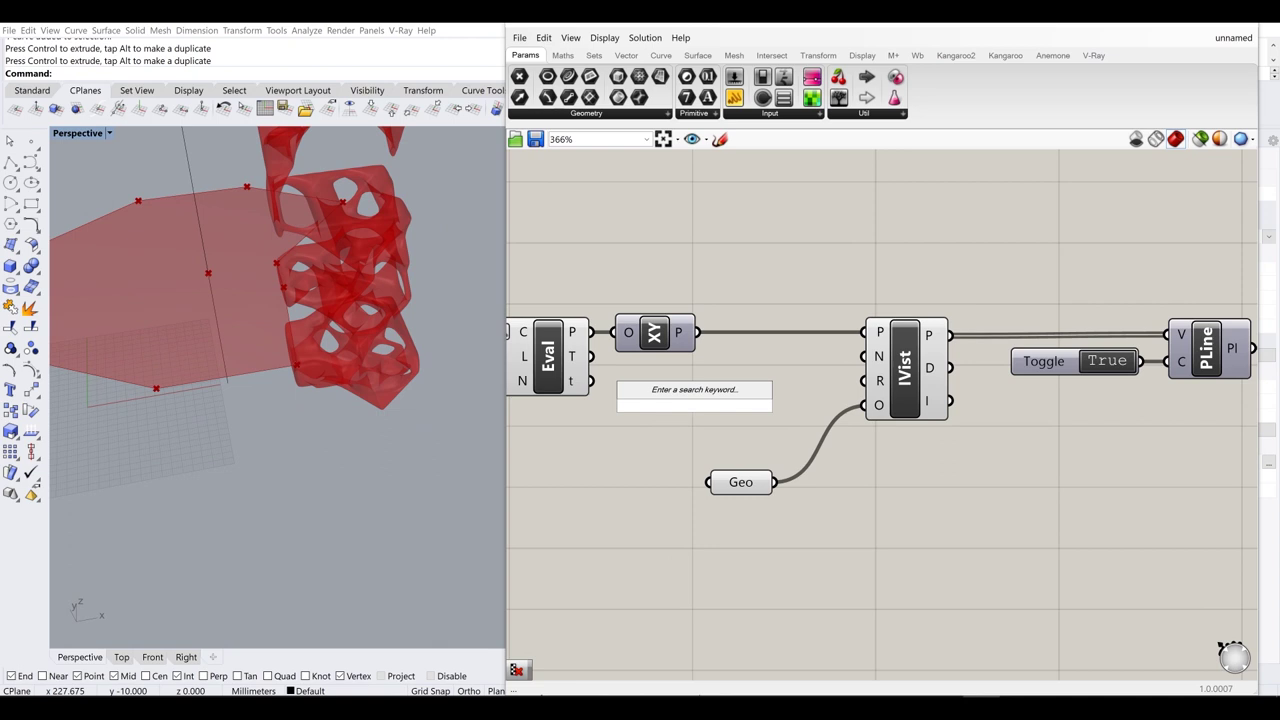
pyautogui.write('200')
pyautogui.press('Return')
pyautogui.moveTo(794, 406); pyautogui.dragTo(867, 357)
pyautogui.moveTo(767, 405); pyautogui.dragTo(805, 374)
pyautogui.click(748, 219)
# - Slide the sampling plane along the vertical line and leave the Length slider at 0.725274
pyautogui.moveTo(275, 247); pyautogui.dragTo(374, 286, button='right')
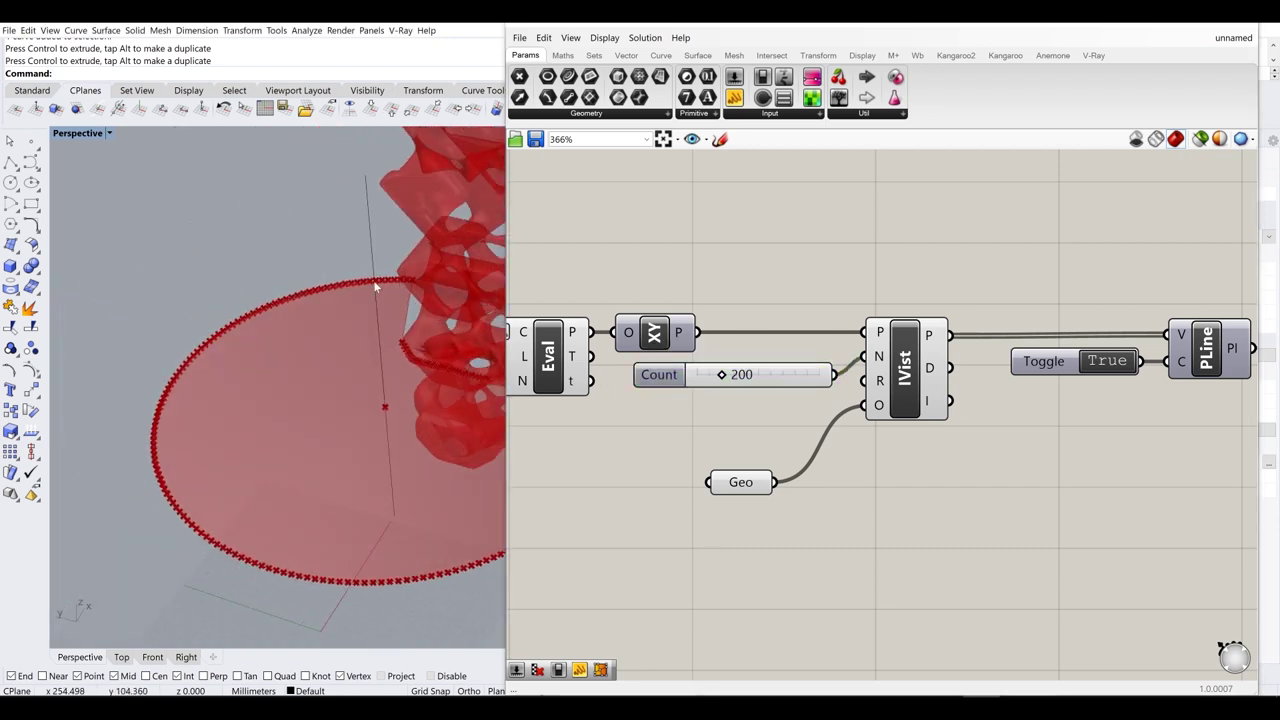
pyautogui.scroll(3, 420, 361)
pyautogui.moveTo(406, 378); pyautogui.dragTo(254, 288, button='right')
pyautogui.scroll(-3, 340, 307)
pyautogui.moveTo(335, 307); pyautogui.dragTo(269, 296, button='right')
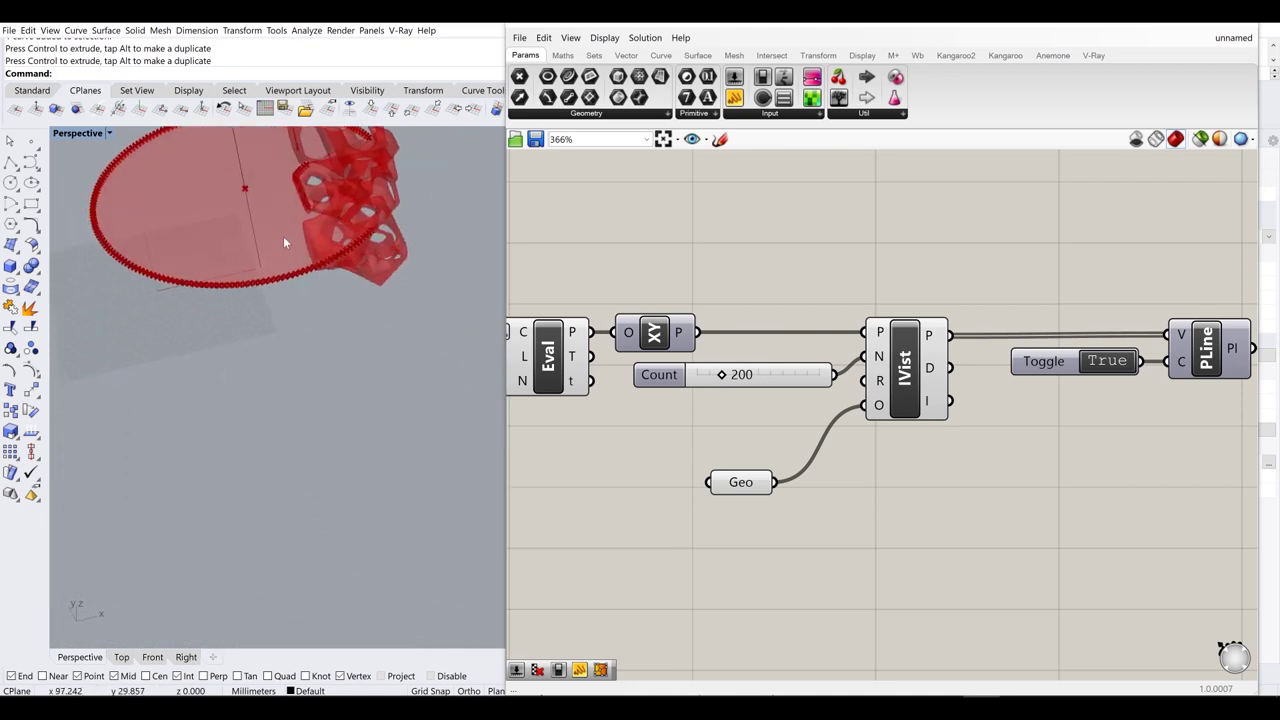
pyautogui.keyDown('shift'); pyautogui.moveTo(314, 276); pyautogui.dragTo(350, 343, button='right'); pyautogui.keyUp('shift')
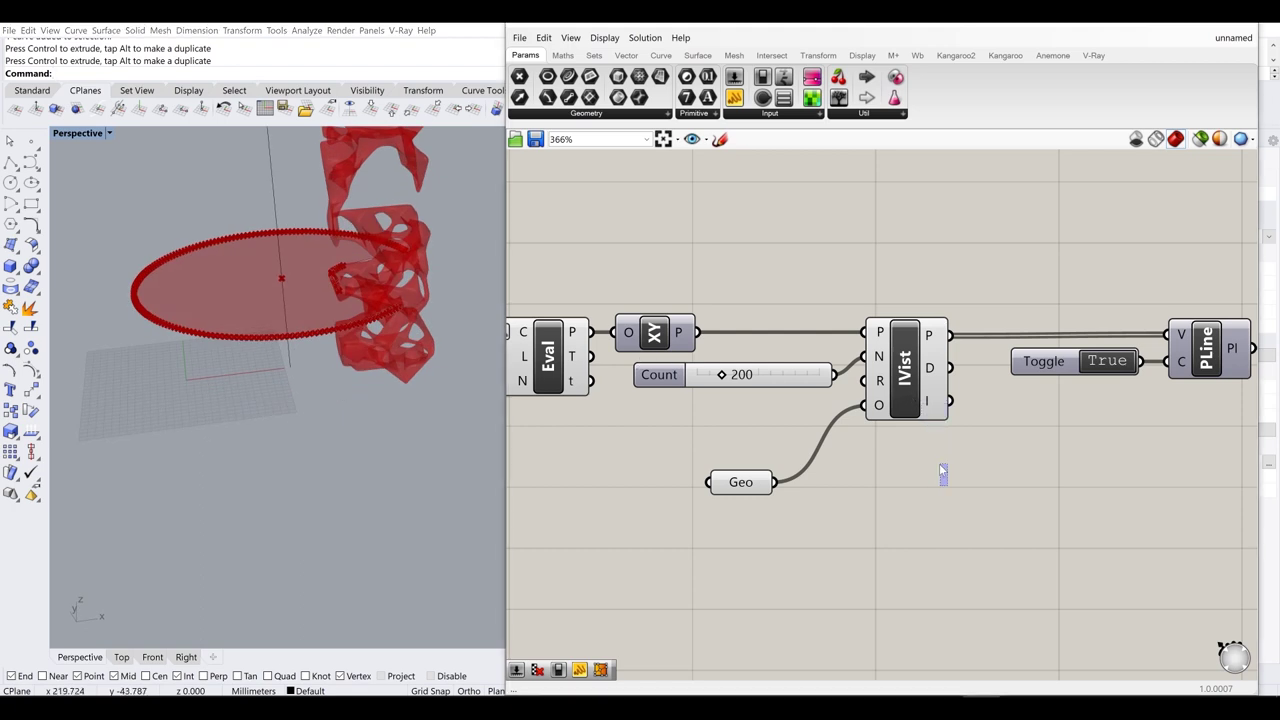
pyautogui.scroll(-2, 943, 471)
pyautogui.scroll(3, 738, 392)
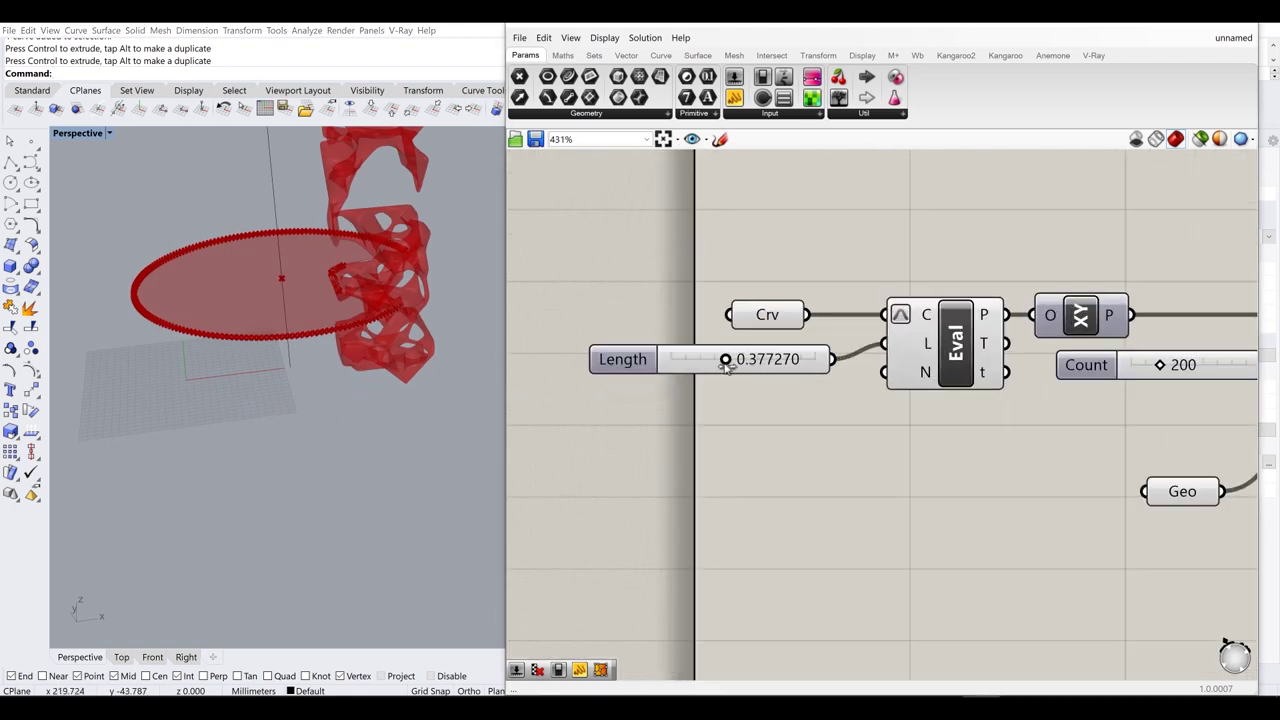
pyautogui.moveTo(730, 366); pyautogui.dragTo(790, 352)
pyautogui.moveTo(421, 302); pyautogui.dragTo(461, 379, button='right')
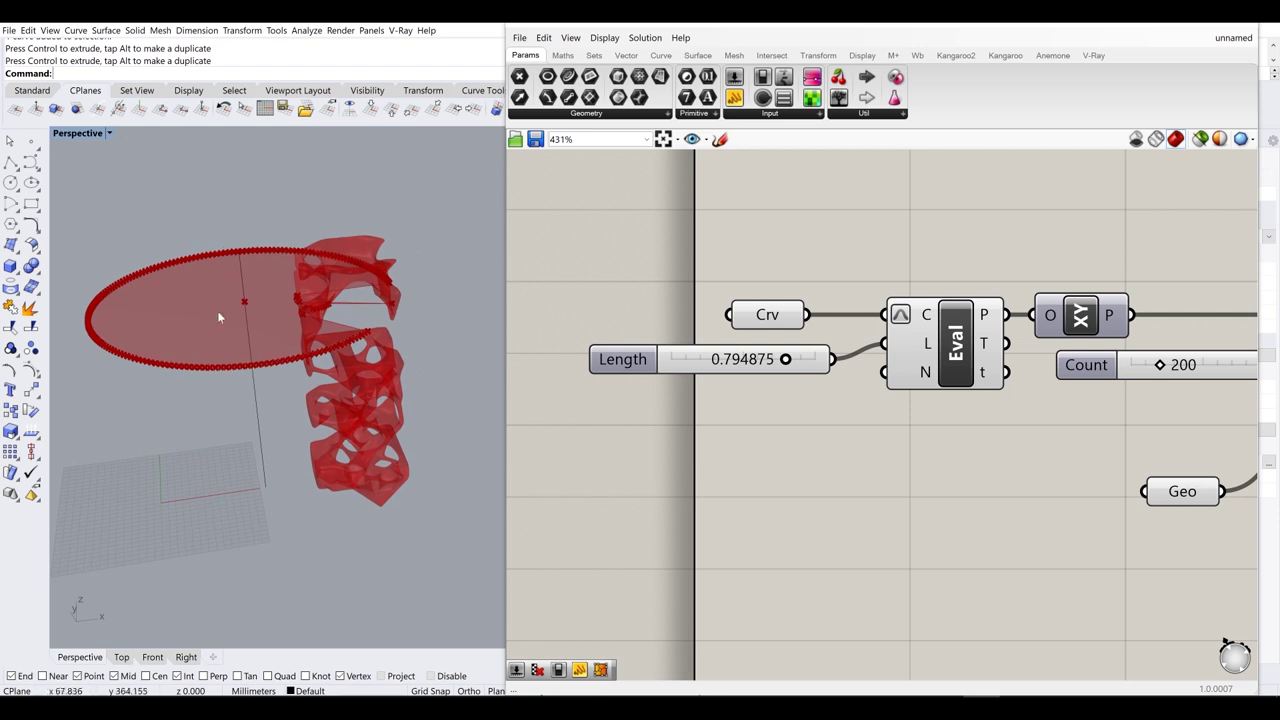
pyautogui.moveTo(785, 364); pyautogui.dragTo(715, 361)
pyautogui.scroll(-3, 815, 389)
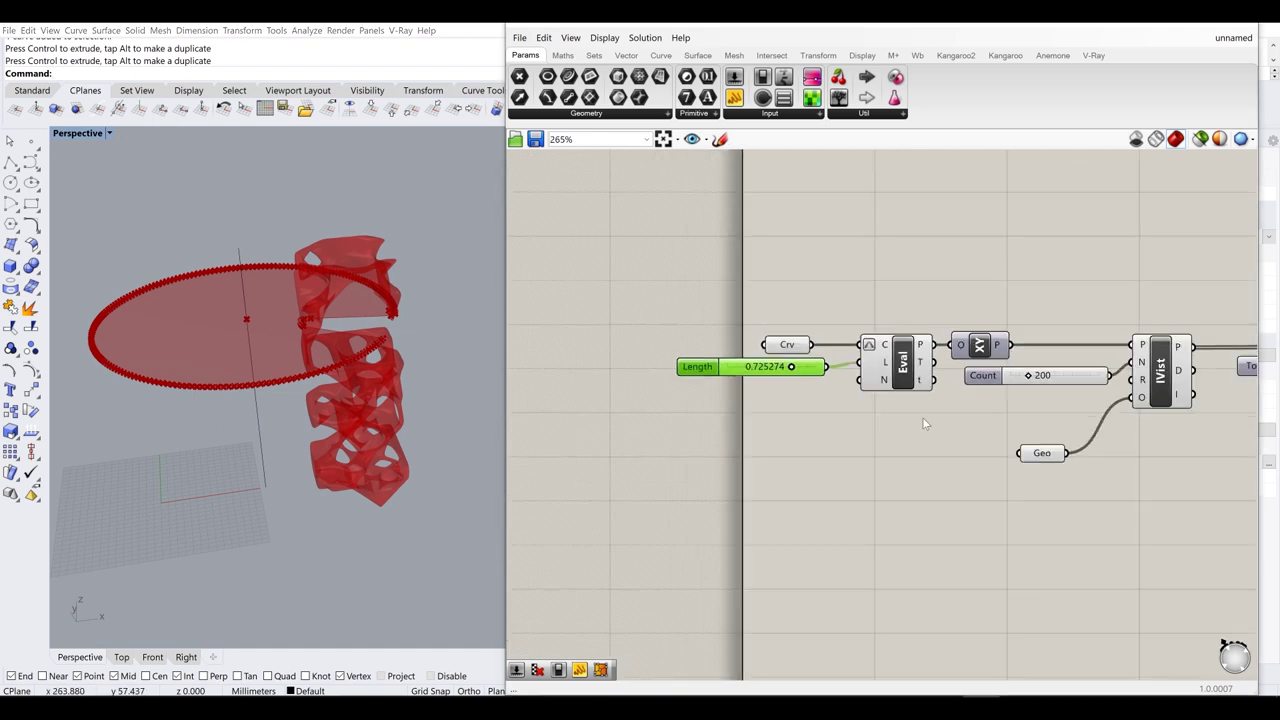
# - Connect a new 1 to 30 number slider, set to 23, to IsoVist's radius input and place it below the Count slider
pyautogui.moveTo(922, 417); pyautogui.dragTo(797, 376, button='right')
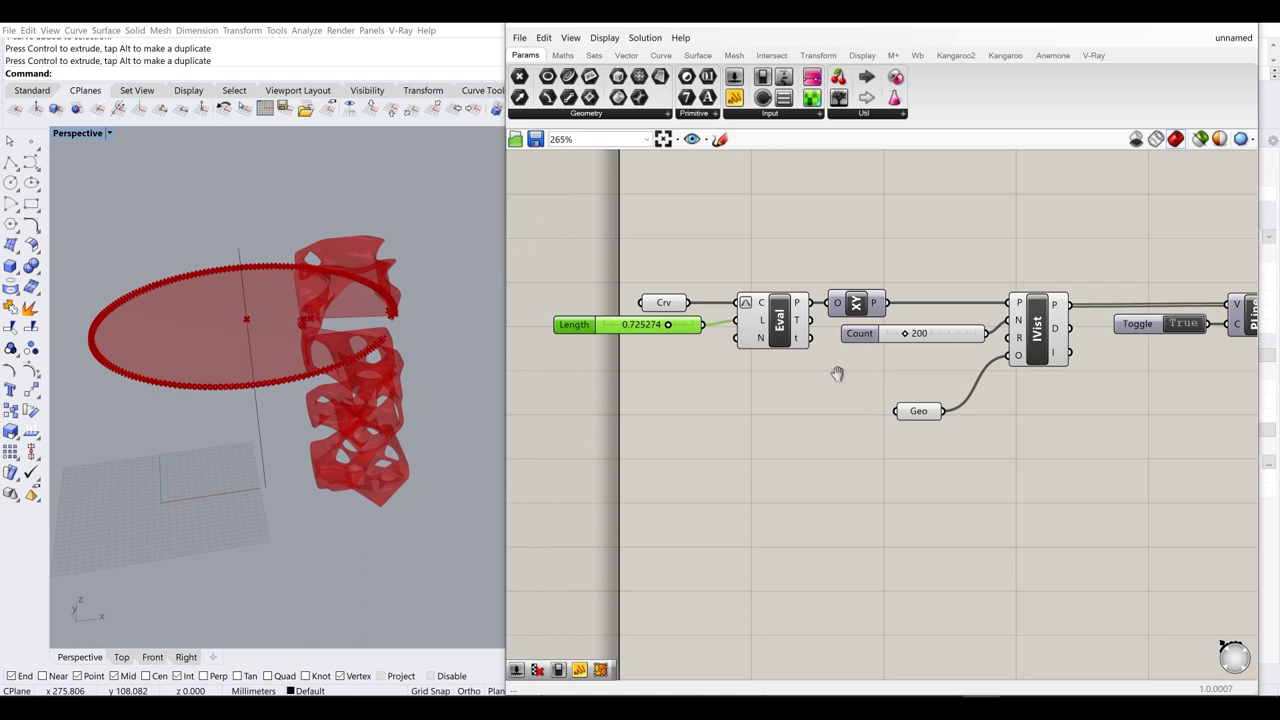
pyautogui.scroll(2, 930, 349)
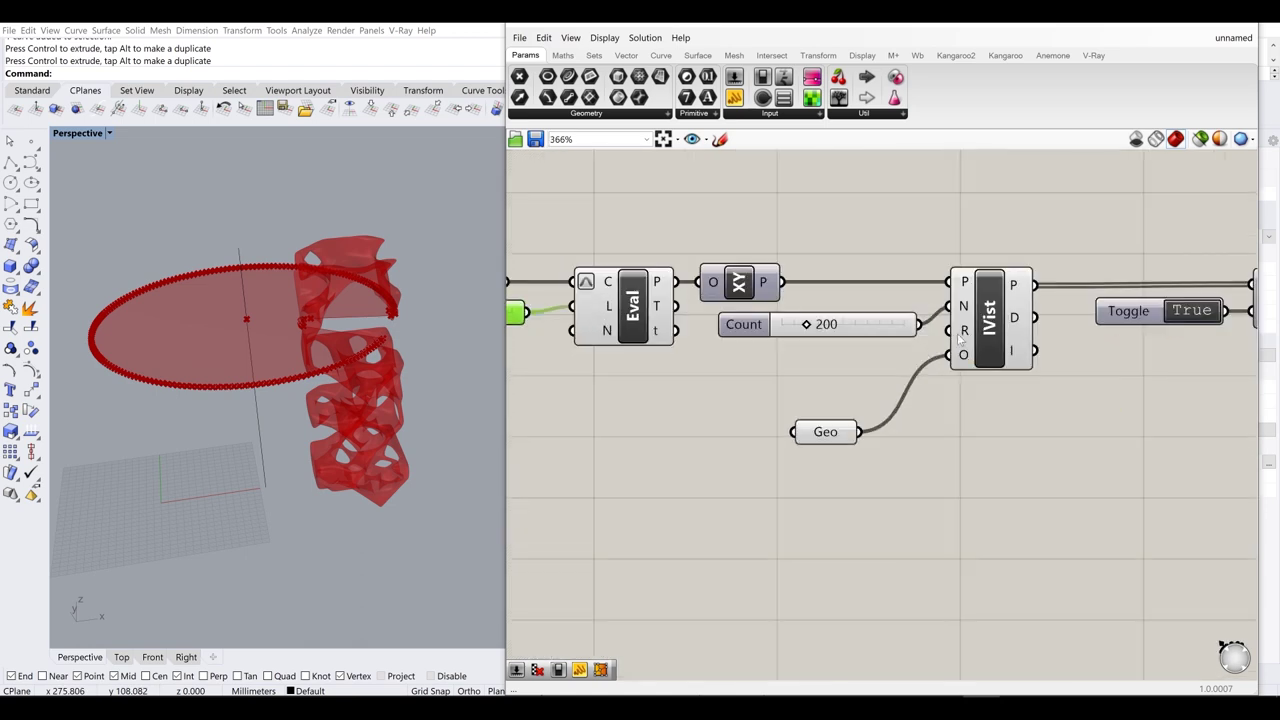
pyautogui.doubleClick(783, 388)
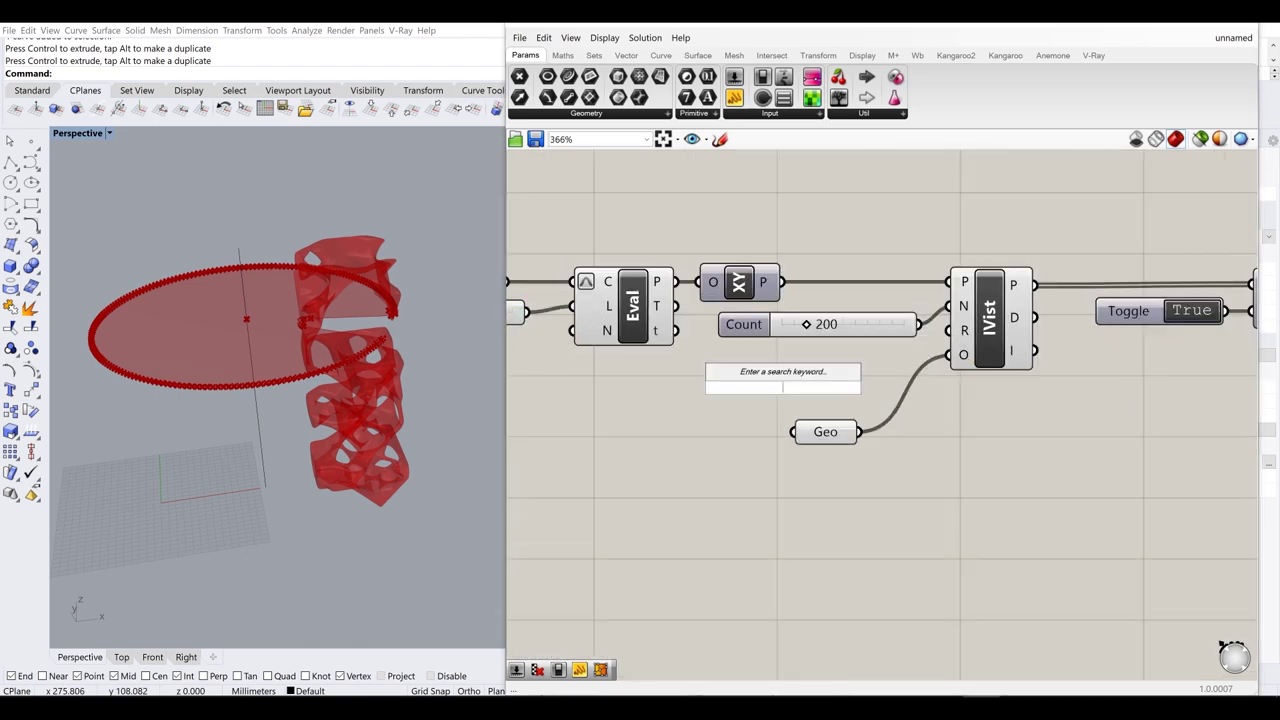
pyautogui.write('00')
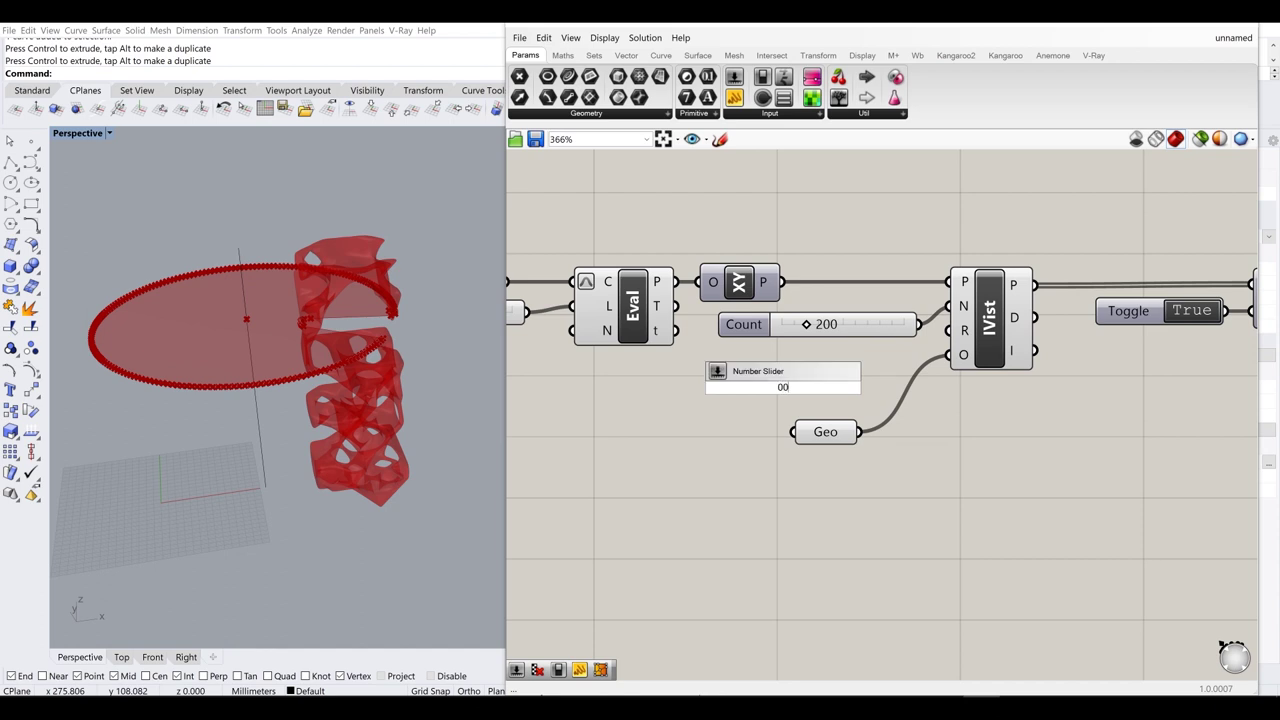
pyautogui.press('BackSpace')
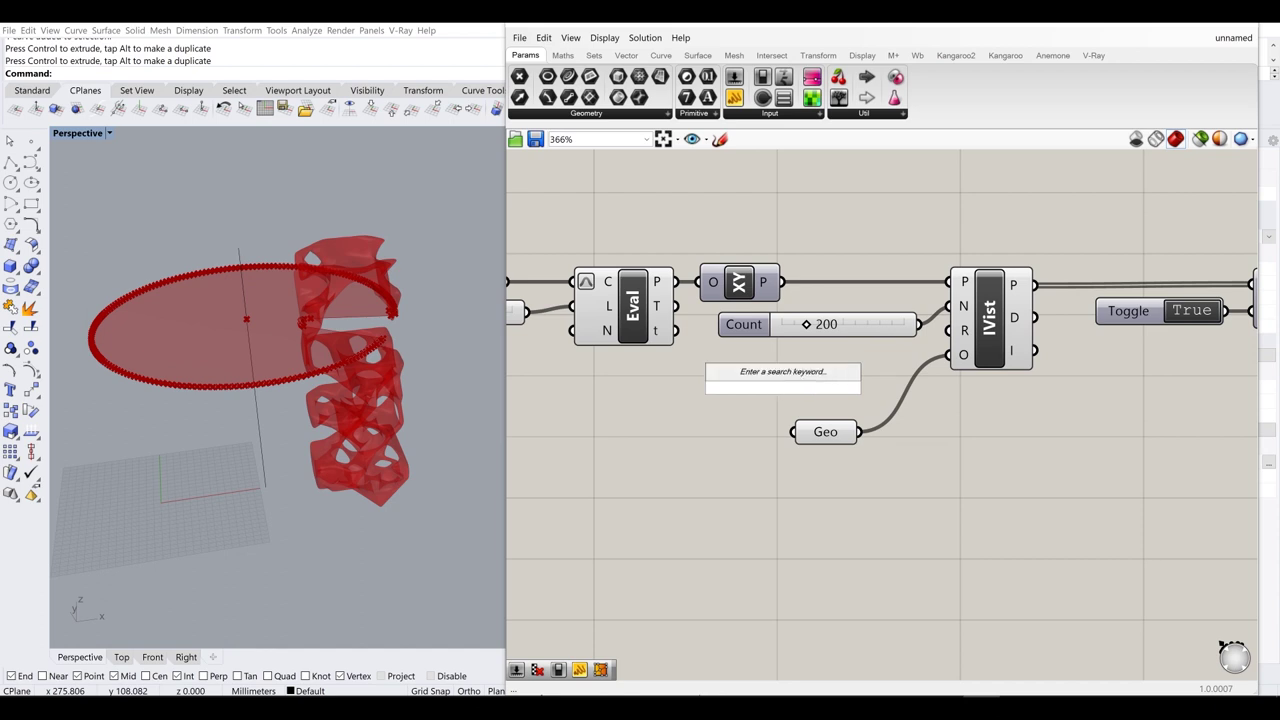
pyautogui.write('1..30')
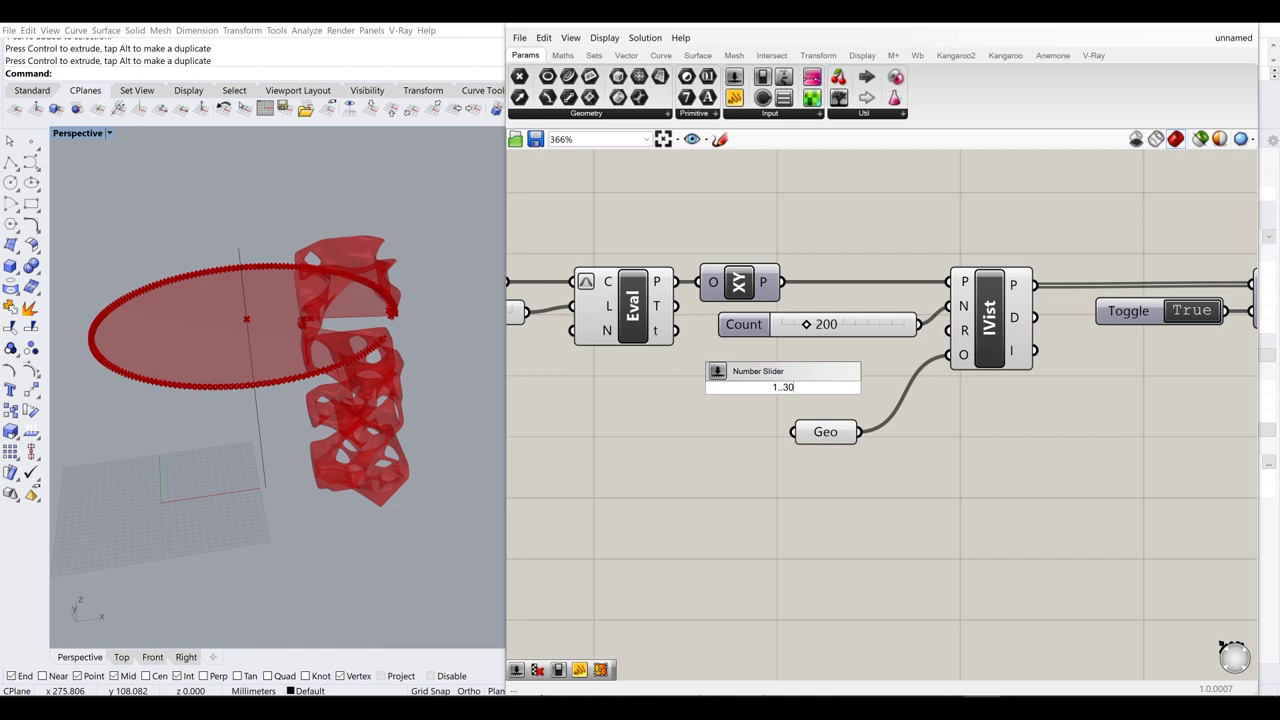
pyautogui.press('Return')
pyautogui.moveTo(882, 387); pyautogui.dragTo(953, 332)
pyautogui.moveTo(822, 396); pyautogui.dragTo(851, 356)
# - Set the Count slider to 410 and examine where the isovist rays meet the tower mesh
pyautogui.moveTo(342, 312); pyautogui.dragTo(429, 309, button='right')
pyautogui.scroll(6, 428, 307)
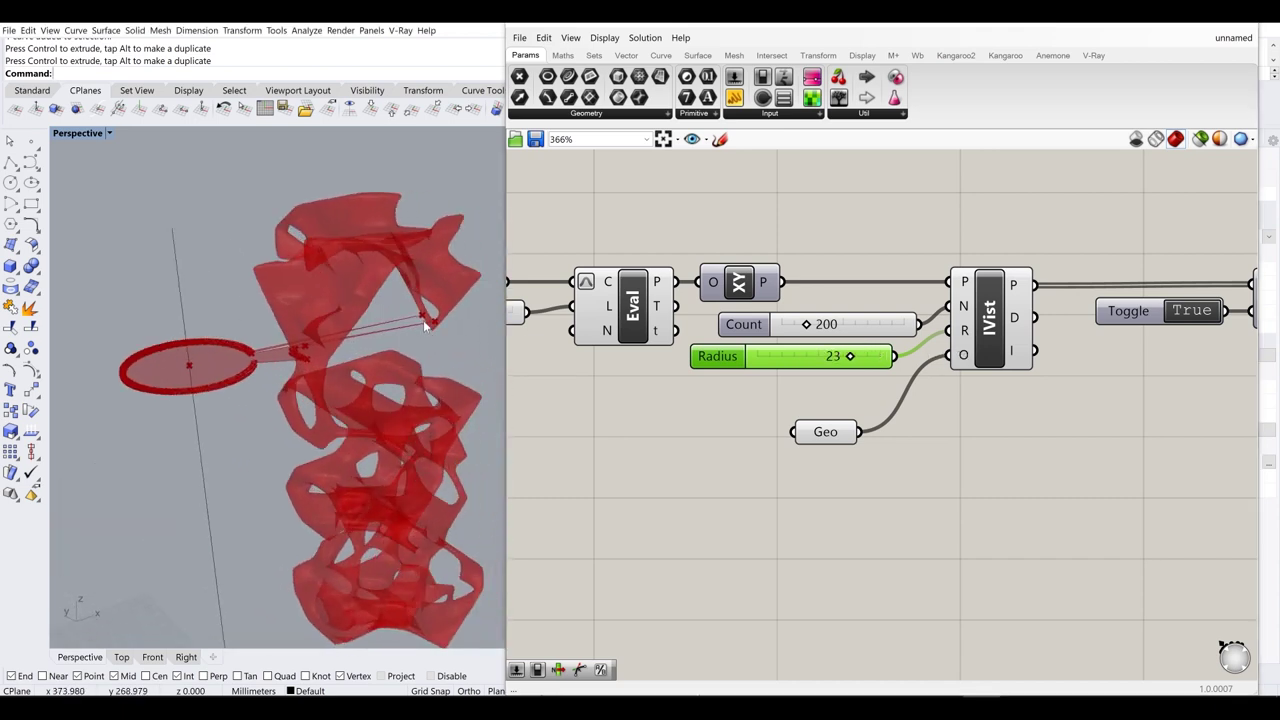
pyautogui.scroll(-2, 430, 319)
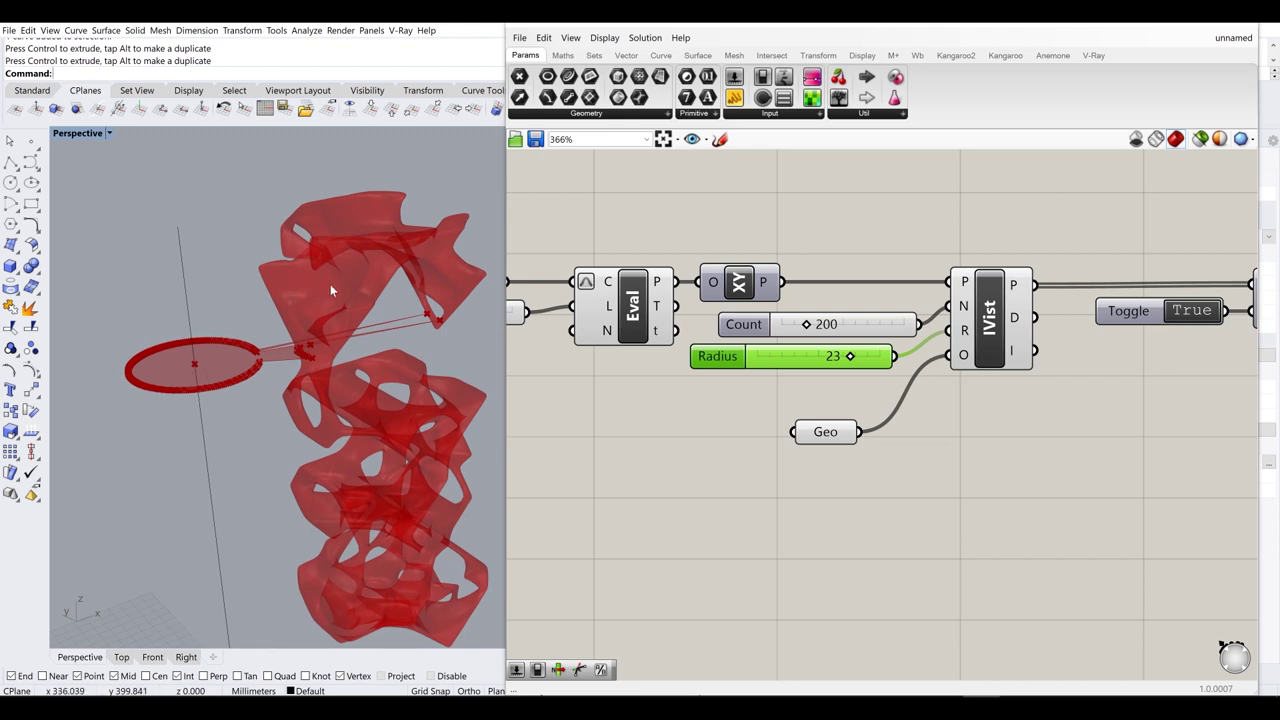
pyautogui.moveTo(313, 335)
pyautogui.mouseDown(button='right')
pyautogui.moveTo(426, 390)
pyautogui.moveTo(351, 289)
pyautogui.moveTo(256, 247)
pyautogui.mouseUp(button='right')
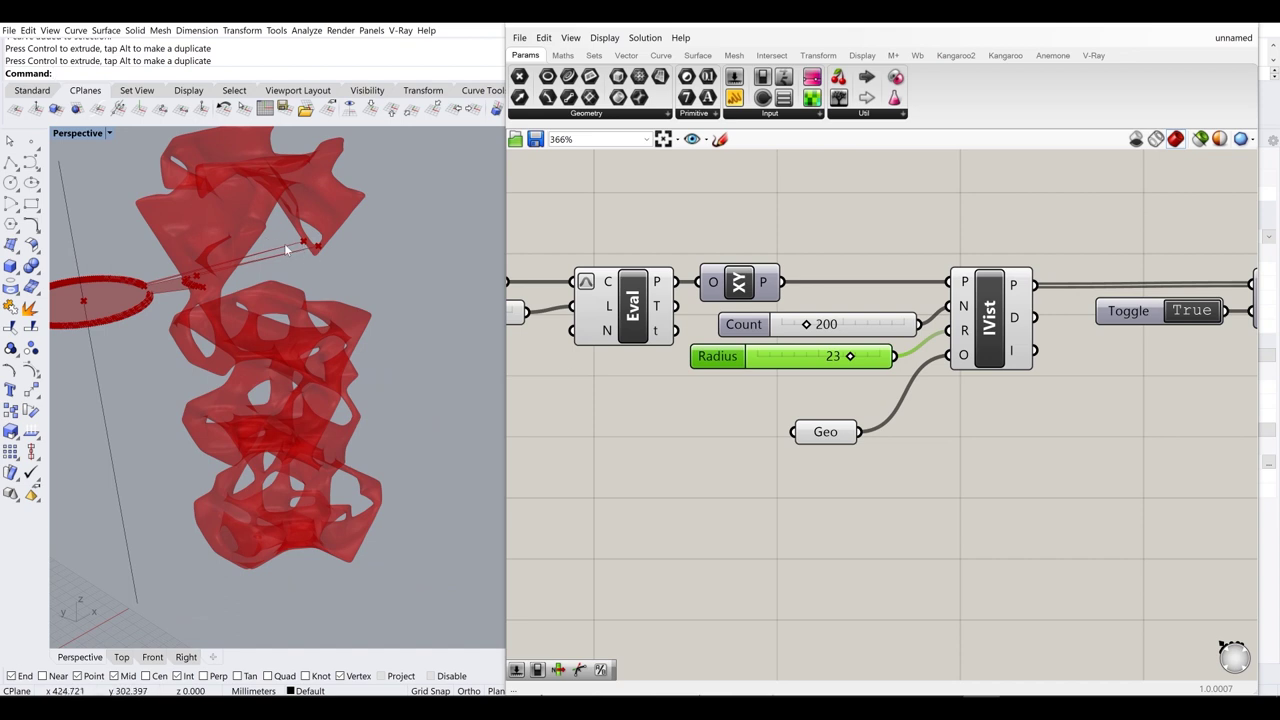
pyautogui.moveTo(814, 331); pyautogui.dragTo(837, 325)
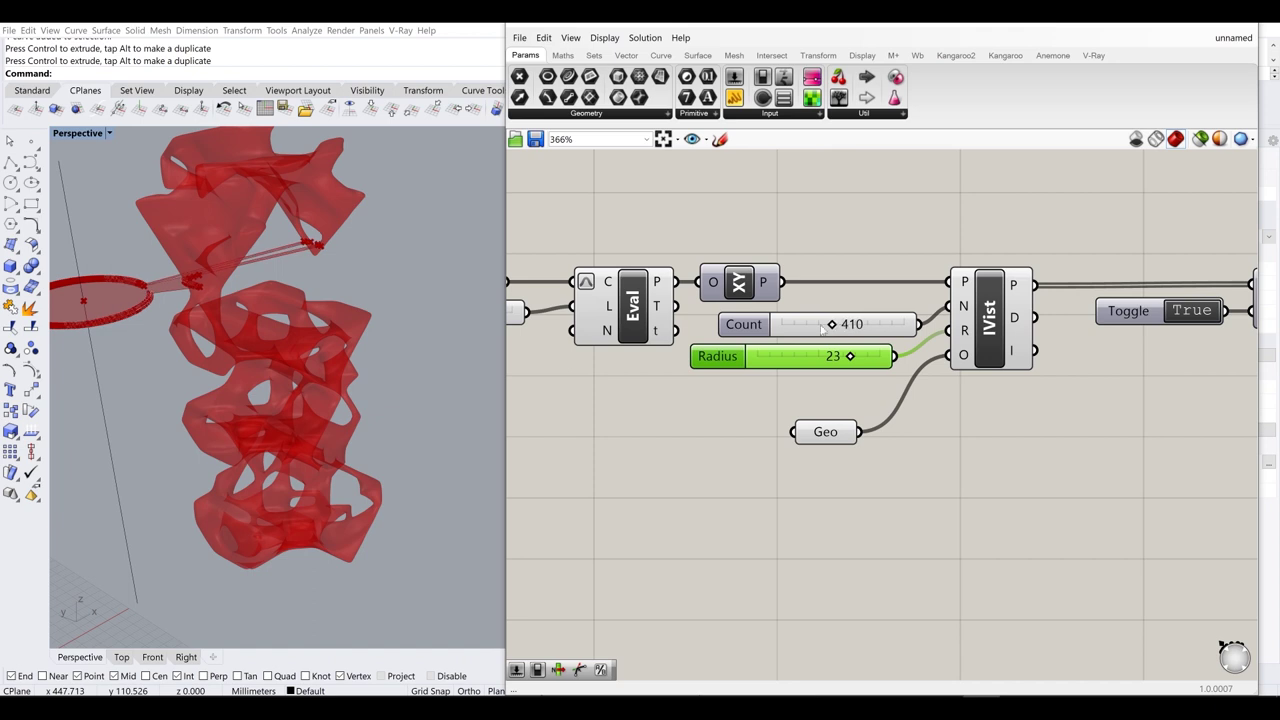
pyautogui.scroll(5, 278, 237)
pyautogui.scroll(2, 396, 270)
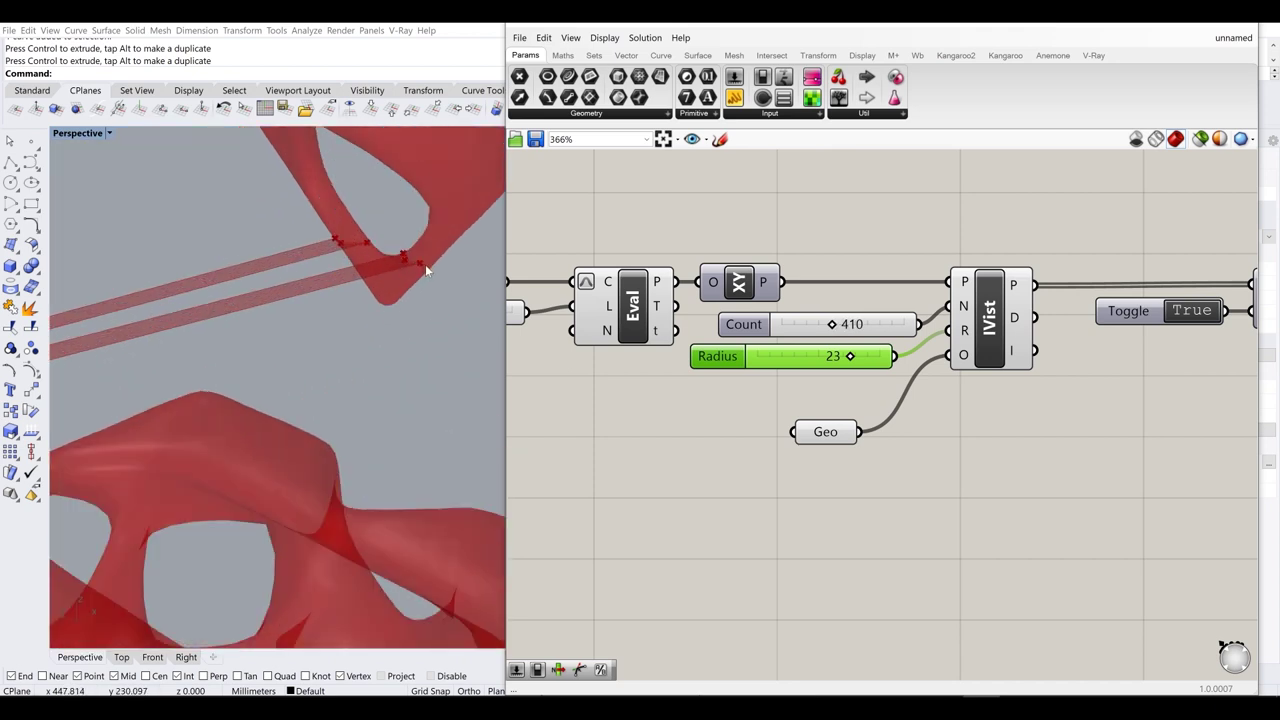
pyautogui.scroll(-8, 384, 262)
pyautogui.scroll(6, 176, 345)
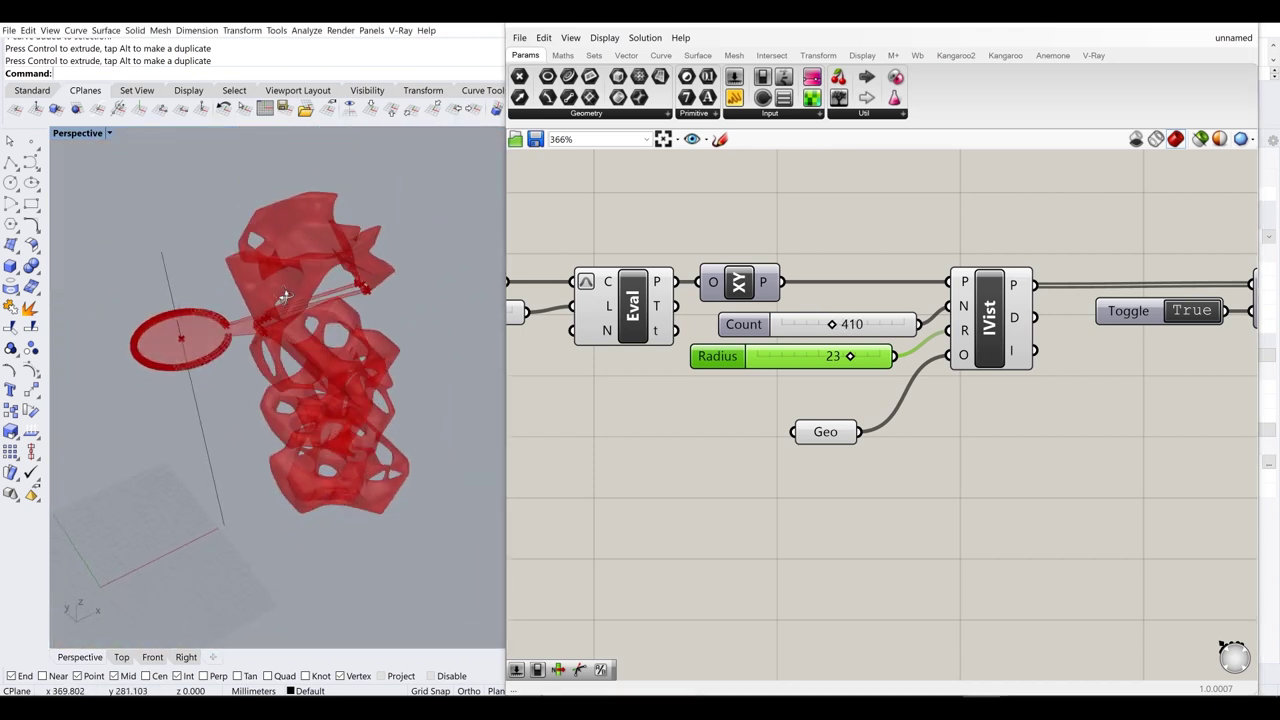
pyautogui.keyDown('shift'); pyautogui.moveTo(260, 328); pyautogui.dragTo(333, 228, button='right'); pyautogui.keyUp('shift')
pyautogui.scroll(-5, 278, 242)
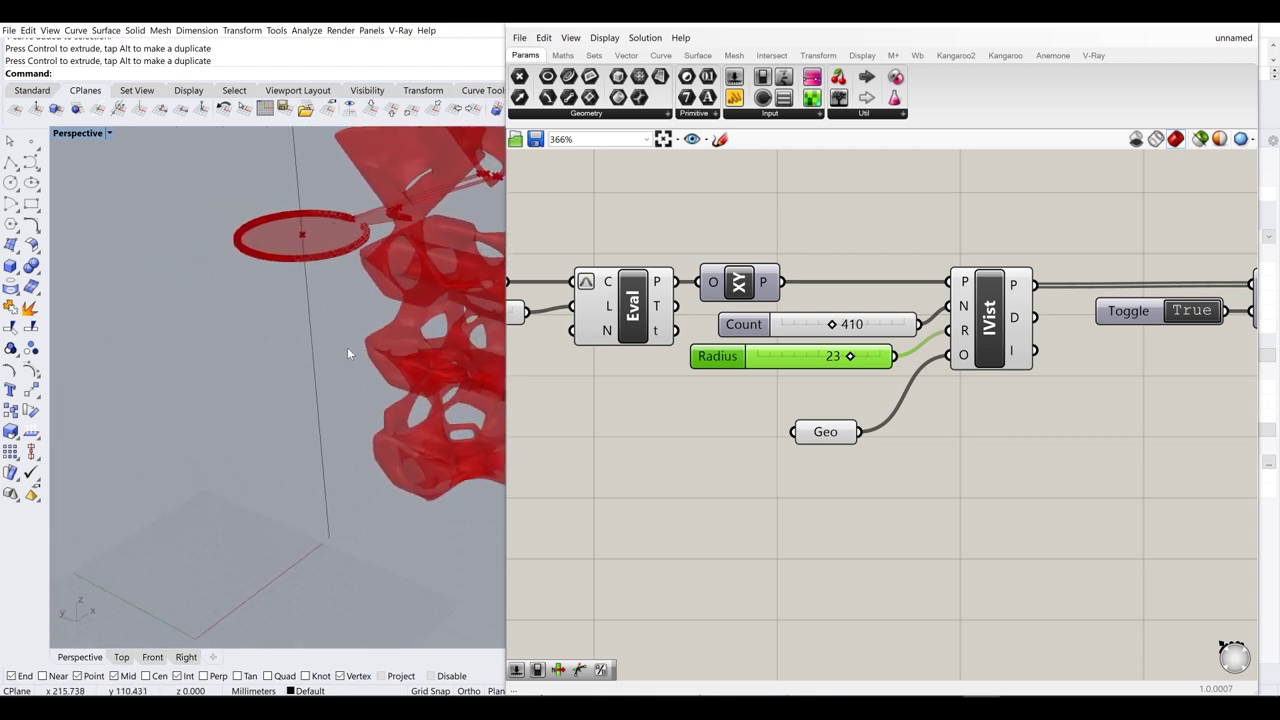
# - Turn off the preview of the components from Curve through IsoVist, keeping only the tower's Geometry parameter previewed
pyautogui.moveTo(330, 359); pyautogui.dragTo(440, 385, button='right')
pyautogui.scroll(-3, 779, 374)
pyautogui.moveTo(1004, 470); pyautogui.dragTo(630, 248)
pyautogui.middleClick(796, 260)
pyautogui.click(843, 211)
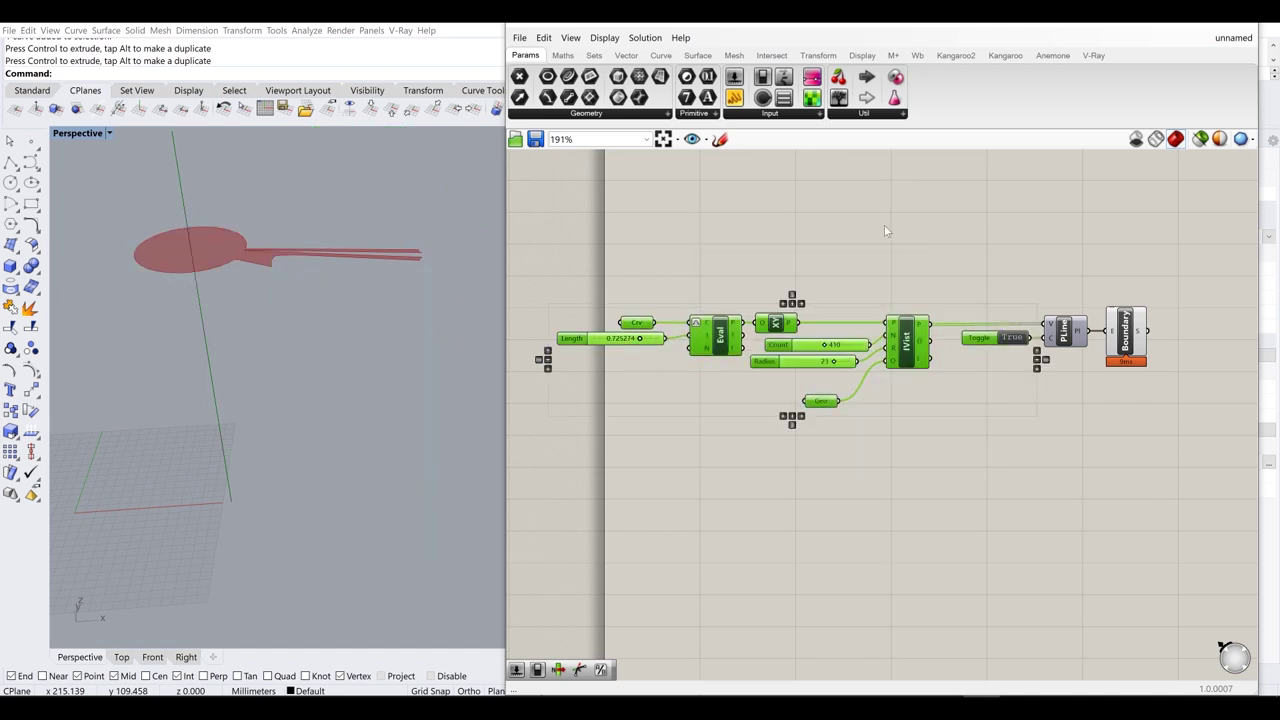
pyautogui.click(872, 332)
pyautogui.middleClick(822, 405)
pyautogui.click(869, 351)
pyautogui.click(859, 266)
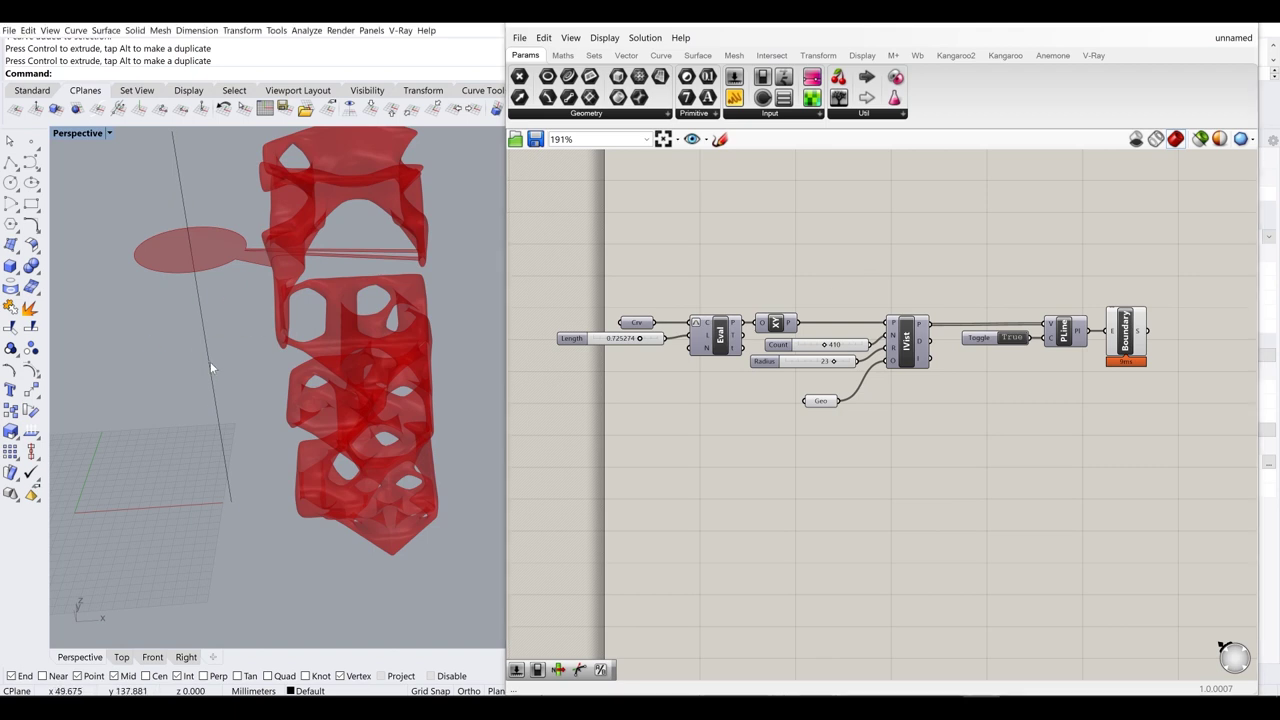
# - Move the vertical line into the tower mesh so that it runs up through the tower's interior
pyautogui.moveTo(210, 361); pyautogui.dragTo(404, 362)
pyautogui.moveTo(404, 362); pyautogui.dragTo(396, 270, button='right')
pyautogui.scroll(3, 396, 270)
pyautogui.moveTo(416, 250); pyautogui.dragTo(373, 263)
pyautogui.moveTo(377, 290); pyautogui.dragTo(430, 282, button='right')
pyautogui.moveTo(386, 323); pyautogui.dragTo(409, 328)
pyautogui.click(460, 214)
pyautogui.scroll(-4, 460, 213)
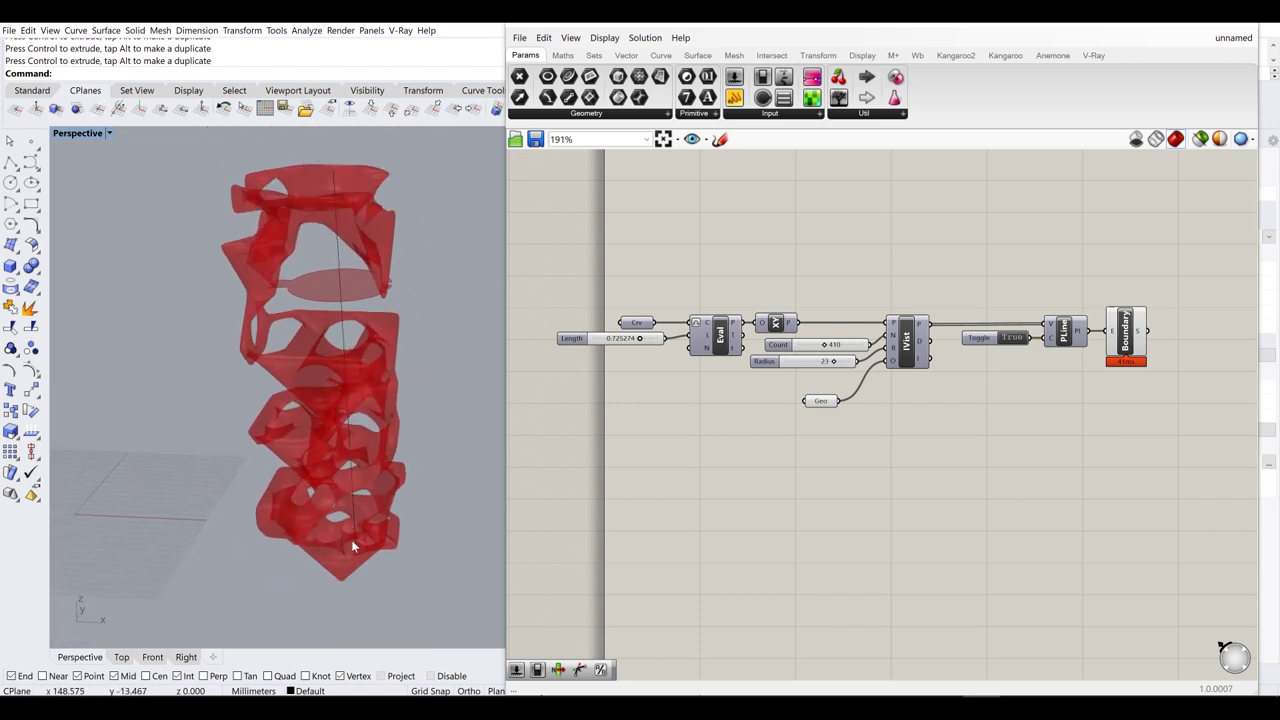
# - Move the Curve parameter away from Evaluate Length to free space for another component
pyautogui.moveTo(752, 415); pyautogui.dragTo(811, 407, button='right')
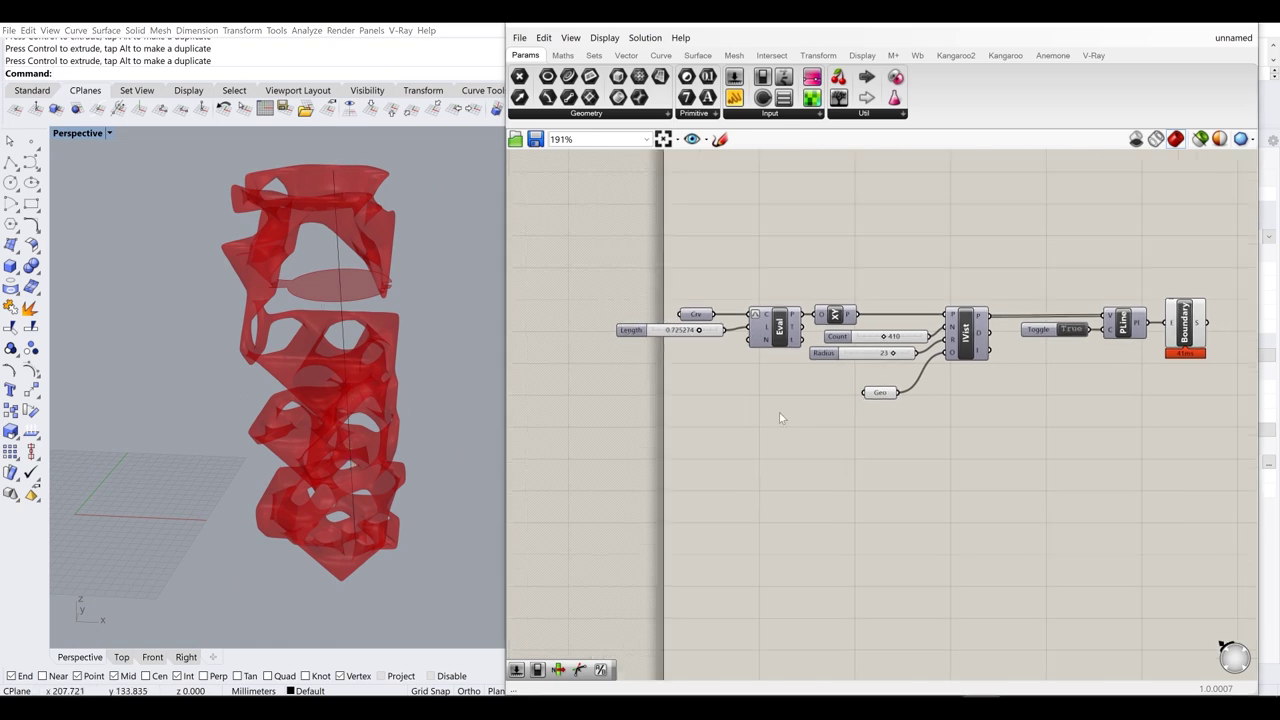
pyautogui.scroll(3, 536, 354)
pyautogui.click(781, 287)
pyautogui.moveTo(781, 287); pyautogui.dragTo(601, 239)
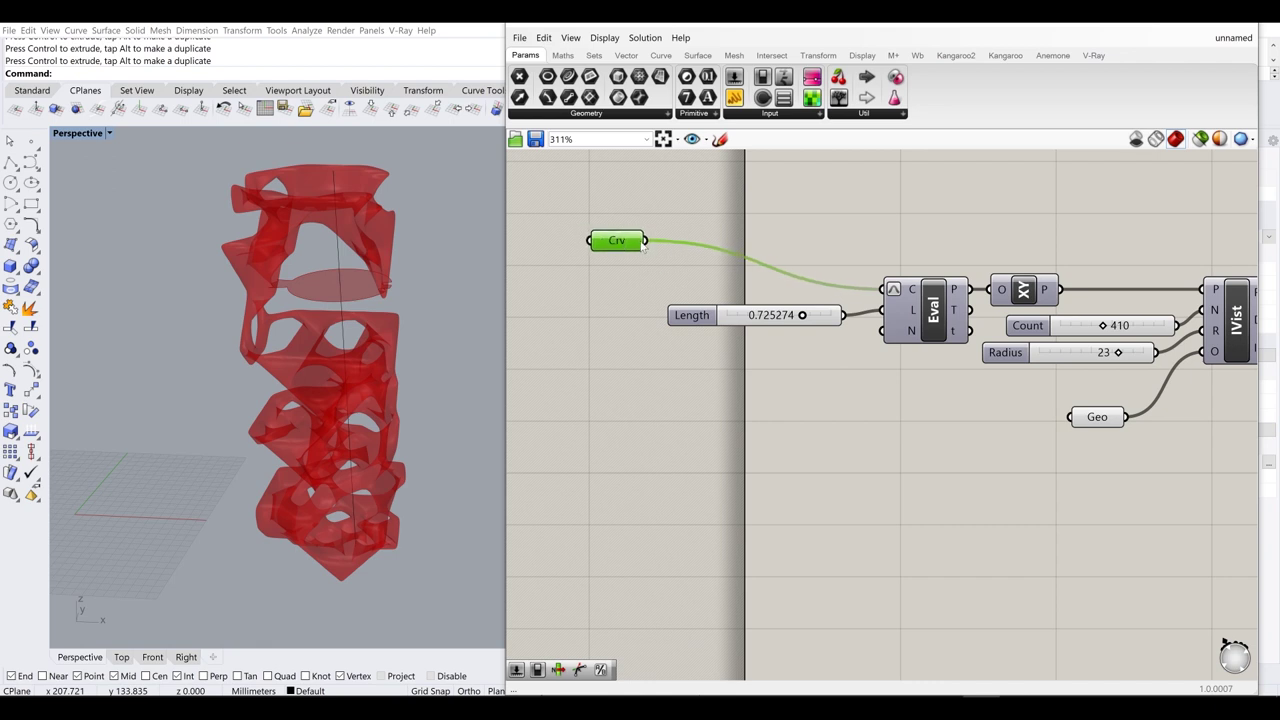
# - Add a Divide Curve component between the Curve parameter and XY Plane's origin, and move Evaluate Length with its slider aside
pyautogui.doubleClick(762, 231)
pyautogui.write('divi')
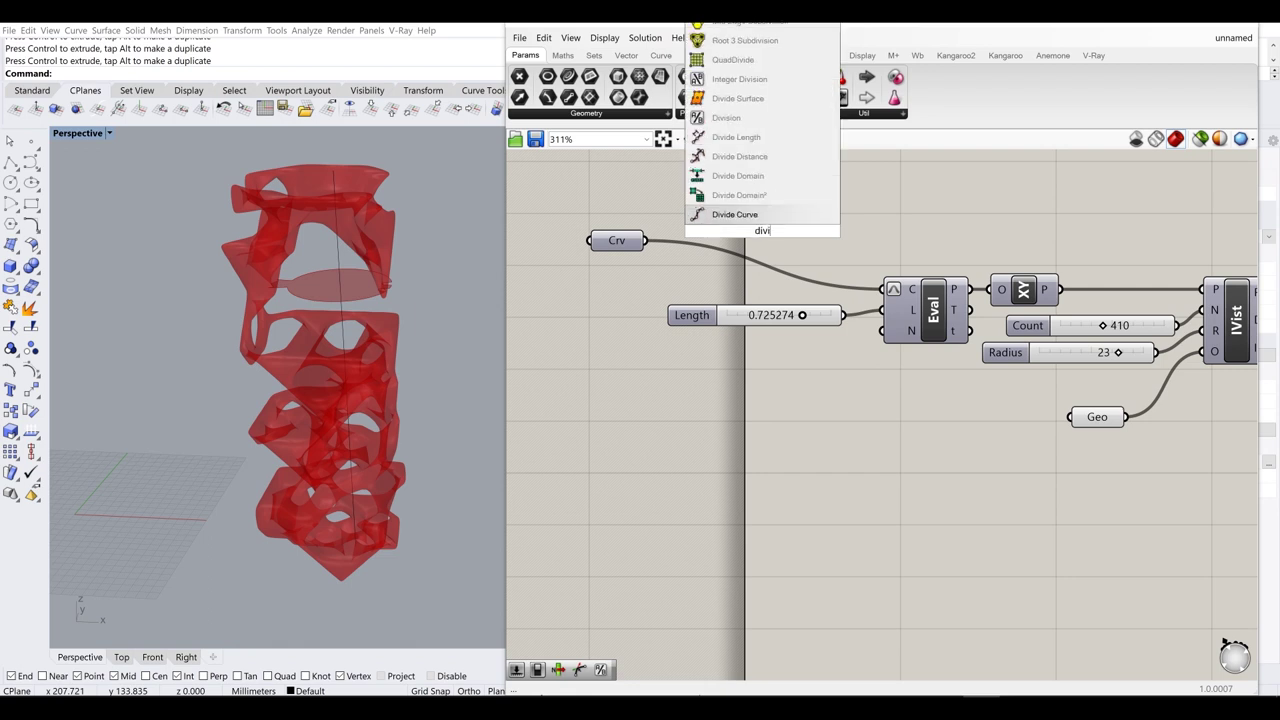
pyautogui.click(735, 214)
pyautogui.moveTo(645, 240); pyautogui.dragTo(991, 290)
pyautogui.moveTo(928, 411); pyautogui.dragTo(802, 314)
pyautogui.moveTo(900, 330); pyautogui.dragTo(751, 548)
pyautogui.click(853, 330)
# - Set the Radius slider to 30 for the isovists at the division points
pyautogui.moveTo(358, 395); pyautogui.dragTo(320, 356, button='right')
pyautogui.scroll(4, 366, 308)
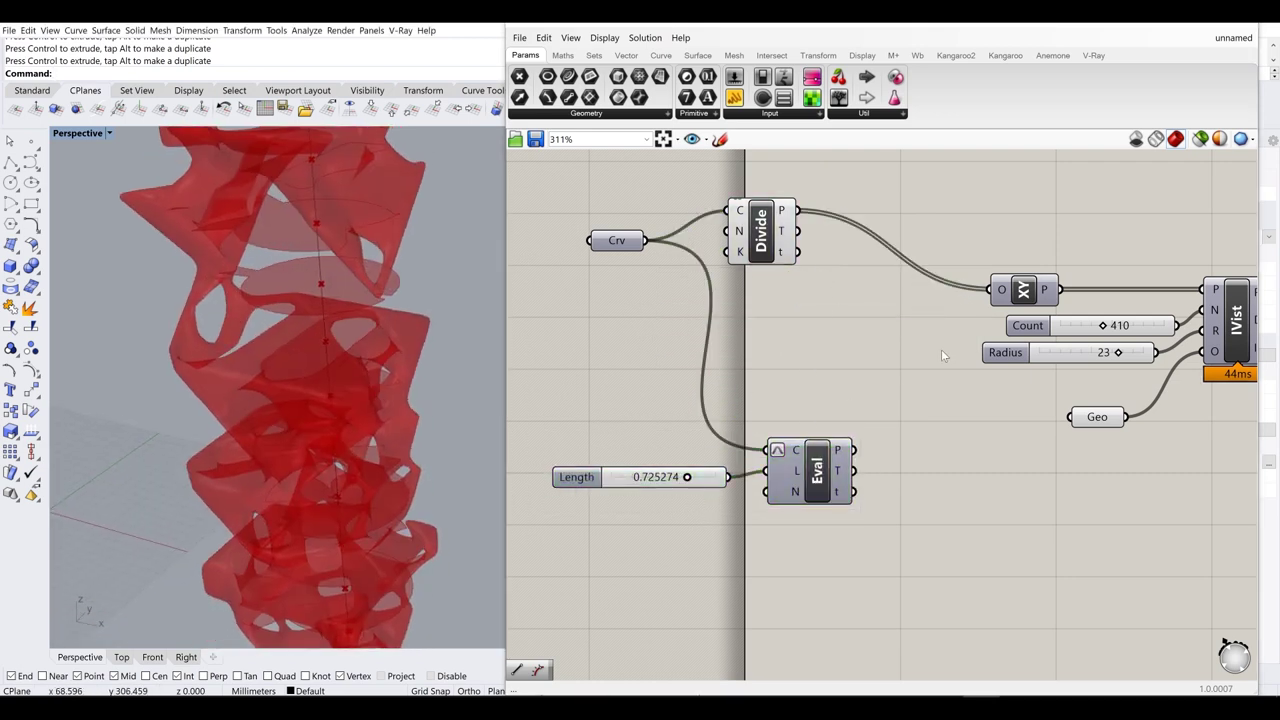
pyautogui.moveTo(1102, 349); pyautogui.dragTo(979, 301, button='right')
pyautogui.scroll(1, 980, 301)
pyautogui.moveTo(998, 308); pyautogui.dragTo(1069, 316)
pyautogui.moveTo(350, 347); pyautogui.dragTo(253, 354, button='right')
# - Hide the tower's Geometry preview to examine the stacked isovist surfaces, and show the tower again
pyautogui.click(972, 388)
pyautogui.middleClick(972, 387)
pyautogui.click(1018, 342)
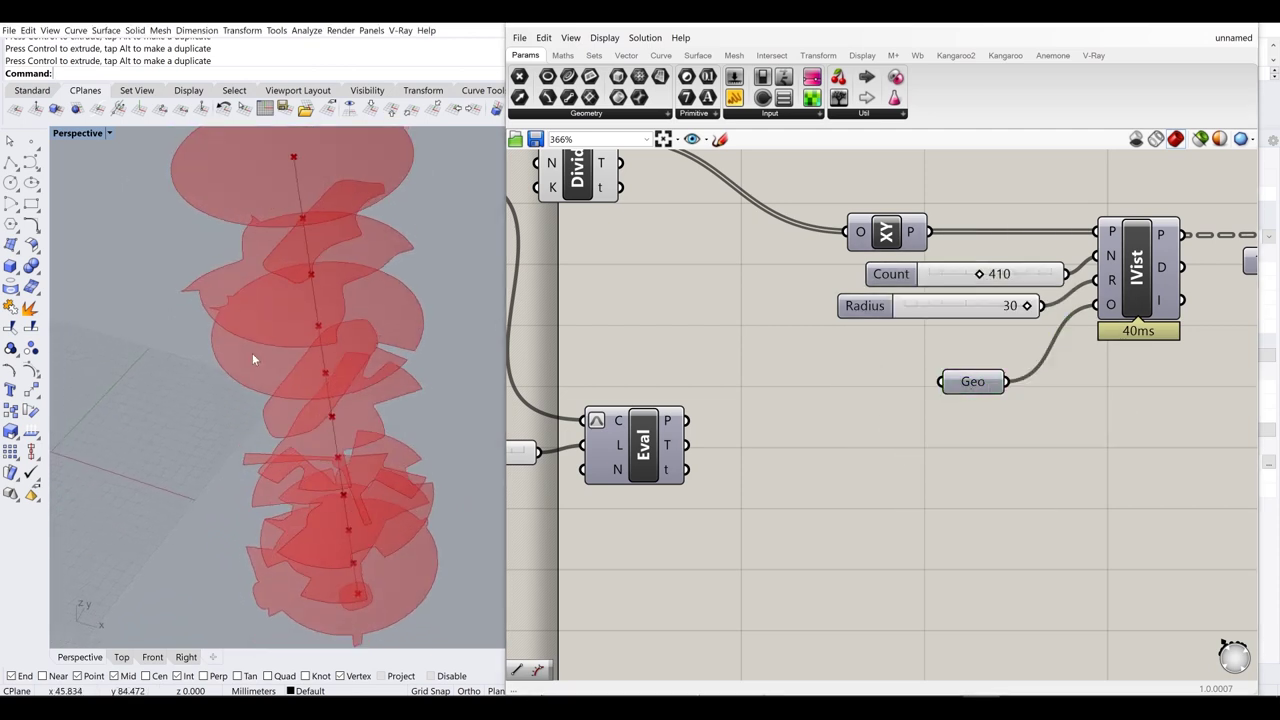
pyautogui.scroll(-5, 276, 390)
pyautogui.moveTo(323, 480); pyautogui.dragTo(335, 455, button='right')
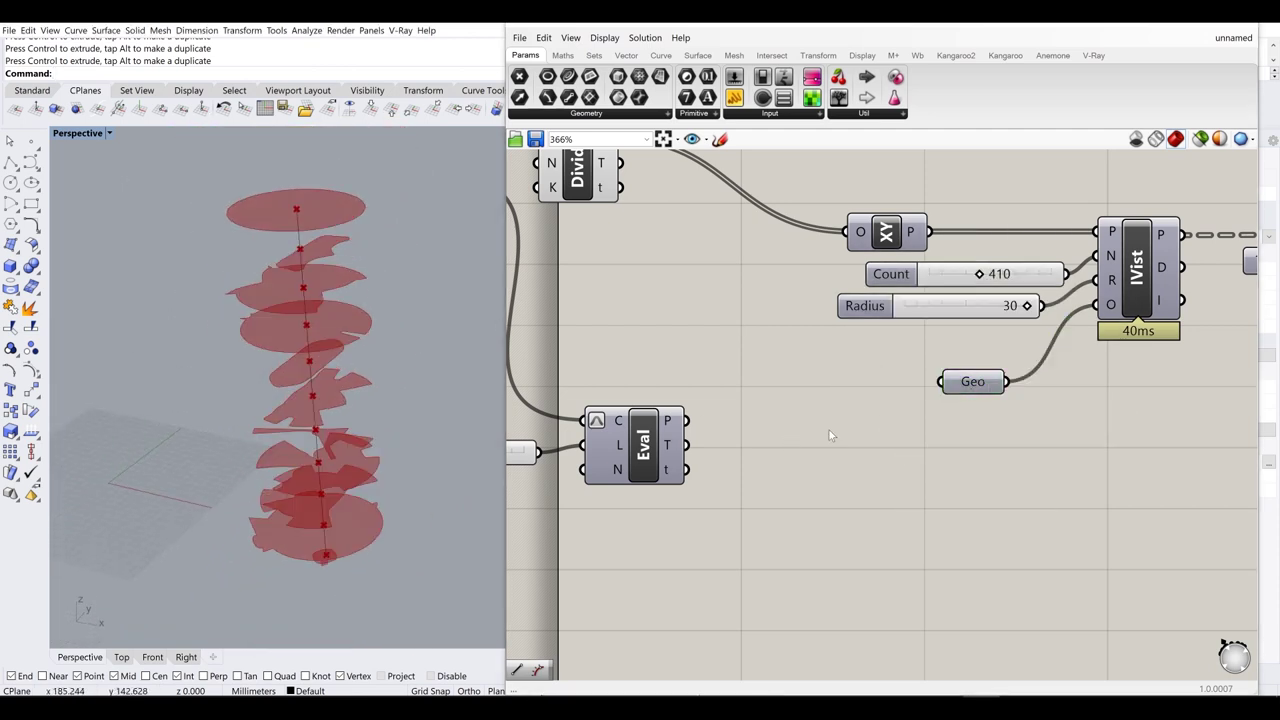
pyautogui.click(973, 382)
pyautogui.middleClick(974, 383)
pyautogui.click(975, 348)
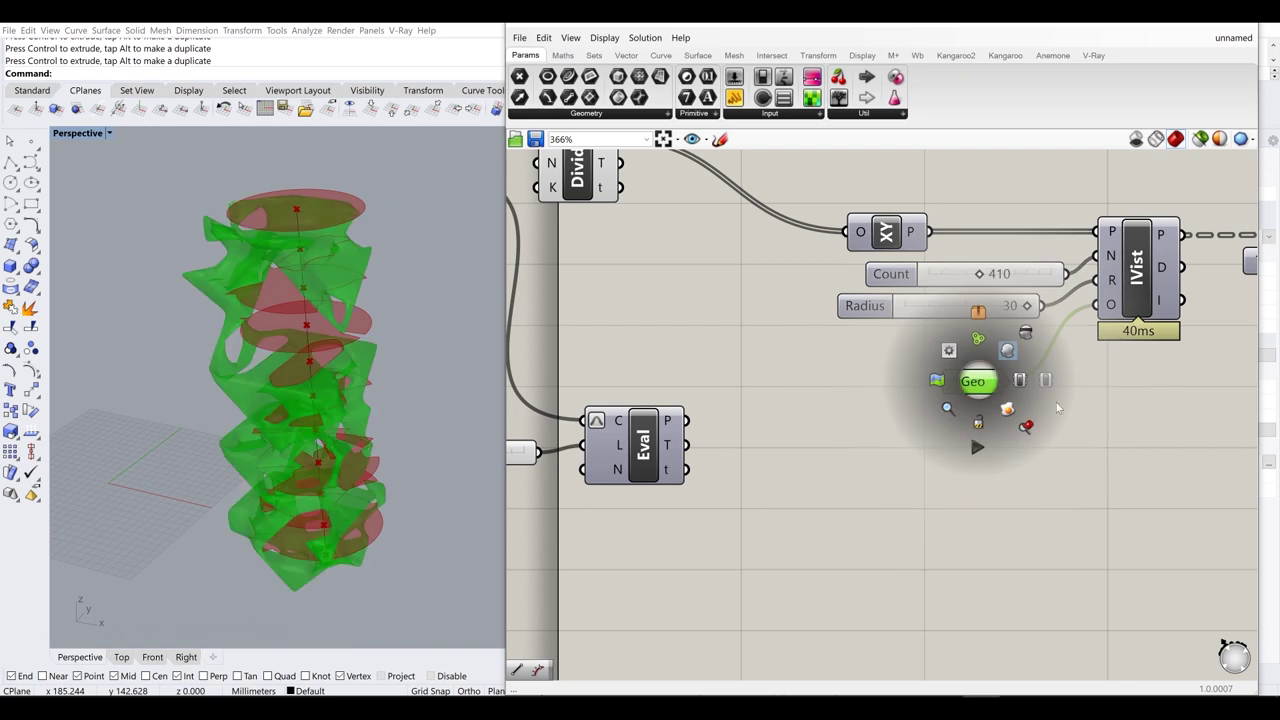
pyautogui.moveTo(344, 373); pyautogui.dragTo(306, 277, button='right')
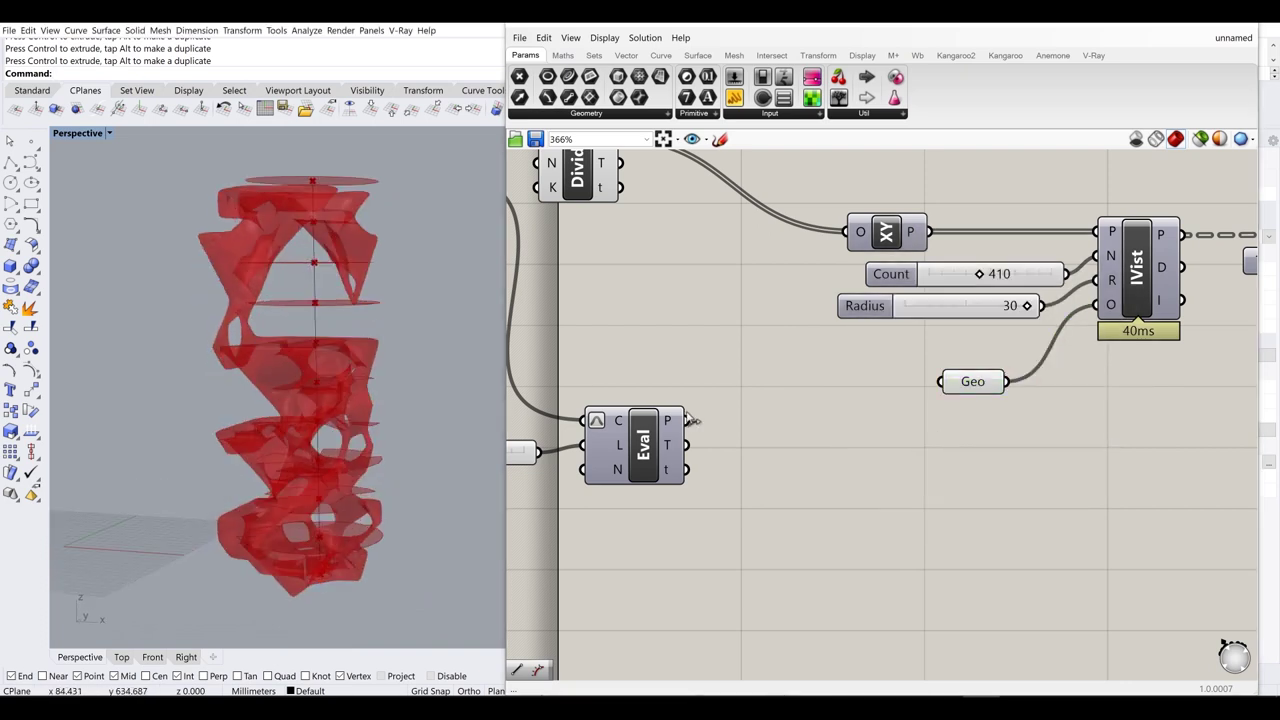
# - Delete the Divide Curve component, Evaluate Length and its Length slider, leaving the Curve parameter in place
pyautogui.scroll(-4, 755, 340)
pyautogui.click(812, 320)
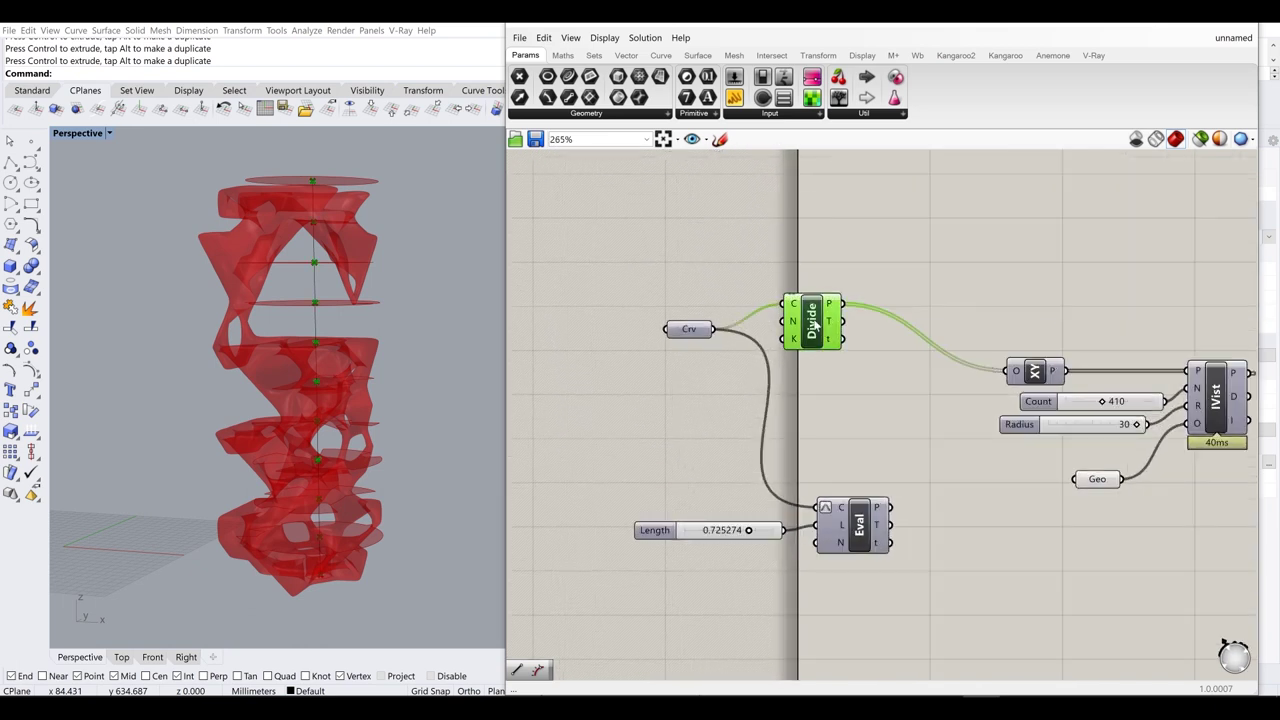
pyautogui.press('Delete')
pyautogui.moveTo(898, 618); pyautogui.dragTo(624, 461)
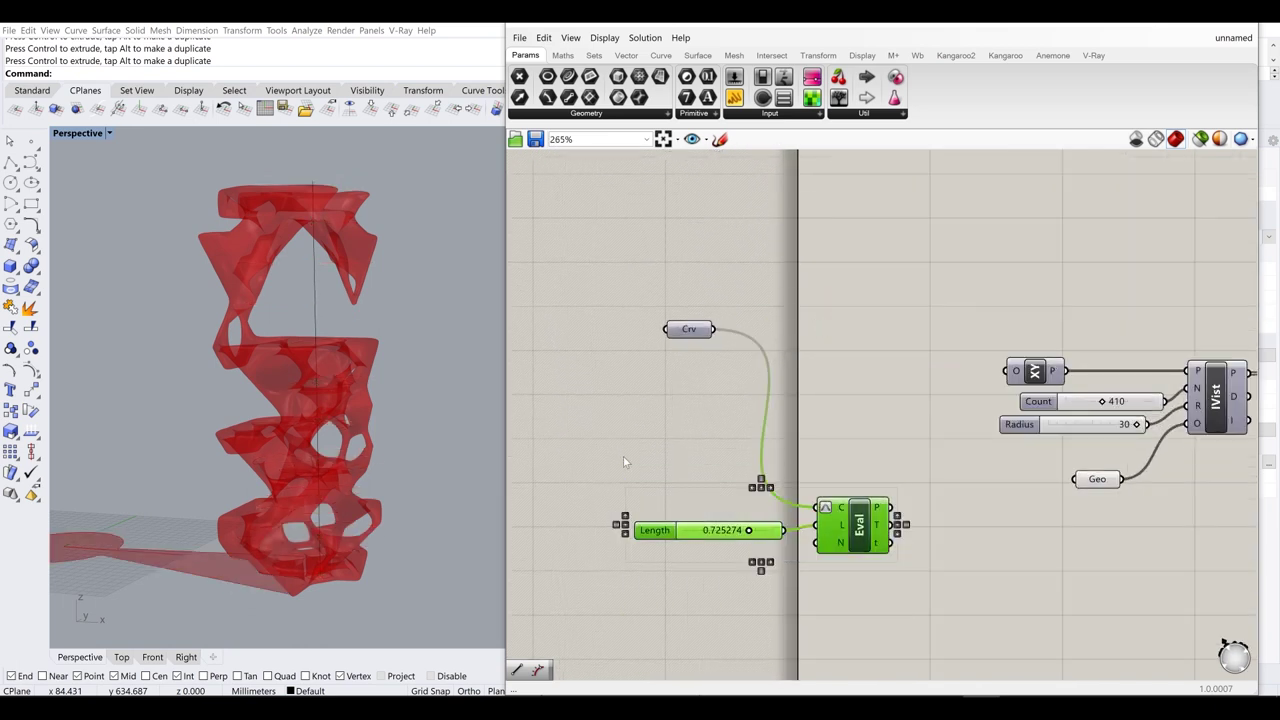
pyautogui.press('Delete')
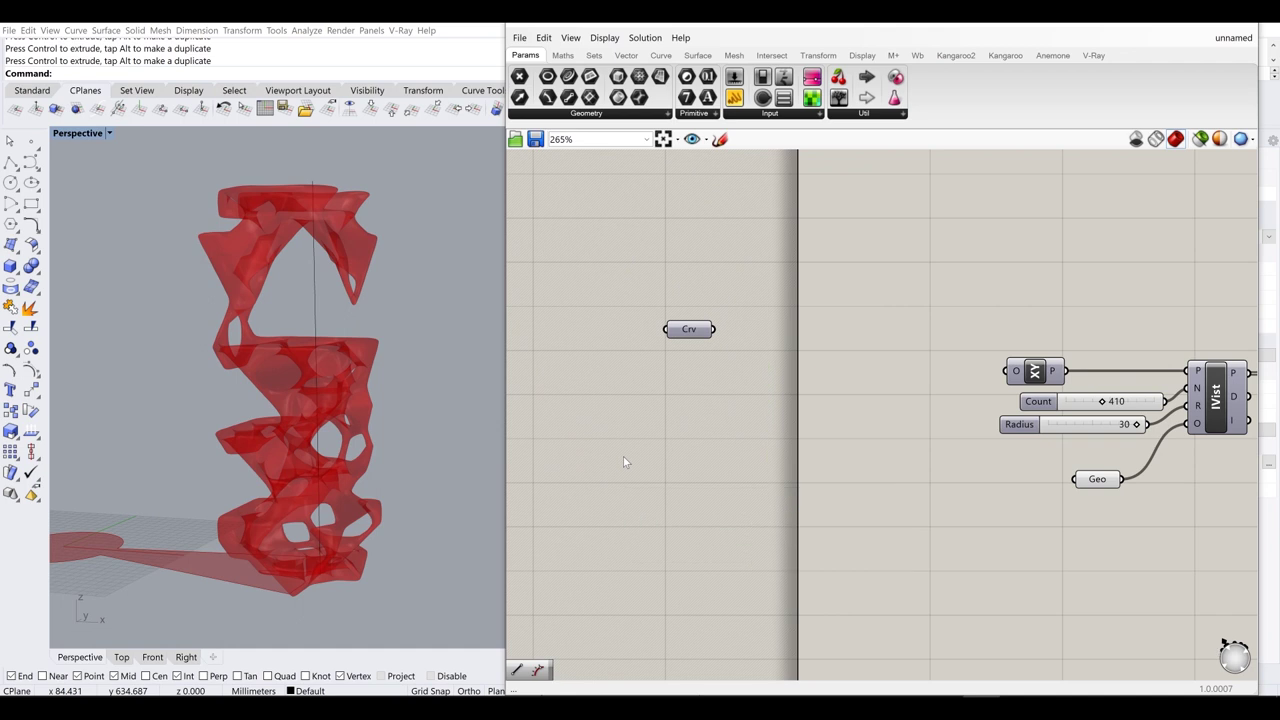
# - Show the Curve parameter's preview to examine the tower's central axis line, and hide it again
pyautogui.moveTo(780, 374); pyautogui.dragTo(802, 391, button='right')
pyautogui.click(708, 348)
pyautogui.middleClick(708, 348)
pyautogui.click(737, 319)
pyautogui.click(803, 327)
pyautogui.middleClick(713, 355)
pyautogui.click(748, 318)
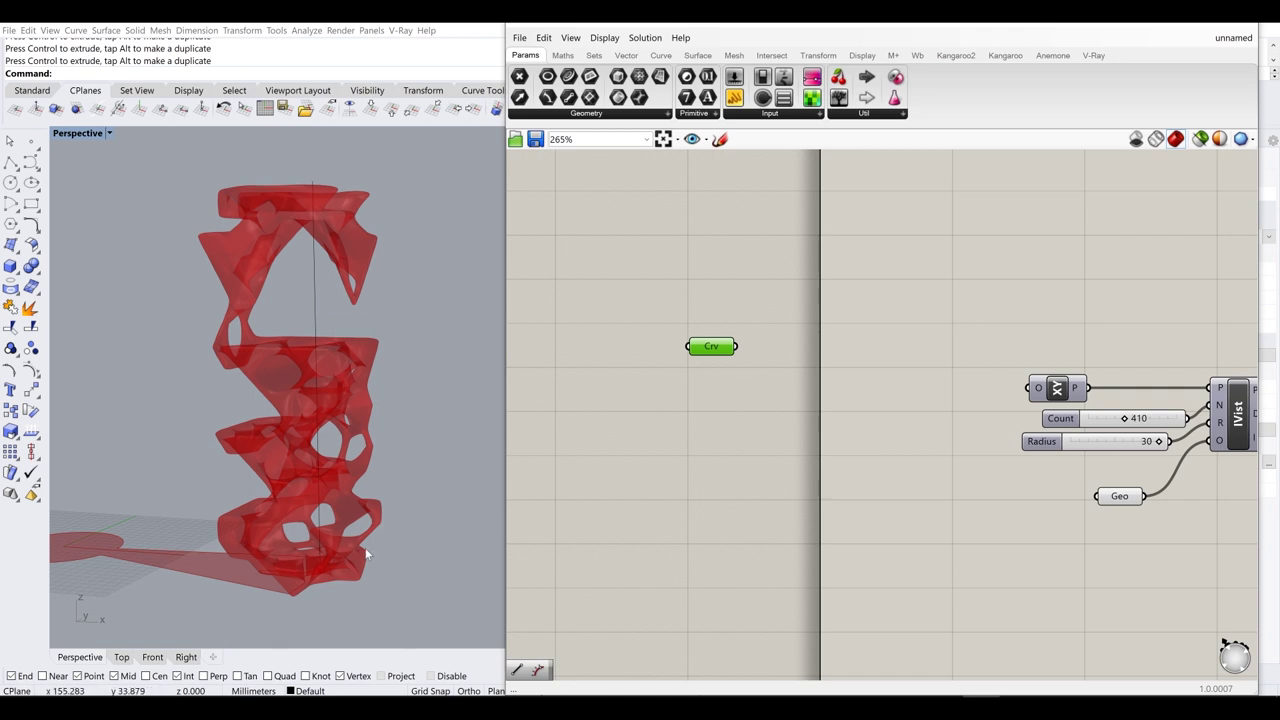
# - Add a curve Contour (ex) component beside the Curve parameter and connect the curve to it
pyautogui.doubleClick(743, 480)
pyautogui.write('contou')
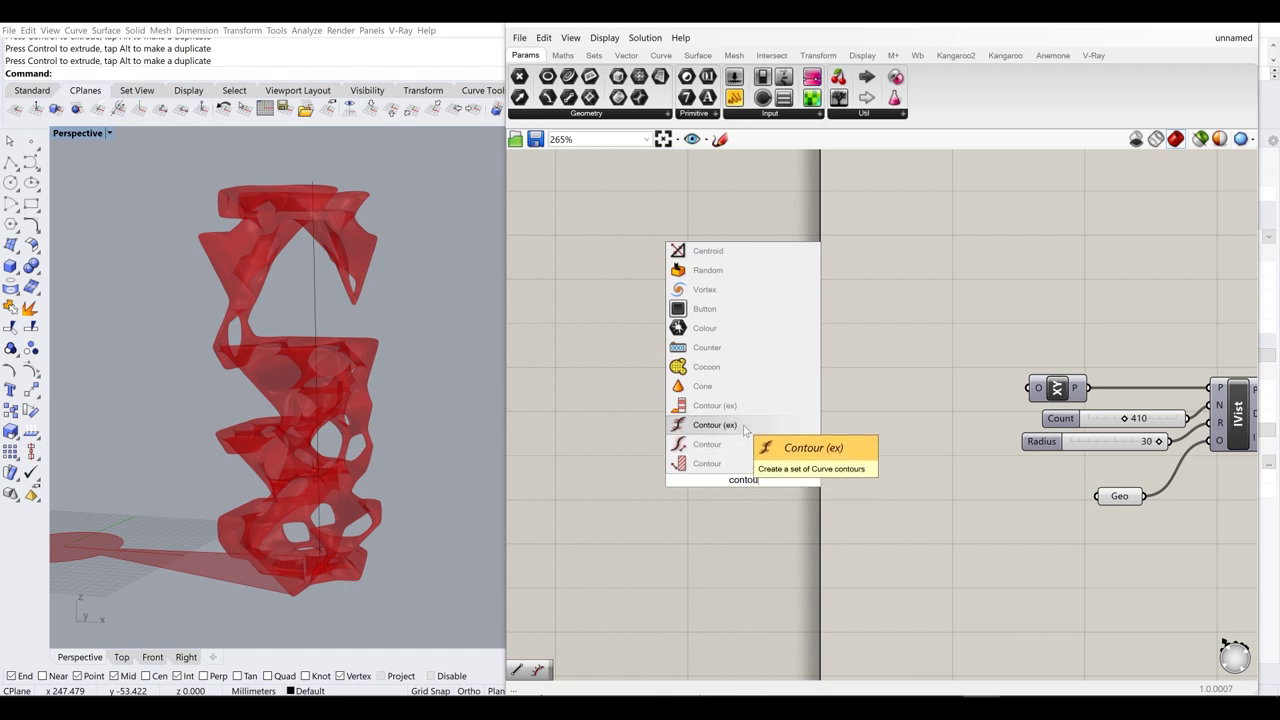
pyautogui.click(744, 425)
pyautogui.moveTo(745, 455); pyautogui.dragTo(803, 376)
pyautogui.click(736, 311)
pyautogui.moveTo(735, 347); pyautogui.dragTo(804, 368)
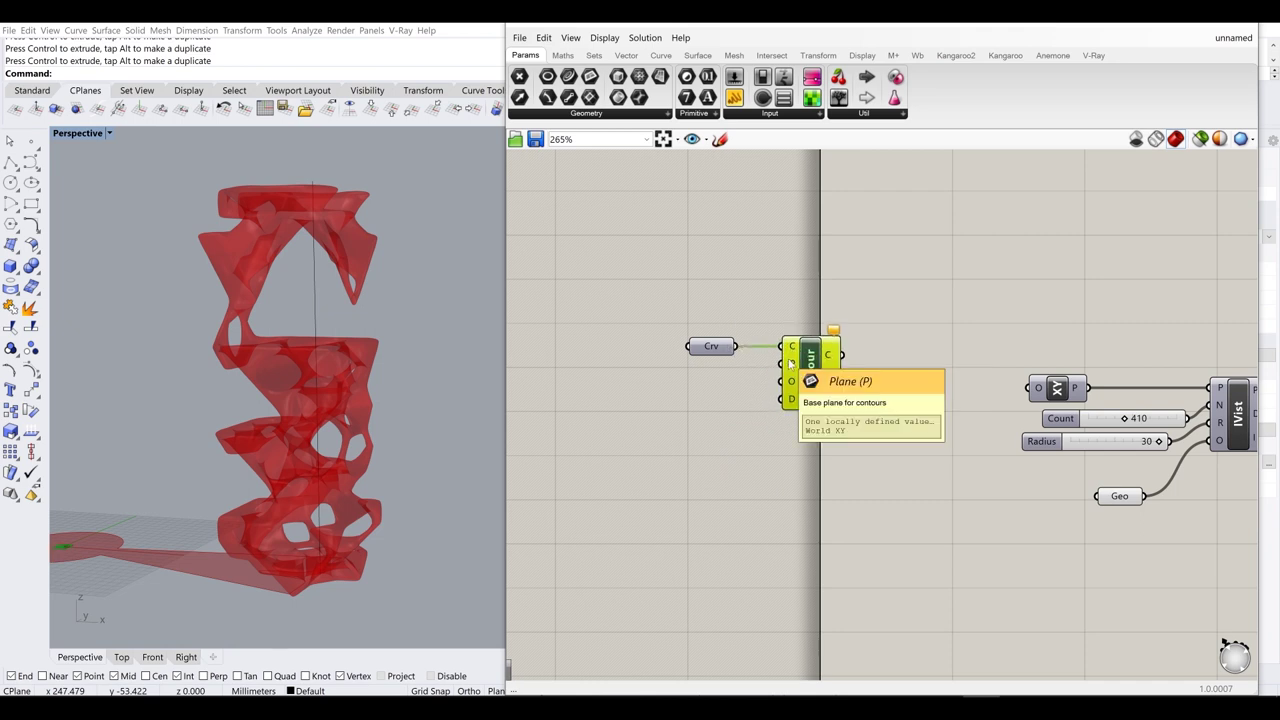
pyautogui.moveTo(176, 512); pyautogui.dragTo(121, 506, button='right')
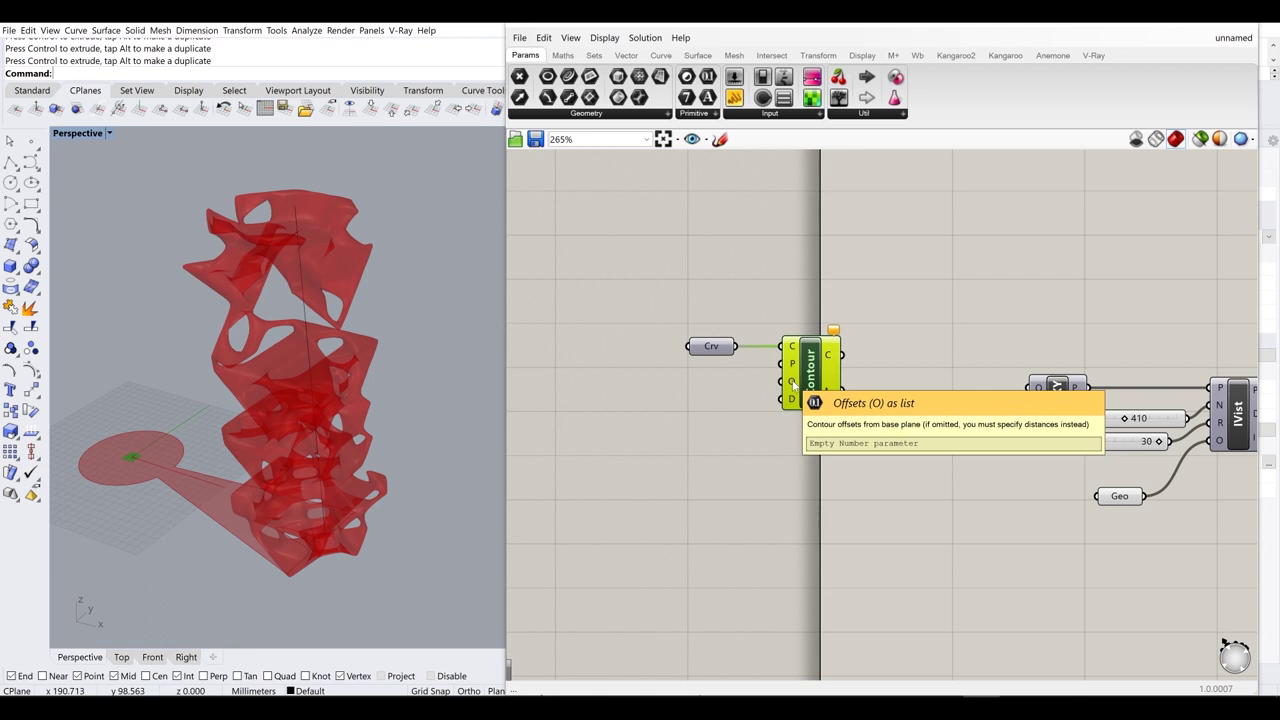
# - Create a number slider with value 10, connect it to Contour (ex)'s Offsets input, and place it beside that input
pyautogui.doubleClick(595, 418)
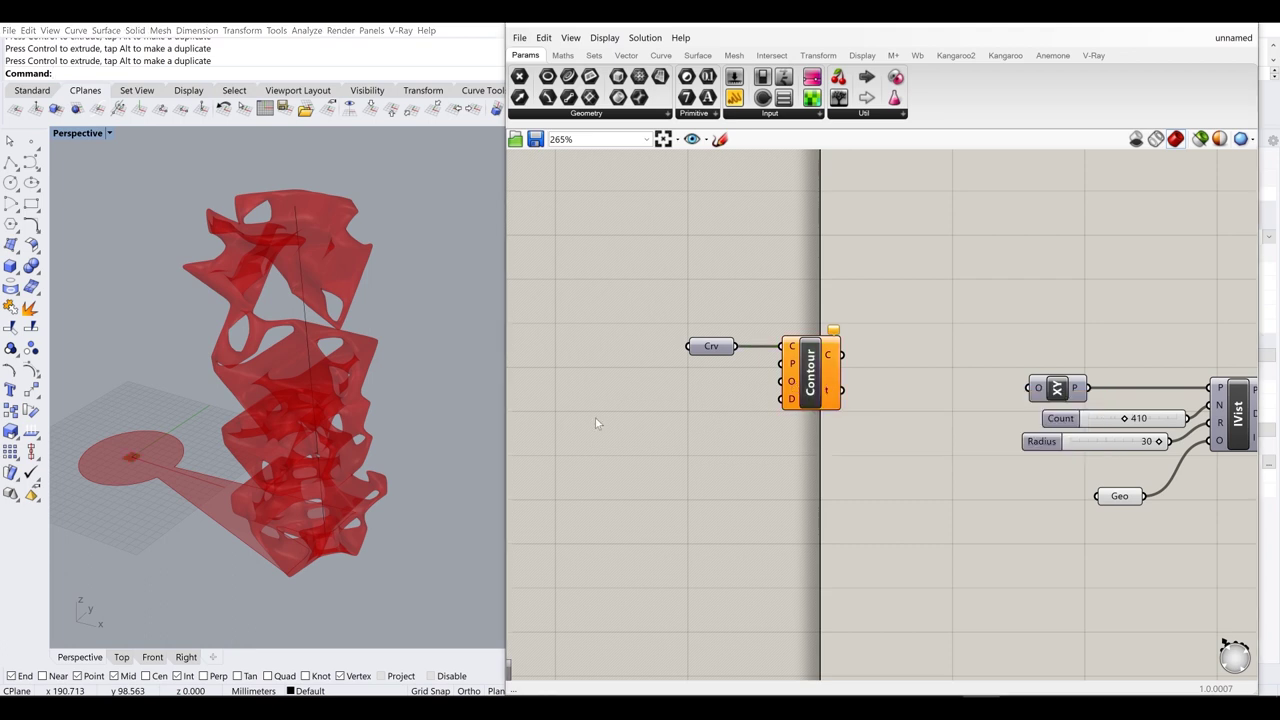
pyautogui.write('10')
pyautogui.press('Return')
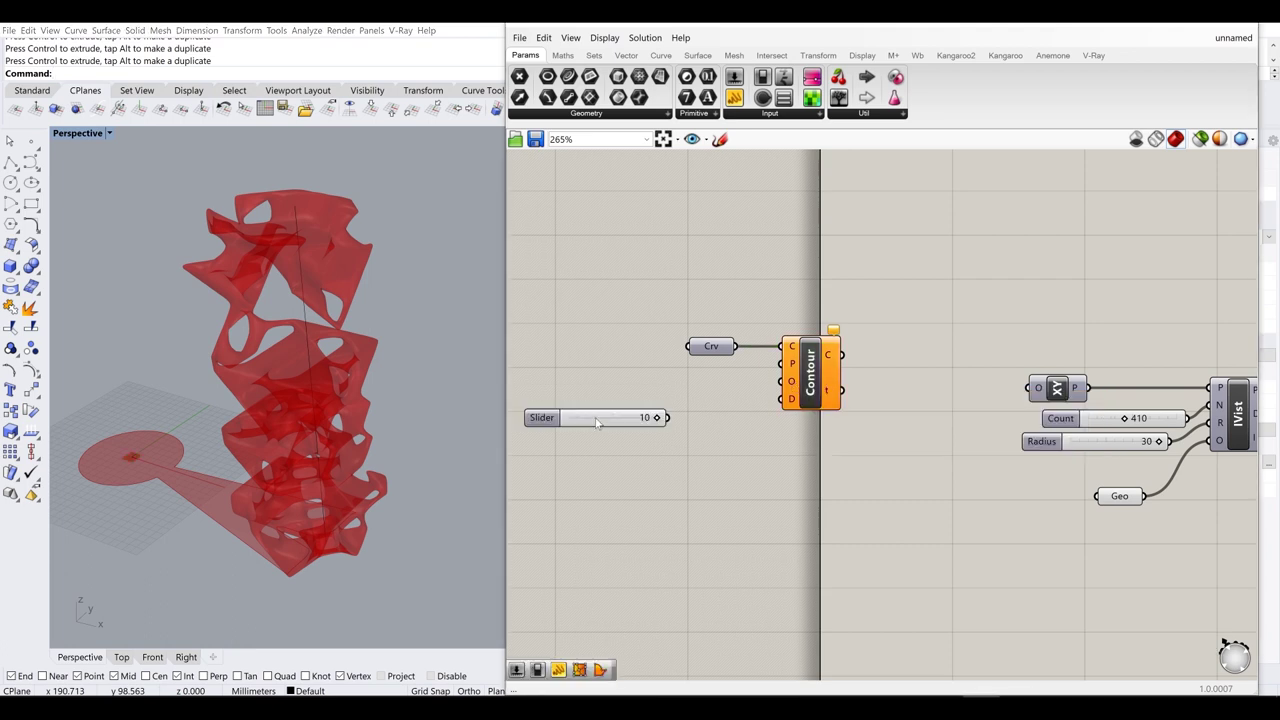
pyautogui.moveTo(668, 417); pyautogui.dragTo(785, 381)
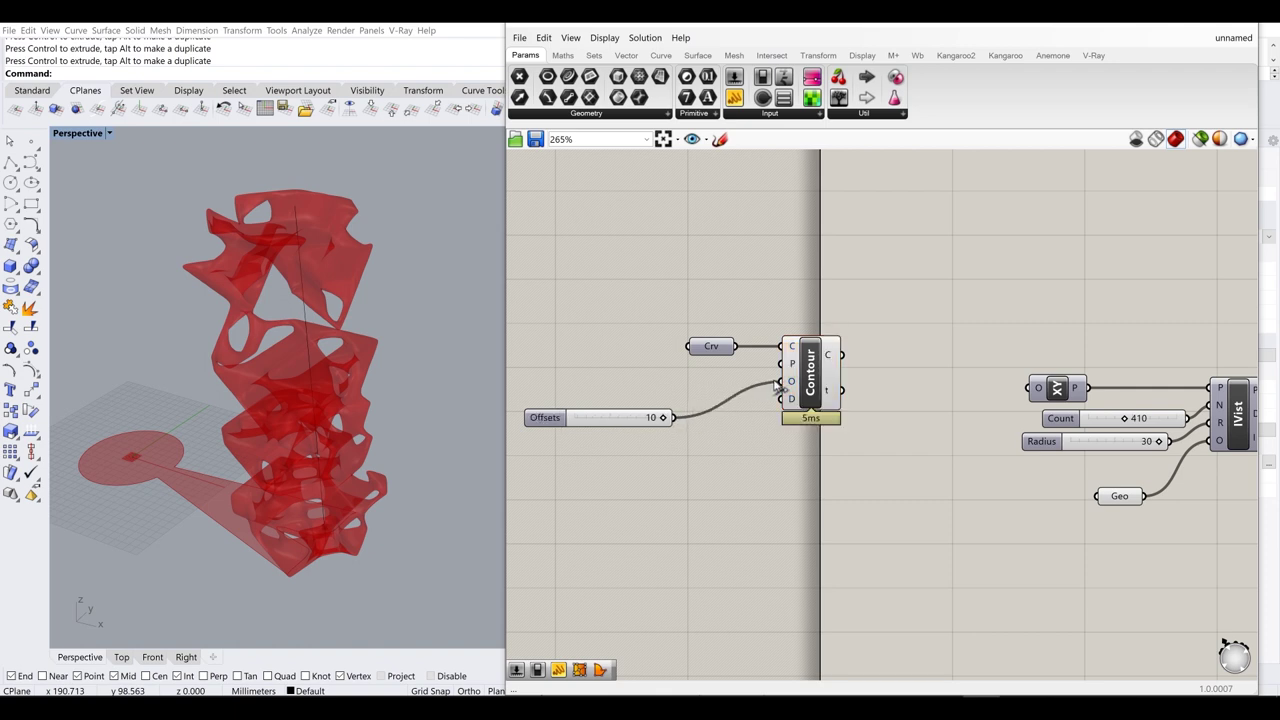
pyautogui.moveTo(636, 428); pyautogui.dragTo(713, 392)
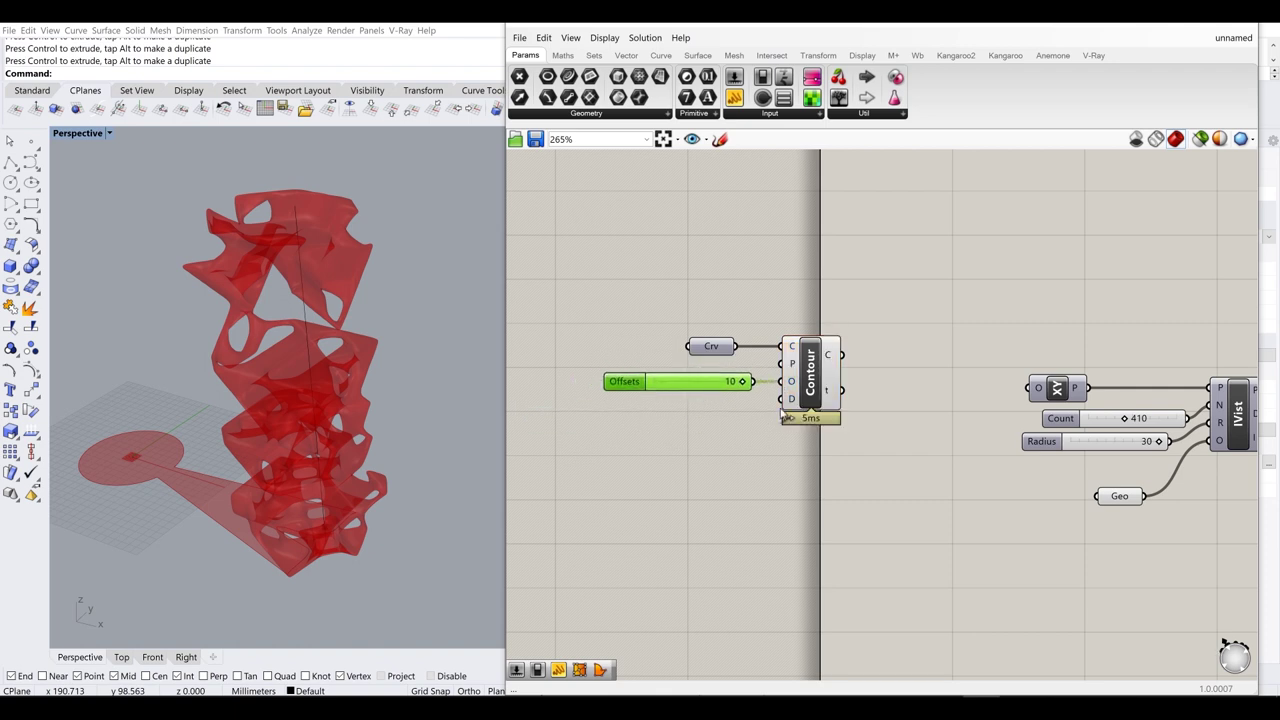
# - Connect the Contours output of Contour (ex) to XY Plane's origin and examine the sampled level on the tower
pyautogui.click(829, 364)
pyautogui.click(891, 407)
pyautogui.moveTo(891, 407); pyautogui.dragTo(680, 385, button='right')
pyautogui.moveTo(729, 344)
pyautogui.mouseDown()
pyautogui.moveTo(915, 377)
pyautogui.moveTo(726, 343)
pyautogui.mouseUp()
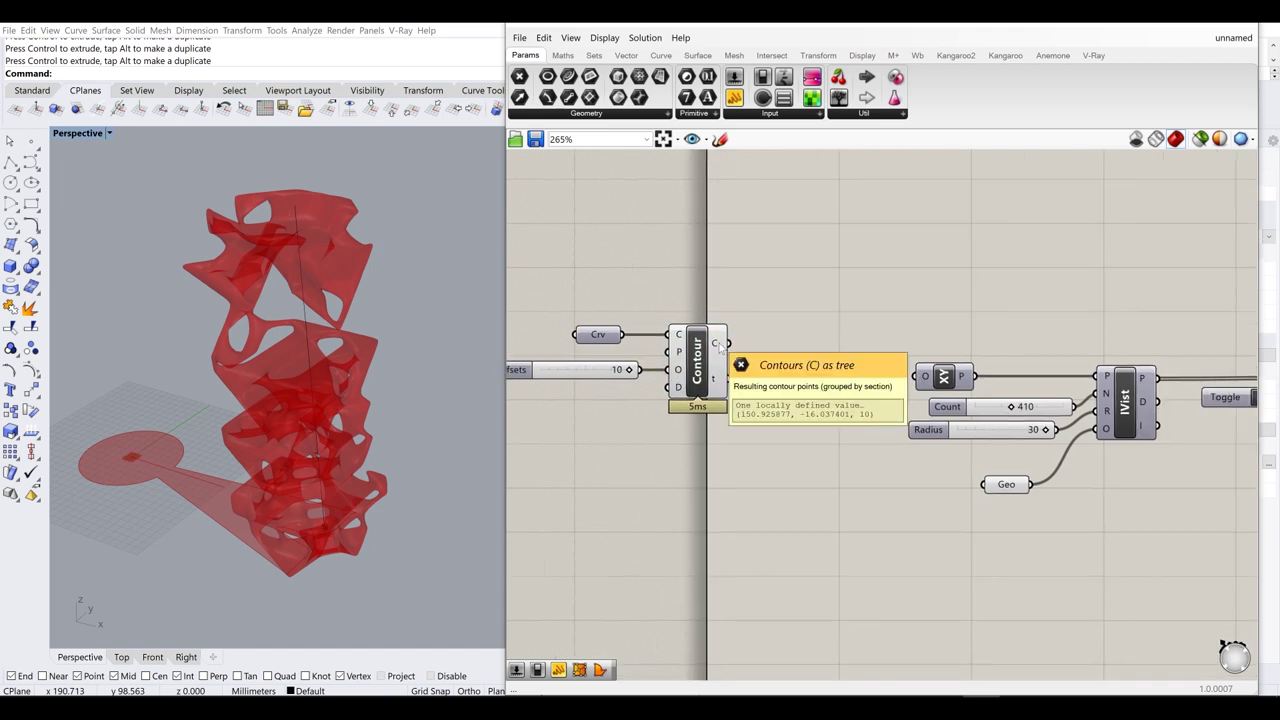
pyautogui.moveTo(719, 345); pyautogui.dragTo(921, 376)
pyautogui.moveTo(440, 435); pyautogui.dragTo(400, 409, button='right')
pyautogui.moveTo(611, 424); pyautogui.dragTo(807, 407, button='right')
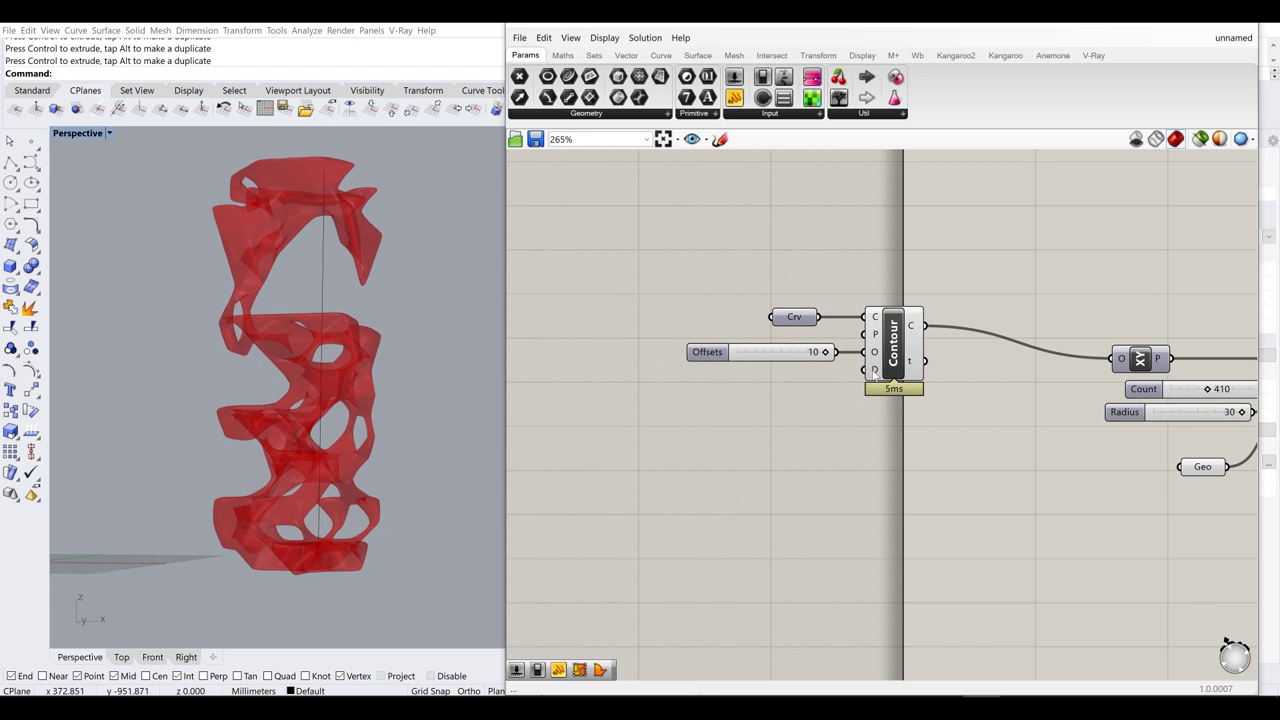
pyautogui.moveTo(874, 373)
# - Add the regular curve Contour component below Contour (ex) and connect the Curve parameter to it
pyautogui.doubleClick(926, 486)
pyautogui.write('con')
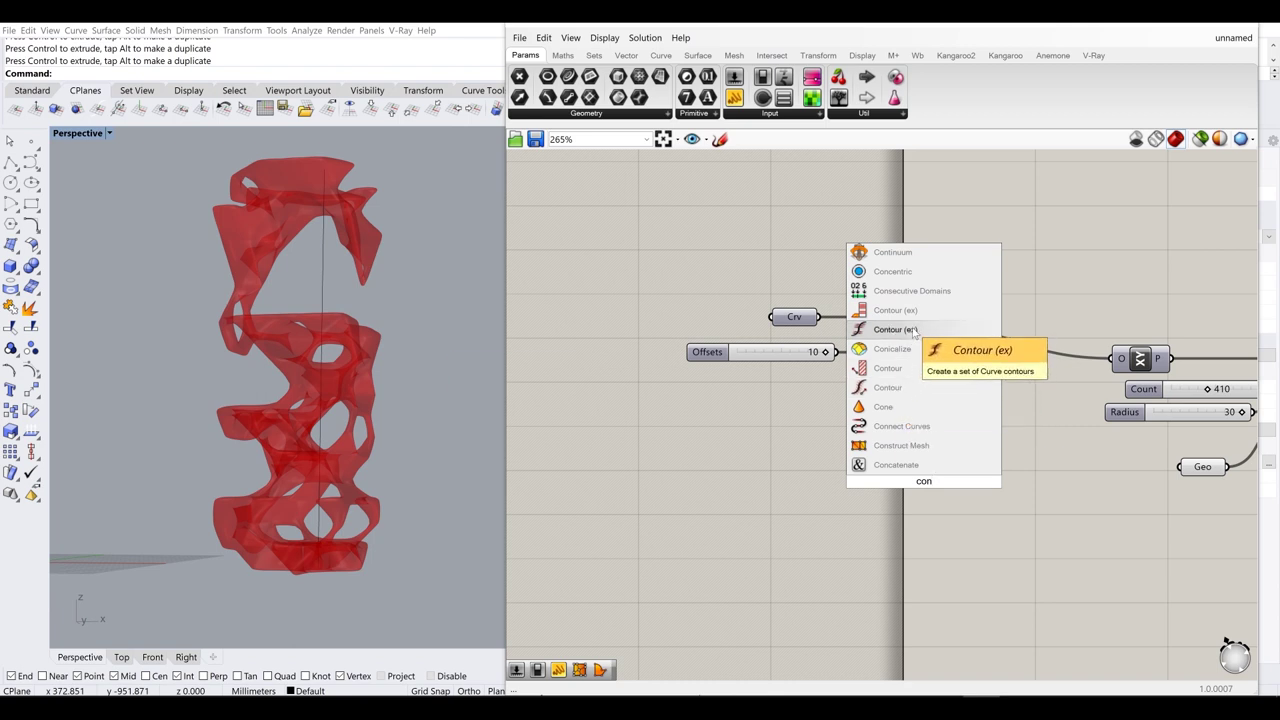
pyautogui.click(918, 390)
pyautogui.moveTo(921, 458); pyautogui.dragTo(909, 432)
pyautogui.moveTo(819, 317); pyautogui.dragTo(879, 430)
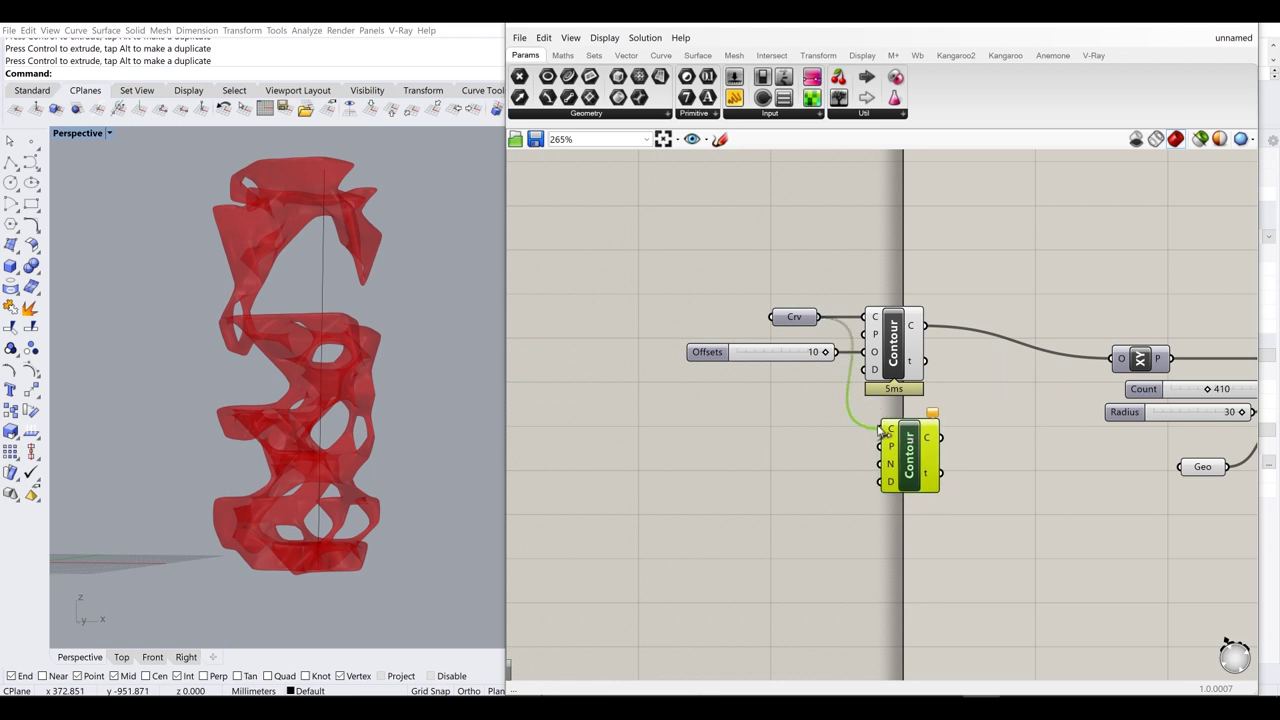
pyautogui.moveTo(910, 470); pyautogui.dragTo(894, 455)
# - Delete the Contour (ex) component and move the new Contour and the Curve parameter toward XY Plane
pyautogui.moveTo(897, 347); pyautogui.dragTo(901, 322)
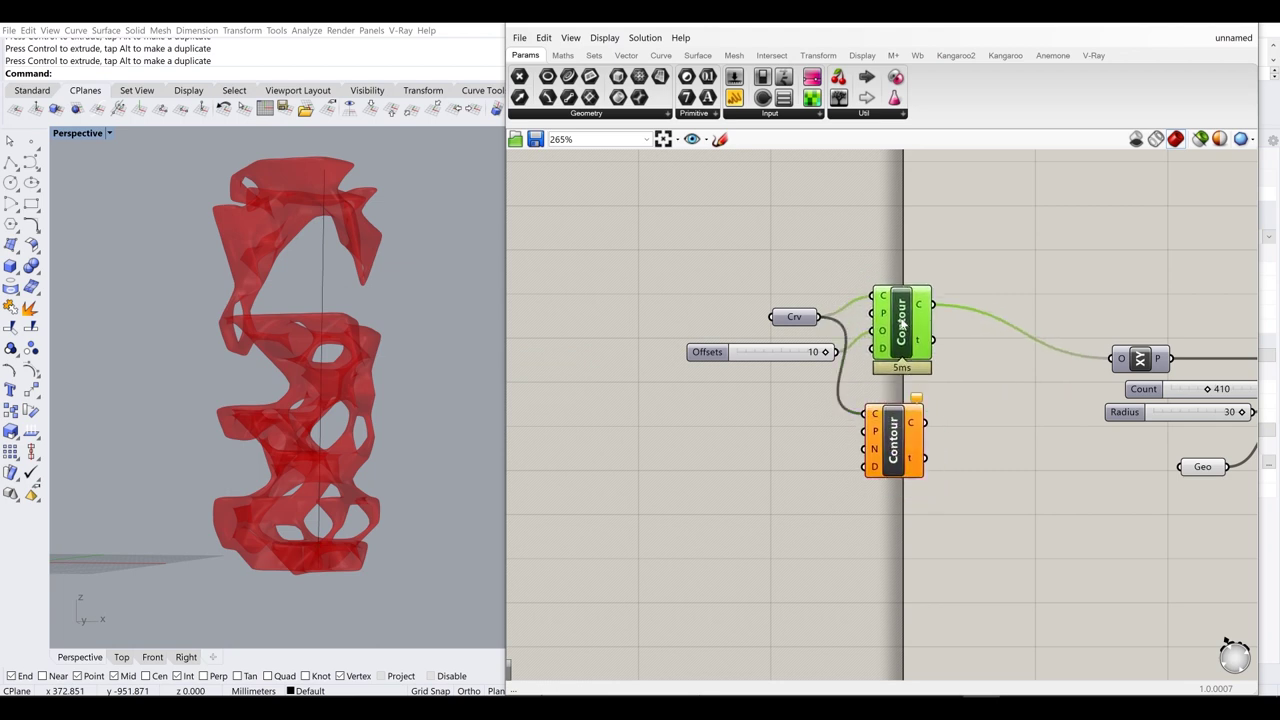
pyautogui.press('Delete')
pyautogui.moveTo(912, 453); pyautogui.dragTo(1014, 352)
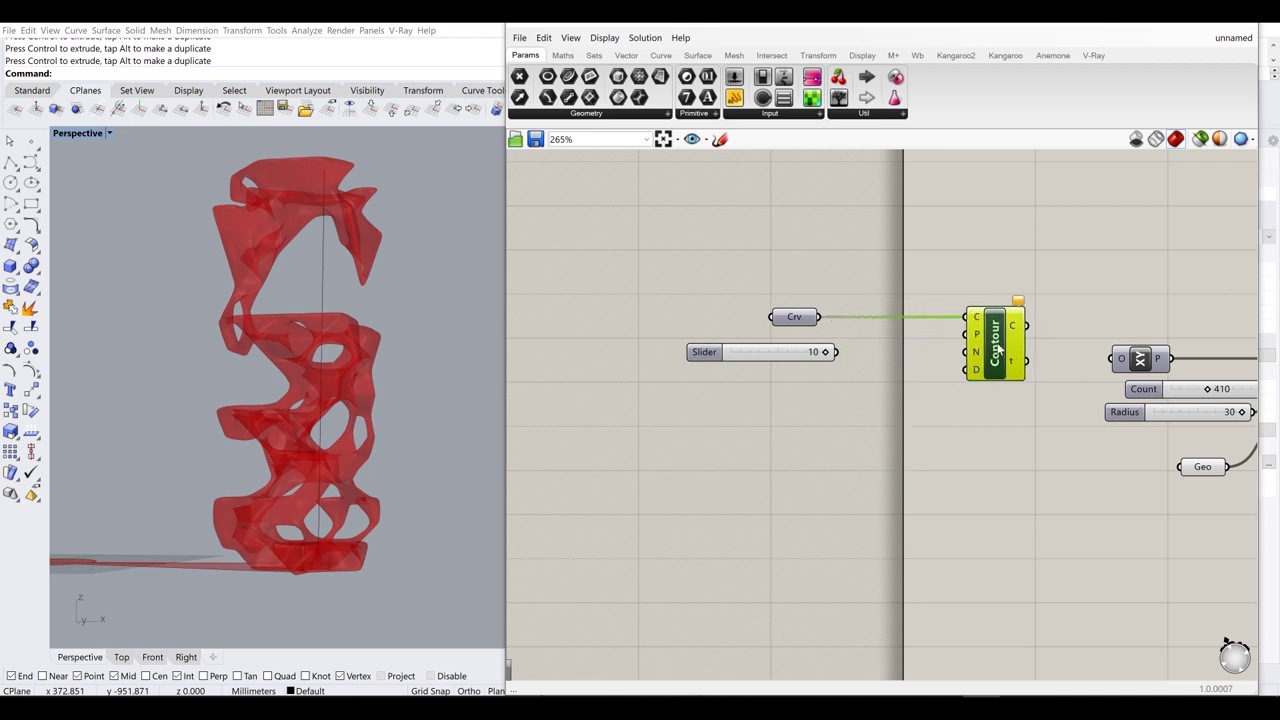
pyautogui.moveTo(797, 317); pyautogui.dragTo(927, 318)
pyautogui.click(969, 417)
# - Connect the slider with value 10 to Contour's Distance input and move it next to the component
pyautogui.moveTo(1015, 374); pyautogui.dragTo(955, 388, button='right')
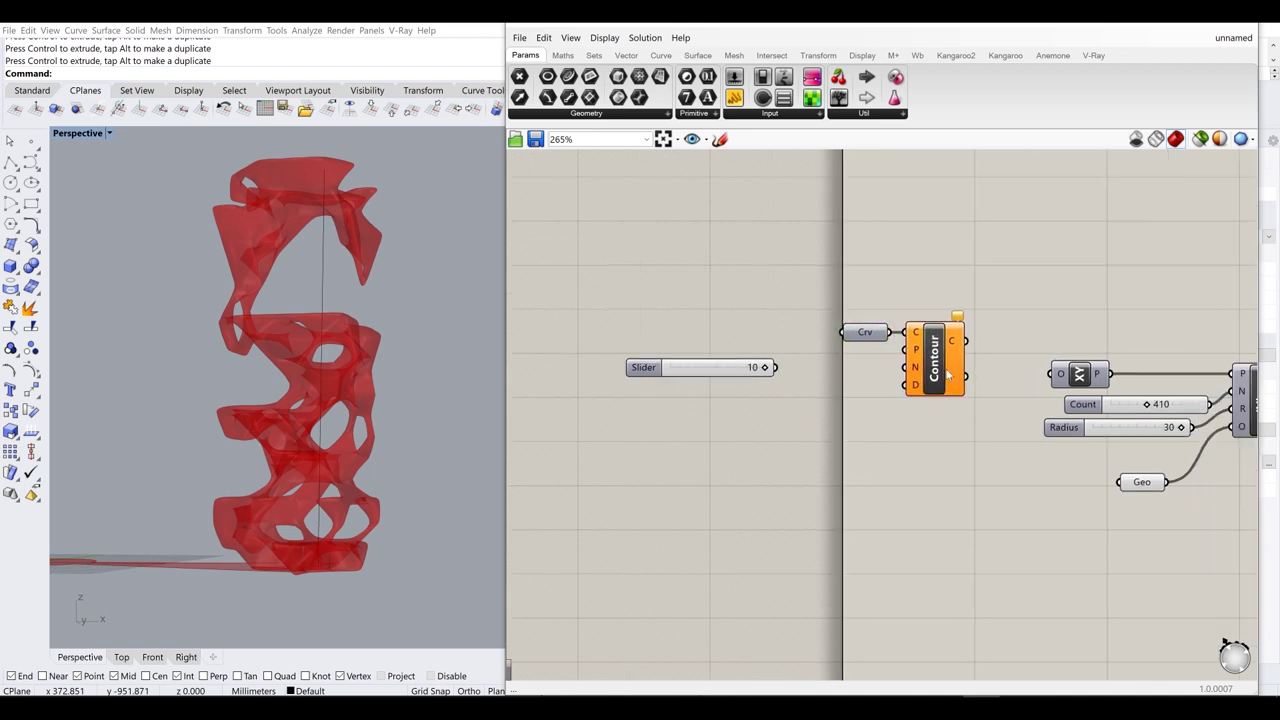
pyautogui.scroll(2, 932, 339)
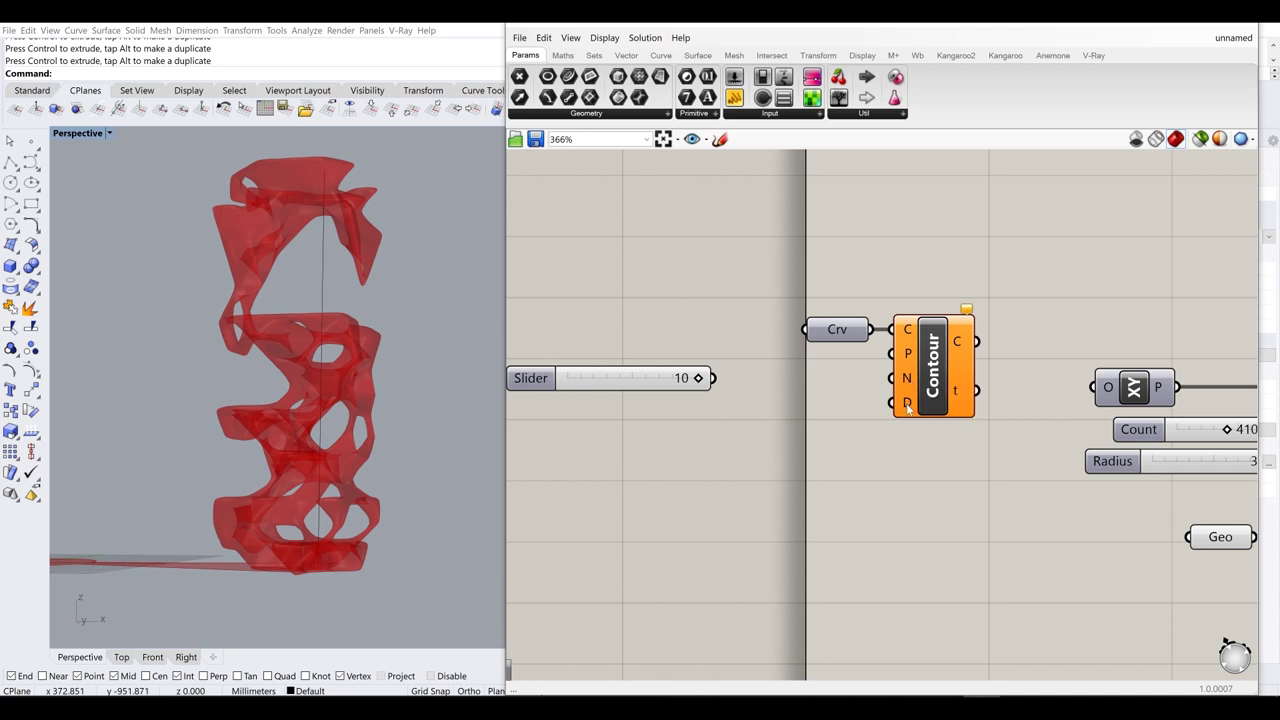
pyautogui.moveTo(712, 378); pyautogui.dragTo(892, 403)
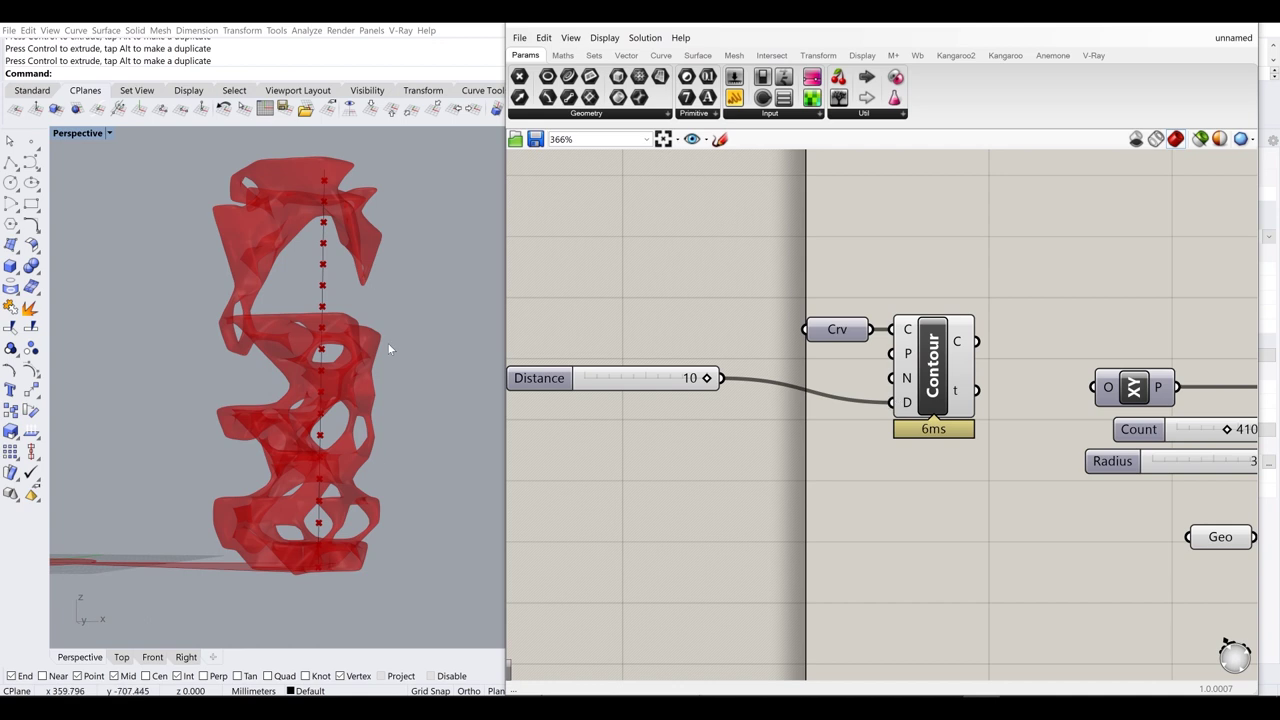
pyautogui.moveTo(292, 390); pyautogui.dragTo(306, 358, button='right')
pyautogui.moveTo(662, 386); pyautogui.dragTo(780, 406)
pyautogui.moveTo(918, 368); pyautogui.dragTo(786, 352, button='right')
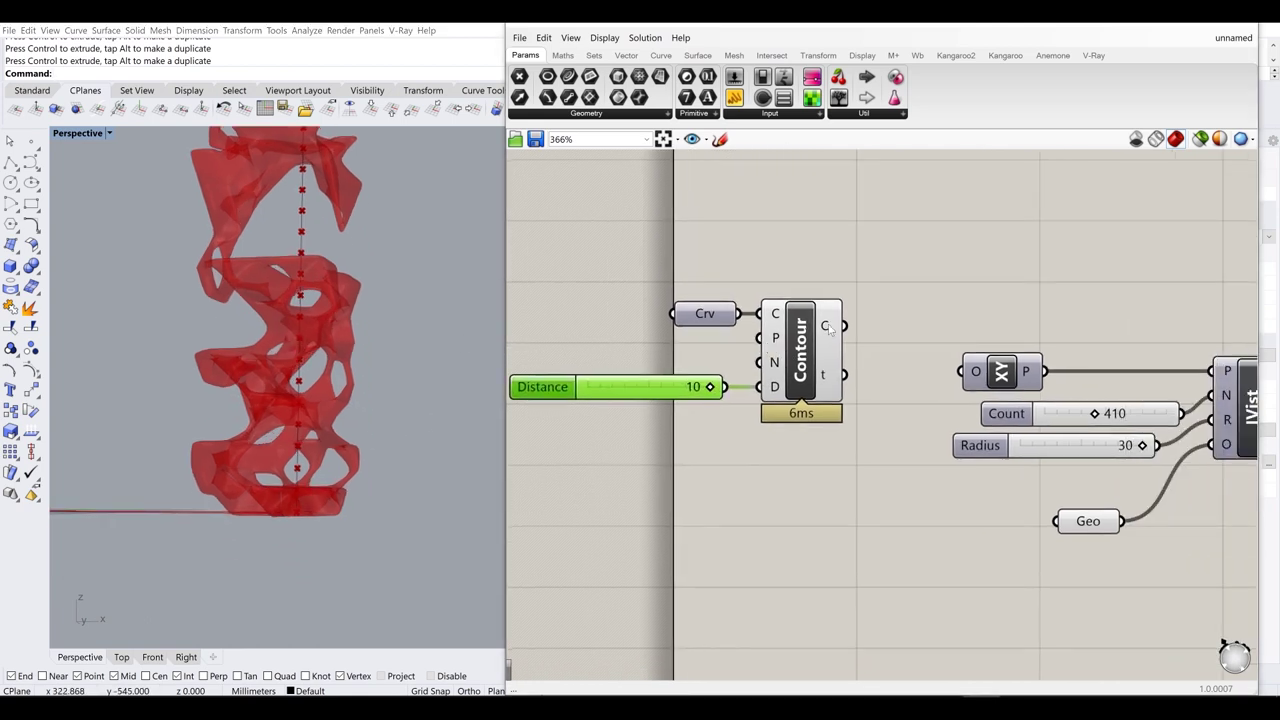
# - Flatten Contour's Contours output and connect it to XY Plane's origin
pyautogui.moveTo(826, 329)
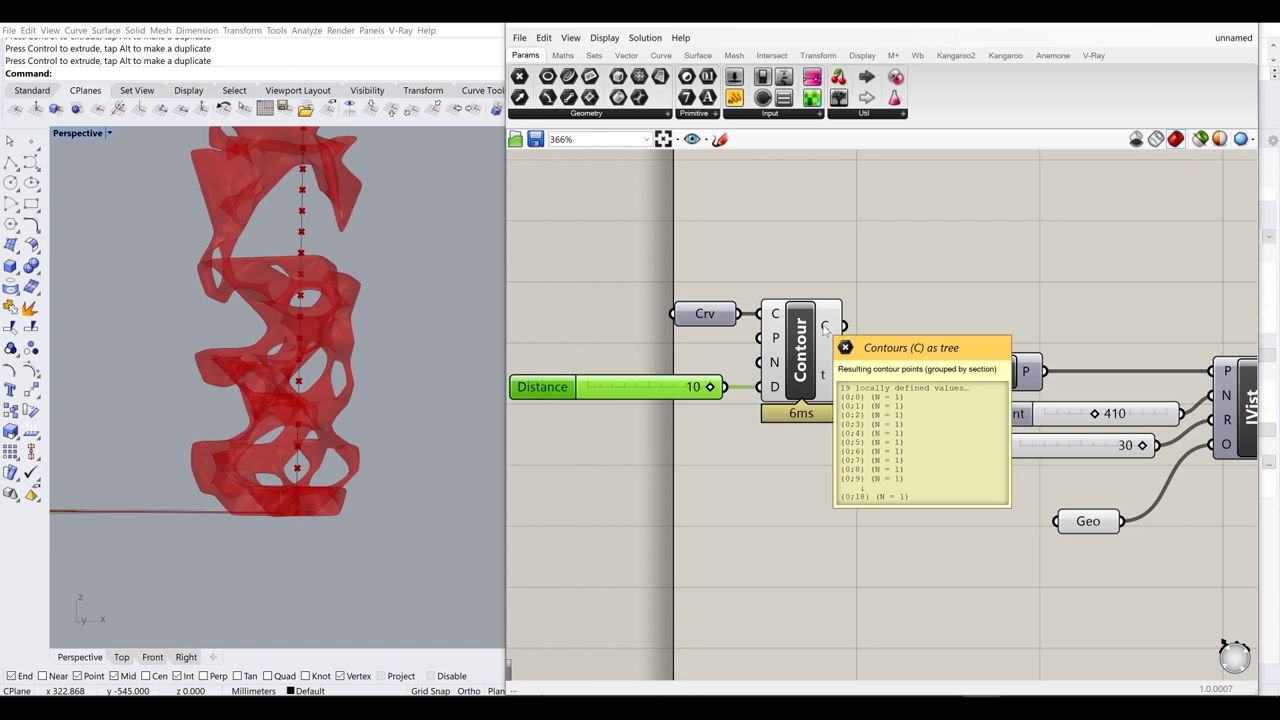
pyautogui.rightClick(826, 329)
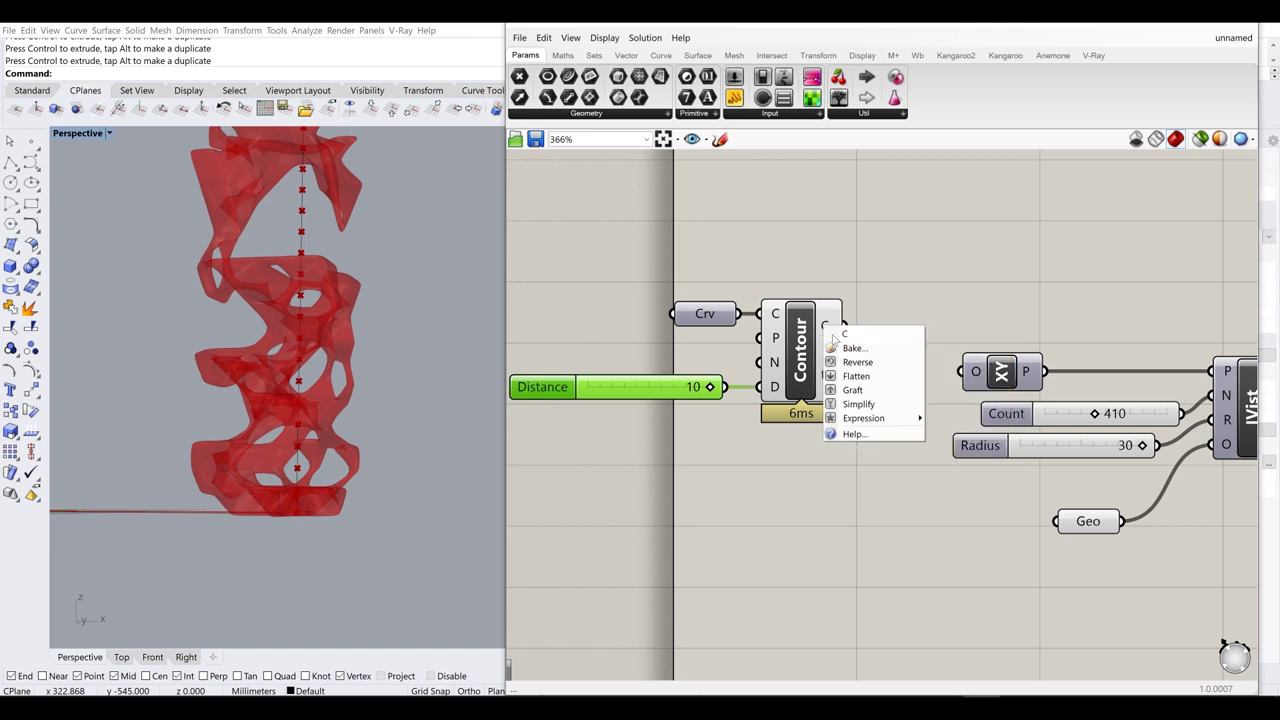
pyautogui.click(852, 375)
pyautogui.moveTo(872, 334); pyautogui.dragTo(966, 372)
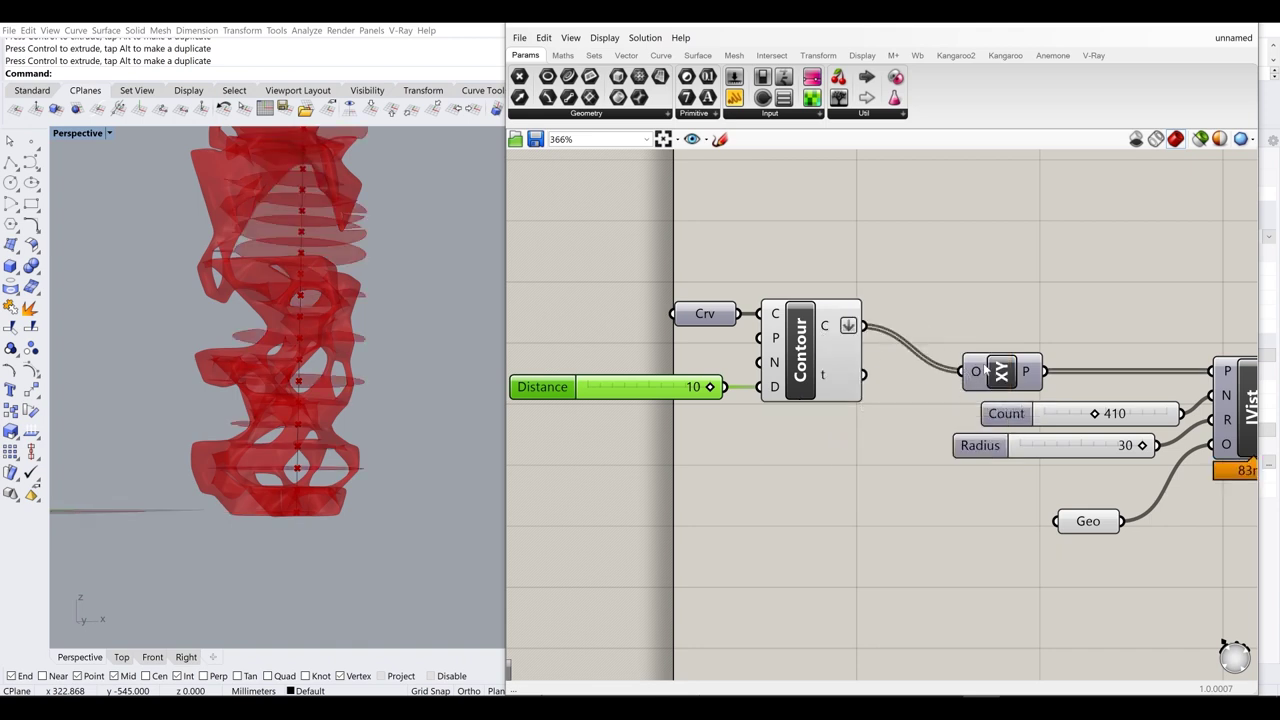
pyautogui.click(879, 245)
pyautogui.moveTo(310, 279); pyautogui.dragTo(325, 187, button='right')
# - Align the Distance slider beside Contour and move the whole definition inside the canvas boundary
pyautogui.click(612, 395)
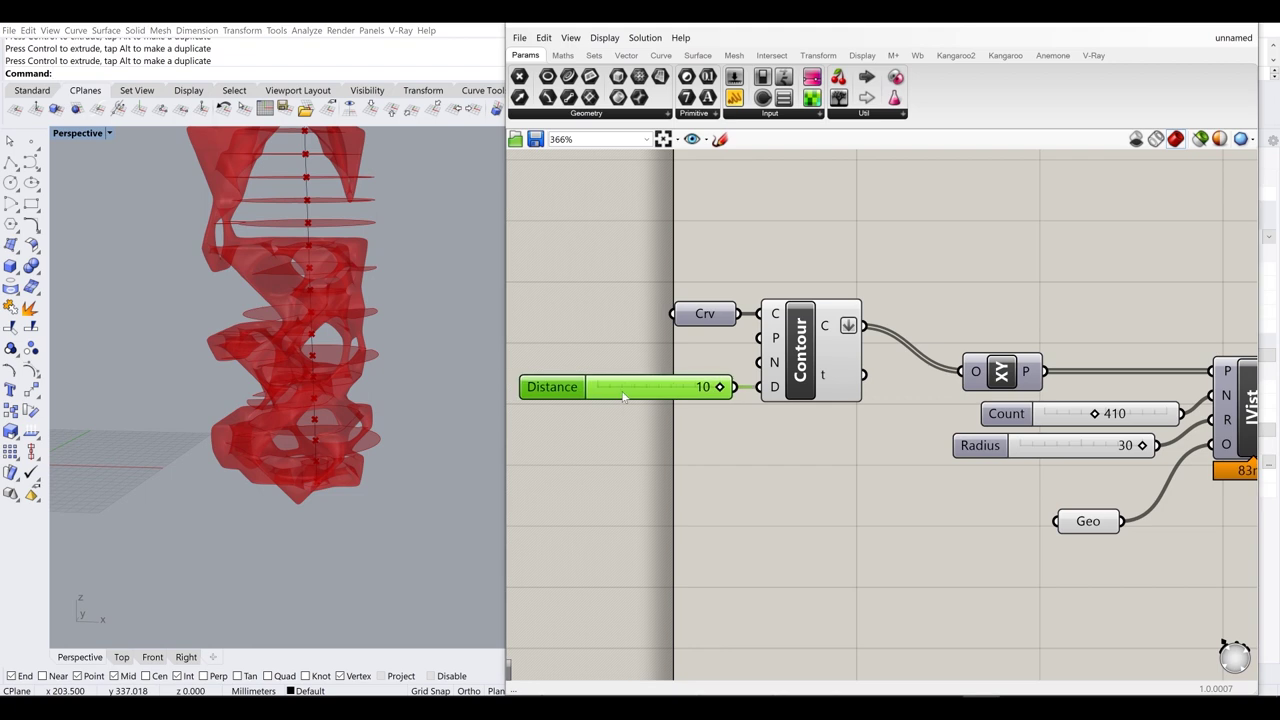
pyautogui.scroll(-3, 687, 453)
pyautogui.scroll(-3, 687, 453)
pyautogui.moveTo(1078, 560); pyautogui.dragTo(683, 358)
pyautogui.moveTo(725, 422); pyautogui.dragTo(781, 315)
pyautogui.click(778, 250)
pyautogui.scroll(6, 765, 311)
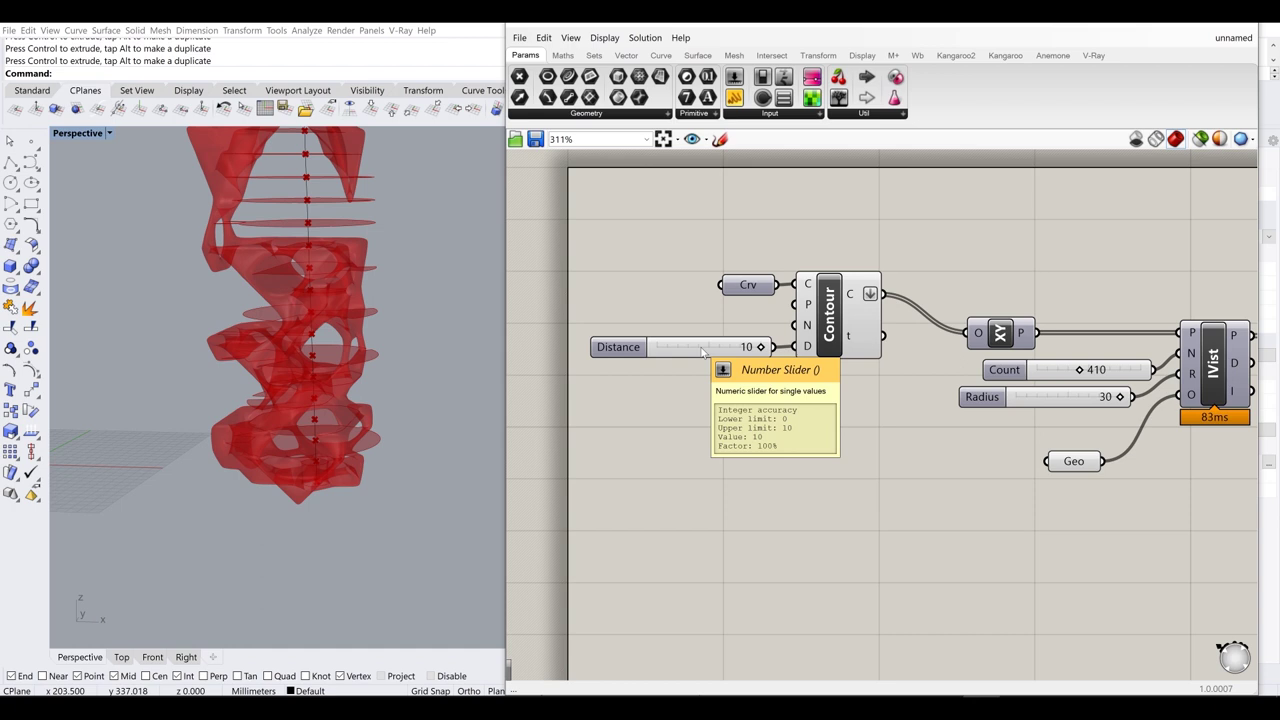
pyautogui.click(828, 315)
pyautogui.middleClick(828, 315)
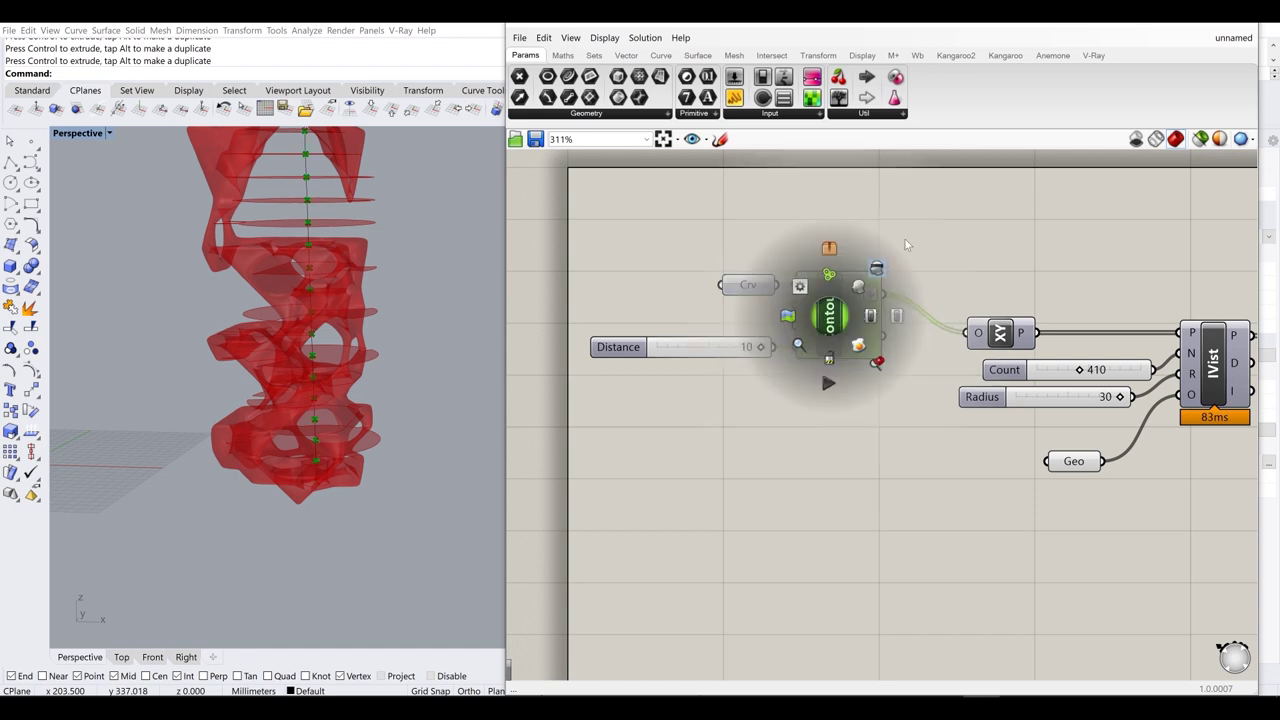
# - Rebuild the tower's vertical axis curve in Rhino with a point count of 6 and degree 1, and deselect it
pyautogui.click(345, 217)
pyautogui.moveTo(344, 212); pyautogui.dragTo(340, 290, button='right')
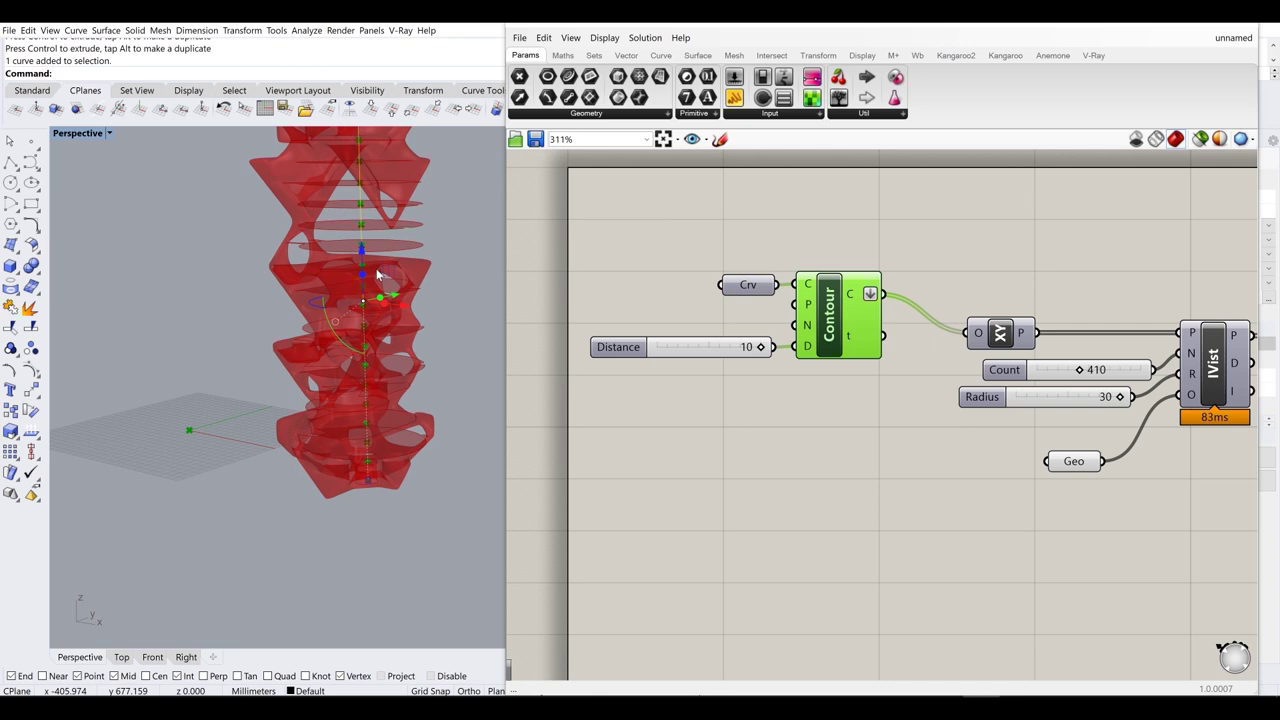
pyautogui.moveTo(321, 277); pyautogui.dragTo(246, 222, button='right')
pyautogui.scroll(2, 299, 265)
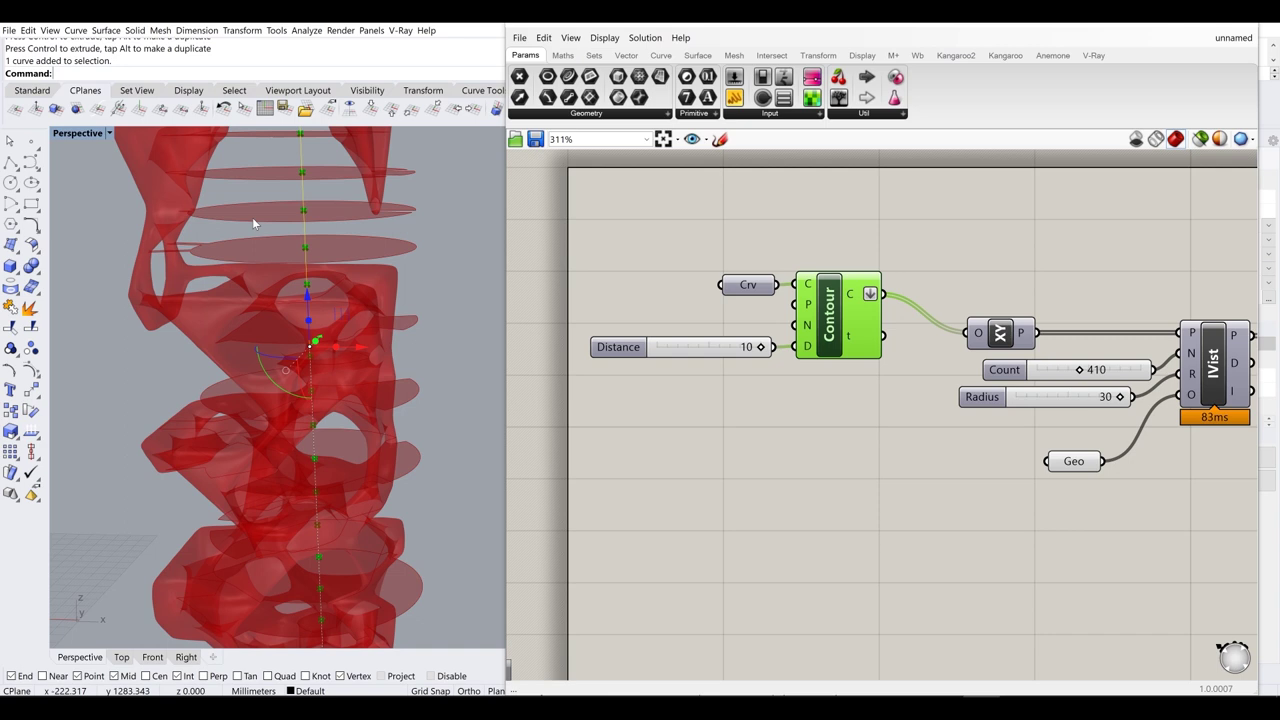
pyautogui.write('Rebuild')
pyautogui.press('Return')
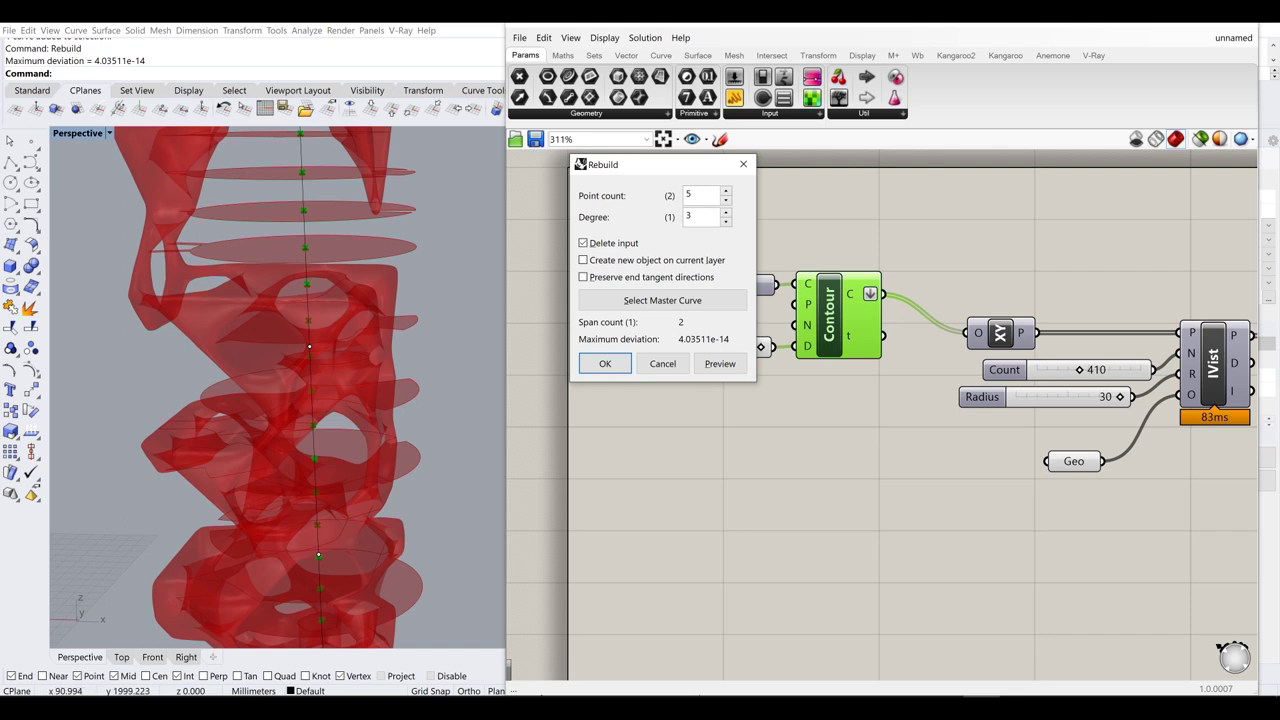
pyautogui.moveTo(699, 195); pyautogui.dragTo(669, 195)
pyautogui.write('6')
pyautogui.click(688, 215)
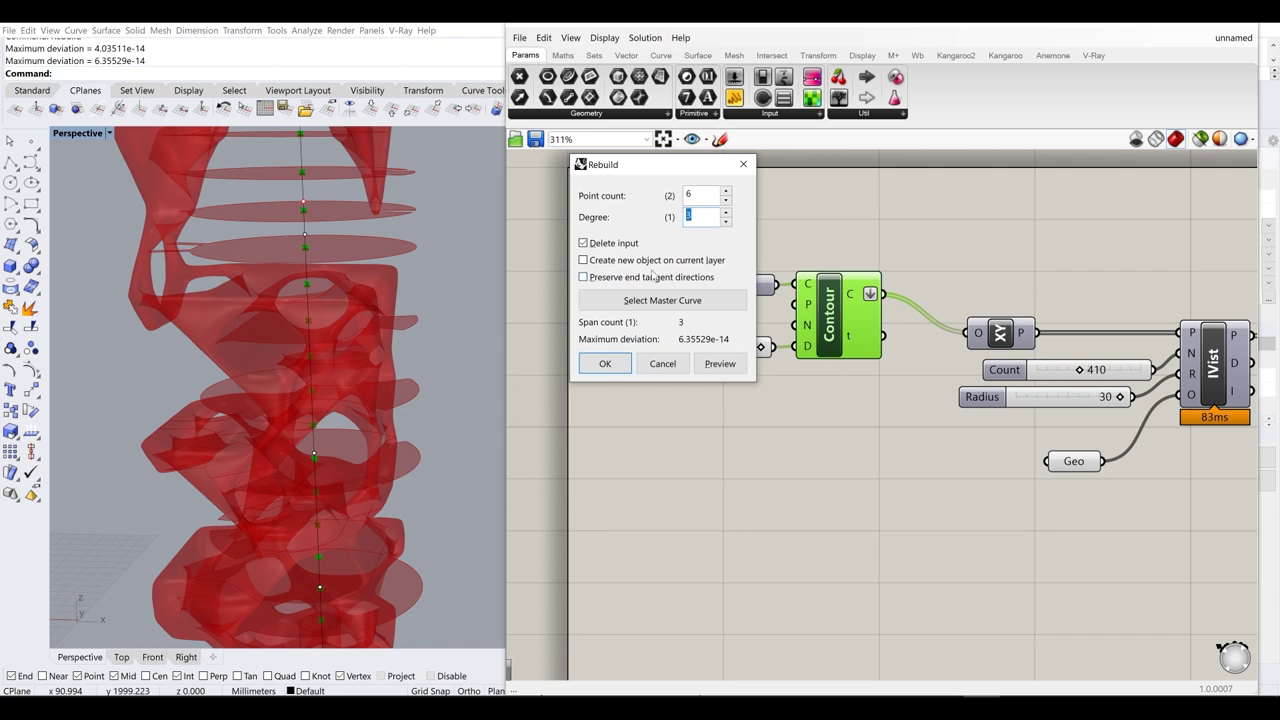
pyautogui.write('1')
pyautogui.click(688, 194)
pyautogui.click(611, 368)
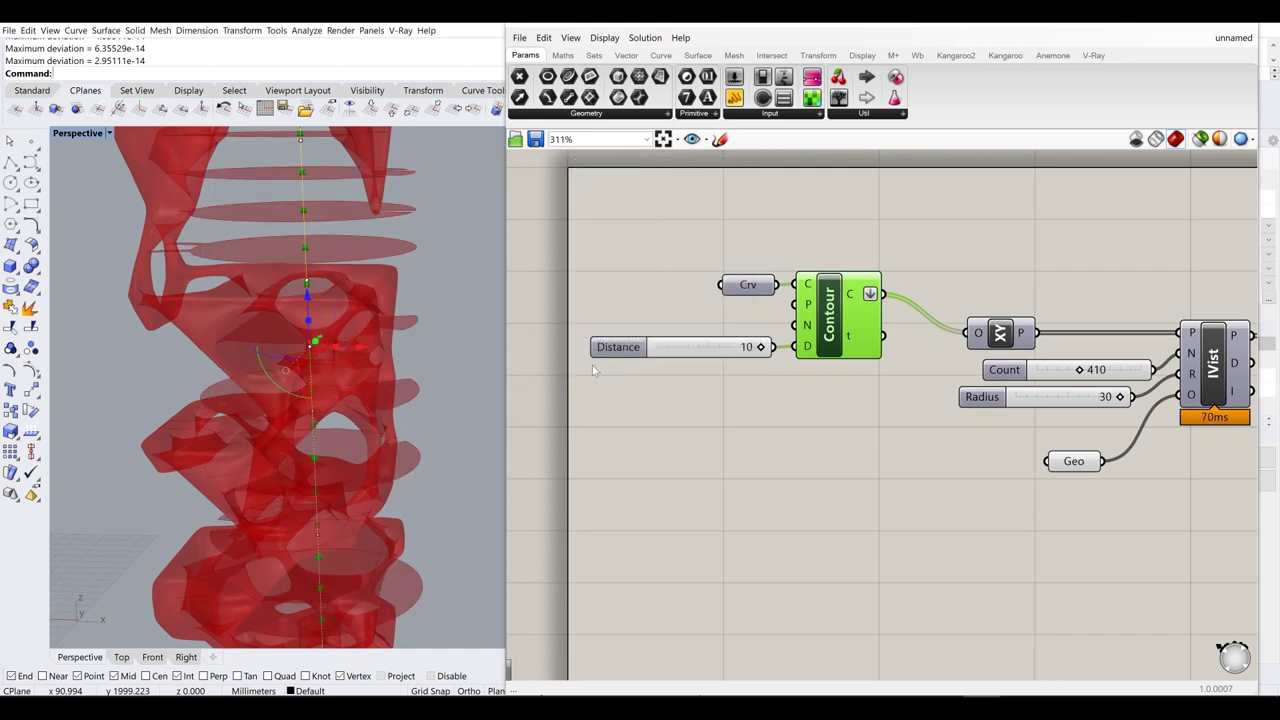
pyautogui.scroll(-4, 383, 235)
pyautogui.moveTo(383, 236); pyautogui.dragTo(400, 242, button='right')
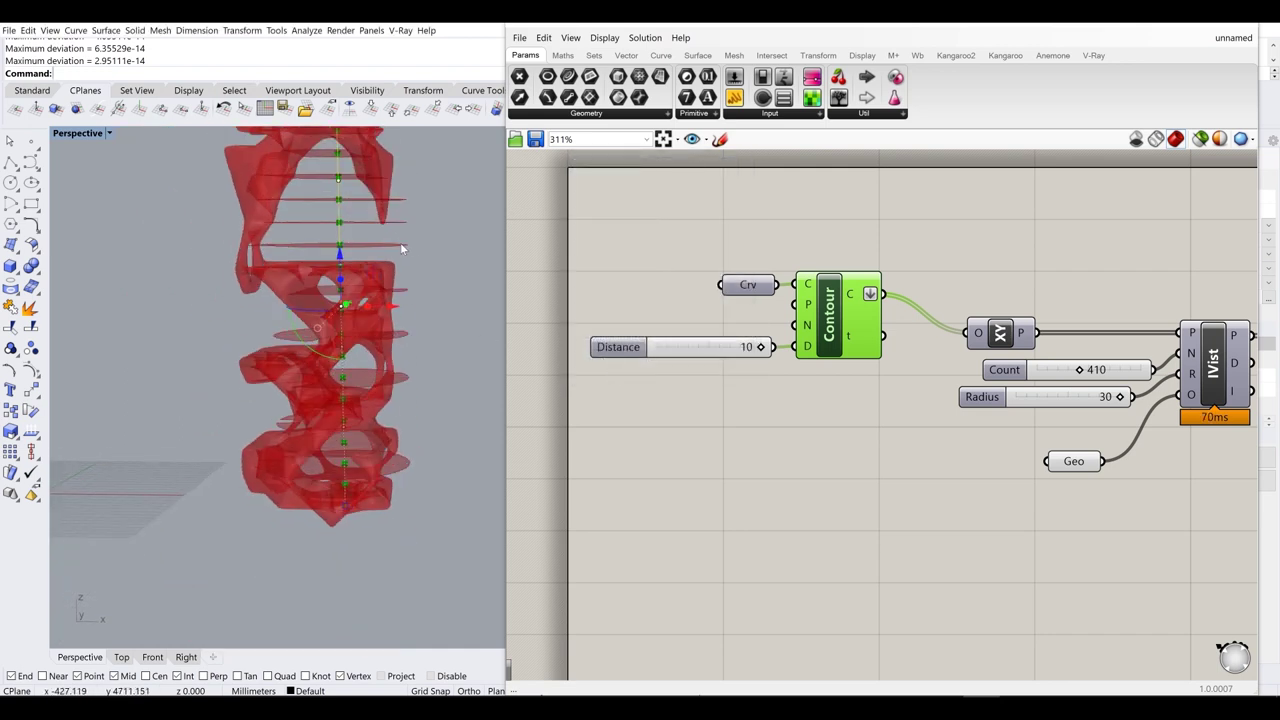
pyautogui.click(424, 228)
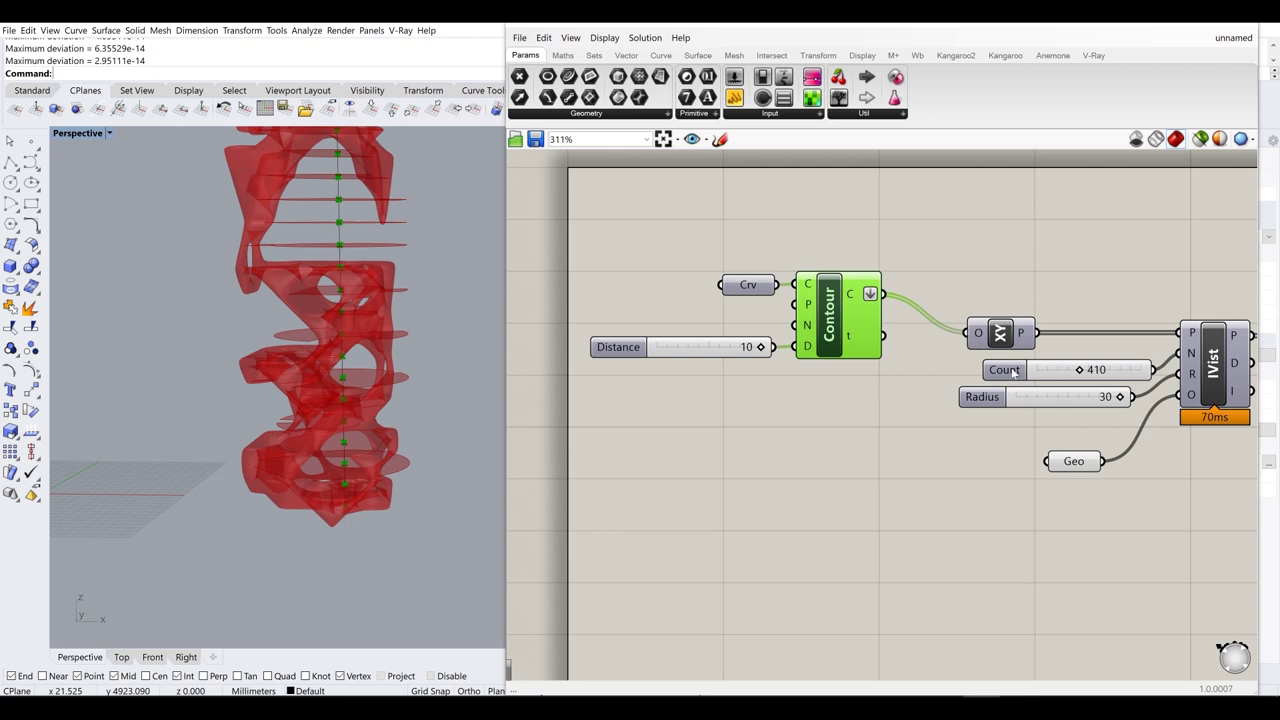
# - Hide the previews of the Boundary Surfaces and Contour components
pyautogui.moveTo(1010, 372); pyautogui.dragTo(916, 360, button='right')
pyautogui.moveTo(906, 340); pyautogui.dragTo(834, 273, button='right')
pyautogui.scroll(-6, 771, 309)
pyautogui.scroll(3, 1052, 325)
pyautogui.click(1050, 323)
pyautogui.middleClick(1050, 322)
pyautogui.click(1098, 280)
pyautogui.click(1108, 277)
pyautogui.click(695, 299)
pyautogui.middleClick(695, 301)
pyautogui.click(742, 254)
pyautogui.click(797, 249)
# - Reposition the axis curve's second-lowest control point horizontally in two directions within the tower
pyautogui.moveTo(440, 232); pyautogui.dragTo(360, 233, button='right')
pyautogui.keyDown('shift'); pyautogui.moveTo(356, 318); pyautogui.dragTo(380, 197, button='right'); pyautogui.keyUp('shift')
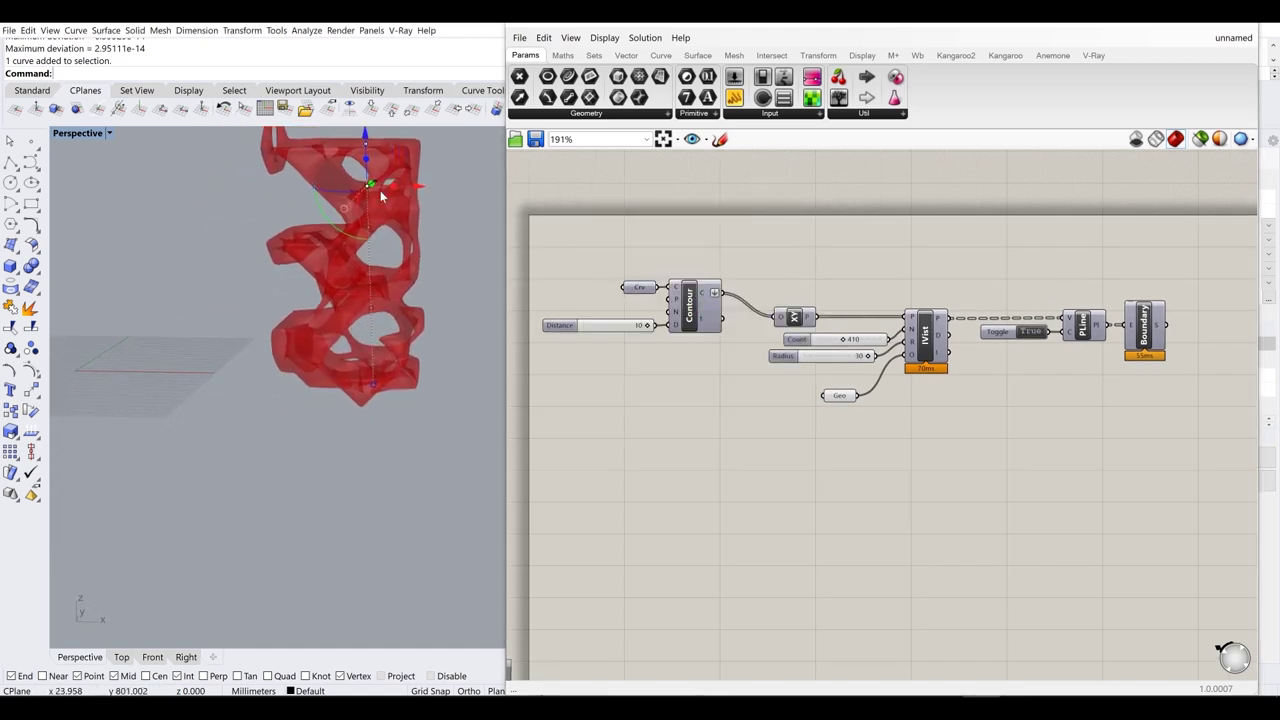
pyautogui.scroll(5, 377, 331)
pyautogui.moveTo(377, 331); pyautogui.dragTo(375, 309, button='right')
pyautogui.moveTo(248, 217); pyautogui.dragTo(438, 288)
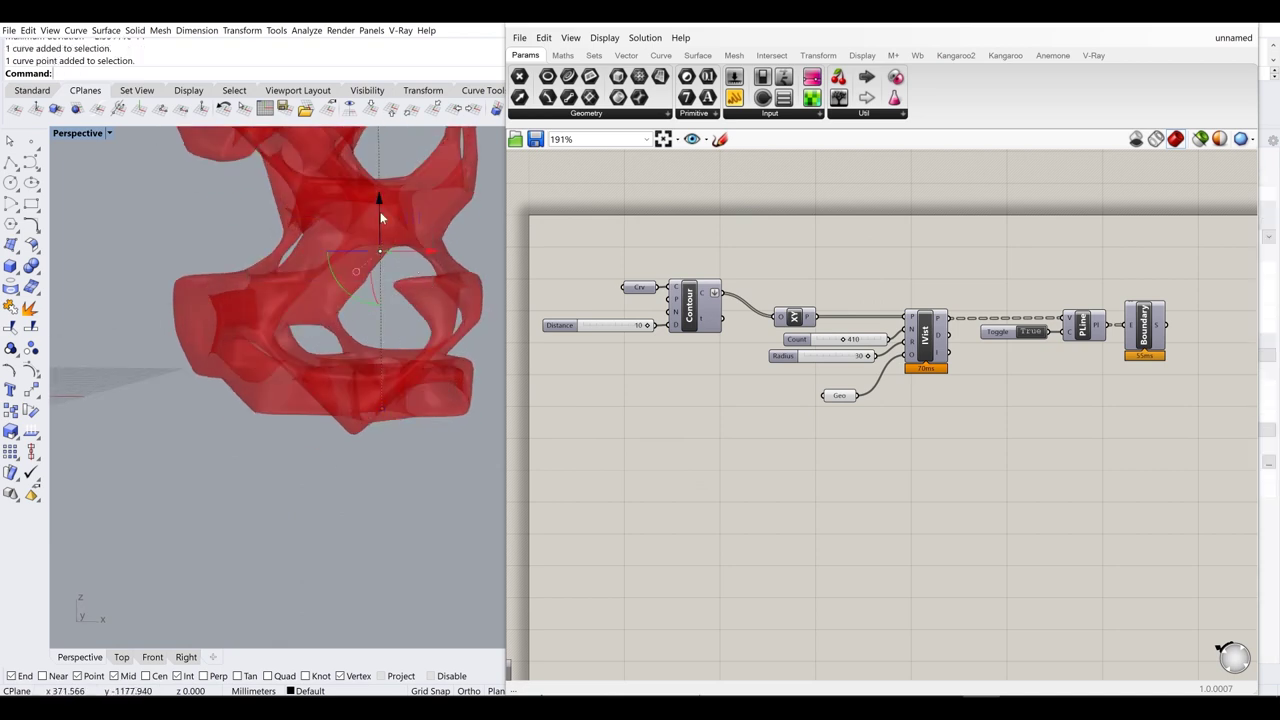
pyautogui.click(383, 285)
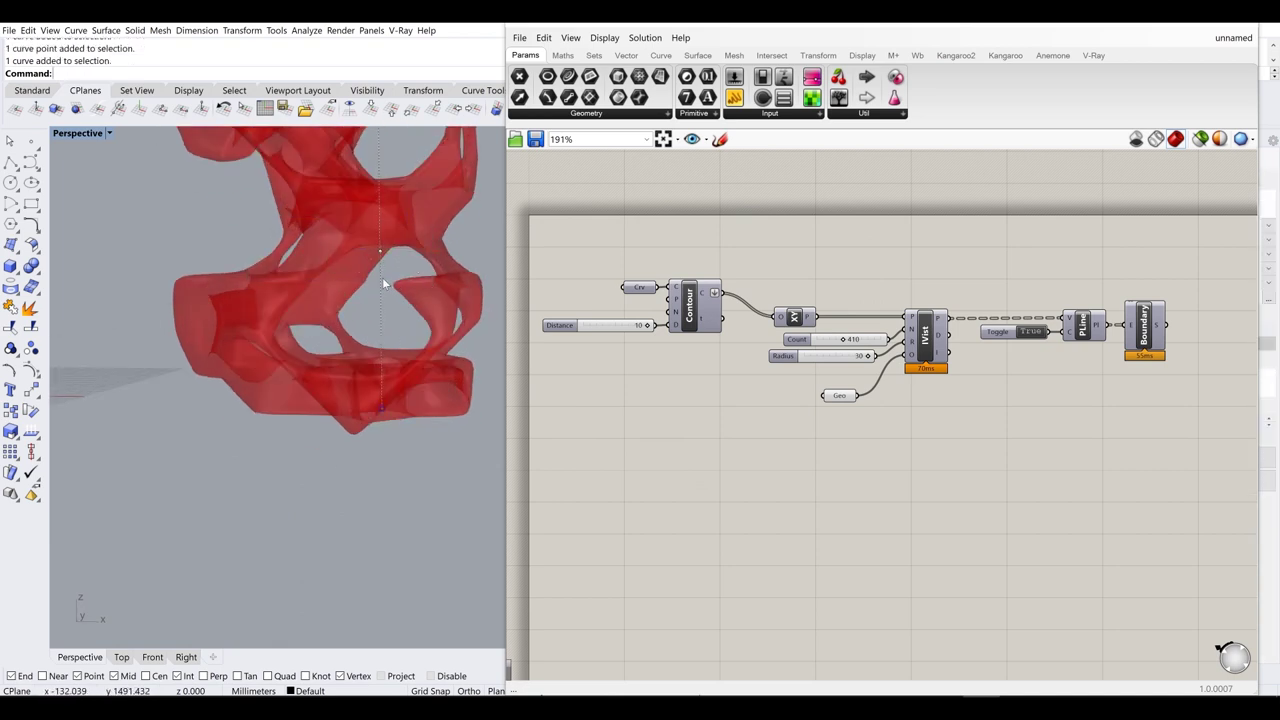
pyautogui.click(380, 252)
pyautogui.moveTo(433, 255); pyautogui.dragTo(388, 257)
pyautogui.moveTo(335, 208); pyautogui.dragTo(342, 239)
# - Raise the axis curve's bottom control point inside the tower and shift it horizontally
pyautogui.moveTo(366, 290); pyautogui.dragTo(413, 287, button='right')
pyautogui.scroll(3, 411, 290)
pyautogui.click(377, 409)
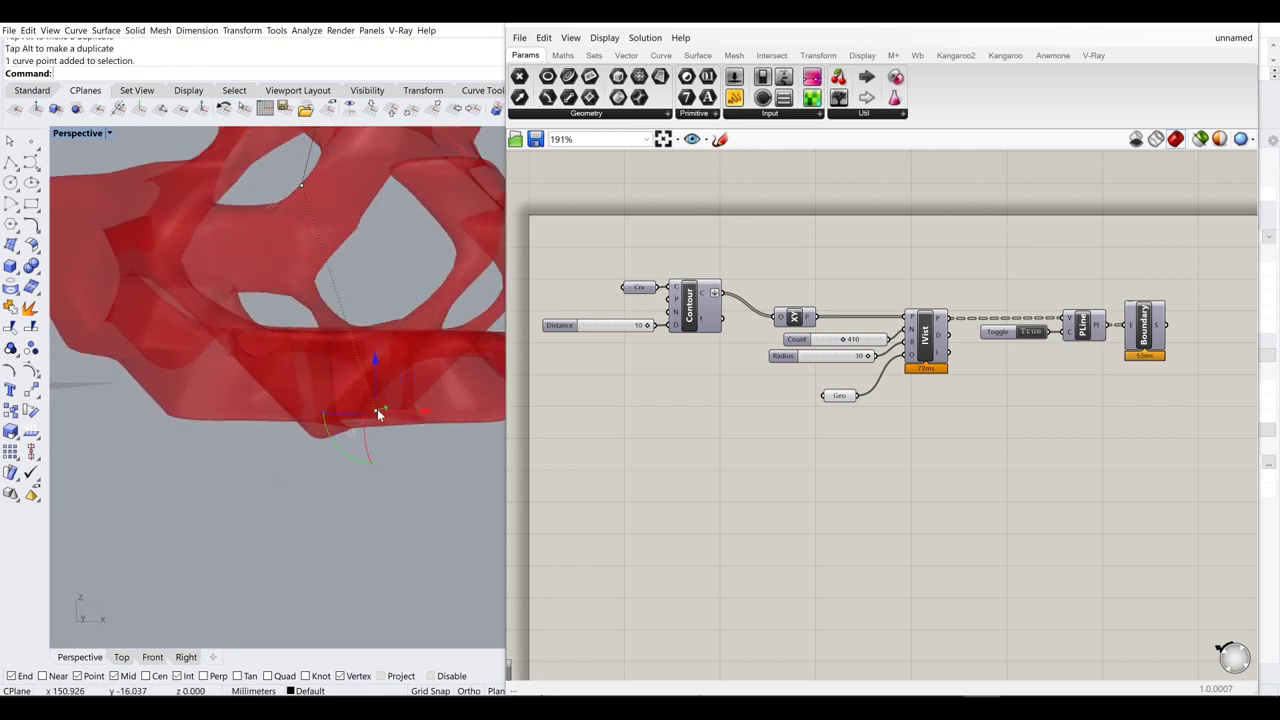
pyautogui.moveTo(376, 362); pyautogui.dragTo(376, 277)
pyautogui.moveTo(418, 323); pyautogui.dragTo(388, 324)
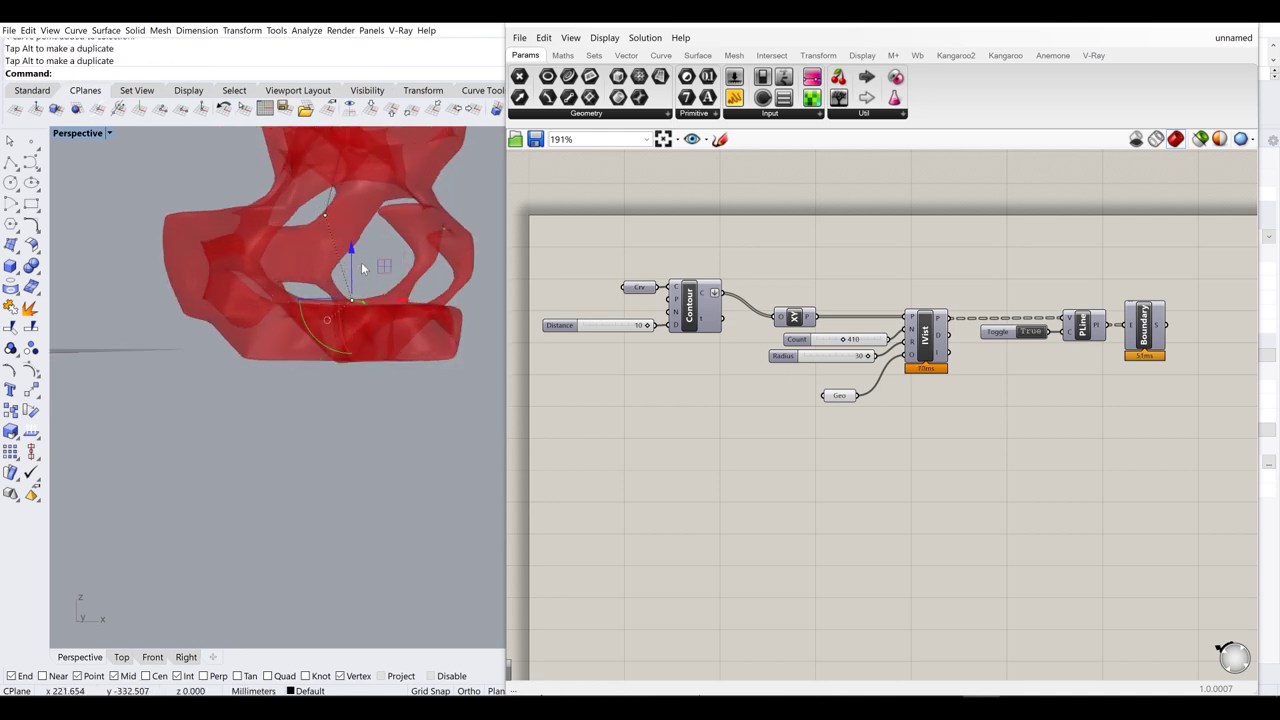
pyautogui.moveTo(346, 275); pyautogui.dragTo(355, 204)
pyautogui.moveTo(356, 210); pyautogui.dragTo(398, 266, button='right')
# - Reposition the axis curve's second- and third-lowest control points within the tower
pyautogui.click(329, 281)
pyautogui.moveTo(407, 249); pyautogui.dragTo(364, 203)
pyautogui.scroll(-7, 373, 205)
pyautogui.moveTo(374, 206); pyautogui.dragTo(263, 315, button='right')
pyautogui.scroll(7, 325, 250)
pyautogui.moveTo(327, 285); pyautogui.dragTo(352, 321, button='right')
pyautogui.click(436, 360)
pyautogui.keyDown('shift'); pyautogui.moveTo(442, 364); pyautogui.dragTo(372, 354, button='right'); pyautogui.keyUp('shift')
pyautogui.click(355, 345)
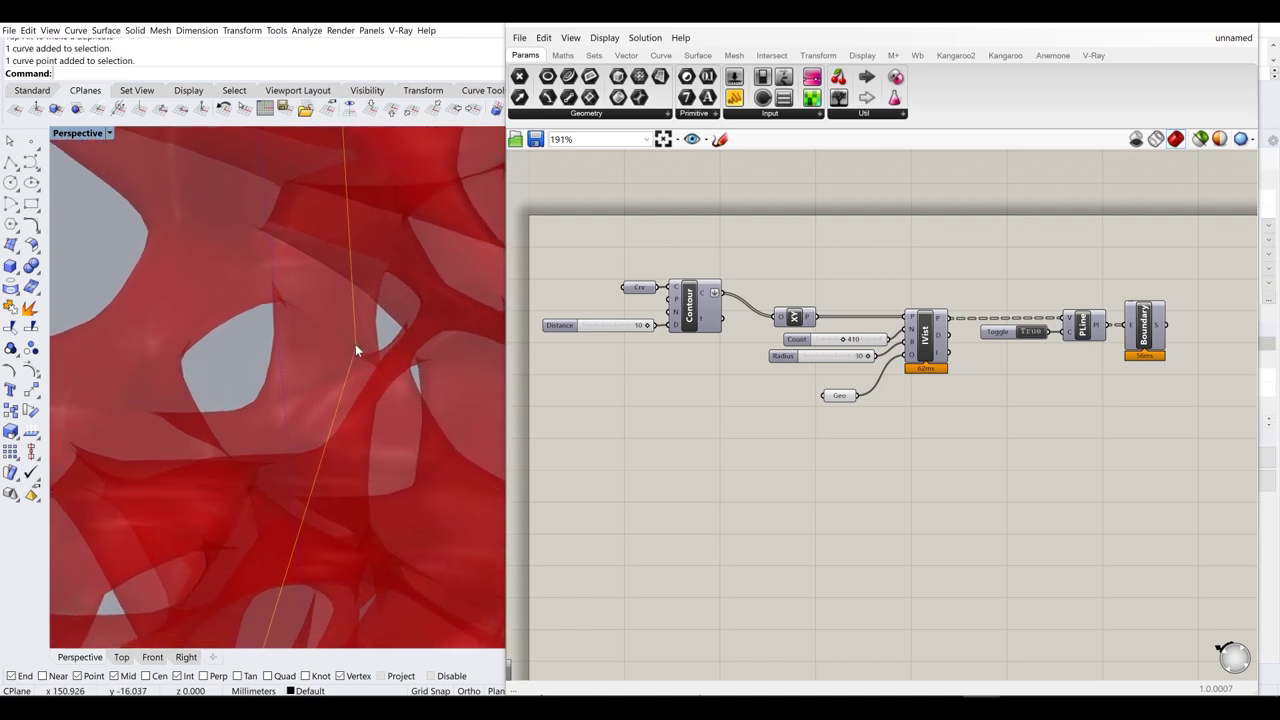
pyautogui.moveTo(398, 339); pyautogui.dragTo(447, 319)
# - Shift the axis curve's second-highest control point horizontally toward one side of the tower
pyautogui.moveTo(447, 319); pyautogui.dragTo(335, 423, button='right')
pyautogui.moveTo(221, 293); pyautogui.dragTo(349, 490, button='right')
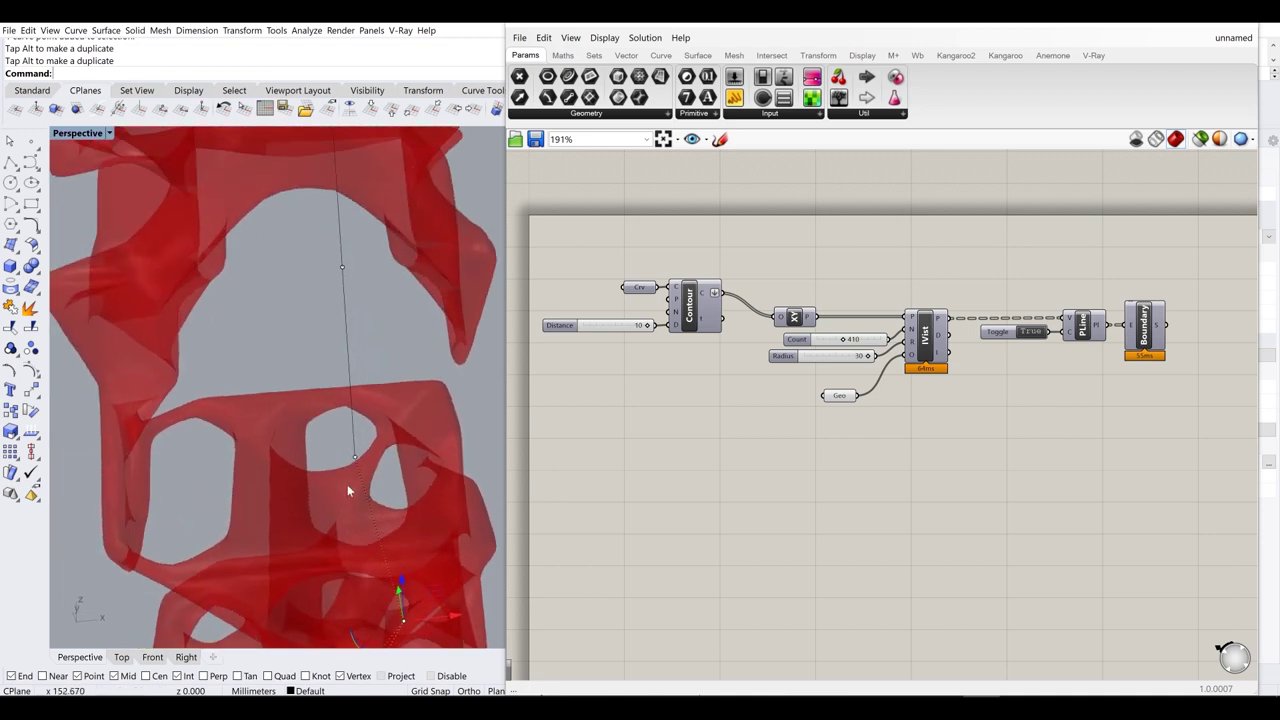
pyautogui.scroll(6, 363, 309)
pyautogui.click(373, 363)
pyautogui.moveTo(418, 365); pyautogui.dragTo(295, 363)
pyautogui.scroll(-6, 382, 352)
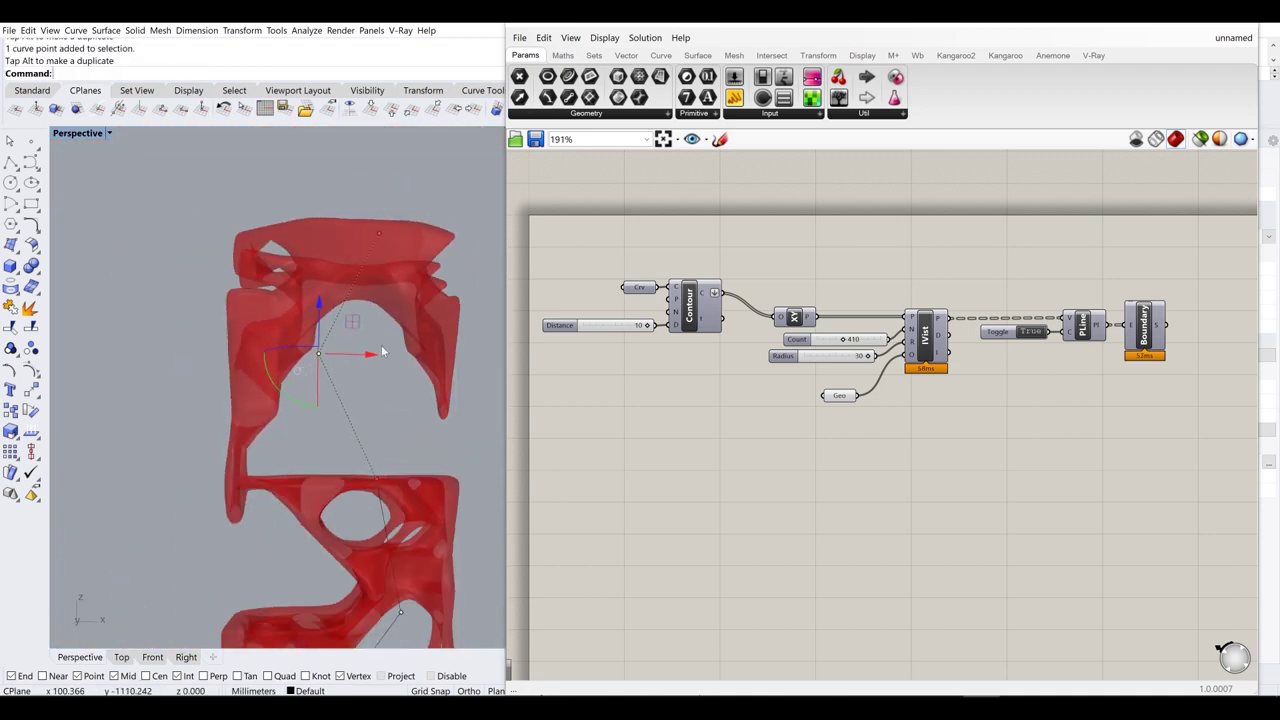
# - Delete the axis curve's topmost control point
pyautogui.click(374, 250)
pyautogui.moveTo(383, 235)
pyautogui.mouseDown(button='right')
pyautogui.moveTo(349, 322)
pyautogui.moveTo(364, 250)
pyautogui.mouseUp(button='right')
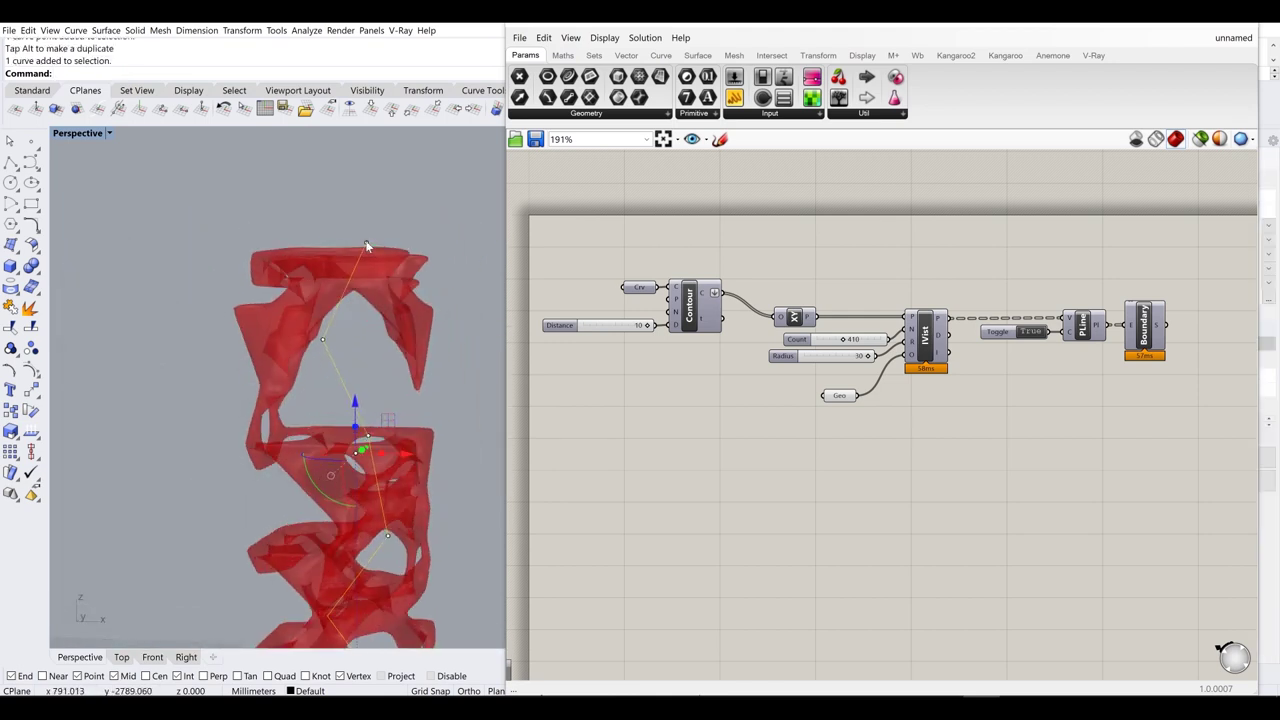
pyautogui.click(366, 246)
pyautogui.moveTo(367, 206); pyautogui.dragTo(365, 261)
pyautogui.moveTo(416, 305); pyautogui.dragTo(405, 310)
pyautogui.moveTo(351, 268); pyautogui.dragTo(360, 328)
pyautogui.press('Delete')
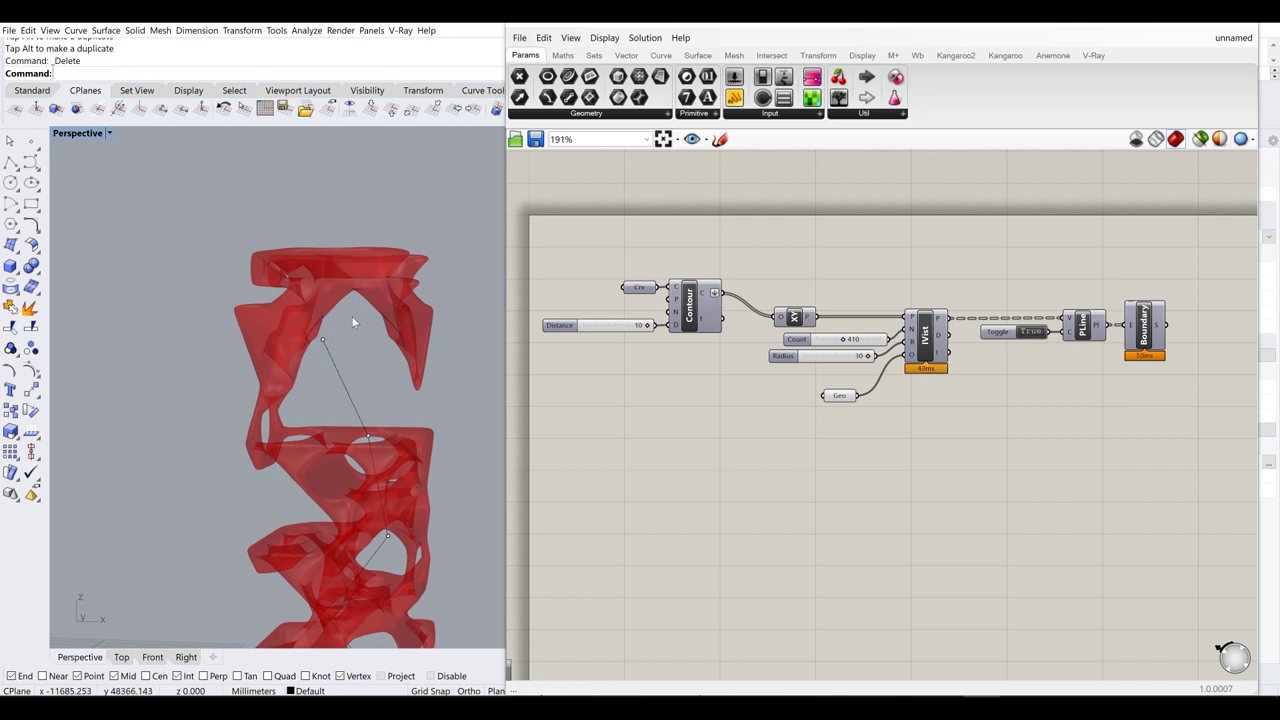
# - Turn on the preview of the Contour component to show its points along the axis curve
pyautogui.moveTo(319, 392); pyautogui.dragTo(337, 328, button='right')
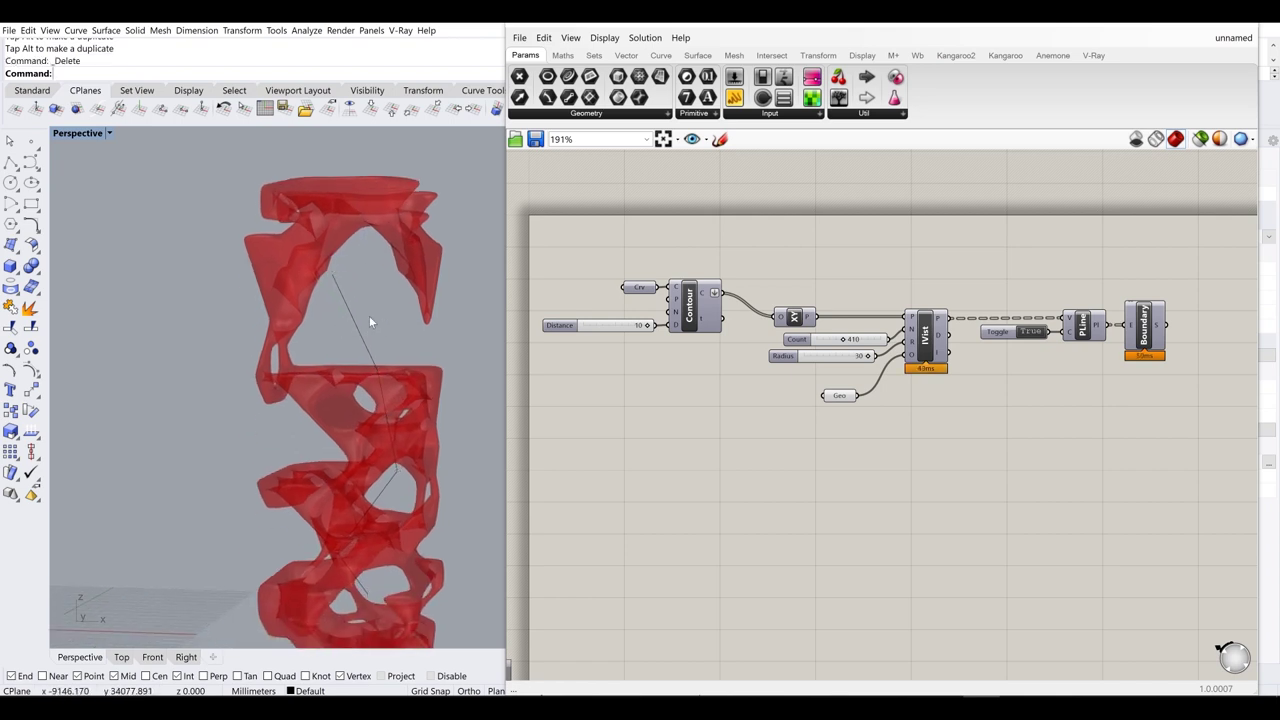
pyautogui.scroll(-8, 369, 319)
pyautogui.scroll(4, 360, 388)
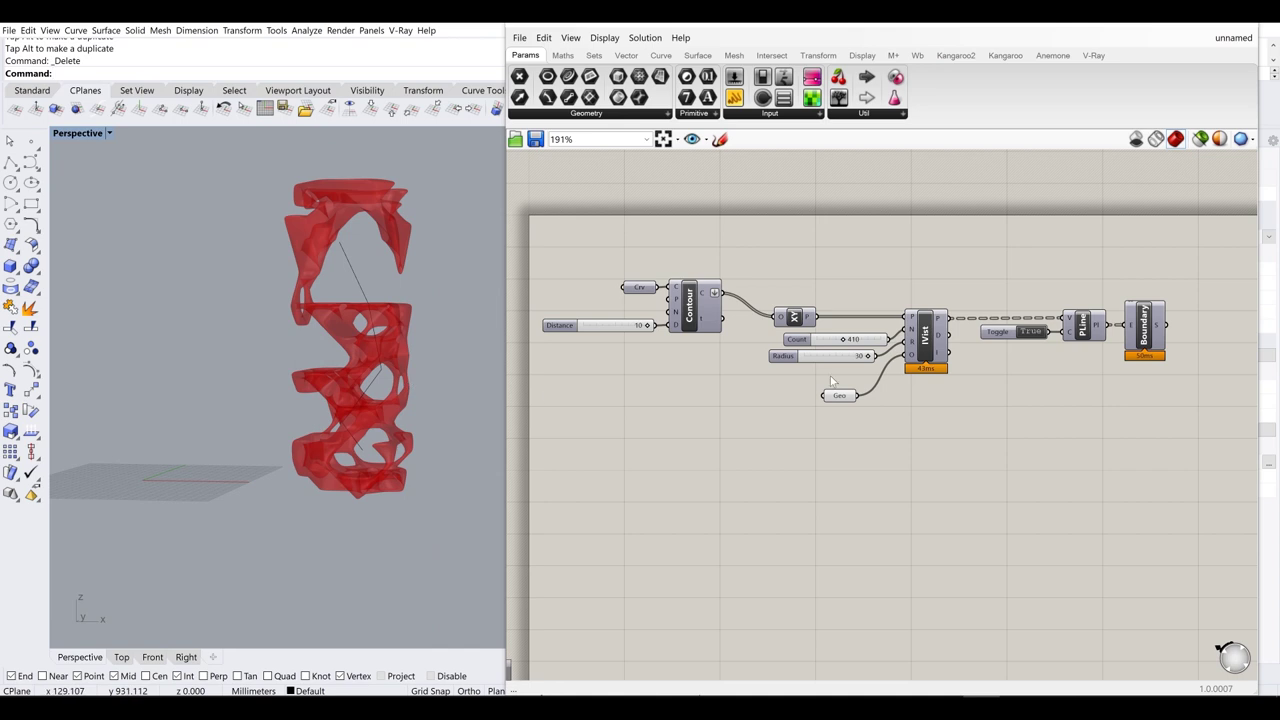
pyautogui.click(690, 304)
pyautogui.middleClick(691, 305)
pyautogui.click(723, 278)
pyautogui.click(787, 249)
pyautogui.moveTo(402, 314); pyautogui.dragTo(380, 450, button='right')
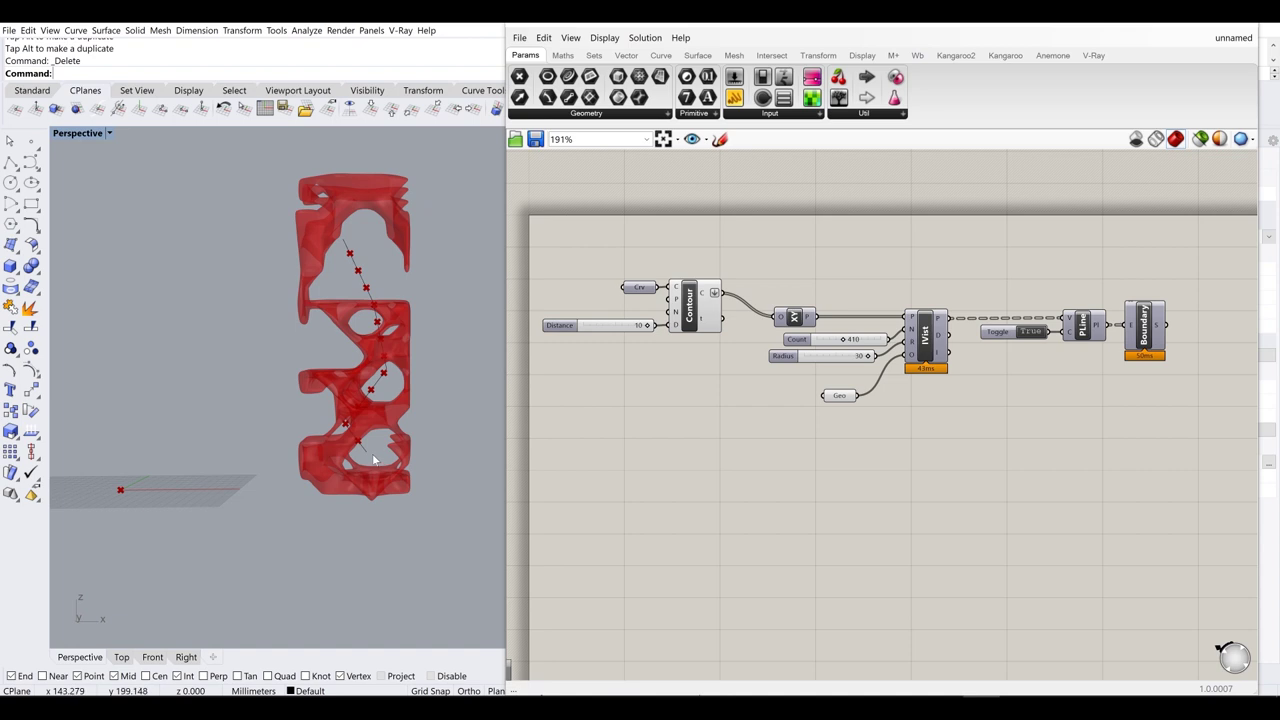
pyautogui.scroll(8, 358, 441)
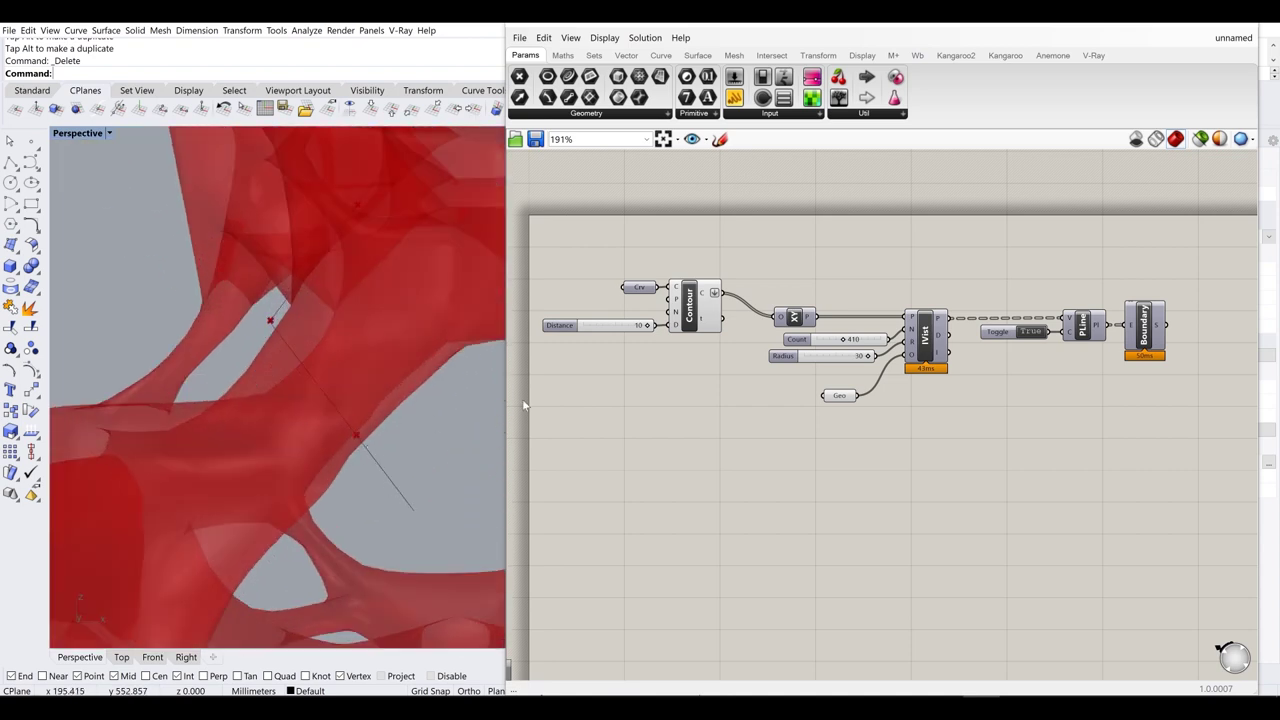
# - Move the Curve parameter away from Contour and examine Contour's start point input and the points near the curve's lower end
pyautogui.moveTo(692, 343); pyautogui.dragTo(852, 387, button='right')
pyautogui.moveTo(797, 334); pyautogui.dragTo(620, 259)
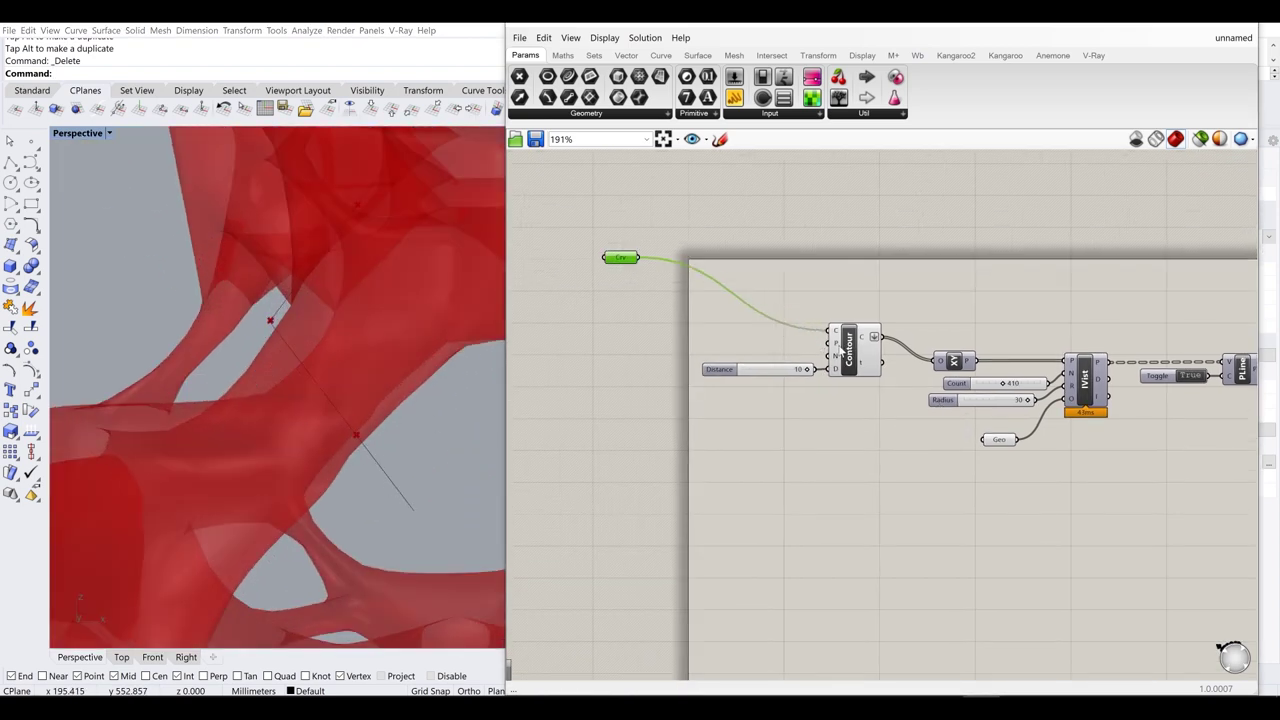
pyautogui.moveTo(837, 347)
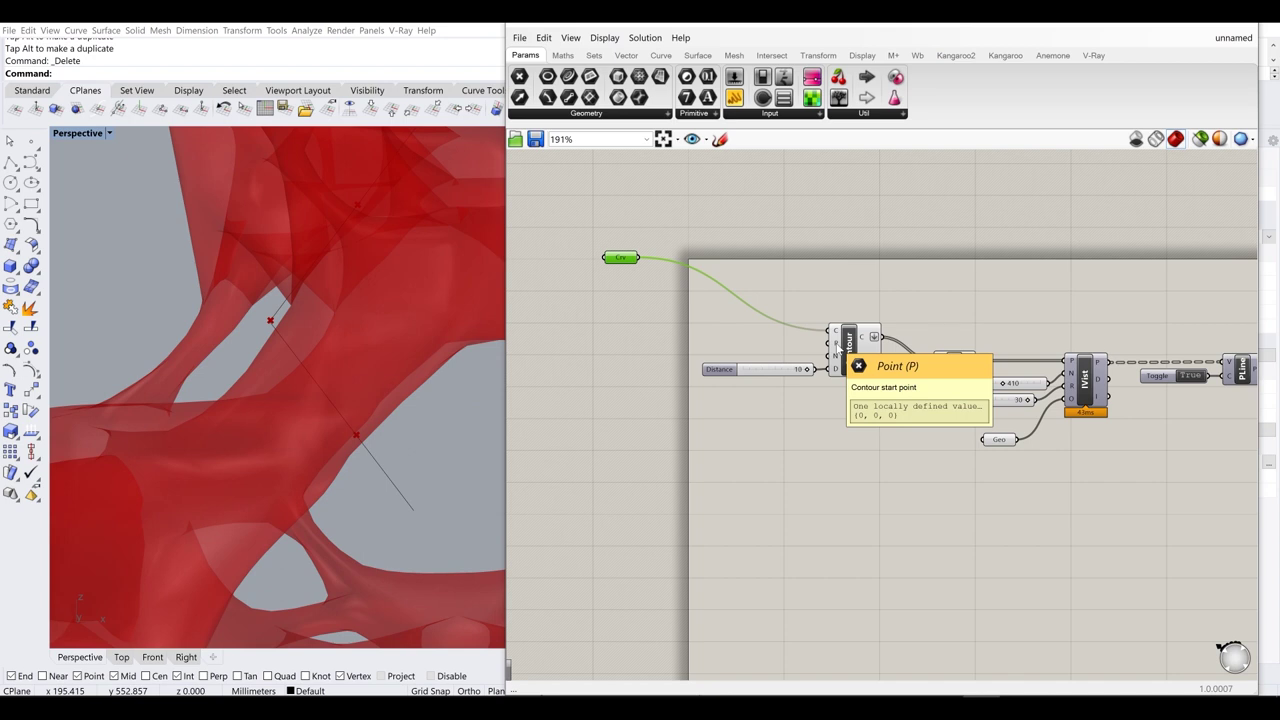
pyautogui.scroll(-14, 312, 361)
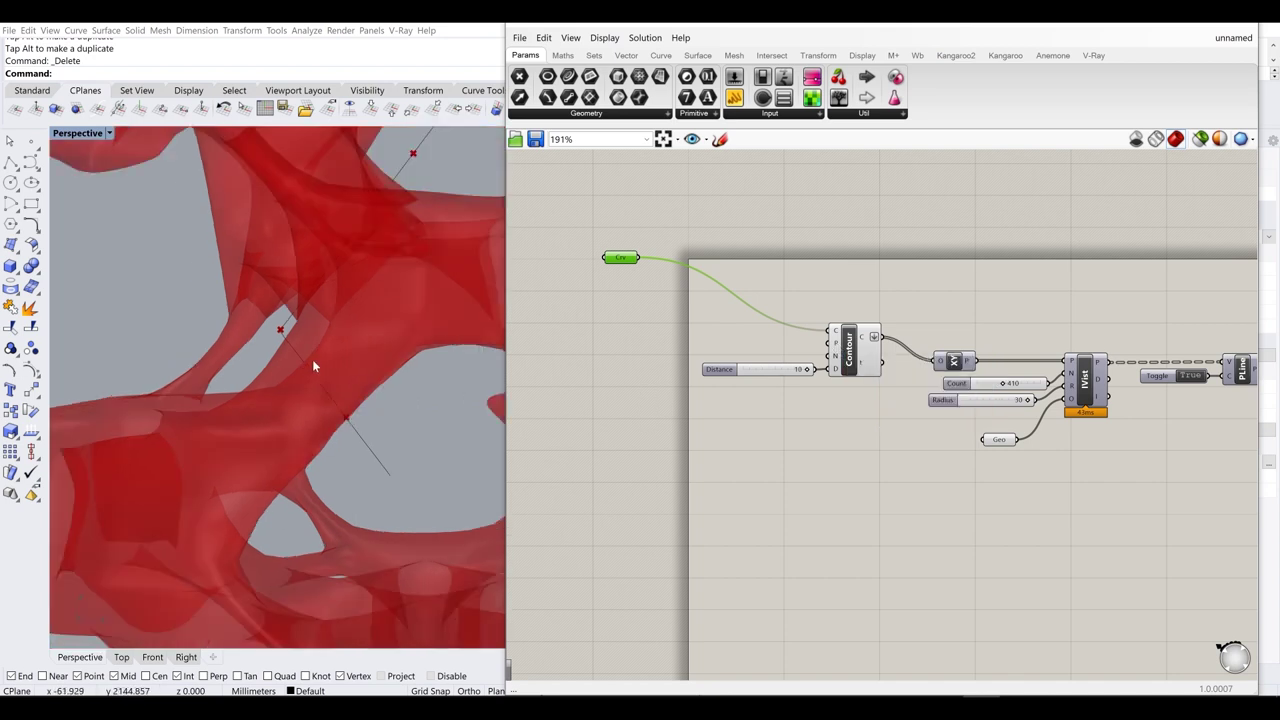
pyautogui.keyDown('shift'); pyautogui.moveTo(150, 448); pyautogui.dragTo(263, 468, button='right'); pyautogui.keyUp('shift')
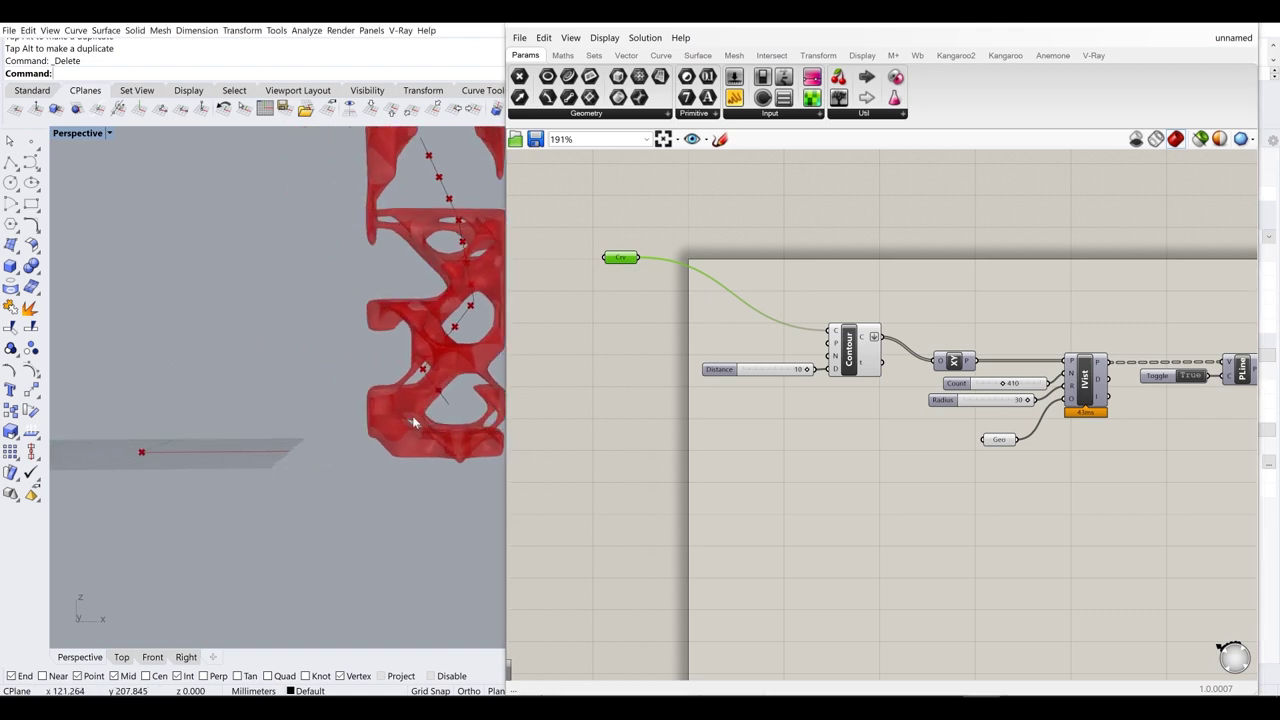
pyautogui.keyDown('shift'); pyautogui.moveTo(382, 362); pyautogui.dragTo(256, 366, button='right'); pyautogui.keyUp('shift')
pyautogui.scroll(8, 306, 405)
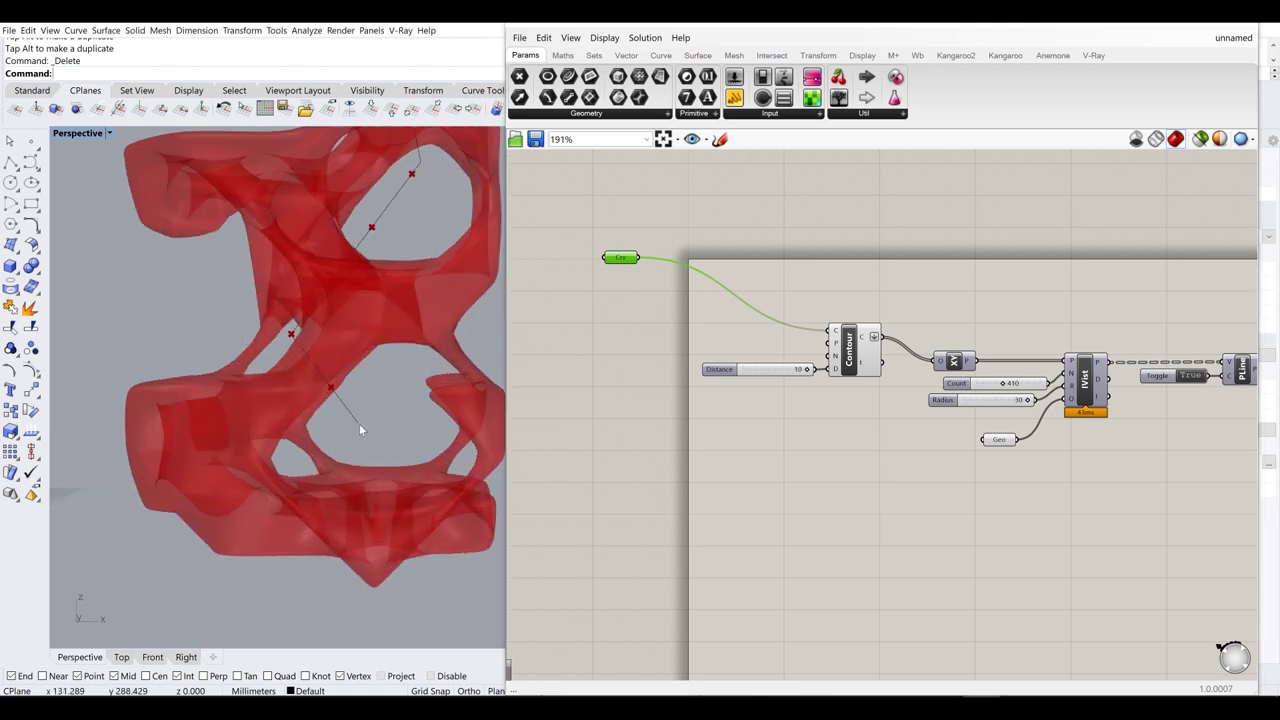
# - Add an End Points component fed by the Curve parameter and wire its Start output into Contour's Point input
pyautogui.doubleClick(694, 212)
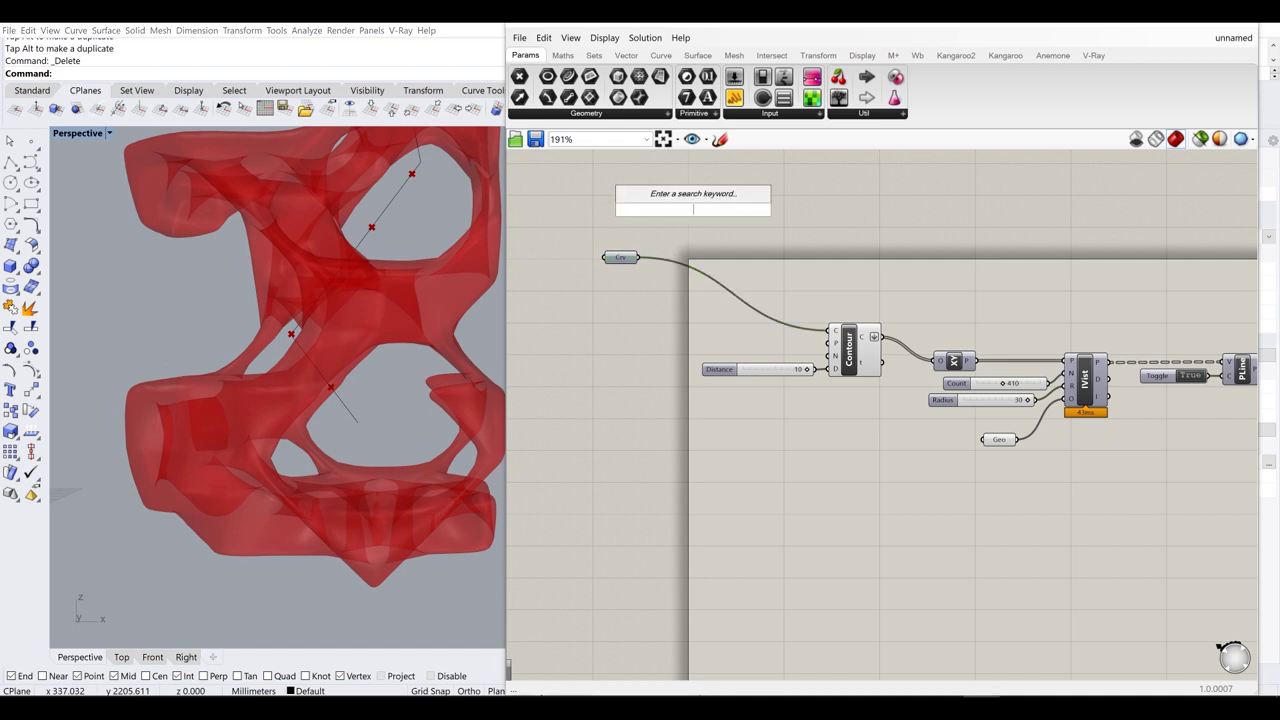
pyautogui.write('curve')
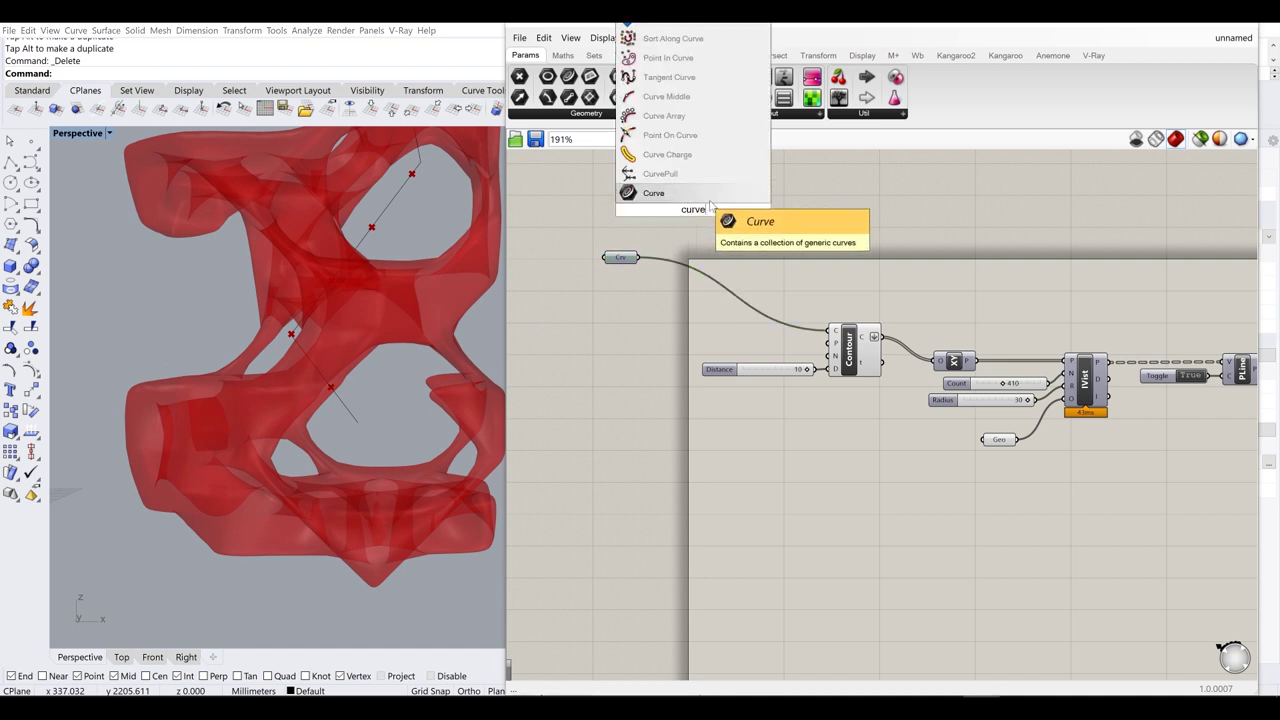
pyautogui.write(' end')
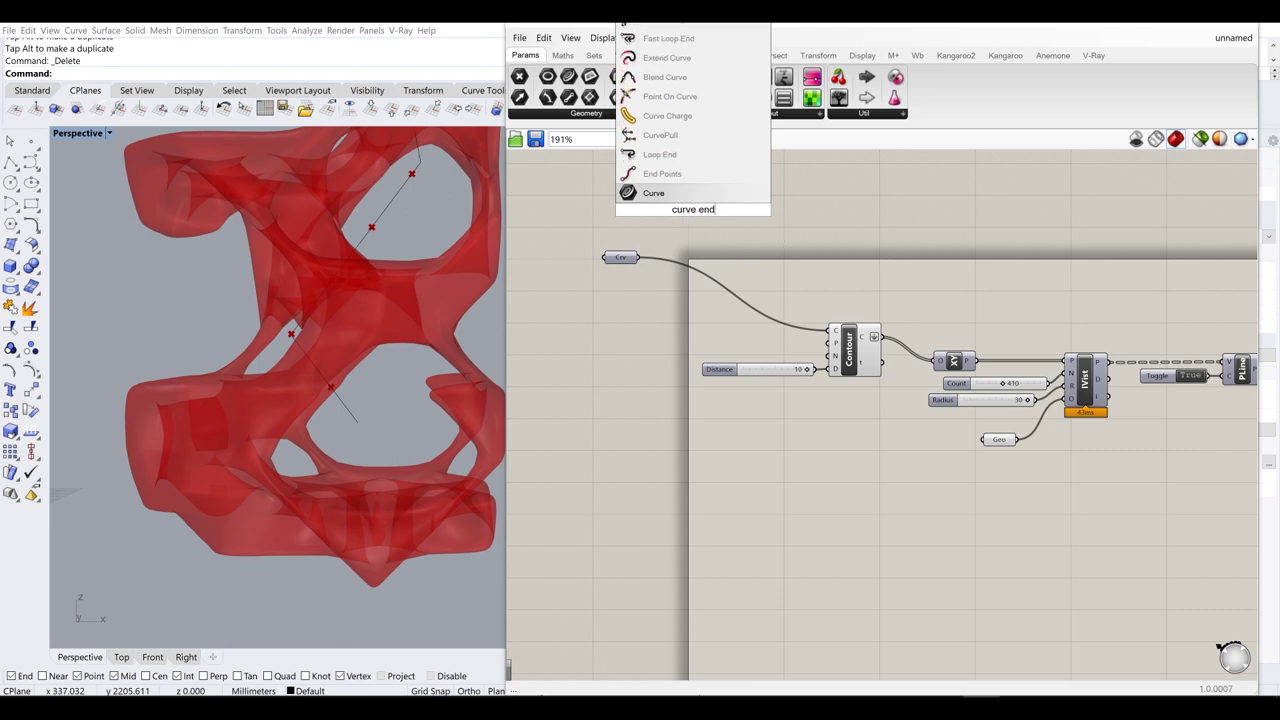
pyautogui.click(662, 173)
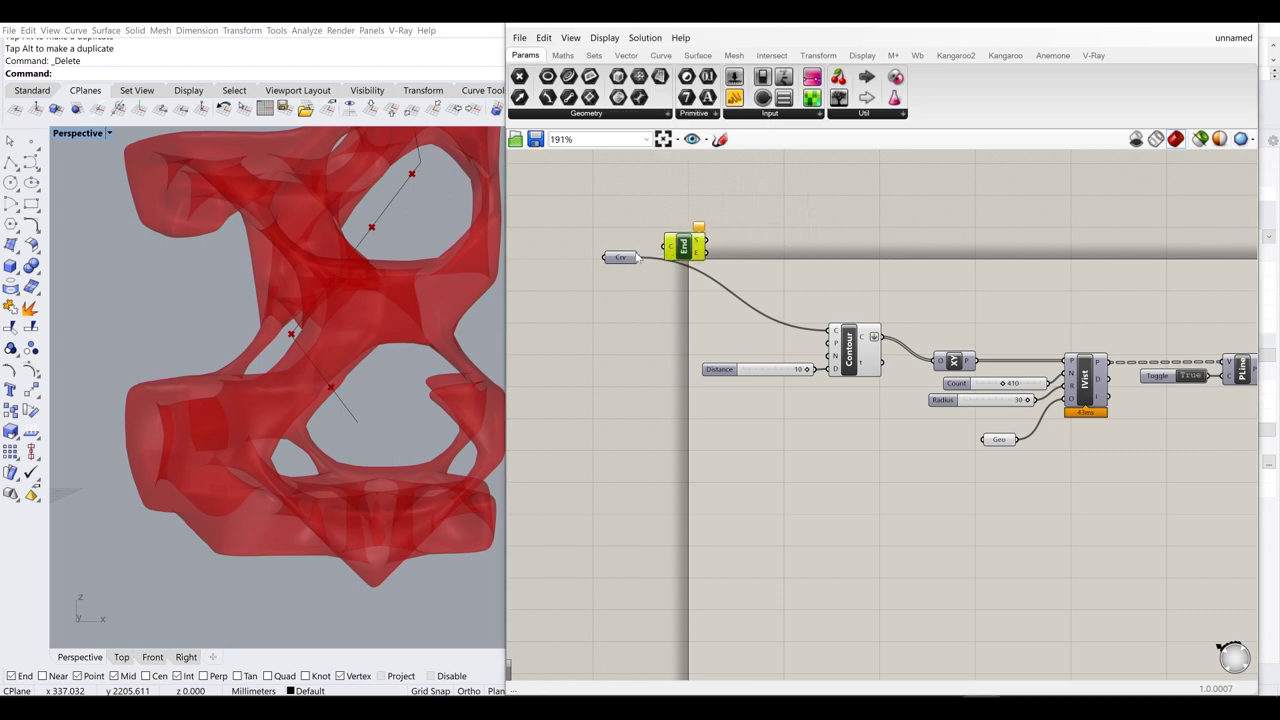
pyautogui.moveTo(688, 249); pyautogui.dragTo(836, 350)
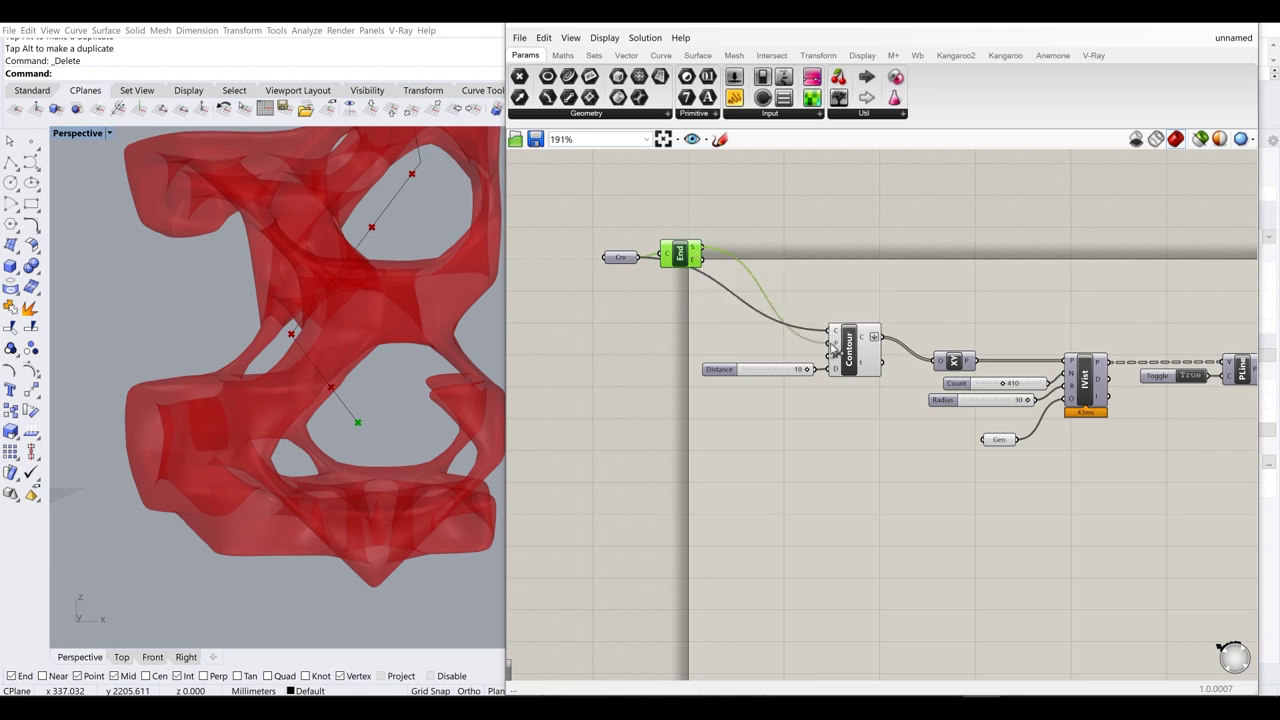
# - Hide the End Points preview and arrange the Curve parameter and End Points compactly beside Contour
pyautogui.moveTo(689, 263); pyautogui.dragTo(702, 338)
pyautogui.middleClick(702, 338)
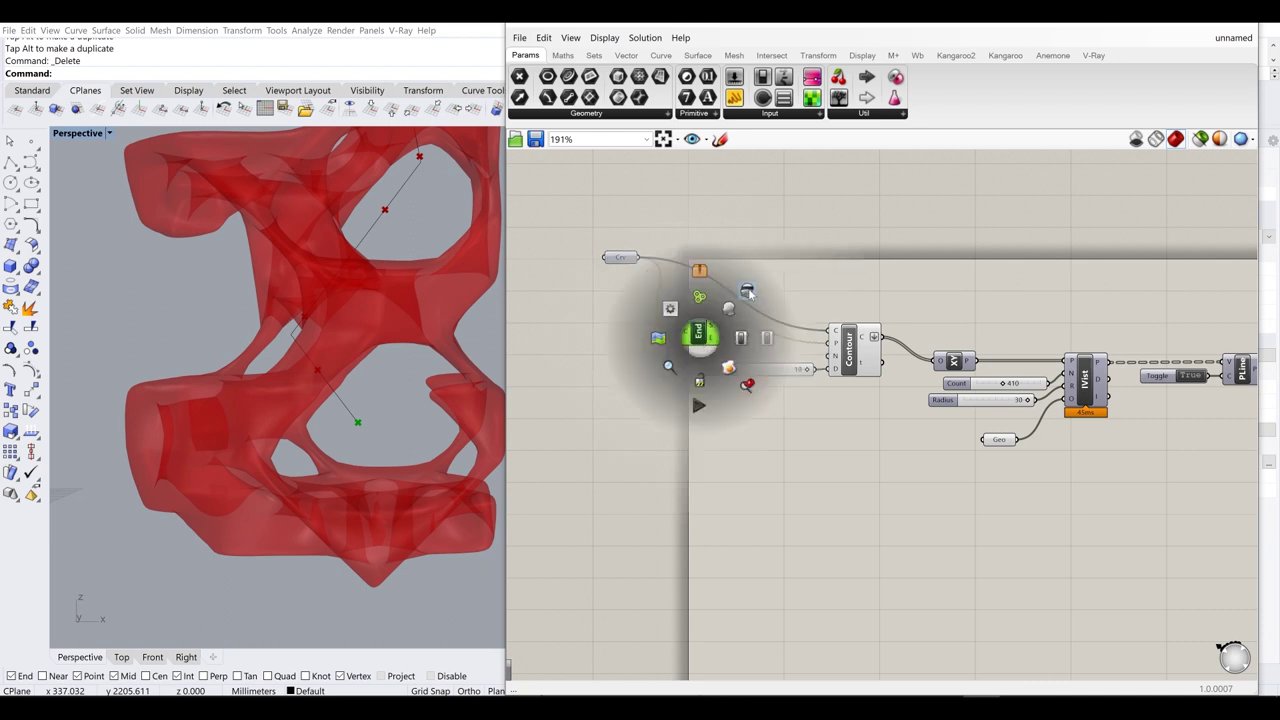
pyautogui.click(592, 332)
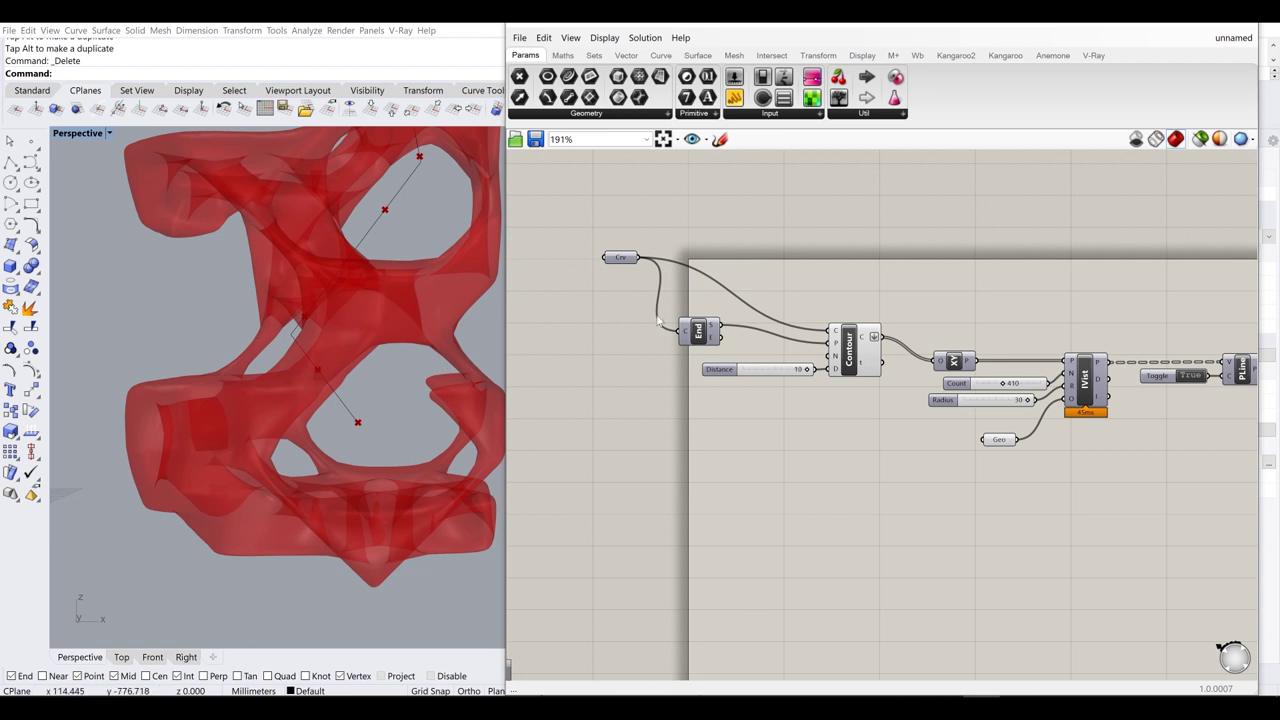
pyautogui.moveTo(622, 258); pyautogui.dragTo(640, 313)
pyautogui.moveTo(749, 269); pyautogui.dragTo(614, 343)
pyautogui.moveTo(697, 332); pyautogui.dragTo(764, 342)
pyautogui.click(745, 257)
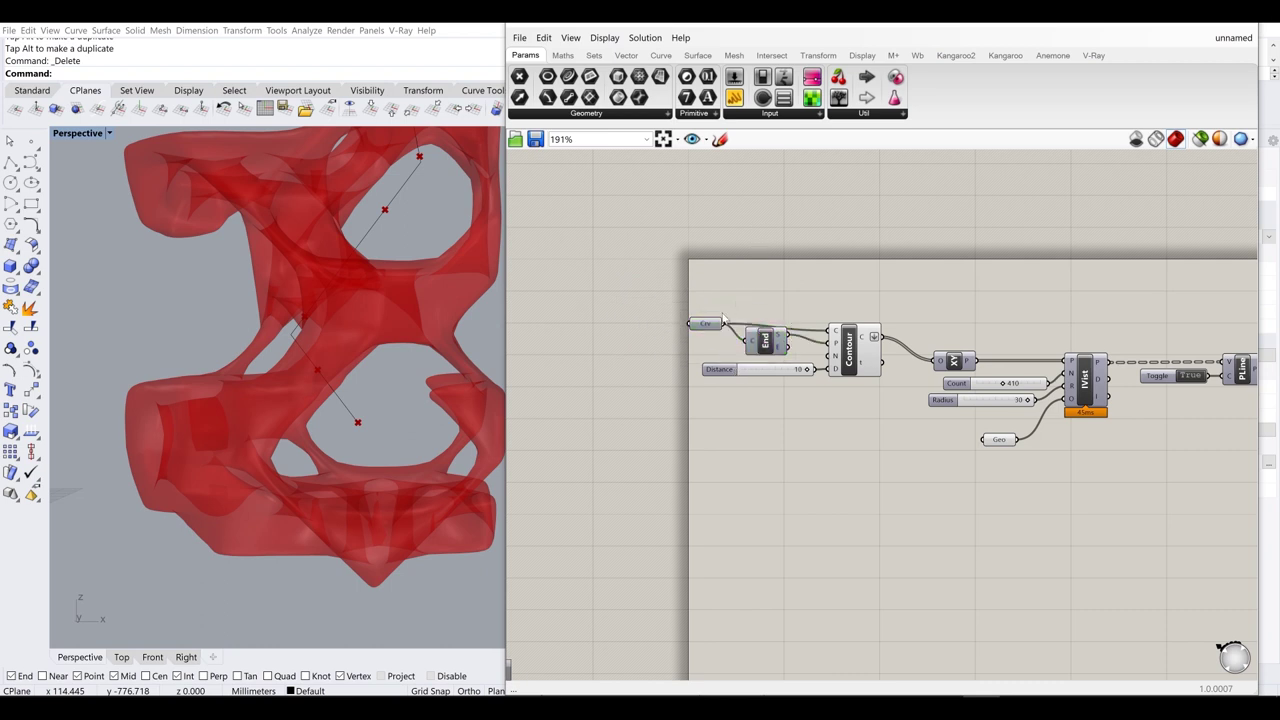
pyautogui.scroll(-3, 832, 367)
pyautogui.moveTo(850, 364); pyautogui.dragTo(755, 355, button='right')
pyautogui.scroll(3, 755, 355)
pyautogui.moveTo(749, 342); pyautogui.dragTo(760, 334)
pyautogui.click(868, 286)
# - Turn on the preview of the Boundary Surfaces component
pyautogui.scroll(-3, 896, 291)
pyautogui.moveTo(1108, 350); pyautogui.dragTo(944, 328, button='right')
pyautogui.scroll(3, 946, 326)
pyautogui.click(905, 301)
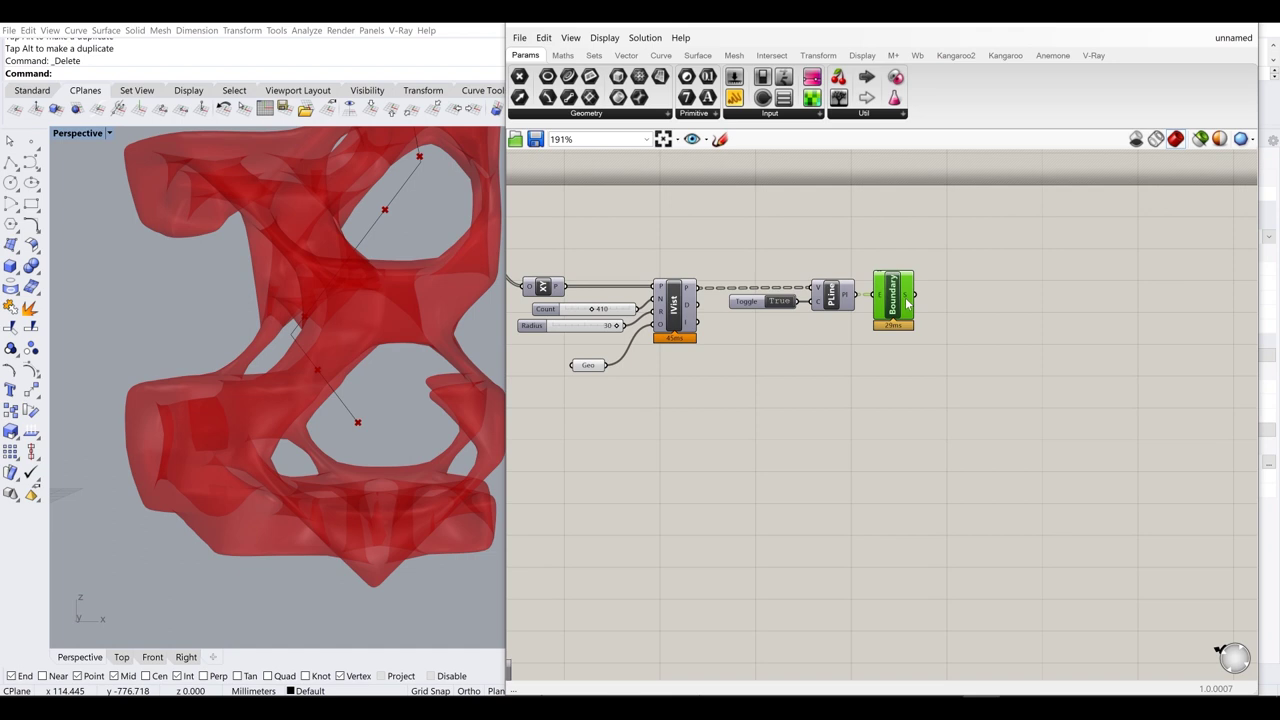
pyautogui.scroll(1, 905, 300)
pyautogui.middleClick(905, 298)
pyautogui.click(935, 270)
pyautogui.click(800, 365)
# - Hide the preview of the Geometry parameter holding the tower mesh so the visibility surfaces stand alone
pyautogui.moveTo(670, 361); pyautogui.dragTo(846, 350, button='right')
pyautogui.click(700, 364)
pyautogui.middleClick(703, 361)
pyautogui.click(752, 314)
pyautogui.click(843, 386)
pyautogui.moveTo(325, 262); pyautogui.dragTo(320, 397, button='right')
pyautogui.scroll(-5, 306, 318)
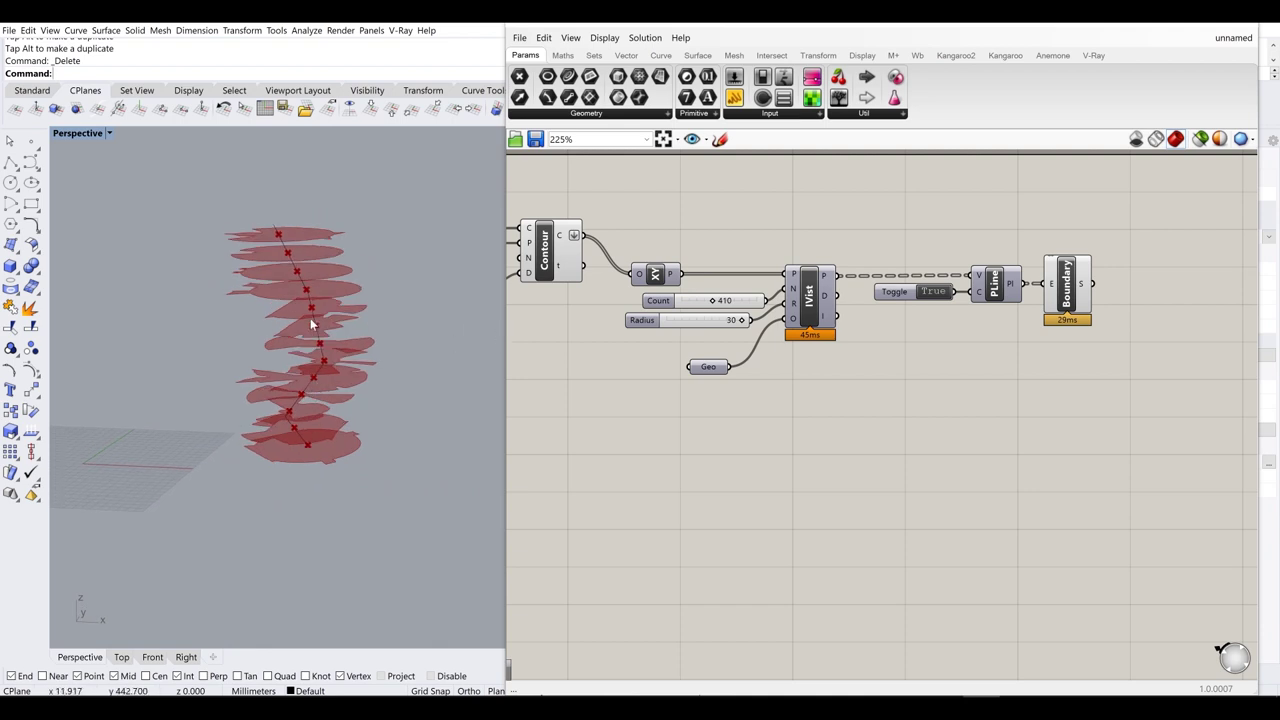
# - Hide the preview of the Contour component
pyautogui.scroll(3, 312, 325)
pyautogui.moveTo(580, 257); pyautogui.dragTo(680, 259, button='right')
pyautogui.click(659, 256)
pyautogui.middleClick(657, 256)
pyautogui.click(704, 216)
pyautogui.click(862, 412)
# - Add a Custom Preview component below IsoVist and feed it the tower mesh from the Geometry parameter
pyautogui.moveTo(896, 402); pyautogui.dragTo(869, 346, button='right')
pyautogui.doubleClick(869, 346)
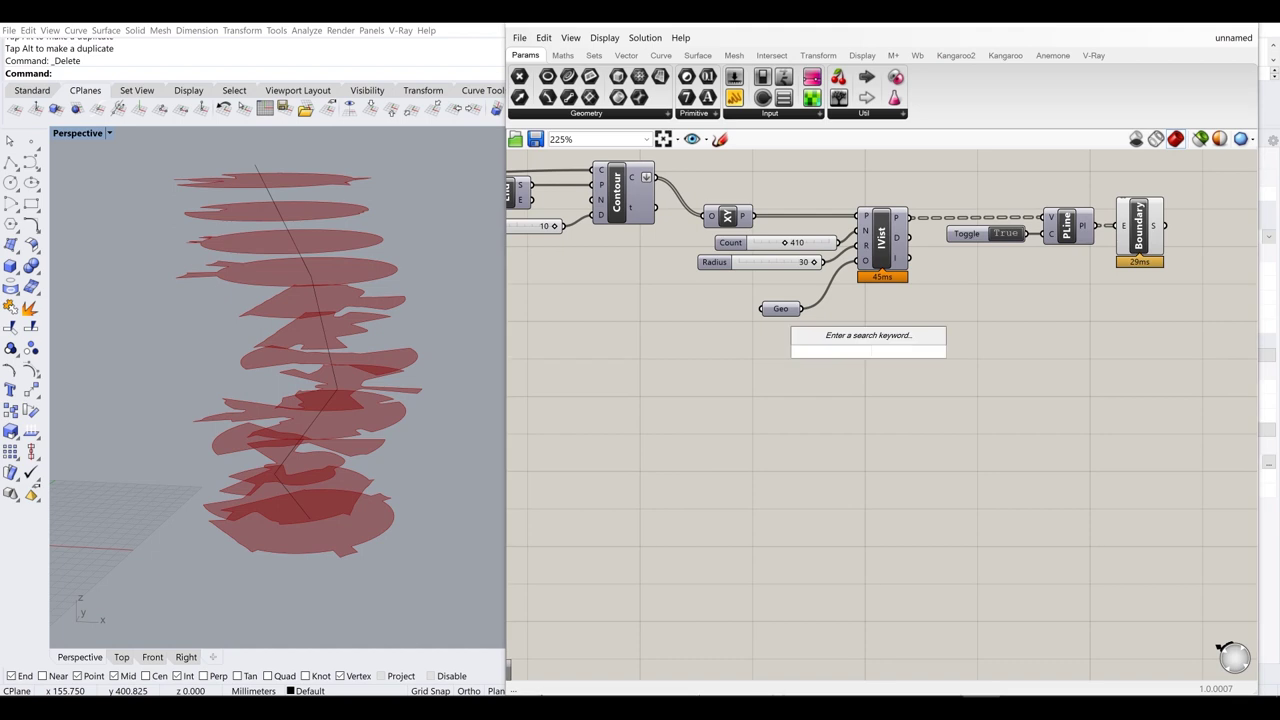
pyautogui.write('cust')
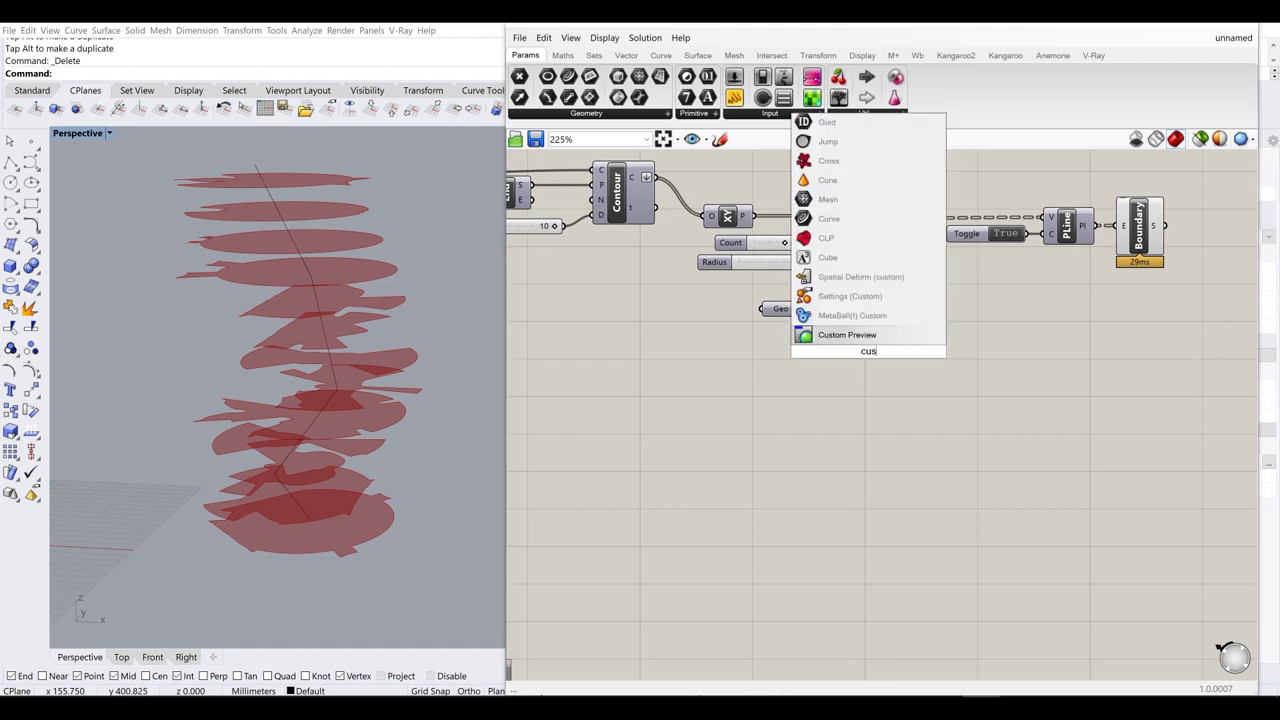
pyautogui.press('Return')
pyautogui.moveTo(872, 355); pyautogui.dragTo(879, 367)
pyautogui.click(922, 399)
# - Add a second Custom Preview component and connect the Boundary Surfaces output to its Geometry input
pyautogui.moveTo(922, 399); pyautogui.dragTo(740, 408, button='right')
pyautogui.moveTo(1004, 340); pyautogui.dragTo(905, 422, button='right')
pyautogui.doubleClick(905, 420)
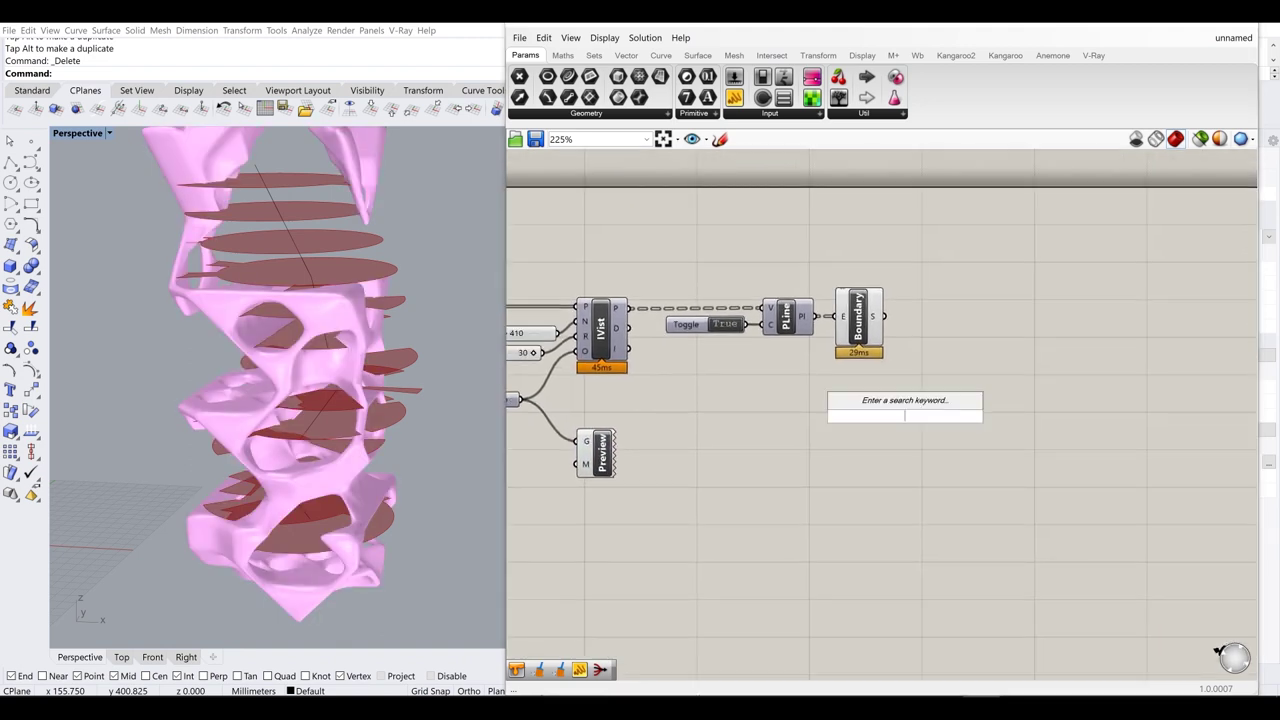
pyautogui.write('s')
pyautogui.press('BackSpace')
pyautogui.write('cust')
pyautogui.click(902, 397)
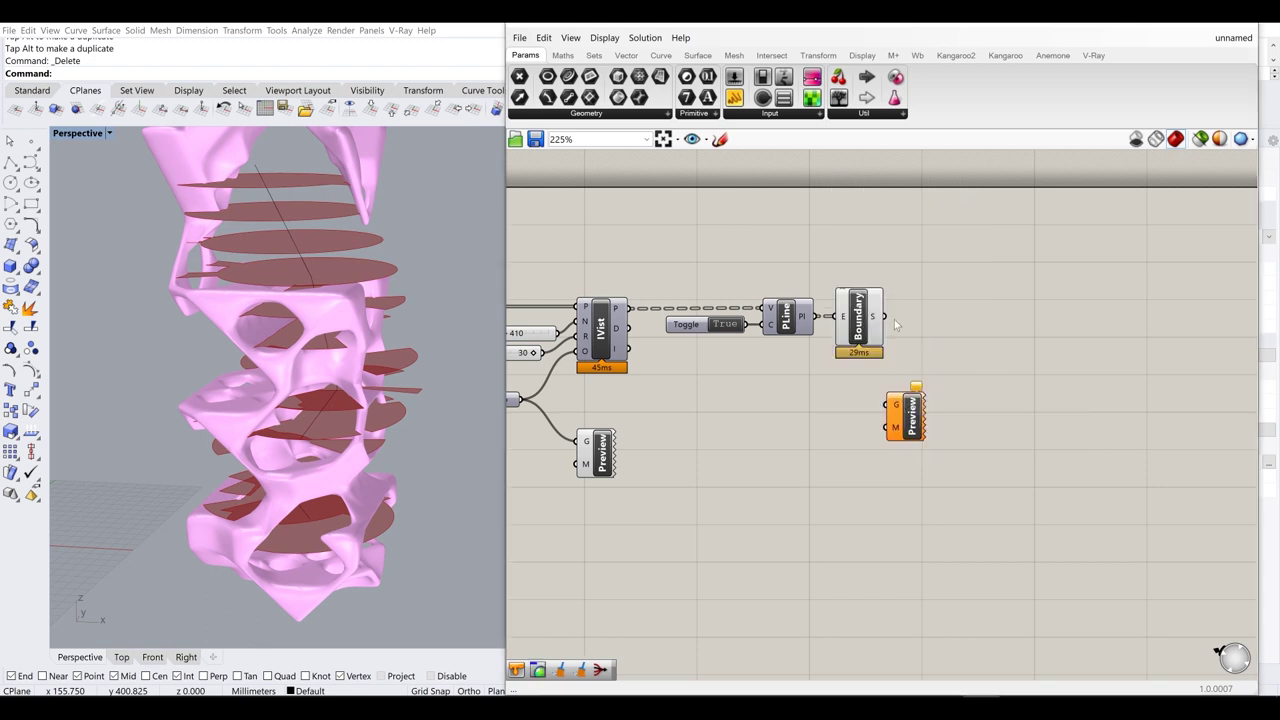
pyautogui.moveTo(887, 317); pyautogui.dragTo(979, 344)
# - Add a Colour Swatch and connect it to the Material input of the surfaces' Custom Preview
pyautogui.doubleClick(890, 431)
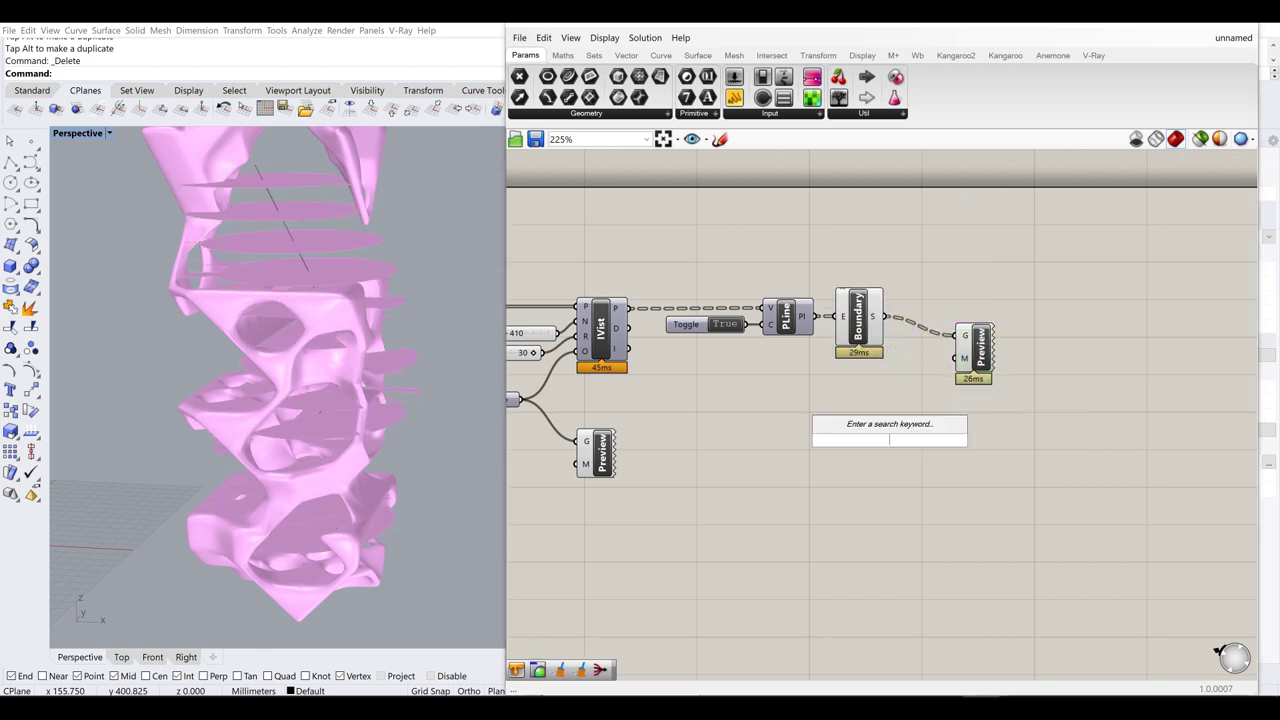
pyautogui.write('swa')
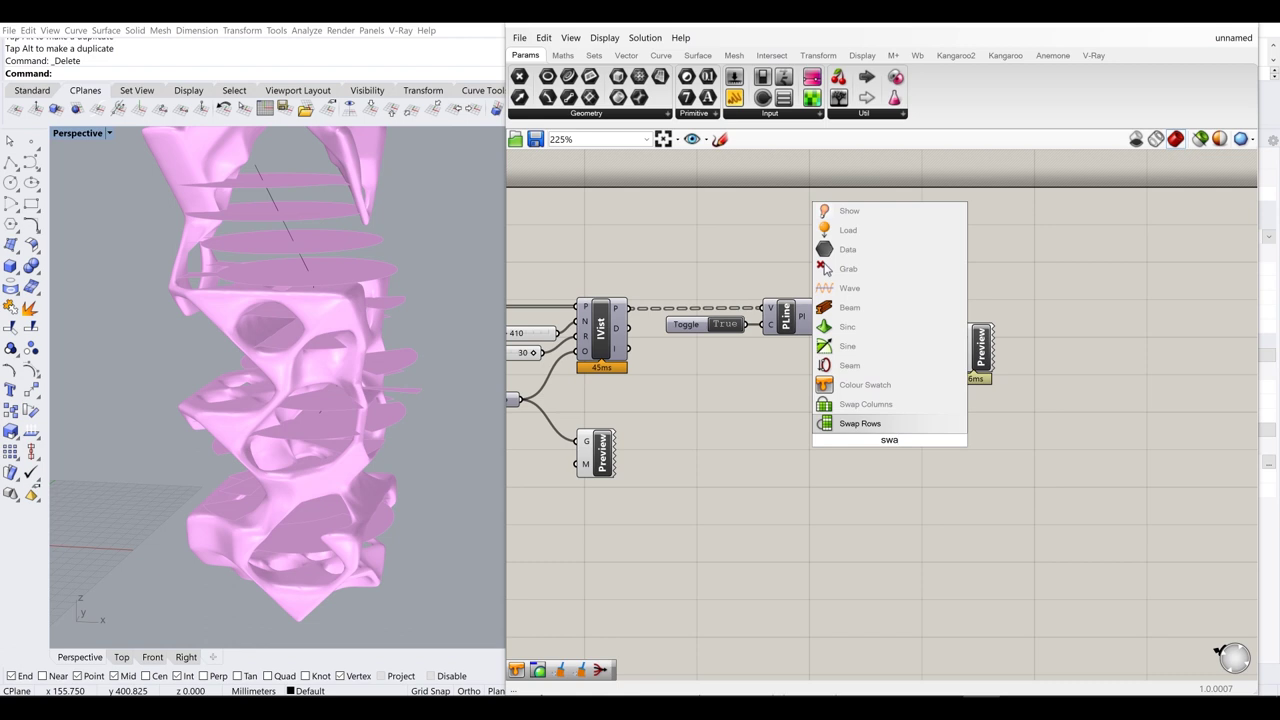
pyautogui.click(865, 384)
pyautogui.moveTo(955, 377); pyautogui.dragTo(1000, 370)
# - Set the Colour Swatch to an opaque teal and move it closer to the surfaces' Custom Preview
pyautogui.click(908, 440)
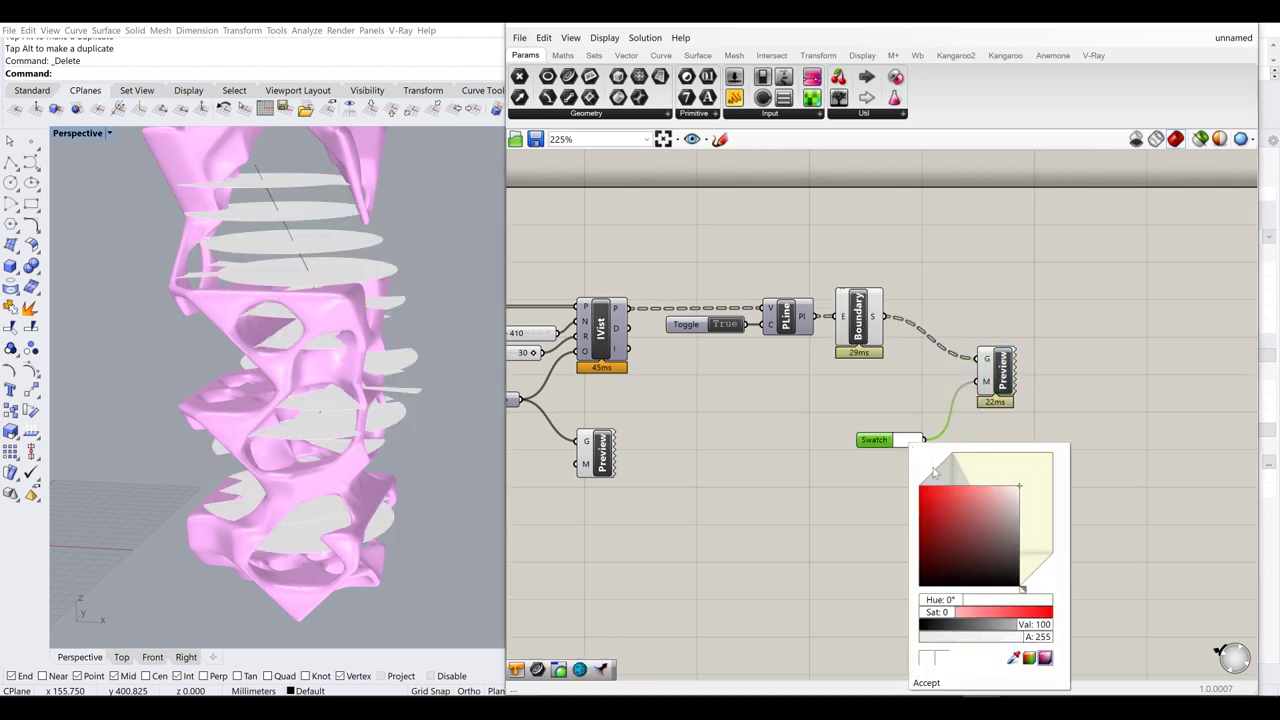
pyautogui.moveTo(1021, 586); pyautogui.dragTo(1040, 572)
pyautogui.click(978, 517)
pyautogui.click(961, 500)
pyautogui.click(748, 461)
pyautogui.moveTo(370, 335); pyautogui.dragTo(372, 371, button='right')
pyautogui.click(908, 440)
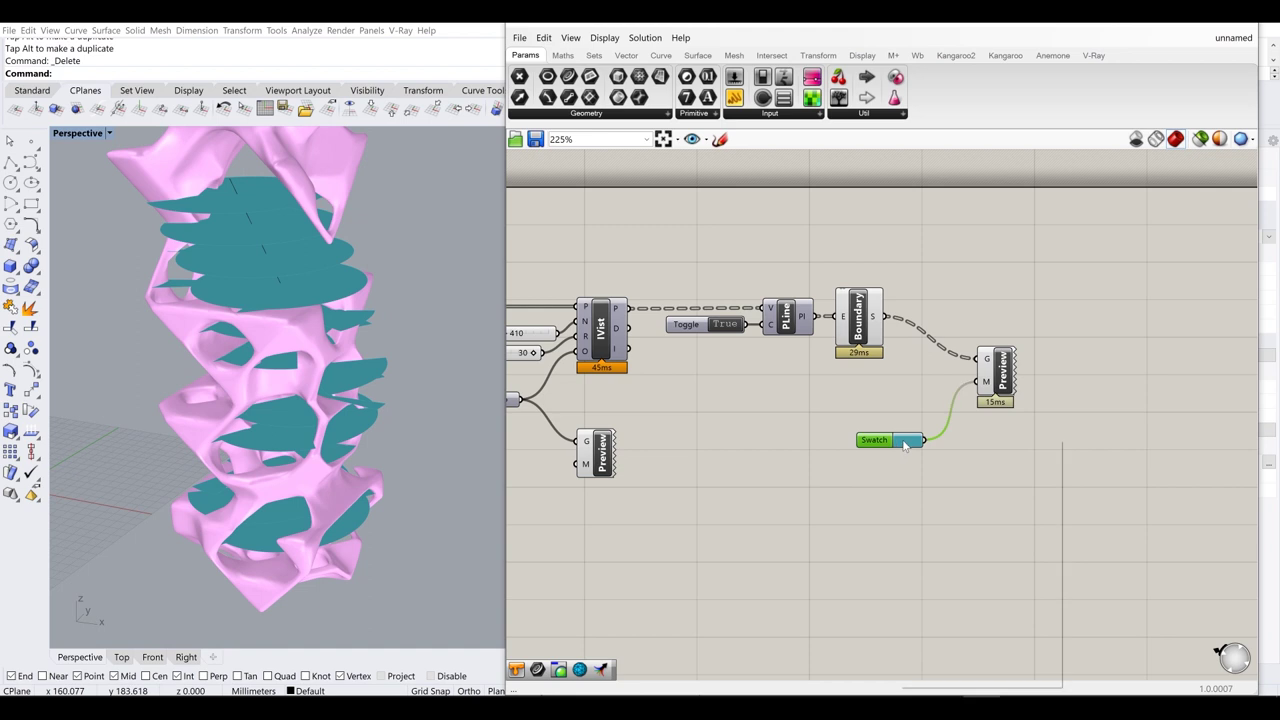
pyautogui.moveTo(978, 490); pyautogui.dragTo(943, 497)
pyautogui.click(802, 490)
pyautogui.moveTo(875, 441); pyautogui.dragTo(898, 389)
# - Turn off the Boundary Surfaces component's preview and set the Perspective viewport to Wireframe display
pyautogui.middleClick(872, 320)
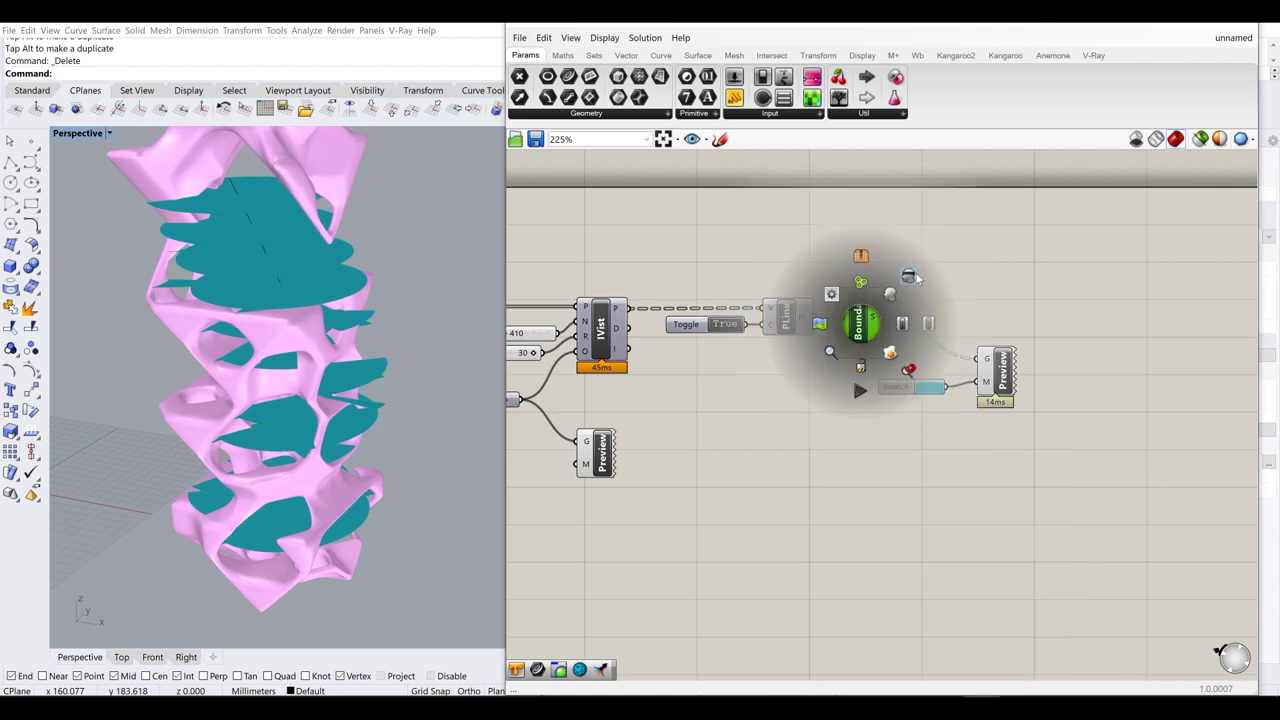
pyautogui.moveTo(330, 350); pyautogui.dragTo(264, 394, button='right')
pyautogui.click(80, 133)
pyautogui.click(86, 163)
# - Set the IsoVist Count slider to 526 and the Radius slider to 13
pyautogui.moveTo(696, 424); pyautogui.dragTo(812, 392, button='right')
pyautogui.scroll(4, 597, 315)
pyautogui.moveTo(597, 315); pyautogui.dragTo(723, 332, button='right')
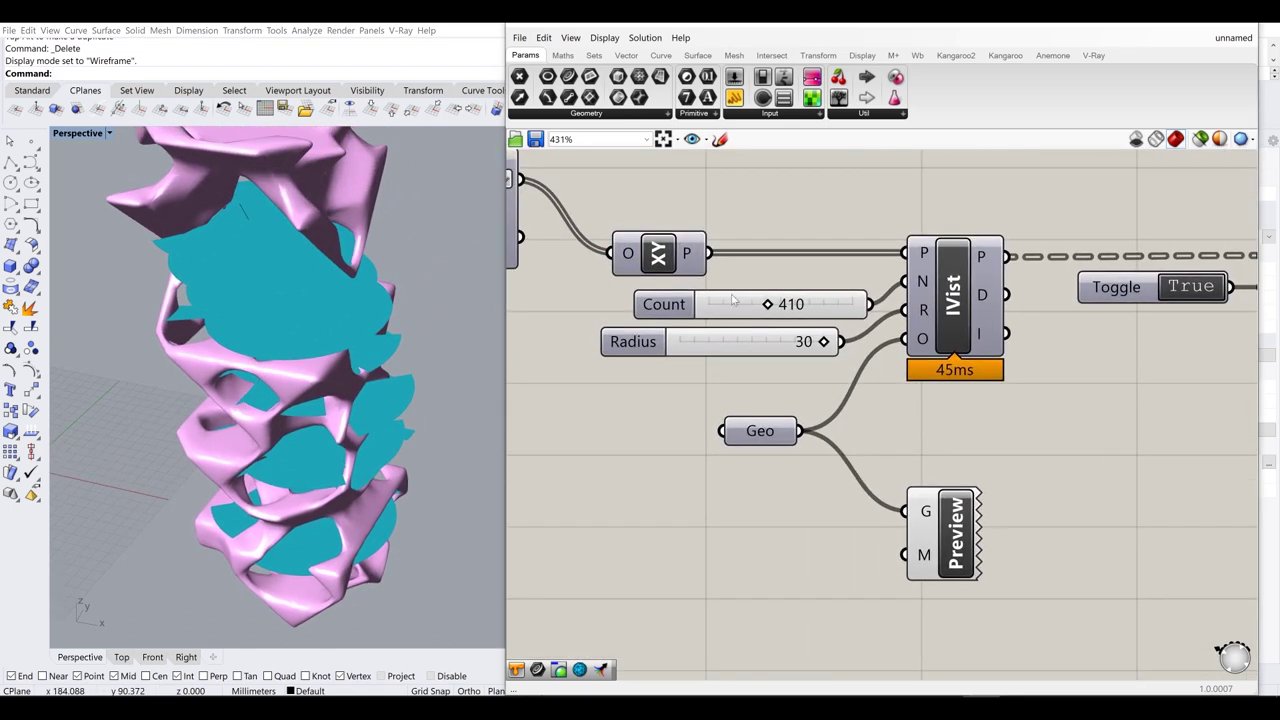
pyautogui.moveTo(768, 305); pyautogui.dragTo(714, 310)
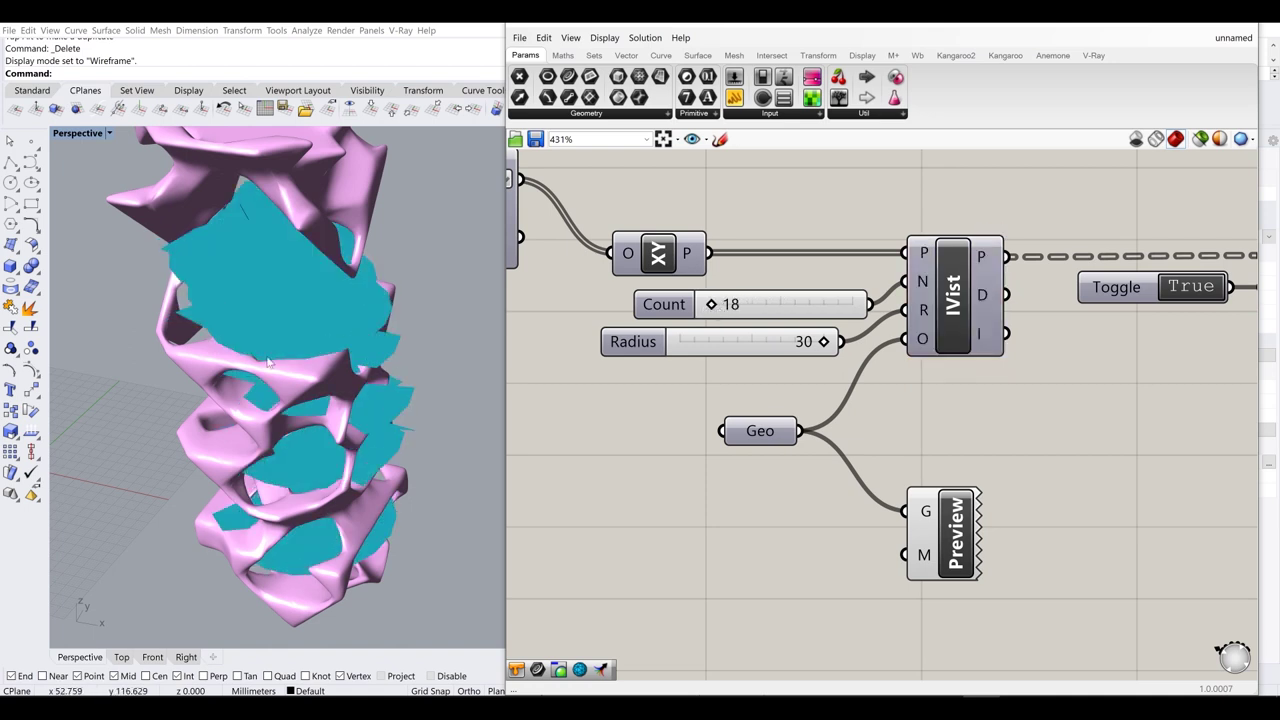
pyautogui.moveTo(714, 310); pyautogui.dragTo(787, 314)
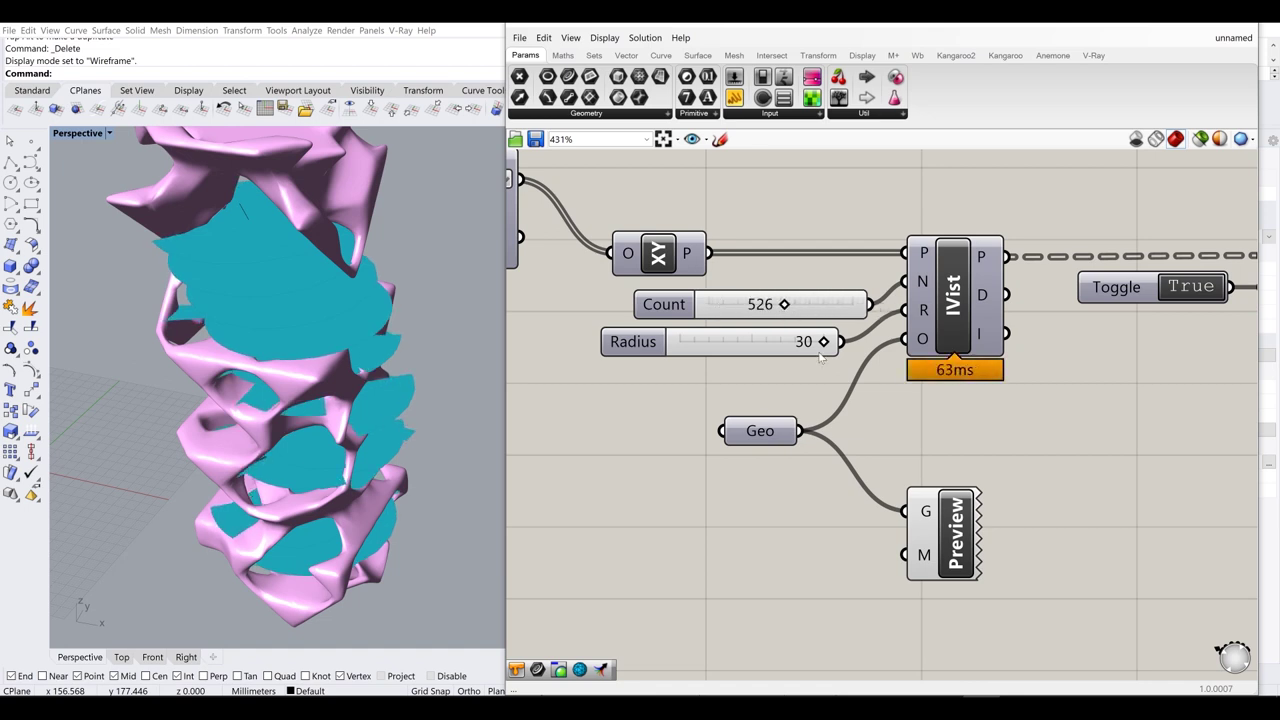
pyautogui.moveTo(827, 341); pyautogui.dragTo(892, 311, button='right')
pyautogui.moveTo(872, 314); pyautogui.dragTo(805, 315)
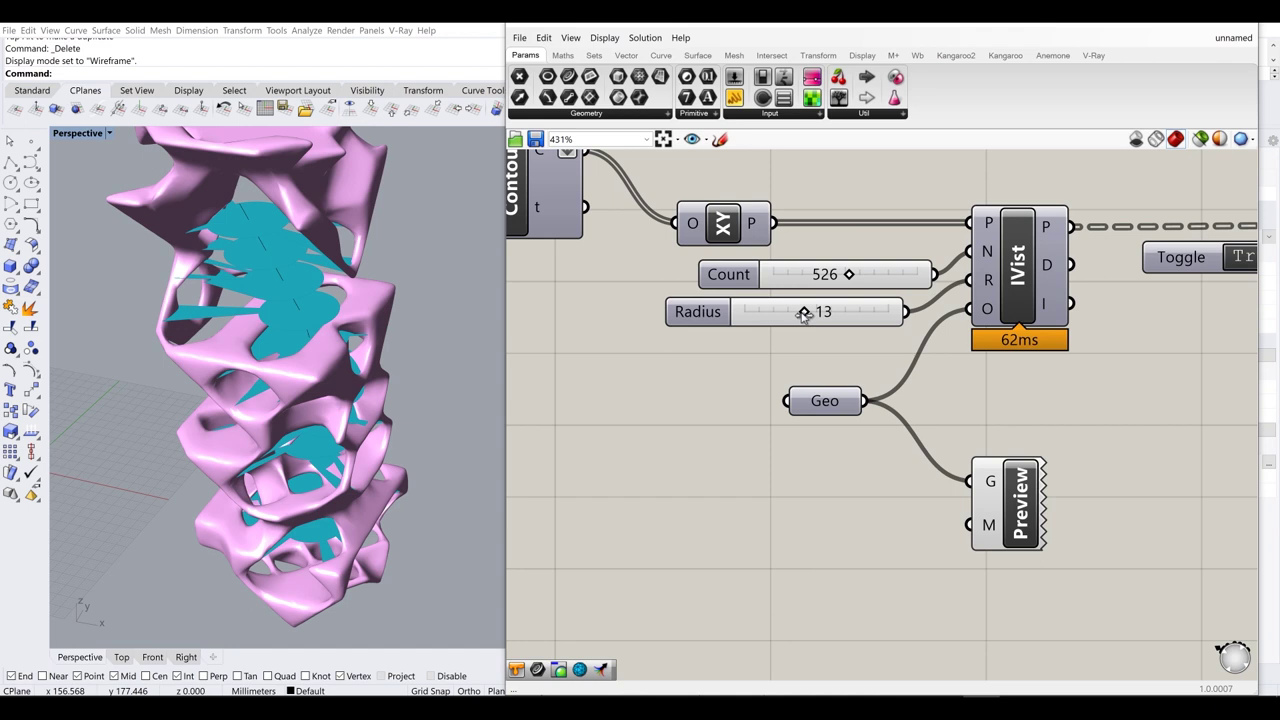
# - Examine the shorter-radius isovist surfaces inside the tower and the data structure of the IsoVist Points output
pyautogui.moveTo(407, 357); pyautogui.dragTo(378, 312, button='right')
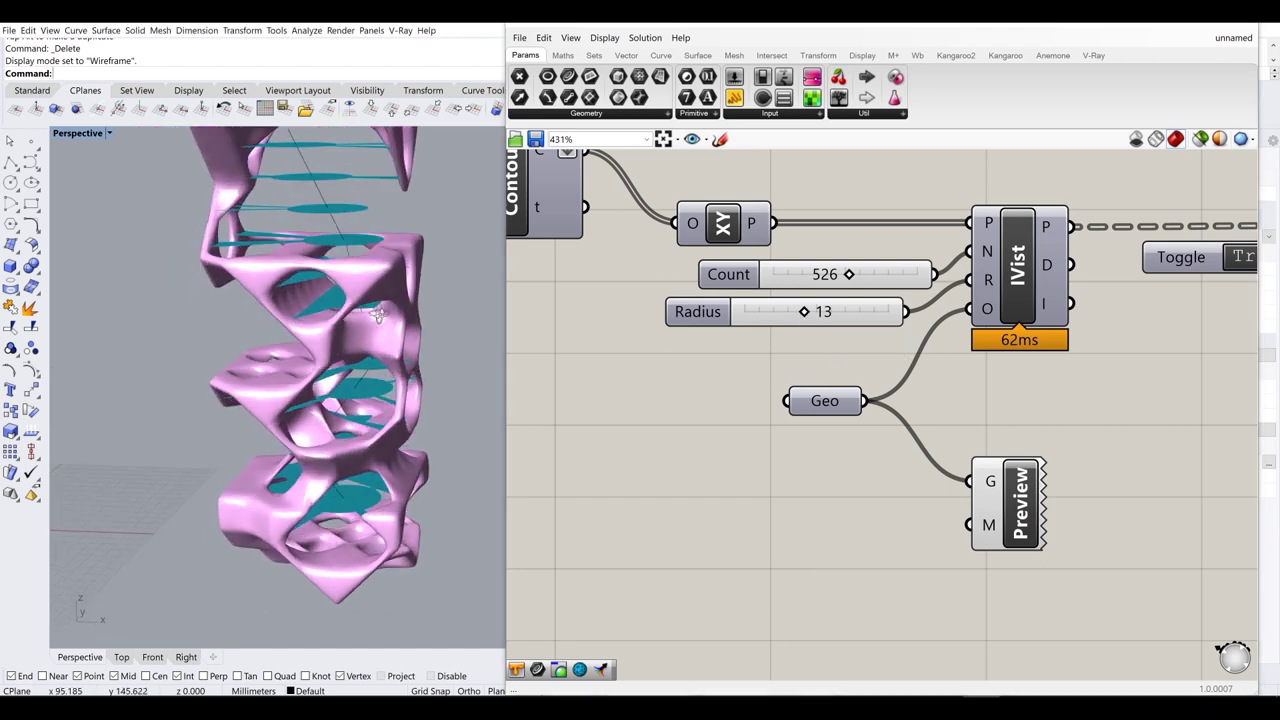
pyautogui.moveTo(301, 167); pyautogui.dragTo(298, 203, button='right')
pyautogui.scroll(3, 254, 210)
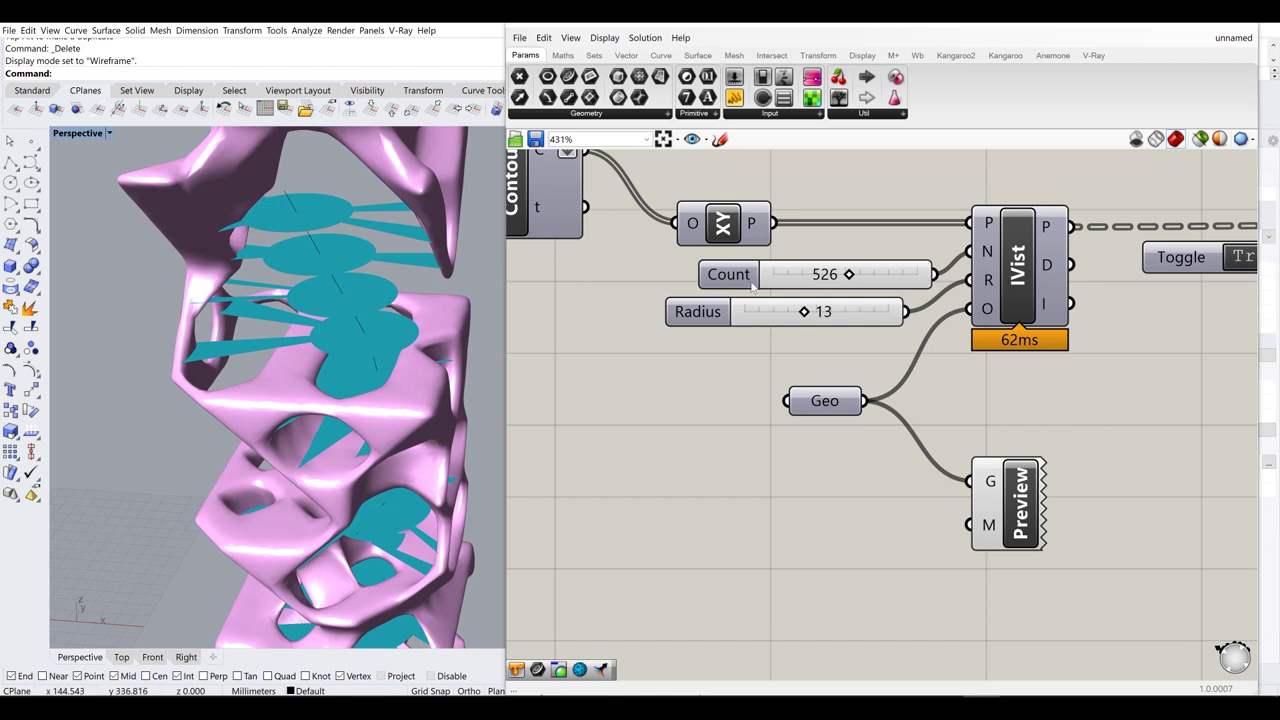
pyautogui.scroll(7, 343, 215)
pyautogui.scroll(-4, 404, 244)
pyautogui.moveTo(406, 248)
pyautogui.keyDown('shift'); pyautogui.mouseDown(button='right')
pyautogui.moveTo(282, 272)
pyautogui.moveTo(408, 233)
pyautogui.moveTo(257, 250)
pyautogui.moveTo(410, 224)
pyautogui.mouseUp(button='right'); pyautogui.keyUp('shift')
pyautogui.scroll(-3, 331, 245)
pyautogui.moveTo(387, 281); pyautogui.dragTo(252, 221, button='right')
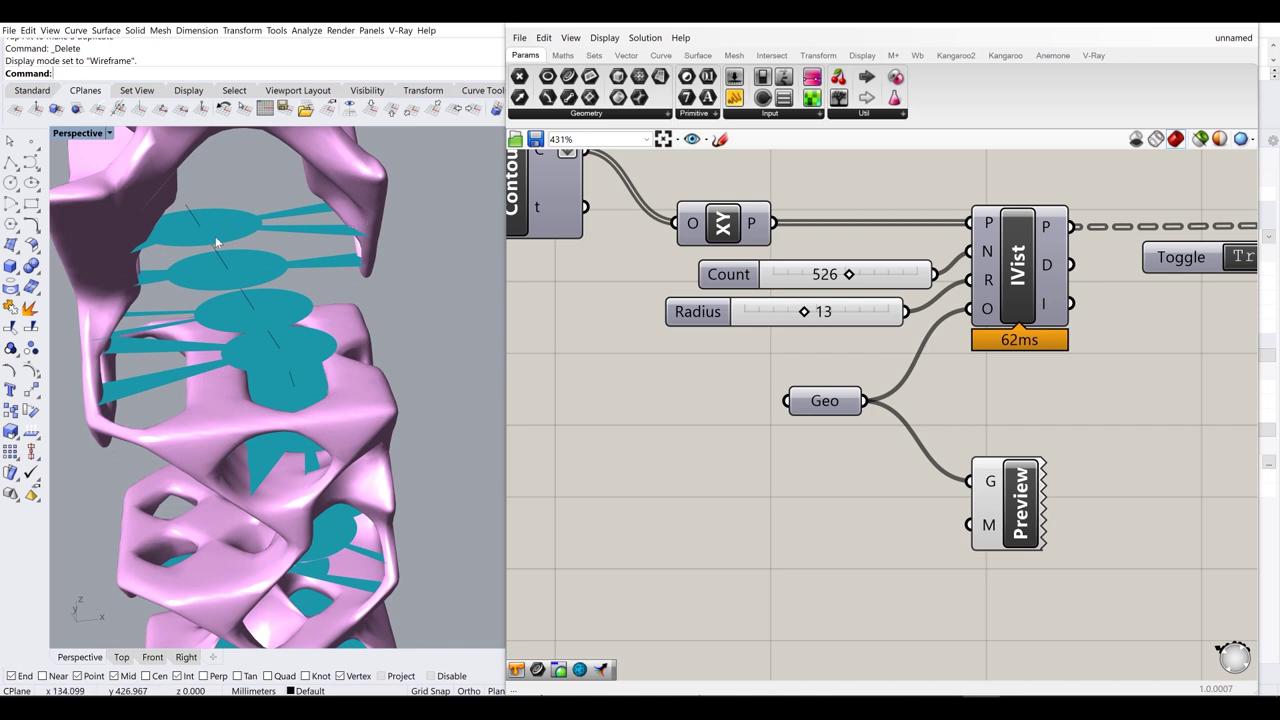
pyautogui.moveTo(884, 264)
pyautogui.mouseDown(button='right')
pyautogui.moveTo(834, 373)
pyautogui.moveTo(937, 350)
pyautogui.mouseUp(button='right')
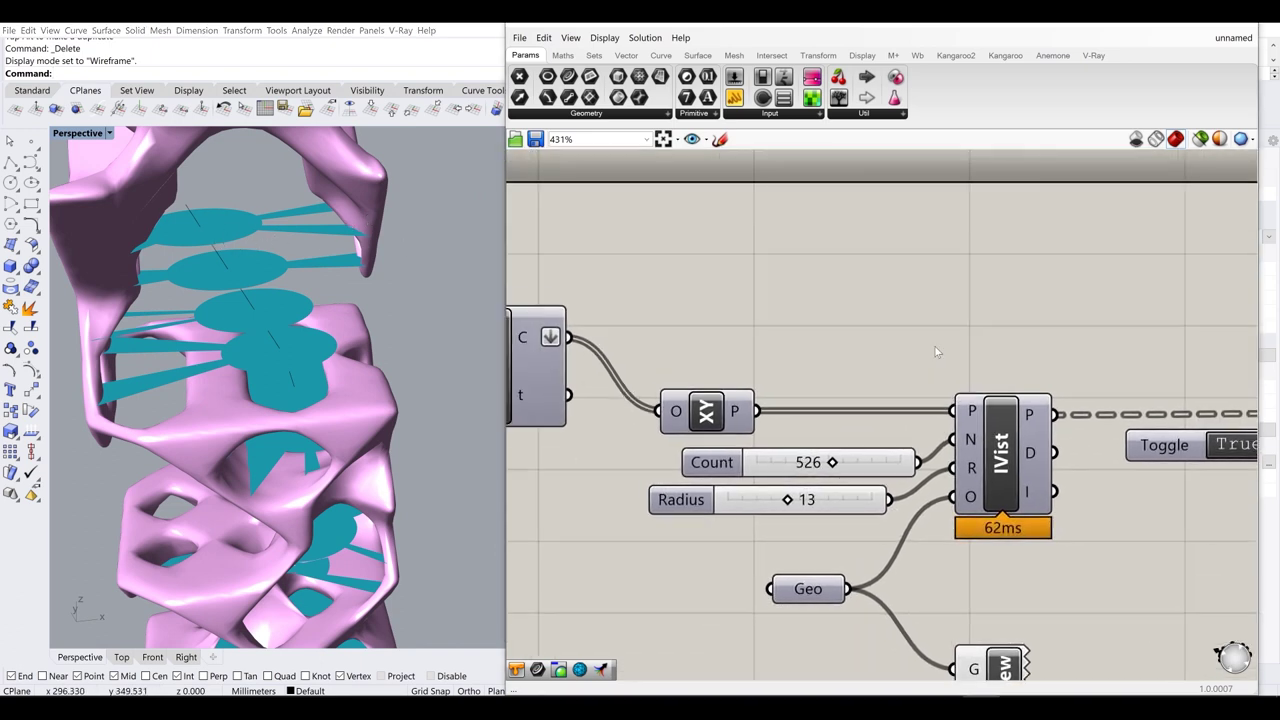
pyautogui.moveTo(1038, 392); pyautogui.dragTo(938, 400, button='right')
pyautogui.moveTo(931, 424)
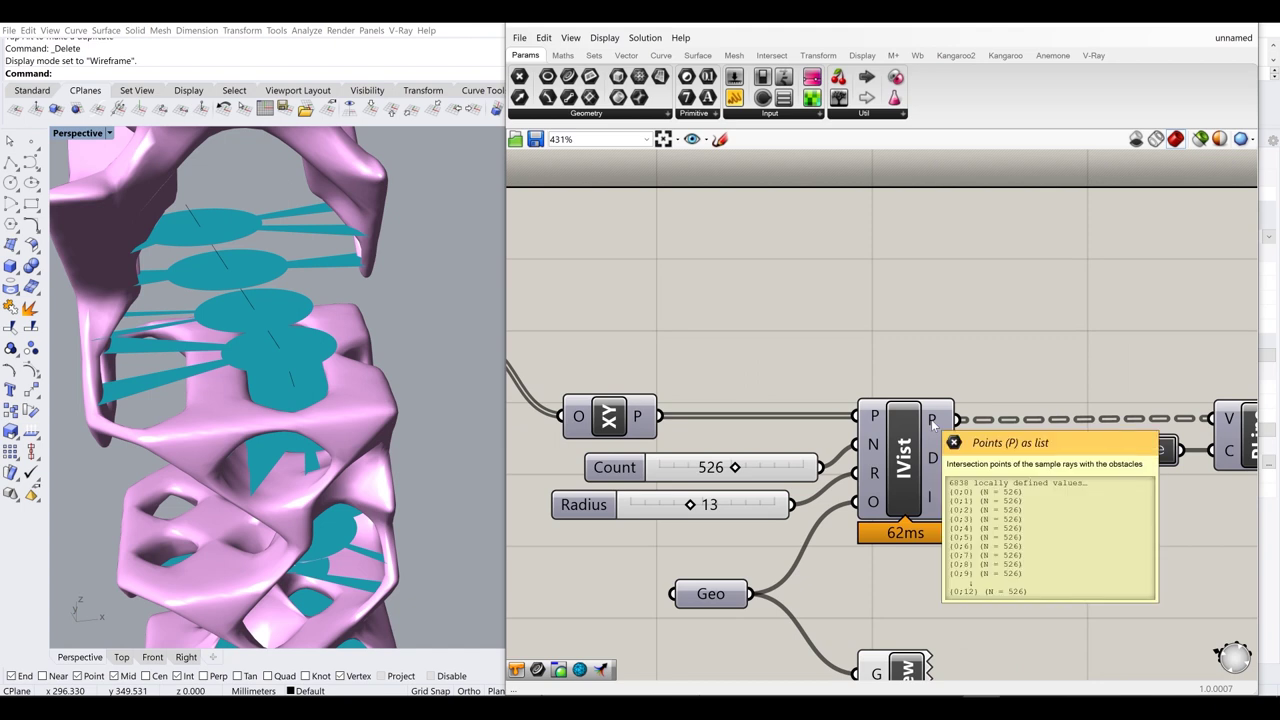
pyautogui.scroll(-2, 931, 424)
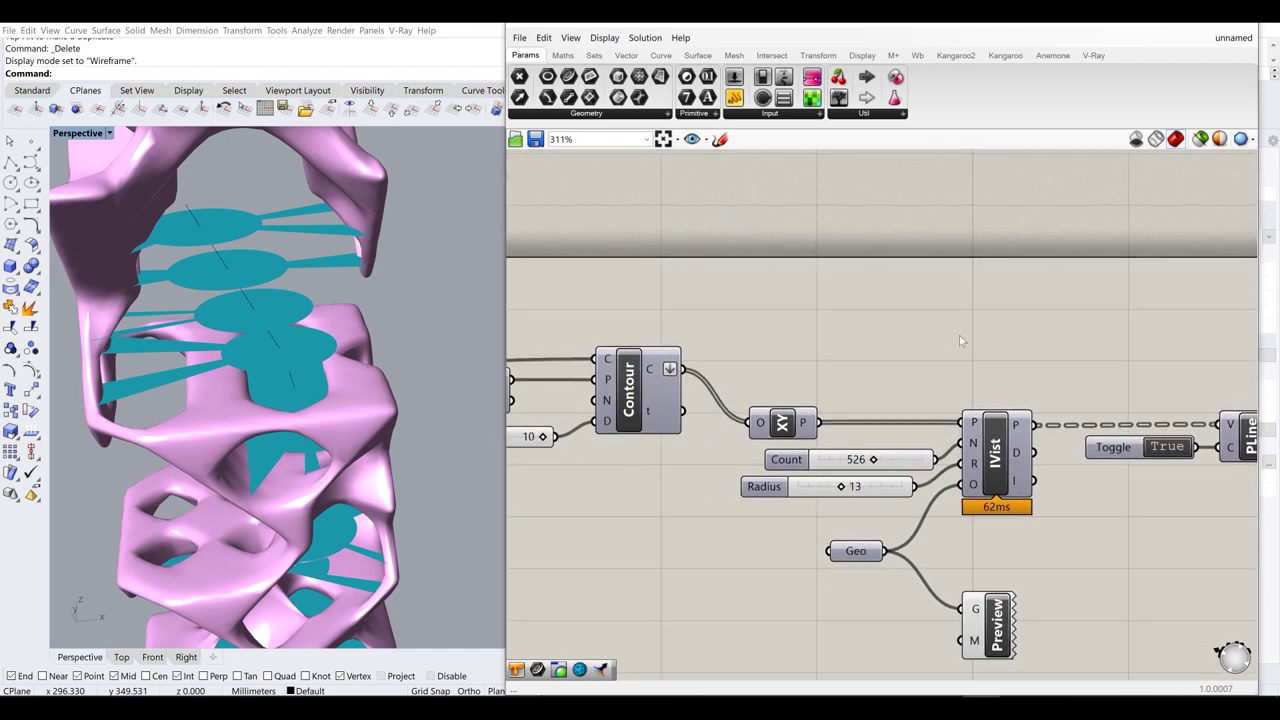
# - Turn on the preview of the Contour component to display its points in the viewport
pyautogui.doubleClick(959, 337)
pyautogui.click(622, 380)
pyautogui.middleClick(622, 380)
pyautogui.click(650, 354)
pyautogui.click(752, 307)
# - Add a Graft Tree component, feed it the Contour component's C output, and place it above IsoVist
pyautogui.doubleClick(826, 323)
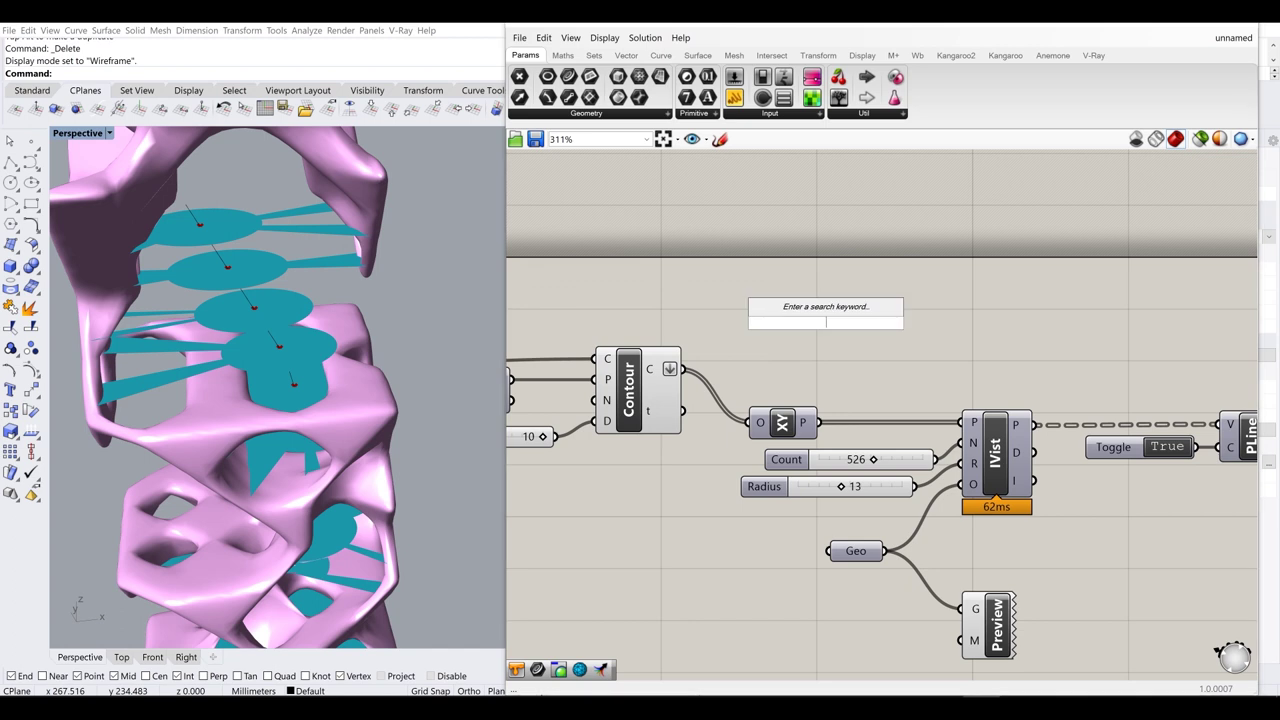
pyautogui.write('graft')
pyautogui.click(806, 305)
pyautogui.moveTo(682, 369); pyautogui.dragTo(983, 290)
pyautogui.moveTo(846, 322)
pyautogui.moveTo(1019, 427)
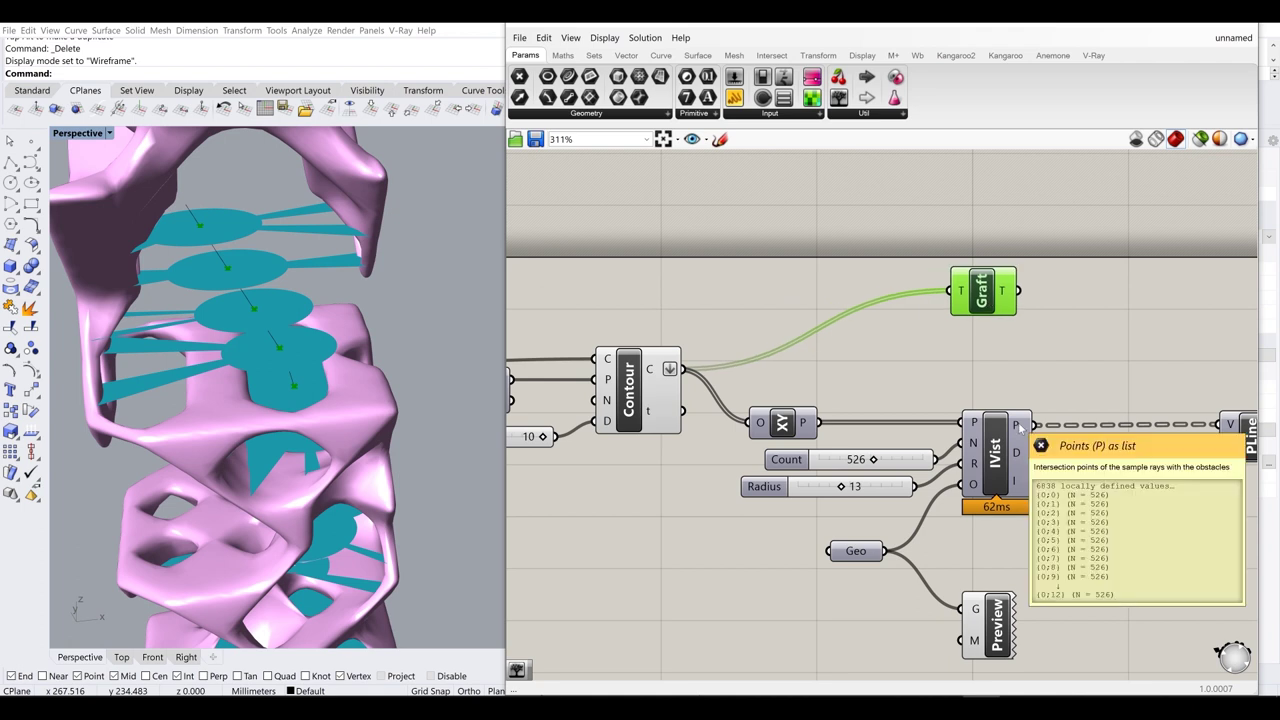
pyautogui.moveTo(1019, 427); pyautogui.dragTo(814, 460, button='right')
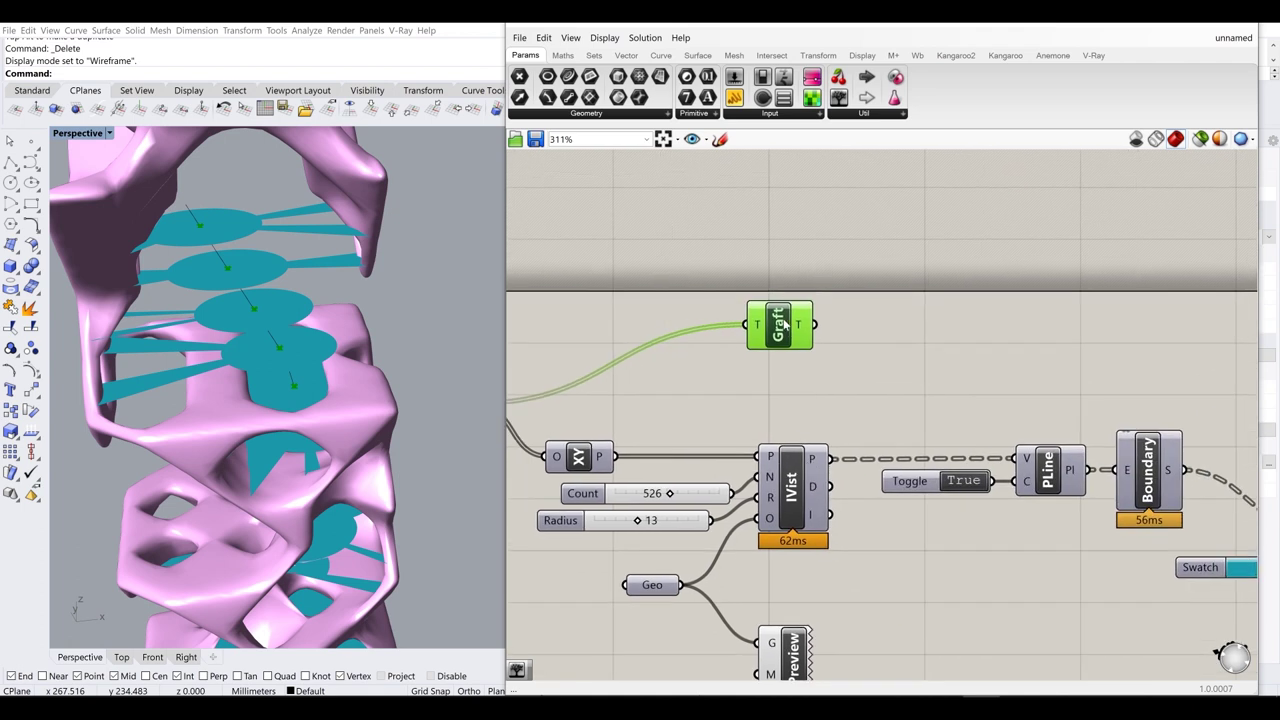
pyautogui.moveTo(784, 320); pyautogui.dragTo(812, 290)
# - Turn on the preview of the IsoVist component and shift the Graft component slightly above it
pyautogui.click(797, 457)
pyautogui.middleClick(797, 458)
pyautogui.click(821, 434)
pyautogui.click(839, 403)
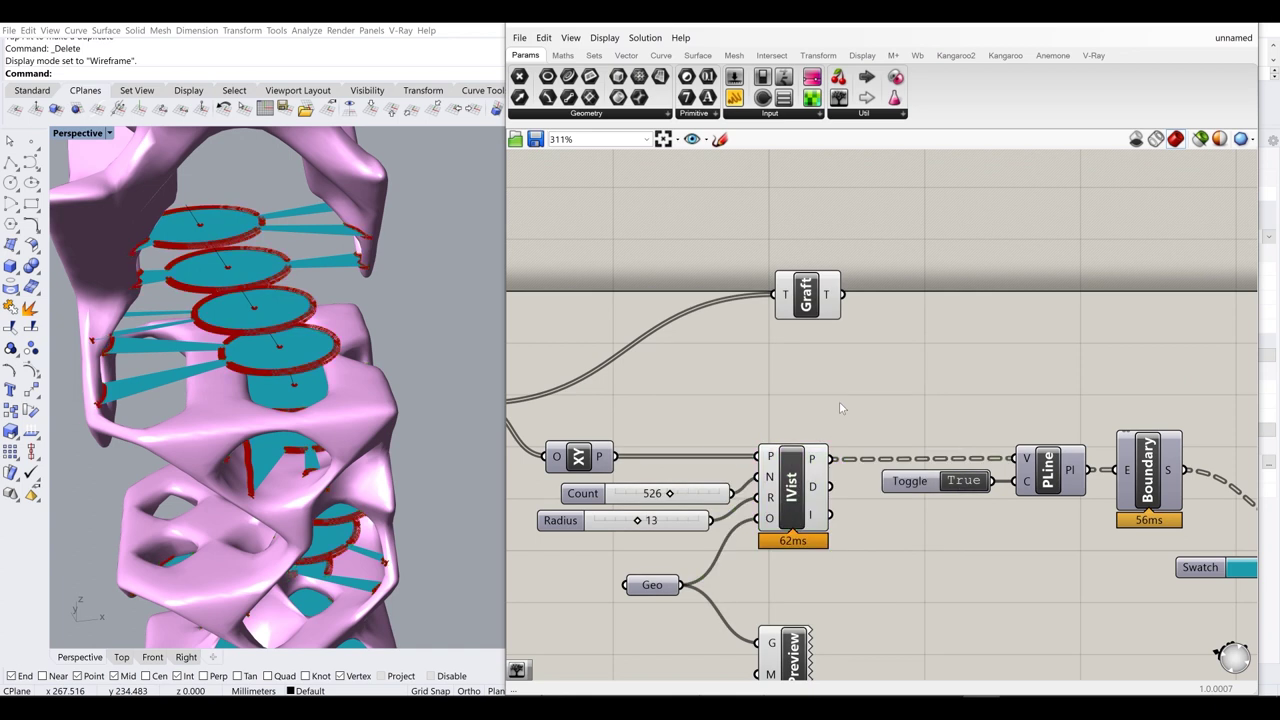
pyautogui.scroll(2, 731, 336)
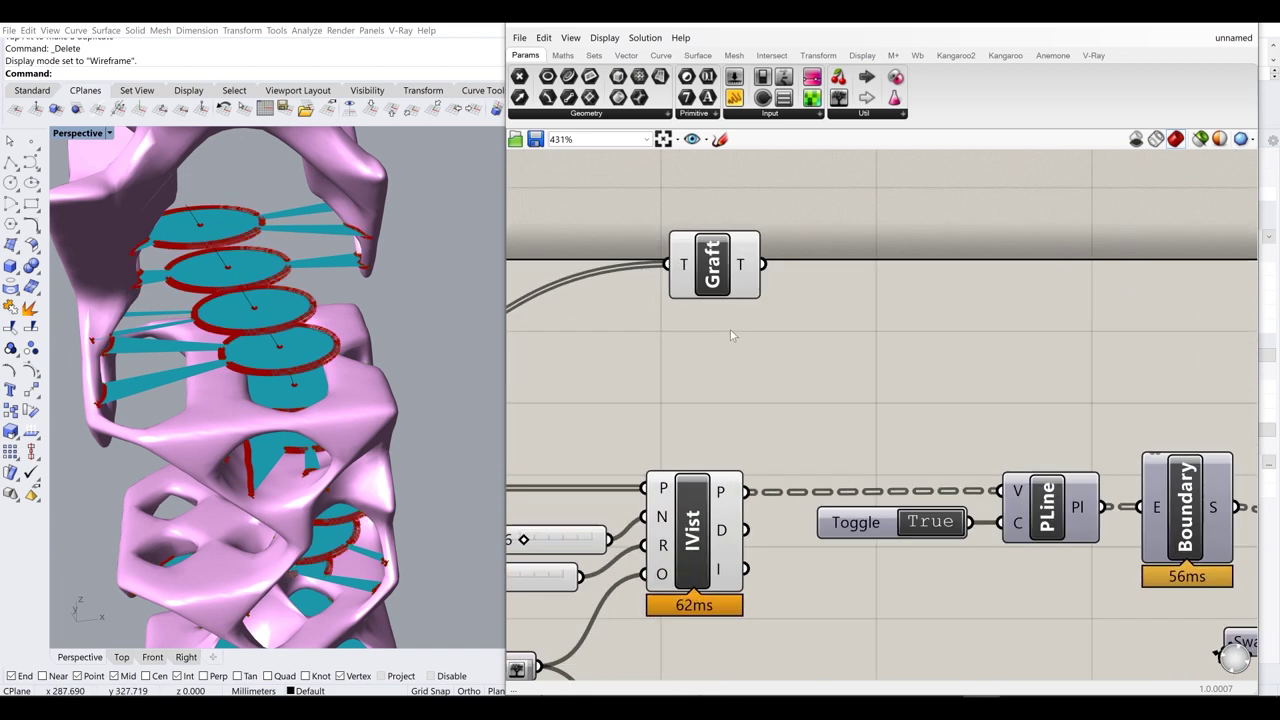
pyautogui.moveTo(692, 256); pyautogui.dragTo(668, 246)
pyautogui.click(740, 316)
# - Examine the previewed intersection points along the isovist edges and the mesh, and check the IsoVist outputs
pyautogui.moveTo(725, 493)
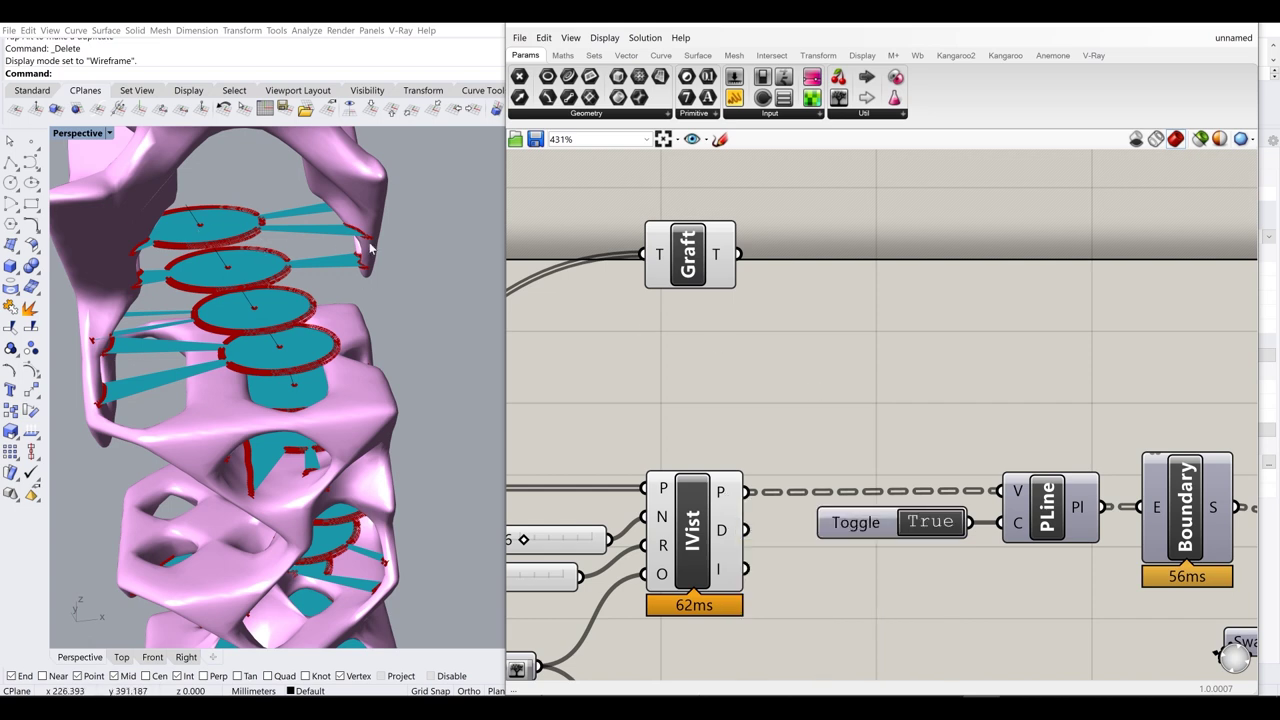
pyautogui.scroll(2, 356, 232)
pyautogui.scroll(3, 356, 231)
pyautogui.scroll(-2, 354, 212)
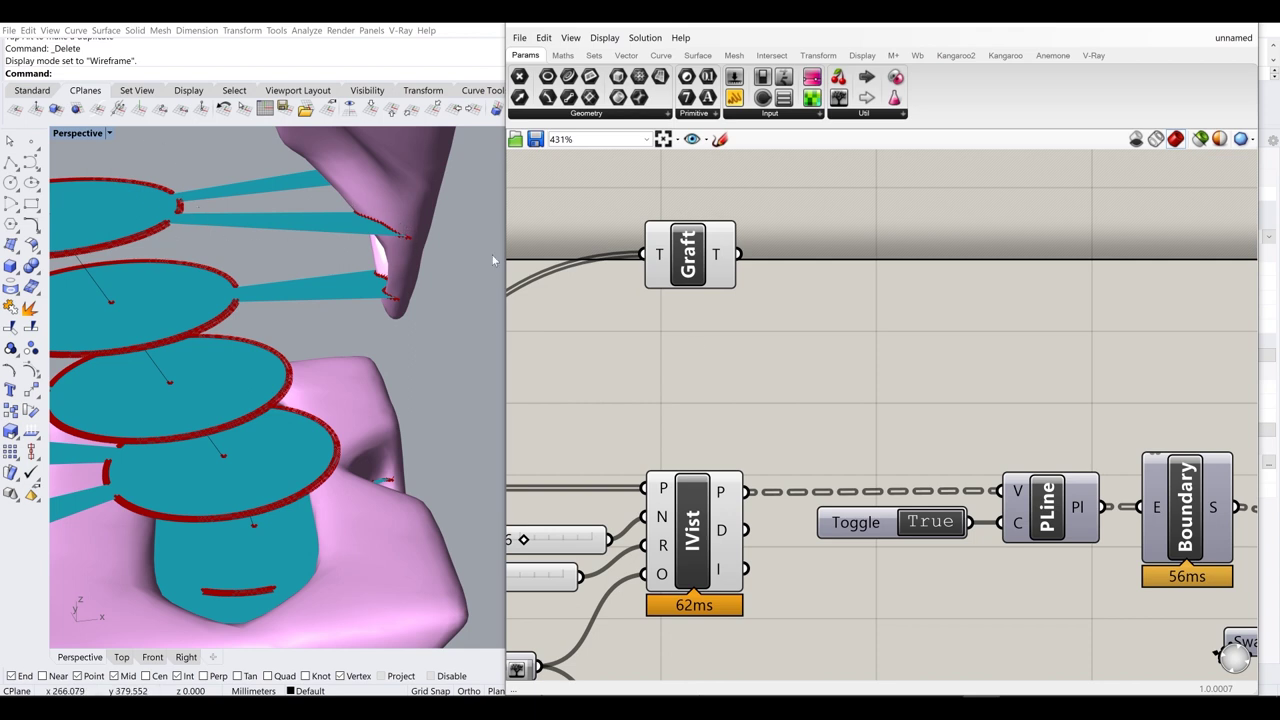
pyautogui.moveTo(808, 386); pyautogui.dragTo(817, 288, button='right')
pyautogui.moveTo(729, 460)
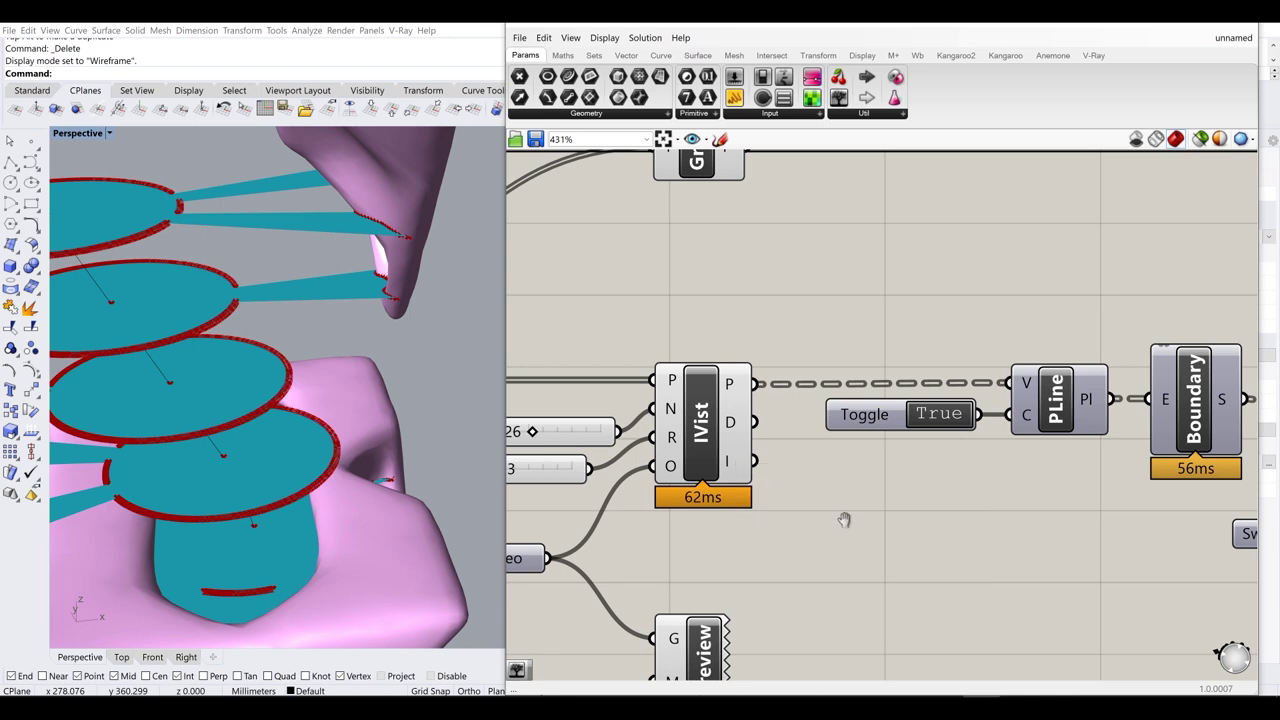
# - Add an Equality component below the Polyline and connect the IsoVist Index output to its A input
pyautogui.moveTo(843, 520); pyautogui.dragTo(817, 494, button='right')
pyautogui.doubleClick(817, 490)
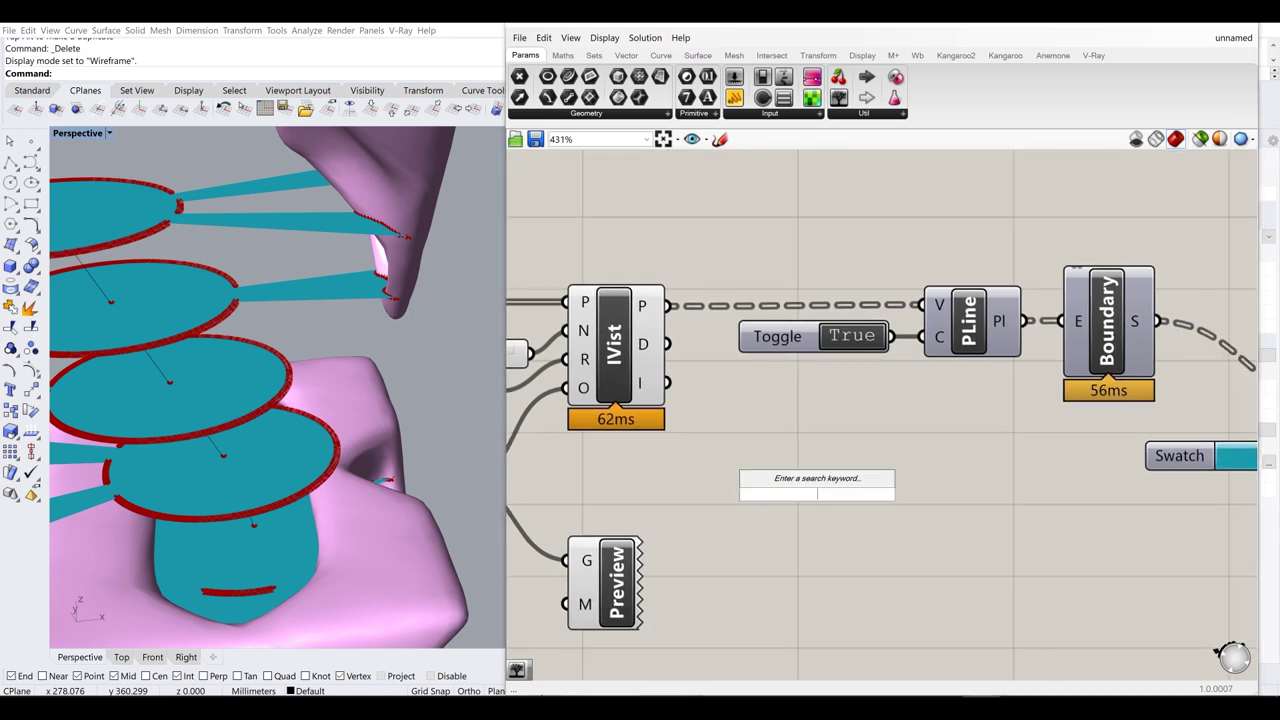
pyautogui.write('equa')
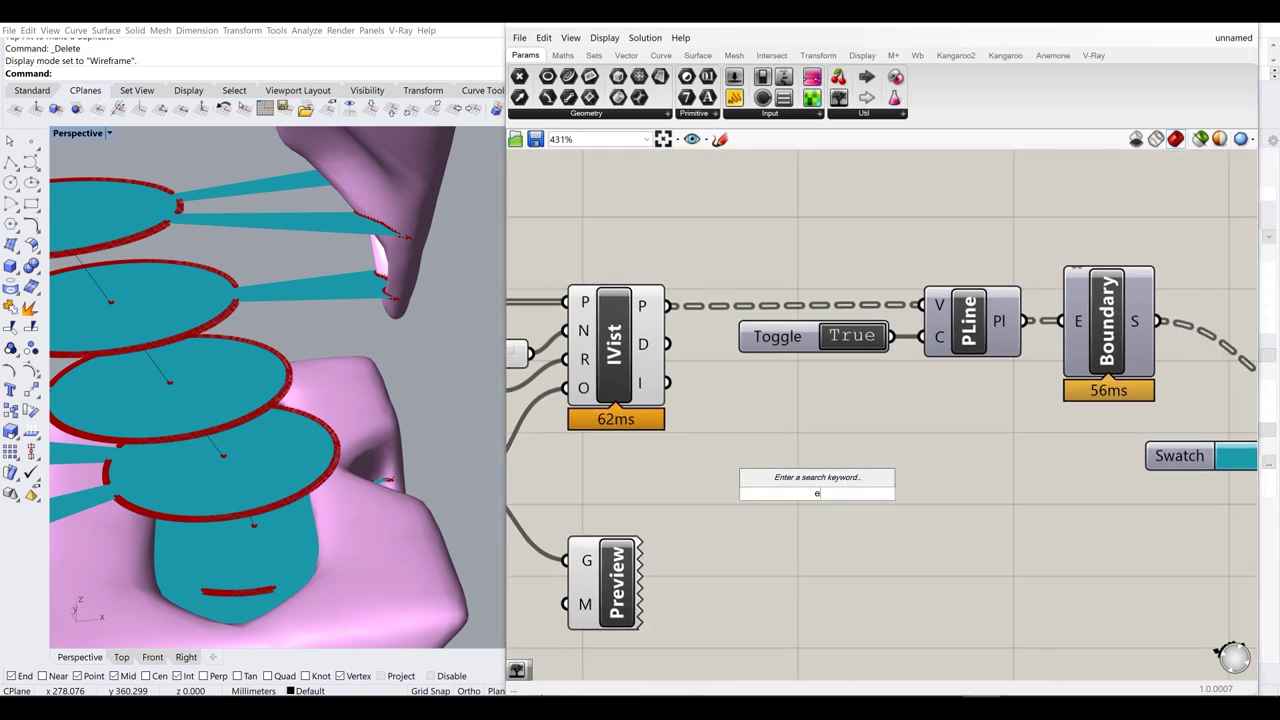
pyautogui.click(812, 436)
pyautogui.moveTo(667, 382); pyautogui.dragTo(789, 475)
pyautogui.moveTo(814, 488); pyautogui.dragTo(949, 482)
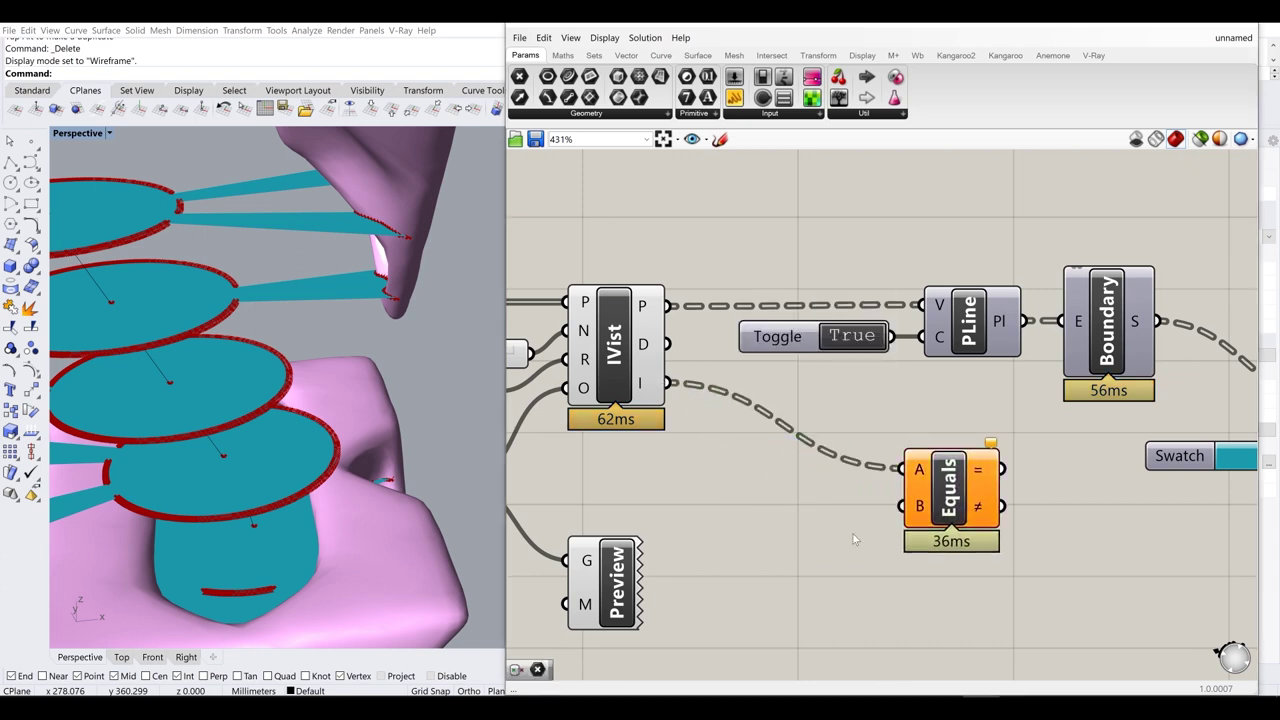
# - Add a panel containing -1, connect it to the Equality component's B input, and place it beside that input
pyautogui.moveTo(837, 466); pyautogui.dragTo(745, 403, button='right')
pyautogui.doubleClick(817, 514)
pyautogui.write('//-1')
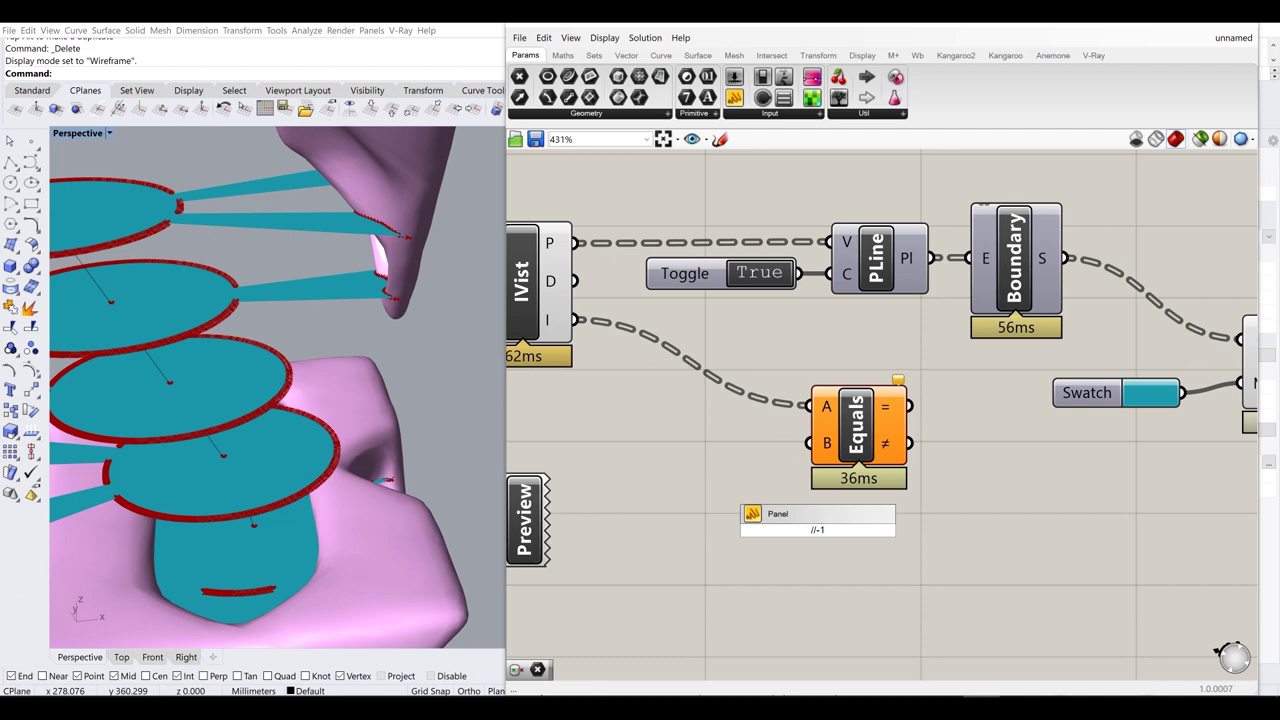
pyautogui.press('Return')
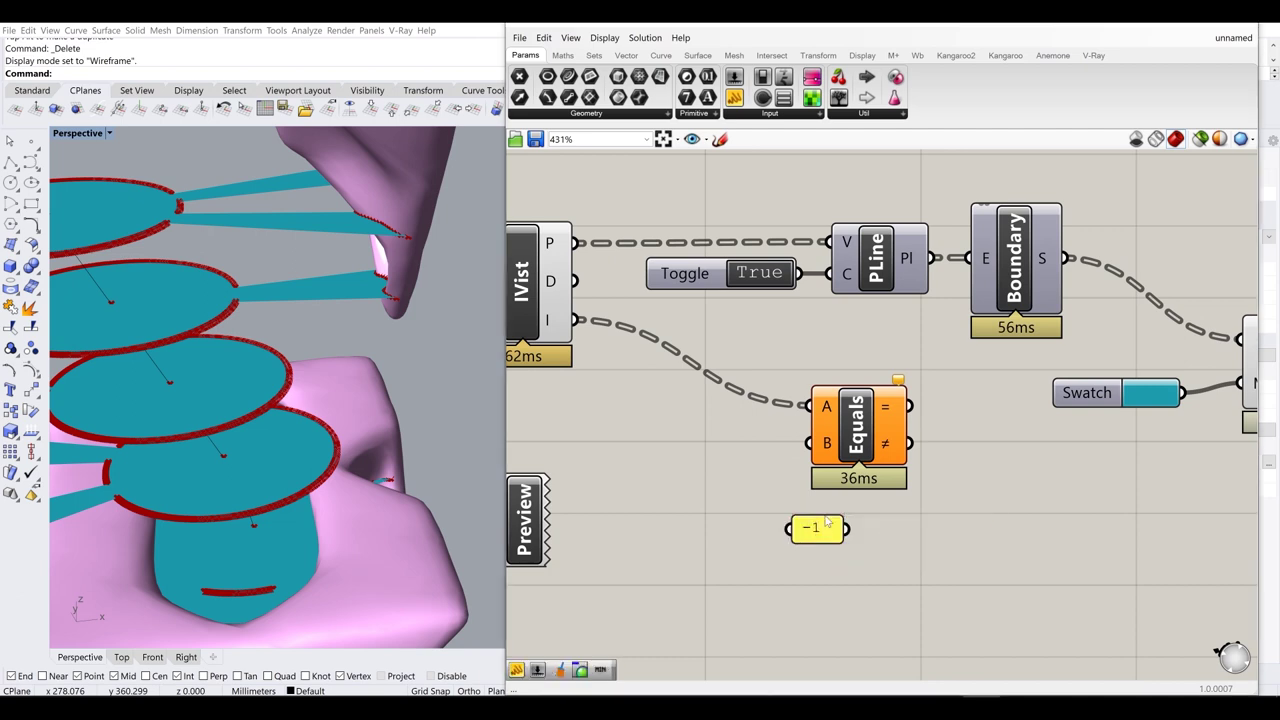
pyautogui.moveTo(847, 530); pyautogui.dragTo(809, 443)
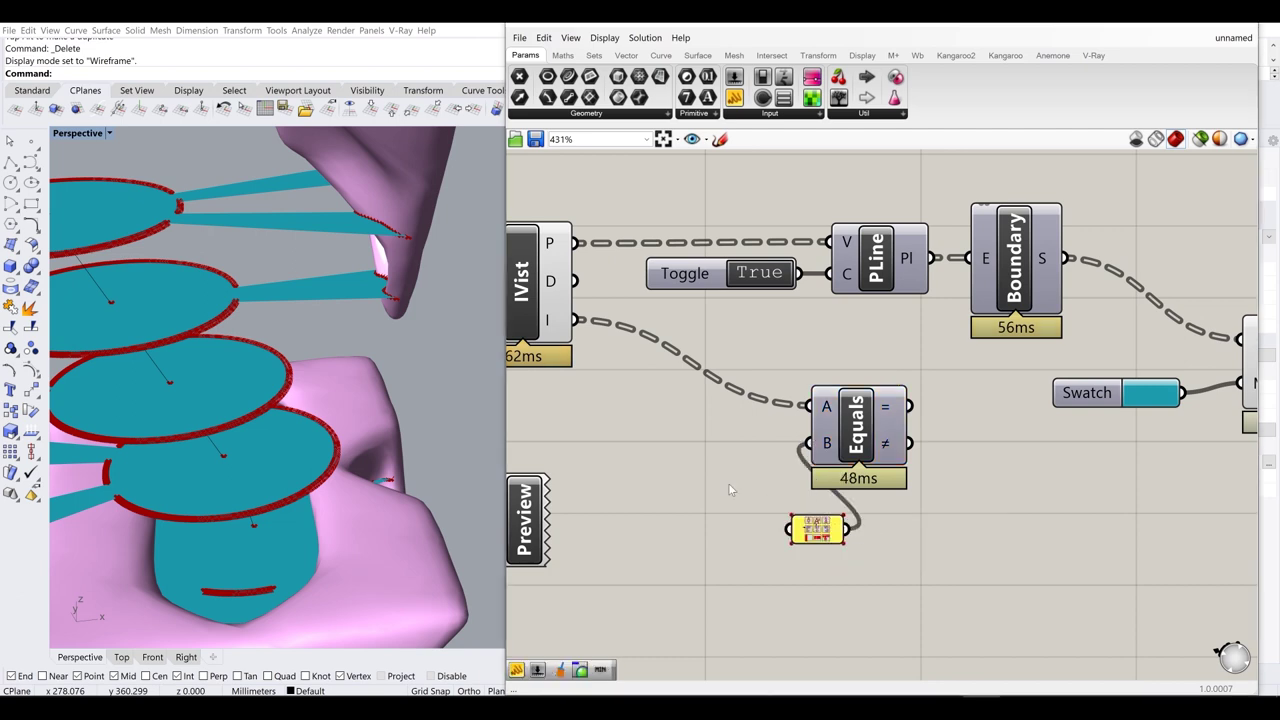
pyautogui.scroll(-3, 728, 483)
pyautogui.moveTo(780, 513); pyautogui.dragTo(737, 459)
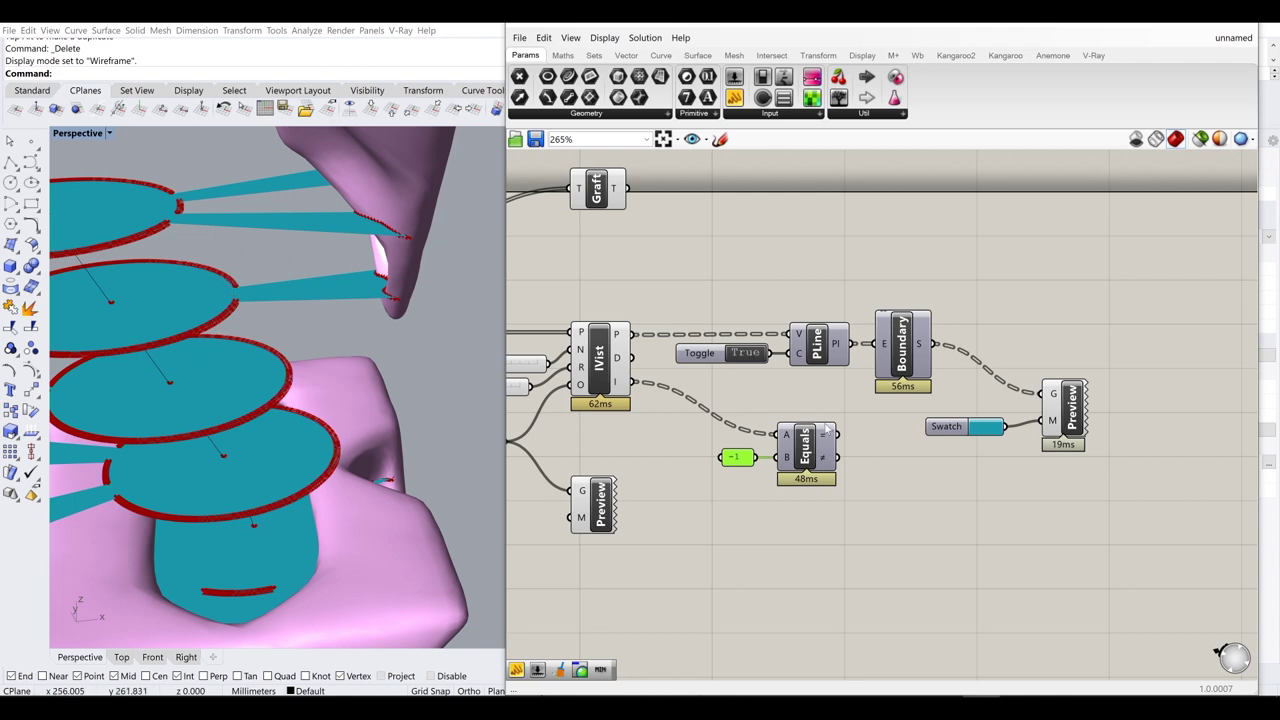
# - Move the Equality component and its -1 panel above IsoVist, and shift the Polyline-to-Preview group away to make room
pyautogui.moveTo(855, 499); pyautogui.dragTo(712, 418)
pyautogui.moveTo(816, 456); pyautogui.dragTo(766, 279)
pyautogui.click(856, 281)
pyautogui.moveTo(1113, 481); pyautogui.dragTo(688, 330)
pyautogui.moveTo(818, 350); pyautogui.dragTo(866, 405)
pyautogui.click(829, 327)
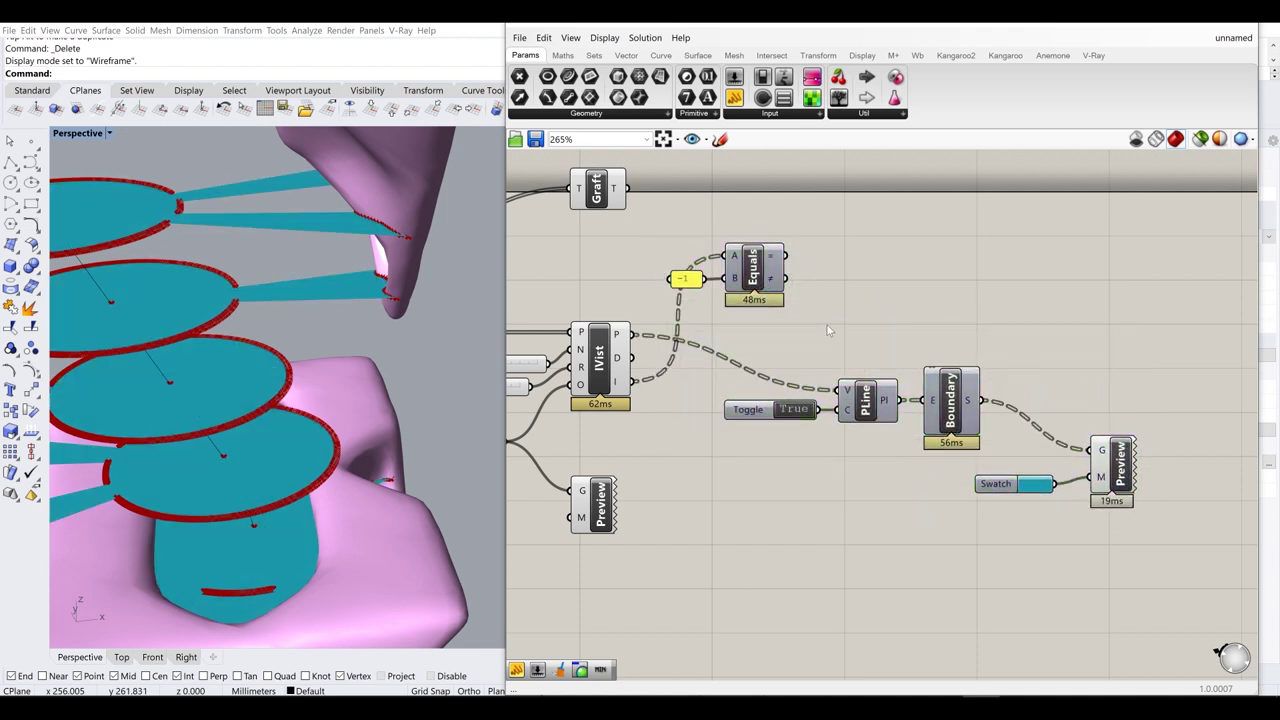
# - Add a panel, connect the Equality component's = output to it, and lengthen it to read the values
pyautogui.moveTo(652, 334); pyautogui.dragTo(693, 360, button='right')
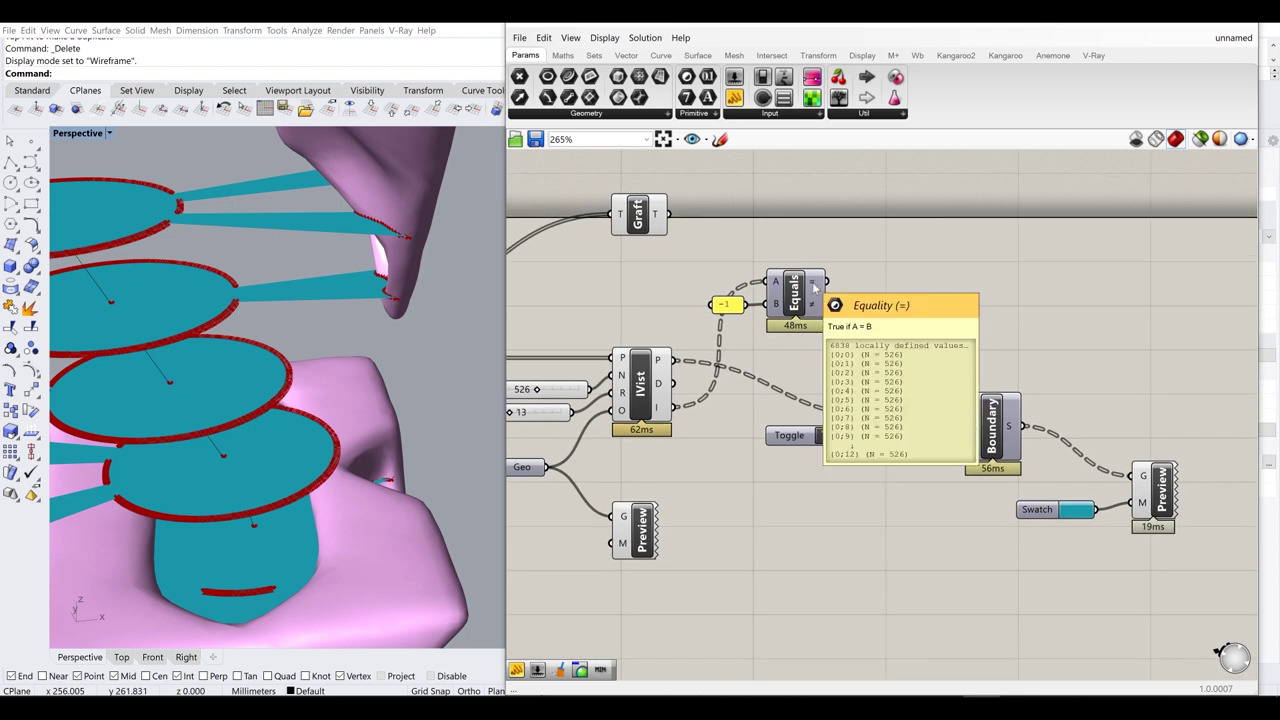
pyautogui.moveTo(734, 97); pyautogui.dragTo(909, 217)
pyautogui.moveTo(833, 283); pyautogui.dragTo(840, 216)
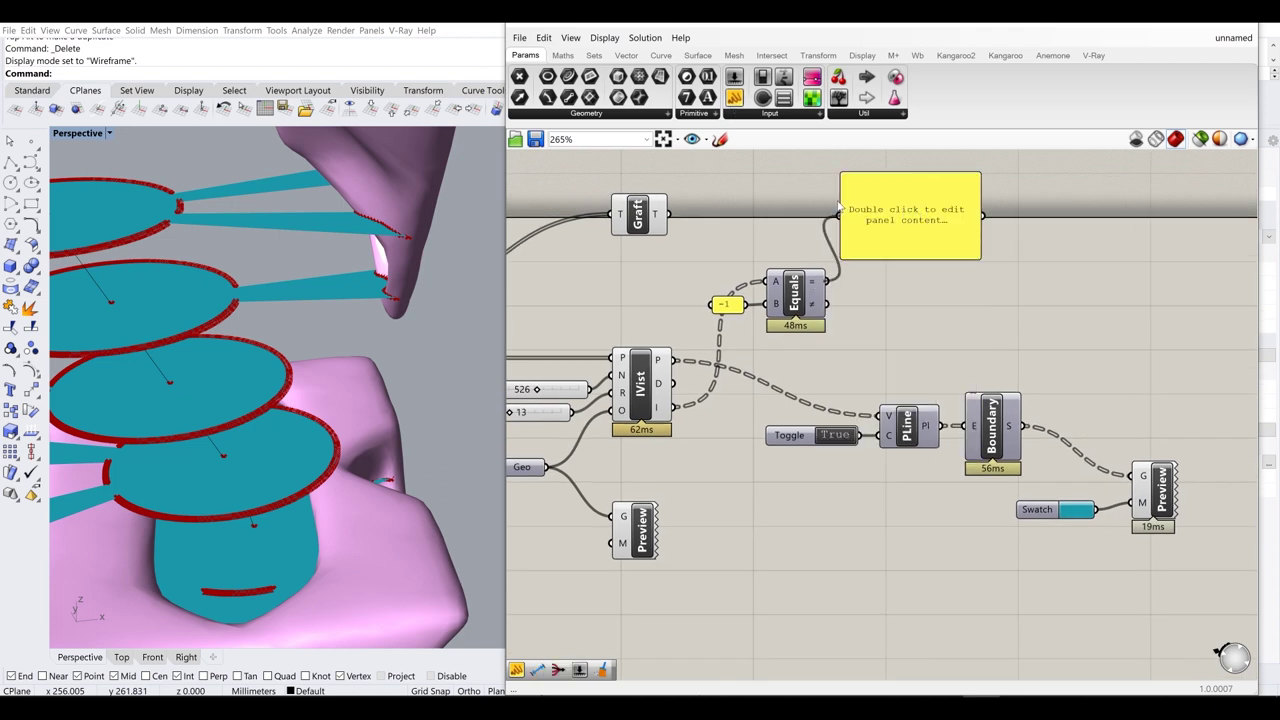
pyautogui.moveTo(921, 259); pyautogui.dragTo(921, 343)
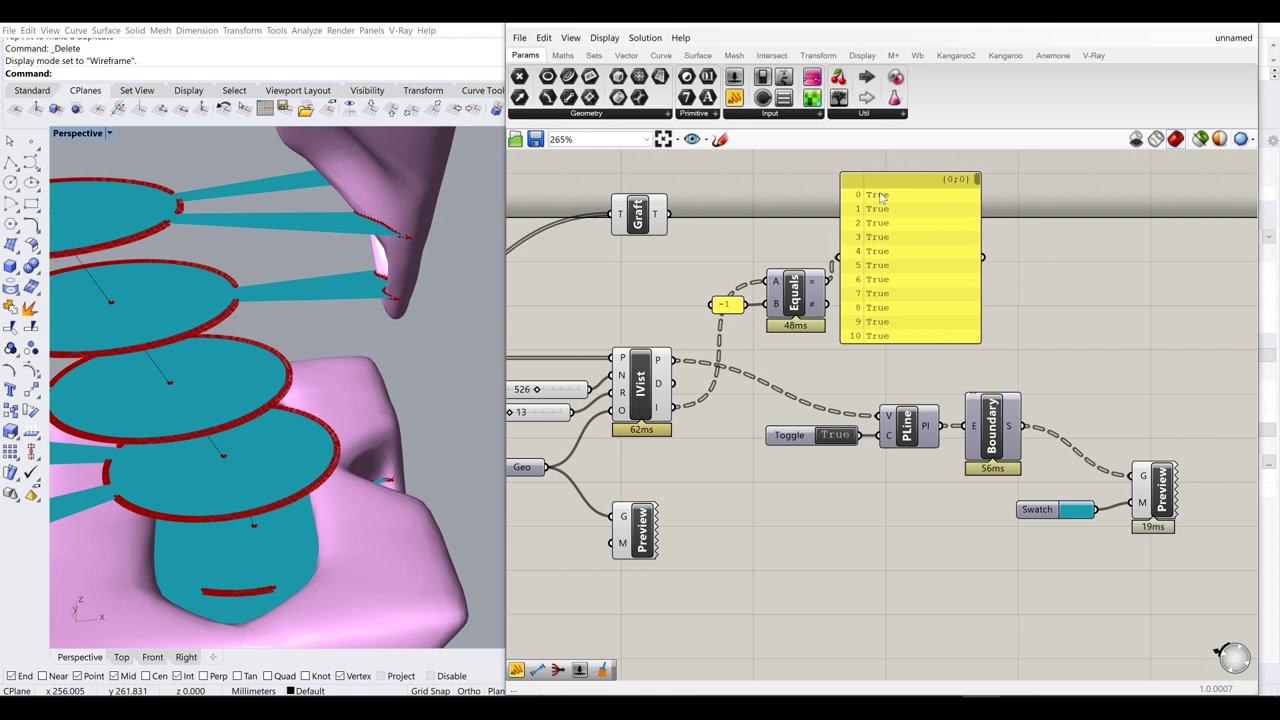
pyautogui.moveTo(884, 338); pyautogui.dragTo(884, 395)
pyautogui.scroll(-3, 876, 284)
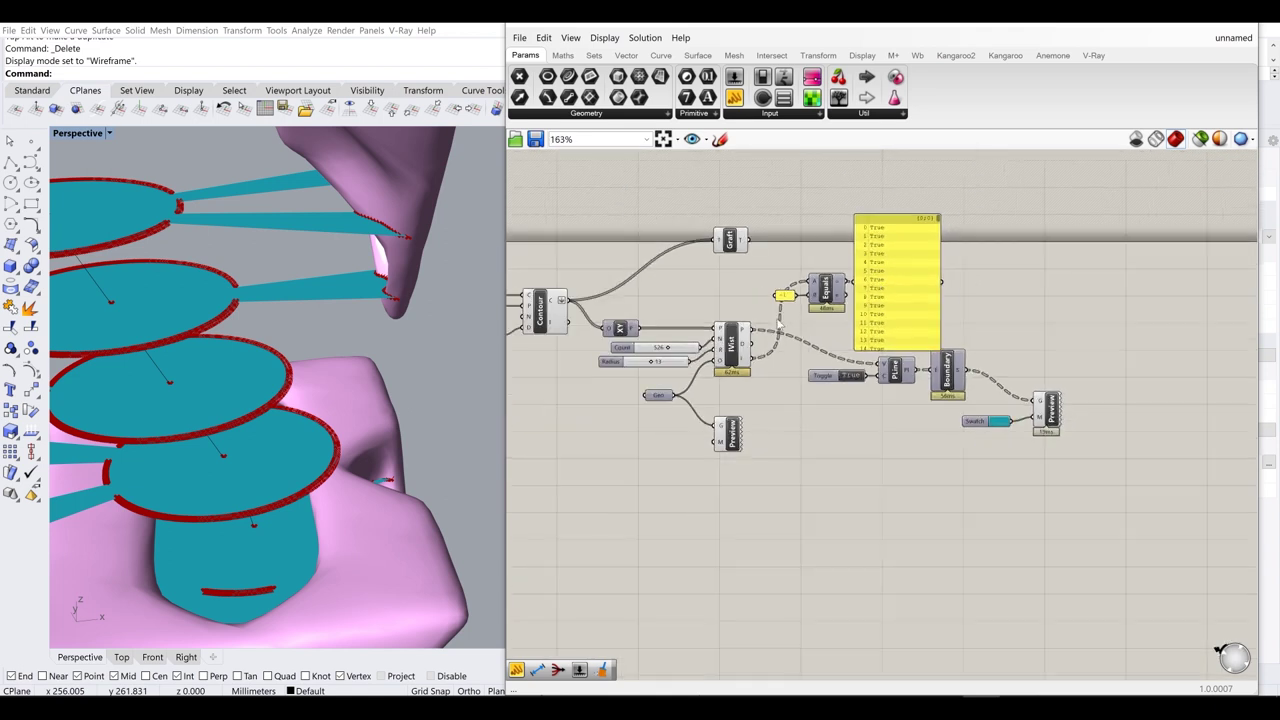
# - Connect the Equality component's ≠ output to the reading panel and move the panel away from the component
pyautogui.scroll(2, 882, 305)
pyautogui.scroll(2, 824, 285)
pyautogui.moveTo(841, 281); pyautogui.dragTo(851, 267)
pyautogui.moveTo(924, 221); pyautogui.dragTo(867, 280, button='right')
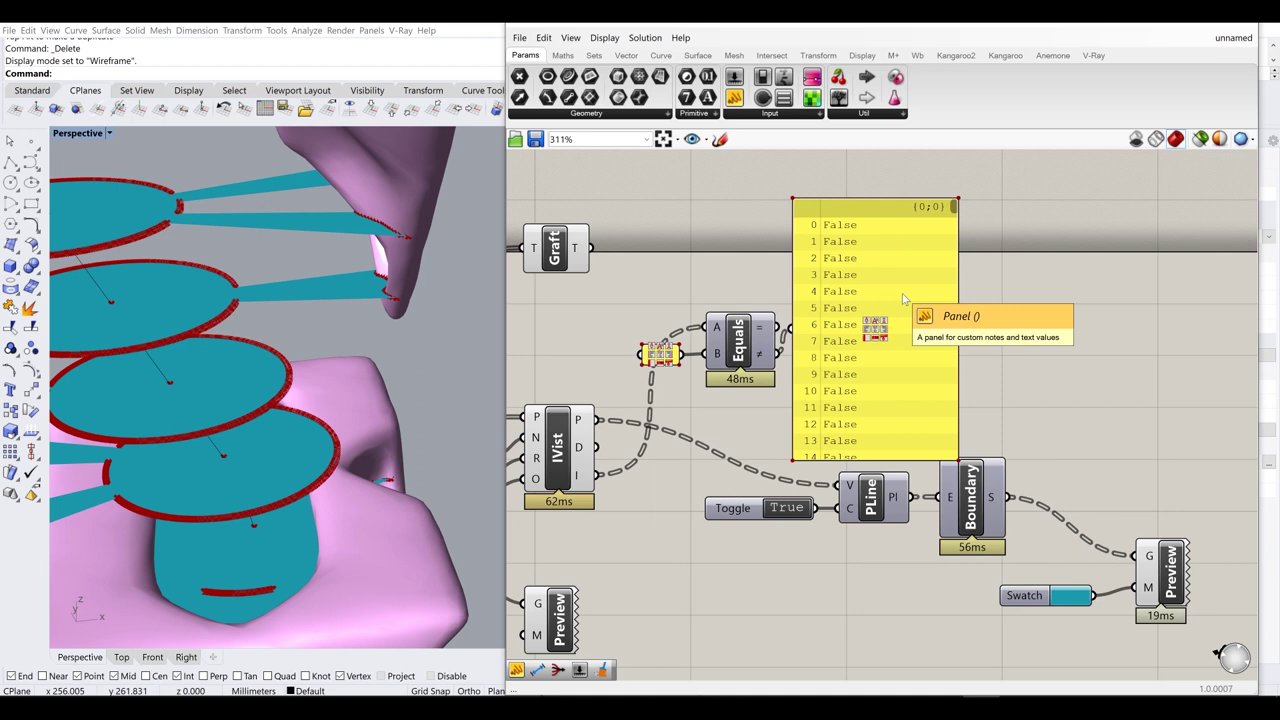
pyautogui.moveTo(857, 279); pyautogui.dragTo(915, 266)
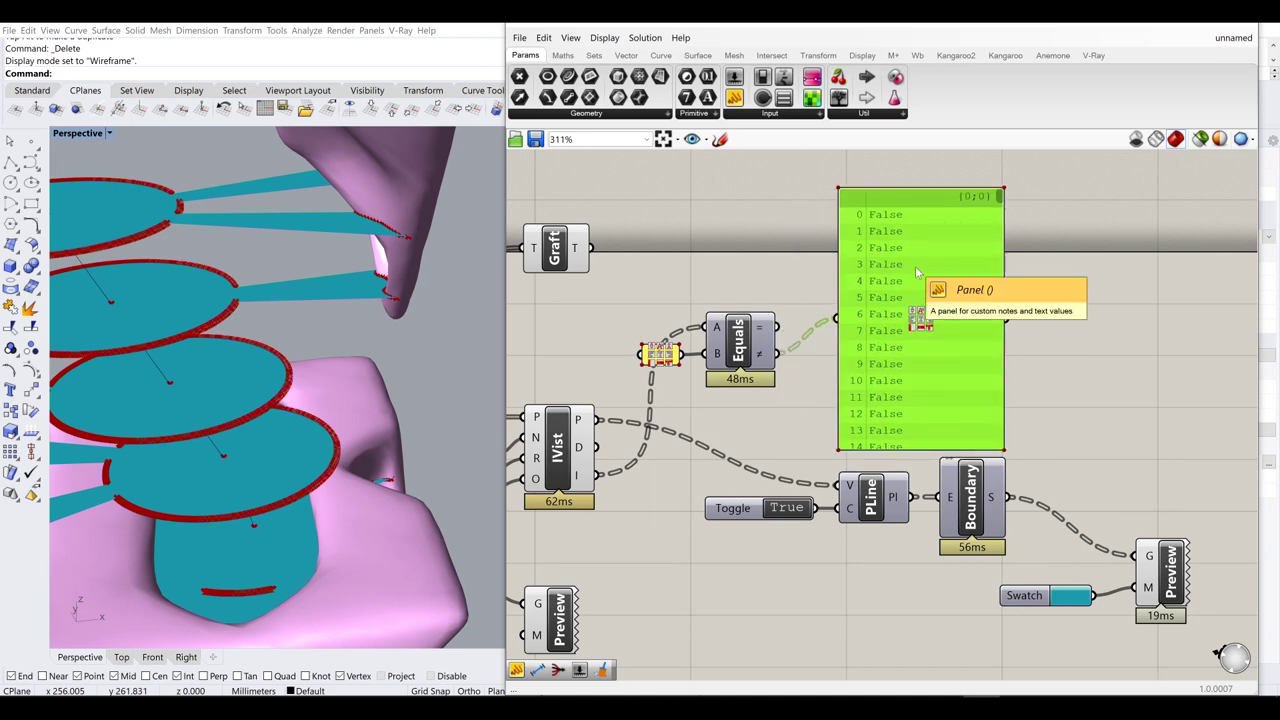
# - Feed the IsoVist Points output into the reading panel to inspect it, and delete the panel
pyautogui.moveTo(573, 343); pyautogui.dragTo(653, 324, button='right')
pyautogui.moveTo(664, 400); pyautogui.dragTo(916, 300)
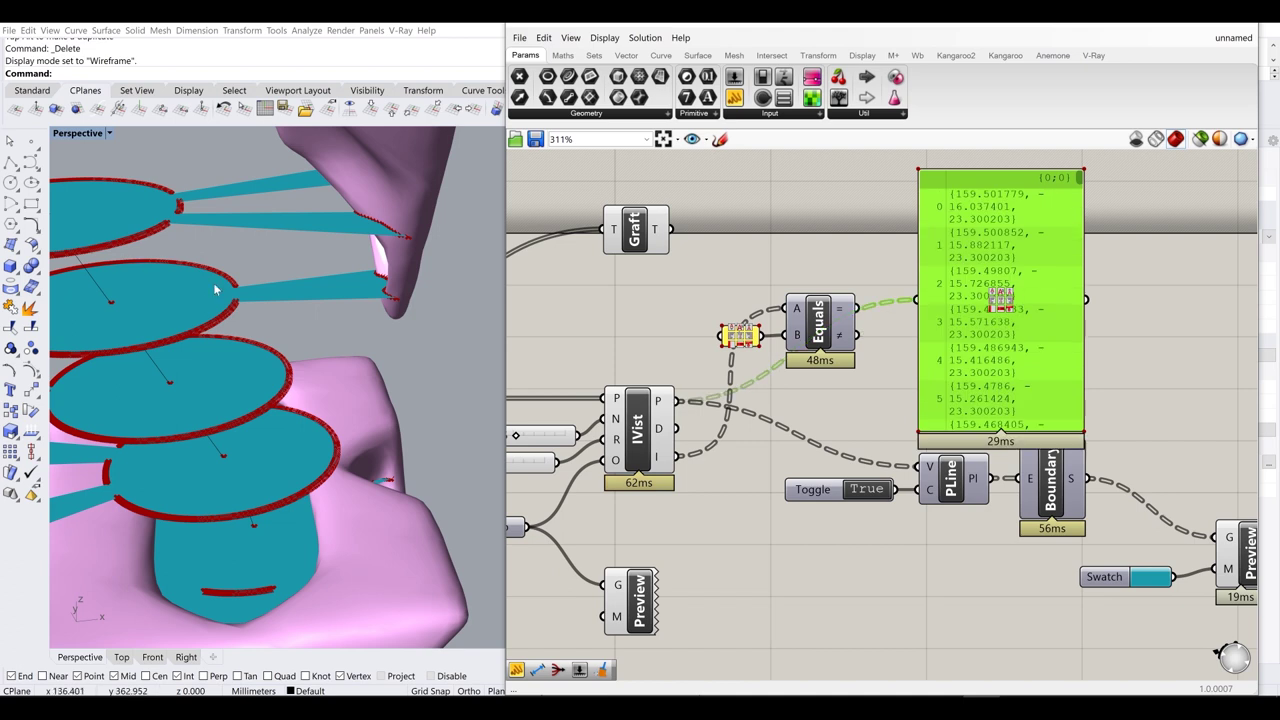
pyautogui.press('Delete')
# - Add a Cull Pattern component above the Polyline component, in line with Graft
pyautogui.doubleClick(969, 224)
pyautogui.write('cull pat')
pyautogui.press('Return')
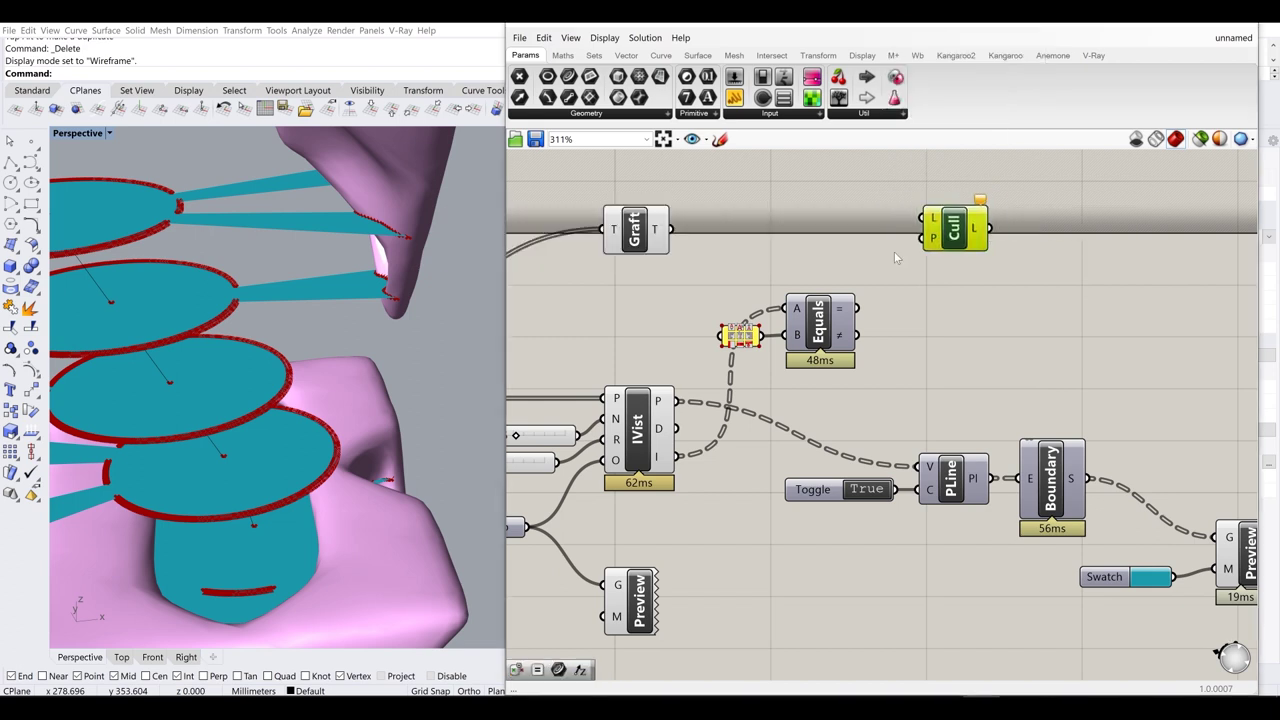
# - Connect the IsoVist Points output to the Cull Pattern's List input and move the Equality component with its panel below it
pyautogui.moveTo(950, 230); pyautogui.dragTo(898, 258)
pyautogui.moveTo(675, 400); pyautogui.dragTo(878, 247)
pyautogui.moveTo(864, 384); pyautogui.dragTo(745, 301)
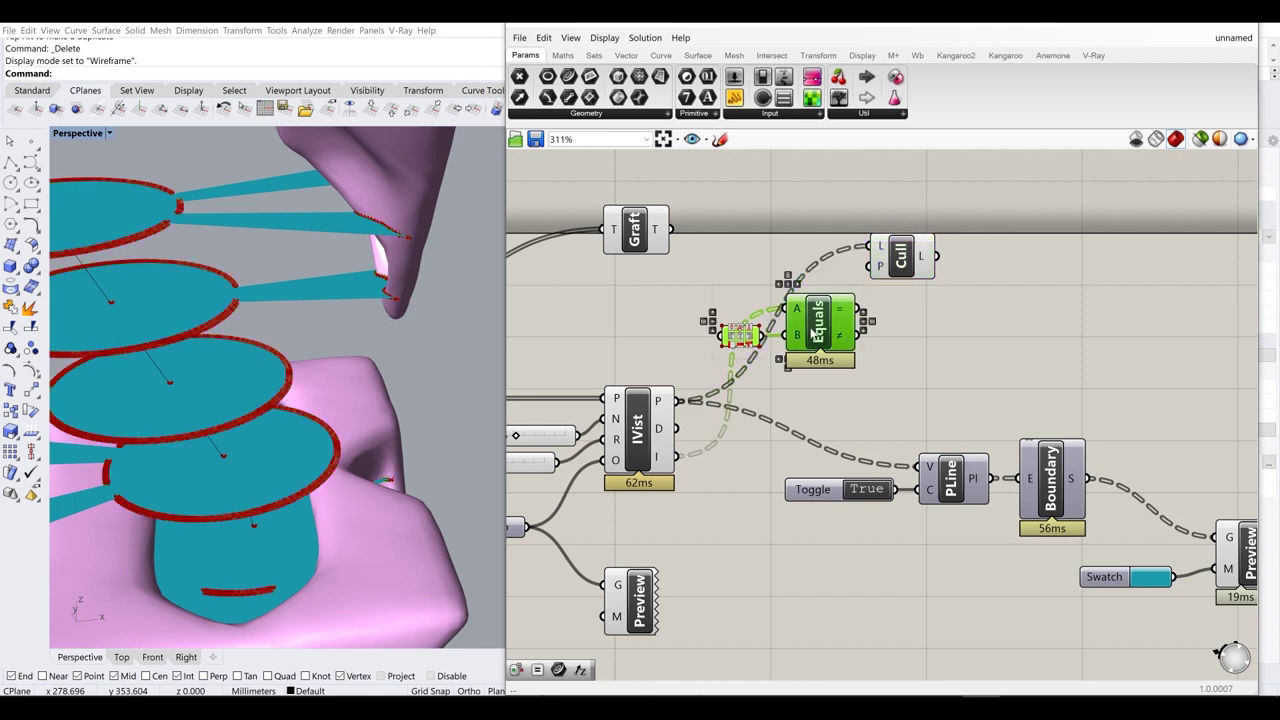
pyautogui.moveTo(811, 331); pyautogui.dragTo(871, 376)
pyautogui.click(945, 326)
pyautogui.moveTo(925, 343); pyautogui.dragTo(834, 362, button='right')
# - Reposition the Cull Pattern component above Equality and connect the ≠ output to its Pattern input
pyautogui.moveTo(812, 280); pyautogui.dragTo(861, 283)
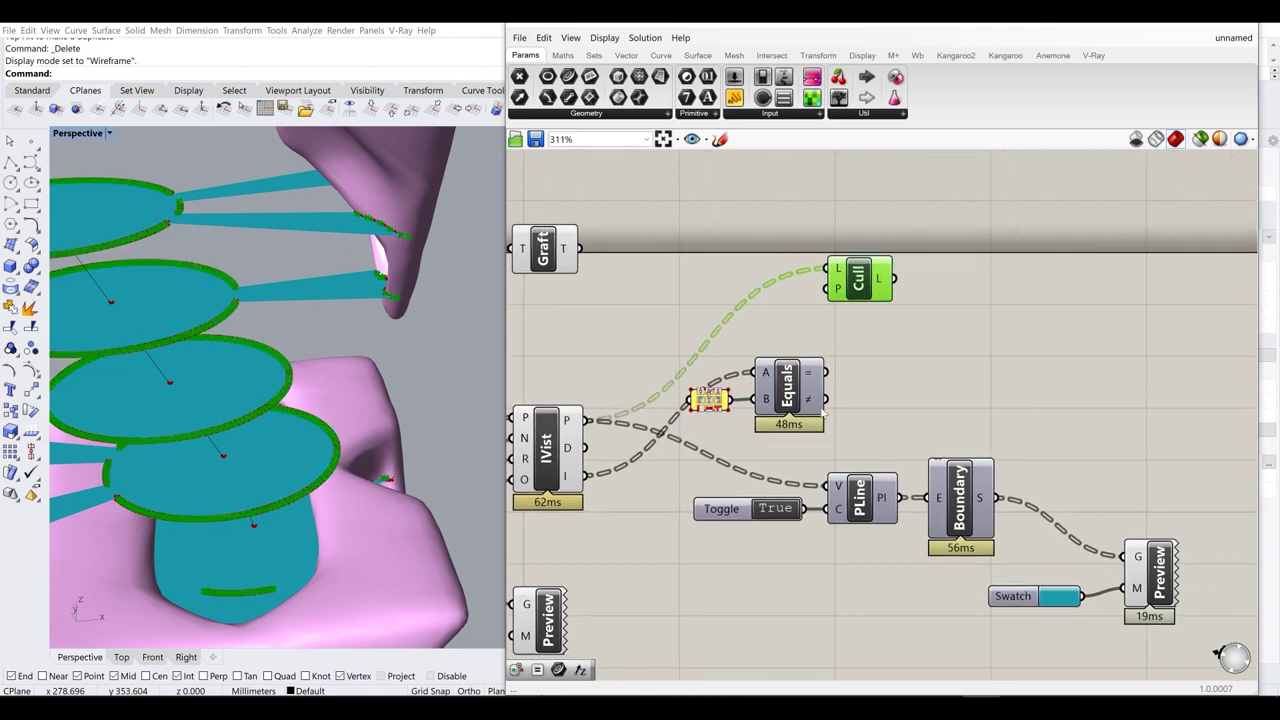
pyautogui.moveTo(811, 401)
pyautogui.moveTo(811, 401); pyautogui.dragTo(881, 314)
pyautogui.moveTo(334, 316); pyautogui.dragTo(174, 291, button='right')
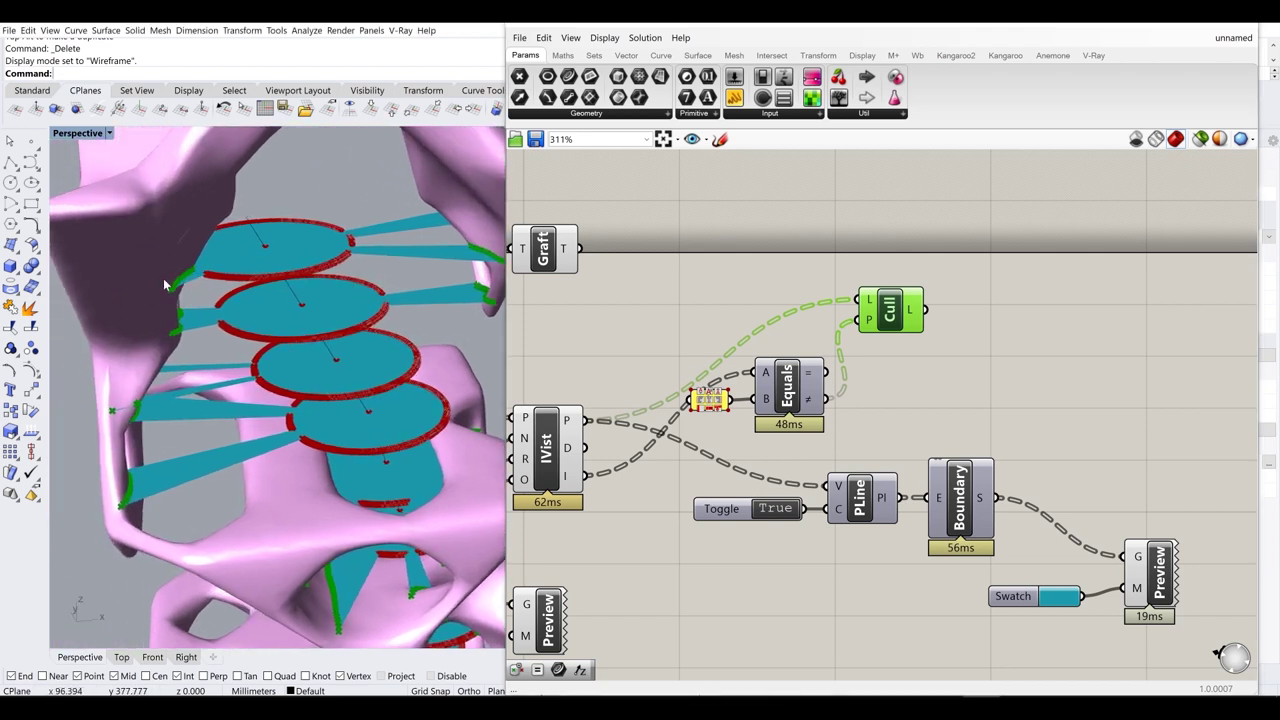
# - Move the Graft component directly above the Cull Pattern component
pyautogui.moveTo(695, 263); pyautogui.dragTo(683, 319, button='right')
pyautogui.moveTo(541, 309); pyautogui.dragTo(868, 295)
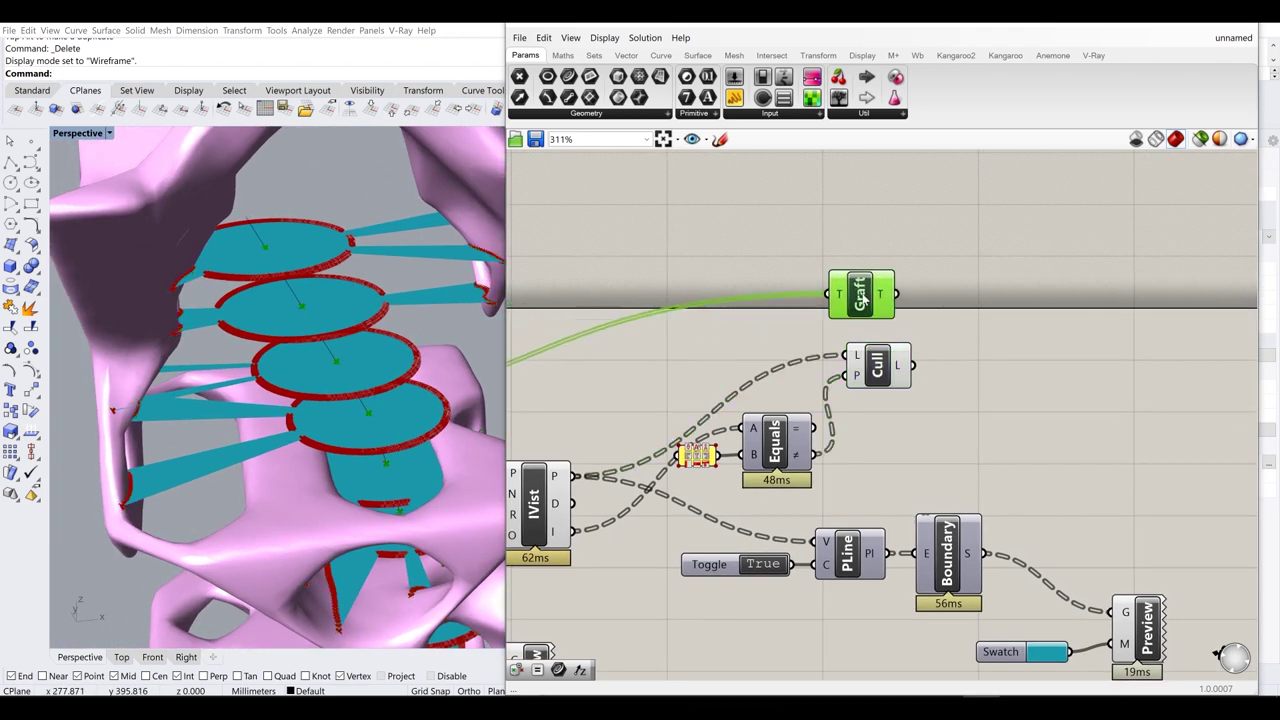
pyautogui.moveTo(864, 242); pyautogui.dragTo(739, 224, button='right')
# - Add a two-point Line component beside the Graft and Cull Pattern components
pyautogui.click(907, 331)
pyautogui.doubleClick(908, 337)
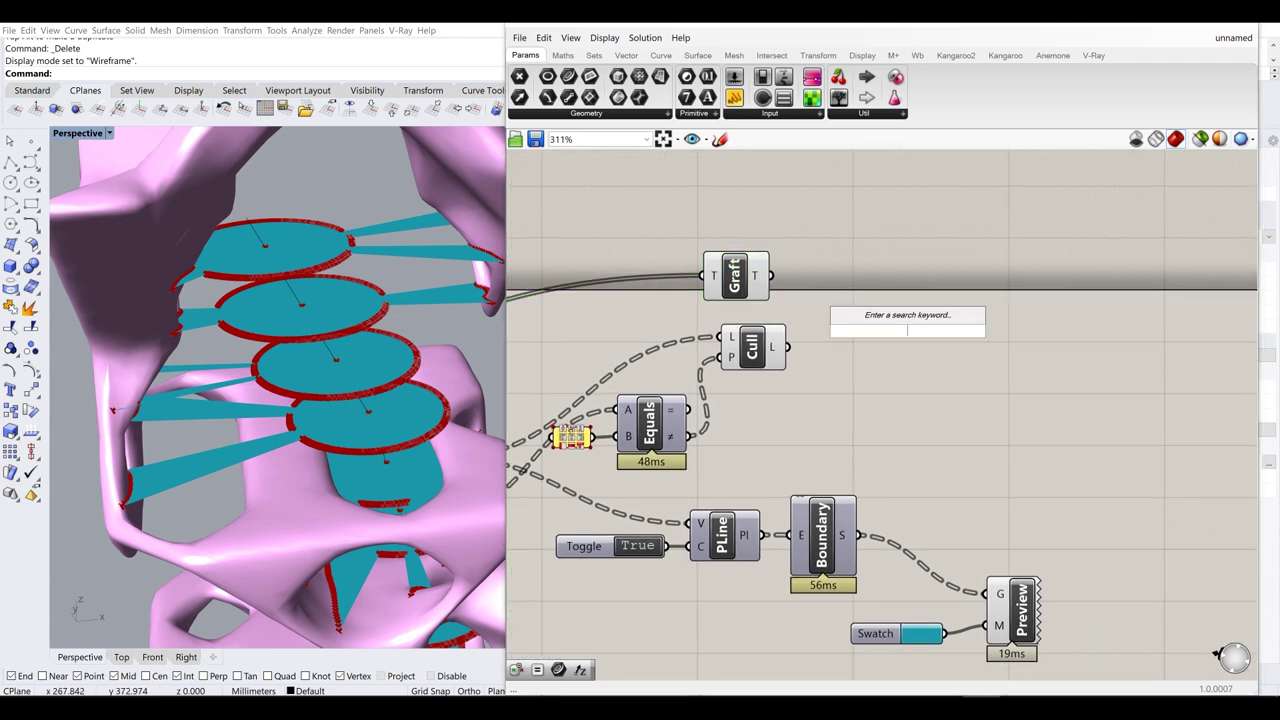
pyautogui.write('li')
pyautogui.press('Up')
pyautogui.press('Up')
pyautogui.press('Up')
pyautogui.press('Up')
pyautogui.press('Up')
pyautogui.press('Up')
pyautogui.press('Up')
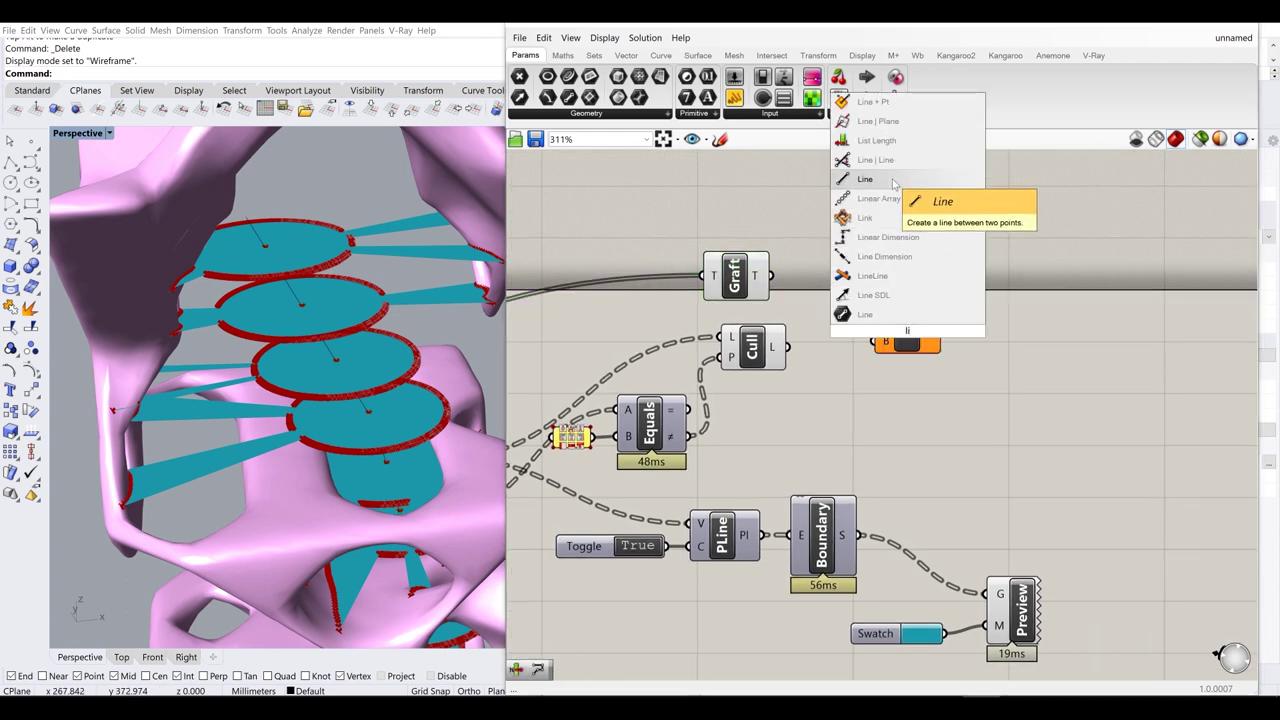
pyautogui.press('Return')
# - Connect the Graft output to the Line's A input and the culled points to its B input
pyautogui.moveTo(768, 276); pyautogui.dragTo(876, 320)
pyautogui.moveTo(786, 346); pyautogui.dragTo(903, 322)
pyautogui.click(880, 282)
pyautogui.moveTo(343, 238); pyautogui.dragTo(248, 298, button='right')
pyautogui.scroll(3, 228, 295)
pyautogui.scroll(5, 320, 312)
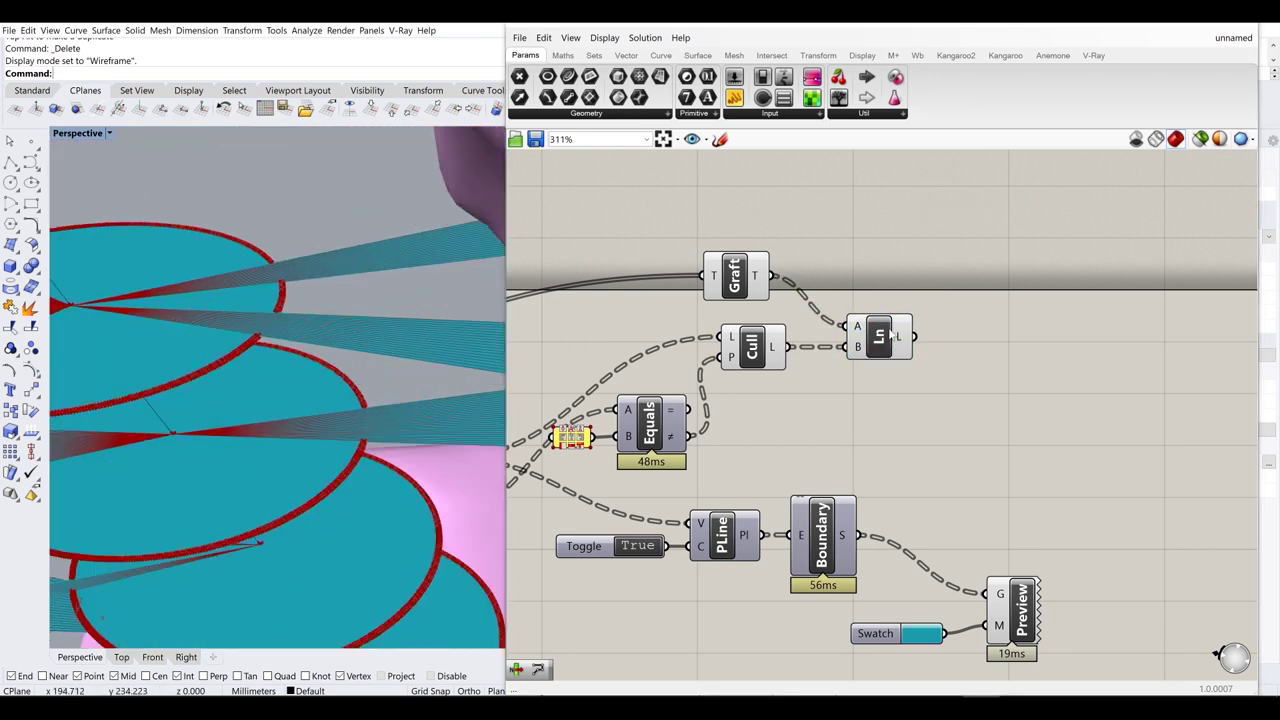
pyautogui.moveTo(768, 354); pyautogui.dragTo(680, 330, button='right')
pyautogui.scroll(-5, 325, 288)
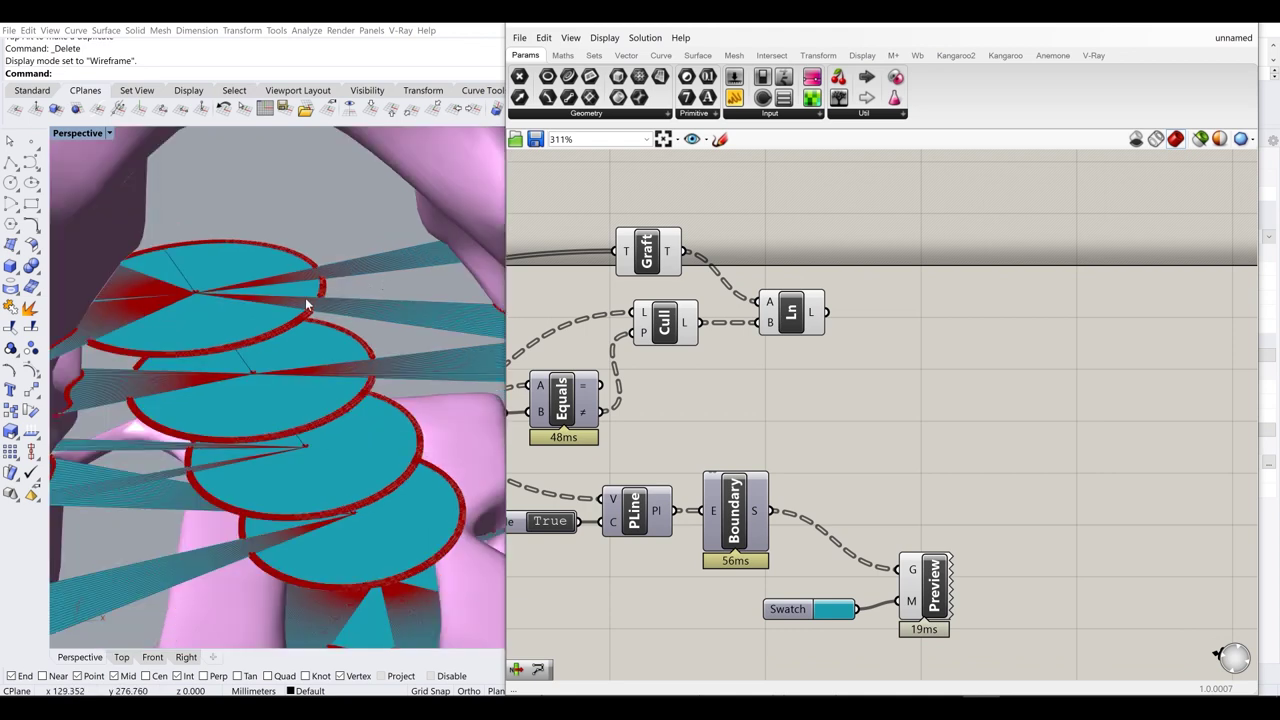
pyautogui.moveTo(226, 301); pyautogui.dragTo(288, 276, button='right')
pyautogui.scroll(3, 290, 283)
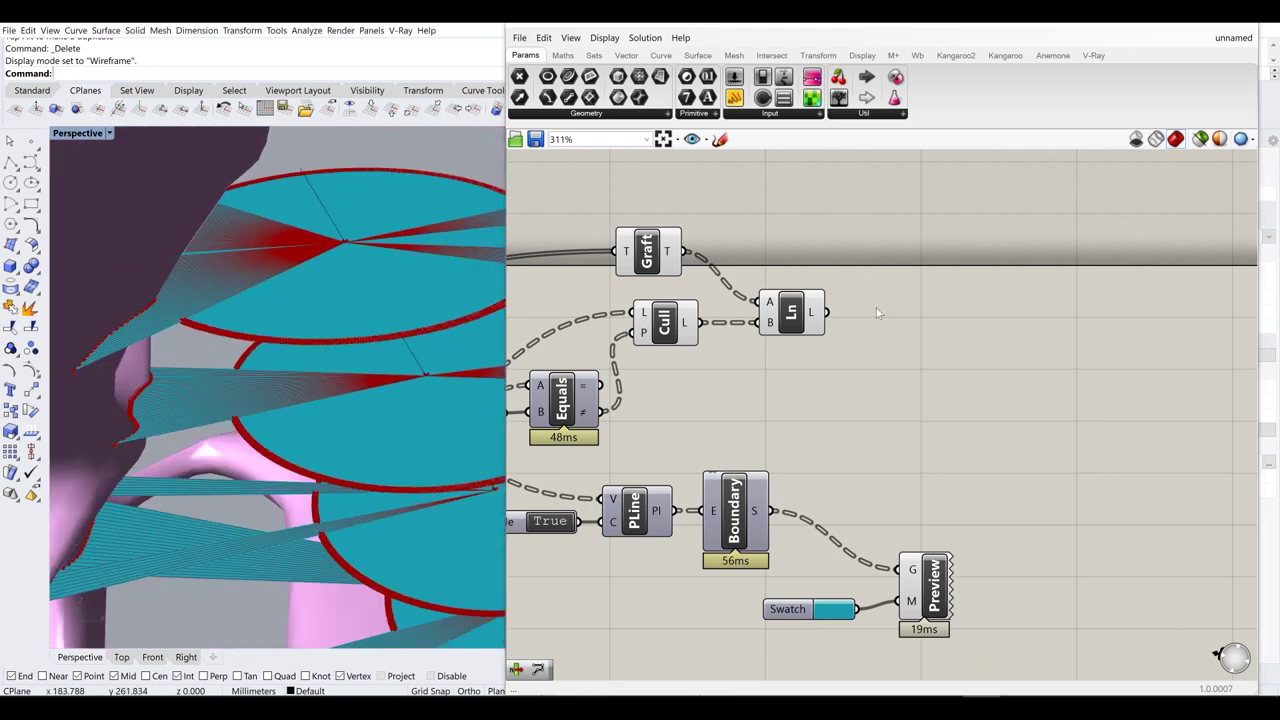
# - Add a second Cull Pattern component after the Line component and feed the lines into its List input
pyautogui.moveTo(952, 369); pyautogui.dragTo(871, 369, button='right')
pyautogui.doubleClick(871, 369)
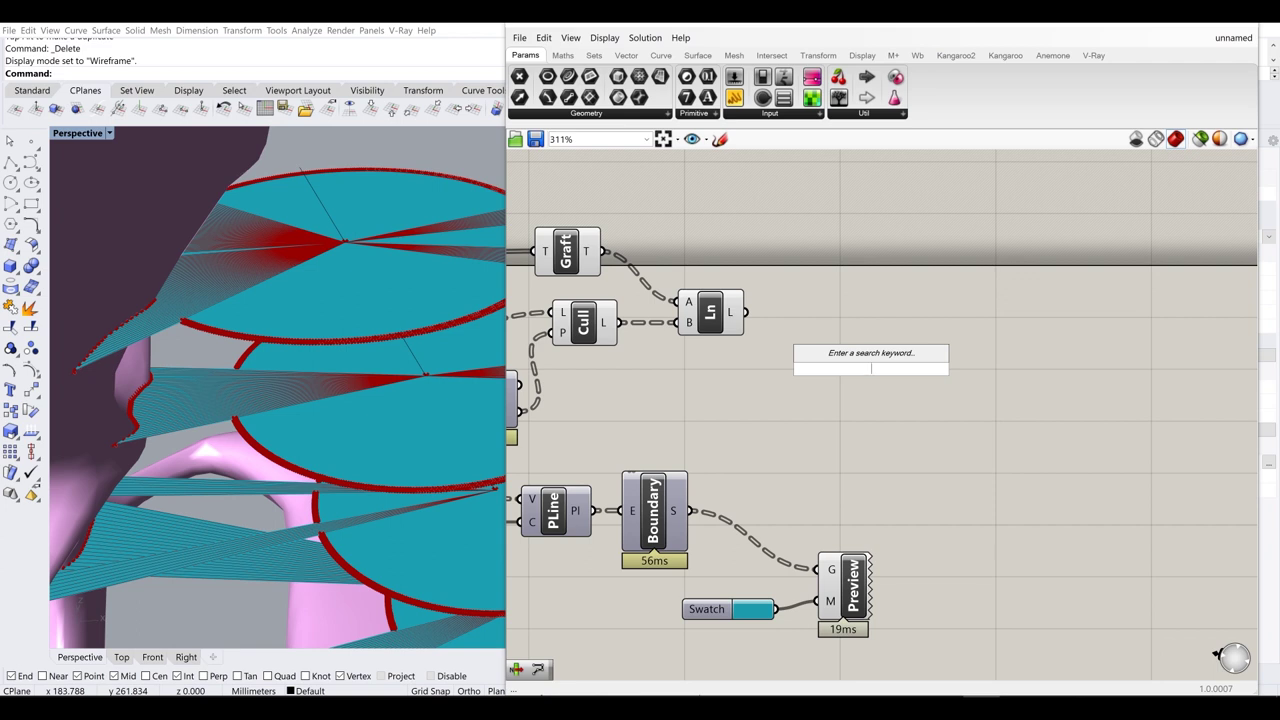
pyautogui.write('cul')
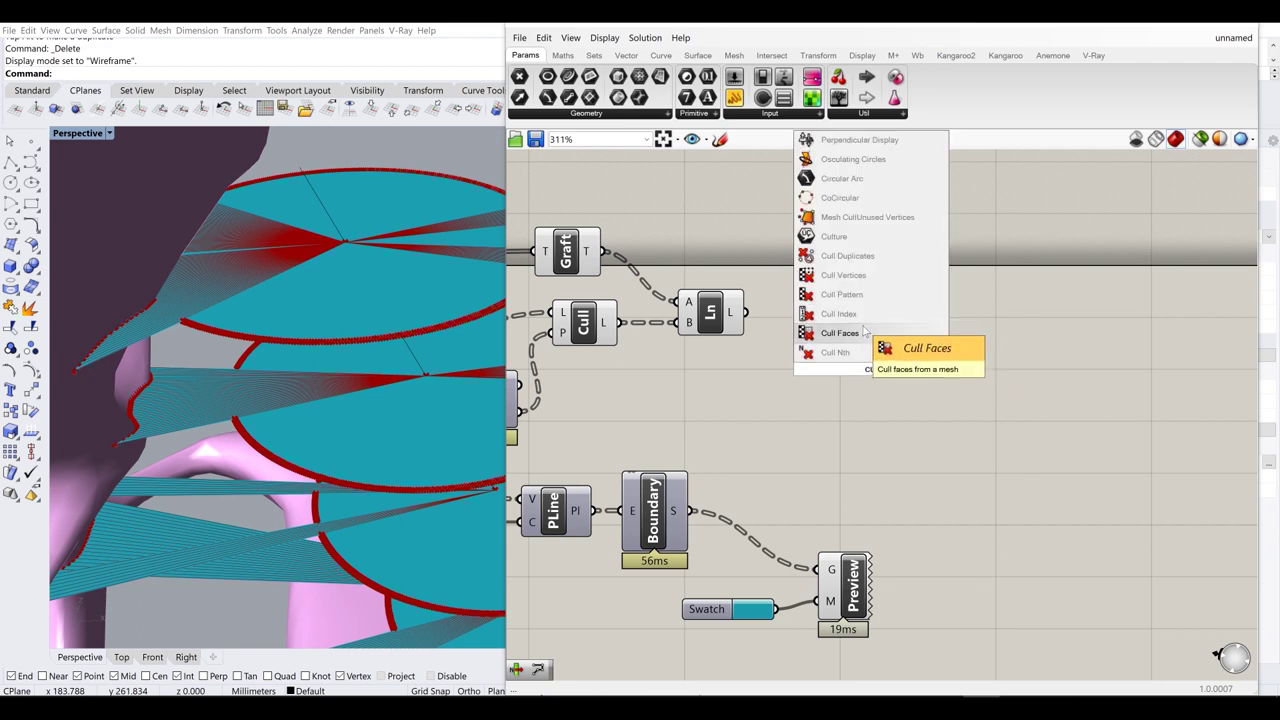
pyautogui.click(845, 353)
pyautogui.moveTo(745, 312); pyautogui.dragTo(877, 303)
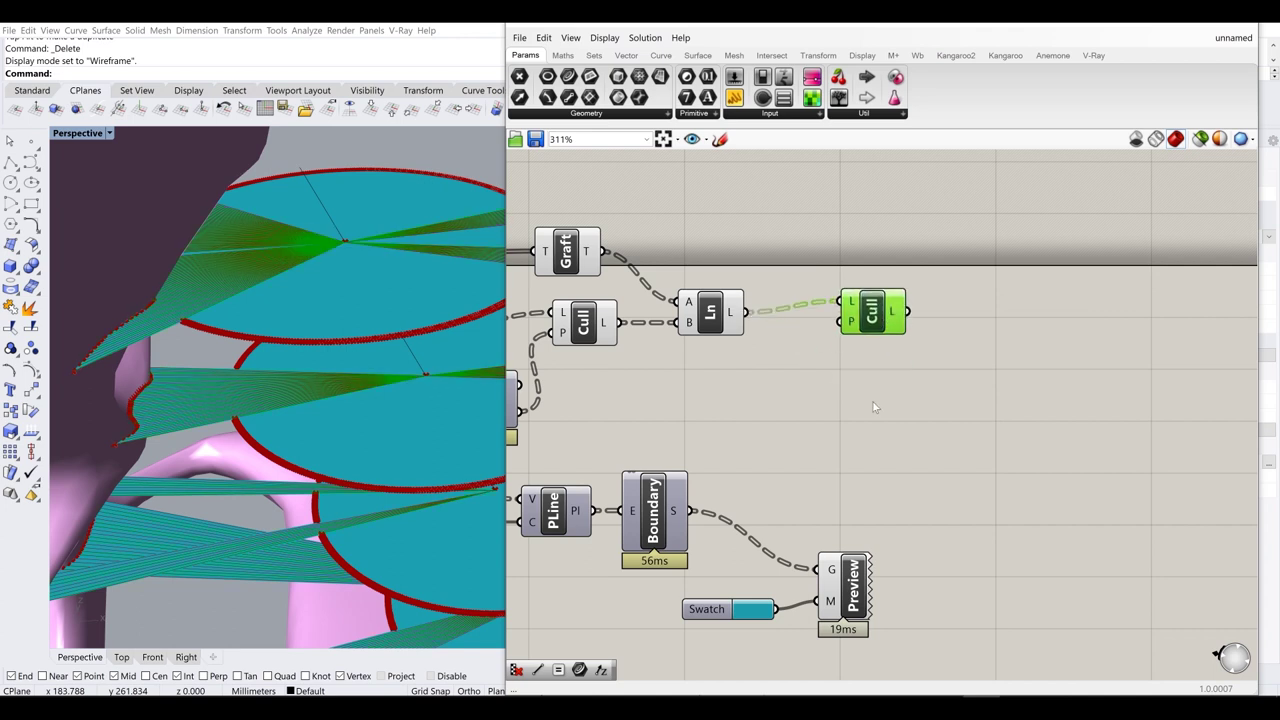
# - Add a panel below the second Cull Pattern component containing True, True and False on separate lines
pyautogui.doubleClick(877, 406)
pyautogui.write('//')
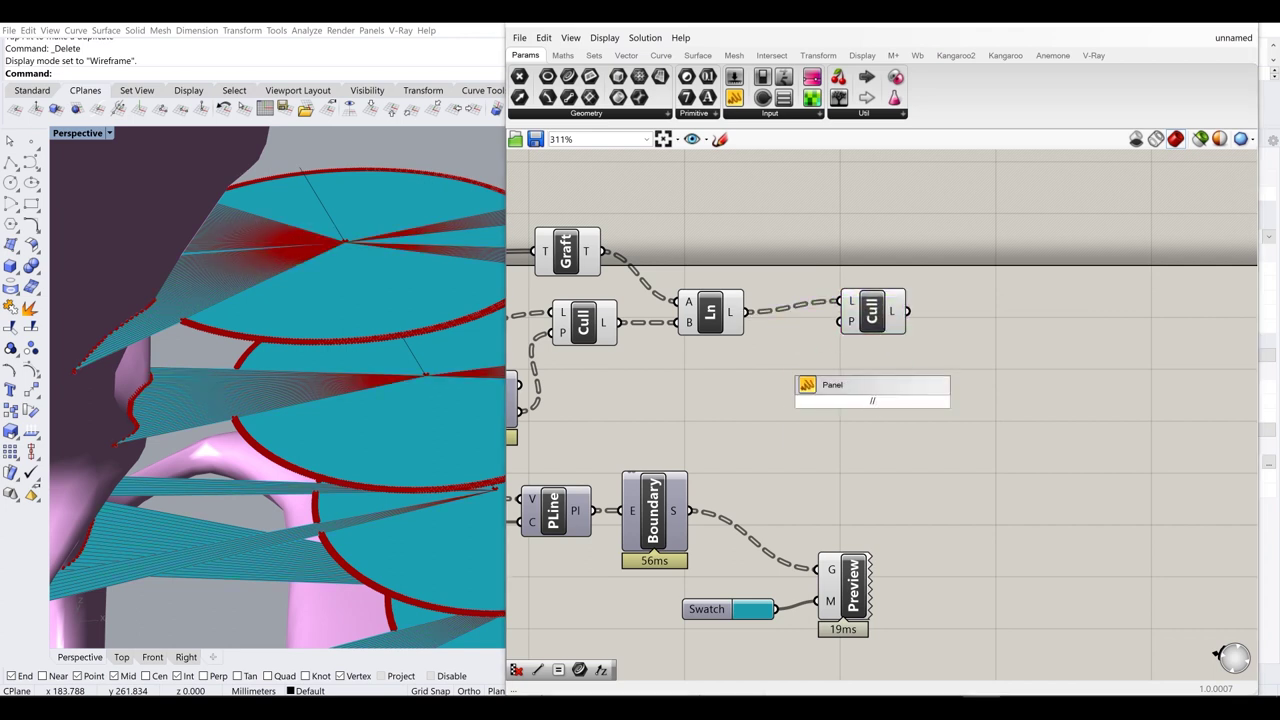
pyautogui.press('Return')
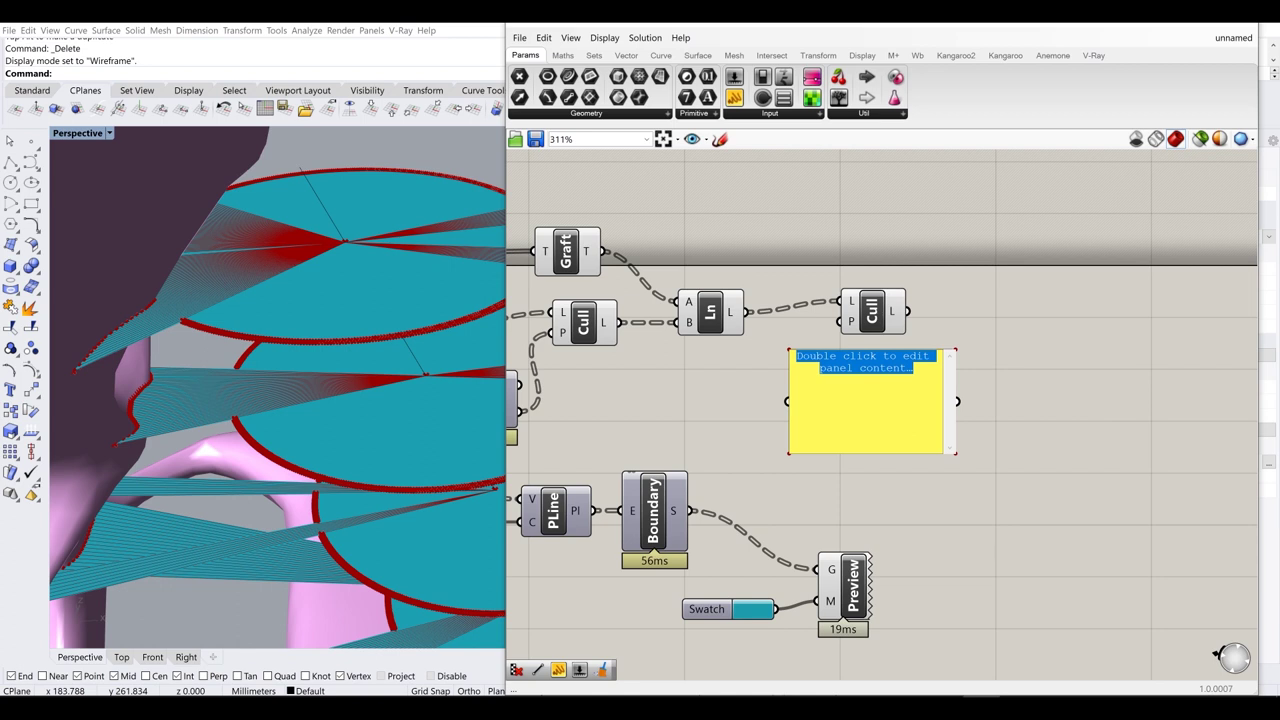
pyautogui.write('Tr')
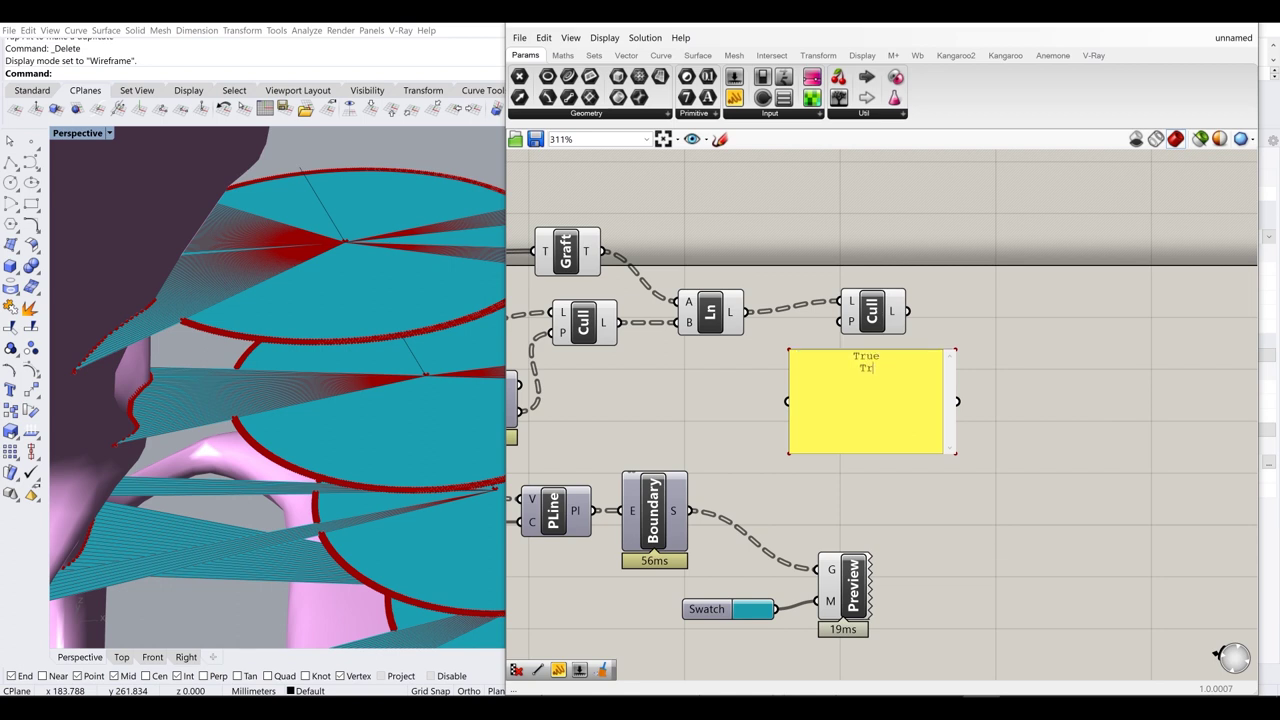
pyautogui.write('lse')
pyautogui.click(1007, 332)
# - Turn off Multiline Data for the pattern panel and connect it to the second Cull Pattern's Pattern input
pyautogui.rightClick(912, 375)
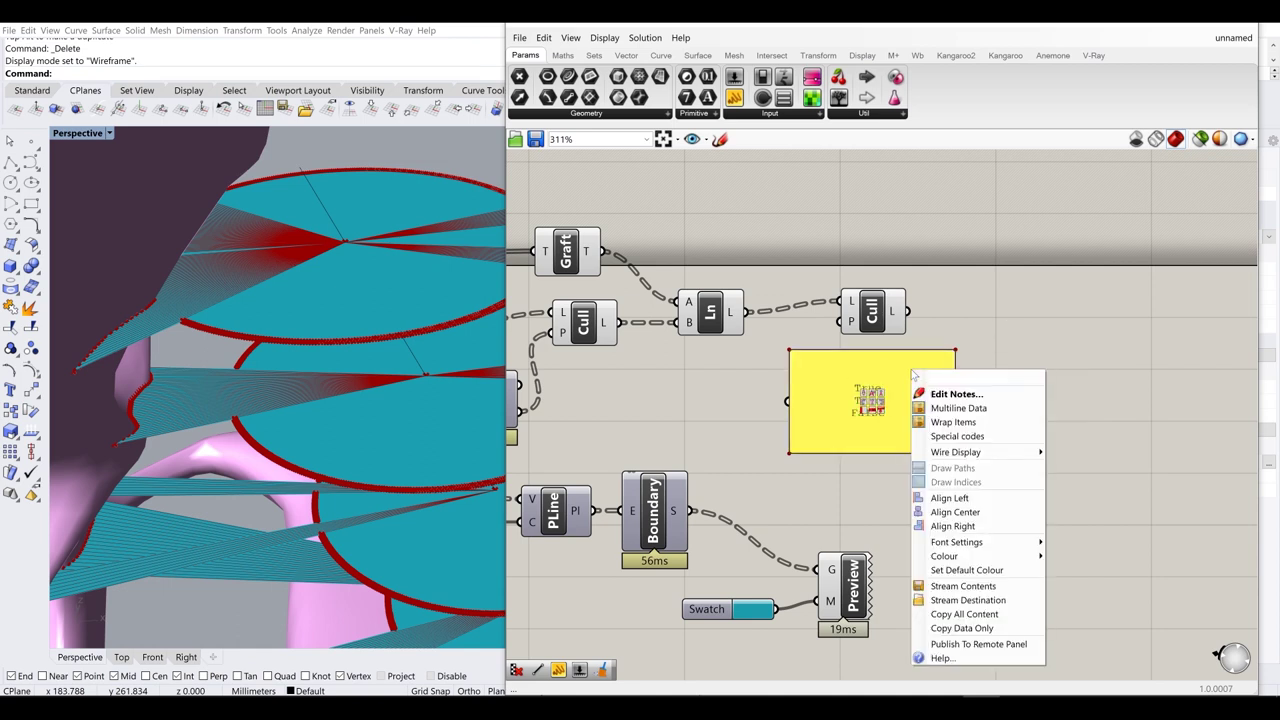
pyautogui.click(930, 409)
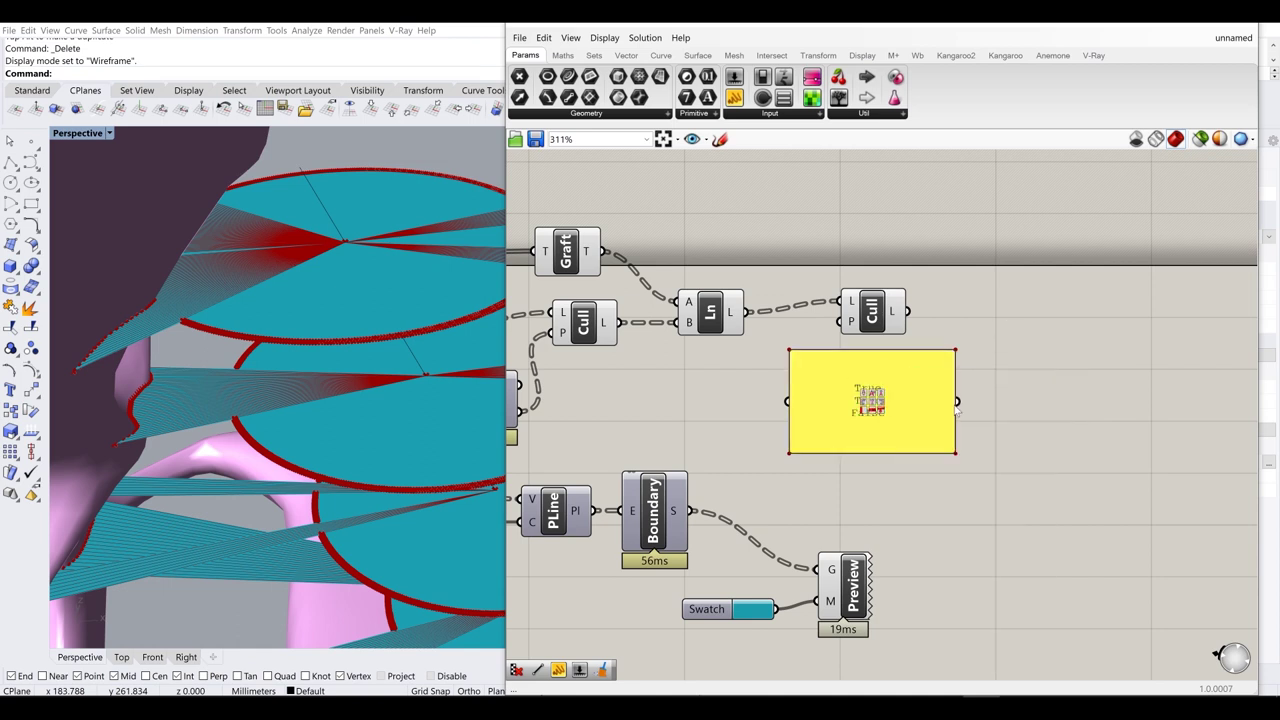
pyautogui.rightClick(908, 377)
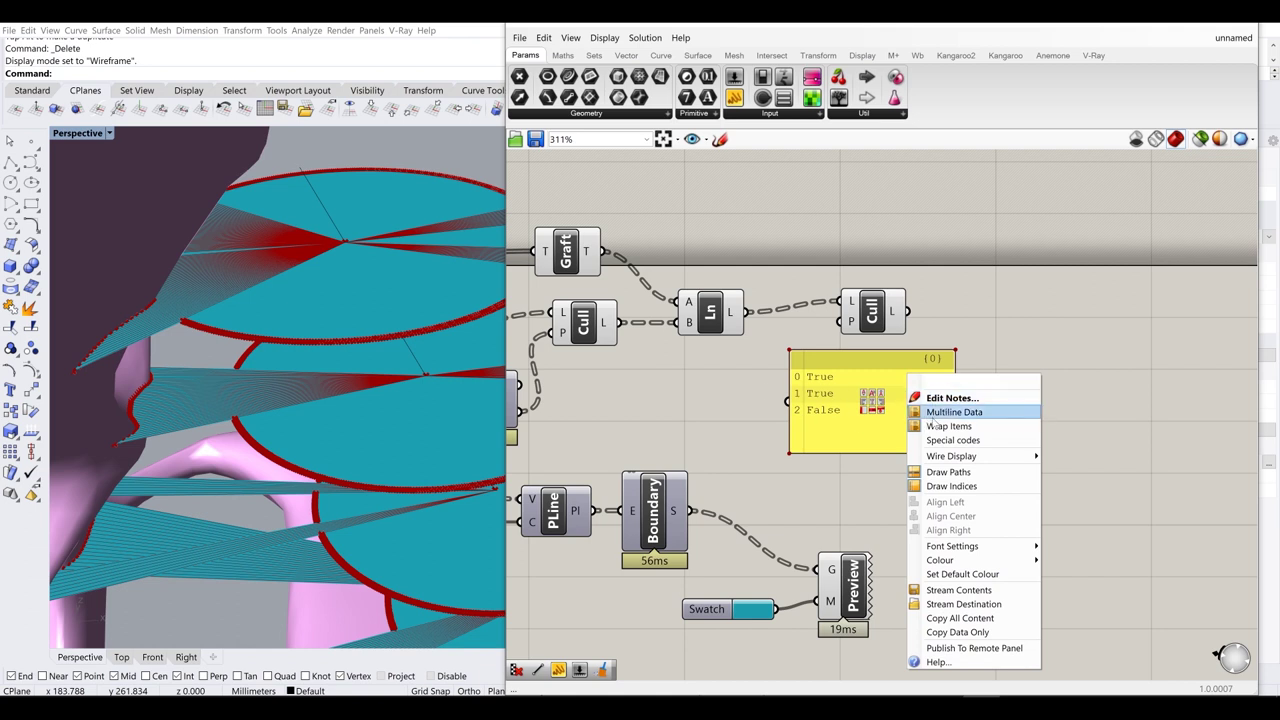
pyautogui.click(1051, 380)
pyautogui.moveTo(960, 404); pyautogui.dragTo(1060, 318)
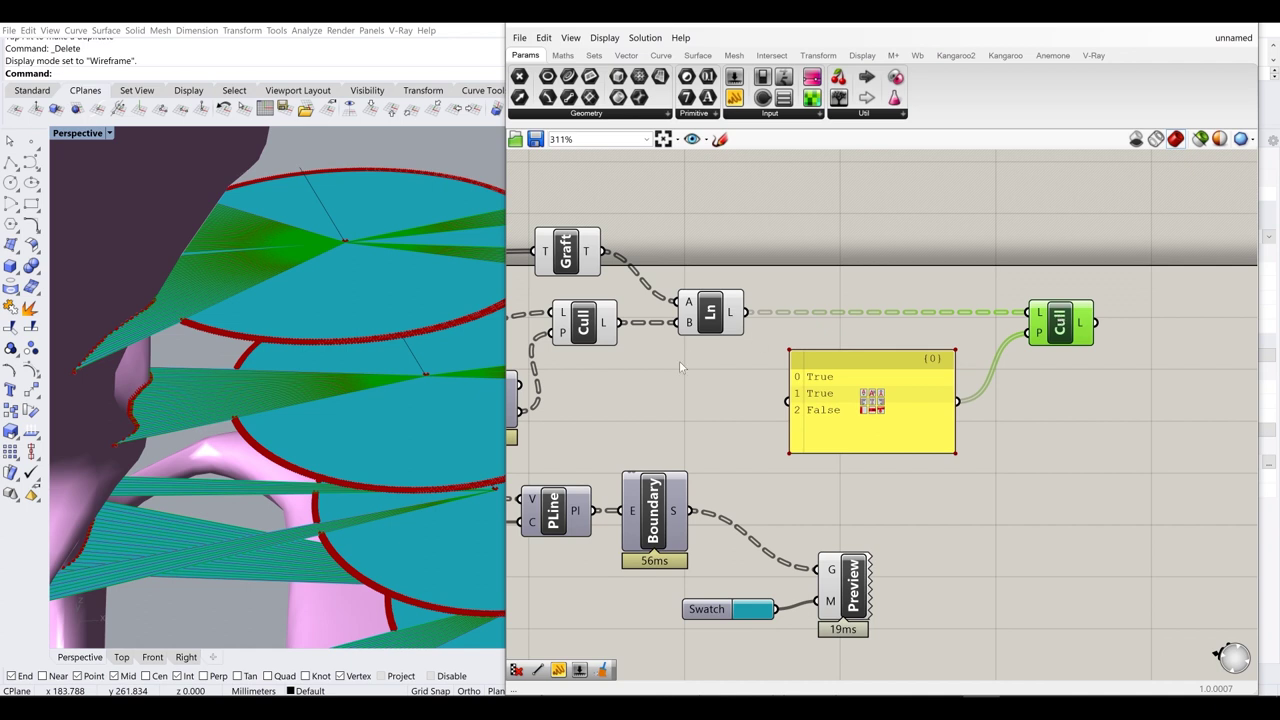
# - Hide the viewport preview of the Graft, first Cull Pattern and Line components
pyautogui.moveTo(720, 366); pyautogui.dragTo(566, 249)
pyautogui.click(613, 192)
pyautogui.click(742, 202)
pyautogui.moveTo(352, 287); pyautogui.dragTo(321, 283, button='right')
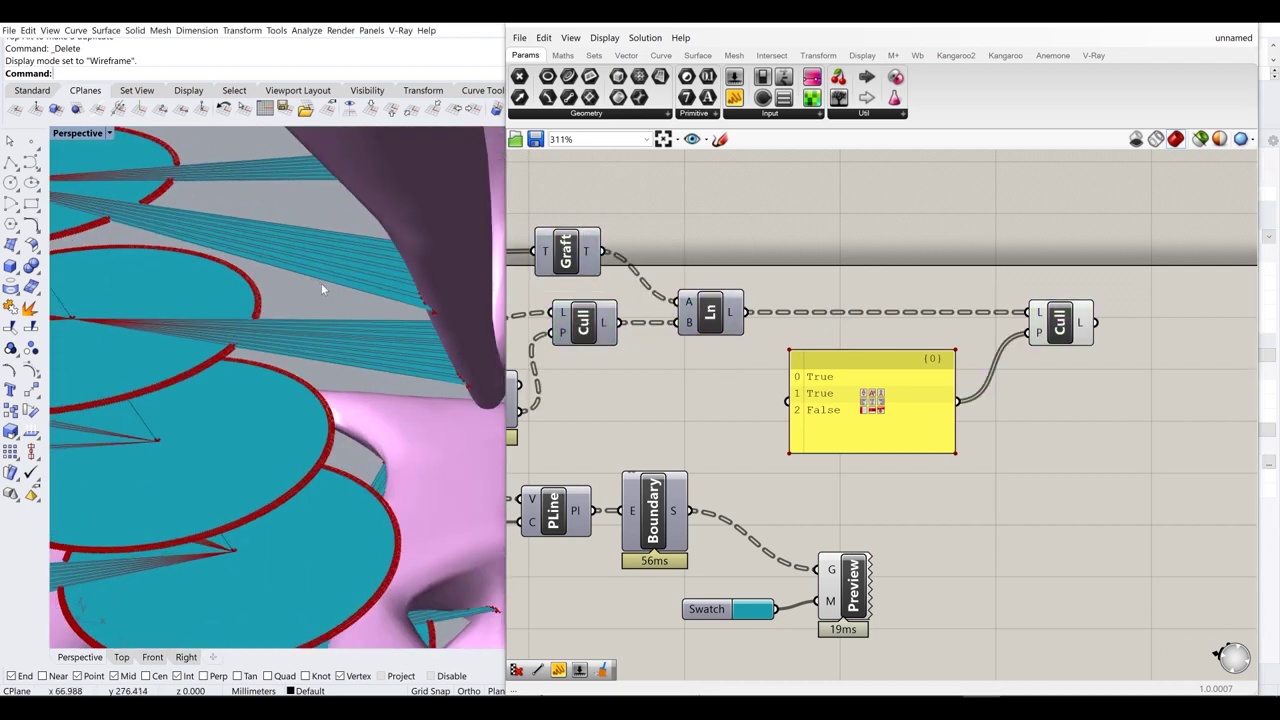
pyautogui.scroll(5, 388, 294)
pyautogui.click(1076, 322)
pyautogui.click(849, 315)
pyautogui.scroll(-5, 411, 283)
pyautogui.moveTo(402, 283); pyautogui.dragTo(335, 283, button='right')
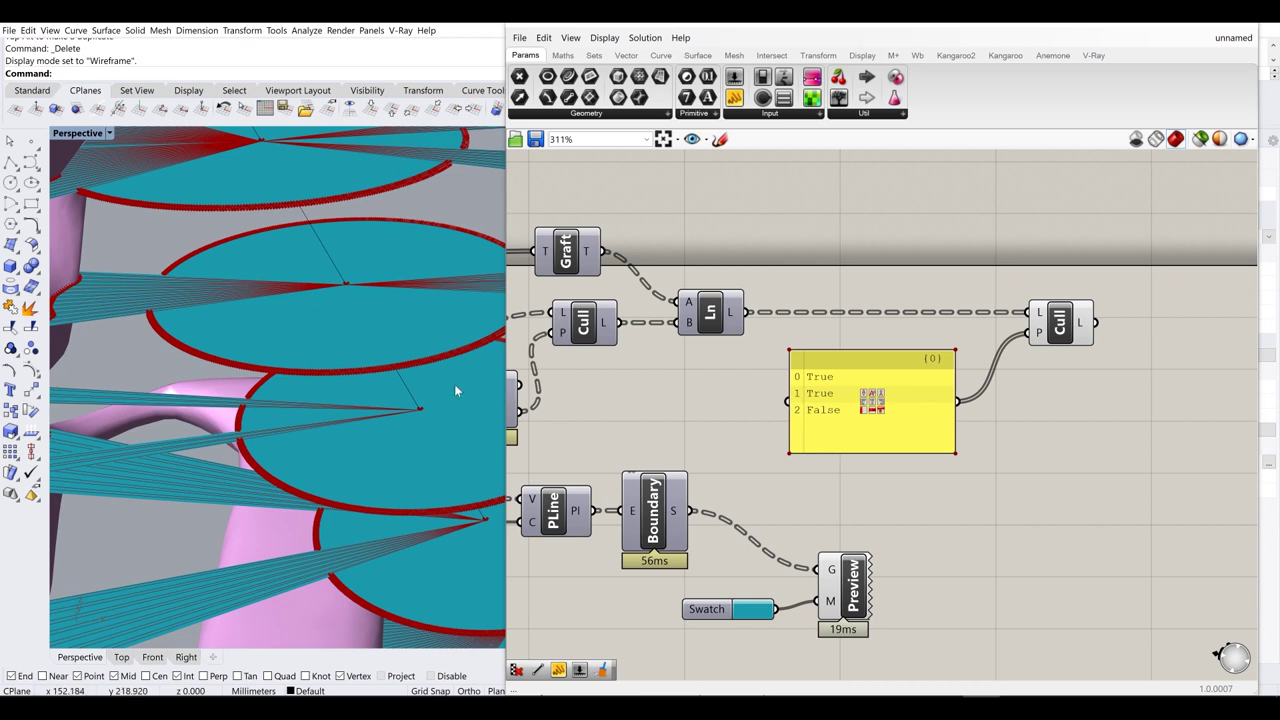
# - Change the panel's cull pattern to True, True, True, True, False
pyautogui.click(830, 420)
pyautogui.doubleClick(830, 417)
pyautogui.click(881, 368)
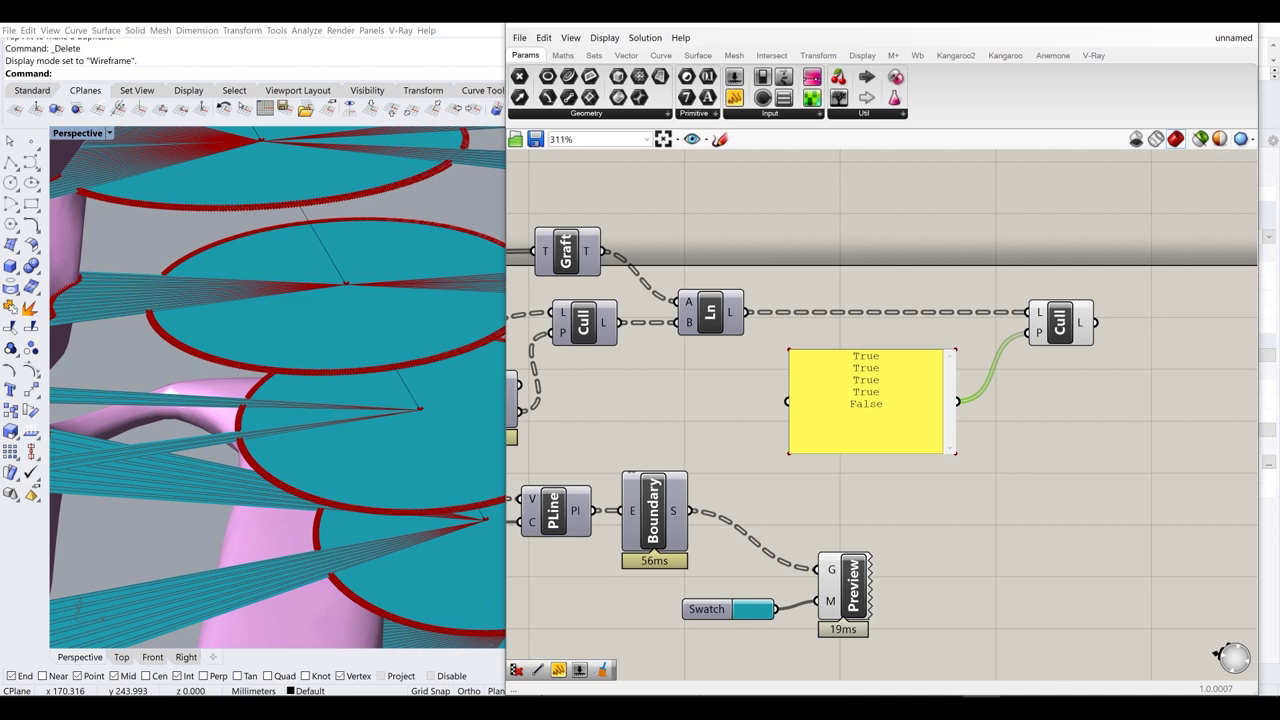
pyautogui.click(855, 247)
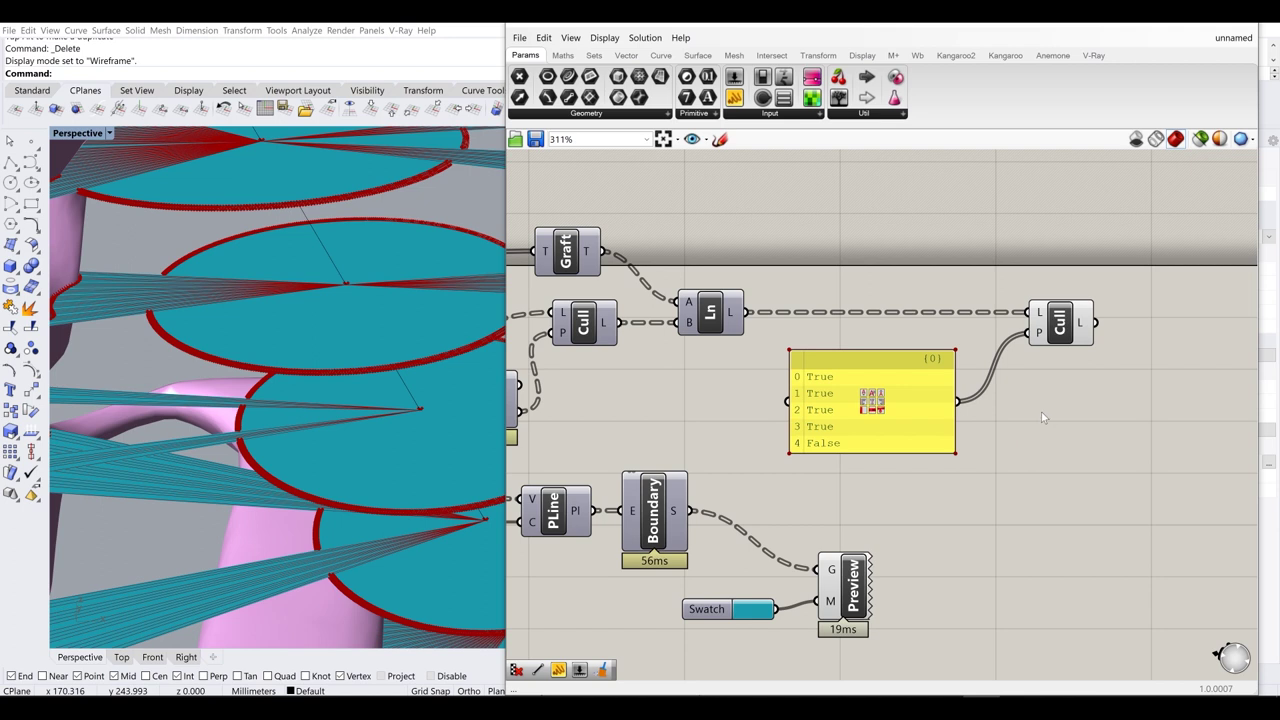
pyautogui.click(1047, 334)
pyautogui.click(1067, 374)
pyautogui.moveTo(79, 282); pyautogui.dragTo(301, 369, button='right')
pyautogui.scroll(4, 301, 369)
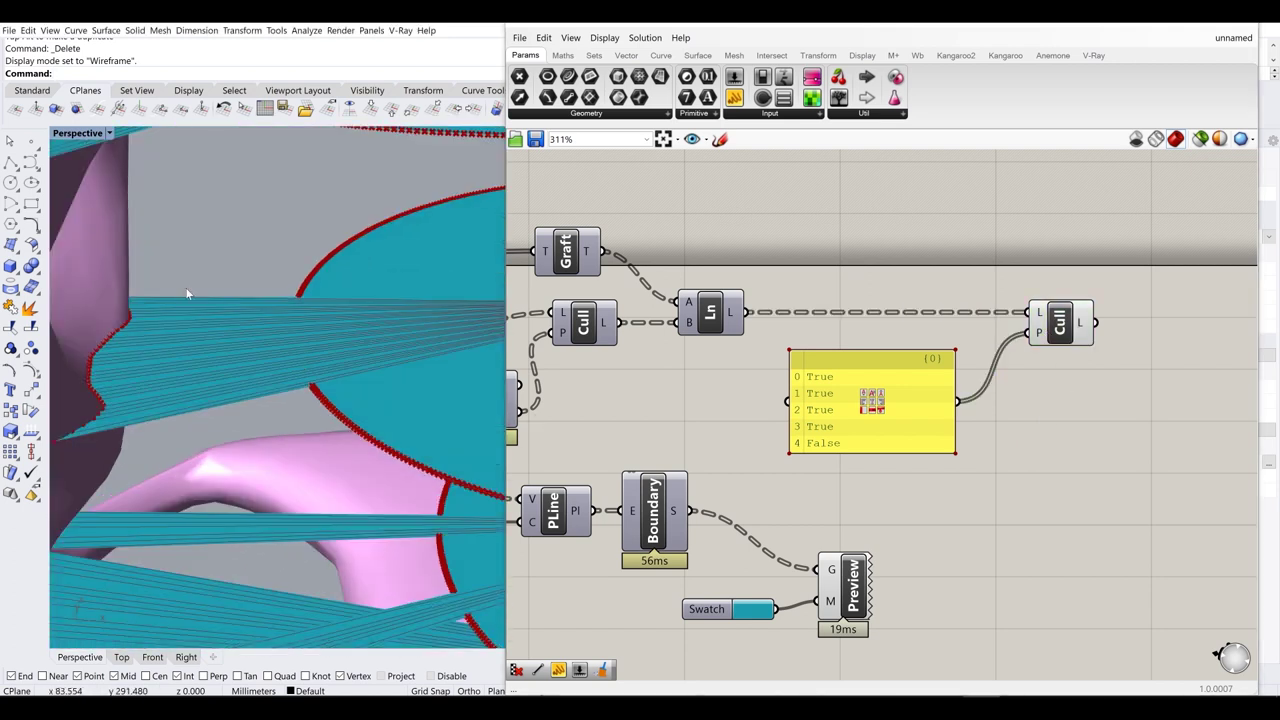
# - Change the panel's cull pattern to False, False, False, False, True and move the panel closer to the Cull Pattern component
pyautogui.doubleClick(835, 413)
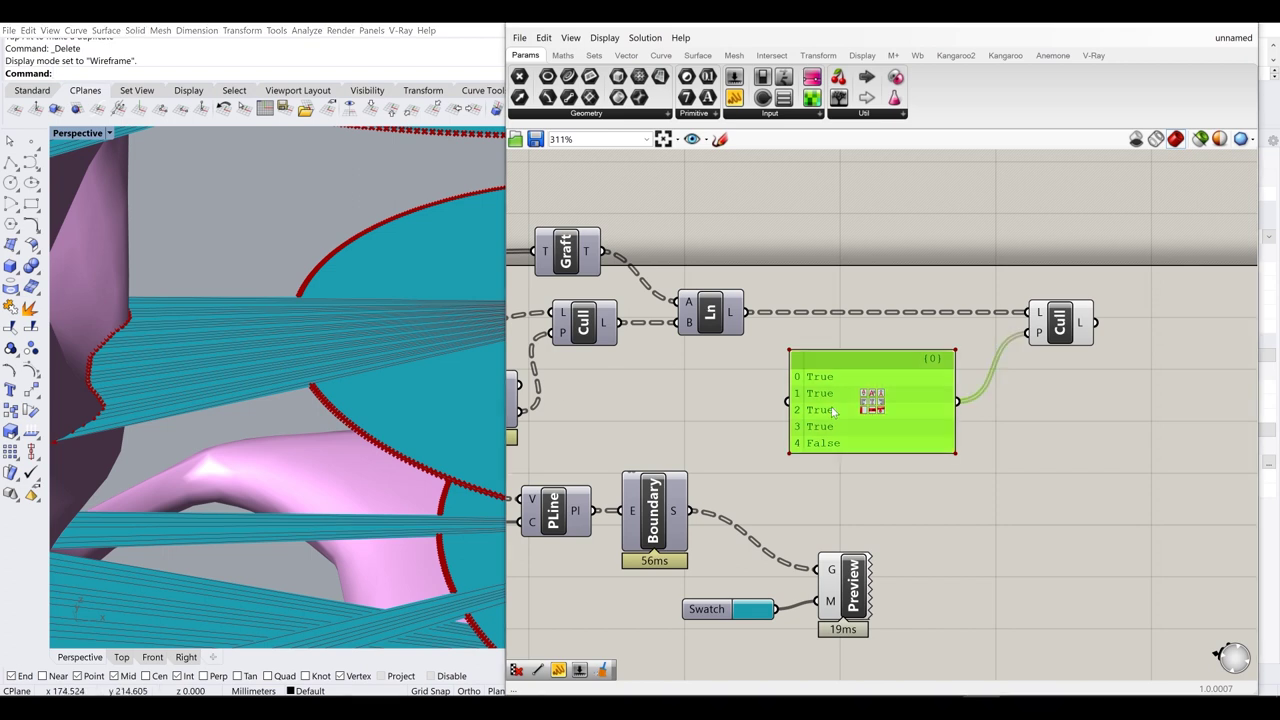
pyautogui.write('False')
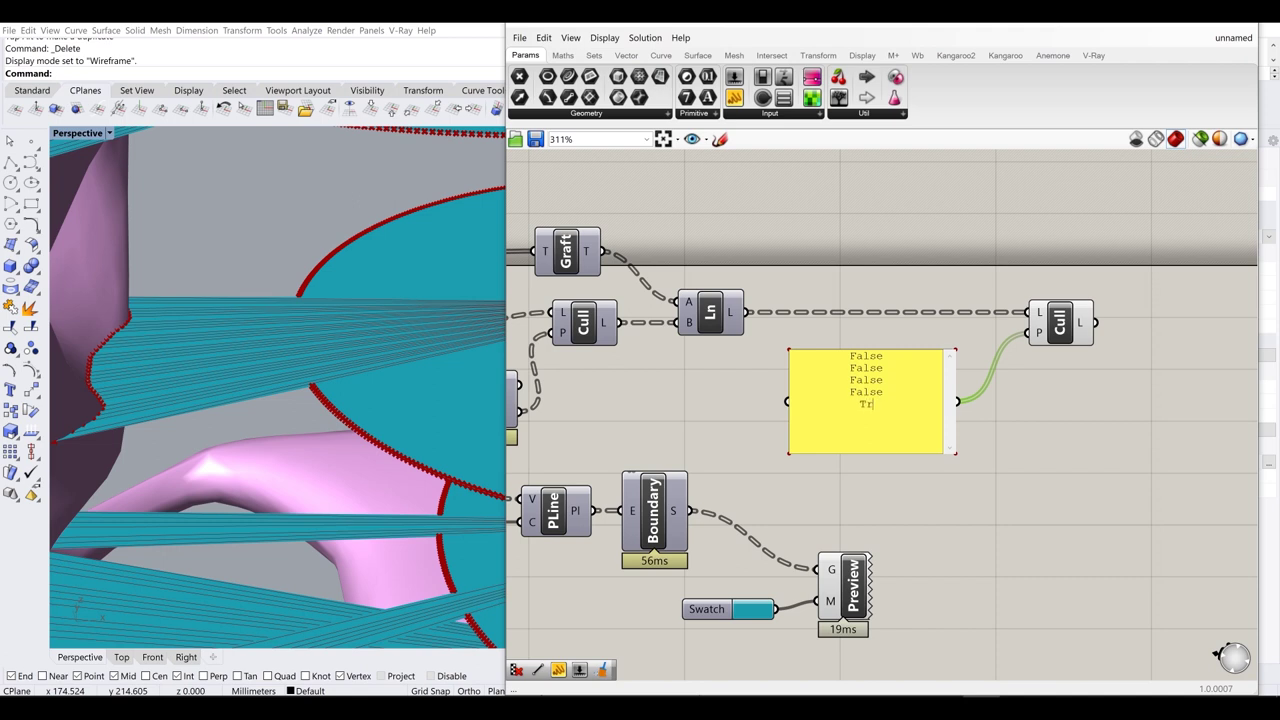
pyautogui.click(1062, 425)
pyautogui.moveTo(230, 302)
pyautogui.mouseDown(button='right')
pyautogui.moveTo(214, 306)
pyautogui.moveTo(222, 299)
pyautogui.mouseUp(button='right')
pyautogui.scroll(-8, 222, 299)
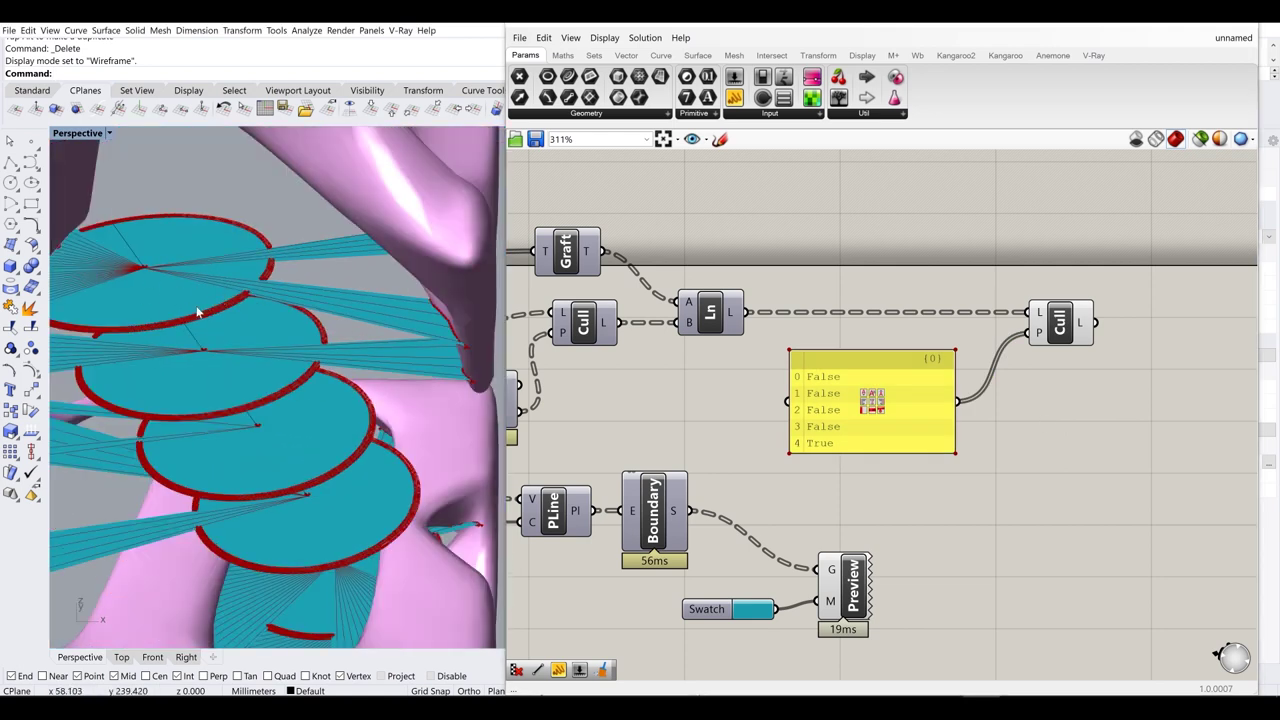
pyautogui.moveTo(281, 328); pyautogui.dragTo(335, 312, button='right')
pyautogui.moveTo(477, 298); pyautogui.dragTo(210, 261, button='right')
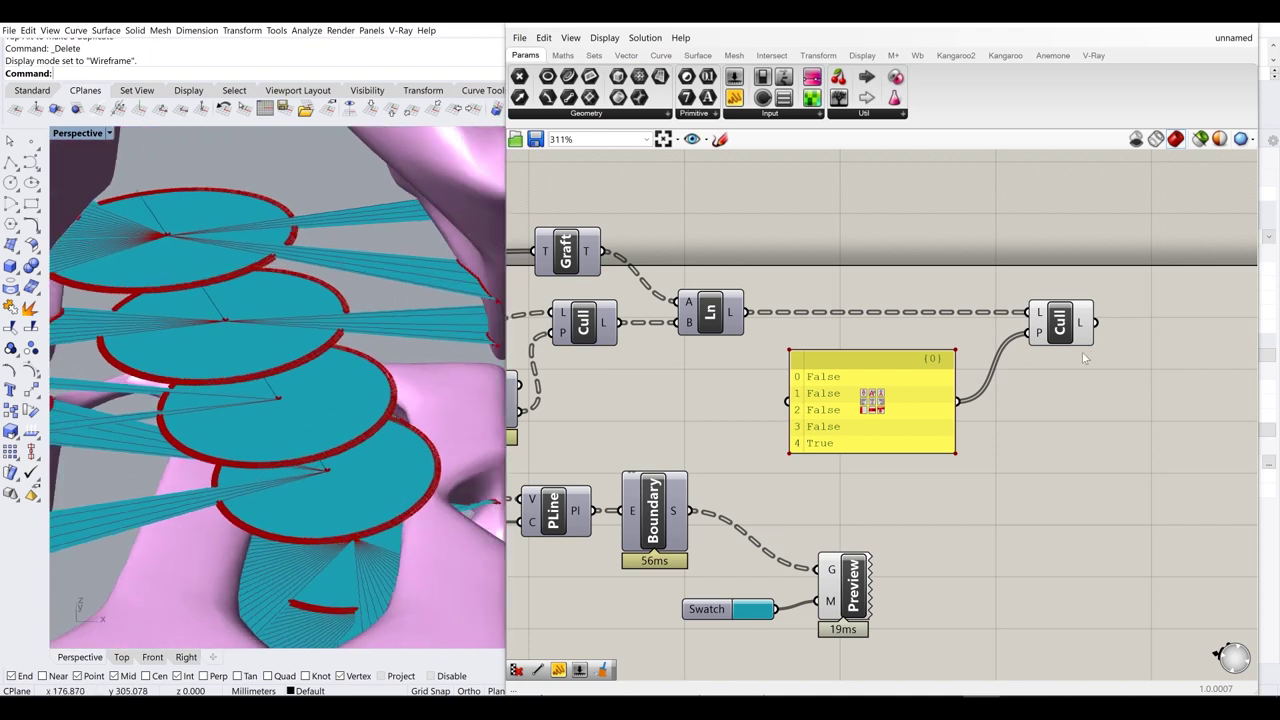
pyautogui.moveTo(918, 400); pyautogui.dragTo(926, 378)
# - Add an Extrude component and connect the second Cull Pattern's output to its Base input
pyautogui.moveTo(1086, 324); pyautogui.dragTo(959, 318, button='right')
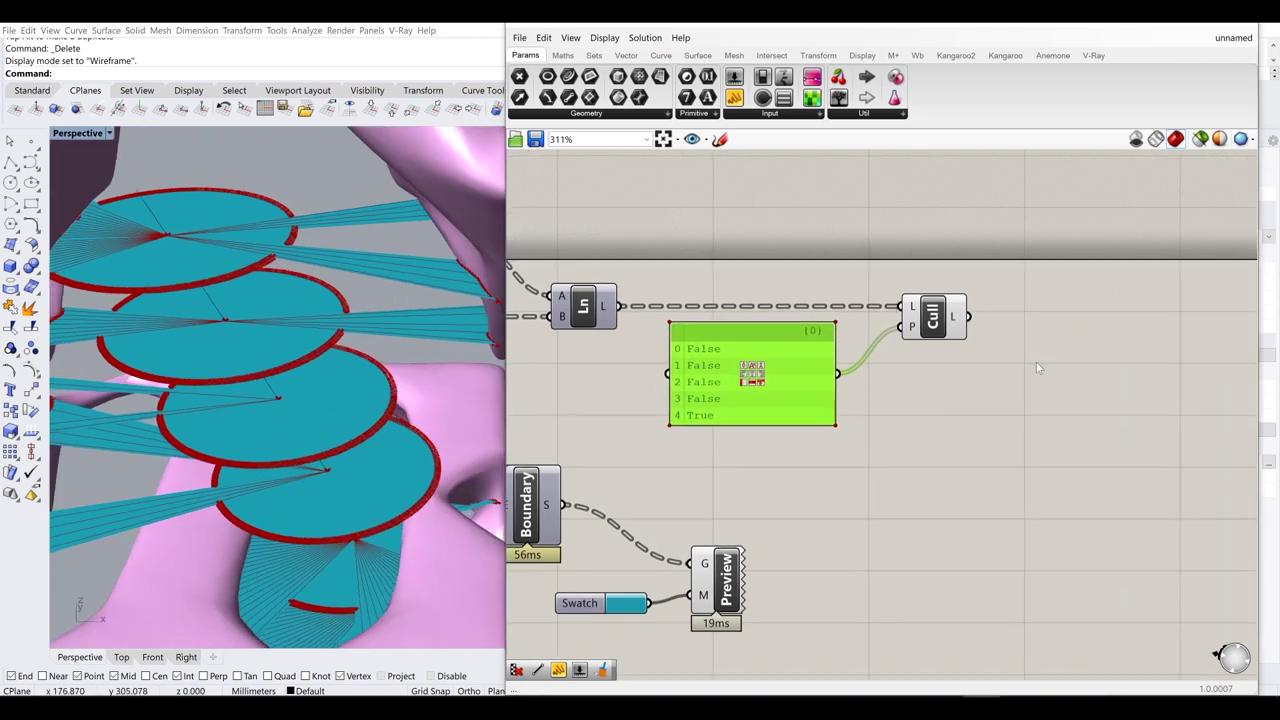
pyautogui.doubleClick(1036, 361)
pyautogui.write('extru')
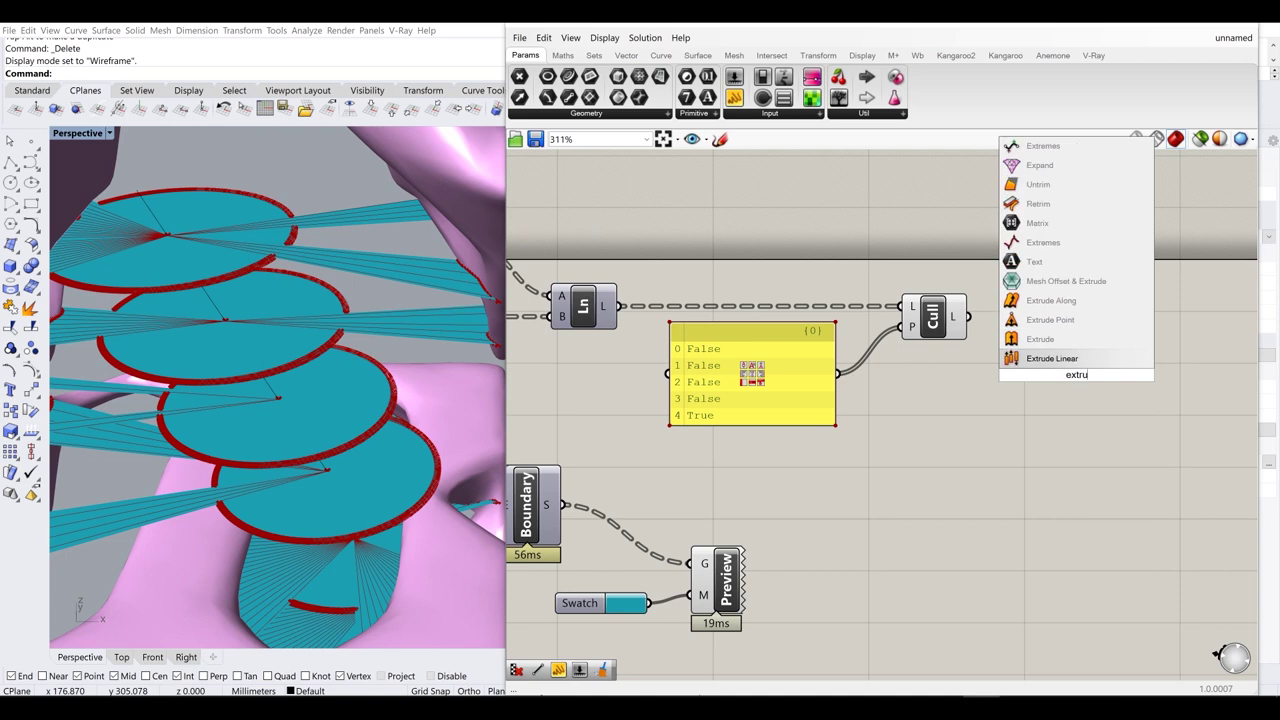
pyautogui.click(1040, 358)
pyautogui.moveTo(1030, 366); pyautogui.dragTo(1069, 345)
# - Add a Unit Z vector, connect it to the Extrude's Direction input, and space the two components further from Cull Pattern
pyautogui.doubleClick(1061, 412)
pyautogui.write('z')
pyautogui.press('Return')
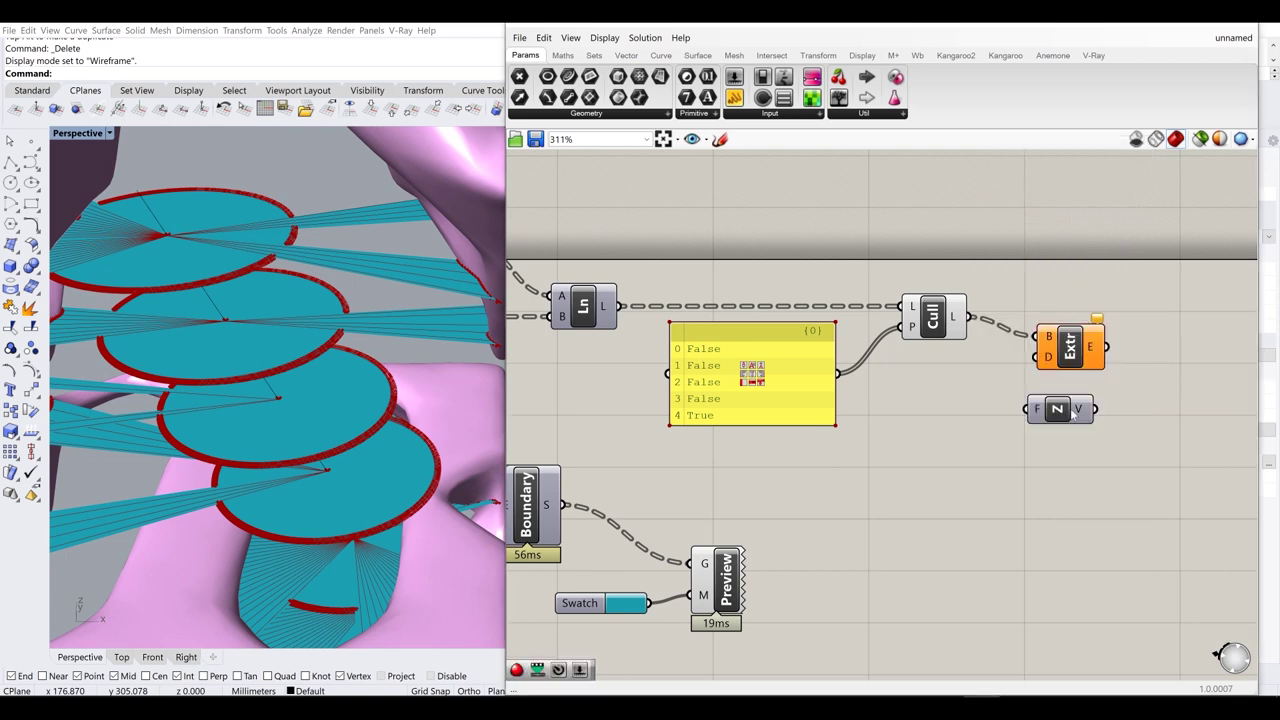
pyautogui.moveTo(1096, 409); pyautogui.dragTo(1212, 332)
pyautogui.moveTo(1148, 405); pyautogui.dragTo(1133, 371, button='right')
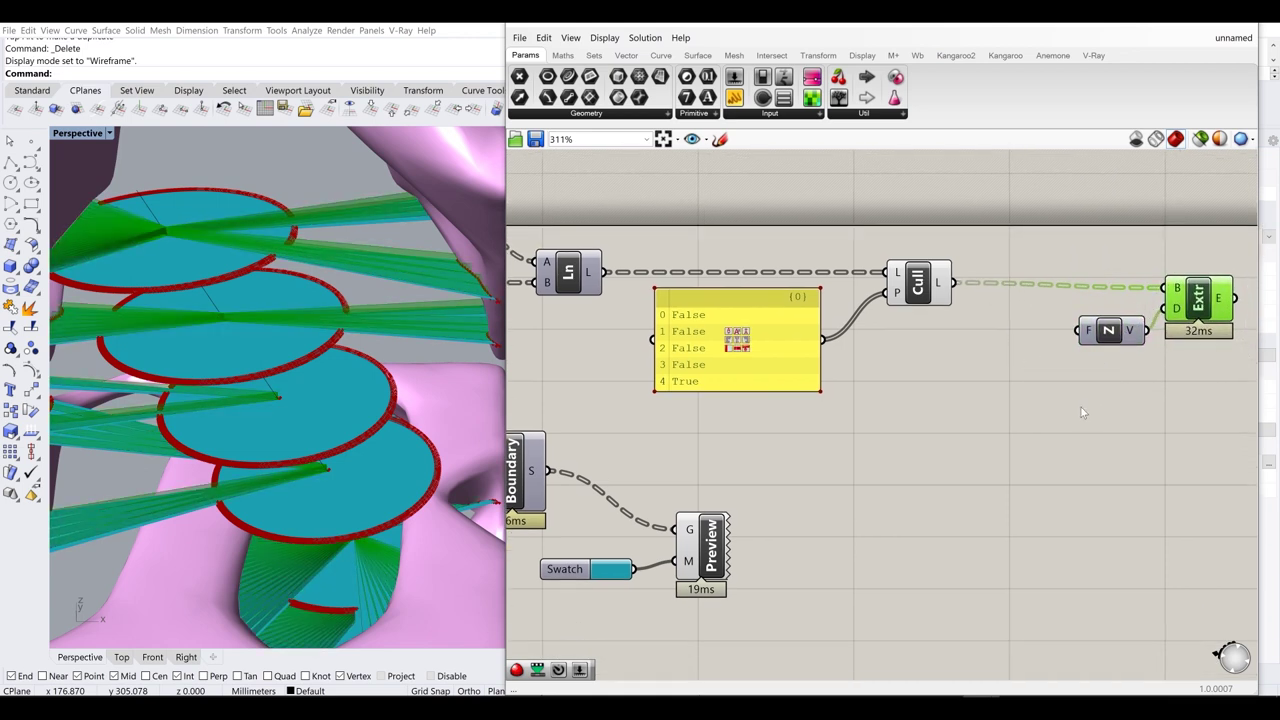
# - Add a Negative component and connect its output to the Unit Z's Factor input
pyautogui.doubleClick(1081, 407)
pyautogui.write('neg')
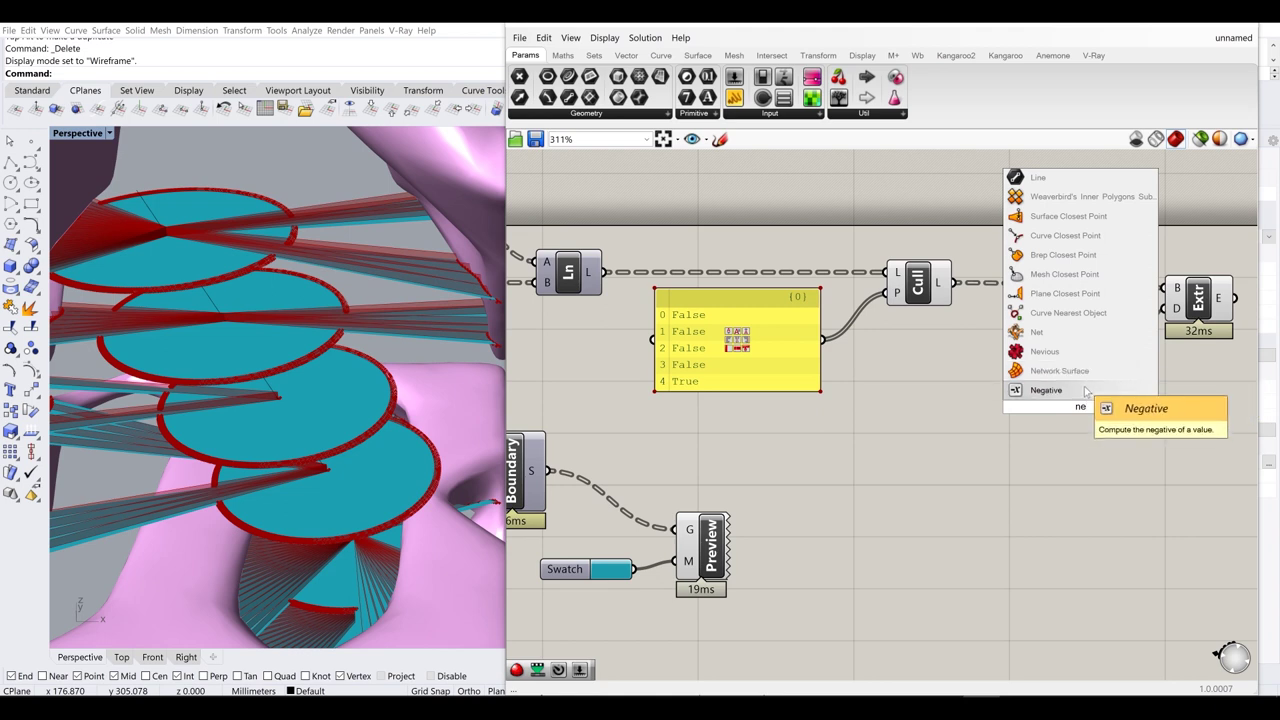
pyautogui.click(1084, 390)
pyautogui.moveTo(1114, 407); pyautogui.dragTo(1024, 356)
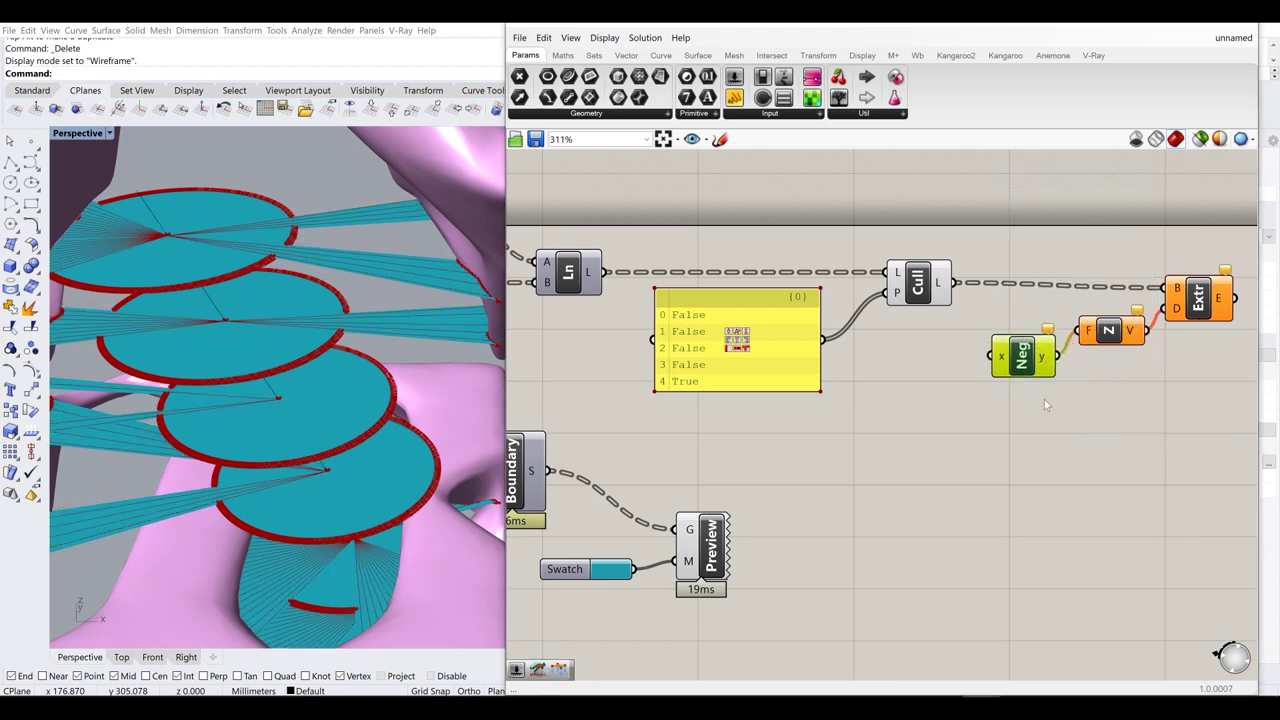
# - Add a number slider with the value 0.2 and connect it to the Negative component's input
pyautogui.moveTo(1005, 458); pyautogui.dragTo(1043, 428, button='right')
pyautogui.doubleClick(1043, 429)
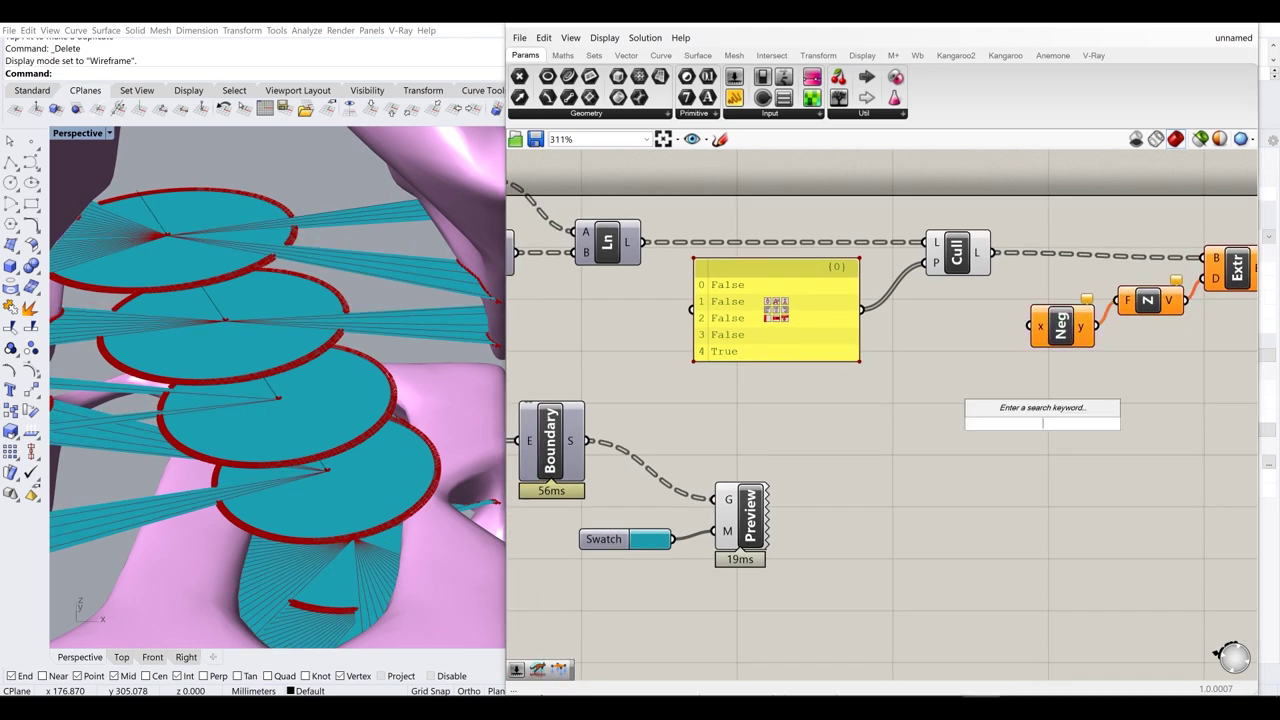
pyautogui.write('0.2')
pyautogui.press('Return')
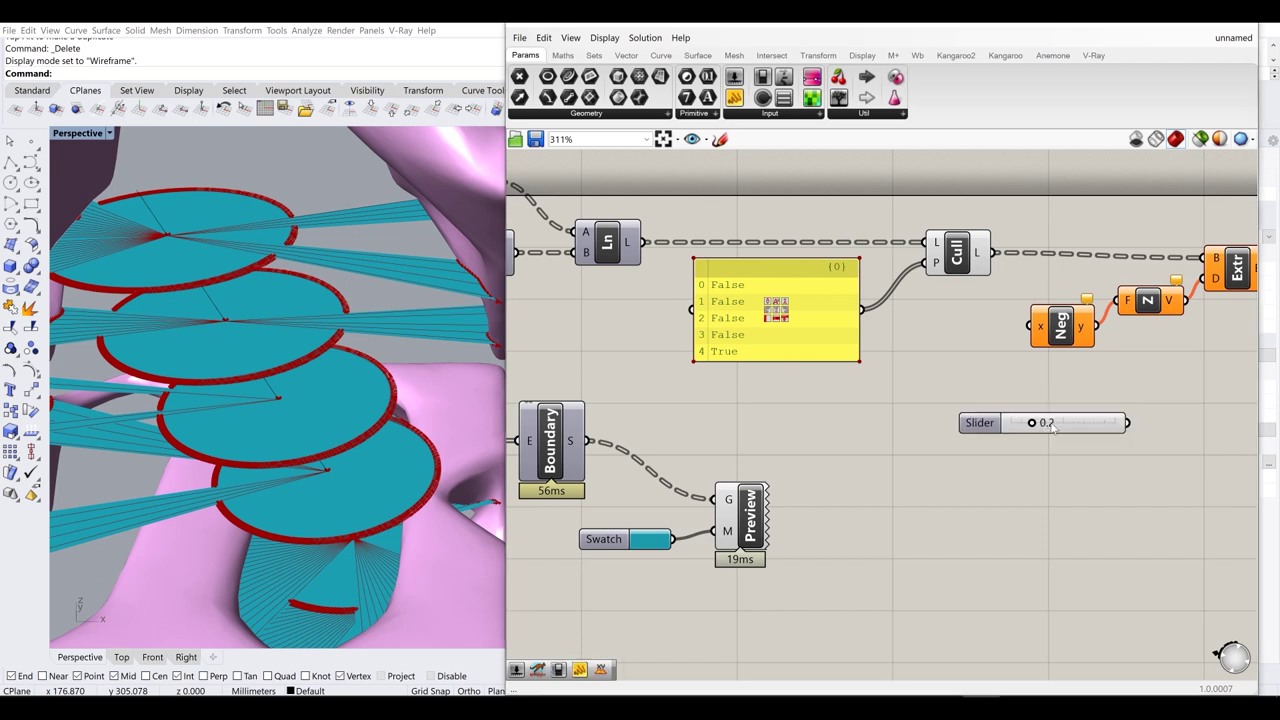
pyautogui.moveTo(1136, 424)
pyautogui.mouseDown()
pyautogui.moveTo(1106, 391)
pyautogui.moveTo(1130, 421)
pyautogui.mouseUp()
pyautogui.moveTo(1129, 423); pyautogui.dragTo(1053, 387)
# - Move the surfaces' Custom Preview together with its colour swatch to just beneath the Extrude component
pyautogui.moveTo(1053, 387); pyautogui.dragTo(945, 409, button='right')
pyautogui.moveTo(436, 376); pyautogui.dragTo(323, 434, button='right')
pyautogui.scroll(5, 267, 372)
pyautogui.moveTo(267, 372); pyautogui.dragTo(277, 364, button='right')
pyautogui.scroll(-2, 877, 462)
pyautogui.moveTo(878, 462); pyautogui.dragTo(906, 419, button='right')
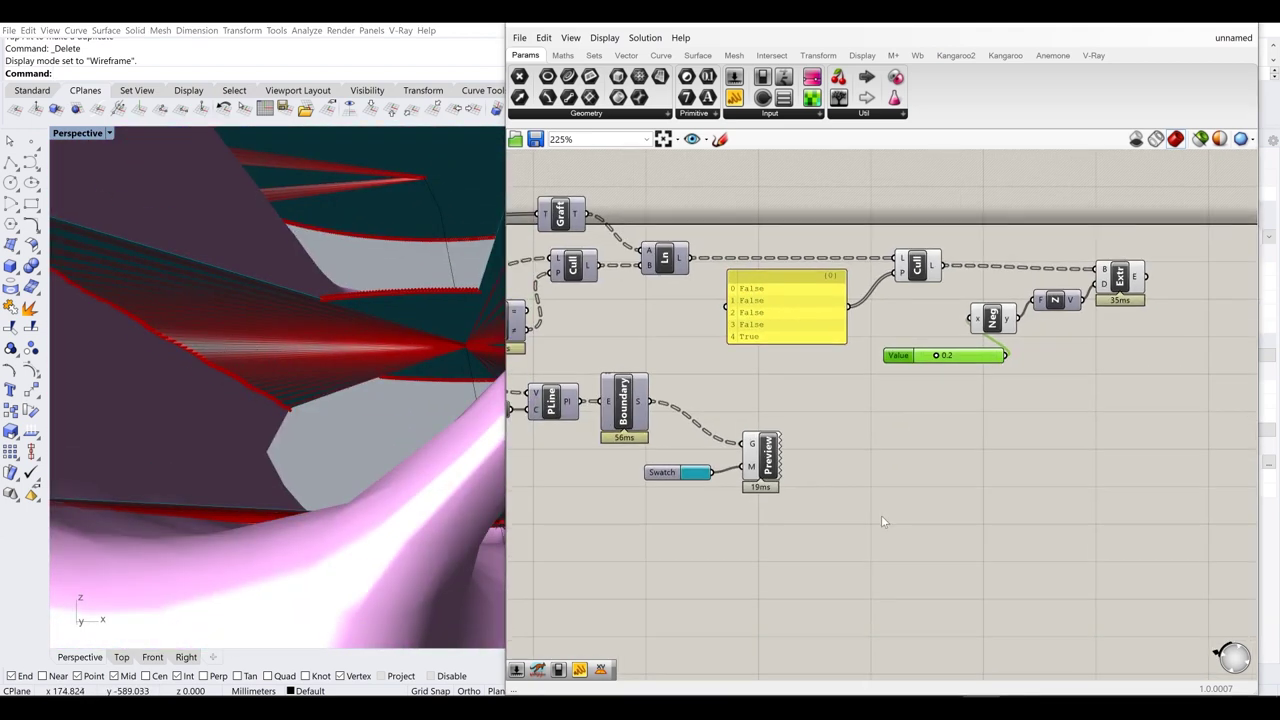
pyautogui.moveTo(878, 513); pyautogui.dragTo(667, 421)
pyautogui.scroll(-3, 730, 443)
pyautogui.moveTo(730, 443); pyautogui.dragTo(666, 443, button='right')
pyautogui.moveTo(683, 449); pyautogui.dragTo(924, 420)
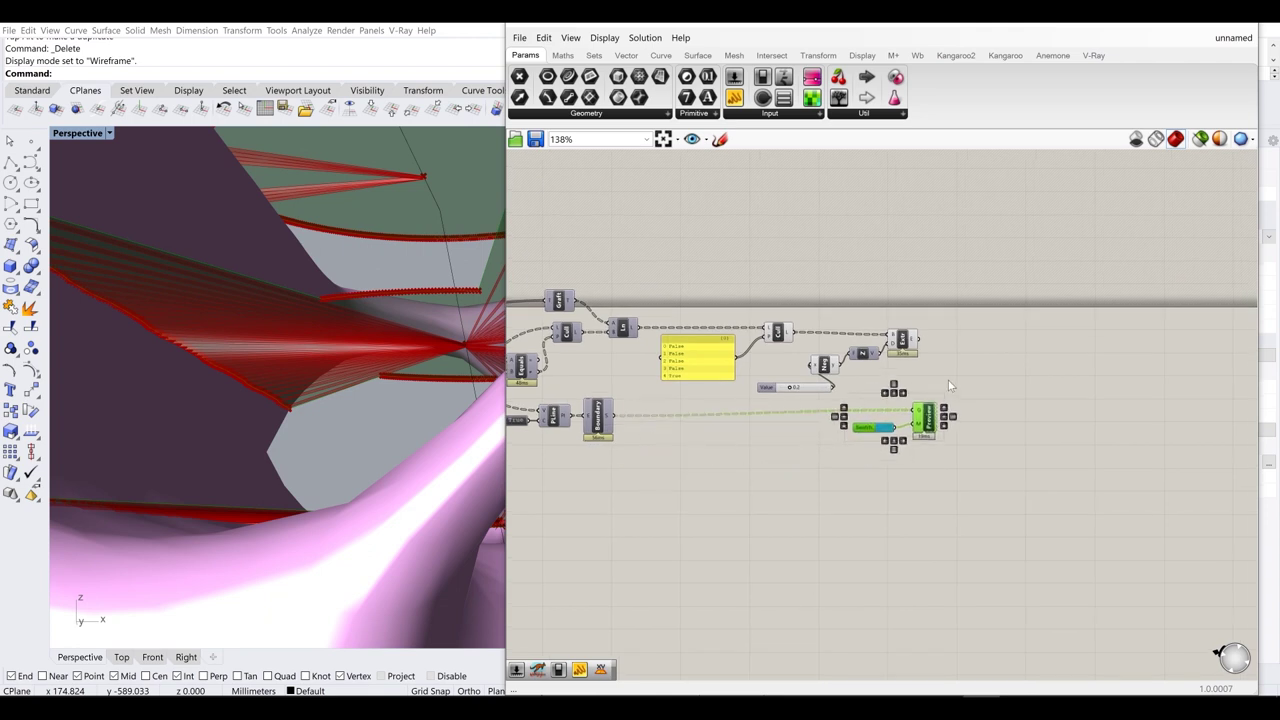
pyautogui.click(948, 387)
# - Connect the Extrude output as an additional source to the Custom Preview's Geometry input, keeping the Boundary Surfaces wire
pyautogui.scroll(3, 916, 347)
pyautogui.moveTo(918, 330); pyautogui.dragTo(910, 445)
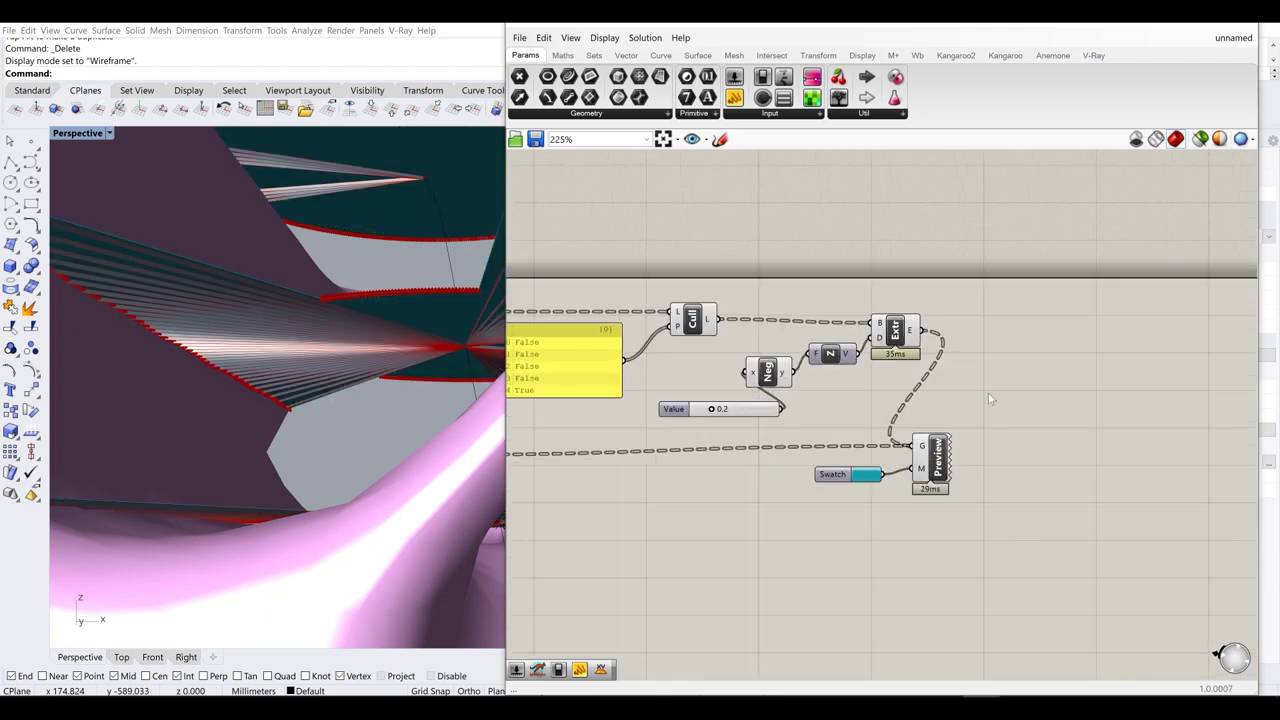
# - Turn off the default preview of the Extrude component and the neighbouring components that feed it
pyautogui.scroll(-2, 988, 393)
pyautogui.moveTo(1024, 338); pyautogui.dragTo(744, 470)
pyautogui.middleClick(753, 455)
pyautogui.click(802, 405)
pyautogui.click(741, 322)
# - Examine the coloured sight-line extrusions and IsoVist surfaces inside the tower mesh from several angles
pyautogui.moveTo(404, 315); pyautogui.dragTo(402, 328, button='right')
pyautogui.scroll(-3, 402, 328)
pyautogui.scroll(-3, 366, 393)
pyautogui.moveTo(366, 393); pyautogui.dragTo(340, 330, button='right')
pyautogui.scroll(-3, 390, 319)
pyautogui.scroll(3, 218, 360)
pyautogui.moveTo(218, 360); pyautogui.dragTo(374, 363, button='right')
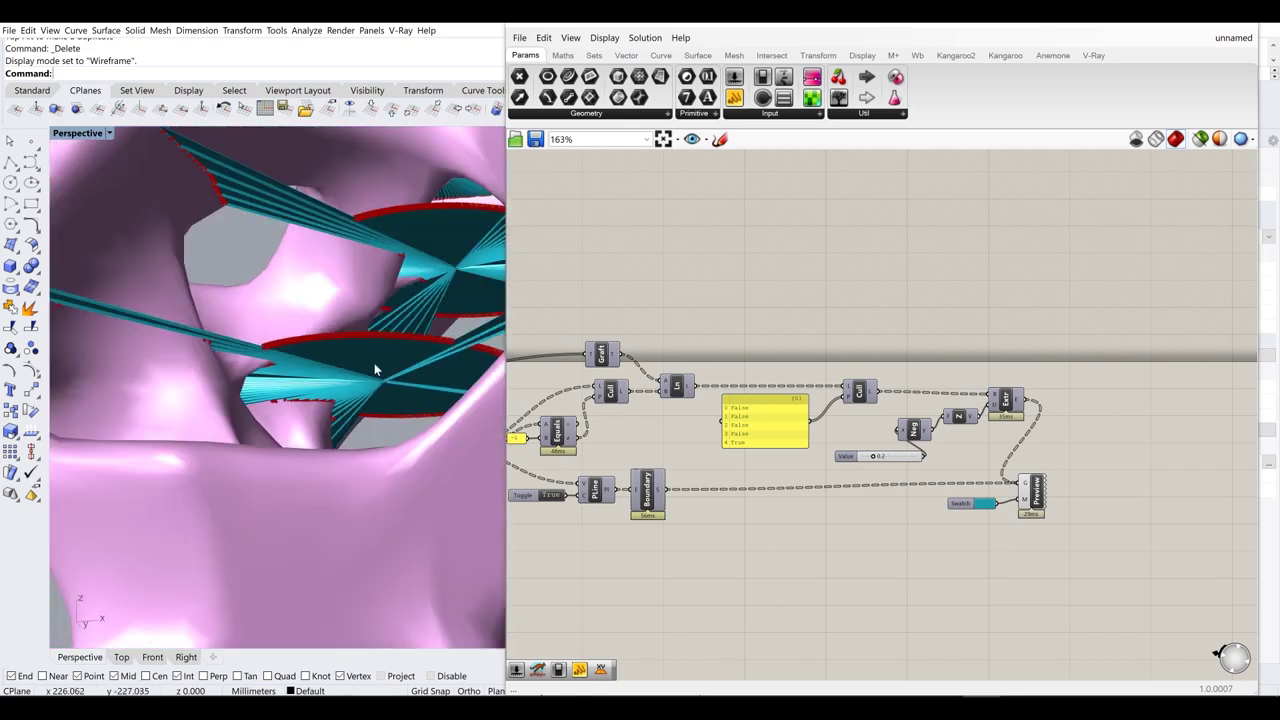
pyautogui.moveTo(341, 262); pyautogui.dragTo(289, 250, button='right')
pyautogui.moveTo(746, 360); pyautogui.dragTo(880, 342, button='right')
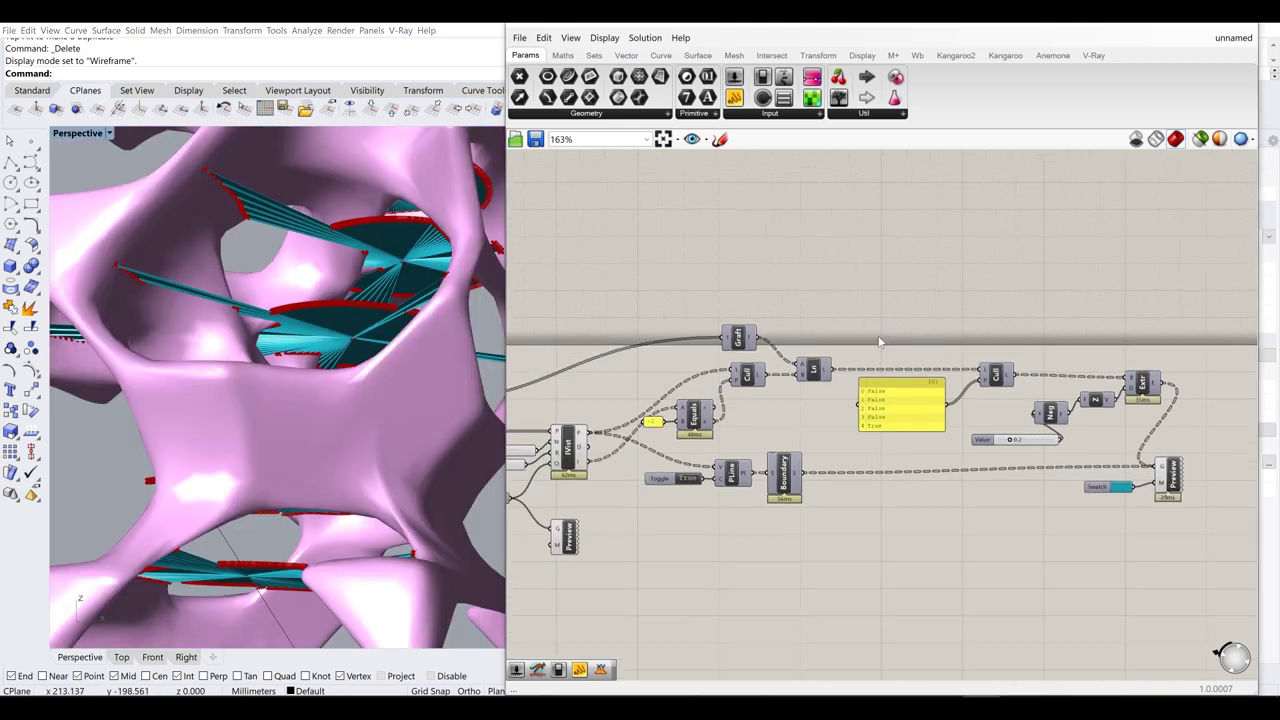
# - Turn off the preview of the Custom Preview component that displays the tower mesh
pyautogui.moveTo(560, 557); pyautogui.dragTo(706, 495, button='right')
pyautogui.click(711, 468)
pyautogui.middleClick(705, 476)
pyautogui.click(753, 428)
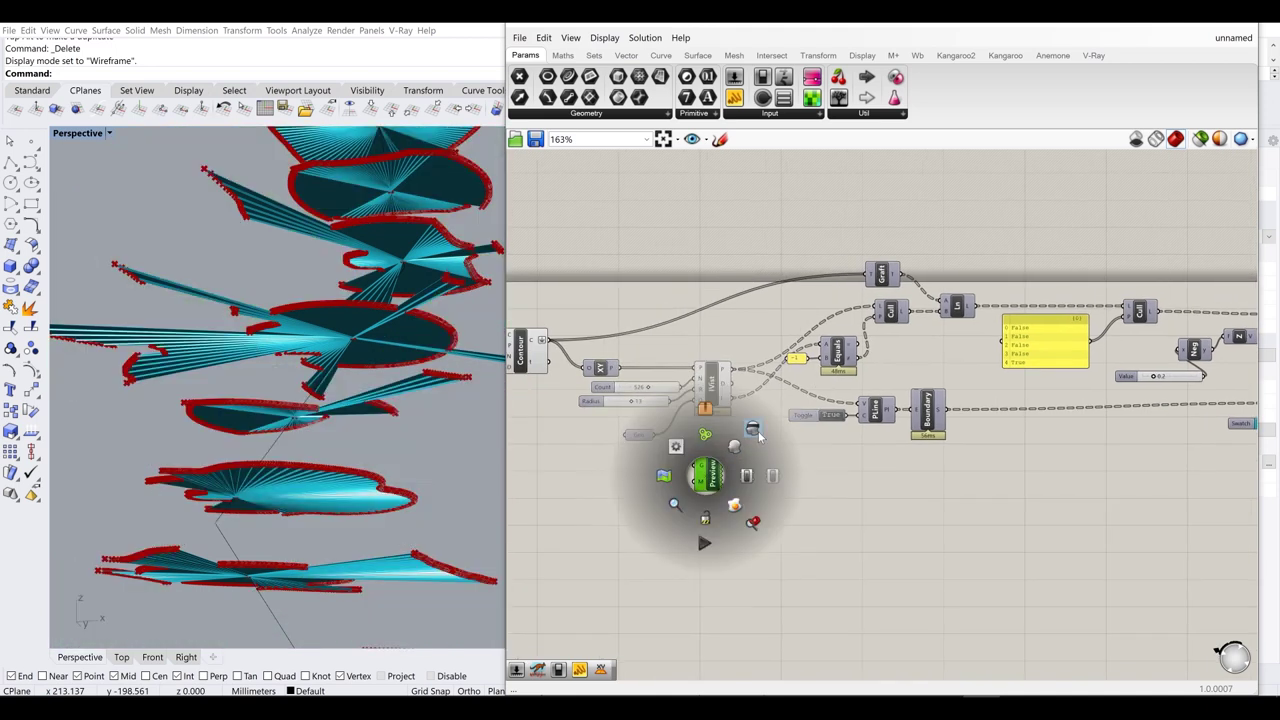
pyautogui.click(847, 464)
# - Turn off the default preview of the upstream components from Contour through IsoVist to Boundary Surfaces
pyautogui.scroll(-2, 847, 464)
pyautogui.scroll(-2, 997, 515)
pyautogui.moveTo(991, 550); pyautogui.dragTo(676, 361)
pyautogui.middleClick(677, 361)
pyautogui.click(724, 313)
pyautogui.click(690, 322)
# - Switch the Perspective viewport to the Arctic display mode and look into the tower
pyautogui.moveTo(352, 363); pyautogui.dragTo(206, 252, button='right')
pyautogui.click(86, 139)
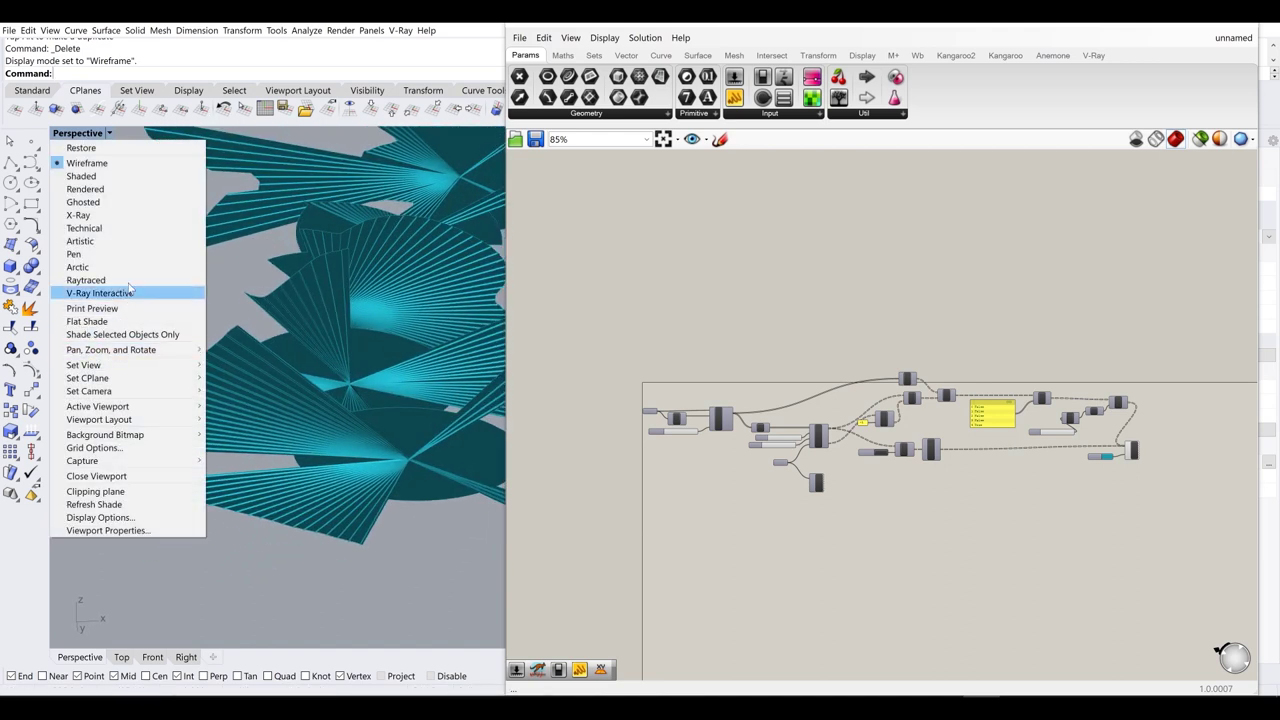
pyautogui.click(100, 270)
pyautogui.moveTo(272, 364); pyautogui.dragTo(294, 394, button='right')
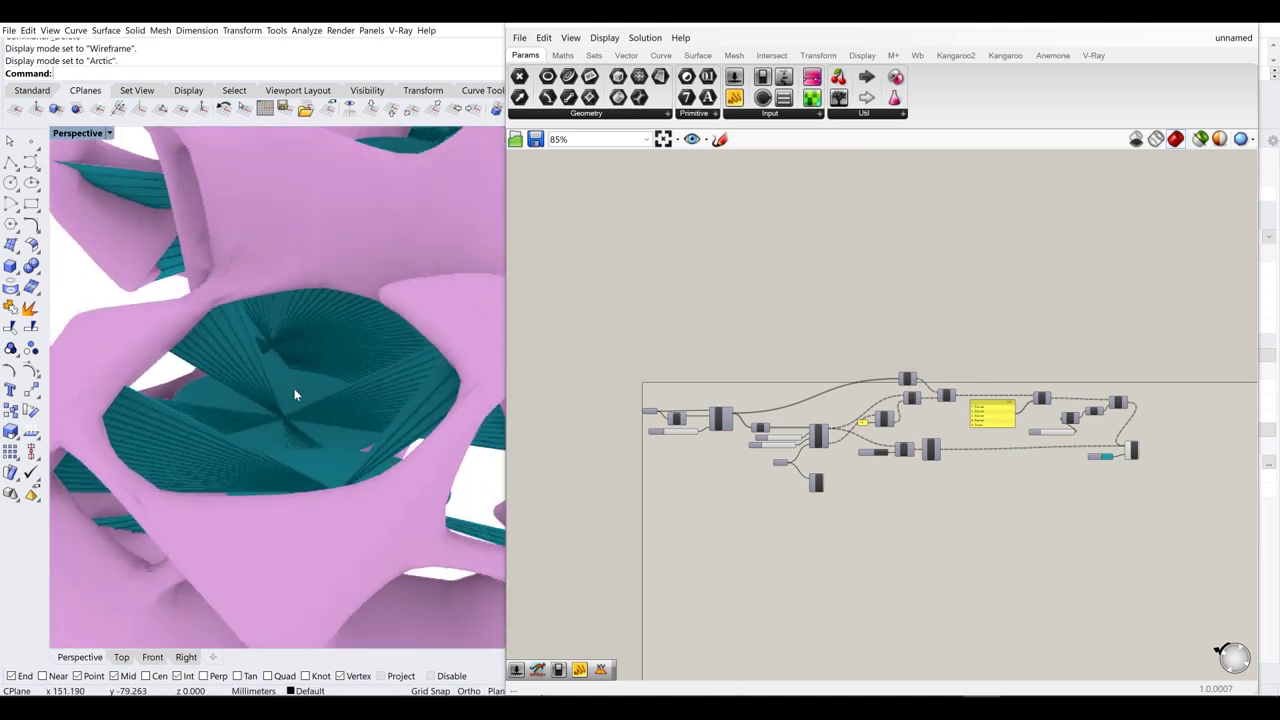
# - Hide the tower mesh in the Arctic view through its Custom Preview component's display options
pyautogui.scroll(5, 812, 492)
pyautogui.click(788, 480)
pyautogui.rightClick(784, 478)
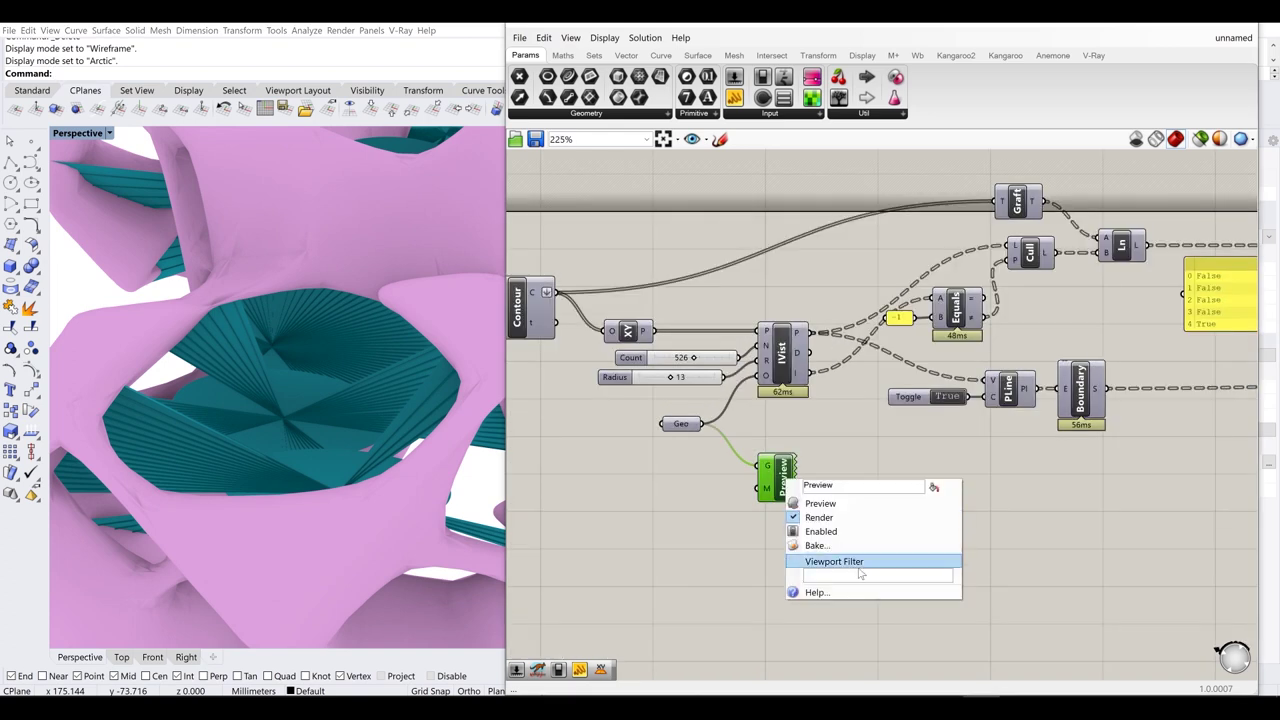
pyautogui.click(805, 504)
pyautogui.click(867, 531)
pyautogui.moveTo(311, 316); pyautogui.dragTo(385, 253, button='right')
pyautogui.scroll(-3, 386, 248)
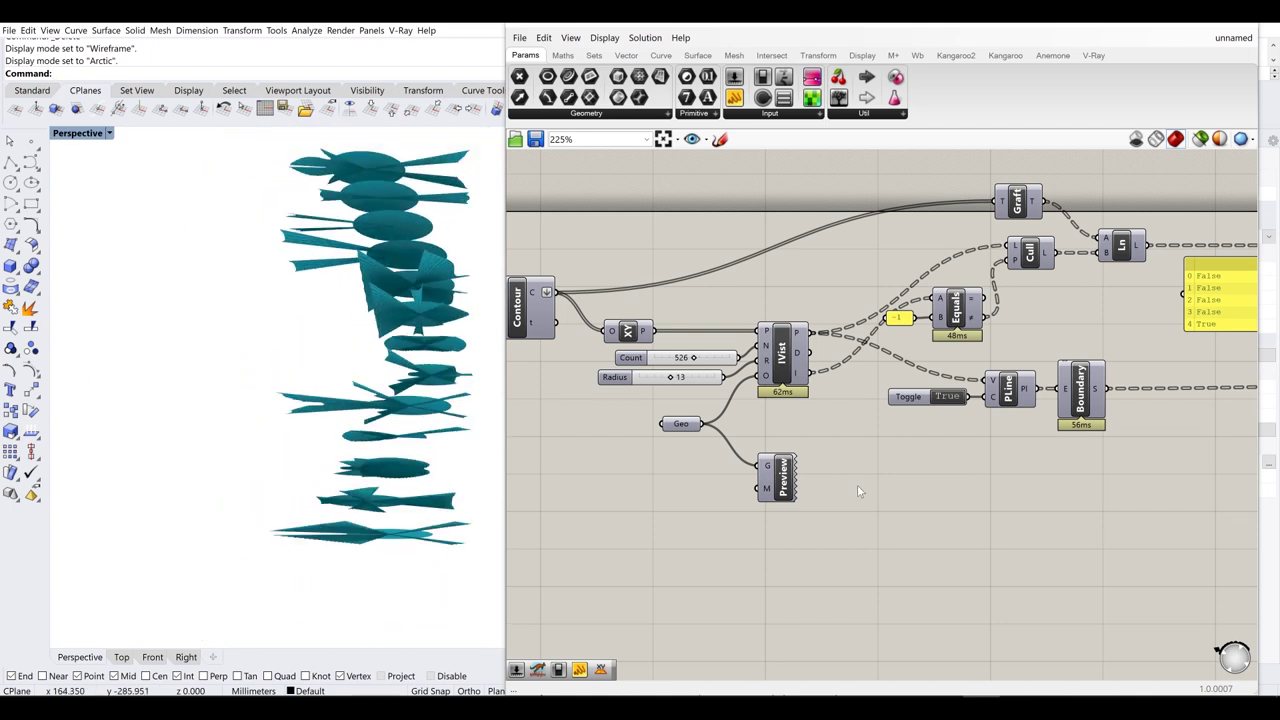
# - Turn the preview of the tower mesh's Custom Preview component back on
pyautogui.click(784, 484)
pyautogui.middleClick(771, 471)
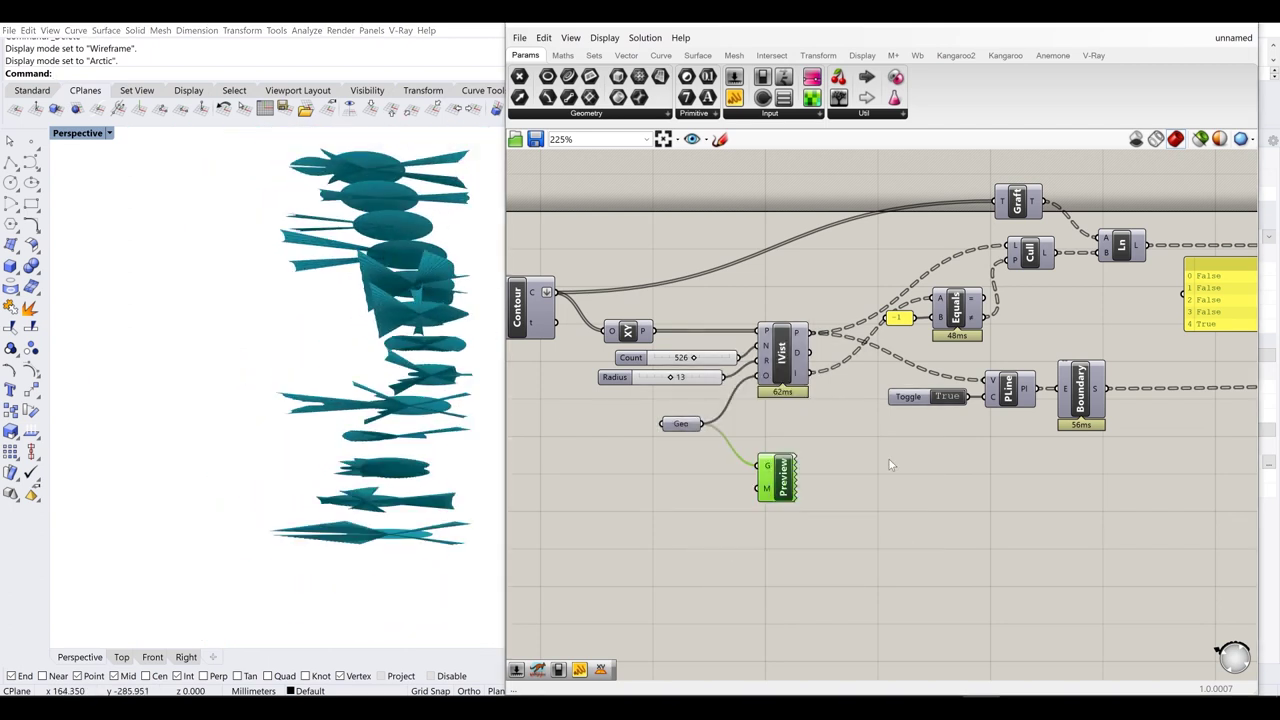
pyautogui.rightClick(784, 478)
pyautogui.click(848, 504)
pyautogui.rightClick(75, 133)
pyautogui.doubleClick(78, 133)
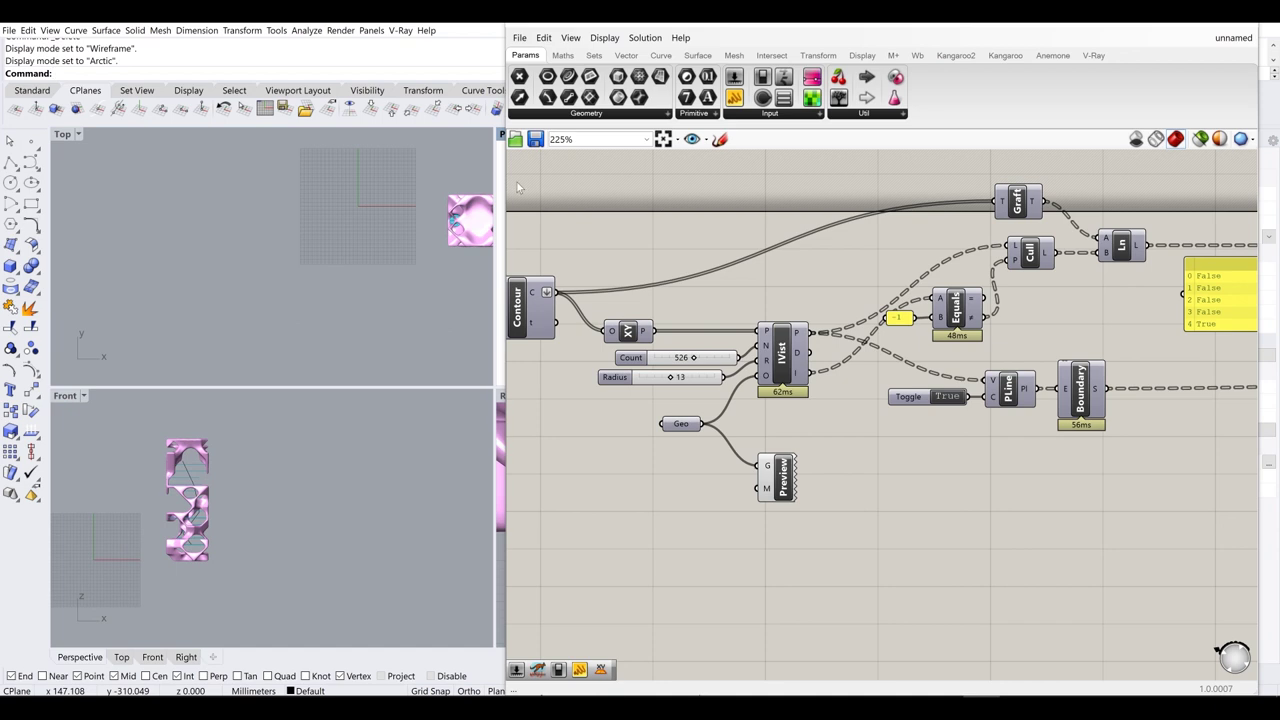
pyautogui.doubleClick(500, 136)
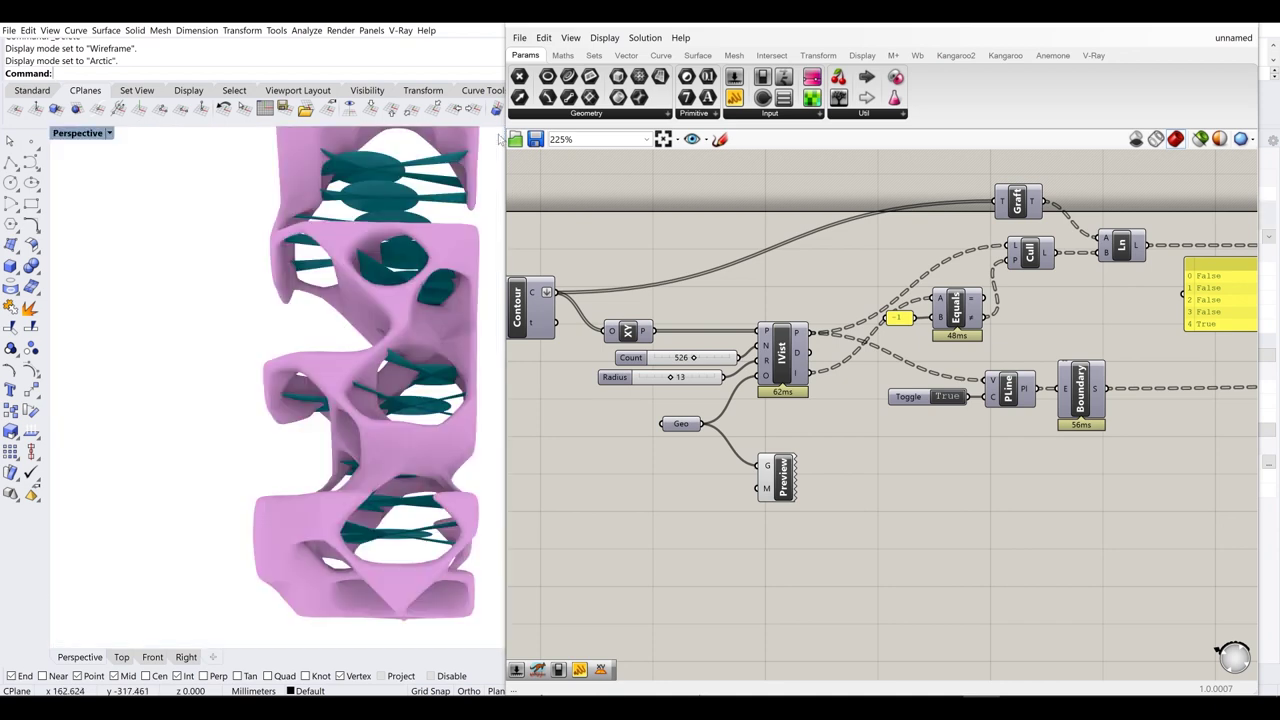
# - Set the Perspective viewport to the Shaded display mode
pyautogui.click(86, 135)
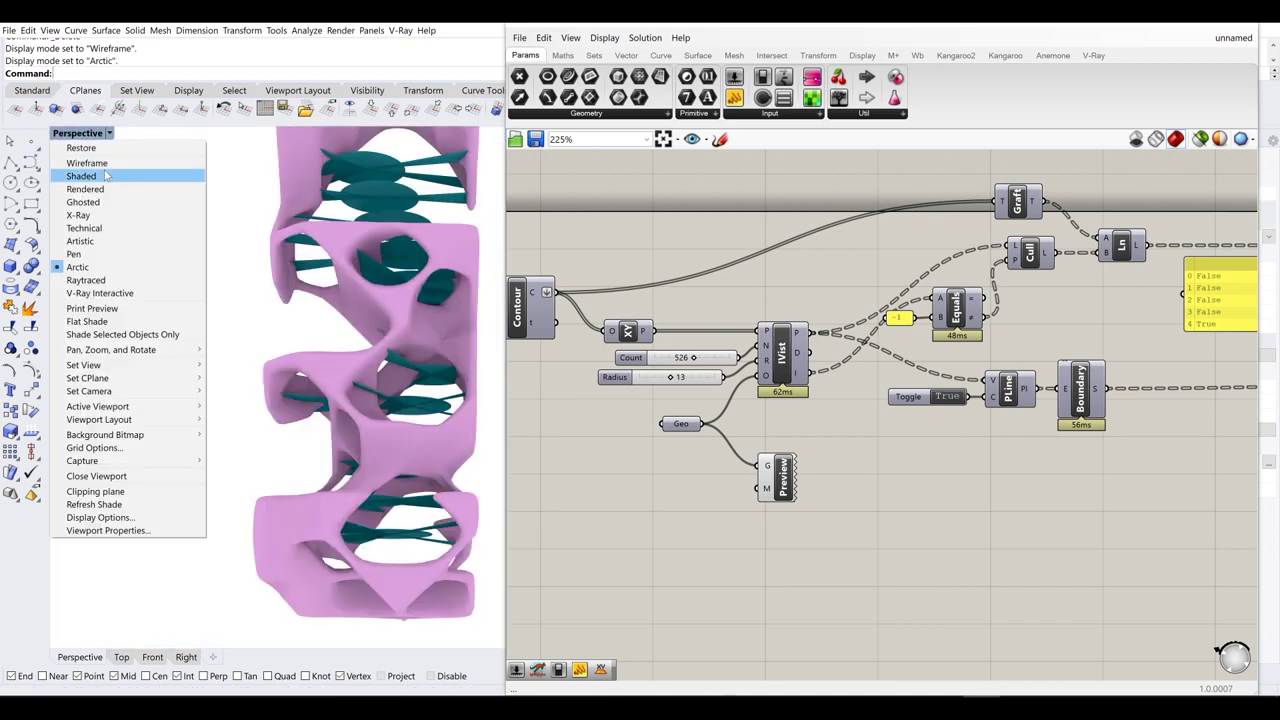
pyautogui.click(82, 176)
pyautogui.scroll(-5, 149, 213)
pyautogui.moveTo(217, 275)
pyautogui.mouseDown(button='right')
pyautogui.moveTo(225, 335)
pyautogui.moveTo(348, 332)
pyautogui.moveTo(295, 343)
pyautogui.mouseUp(button='right')
# - Show all hidden Rhino objects and select the spiky building mesh beside the tower
pyautogui.write('Show')
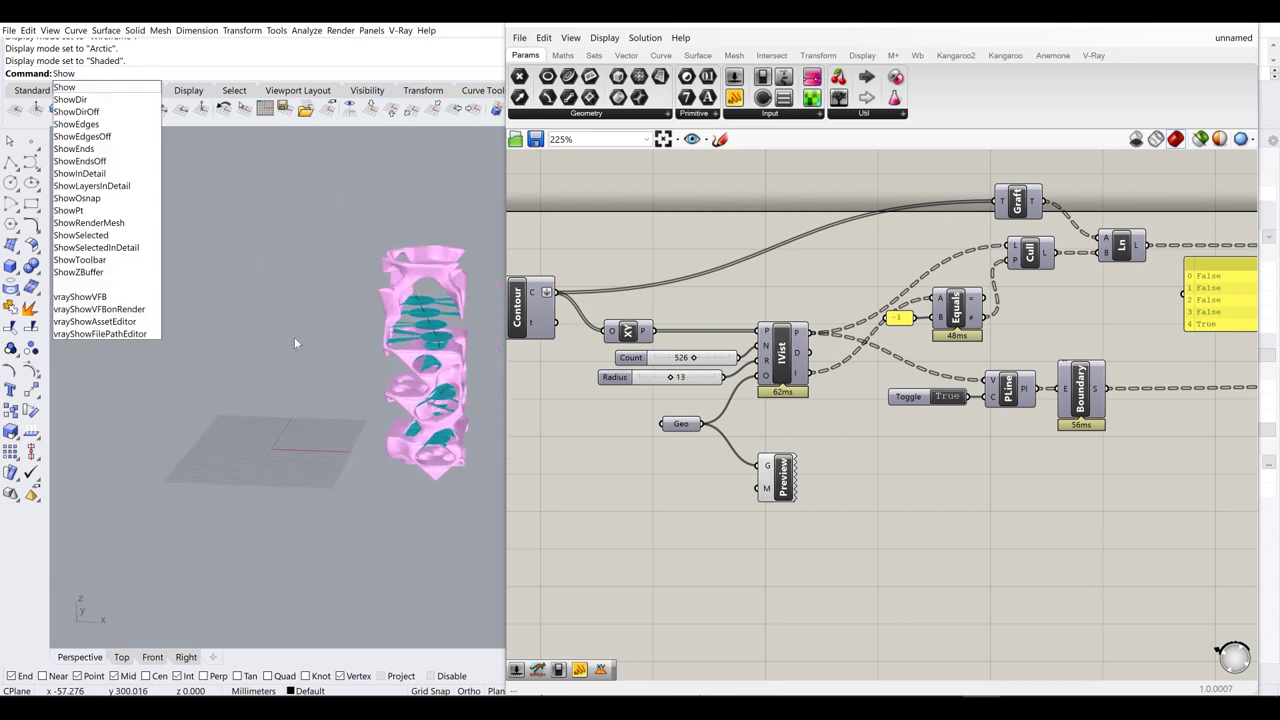
pyautogui.press('Return')
pyautogui.click(290, 346)
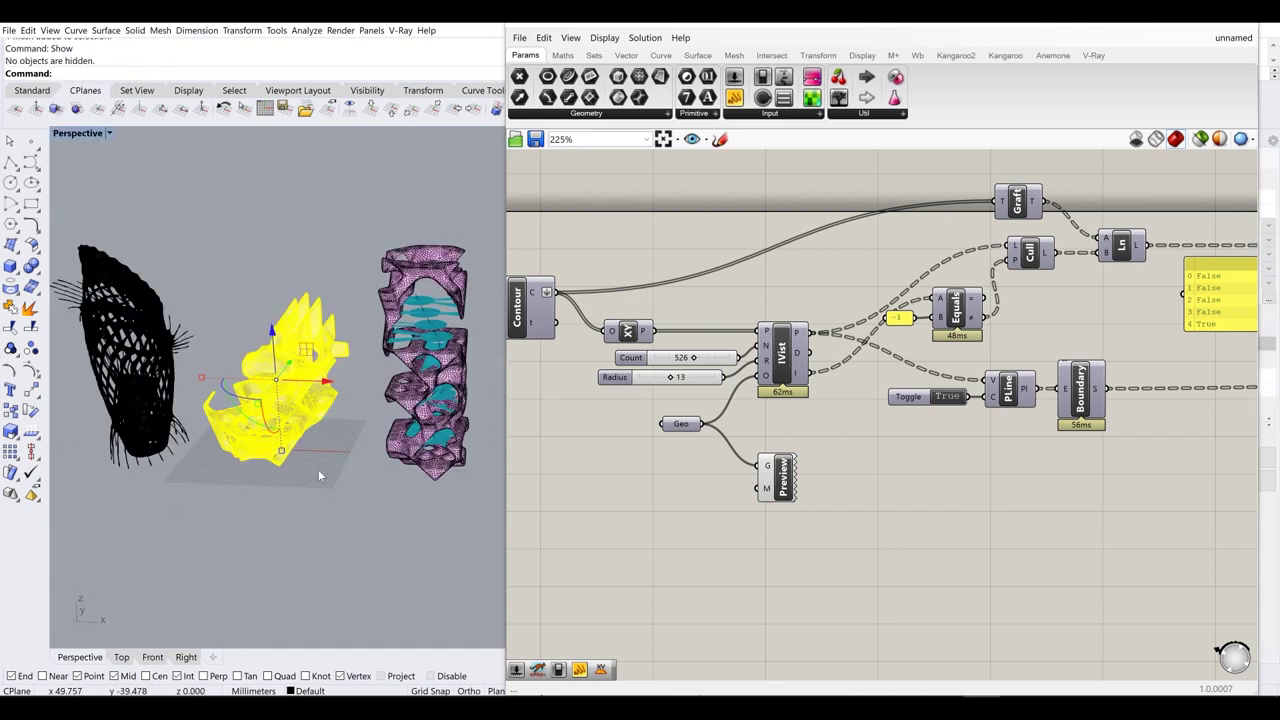
pyautogui.click(318, 469)
pyautogui.click(323, 381)
# - Add a Geometry parameter below the existing one, assign the selected spiky mesh to it, and clear the selection
pyautogui.moveTo(830, 431); pyautogui.dragTo(1102, 406, button='right')
pyautogui.moveTo(707, 378); pyautogui.dragTo(684, 364, button='right')
pyautogui.doubleClick(808, 424)
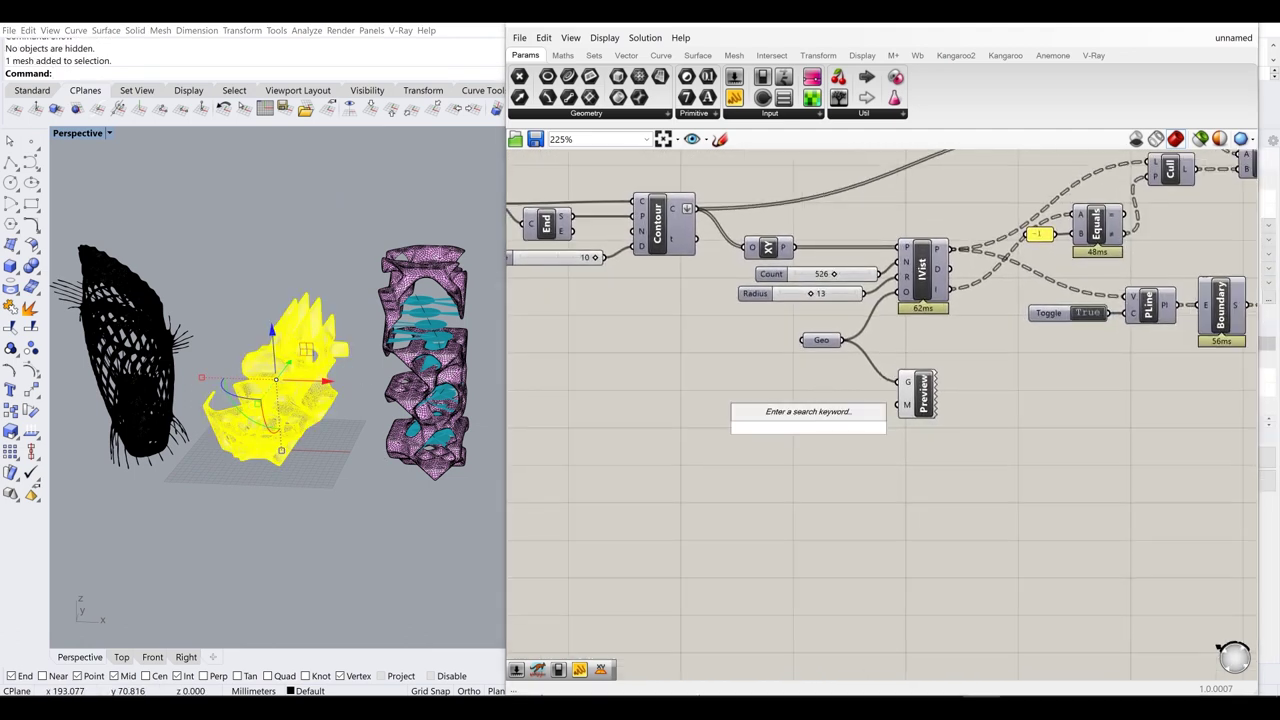
pyautogui.write('geom')
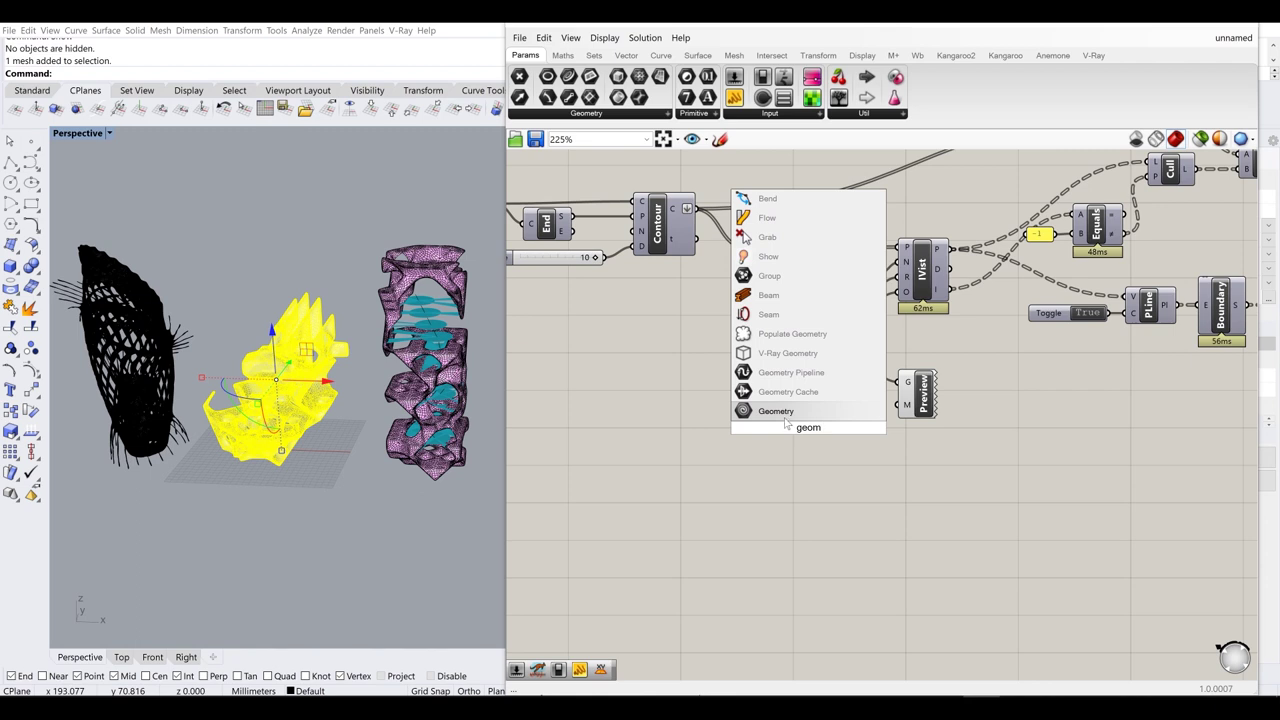
pyautogui.click(785, 418)
pyautogui.rightClick(800, 428)
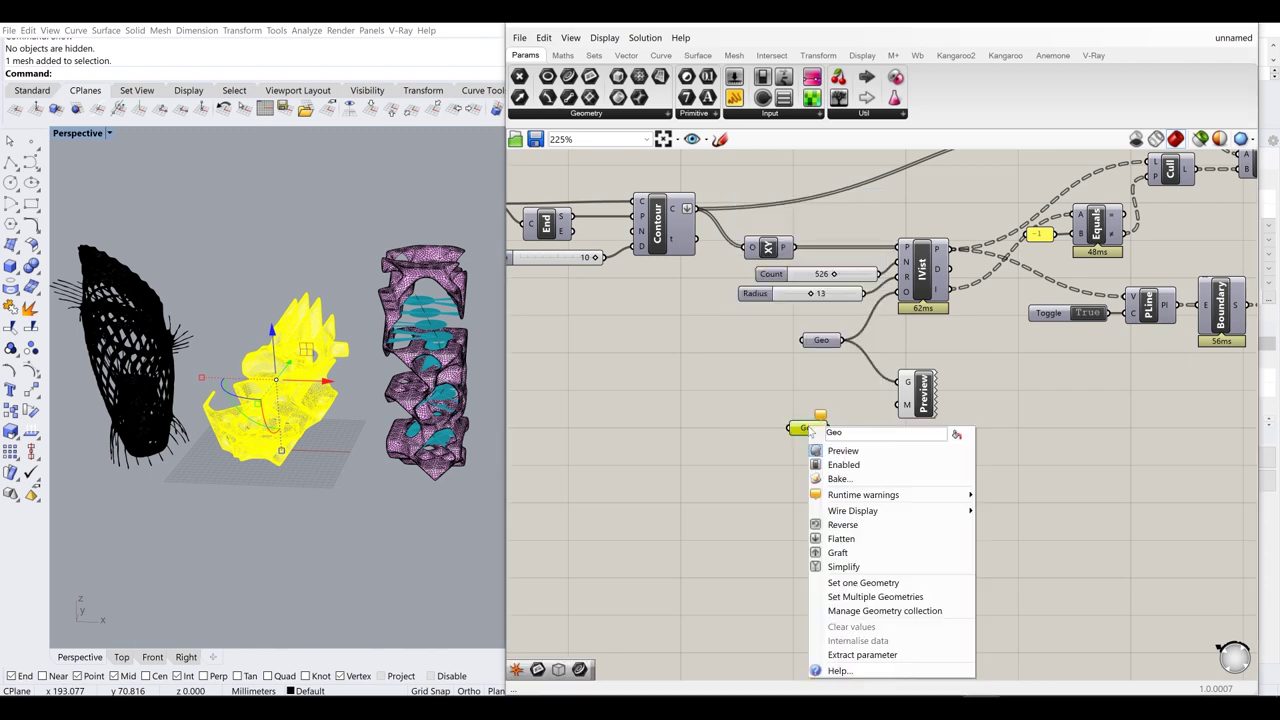
pyautogui.click(863, 583)
pyautogui.scroll(3, 356, 506)
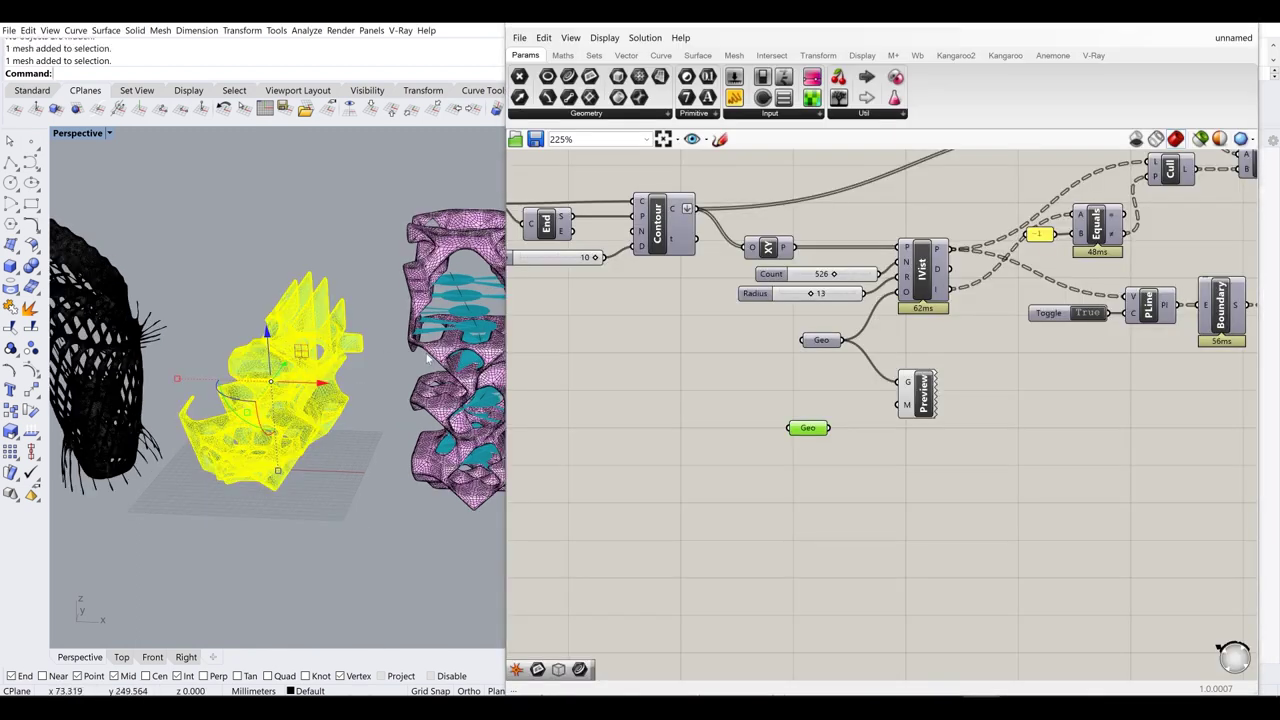
pyautogui.click(465, 371)
pyautogui.click(308, 371)
pyautogui.click(388, 432)
# - Connect the new Geometry parameter additionally to the IsoVist's obstacle input and the mesh Custom Preview's Geometry input
pyautogui.keyDown('shift'); pyautogui.moveTo(826, 430); pyautogui.dragTo(899, 292); pyautogui.keyUp('shift')
pyautogui.moveTo(838, 430); pyautogui.dragTo(899, 382)
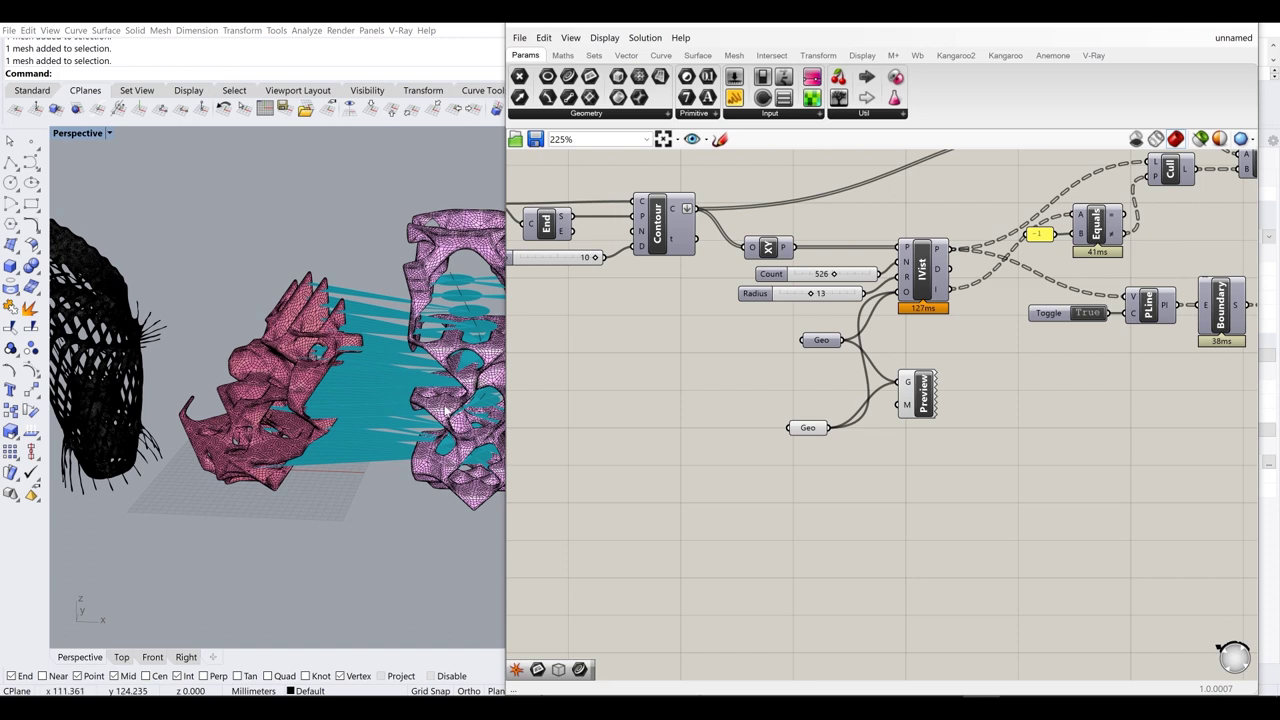
pyautogui.scroll(2, 447, 410)
pyautogui.scroll(3, 443, 316)
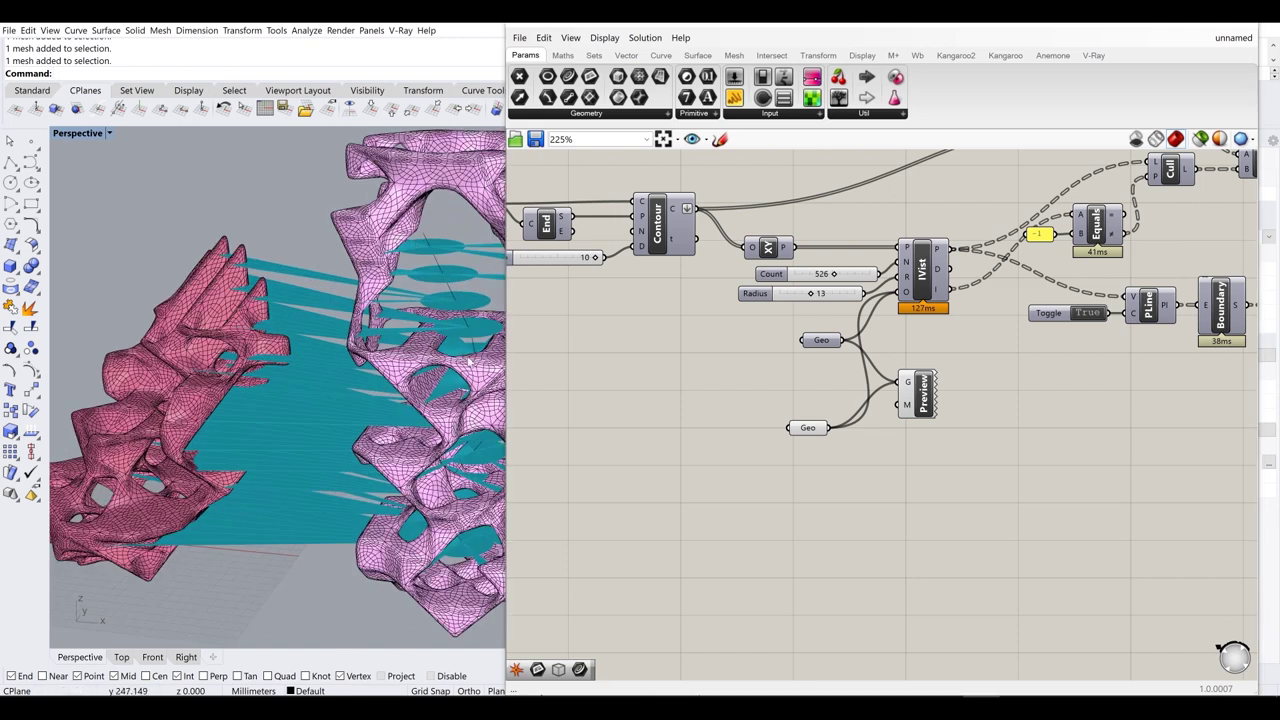
pyautogui.moveTo(233, 360); pyautogui.dragTo(280, 360, button='right')
pyautogui.moveTo(175, 333); pyautogui.dragTo(285, 365, button='right')
pyautogui.scroll(2, 459, 395)
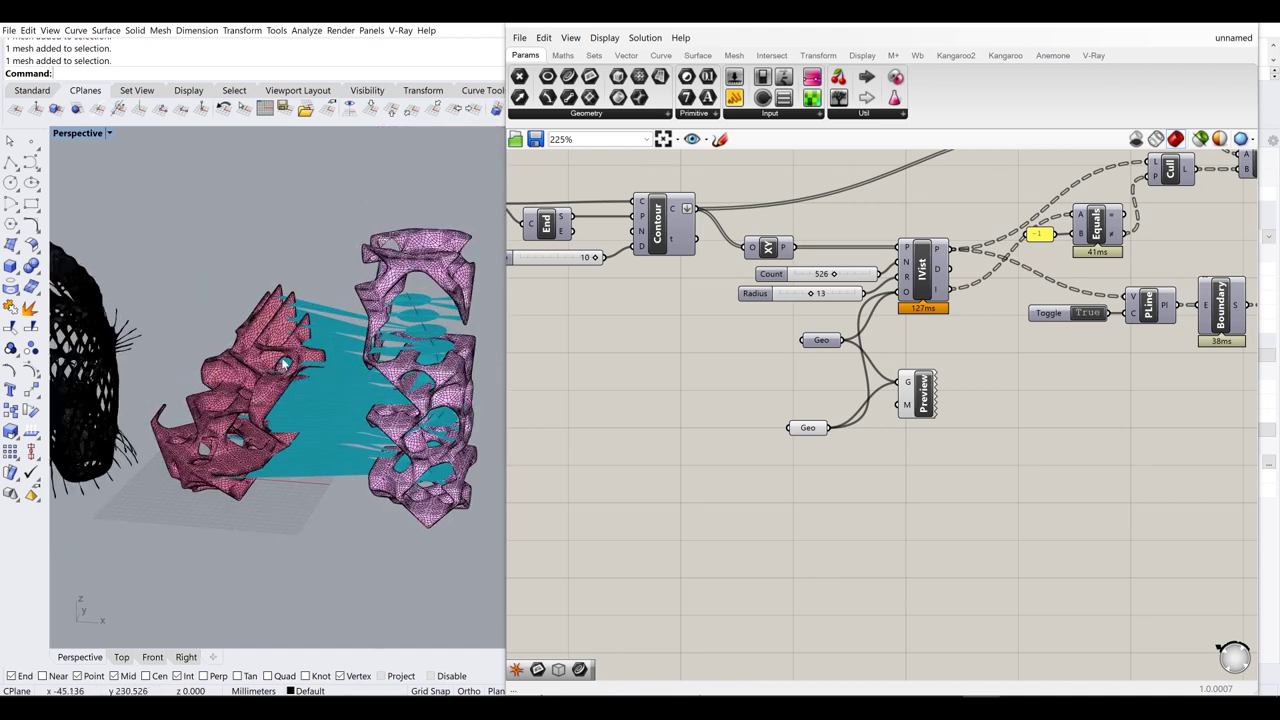
# - Place the new Geometry parameter directly above the existing one and turn off its default preview
pyautogui.moveTo(810, 428); pyautogui.dragTo(826, 322)
pyautogui.middleClick(824, 321)
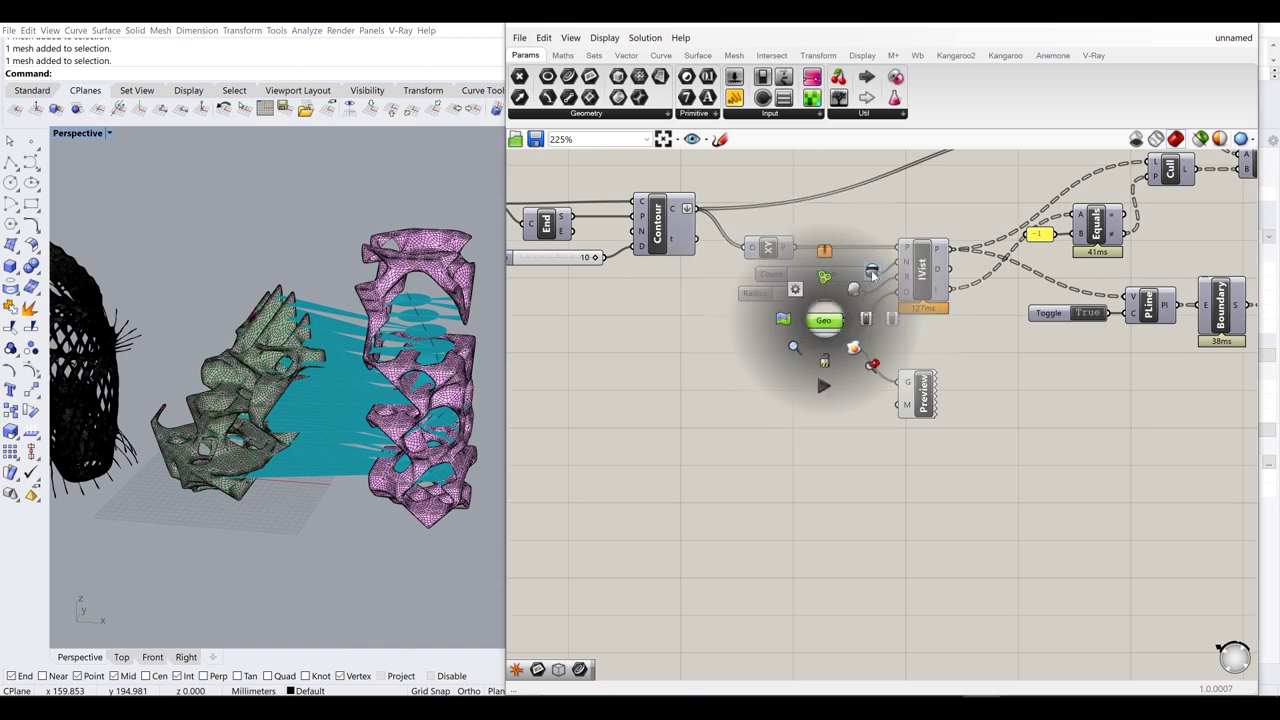
pyautogui.click(872, 273)
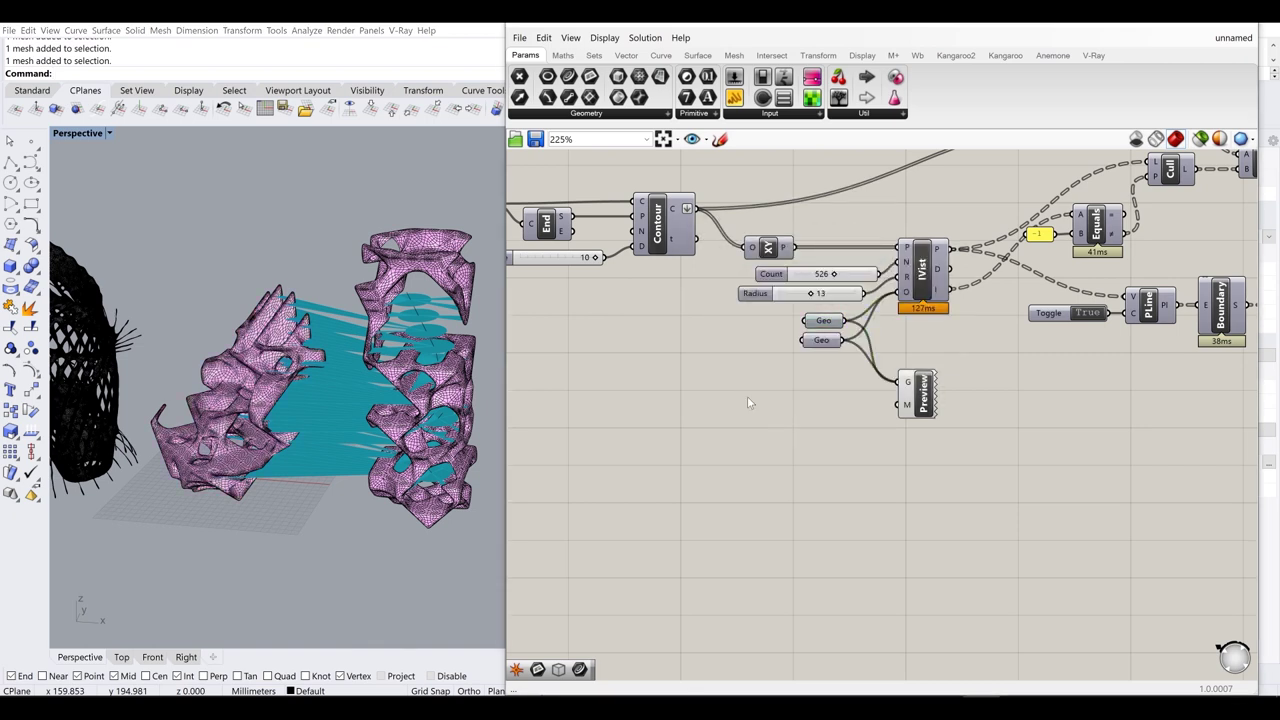
# - Hide the tower mesh and the spiky mesh in Rhino
pyautogui.click(457, 255)
pyautogui.keyDown('shift'); pyautogui.click(283, 327); pyautogui.keyUp('shift')
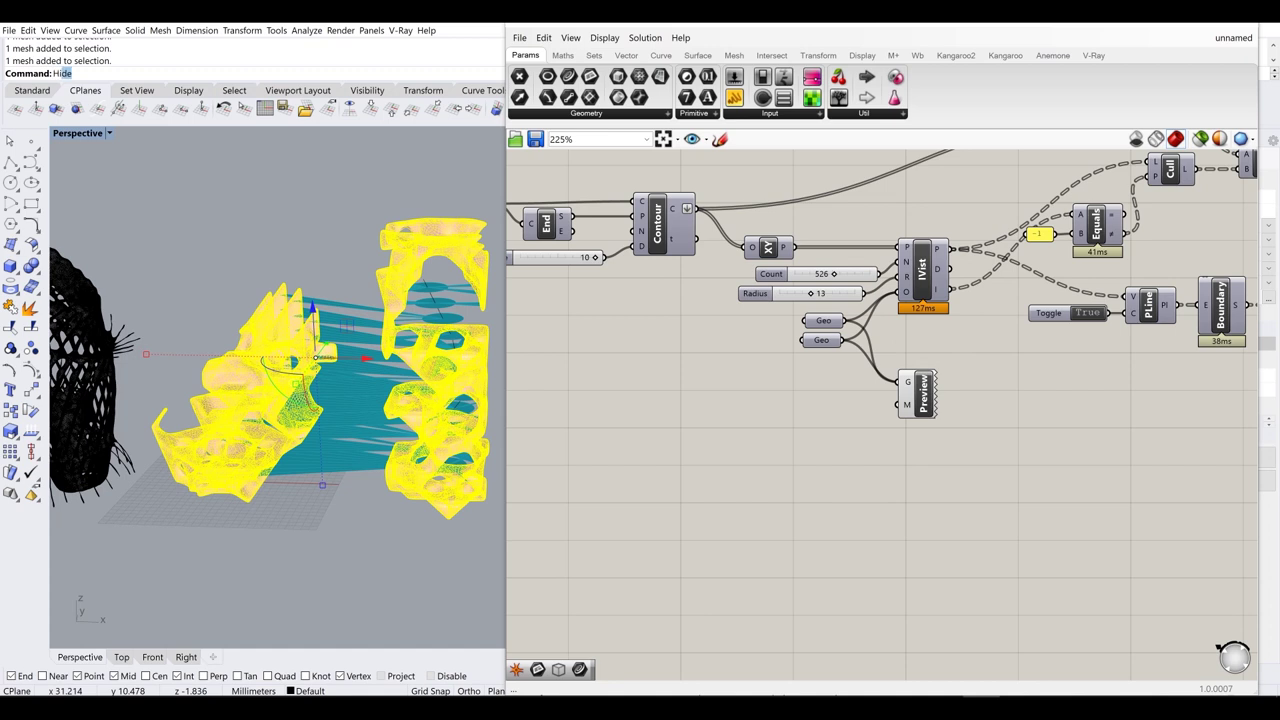
pyautogui.press('Return')
pyautogui.moveTo(283, 327); pyautogui.dragTo(430, 247, button='right')
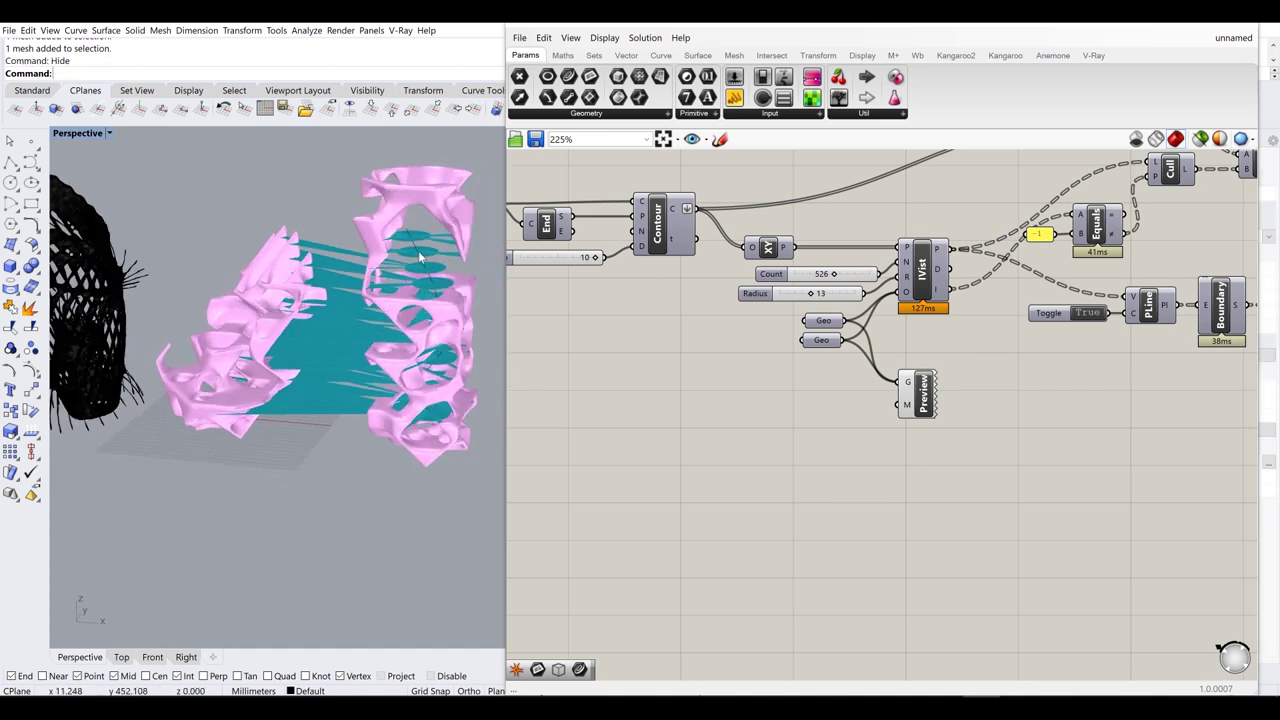
pyautogui.click(468, 322)
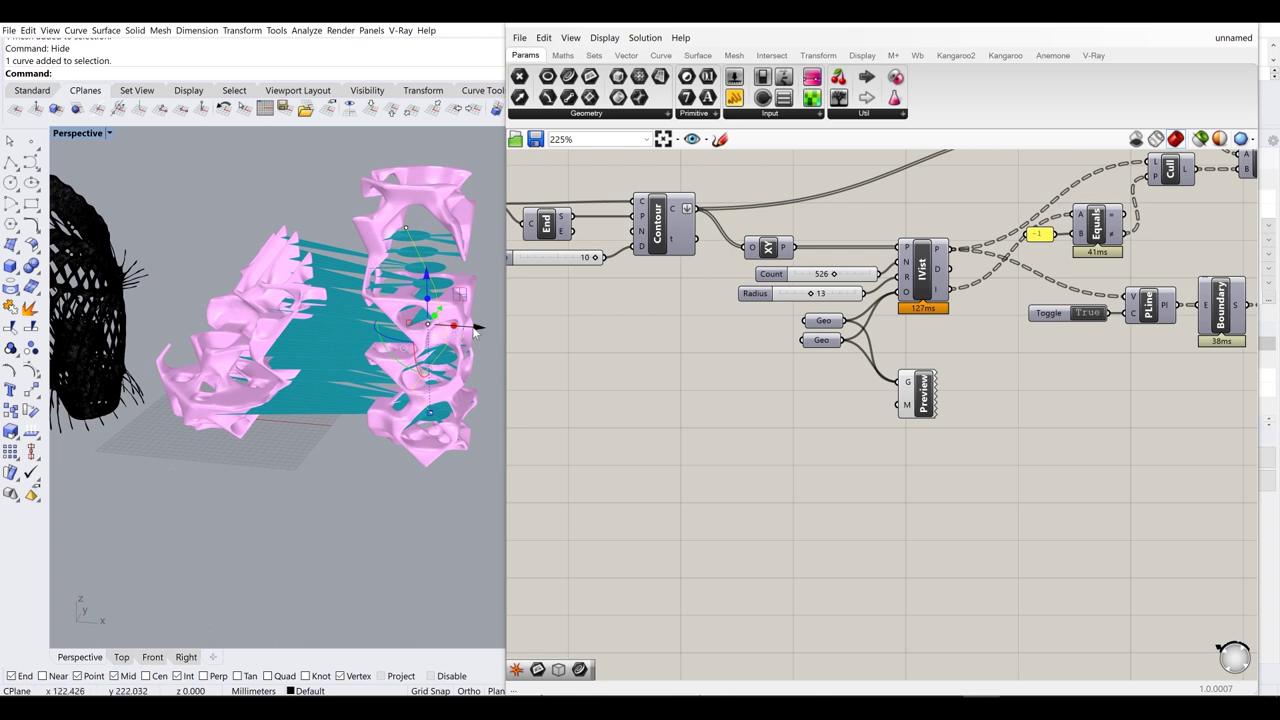
pyautogui.click(311, 457)
pyautogui.moveTo(309, 429)
pyautogui.mouseDown(button='right')
pyautogui.moveTo(362, 400)
pyautogui.moveTo(306, 433)
pyautogui.mouseUp(button='right')
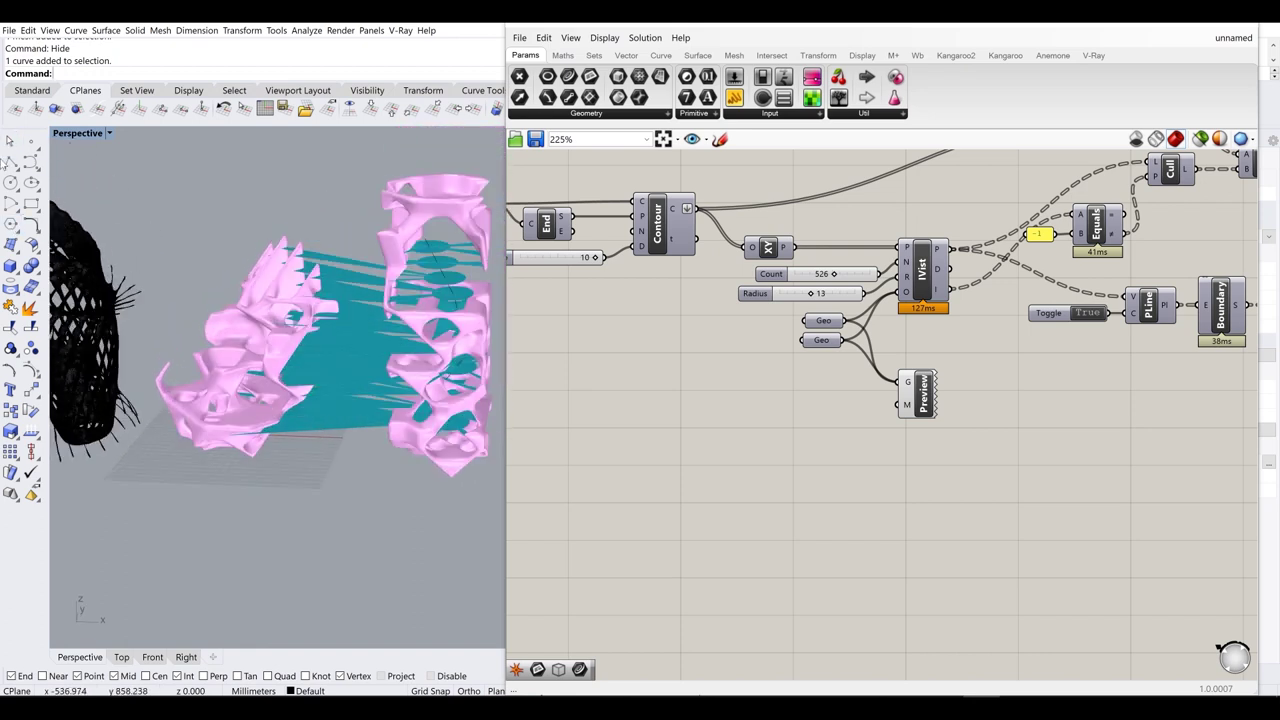
pyautogui.click(12, 162)
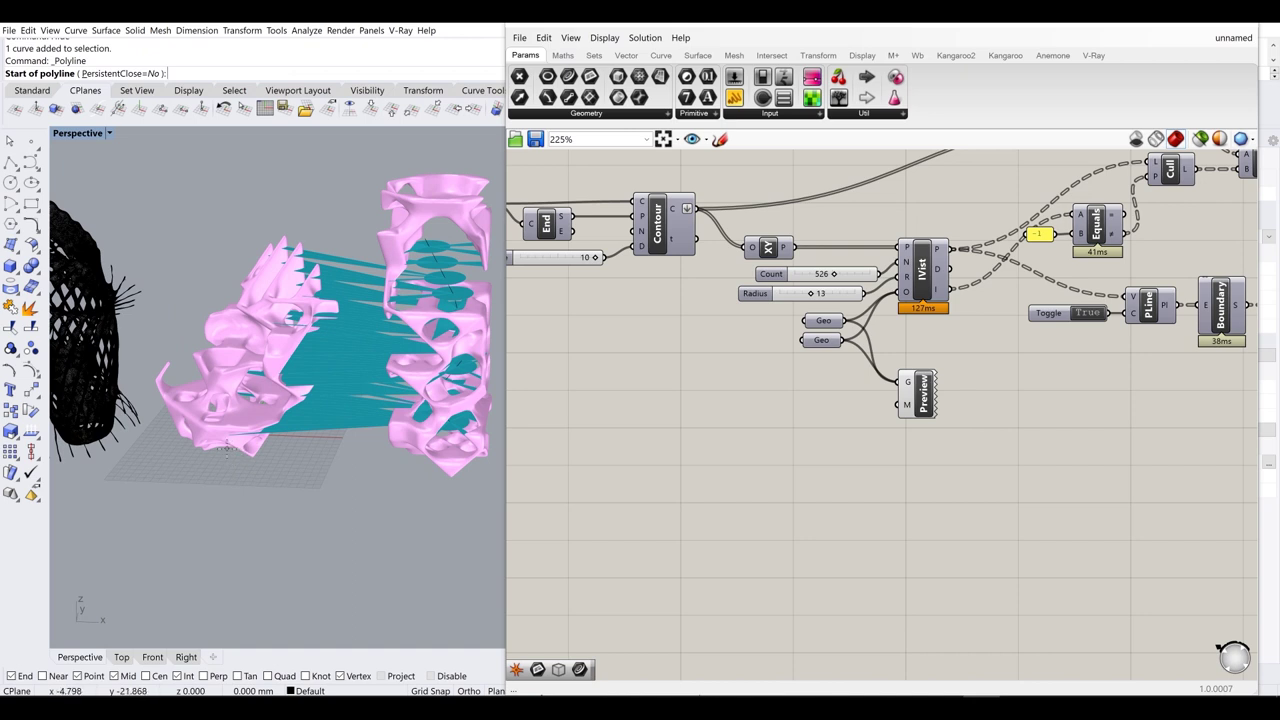
pyautogui.press('Escape')
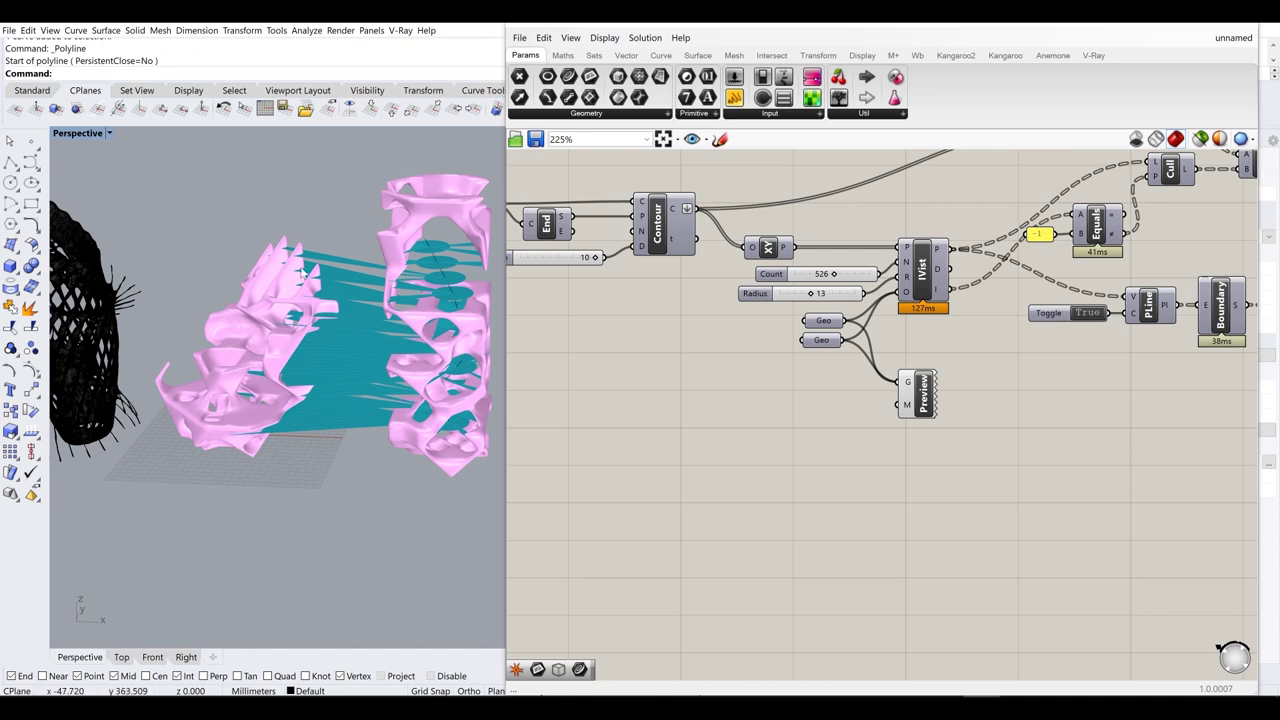
# - Clear the values of the Geometry parameter that holds the tower mesh
pyautogui.click(818, 340)
pyautogui.rightClick(814, 340)
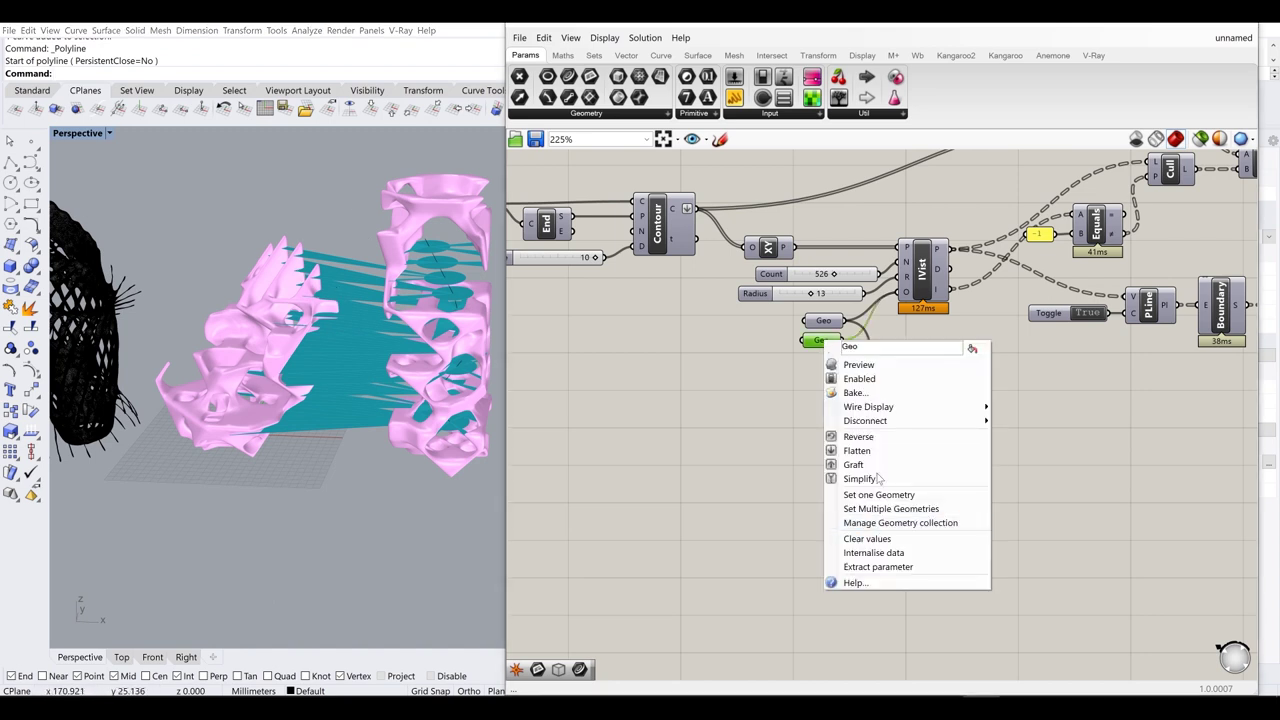
pyautogui.click(870, 537)
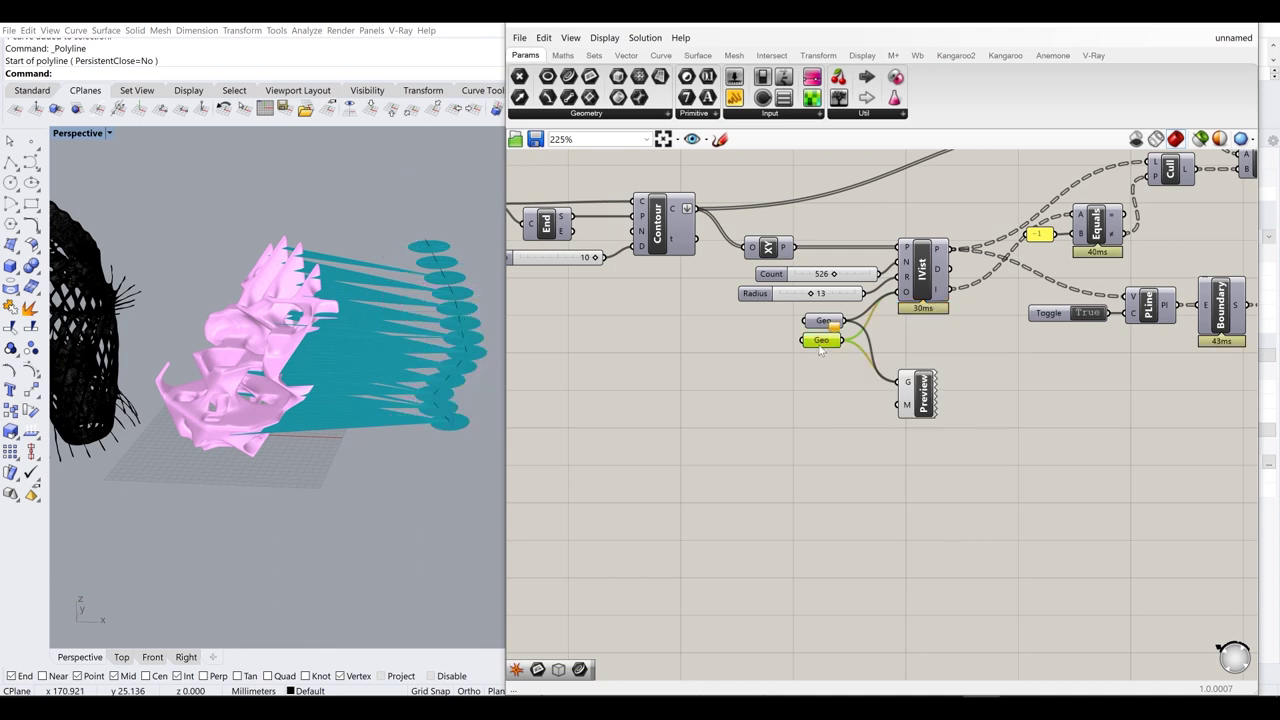
# - Delete the emptied Geometry parameter and move the axis curve in Rhino along X into the pink mesh
pyautogui.press('Delete')
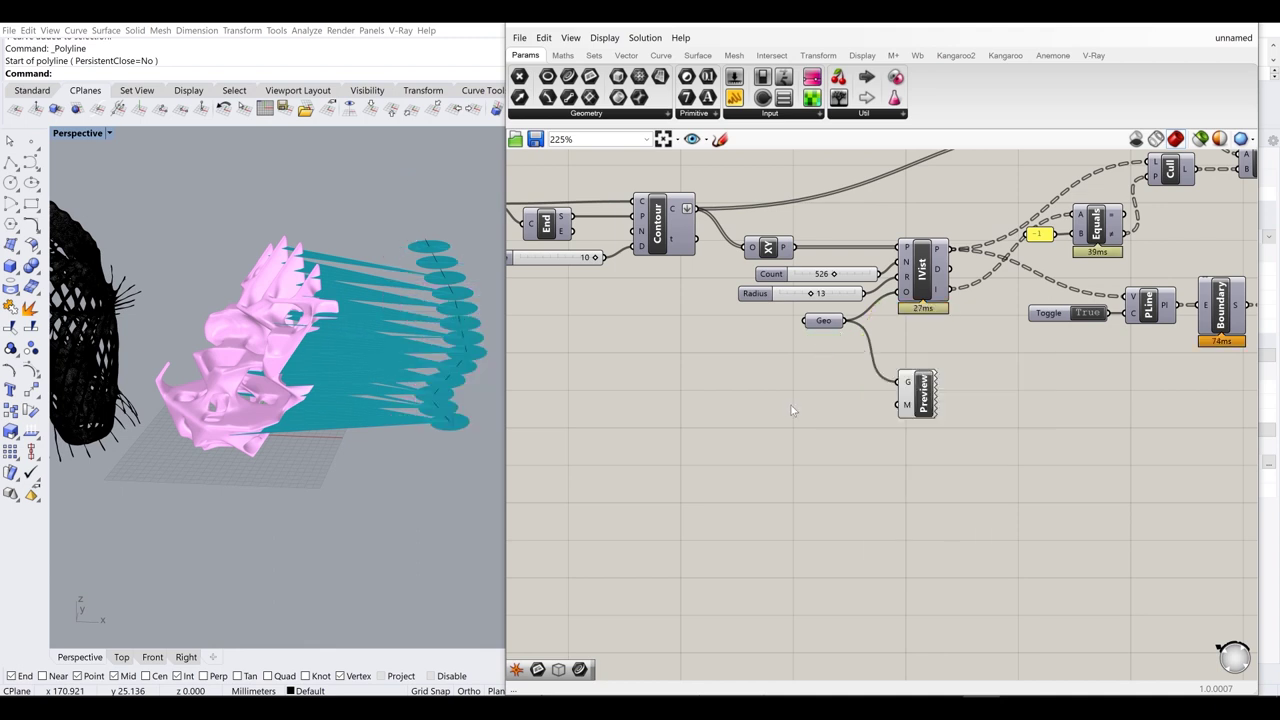
pyautogui.moveTo(346, 349); pyautogui.dragTo(297, 376, button='right')
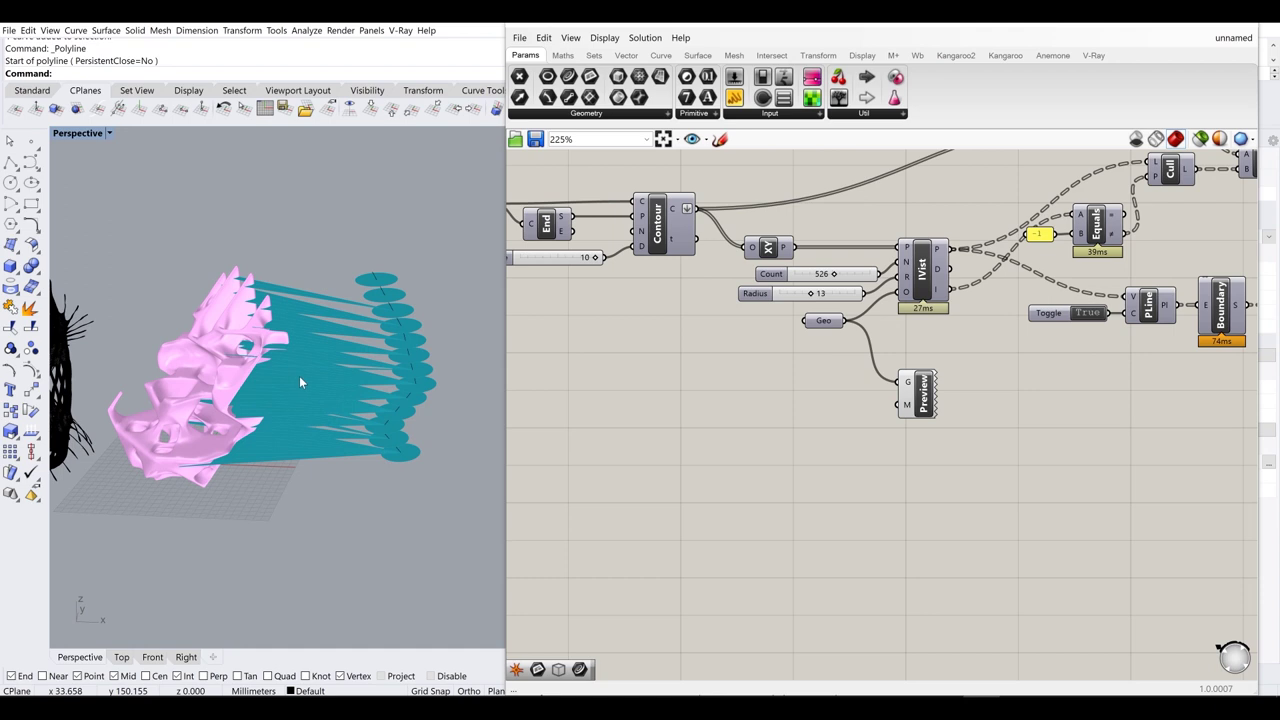
pyautogui.click(407, 343)
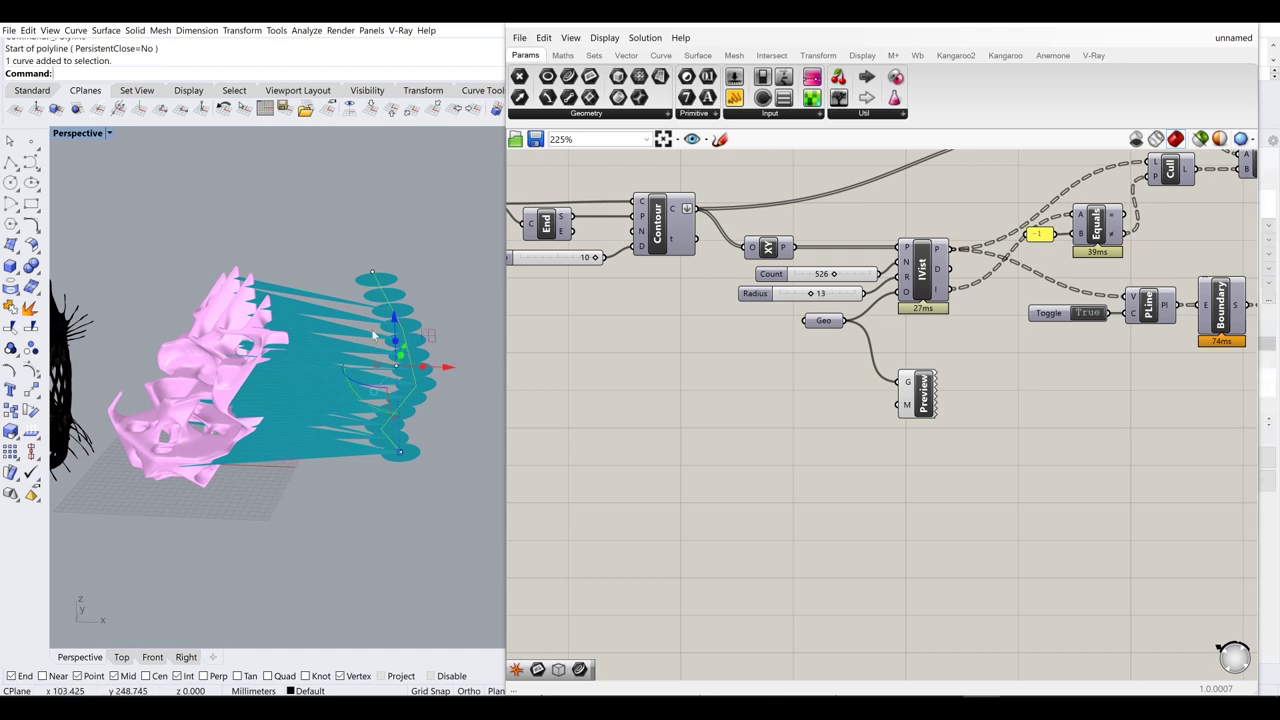
pyautogui.keyDown('shift'); pyautogui.moveTo(186, 347); pyautogui.dragTo(250, 323, button='right'); pyautogui.keyUp('shift')
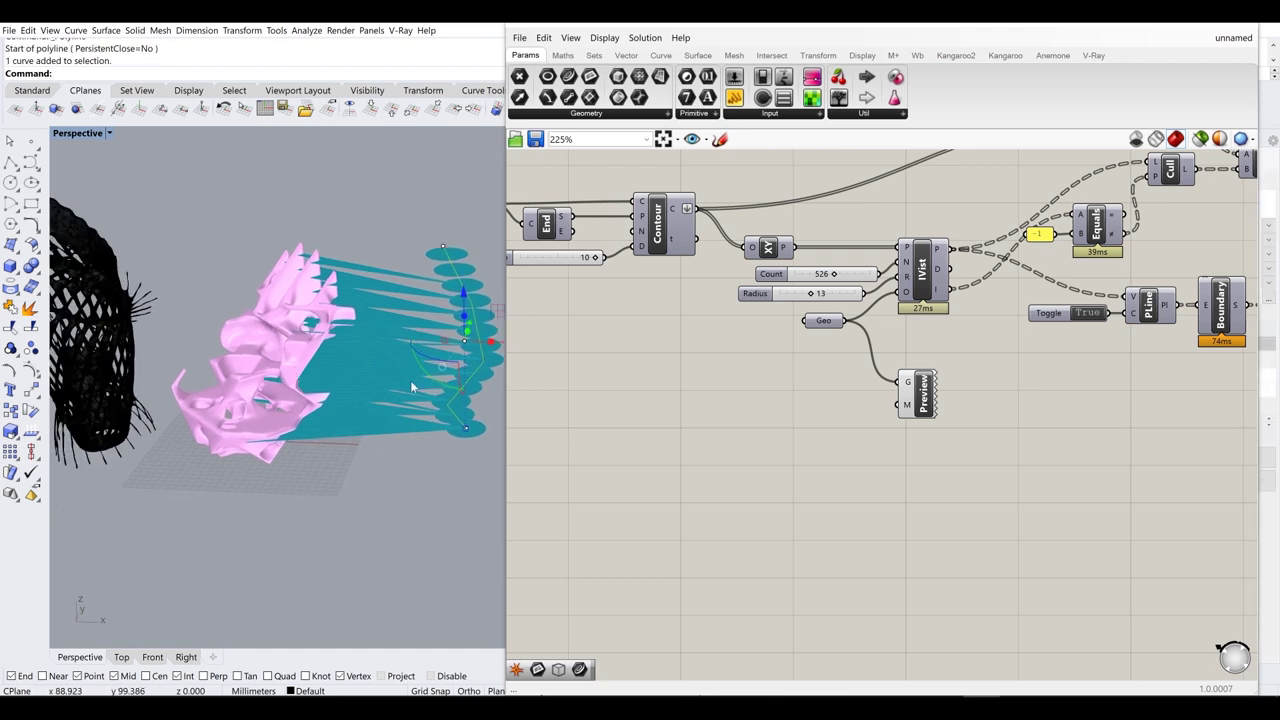
pyautogui.keyDown('shift'); pyautogui.moveTo(396, 343); pyautogui.dragTo(336, 336, button='right'); pyautogui.keyUp('shift')
pyautogui.moveTo(435, 331); pyautogui.dragTo(225, 329)
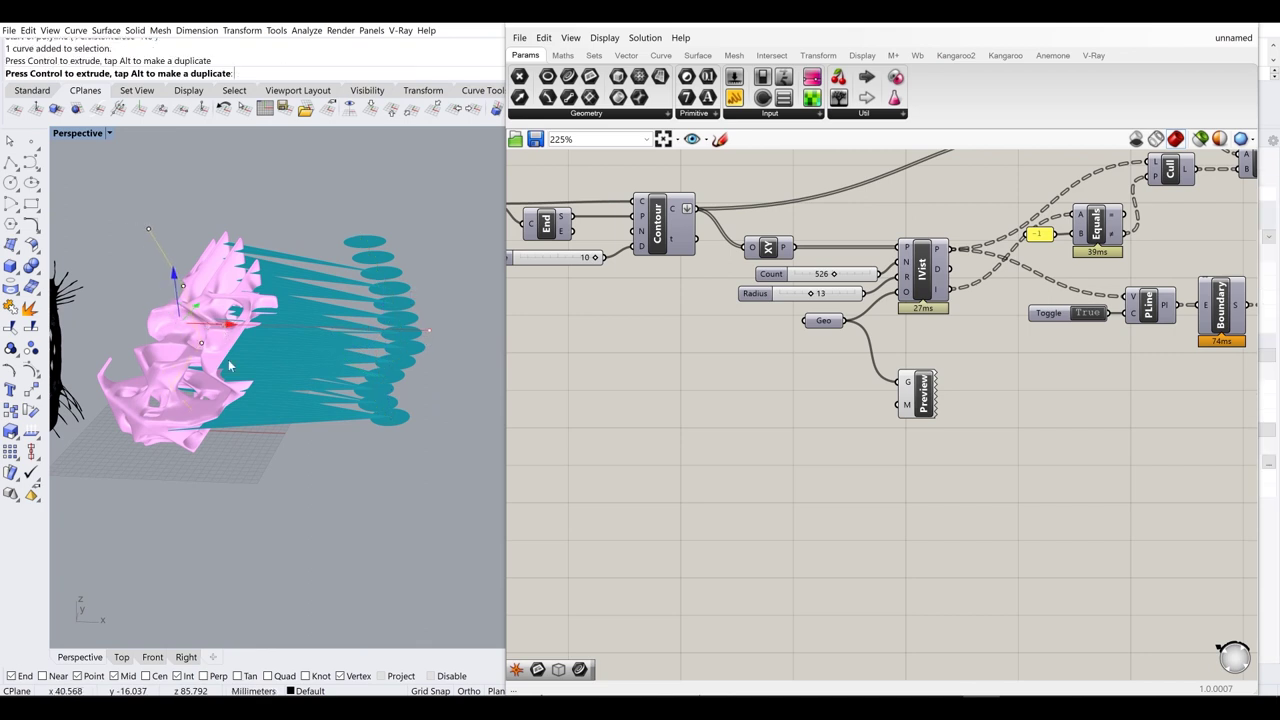
pyautogui.click(270, 415)
# - Lower the whole axis curve vertically within the pink mesh
pyautogui.moveTo(270, 421); pyautogui.dragTo(297, 403, button='right')
pyautogui.moveTo(240, 311); pyautogui.dragTo(275, 279, button='right')
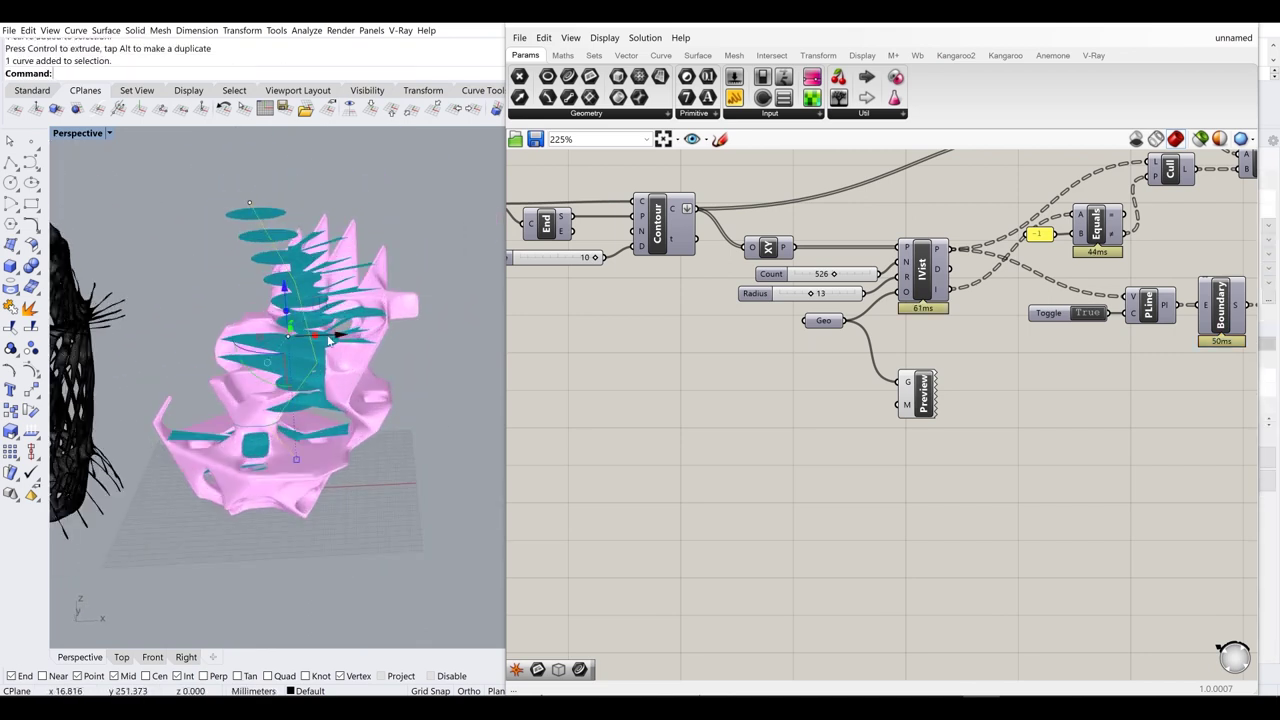
pyautogui.moveTo(328, 340); pyautogui.dragTo(307, 305, button='right')
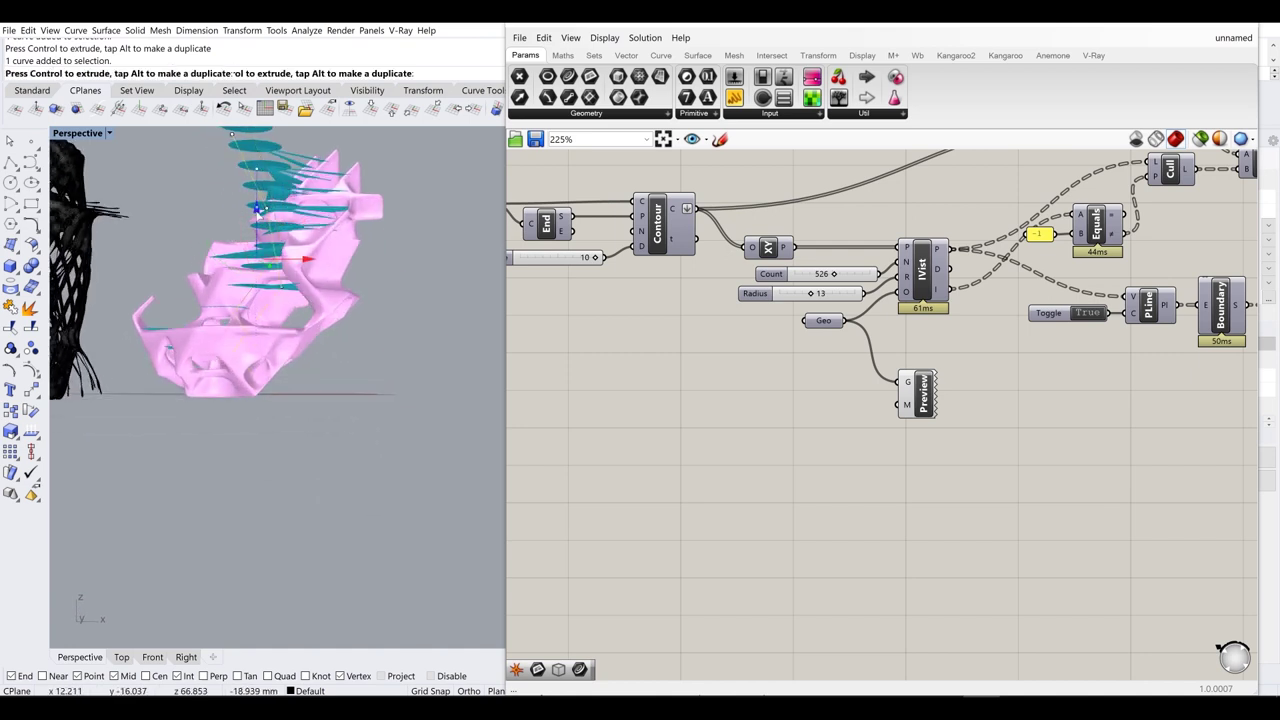
pyautogui.moveTo(257, 211); pyautogui.dragTo(257, 219)
# - Move the axis curve's bottom control point vertically at the base of the pink mesh
pyautogui.moveTo(366, 318); pyautogui.dragTo(337, 386, button='right')
pyautogui.scroll(5, 307, 468)
pyautogui.scroll(3, 144, 362)
pyautogui.moveTo(144, 362); pyautogui.dragTo(254, 403, button='right')
pyautogui.moveTo(254, 403); pyautogui.dragTo(332, 478)
pyautogui.moveTo(332, 474); pyautogui.dragTo(224, 390, button='right')
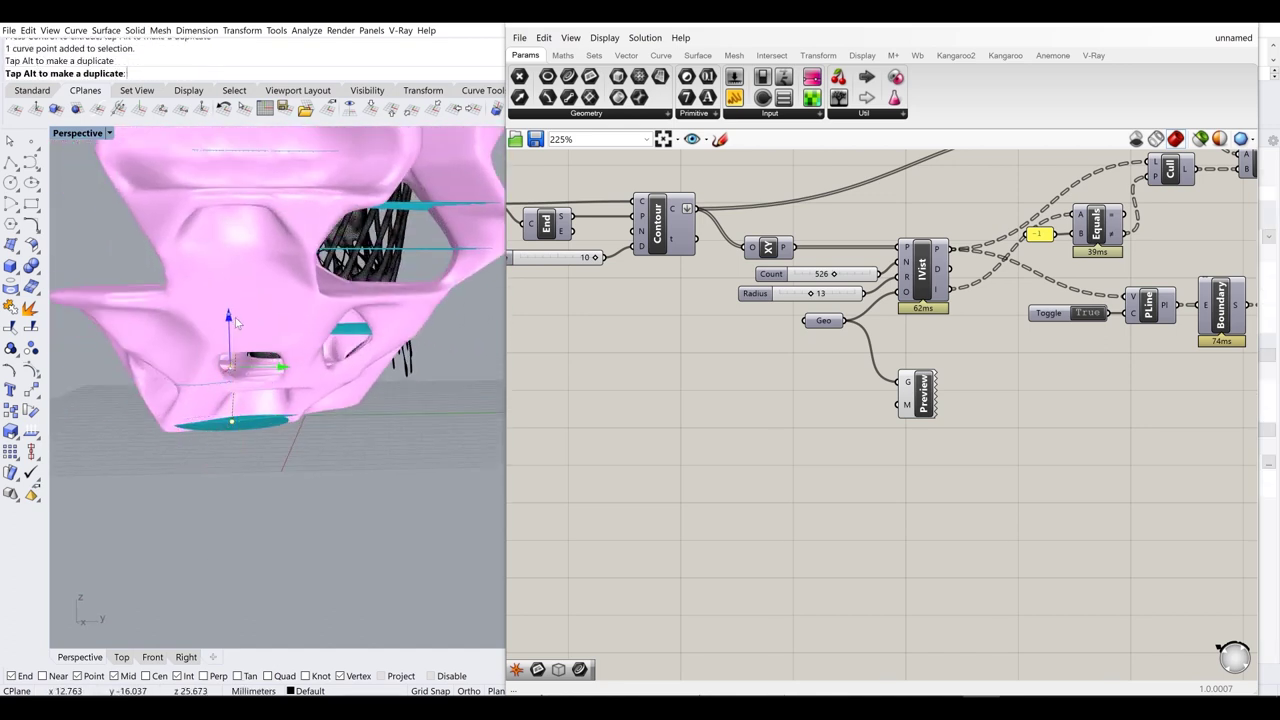
# - Fine-tune the bottom control point's height and horizontal position inside the small opening at the mesh's base
pyautogui.moveTo(271, 386); pyautogui.dragTo(265, 347, button='right')
pyautogui.scroll(5, 354, 243)
pyautogui.moveTo(354, 243); pyautogui.dragTo(258, 282, button='right')
pyautogui.scroll(3, 260, 280)
pyautogui.moveTo(286, 271); pyautogui.dragTo(286, 275)
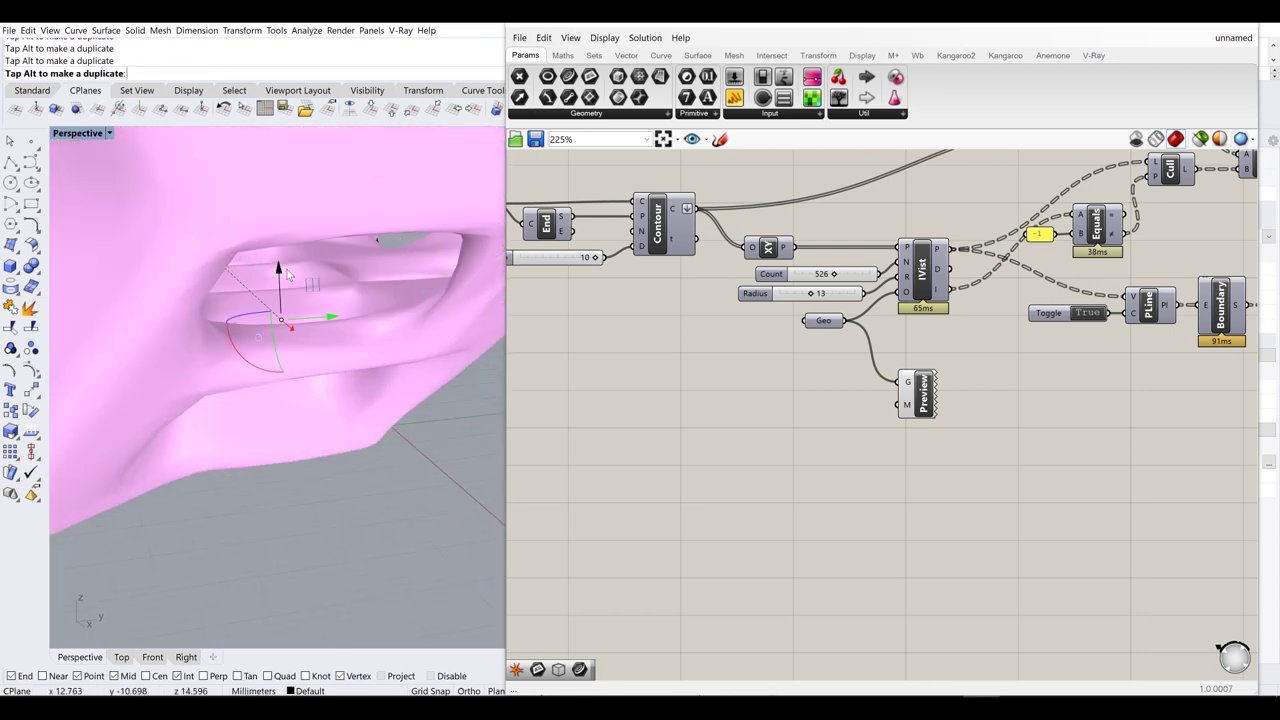
pyautogui.moveTo(289, 312); pyautogui.dragTo(394, 330, button='right')
pyautogui.scroll(-4, 346, 294)
pyautogui.click(385, 304)
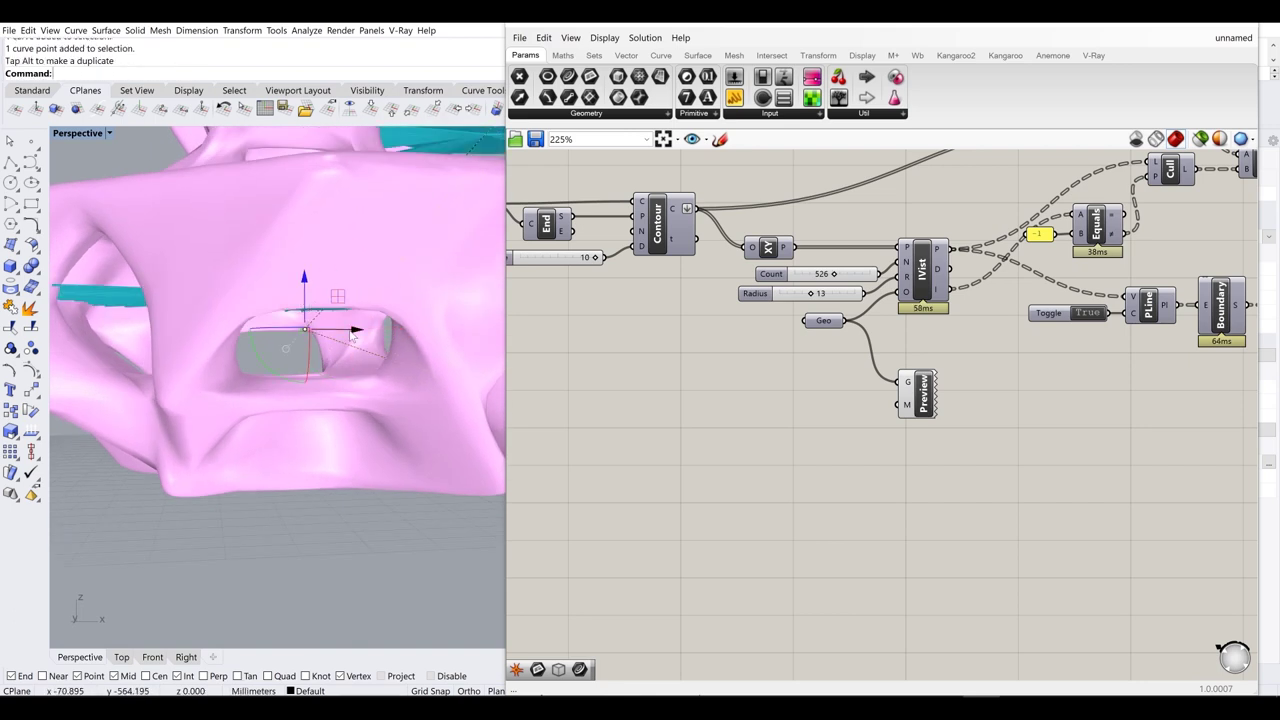
# - Shift the axis curve's middle control point along X at the pink mesh's large side opening
pyautogui.moveTo(285, 305); pyautogui.dragTo(391, 314, button='right')
pyautogui.click(391, 314)
pyautogui.click(390, 317)
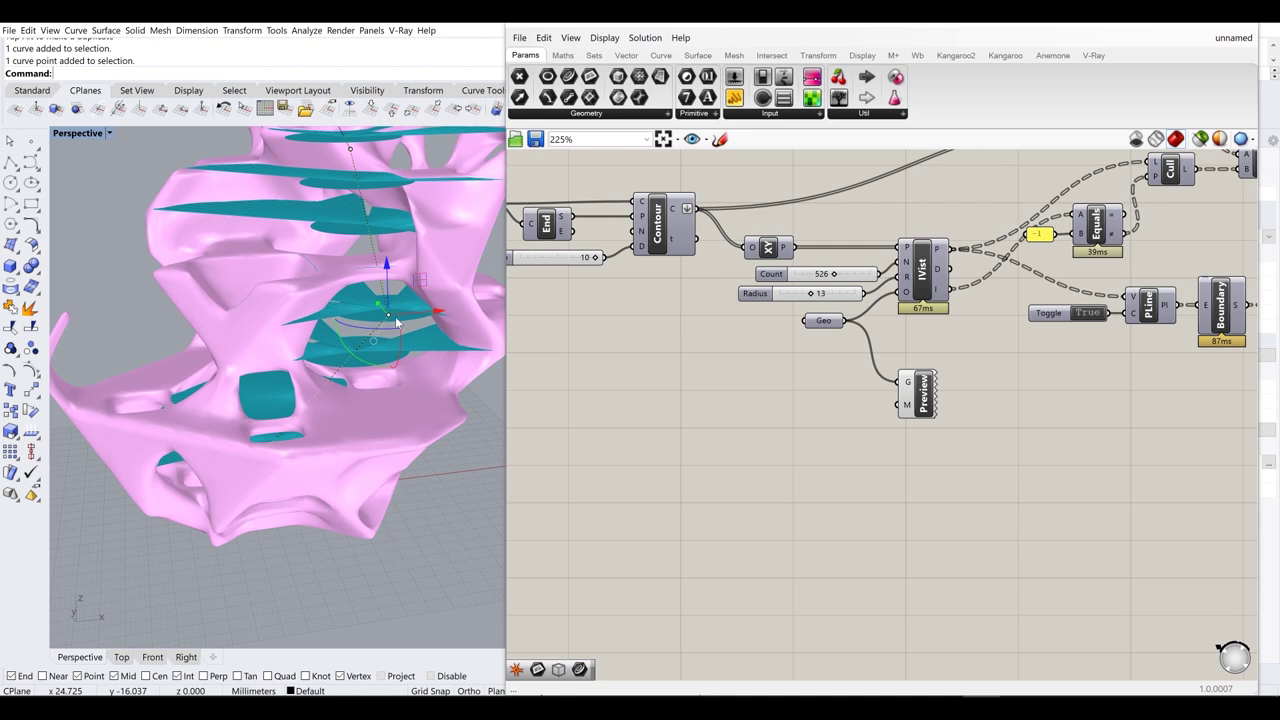
pyautogui.moveTo(379, 307); pyautogui.dragTo(403, 331)
pyautogui.moveTo(403, 331); pyautogui.dragTo(364, 306, button='right')
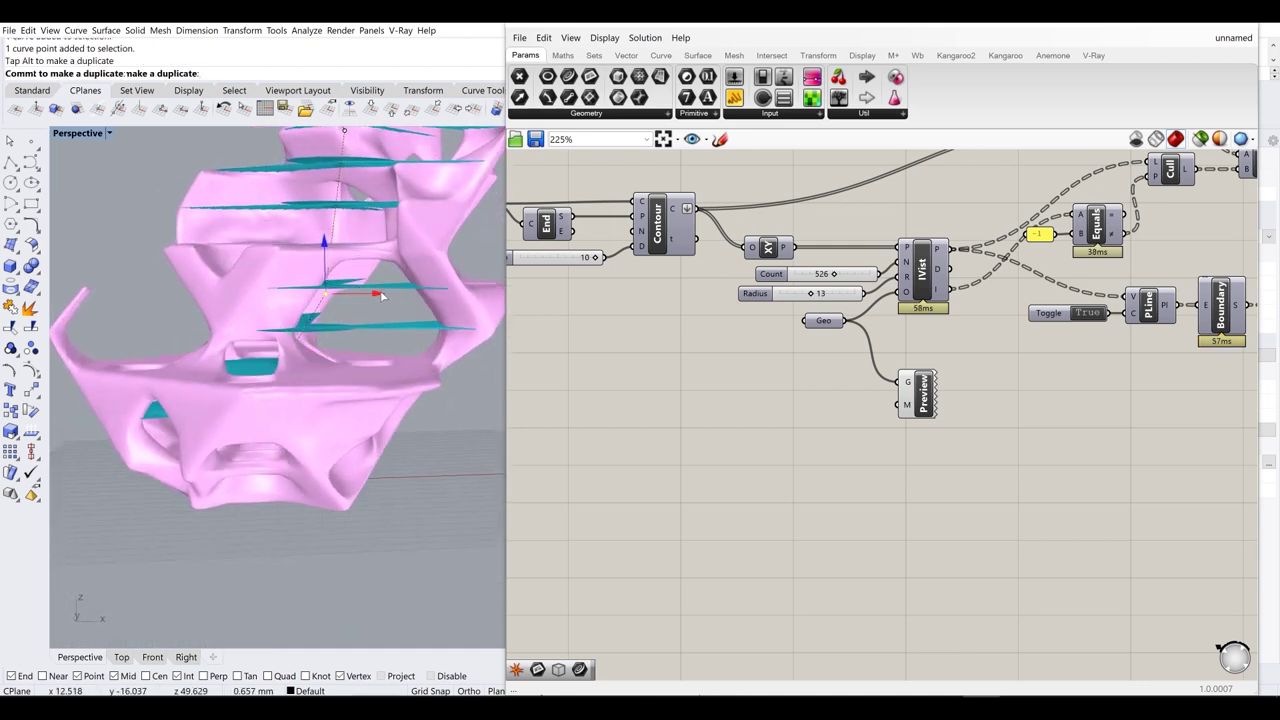
pyautogui.moveTo(395, 297); pyautogui.dragTo(350, 325)
# - Move the axis curve's upper middle control point along Y into the body of the pink mesh
pyautogui.moveTo(343, 333); pyautogui.dragTo(338, 388, button='right')
pyautogui.scroll(4, 408, 406)
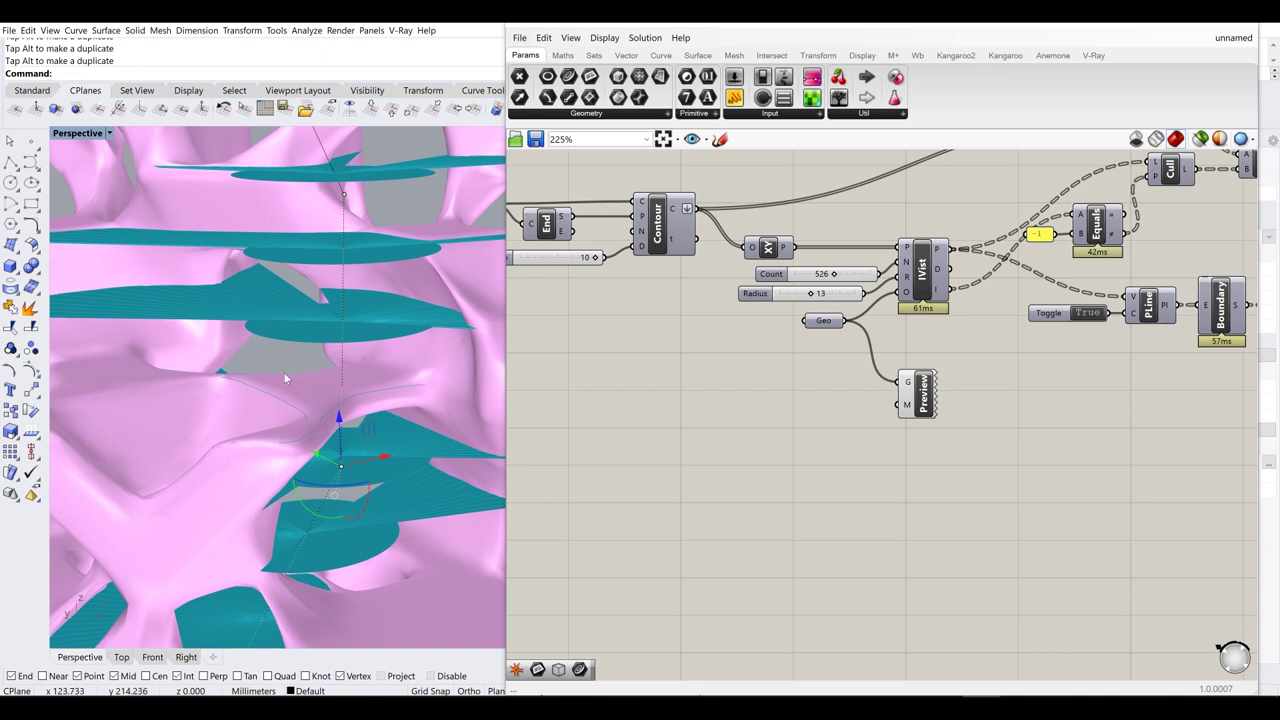
pyautogui.moveTo(282, 384)
pyautogui.mouseDown(button='right')
pyautogui.moveTo(326, 387)
pyautogui.moveTo(284, 378)
pyautogui.moveTo(270, 352)
pyautogui.moveTo(200, 366)
pyautogui.moveTo(289, 370)
pyautogui.mouseUp(button='right')
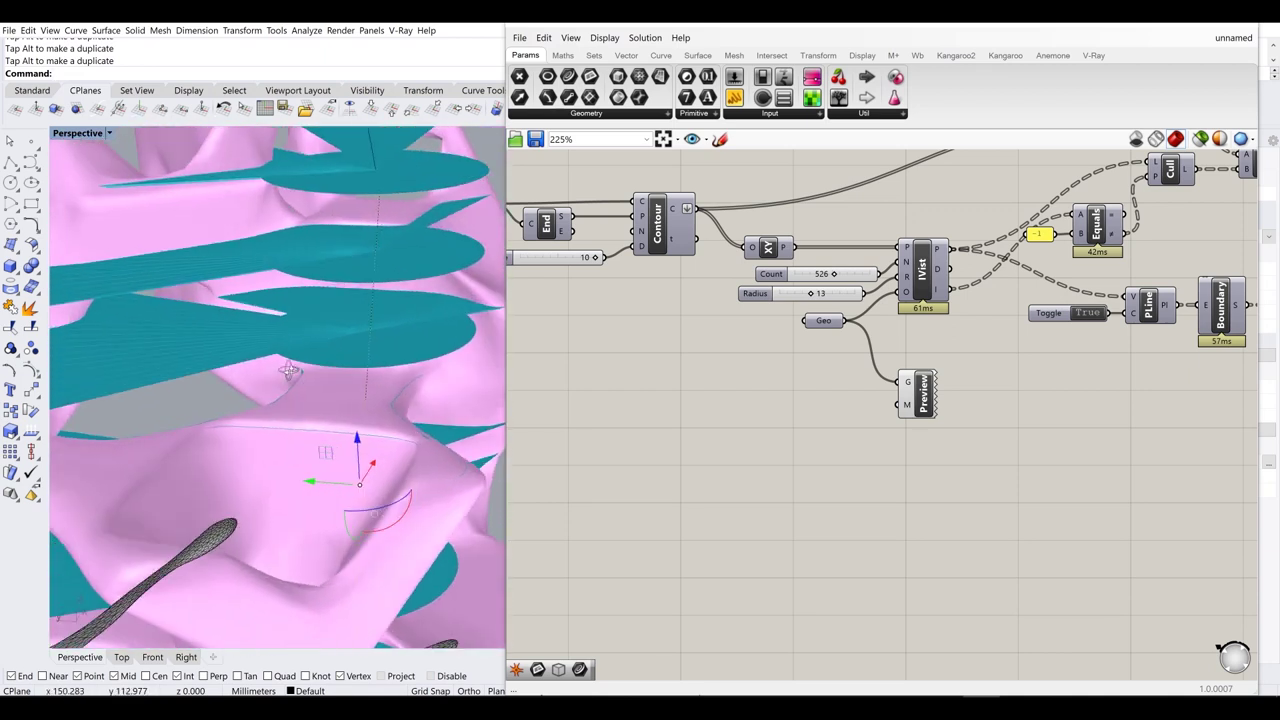
pyautogui.moveTo(373, 247); pyautogui.dragTo(355, 271, button='right')
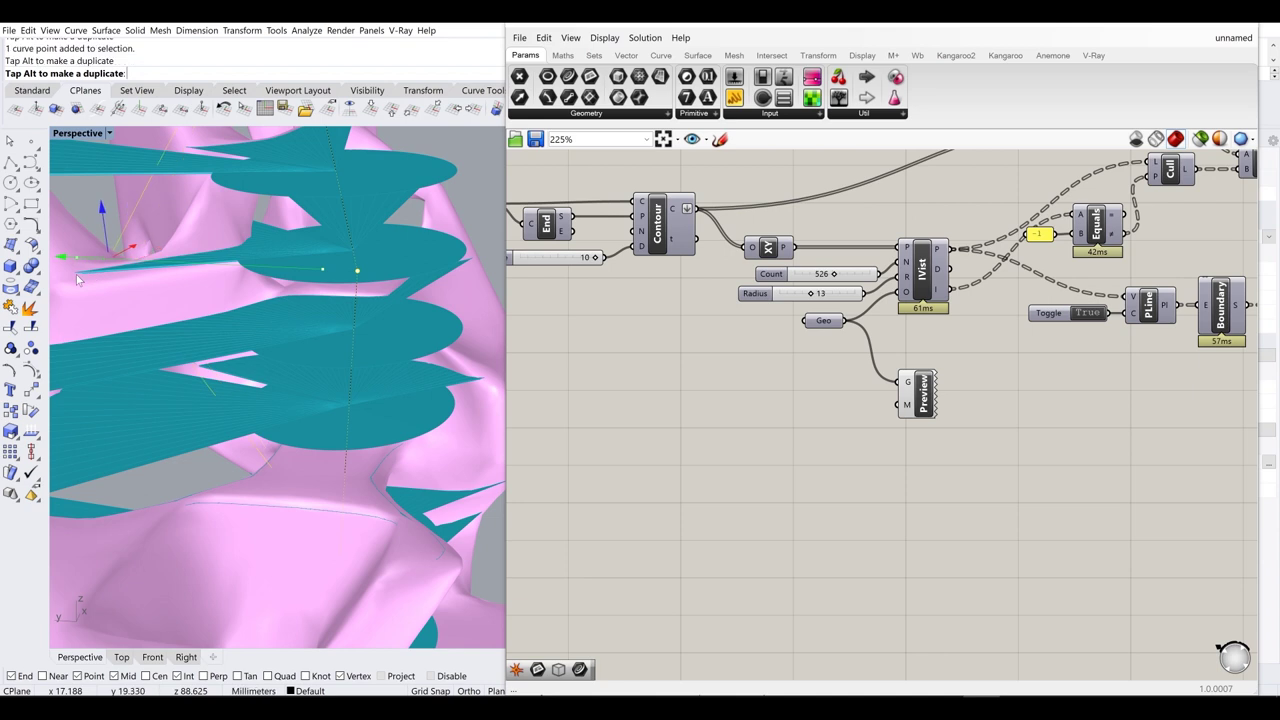
pyautogui.moveTo(77, 275); pyautogui.dragTo(75, 275)
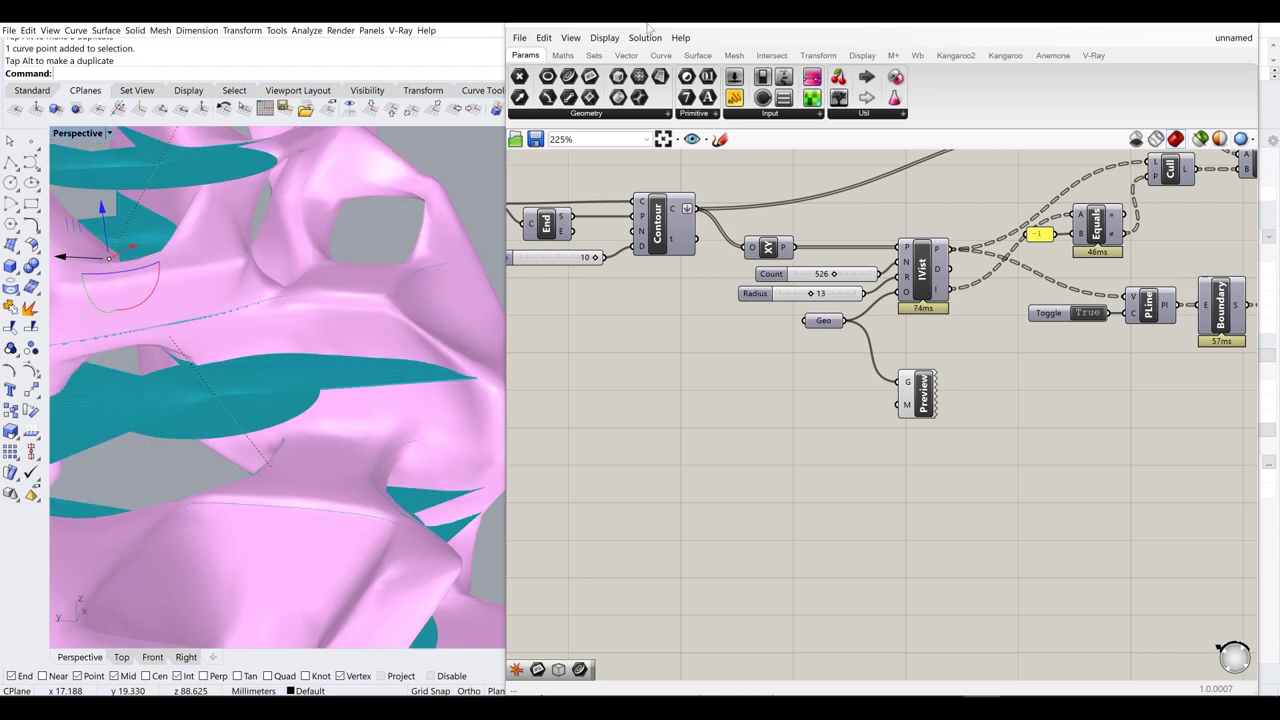
pyautogui.moveTo(266, 283); pyautogui.dragTo(321, 457, button='right')
pyautogui.moveTo(408, 444); pyautogui.dragTo(427, 441)
pyautogui.moveTo(267, 451); pyautogui.dragTo(181, 278, button='right')
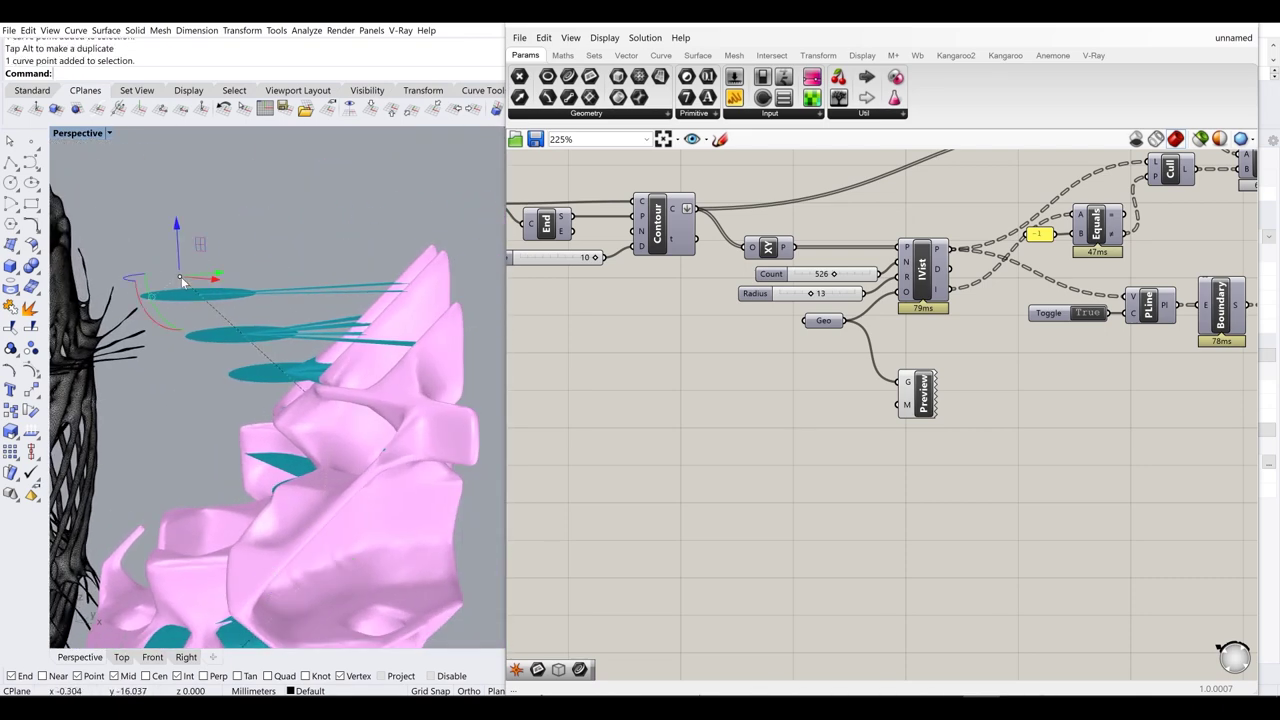
# - Set the IsoVist radius to 21
pyautogui.scroll(2, 818, 296)
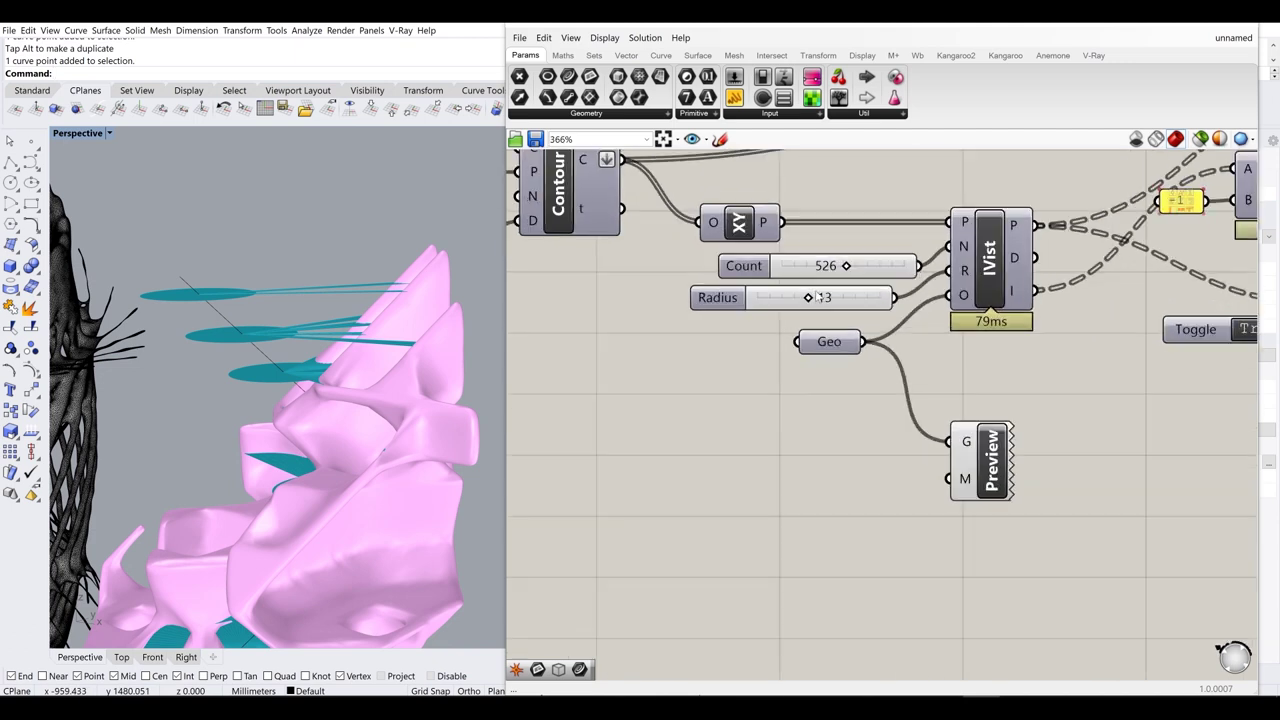
pyautogui.moveTo(815, 302); pyautogui.dragTo(837, 306)
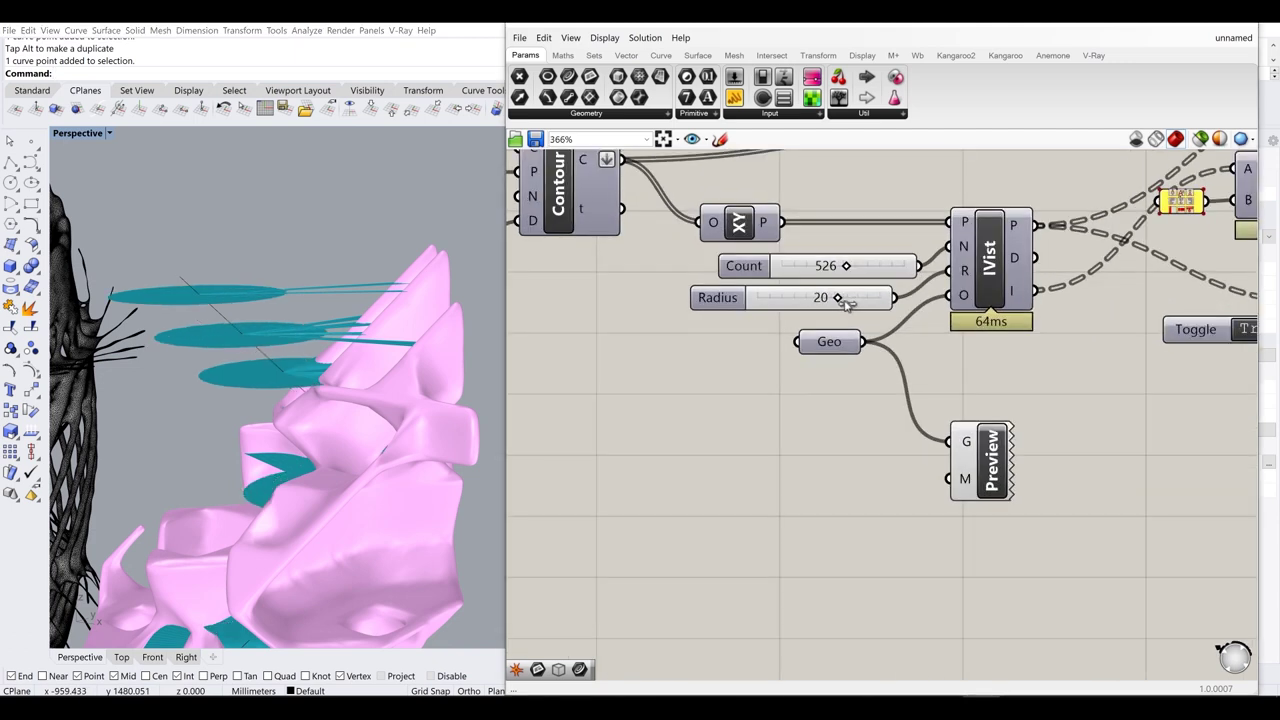
# - Move the axis curve's top end point horizontally towards the pink mesh's upper spikes and deselect it
pyautogui.click(221, 320)
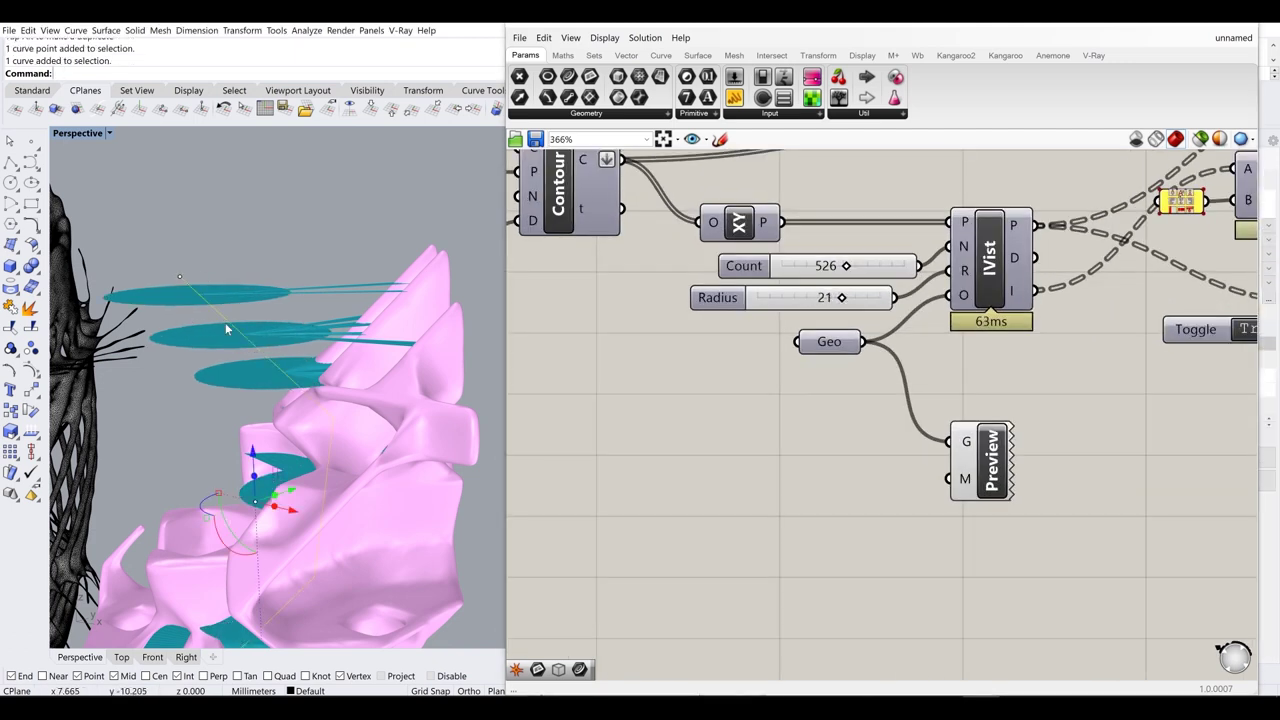
pyautogui.click(181, 279)
pyautogui.moveTo(181, 279); pyautogui.dragTo(231, 236, button='right')
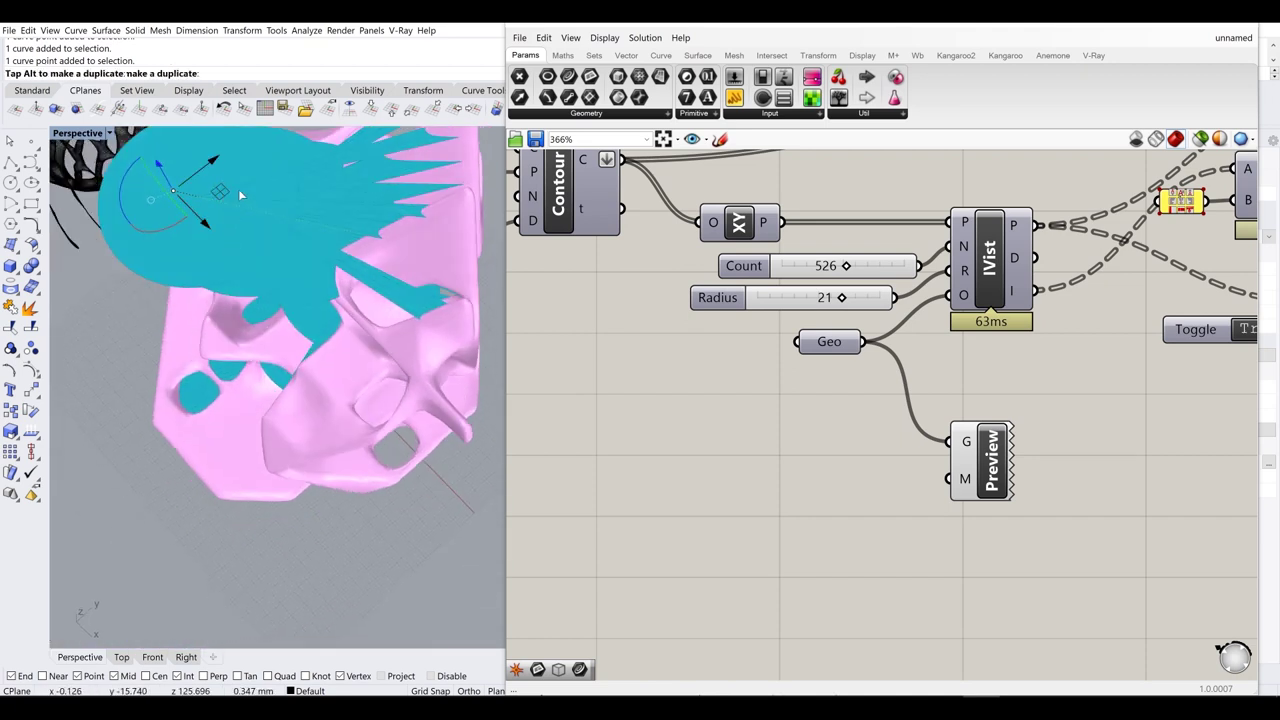
pyautogui.moveTo(334, 186); pyautogui.dragTo(332, 189)
pyautogui.moveTo(326, 321)
pyautogui.mouseDown(button='right')
pyautogui.moveTo(301, 271)
pyautogui.moveTo(306, 349)
pyautogui.moveTo(315, 314)
pyautogui.mouseUp(button='right')
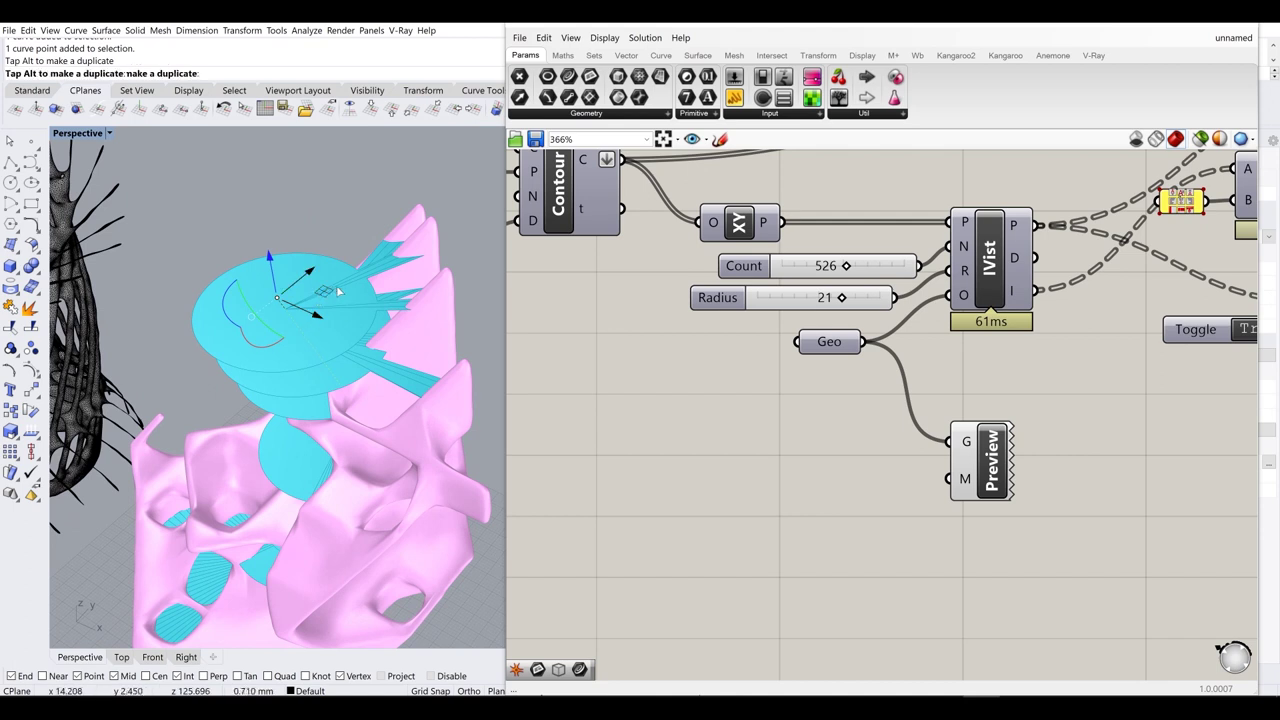
pyautogui.moveTo(368, 287)
pyautogui.mouseDown()
pyautogui.moveTo(394, 281)
pyautogui.moveTo(371, 285)
pyautogui.mouseUp()
pyautogui.moveTo(371, 287); pyautogui.dragTo(434, 434, button='right')
pyautogui.click(448, 332)
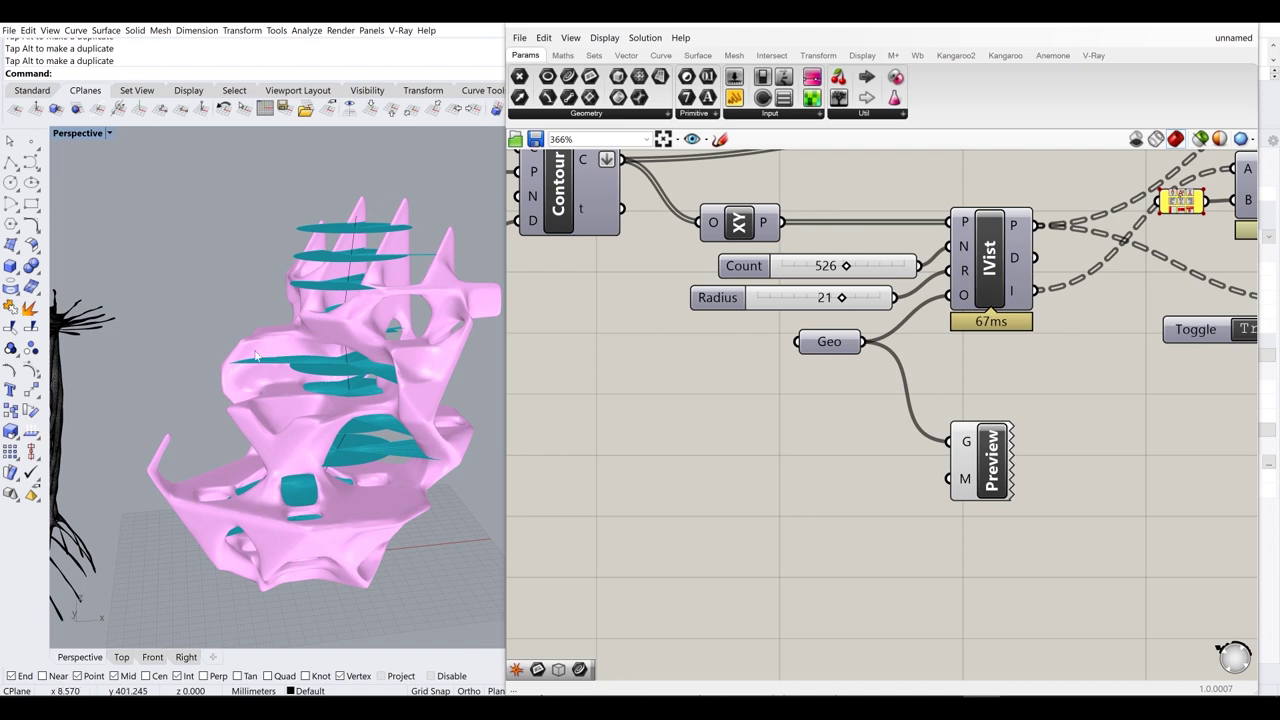
# - Narrow the Grasshopper window to enlarge the visible Rhino viewport
pyautogui.moveTo(216, 294); pyautogui.dragTo(387, 348, button='right')
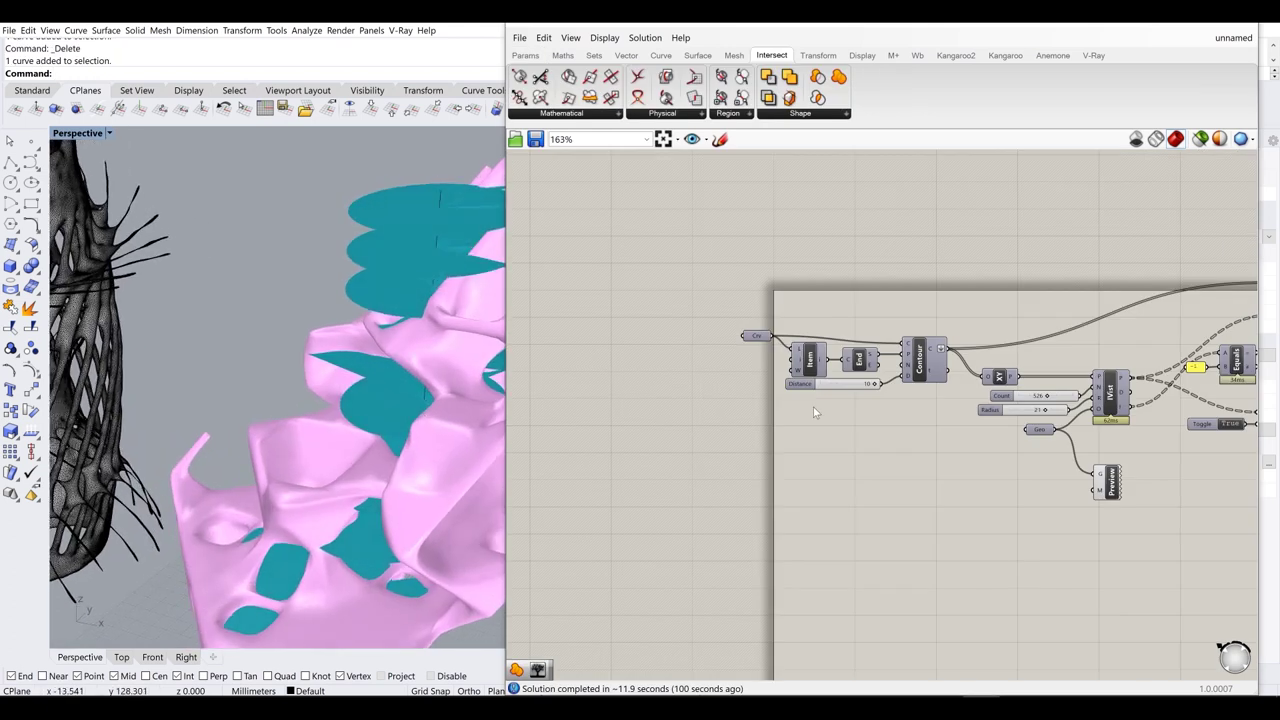
pyautogui.scroll(-3, 810, 409)
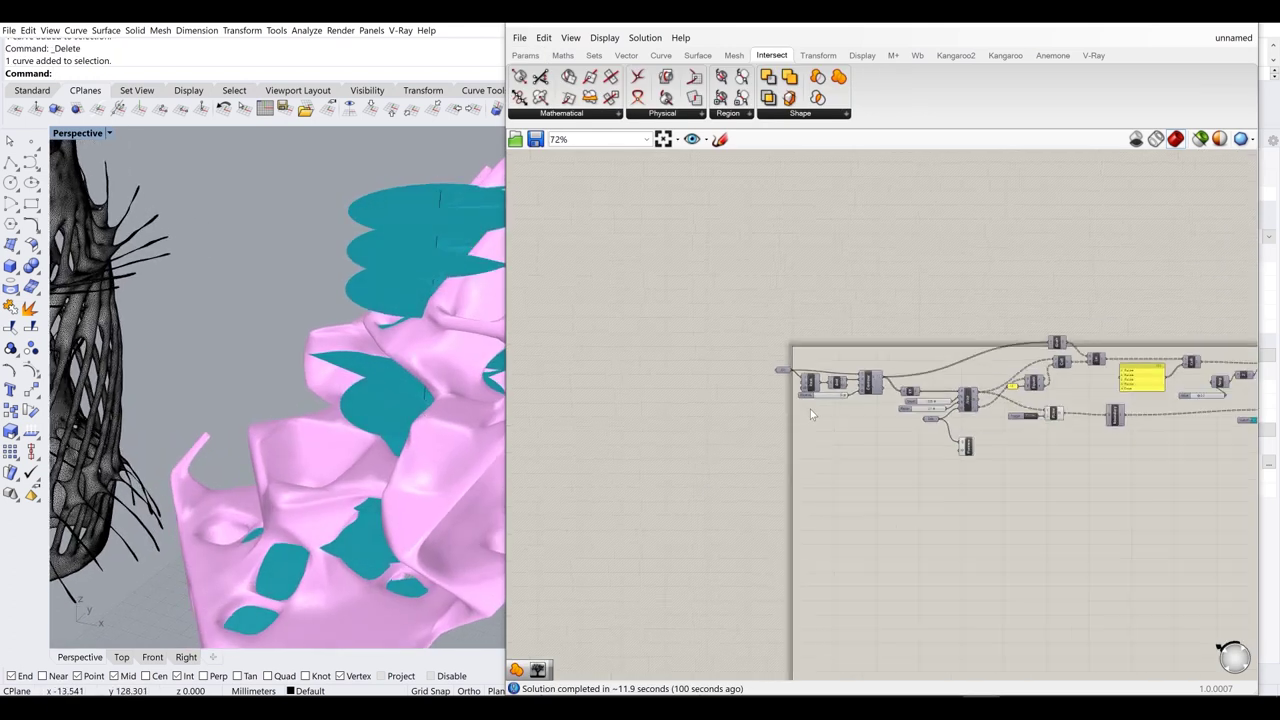
pyautogui.moveTo(791, 407); pyautogui.dragTo(780, 410, button='right')
pyautogui.scroll(5, 1028, 366)
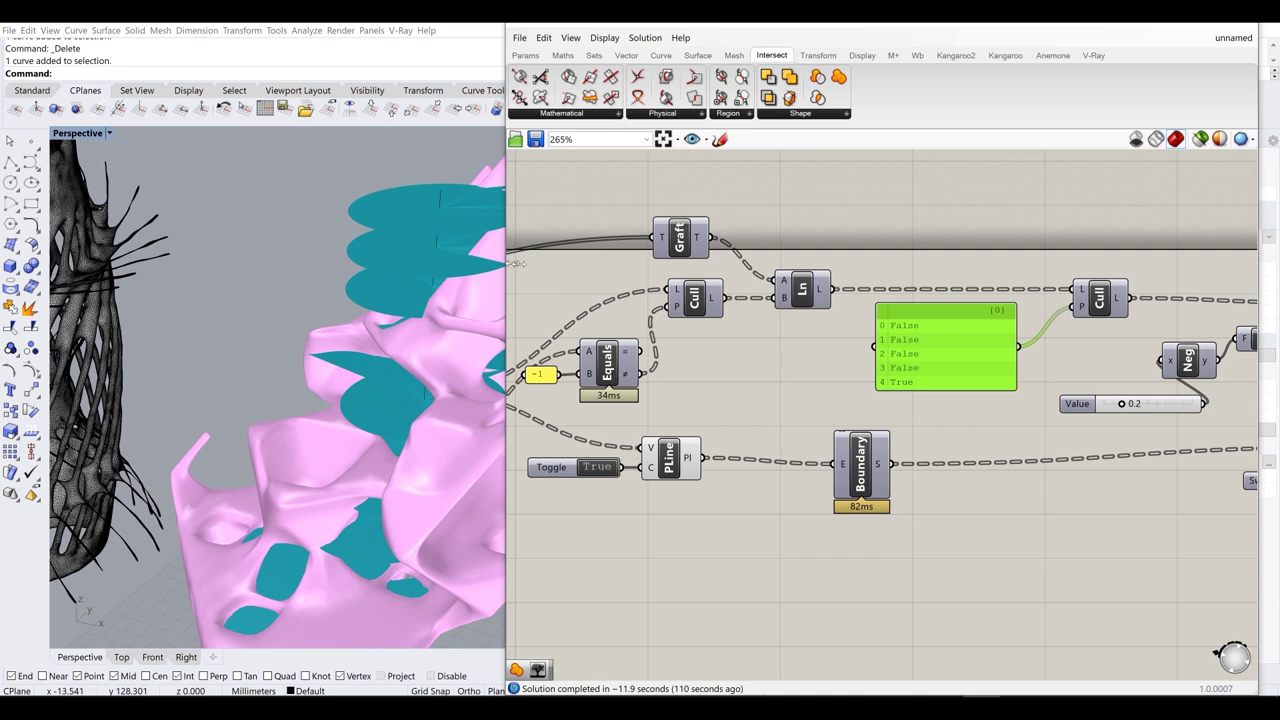
pyautogui.moveTo(515, 264); pyautogui.dragTo(806, 266)
# - Turn off the preview of the PolyLine component that outlines the IsoVist areas
pyautogui.moveTo(560, 440); pyautogui.dragTo(549, 313, button='right')
pyautogui.scroll(-2, 489, 349)
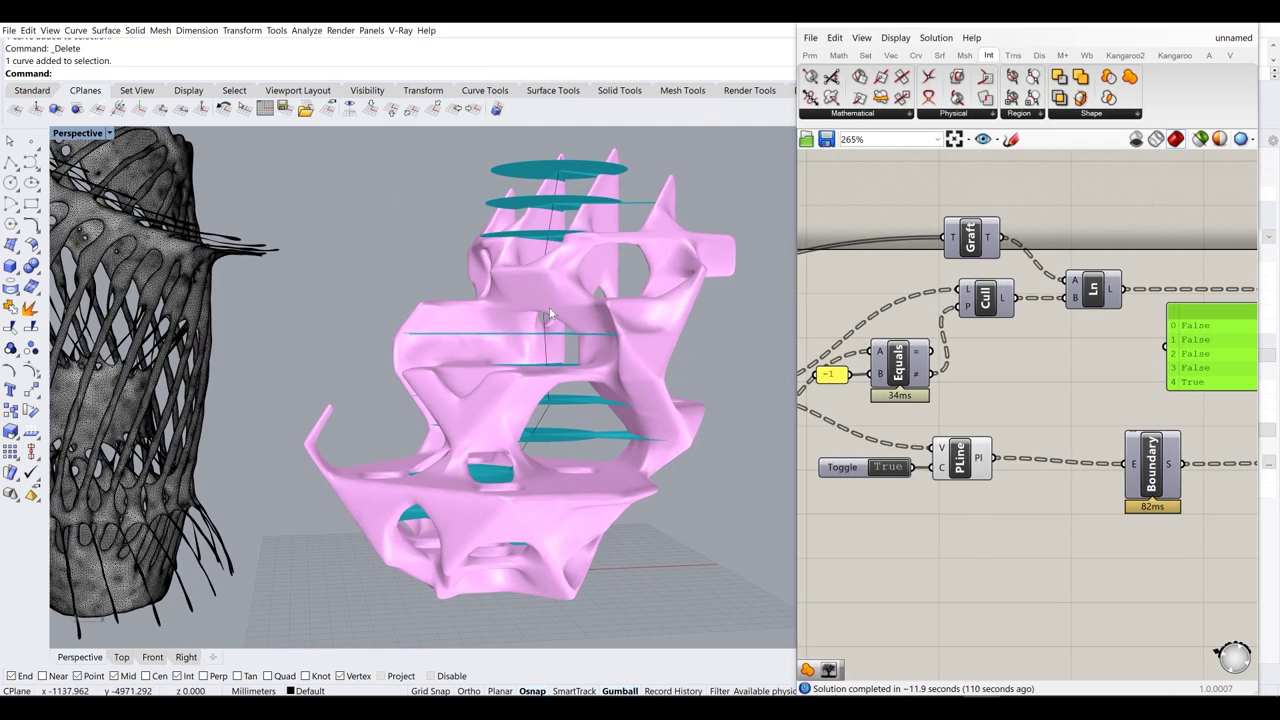
pyautogui.scroll(-5, 987, 417)
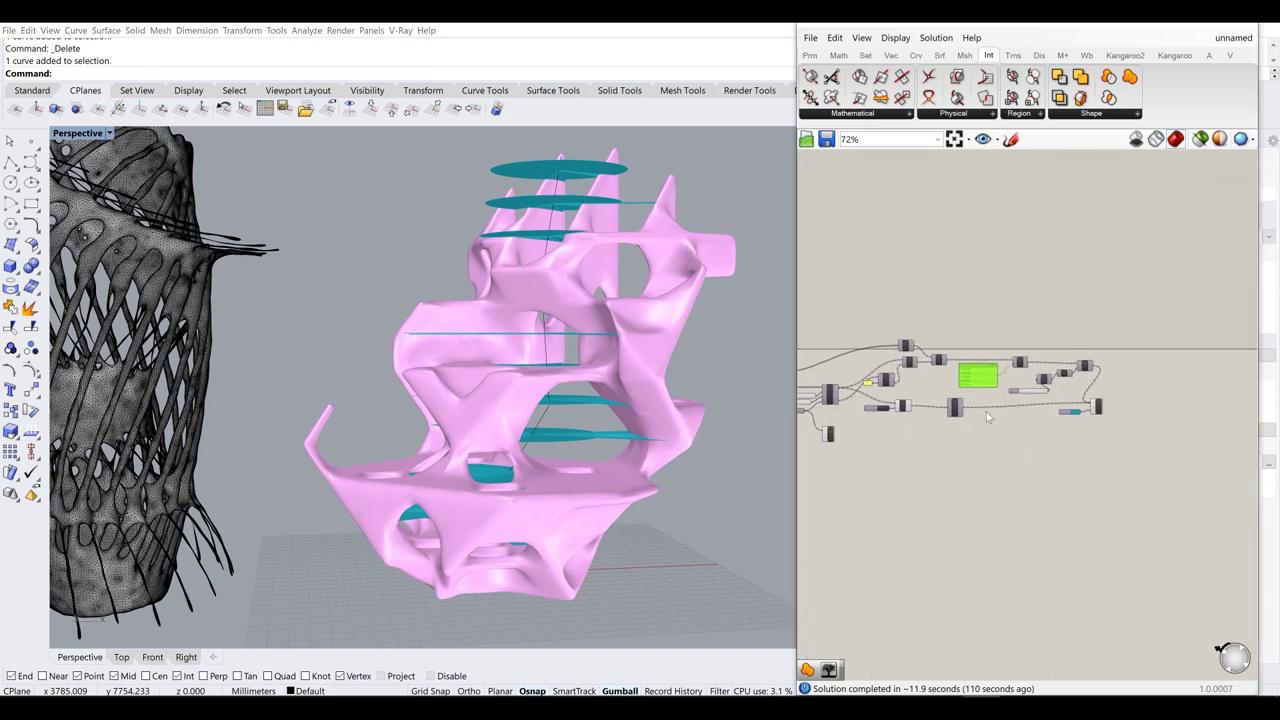
pyautogui.scroll(1, 1060, 420)
pyautogui.moveTo(282, 293); pyautogui.dragTo(436, 290, button='right')
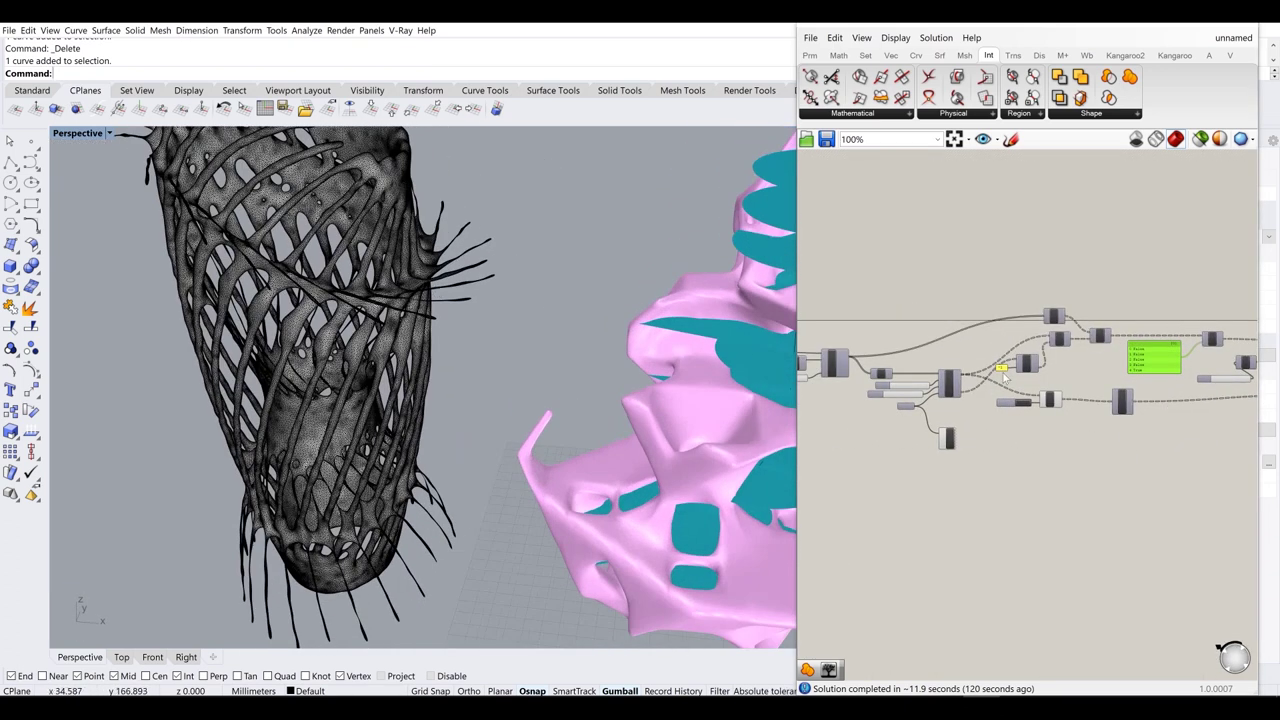
pyautogui.scroll(6, 1005, 376)
pyautogui.middleClick(1066, 396)
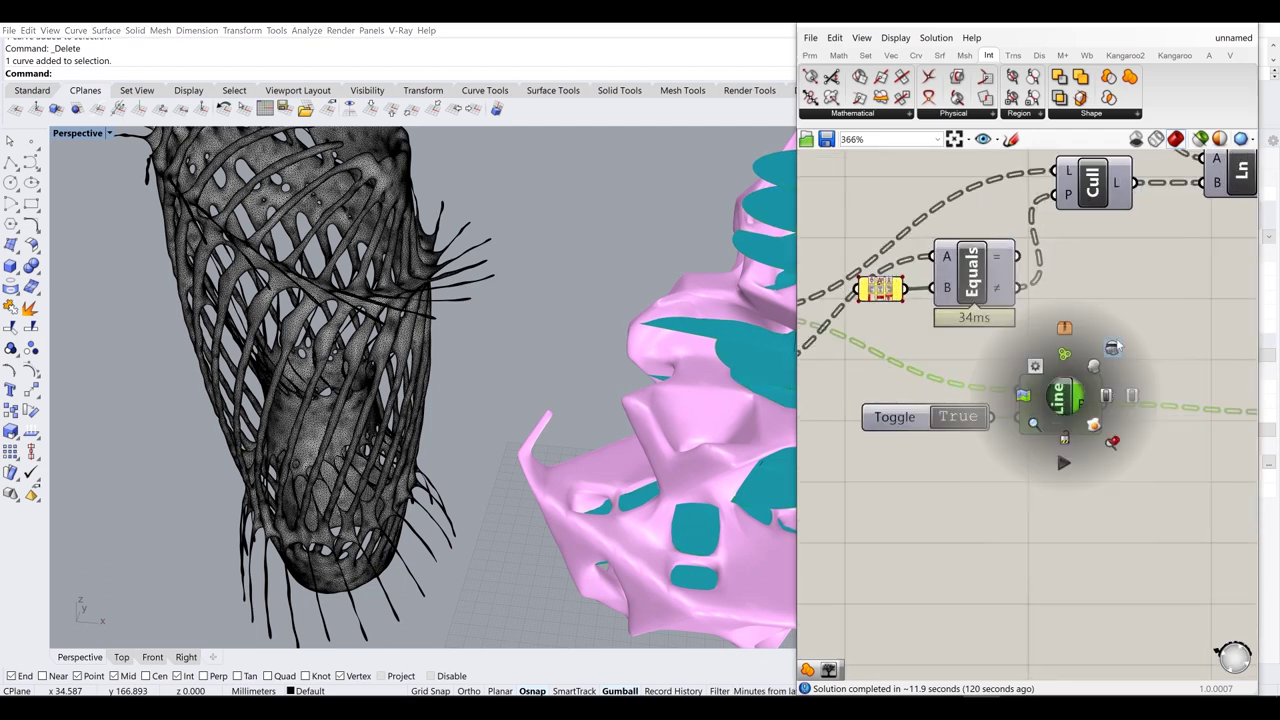
# - Assign the black lattice mesh to the remaining Geometry parameter as its single geometry
pyautogui.moveTo(313, 300); pyautogui.dragTo(370, 270, button='right')
pyautogui.click(370, 270)
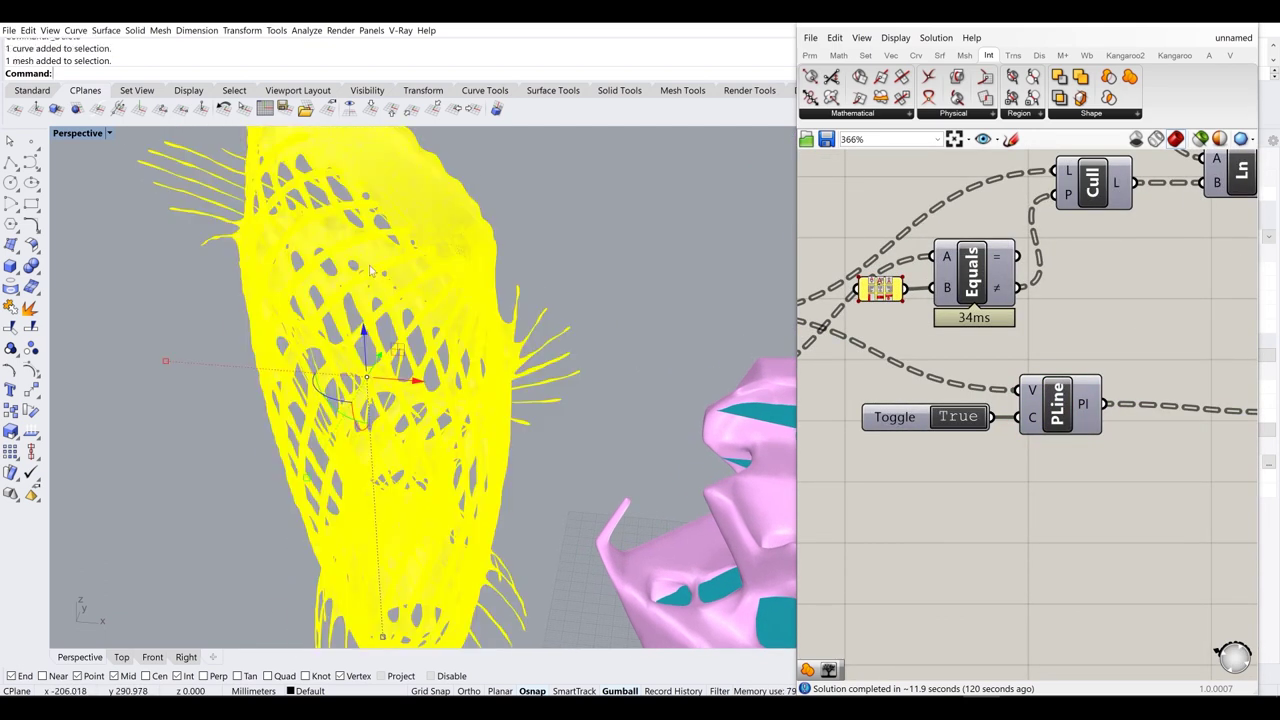
pyautogui.scroll(-6, 526, 343)
pyautogui.moveTo(530, 350); pyautogui.dragTo(540, 285, button='right')
pyautogui.moveTo(970, 285); pyautogui.dragTo(1204, 305, button='right')
pyautogui.scroll(-4, 1204, 305)
pyautogui.scroll(4, 1053, 350)
pyautogui.rightClick(997, 379)
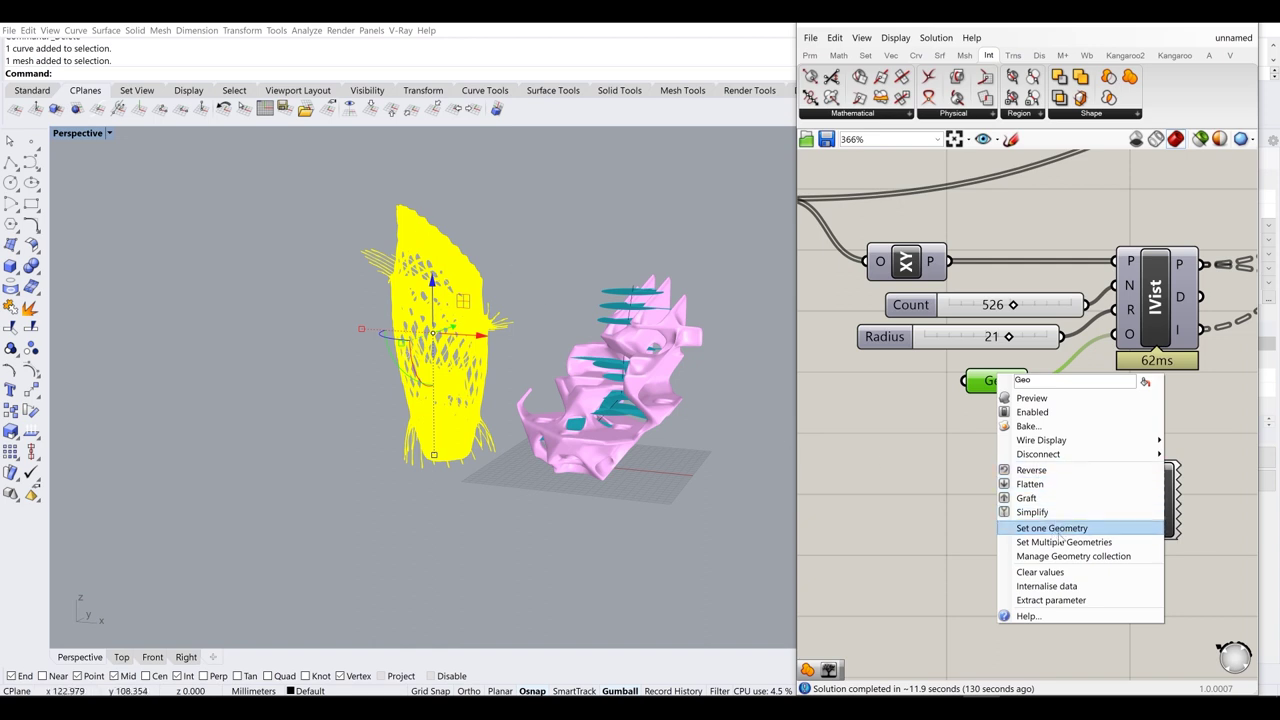
pyautogui.click(1052, 528)
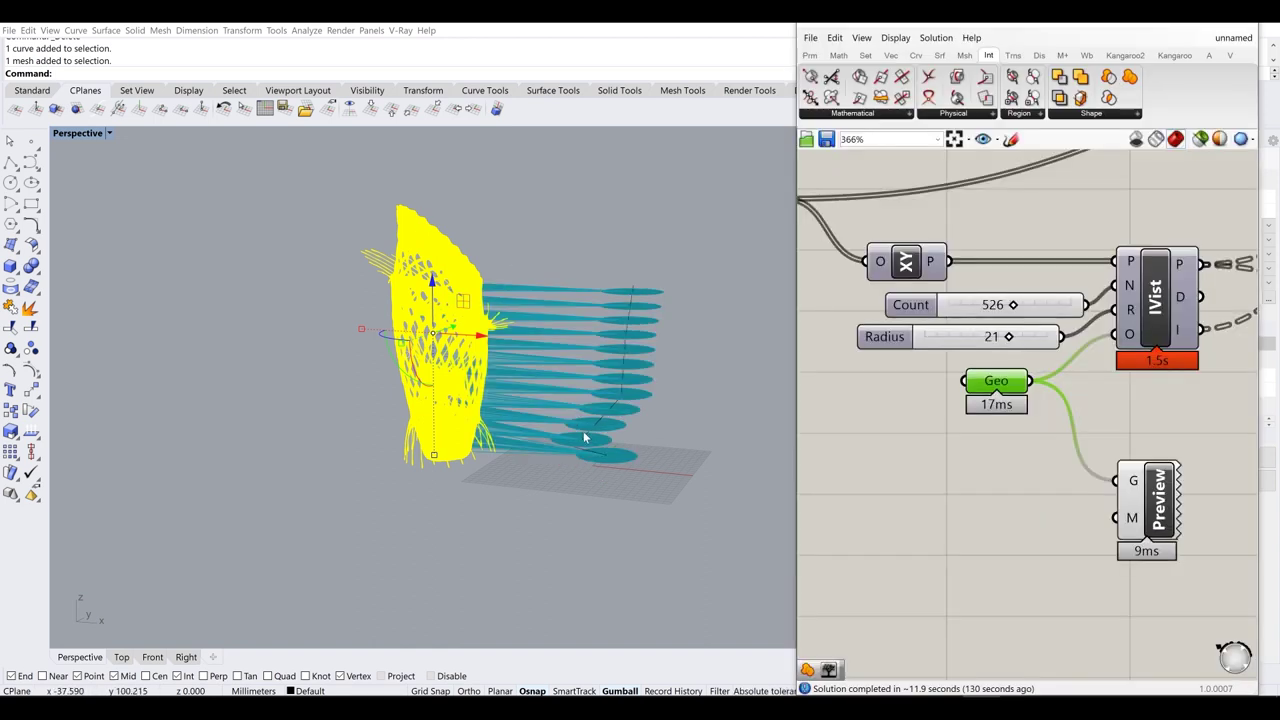
# - Move the axis curve along X into the black lattice mesh
pyautogui.moveTo(584, 431); pyautogui.dragTo(611, 505, button='right')
pyautogui.click(517, 543)
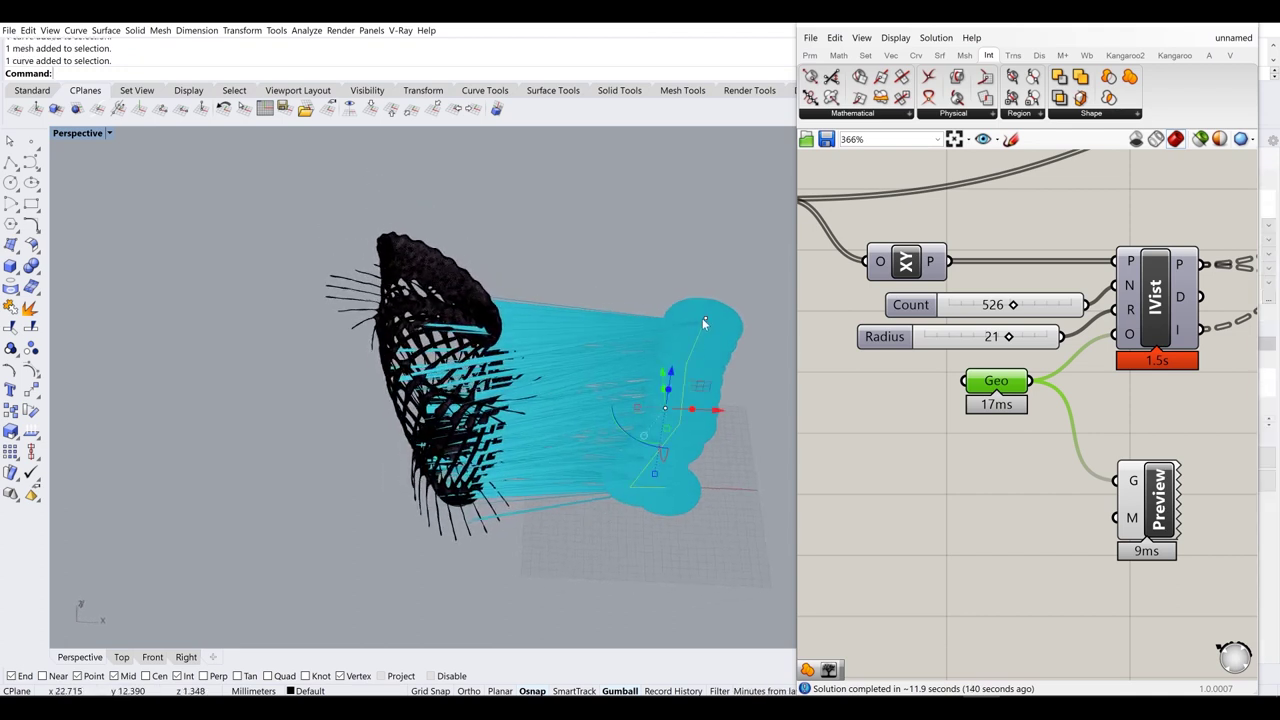
pyautogui.click(718, 410)
pyautogui.moveTo(495, 410); pyautogui.dragTo(540, 430, button='right')
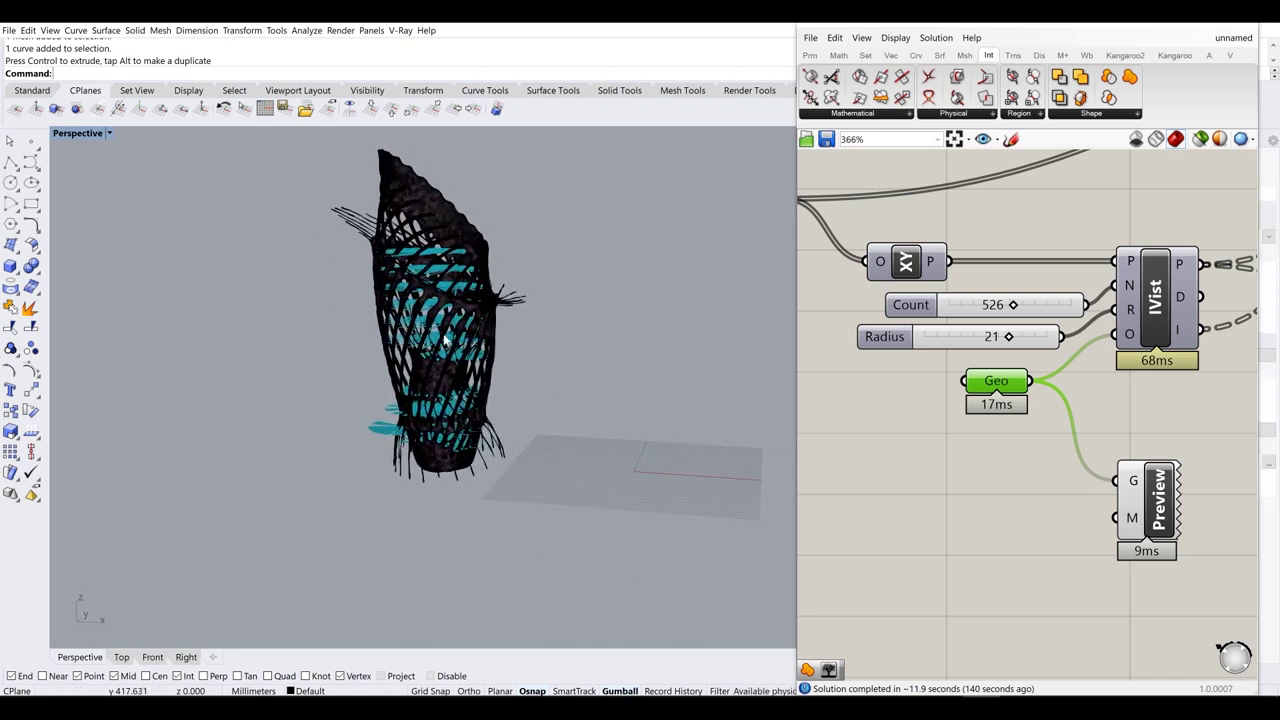
# - Turn off the preview of the Custom Preview component that displays the lattice mesh
pyautogui.scroll(6, 415, 288)
pyautogui.moveTo(400, 285); pyautogui.dragTo(382, 321, button='right')
pyautogui.scroll(-8, 1026, 420)
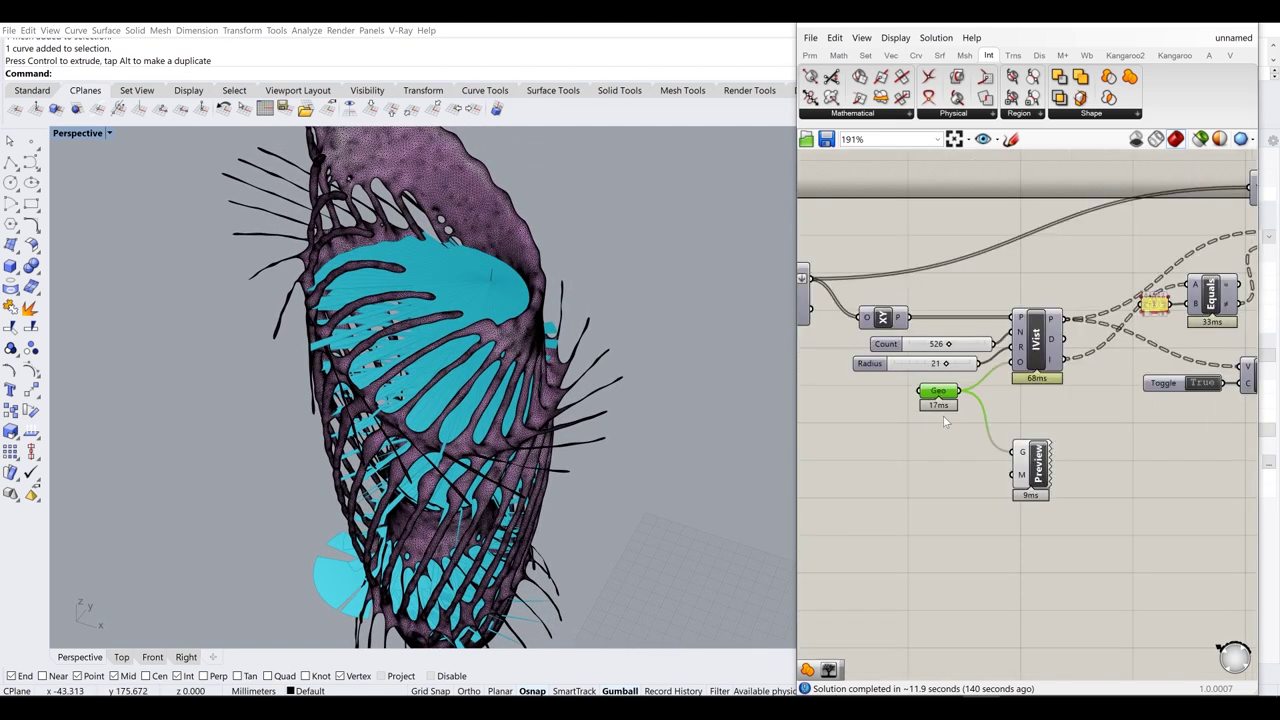
pyautogui.moveTo(1127, 400); pyautogui.dragTo(1262, 391, button='right')
pyautogui.moveTo(972, 424); pyautogui.dragTo(1000, 420, button='right')
pyautogui.scroll(4, 1000, 420)
pyautogui.click(1011, 438)
pyautogui.middleClick(1011, 438)
pyautogui.click(1046, 408)
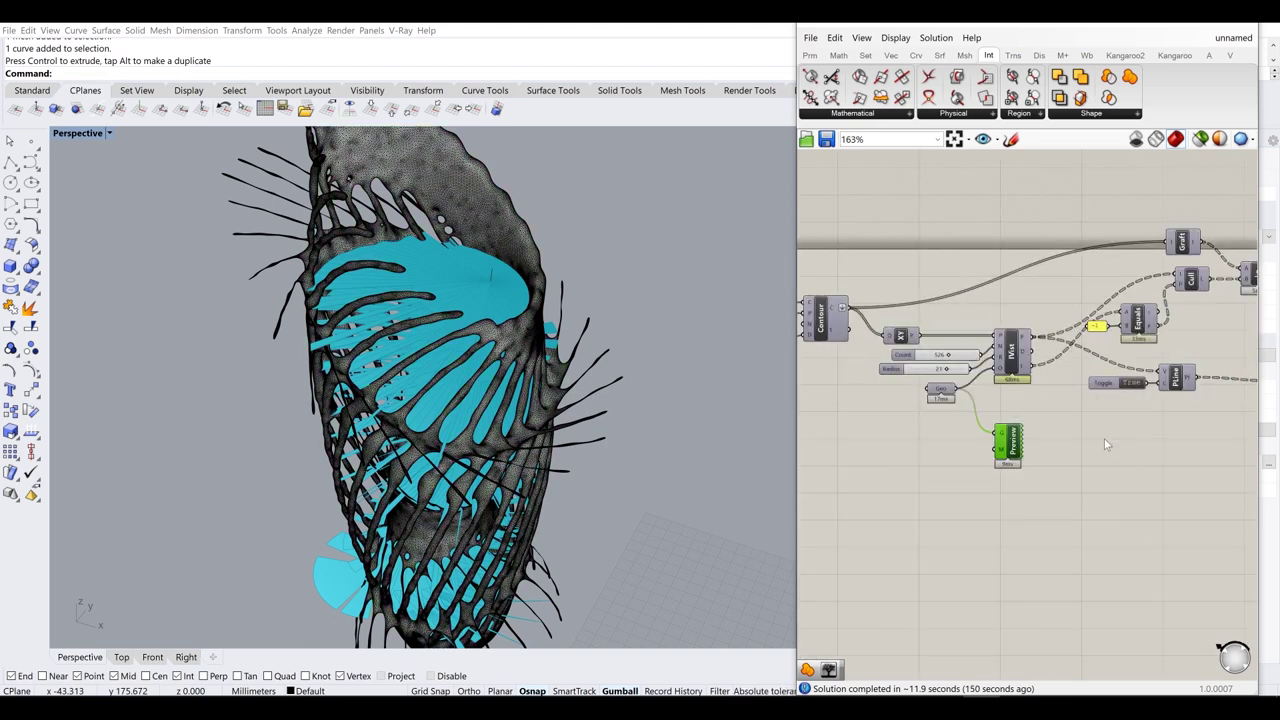
# - Hide the lattice mesh to view the IsoVist surfaces on their own, and show the hidden objects again
pyautogui.click(466, 204)
pyautogui.write('Hide')
pyautogui.press('Return')
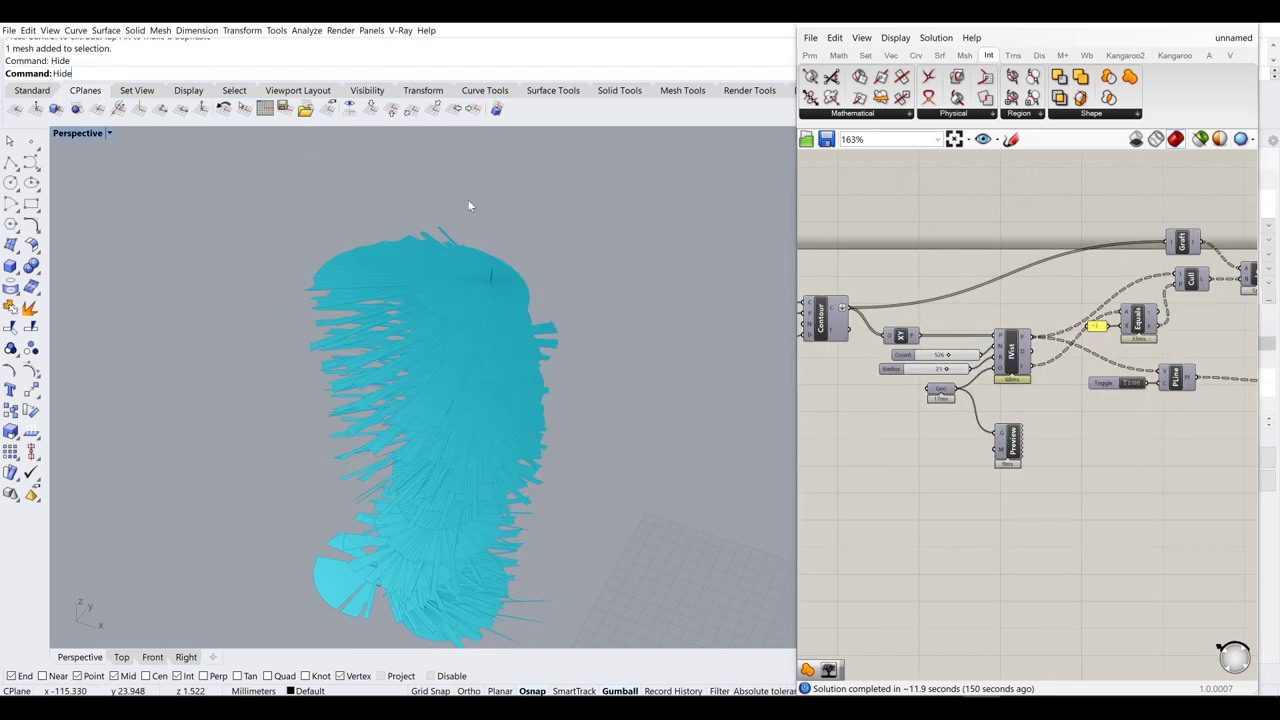
pyautogui.moveTo(486, 196); pyautogui.dragTo(541, 304, button='right')
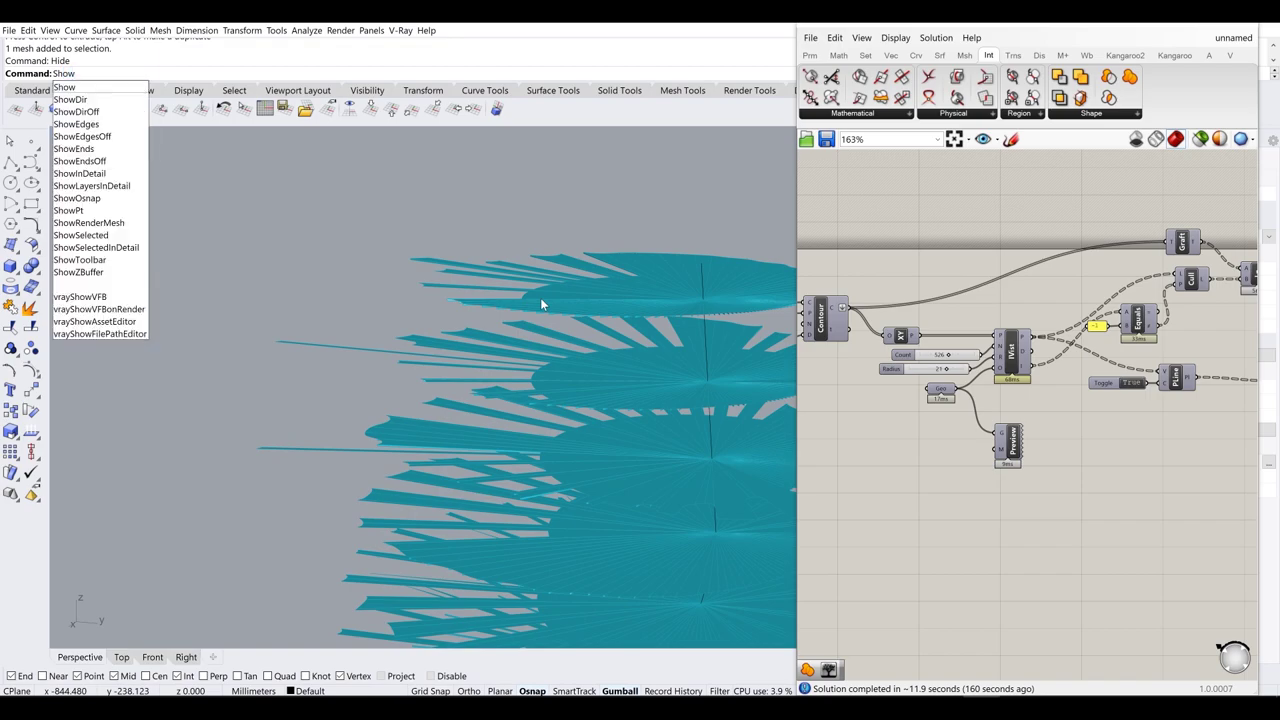
pyautogui.press('Return')
# - Examine up close and from outside how the IsoVist surfaces pass between the struts of the lattice mesh
pyautogui.moveTo(510, 357); pyautogui.dragTo(520, 380, button='right')
pyautogui.scroll(10, 520, 380)
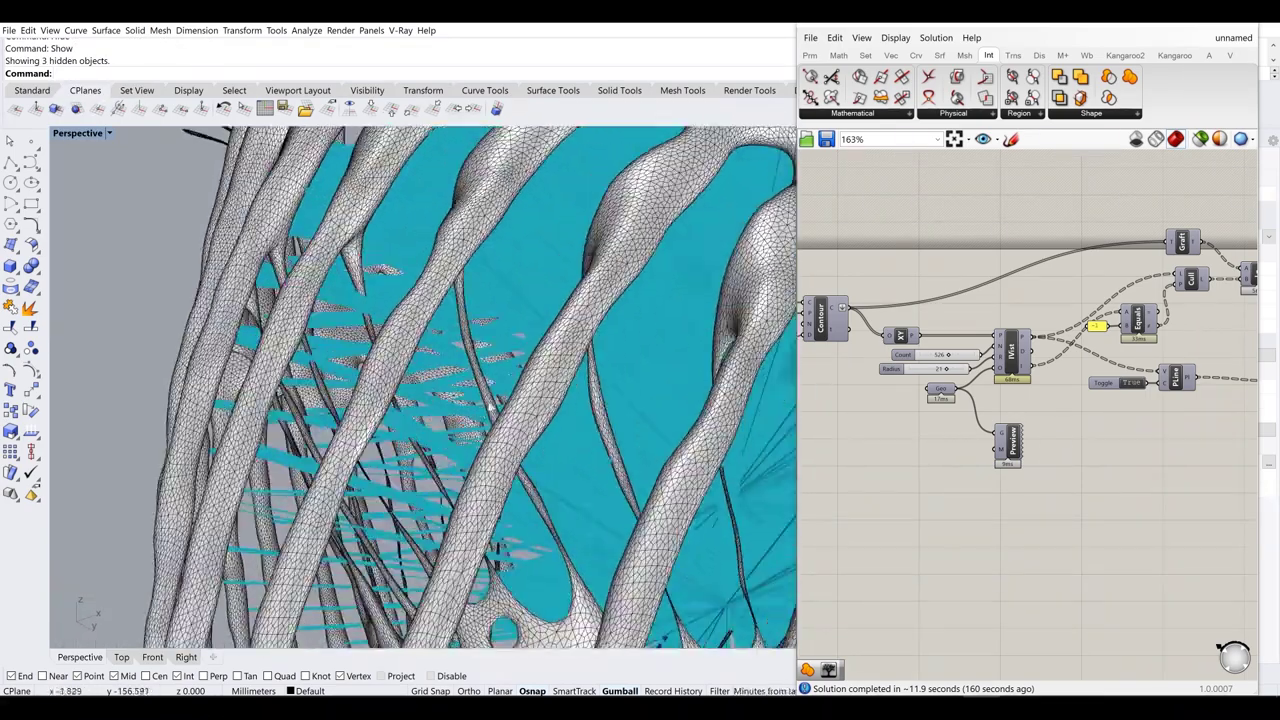
pyautogui.scroll(5, 489, 352)
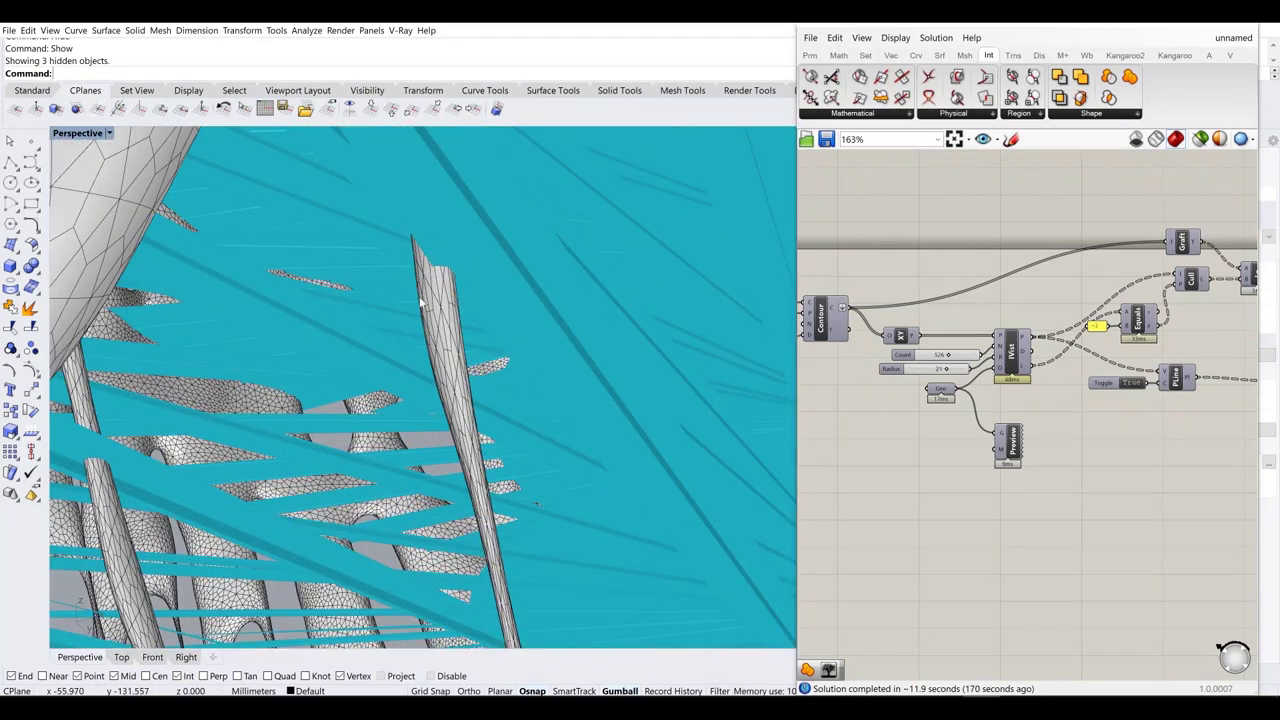
pyautogui.scroll(-2, 470, 290)
pyautogui.moveTo(311, 298); pyautogui.dragTo(365, 296, button='right')
pyautogui.scroll(3, 363, 297)
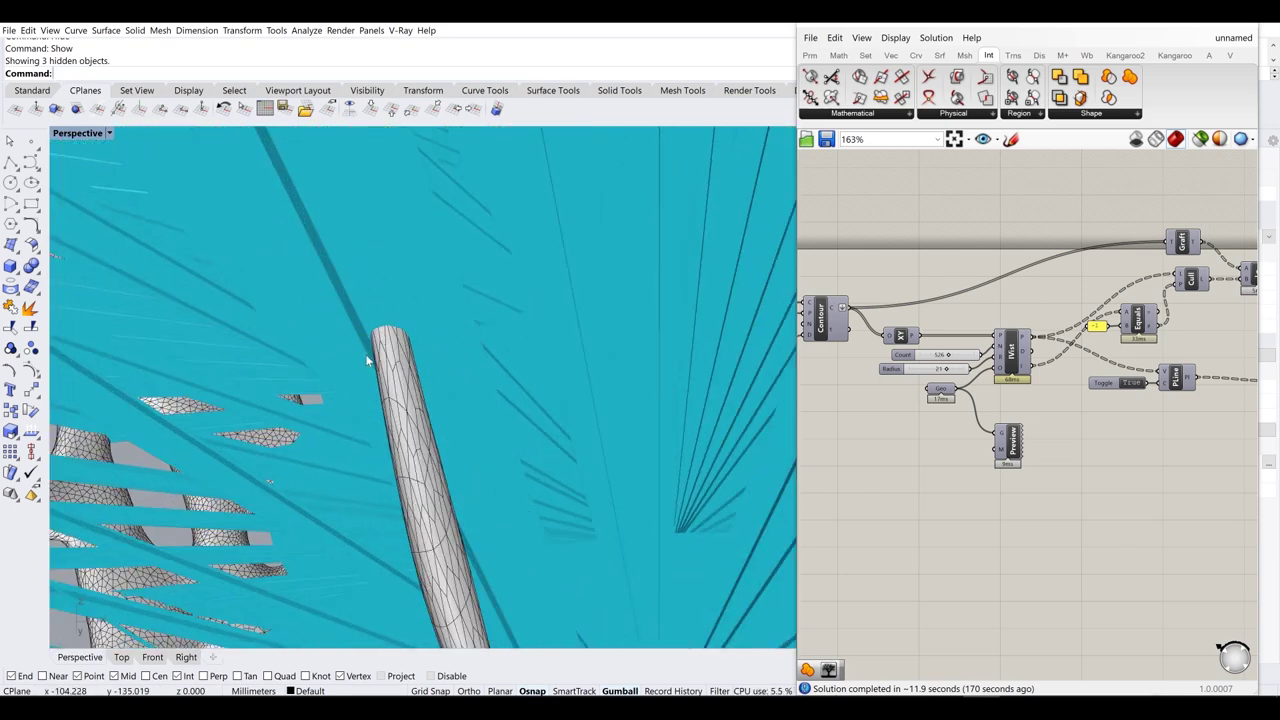
pyautogui.scroll(-4, 370, 361)
pyautogui.scroll(5, 942, 355)
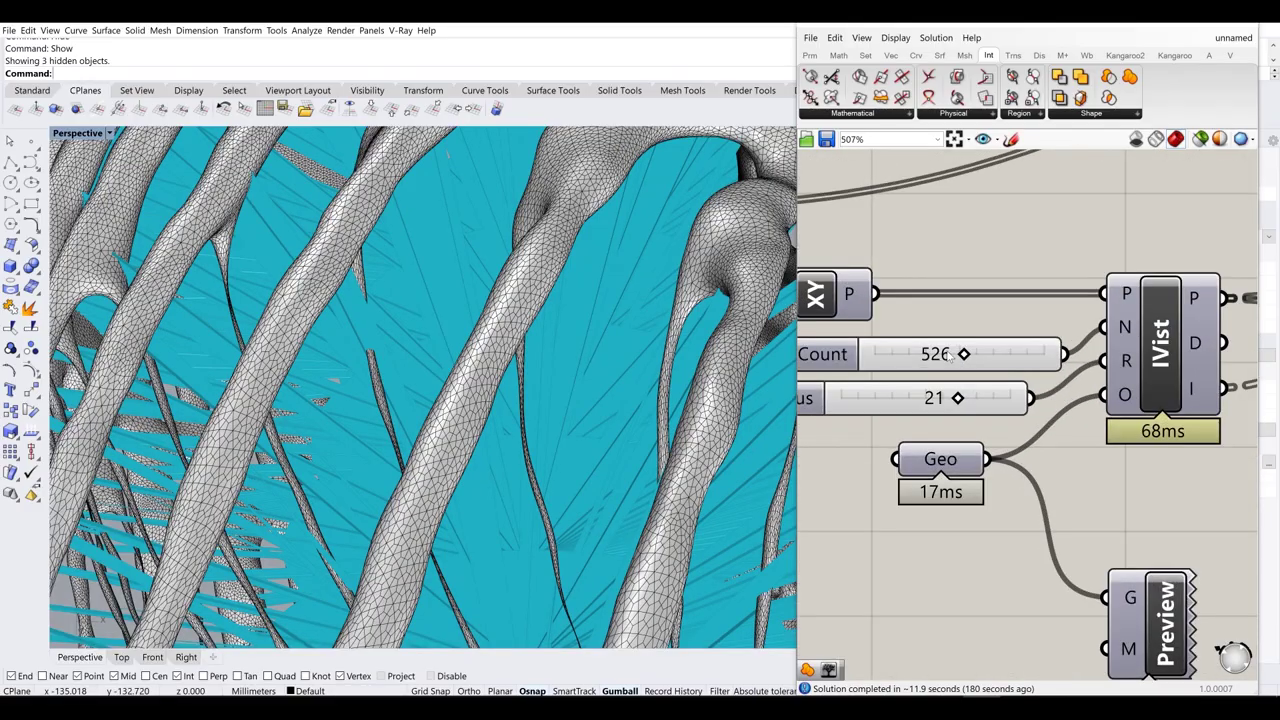
pyautogui.scroll(-6, 495, 325)
pyautogui.moveTo(560, 328); pyautogui.dragTo(552, 403, button='right')
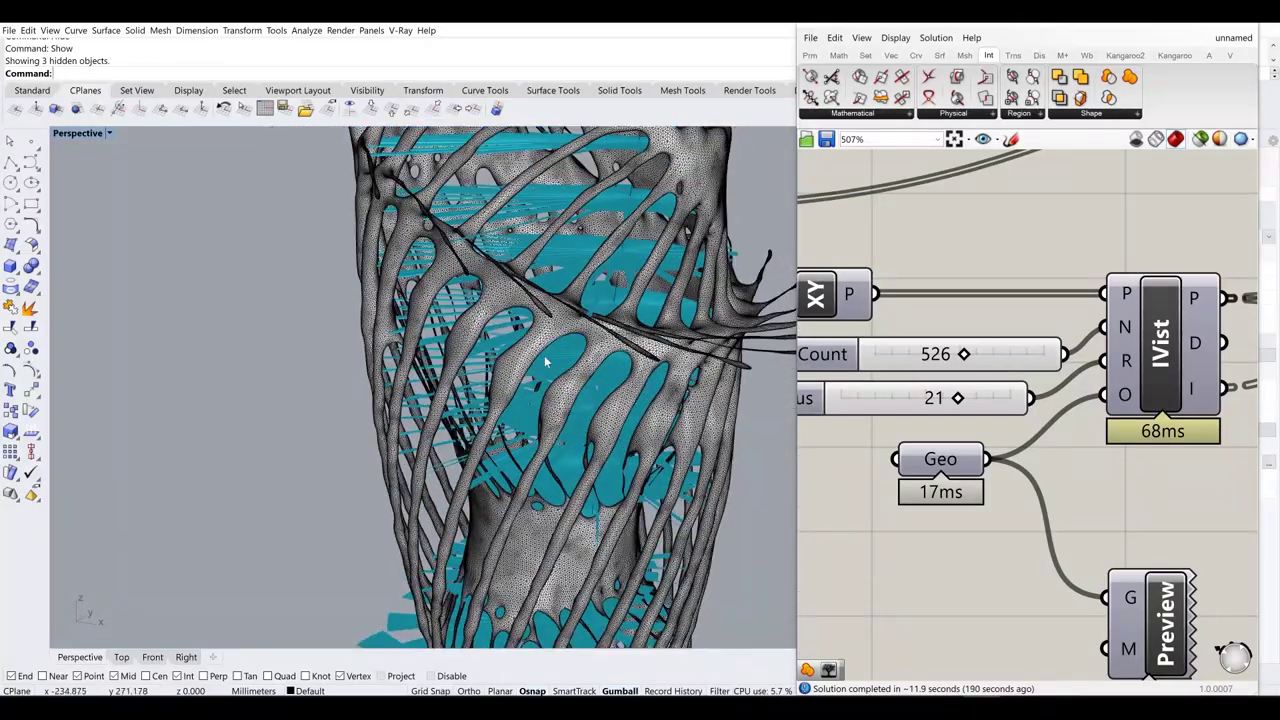
# - Bake the Boundary component's section surfaces for the lattice mesh onto the Default layer
pyautogui.moveTo(527, 290); pyautogui.dragTo(452, 340, button='right')
pyautogui.scroll(-3, 610, 404)
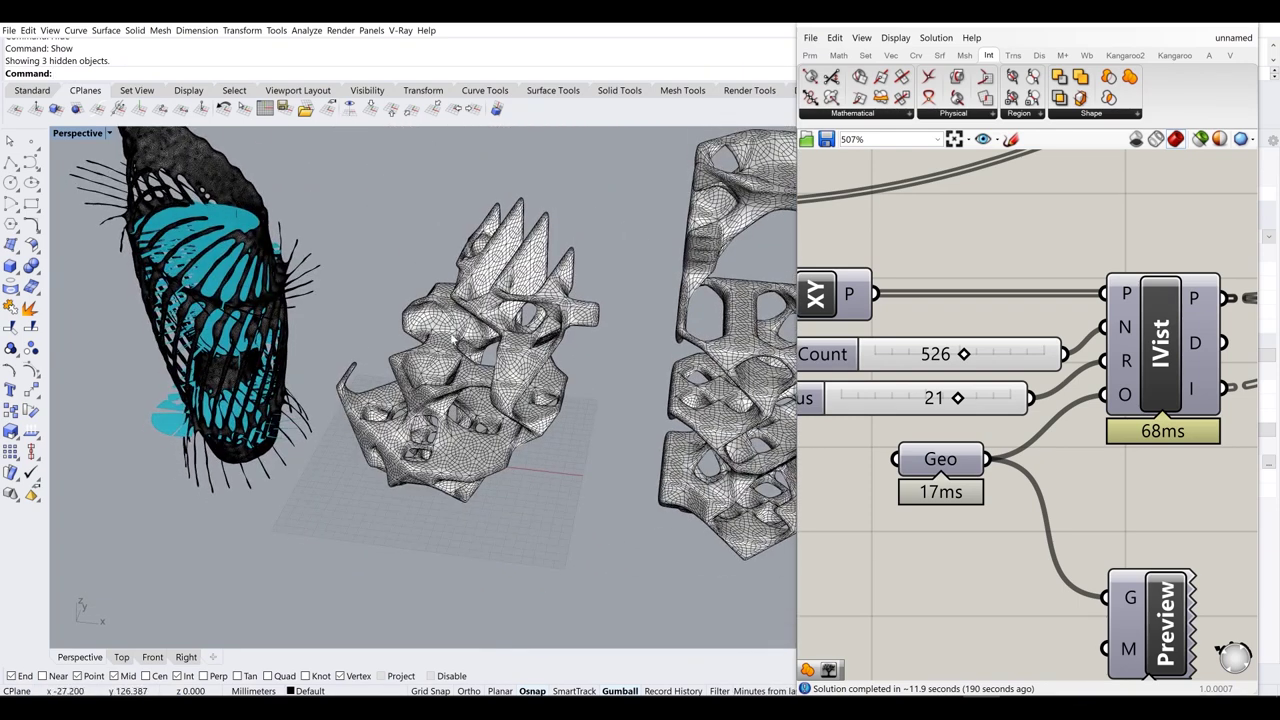
pyautogui.moveTo(530, 393); pyautogui.dragTo(572, 346, button='right')
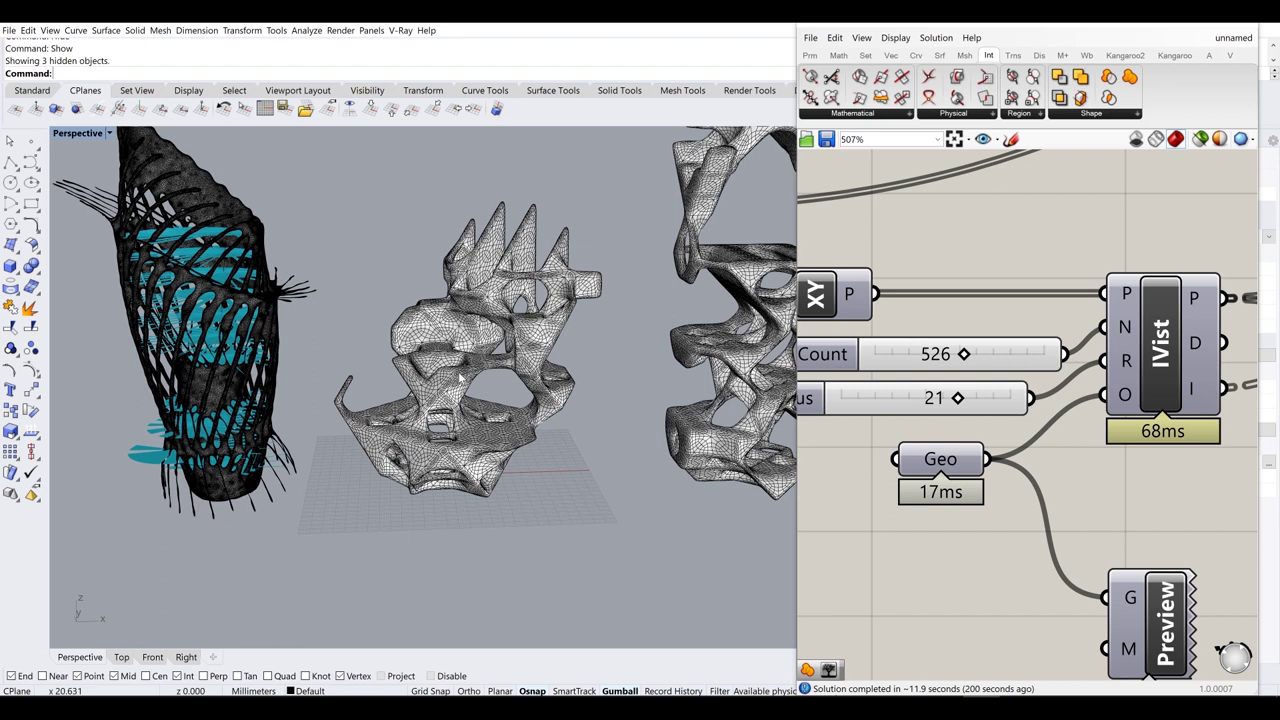
pyautogui.moveTo(296, 290); pyautogui.dragTo(302, 352, button='right')
pyautogui.moveTo(1016, 247); pyautogui.dragTo(822, 303, button='right')
pyautogui.scroll(-5, 822, 303)
pyautogui.moveTo(1165, 331); pyautogui.dragTo(939, 319, button='right')
pyautogui.moveTo(1250, 330); pyautogui.dragTo(1185, 336, button='right')
pyautogui.scroll(4, 916, 358)
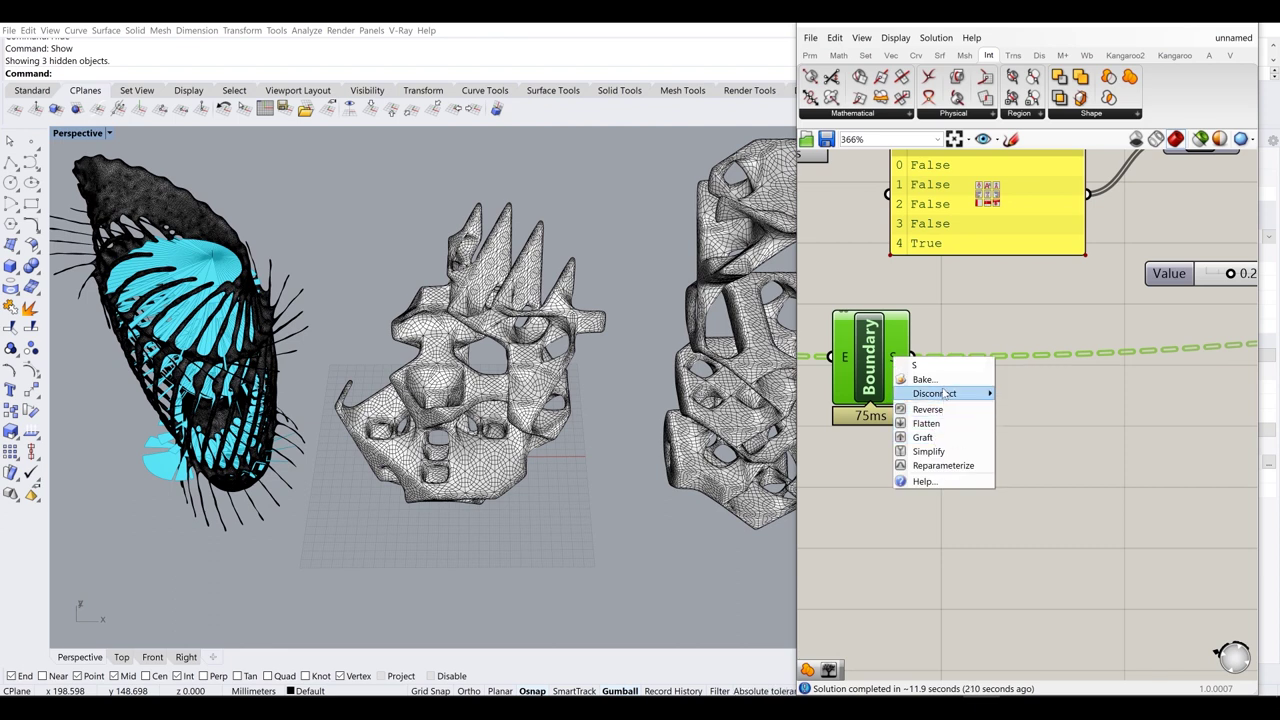
pyautogui.hotkey('ctrl', 'b')
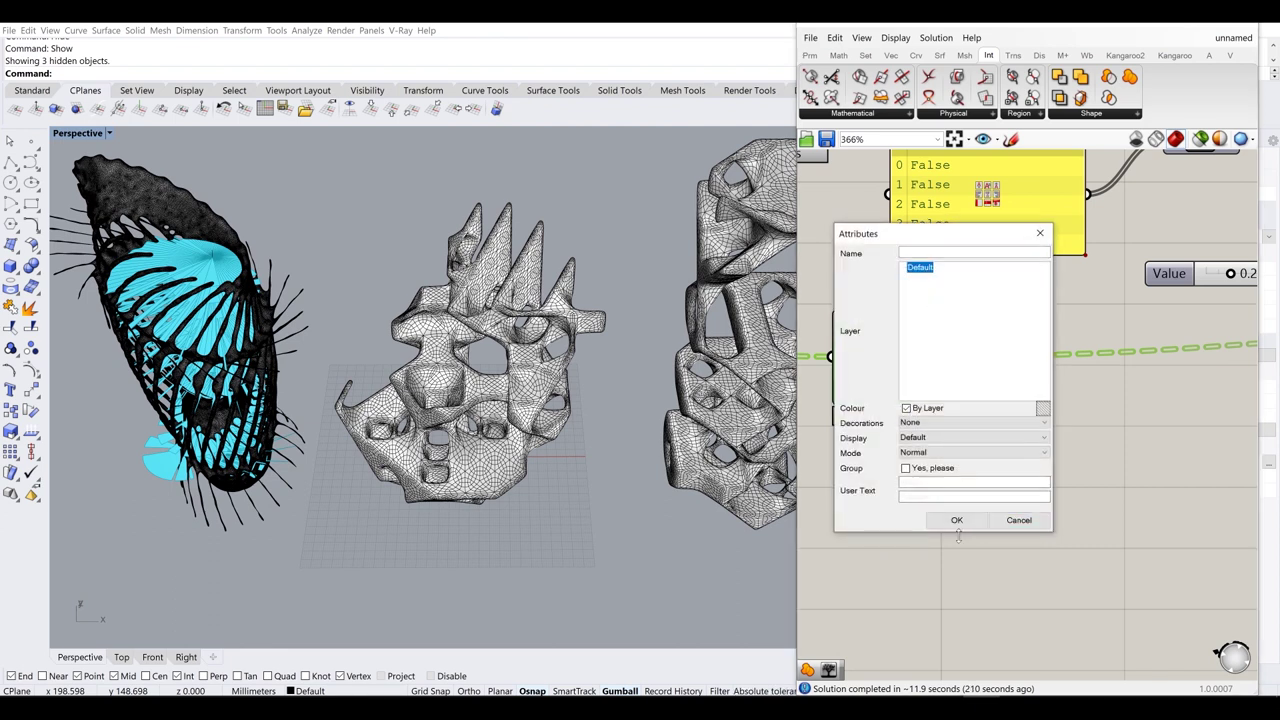
pyautogui.click(950, 520)
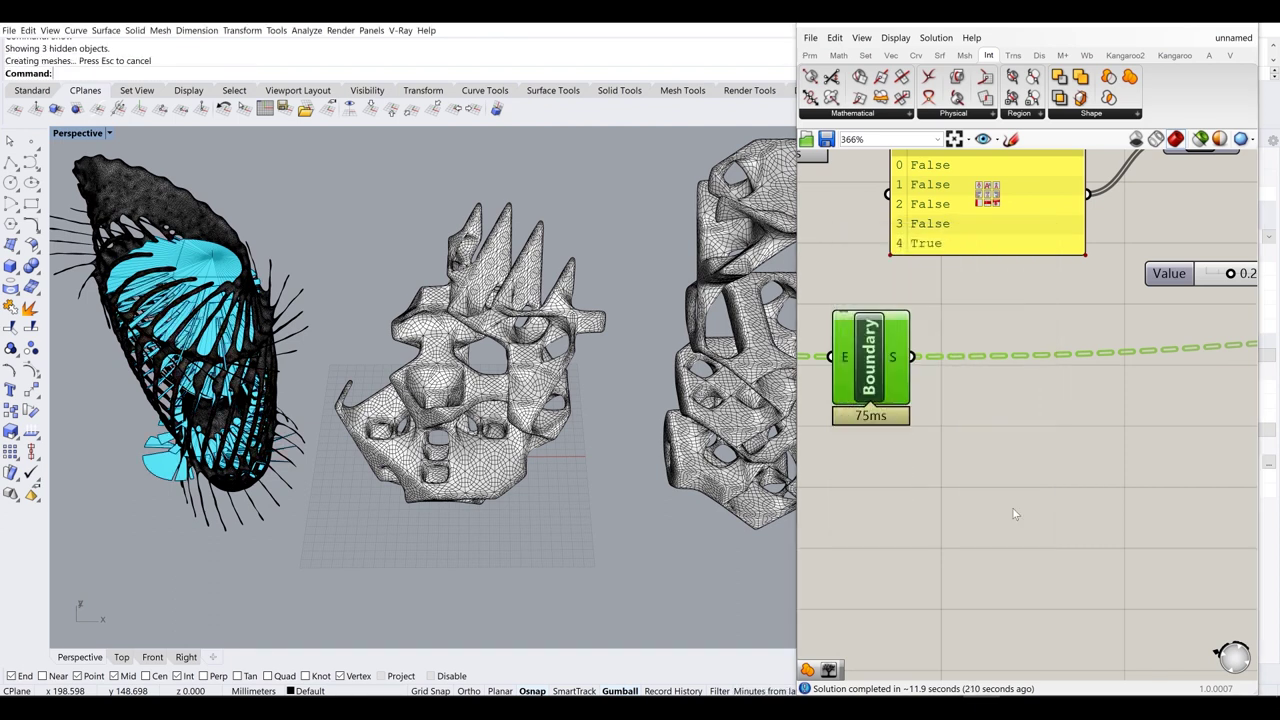
# - Bake the Extrude component's output for the lattice mesh onto the Default layer
pyautogui.moveTo(1110, 420); pyautogui.dragTo(896, 509, button='right')
pyautogui.scroll(-5, 1016, 502)
pyautogui.scroll(8, 1092, 388)
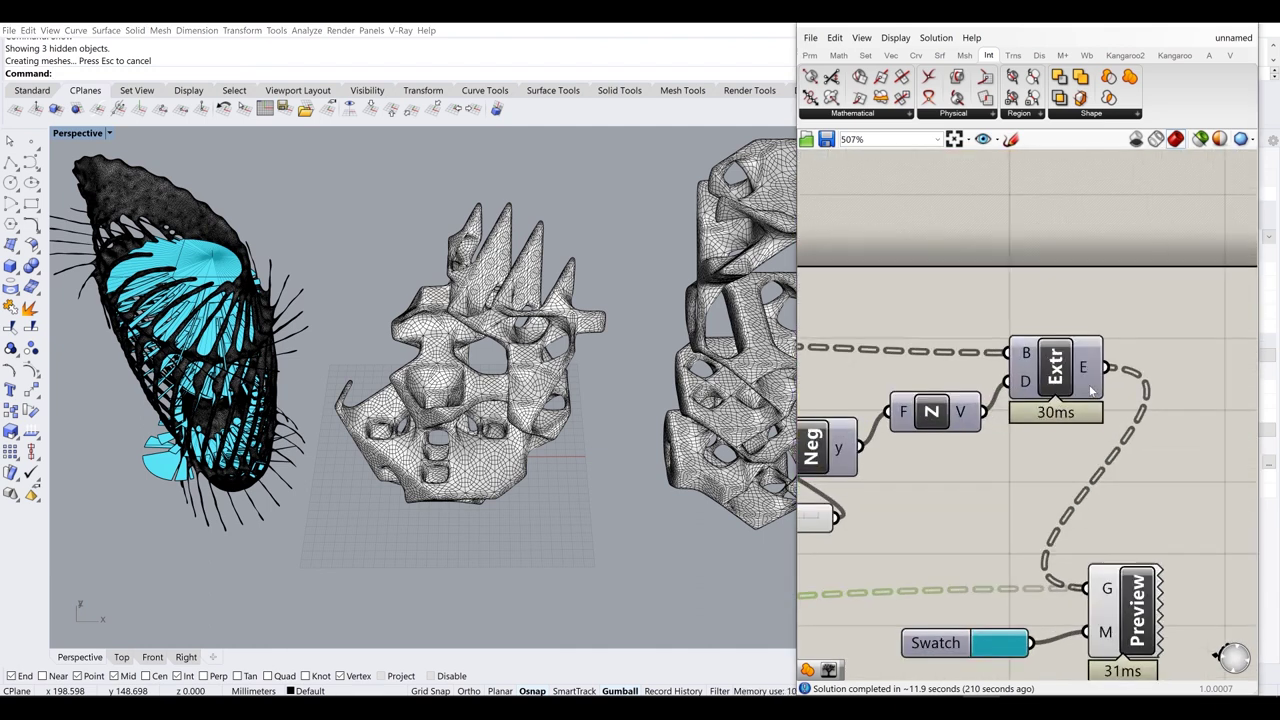
pyautogui.moveTo(1084, 371); pyautogui.dragTo(1084, 359, button='right')
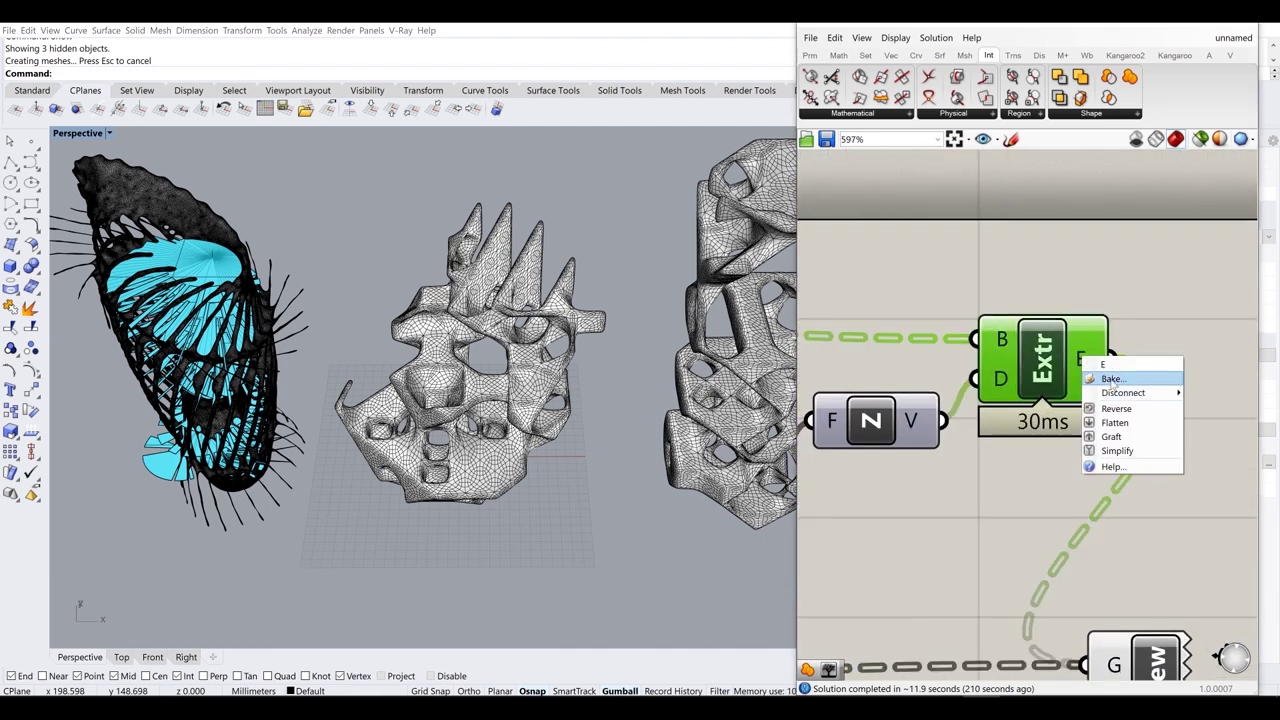
pyautogui.click(1111, 380)
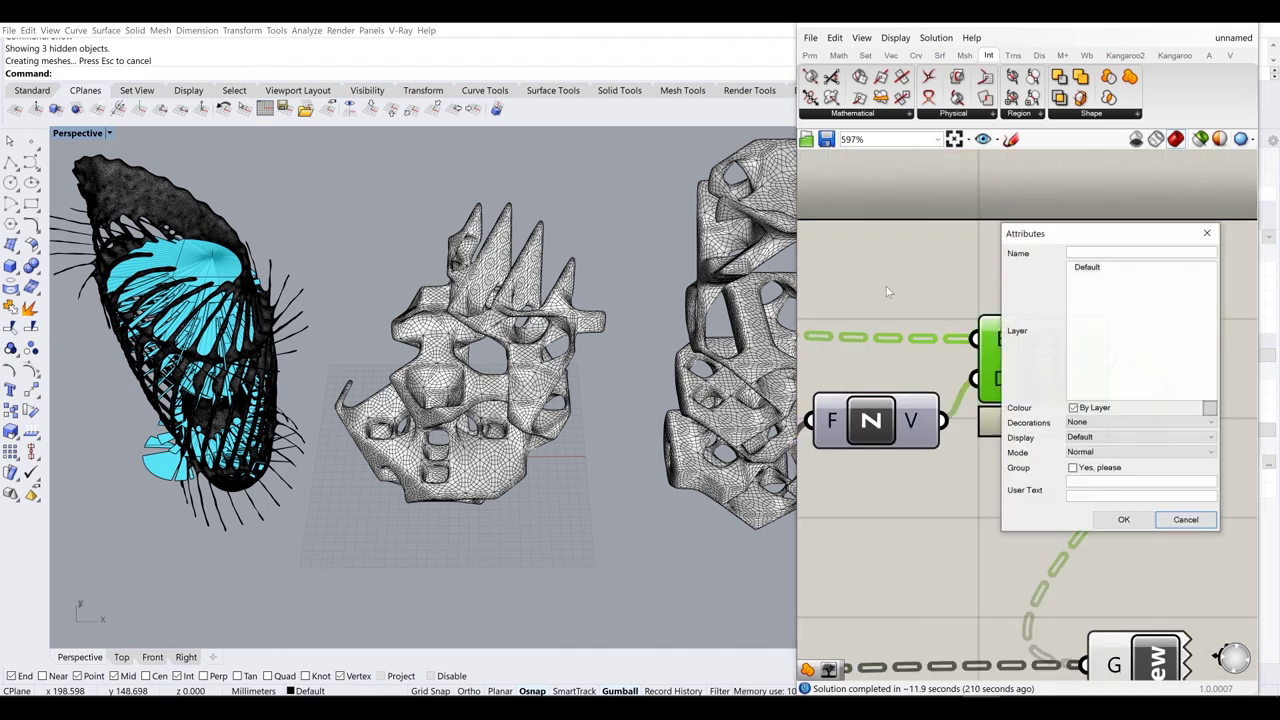
pyautogui.click(1118, 521)
# - Move the guide curve from the lattice mesh into the spiked mesh beside it
pyautogui.moveTo(471, 446); pyautogui.dragTo(450, 345, button='right')
pyautogui.click(480, 322)
pyautogui.click(422, 487)
pyautogui.moveTo(412, 487); pyautogui.dragTo(345, 506, button='right')
pyautogui.scroll(6, 194, 217)
pyautogui.moveTo(193, 212); pyautogui.dragTo(328, 403, button='right')
pyautogui.scroll(-6, 305, 252)
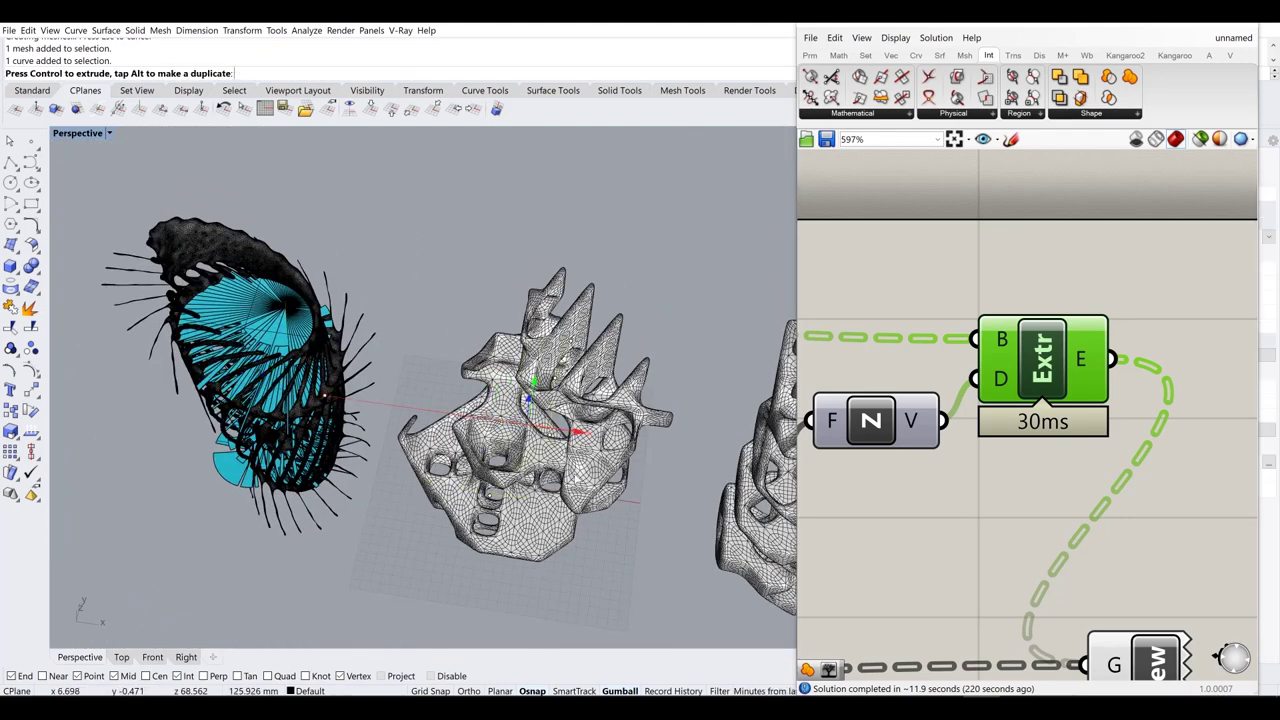
# - Assign the spiked mesh as the single geometry of the Geo parameter
pyautogui.moveTo(640, 560); pyautogui.dragTo(651, 499, button='right')
pyautogui.click(622, 368)
pyautogui.scroll(-10, 963, 389)
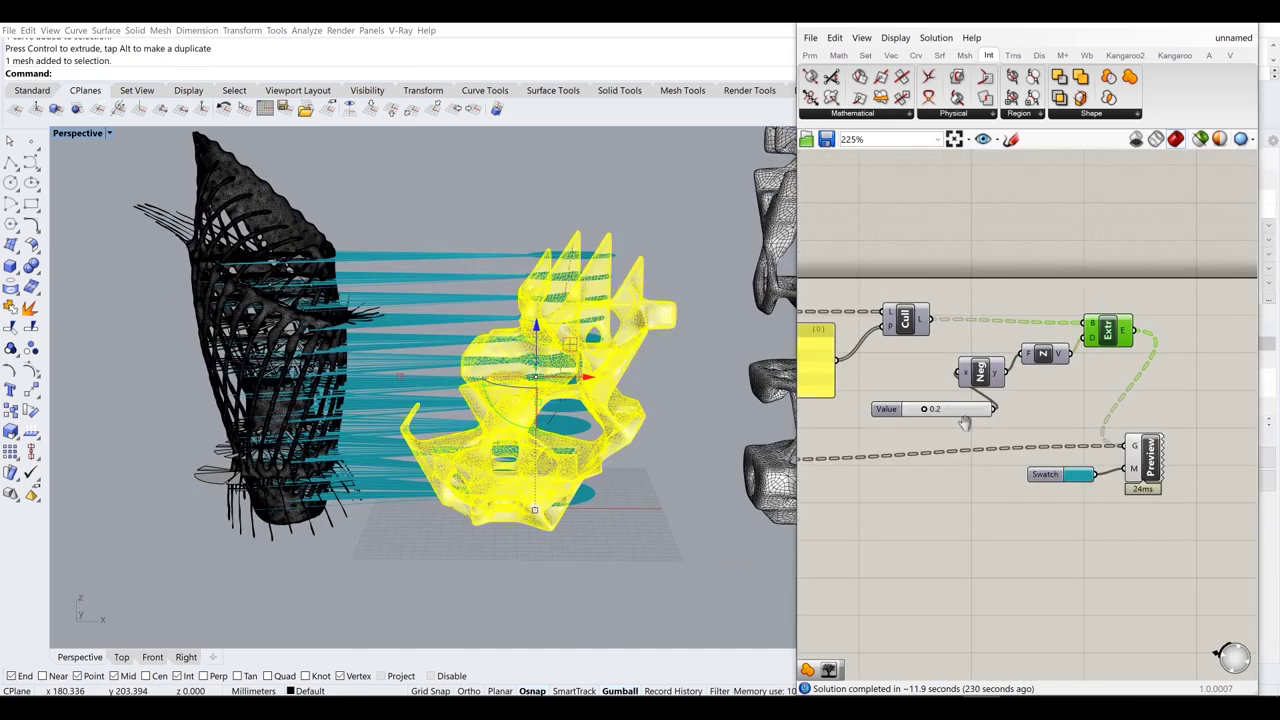
pyautogui.moveTo(963, 389); pyautogui.dragTo(1158, 393, button='right')
pyautogui.scroll(8, 916, 368)
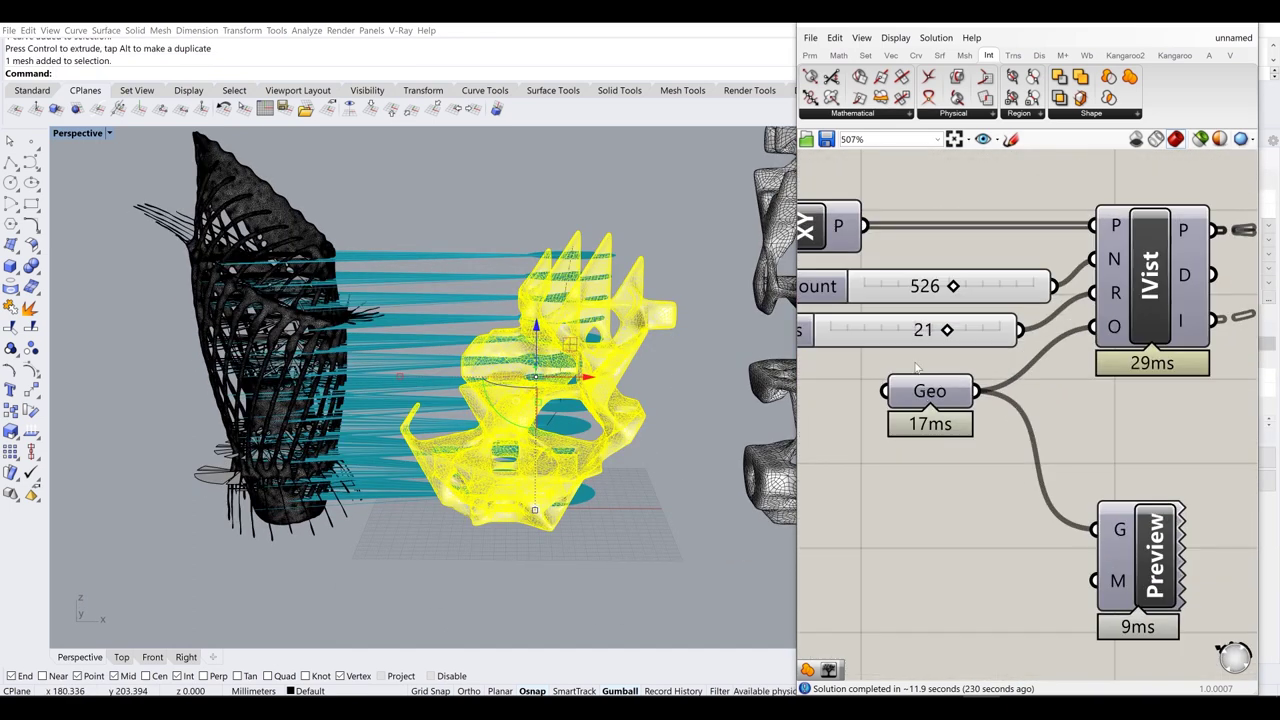
pyautogui.rightClick(927, 394)
pyautogui.click(985, 544)
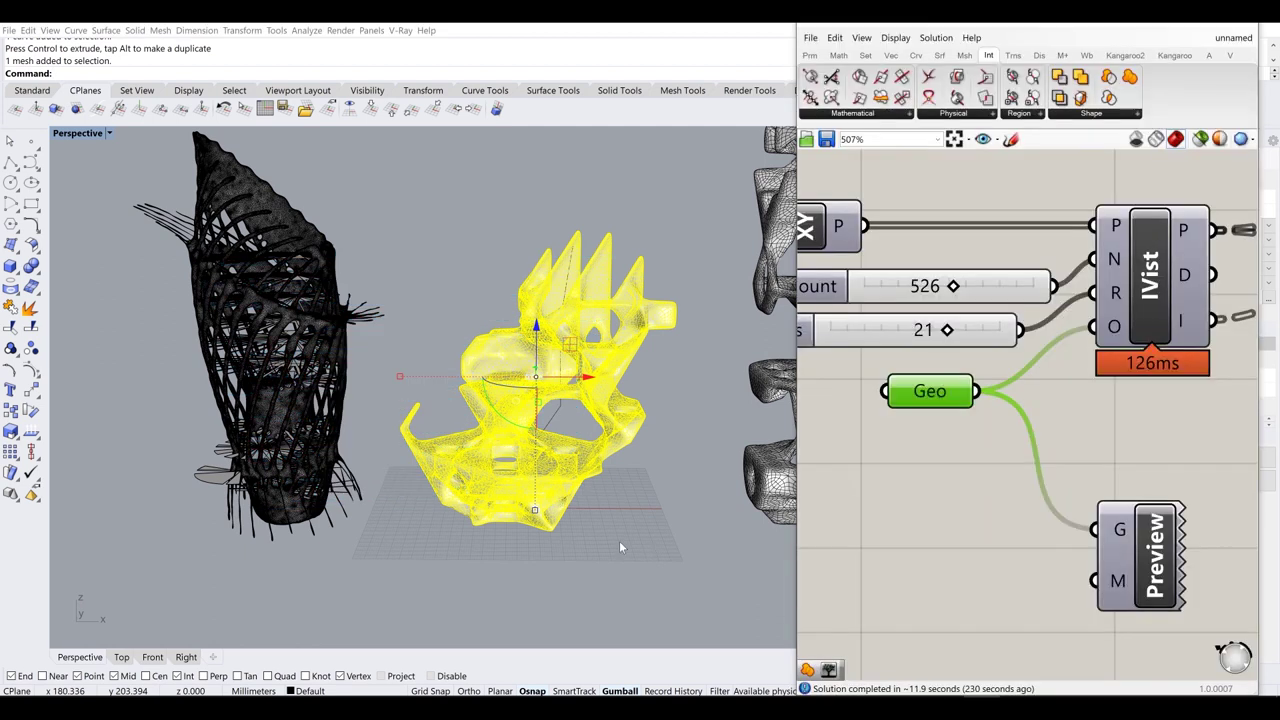
# - Delete the tall perforated mesh standing beside the spiked mesh
pyautogui.moveTo(642, 554); pyautogui.dragTo(370, 390, button='right')
pyautogui.click(505, 398)
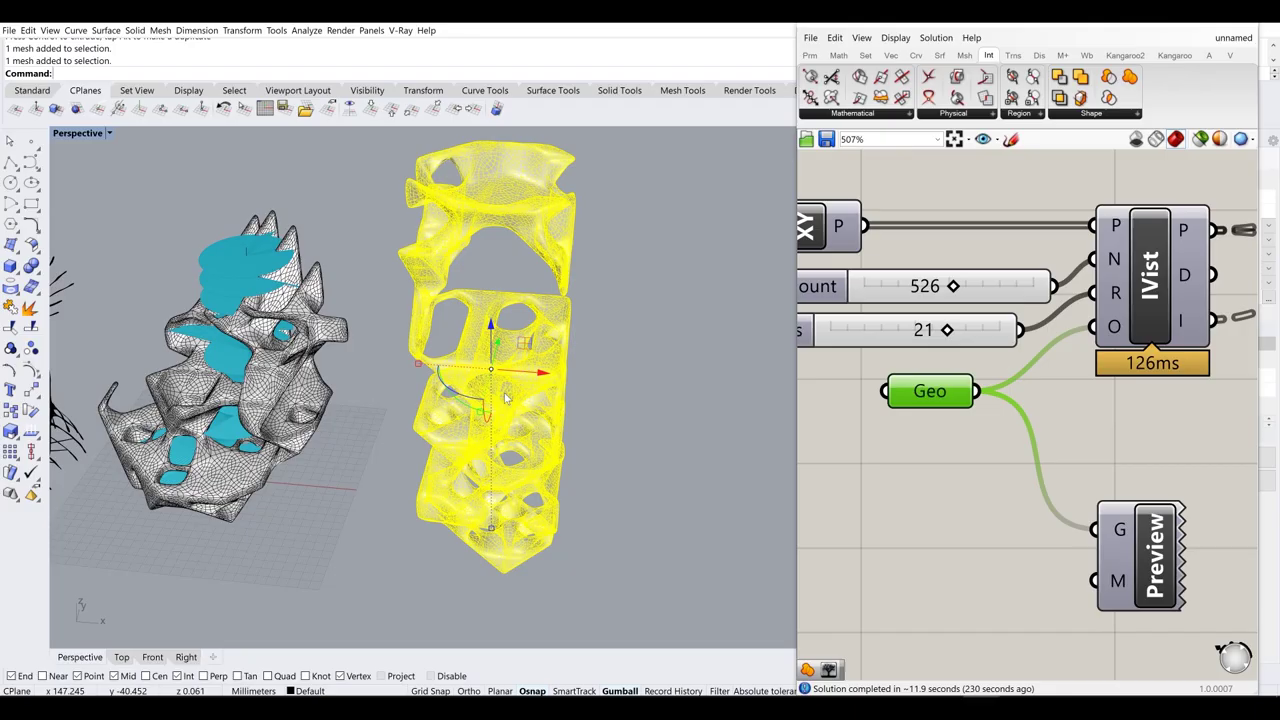
pyautogui.press('Delete')
# - Select the guide curve and reposition it inside the spiked mesh to adjust the section slices
pyautogui.moveTo(505, 392); pyautogui.dragTo(569, 385, button='right')
pyautogui.scroll(8, 569, 385)
pyautogui.moveTo(569, 320); pyautogui.dragTo(52, 608, button='right')
pyautogui.scroll(2, 592, 260)
pyautogui.keyDown('shift'); pyautogui.moveTo(592, 250); pyautogui.dragTo(592, 350, button='right'); pyautogui.keyUp('shift')
pyautogui.click(503, 208)
pyautogui.keyDown('shift'); pyautogui.moveTo(529, 294); pyautogui.dragTo(523, 350, button='right'); pyautogui.keyUp('shift')
pyautogui.scroll(-4, 520, 428)
pyautogui.moveTo(519, 425); pyautogui.dragTo(448, 497, button='right')
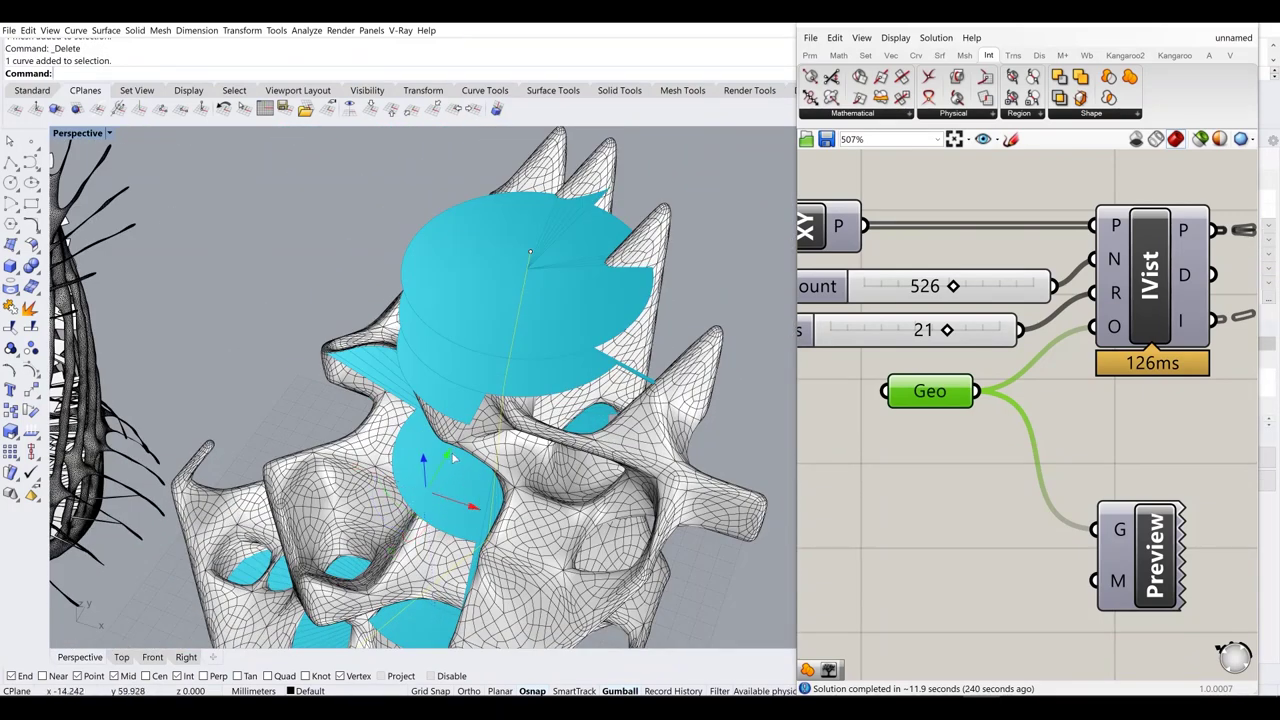
pyautogui.moveTo(618, 485); pyautogui.dragTo(602, 458, button='right')
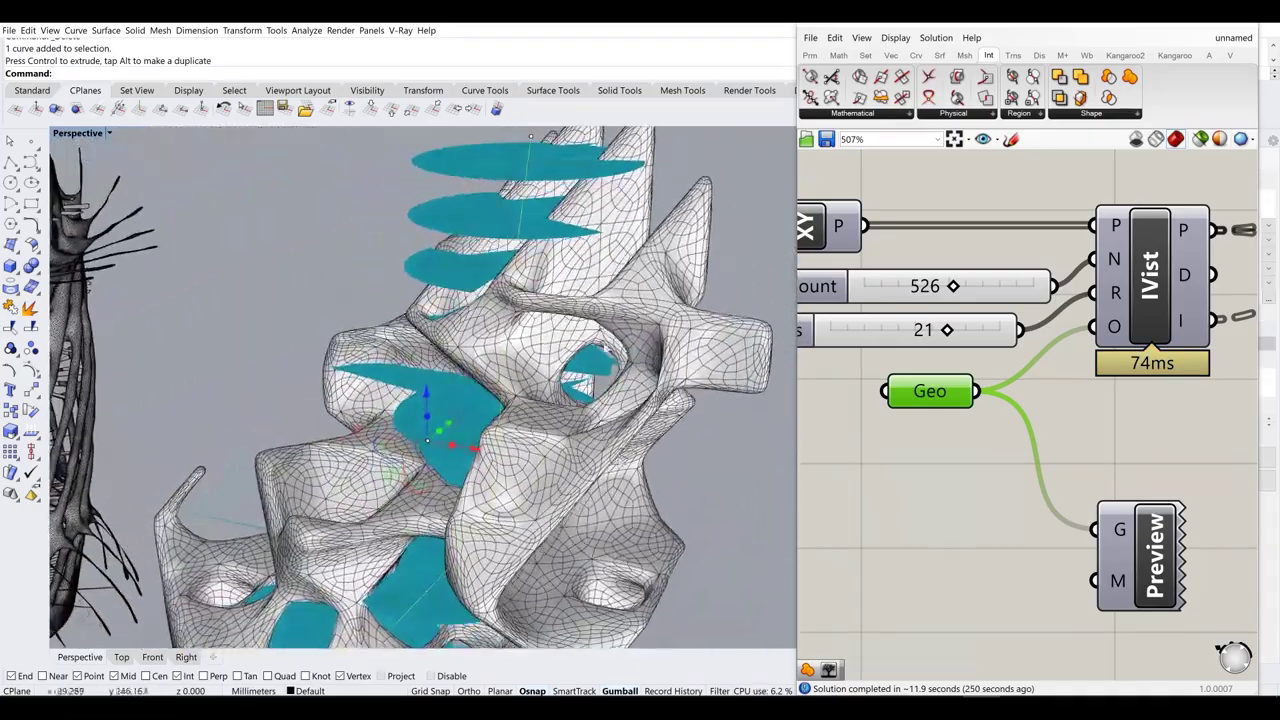
pyautogui.moveTo(555, 394); pyautogui.dragTo(176, 339, button='right')
pyautogui.scroll(4, 514, 309)
pyautogui.scroll(3, 508, 333)
pyautogui.scroll(3, 366, 477)
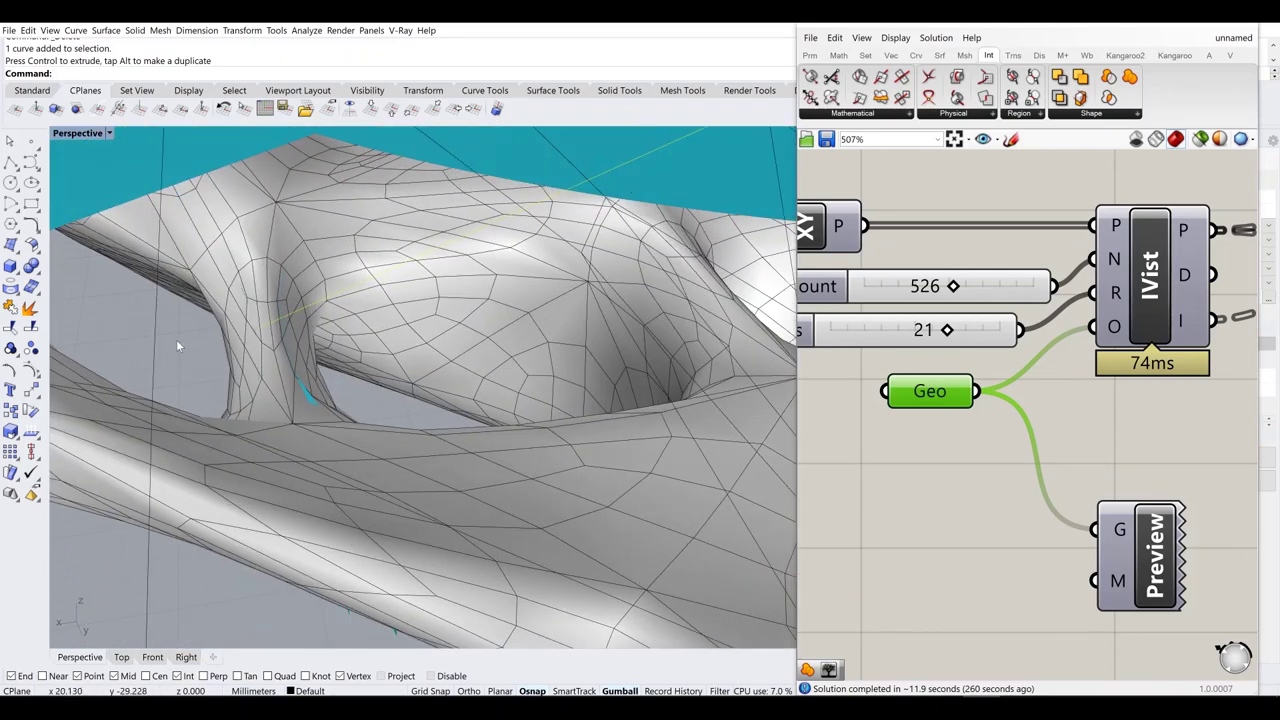
pyautogui.click(296, 328)
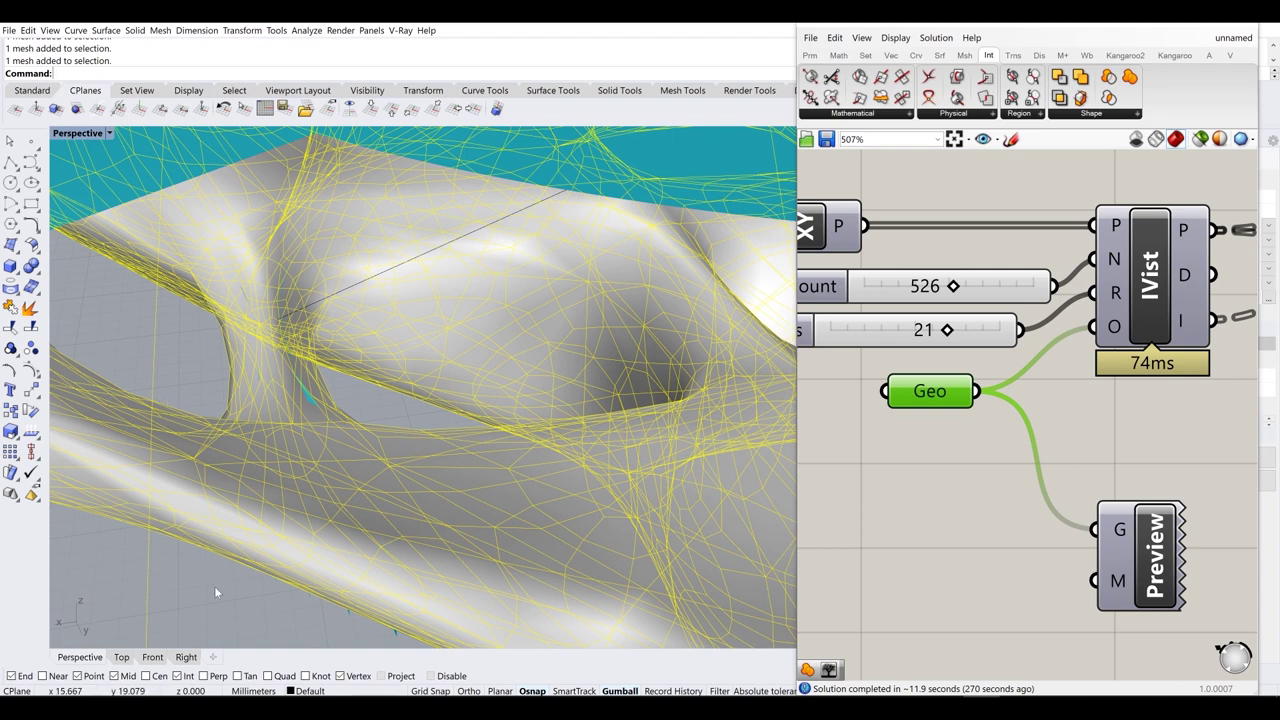
pyautogui.click(215, 587)
pyautogui.click(354, 285)
pyautogui.press('Escape')
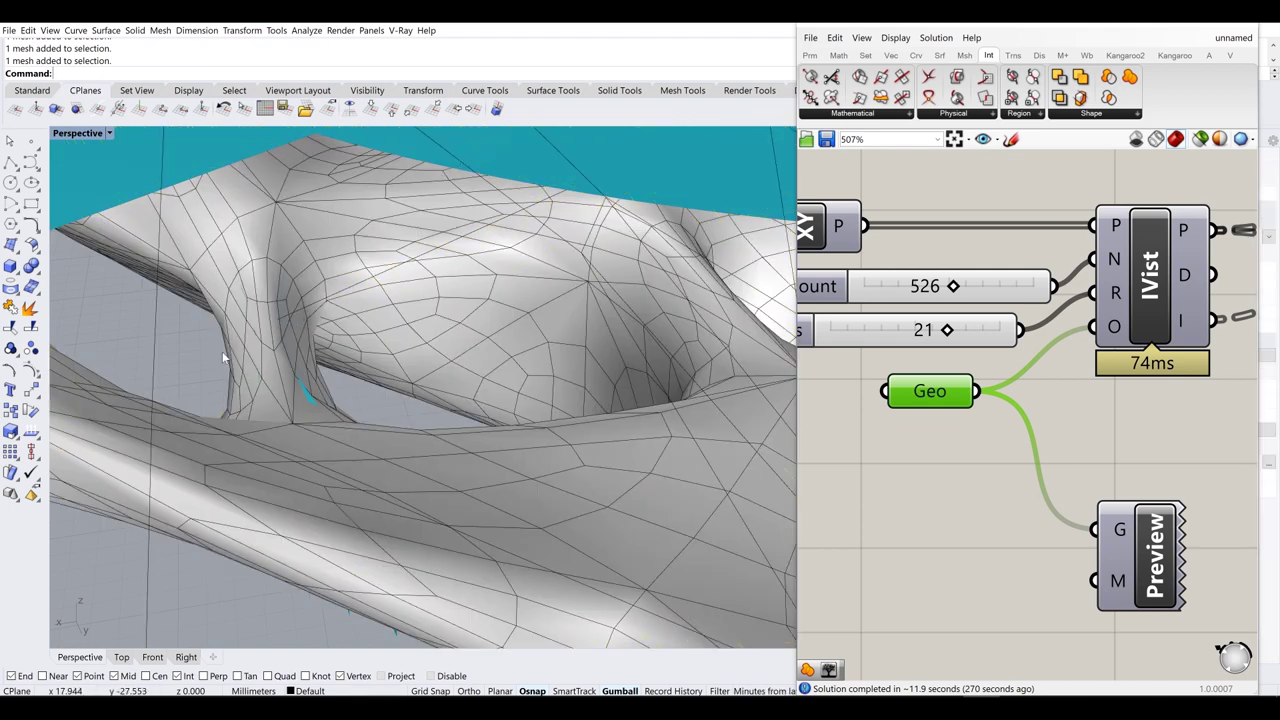
# - Turn on the guide curve's control points and move one into the narrow opening of the spiked mesh
pyautogui.scroll(-3, 505, 347)
pyautogui.moveTo(413, 372); pyautogui.dragTo(477, 400, button='right')
pyautogui.press('F10')
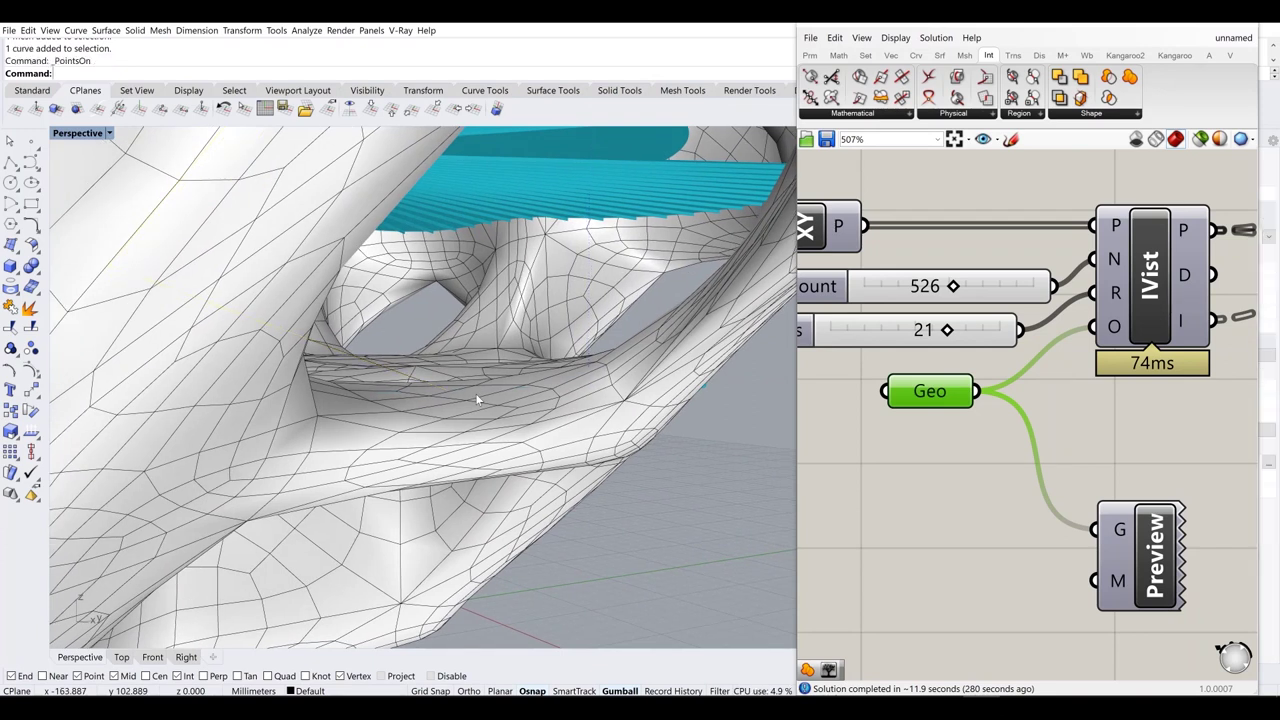
pyautogui.moveTo(422, 343); pyautogui.dragTo(423, 346)
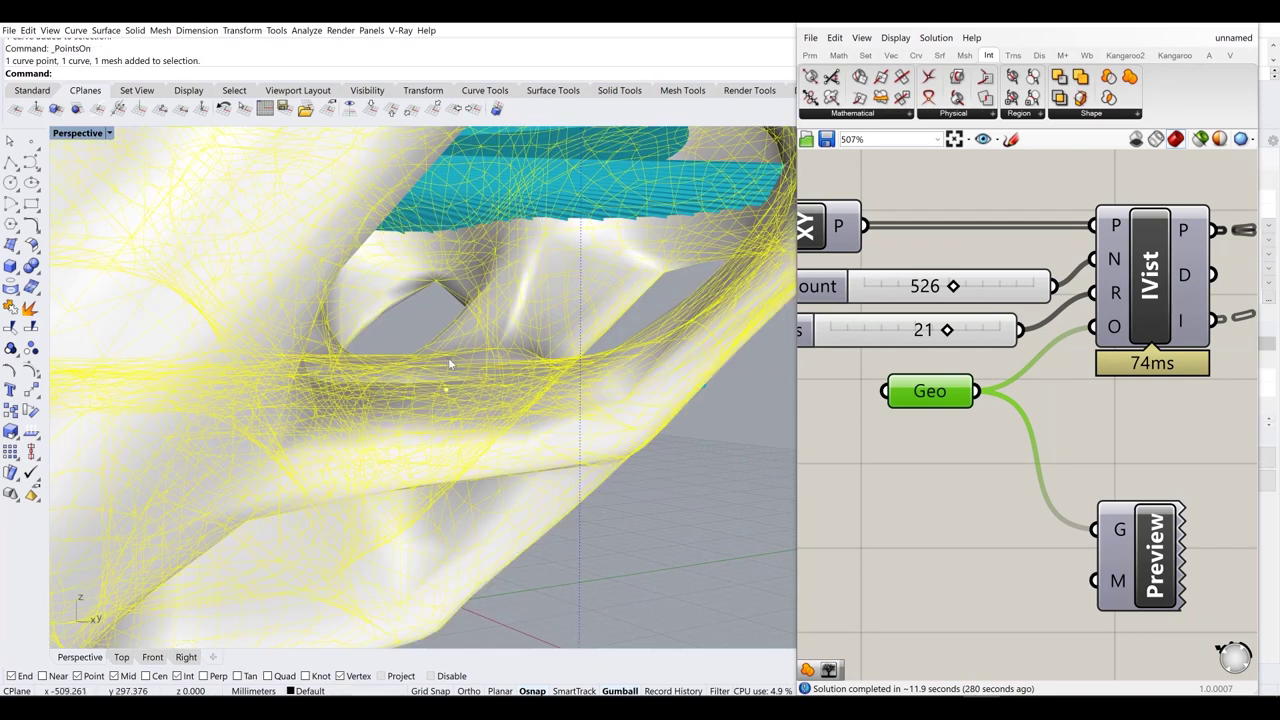
pyautogui.keyDown('ctrl'); pyautogui.click(492, 408); pyautogui.keyUp('ctrl')
pyautogui.moveTo(459, 394); pyautogui.dragTo(422, 446, button='right')
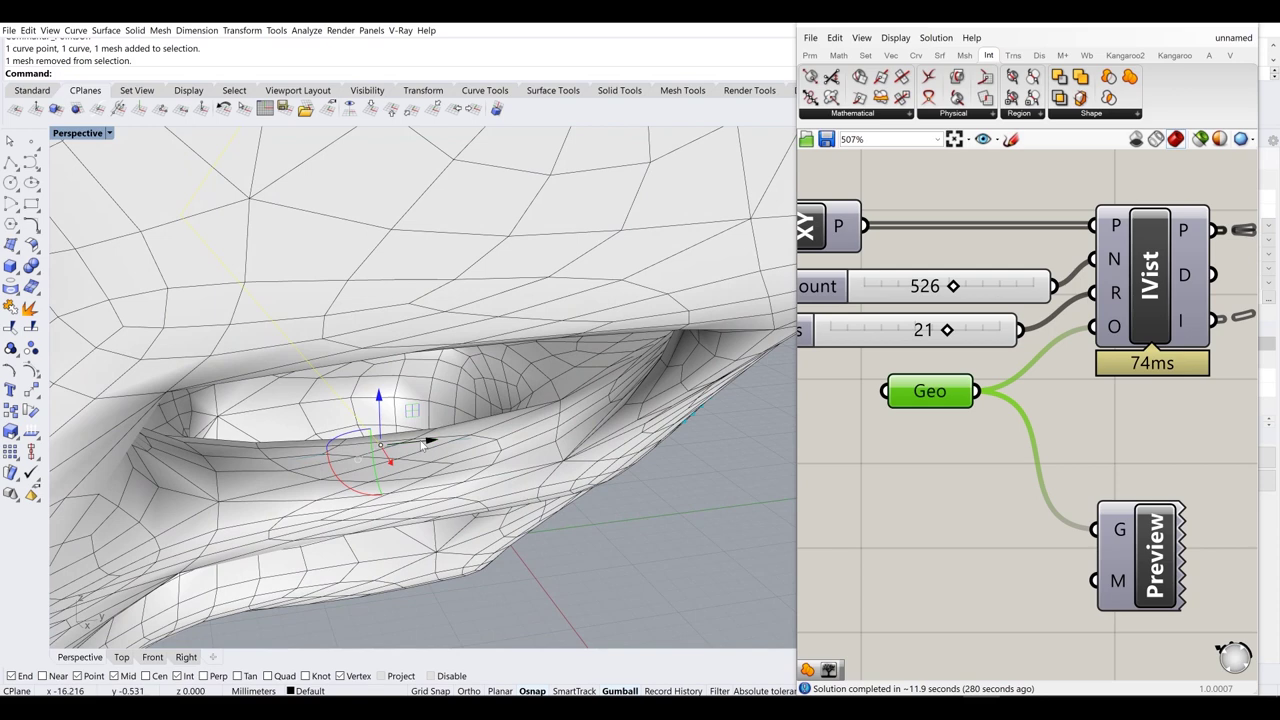
pyautogui.moveTo(366, 424); pyautogui.dragTo(390, 429)
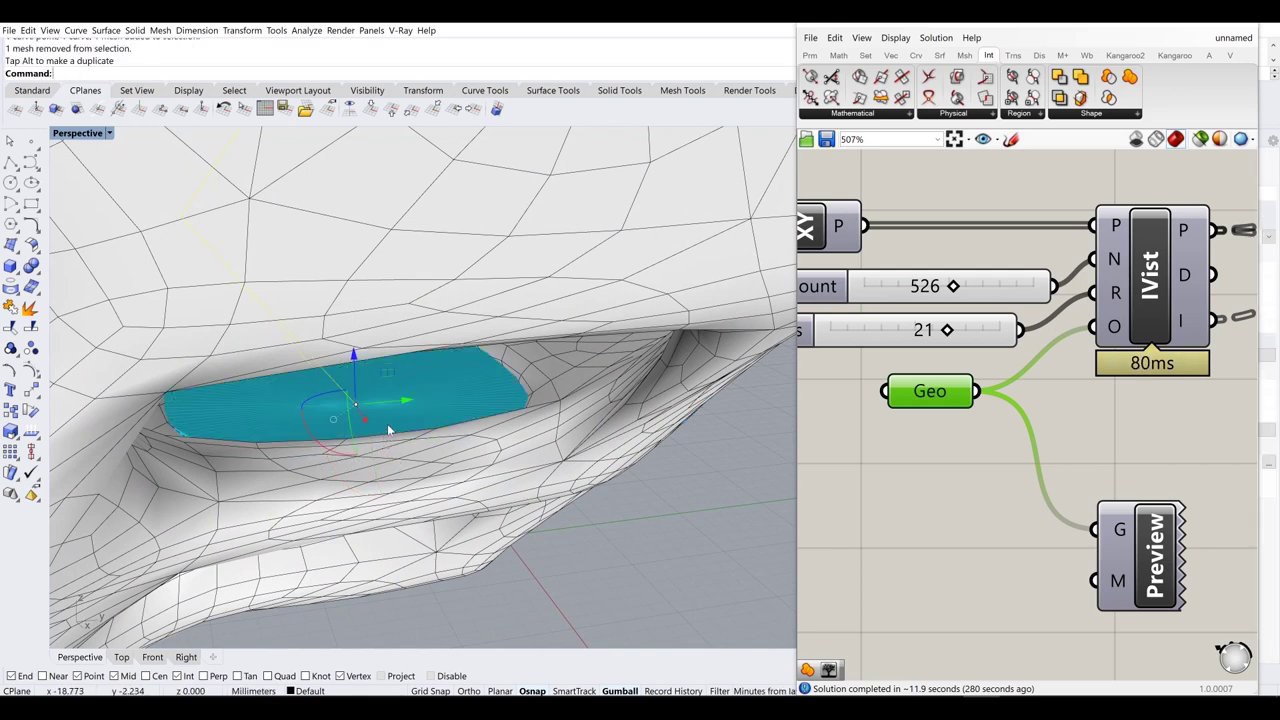
# - Lower the same control point slightly within the opening and deselect it
pyautogui.scroll(6, 388, 410)
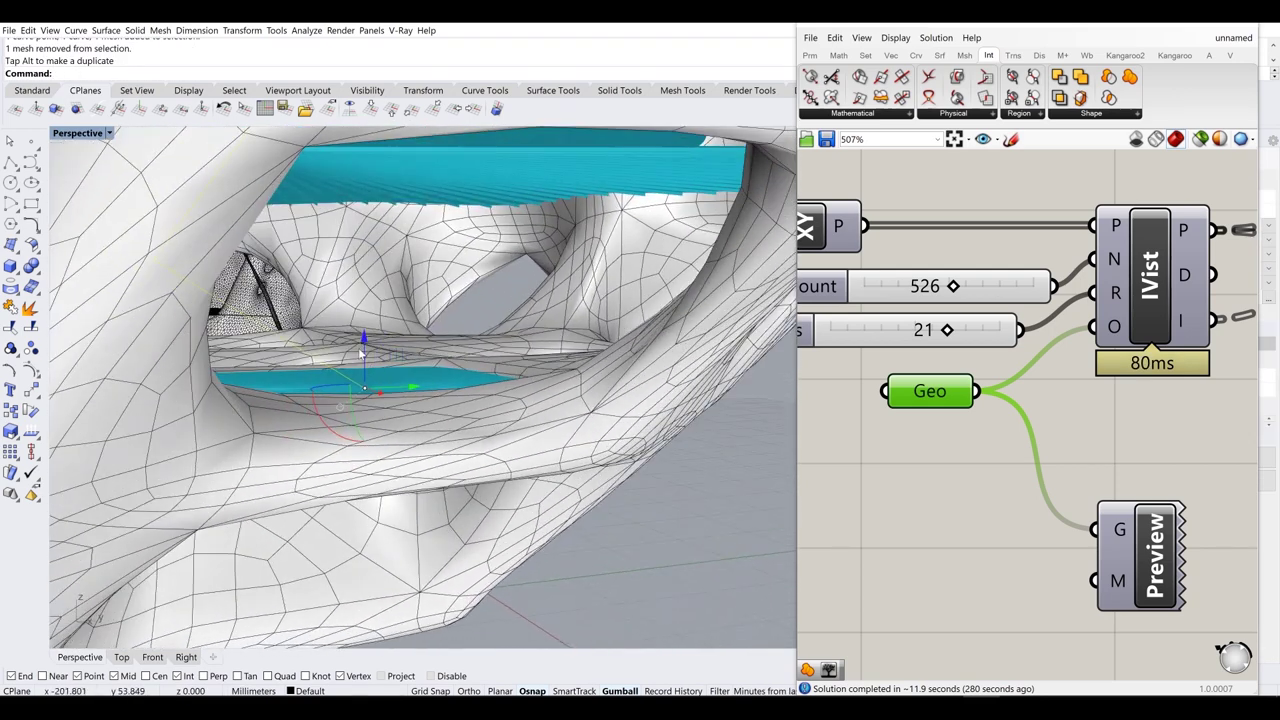
pyautogui.scroll(4, 361, 352)
pyautogui.moveTo(369, 369); pyautogui.dragTo(368, 383)
pyautogui.moveTo(301, 395); pyautogui.dragTo(484, 423, button='right')
pyautogui.press('Escape')
pyautogui.scroll(-8, 463, 417)
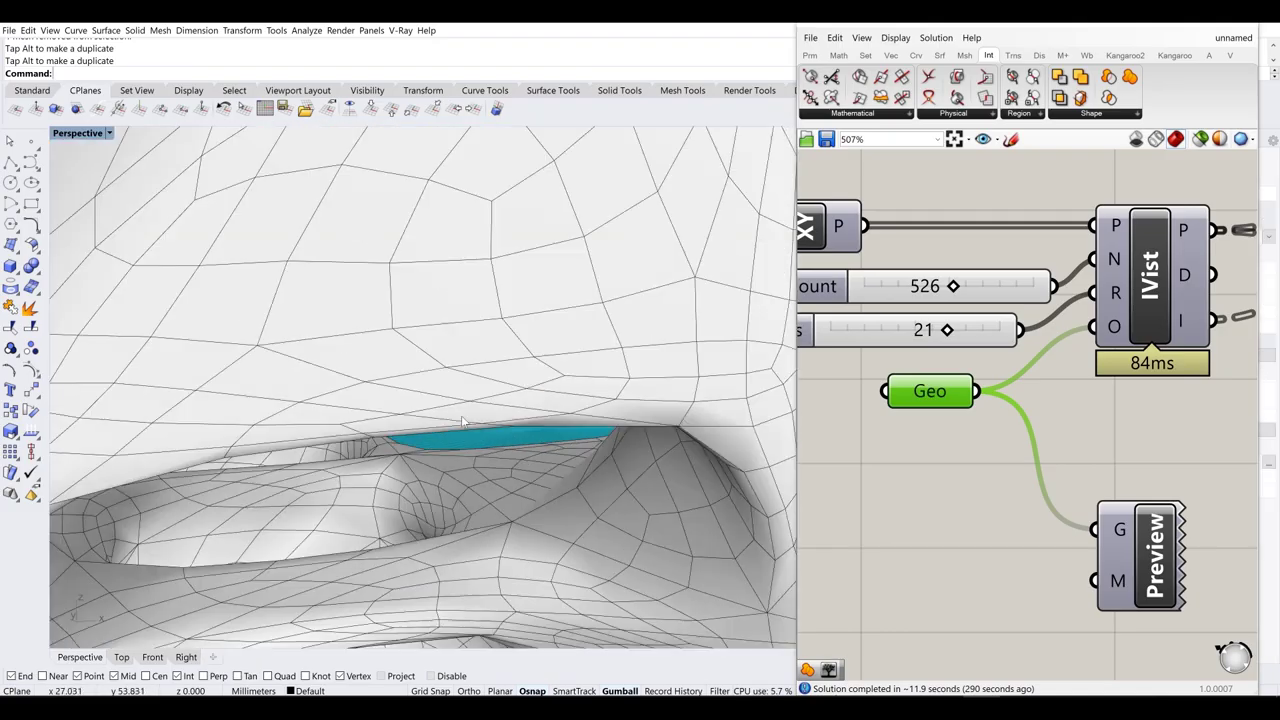
# - Select the guide curve's control point above the mesh's central openings and shift it slightly
pyautogui.moveTo(399, 410); pyautogui.dragTo(266, 338, button='right')
pyautogui.scroll(-6, 430, 404)
pyautogui.scroll(4, 226, 384)
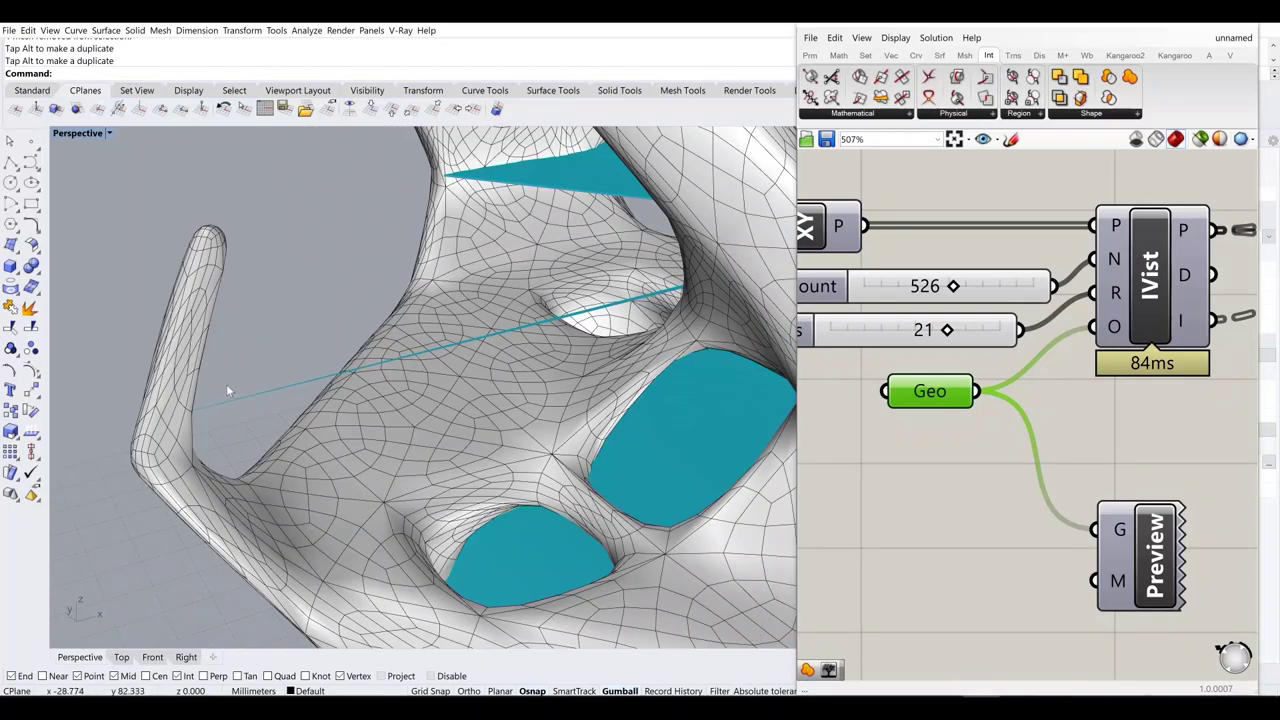
pyautogui.moveTo(498, 371); pyautogui.dragTo(417, 358, button='right')
pyautogui.moveTo(609, 361); pyautogui.dragTo(548, 381, button='right')
pyautogui.scroll(-5, 540, 368)
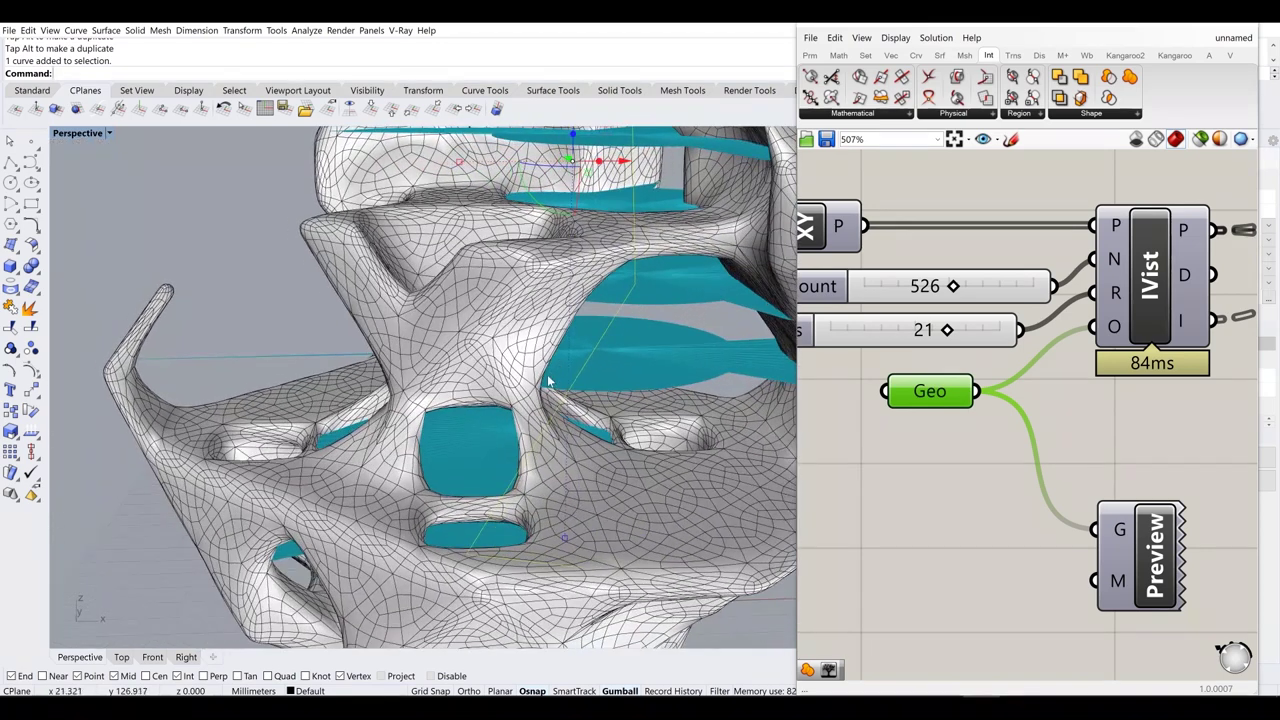
pyautogui.click(633, 274)
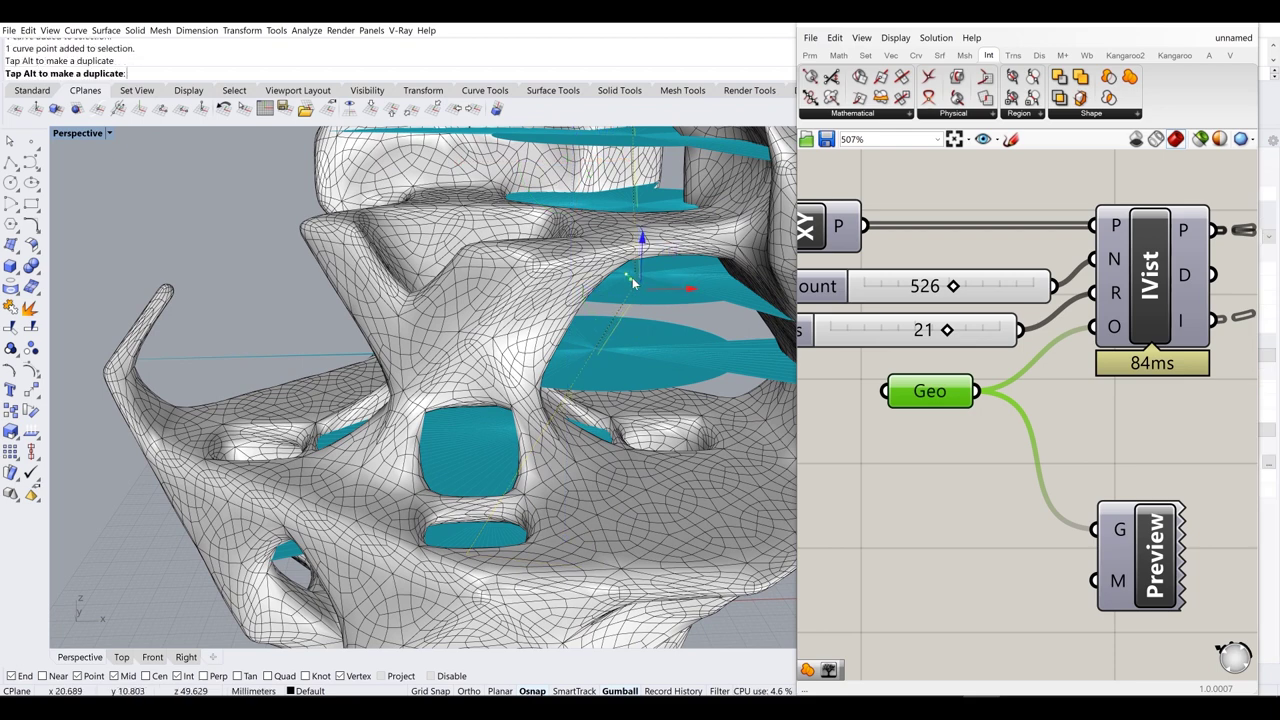
pyautogui.moveTo(633, 283); pyautogui.dragTo(632, 284)
# - From the mesh's open back side, nudge the guide curve's control point sideways between the two vertical ribs
pyautogui.scroll(-2, 450, 303)
pyautogui.moveTo(611, 384); pyautogui.dragTo(374, 438, button='right')
pyautogui.scroll(2, 374, 436)
pyautogui.moveTo(505, 320); pyautogui.dragTo(370, 276, button='right')
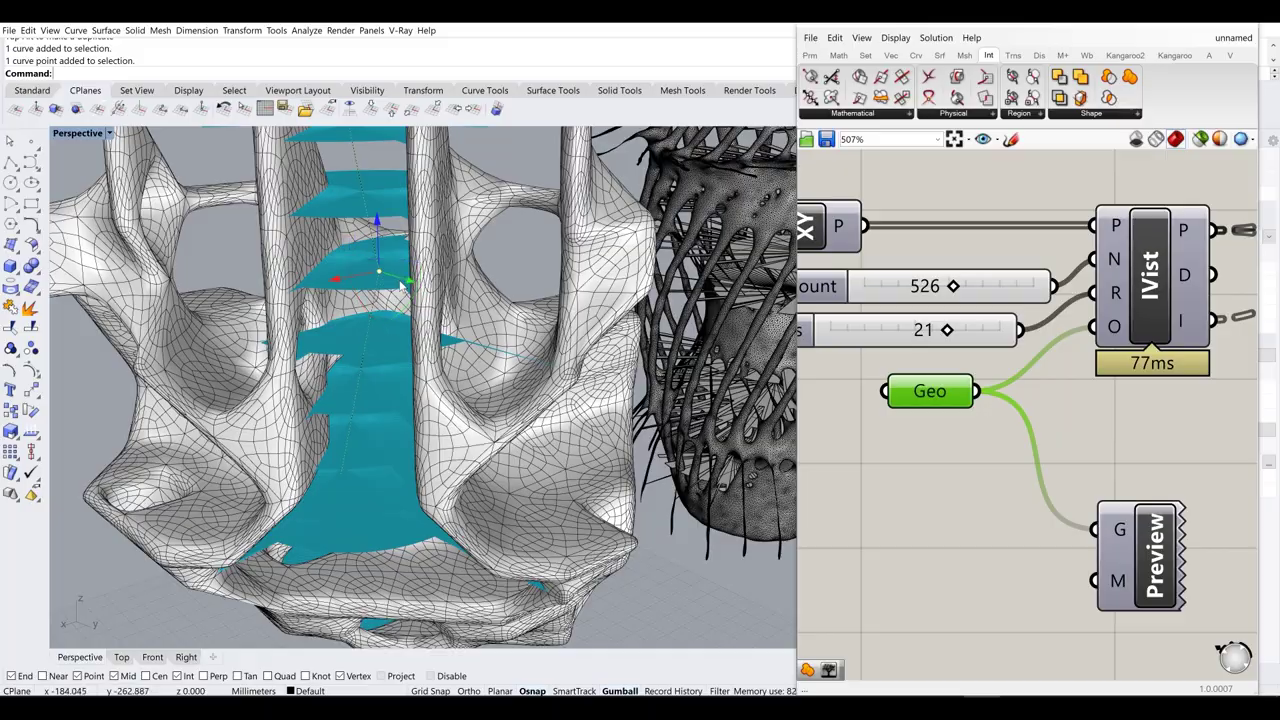
pyautogui.moveTo(398, 284); pyautogui.dragTo(400, 287)
# - Try baking the Extrude component's output onto the Default layer and undo that bake
pyautogui.moveTo(443, 299); pyautogui.dragTo(670, 340, button='right')
pyautogui.moveTo(430, 265); pyautogui.dragTo(566, 355, button='right')
pyautogui.keyDown('shift'); pyautogui.moveTo(566, 355); pyautogui.dragTo(705, 382, button='right'); pyautogui.keyUp('shift')
pyautogui.scroll(-5, 1110, 413)
pyautogui.moveTo(1222, 392); pyautogui.dragTo(680, 392, button='right')
pyautogui.scroll(4, 1060, 290)
pyautogui.click(1070, 232)
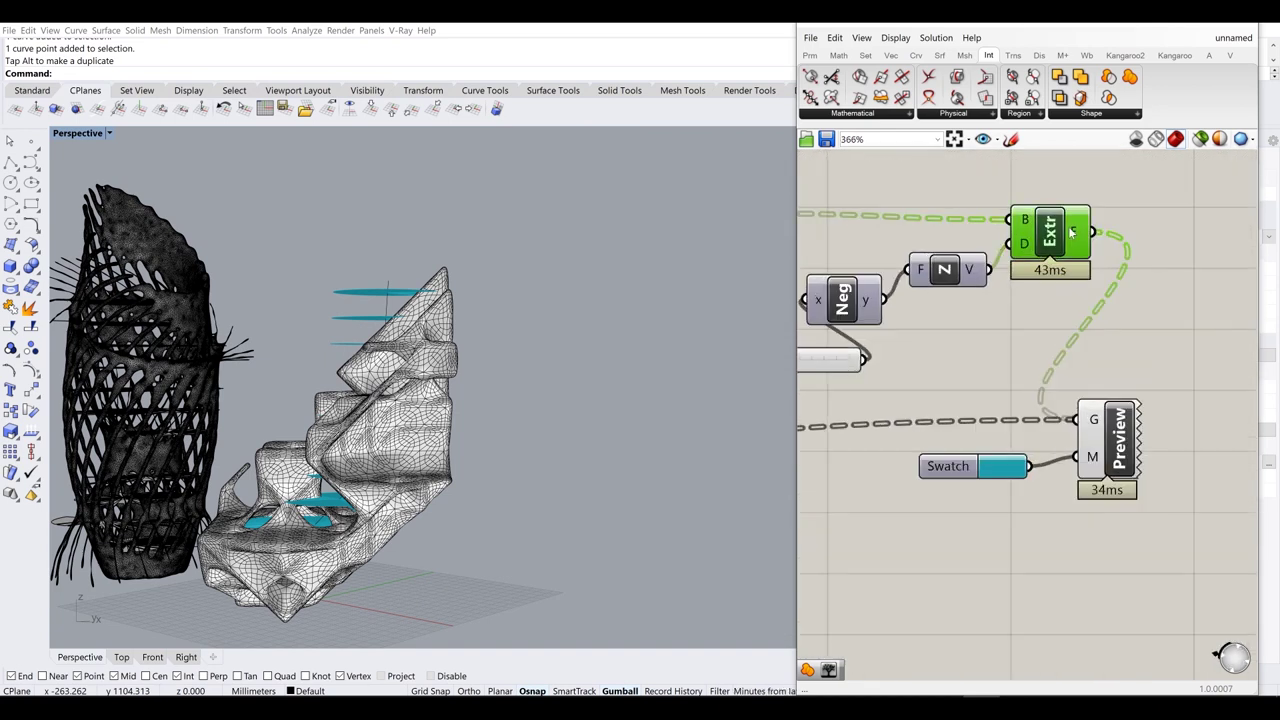
pyautogui.press('Insert')
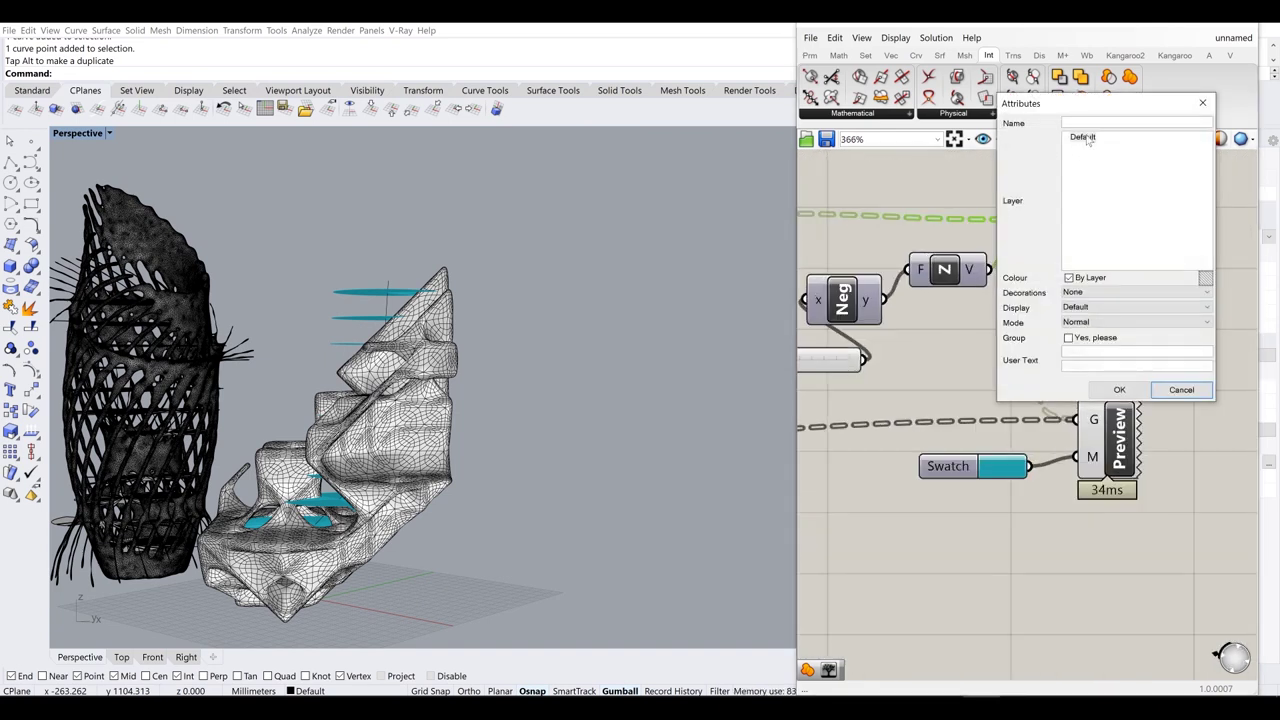
pyautogui.click(1119, 390)
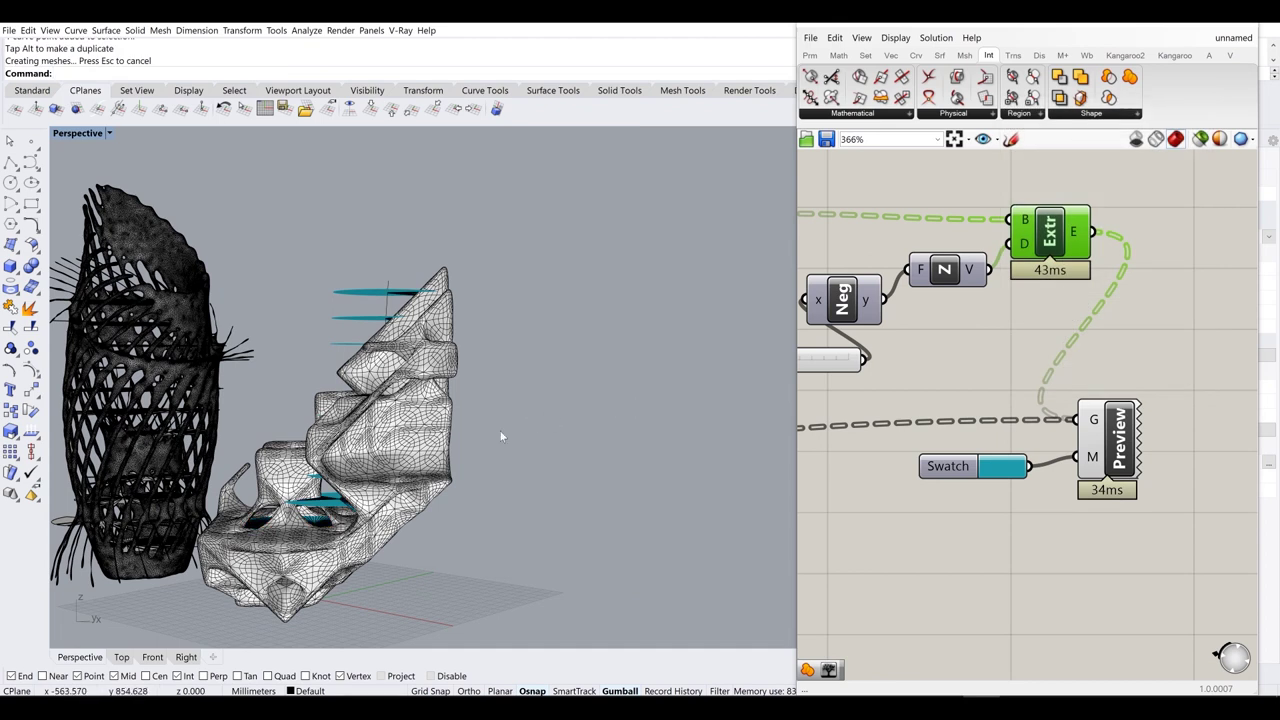
pyautogui.hotkey('ctrl', 'z')
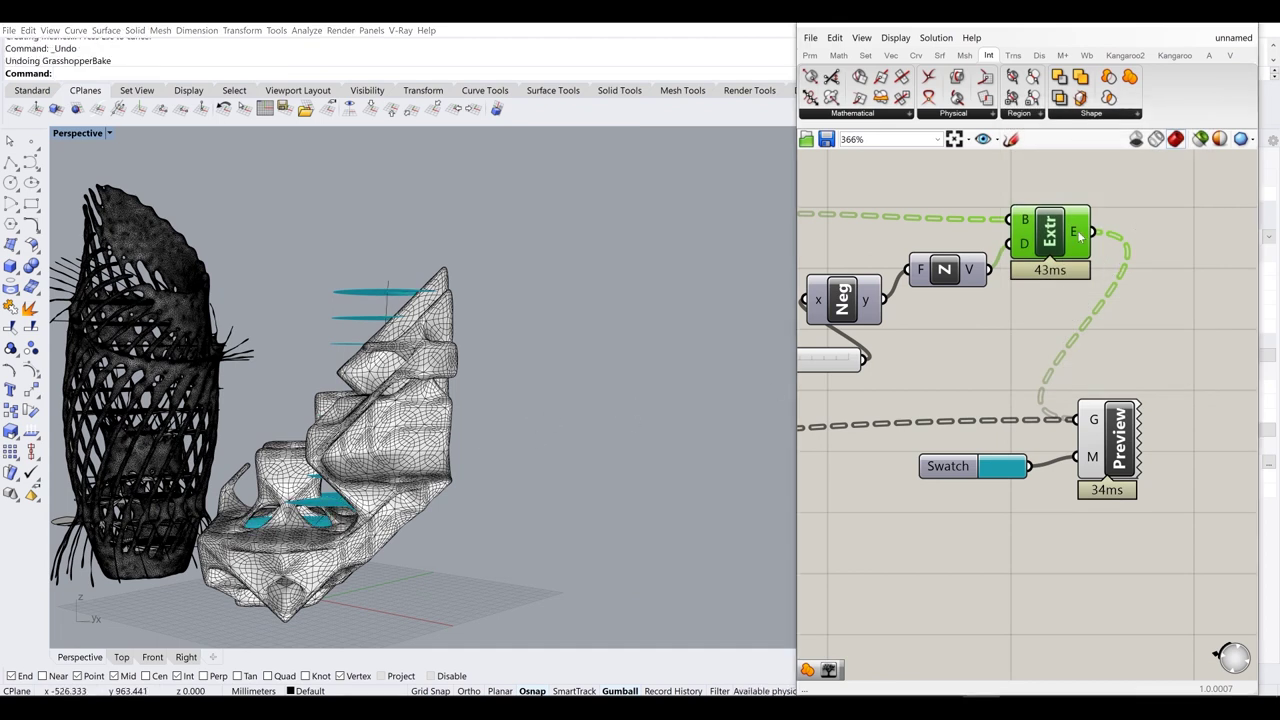
# - Bake the spiked mesh's extruded sections onto the Default layer
pyautogui.click(1110, 255)
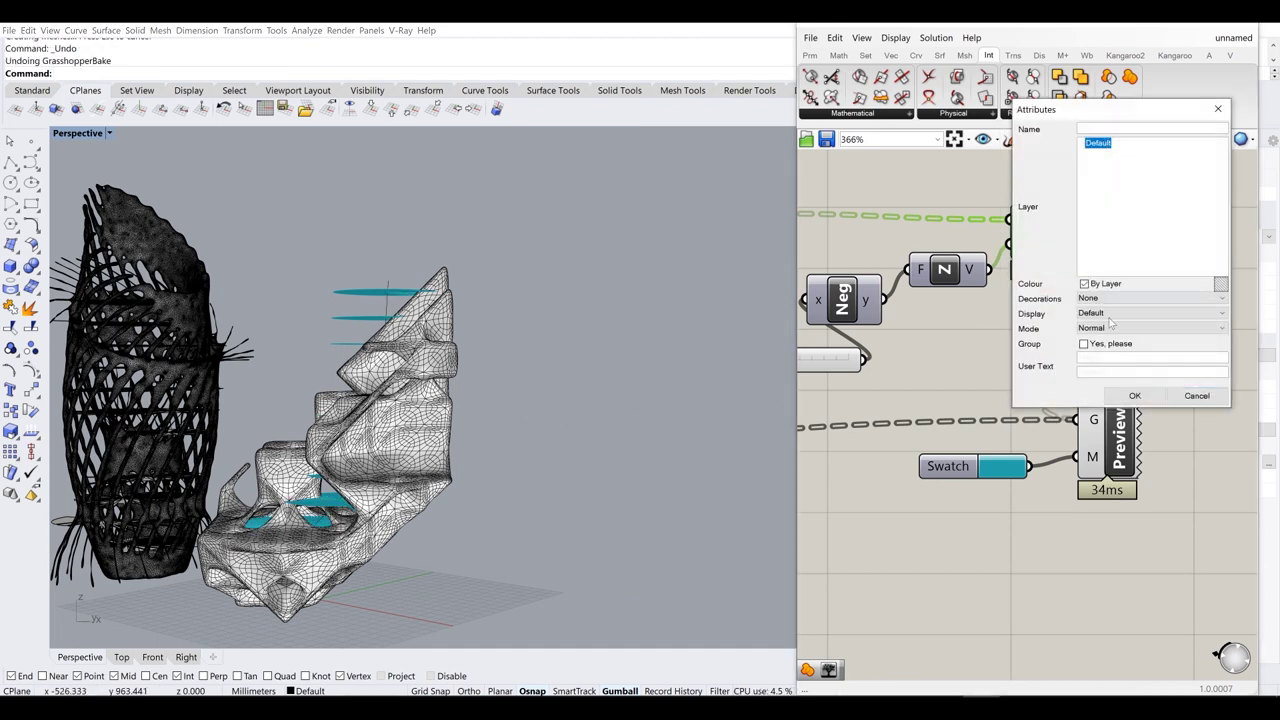
pyautogui.click(1132, 396)
pyautogui.moveTo(935, 430); pyautogui.dragTo(1144, 347, button='right')
pyautogui.scroll(-4, 1144, 345)
pyautogui.moveTo(880, 375); pyautogui.dragTo(1200, 328, button='right')
pyautogui.scroll(5, 980, 330)
pyautogui.rightClick(901, 268)
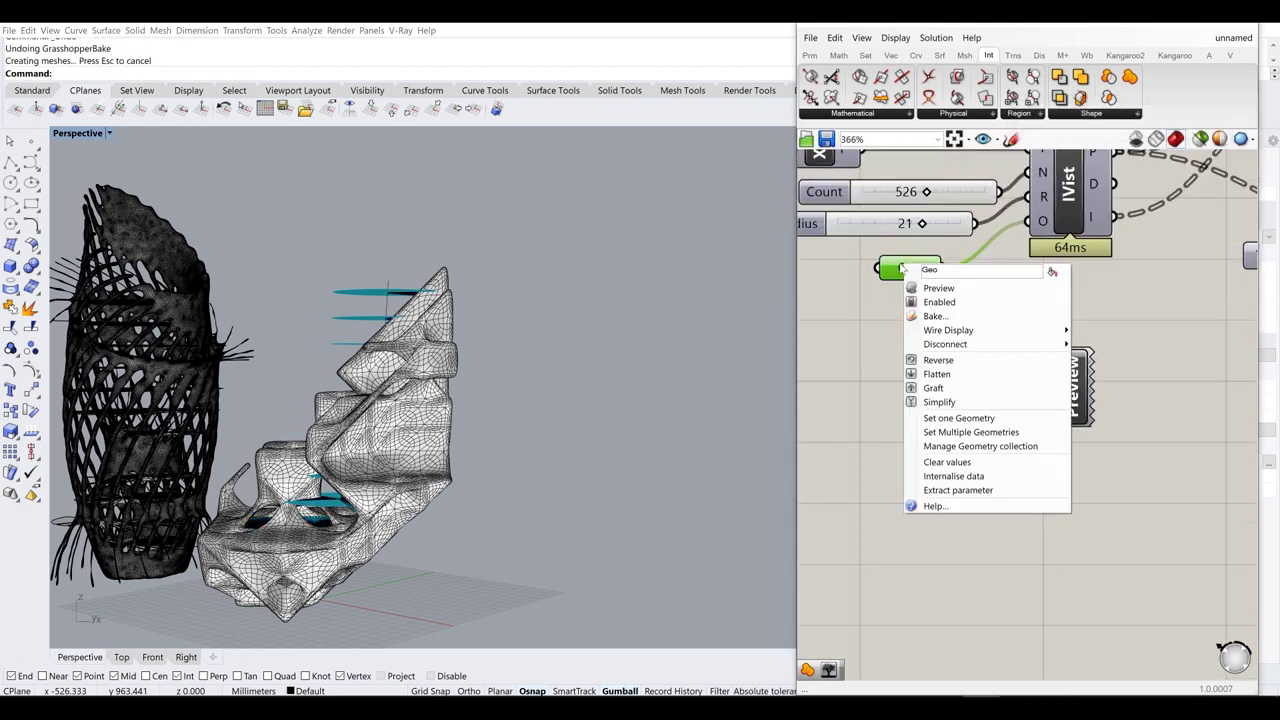
pyautogui.click(855, 343)
# - Bake the Boundary Surfaces component's S output onto the Default layer
pyautogui.scroll(-6, 920, 318)
pyautogui.moveTo(1240, 289); pyautogui.dragTo(1075, 300, button='right')
pyautogui.scroll(5, 1090, 300)
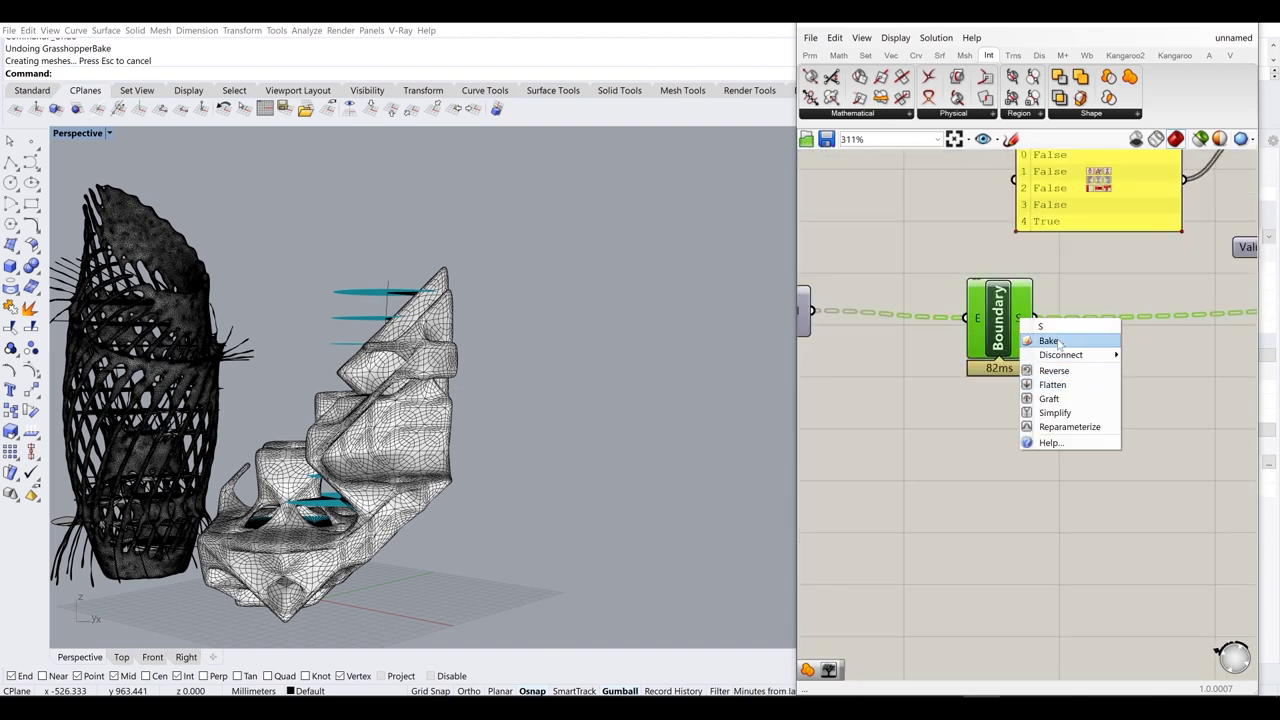
pyautogui.click(1050, 341)
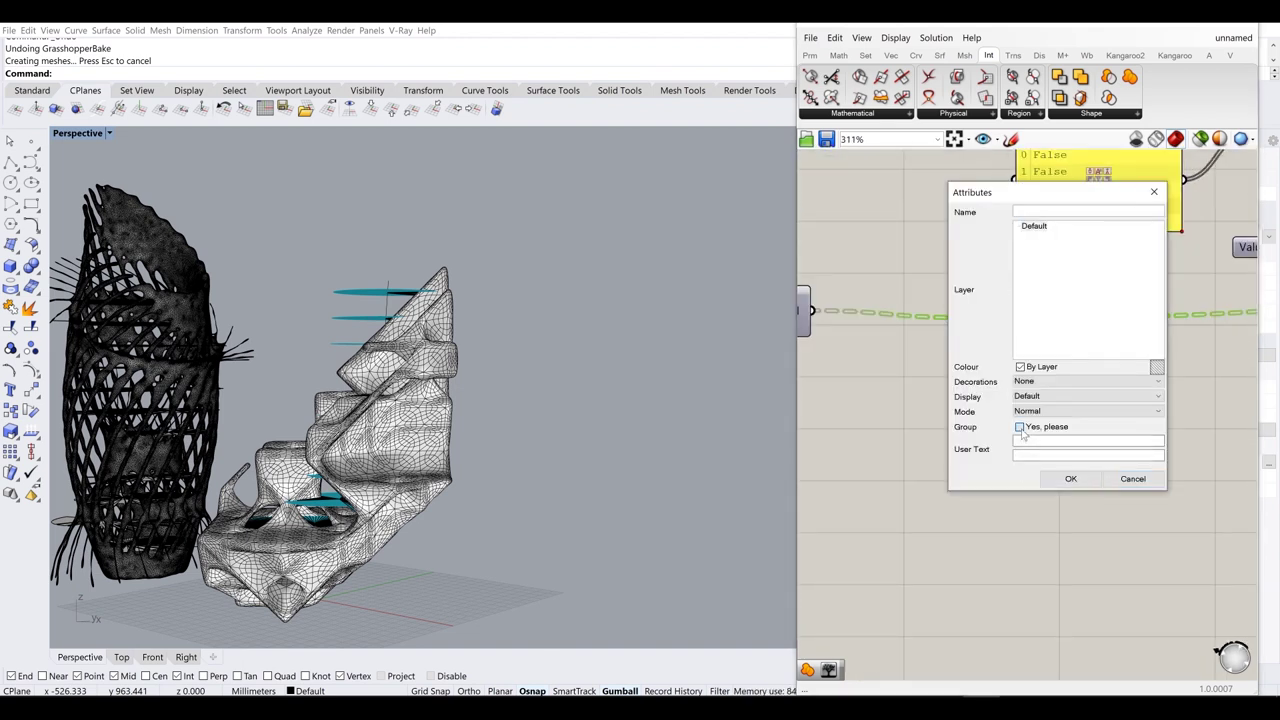
pyautogui.click(1068, 479)
# - Select all components of the definition and disable their preview
pyautogui.moveTo(484, 383); pyautogui.dragTo(530, 420, button='right')
pyautogui.scroll(-5, 1048, 312)
pyautogui.moveTo(1213, 387); pyautogui.dragTo(875, 213)
pyautogui.middleClick(891, 219)
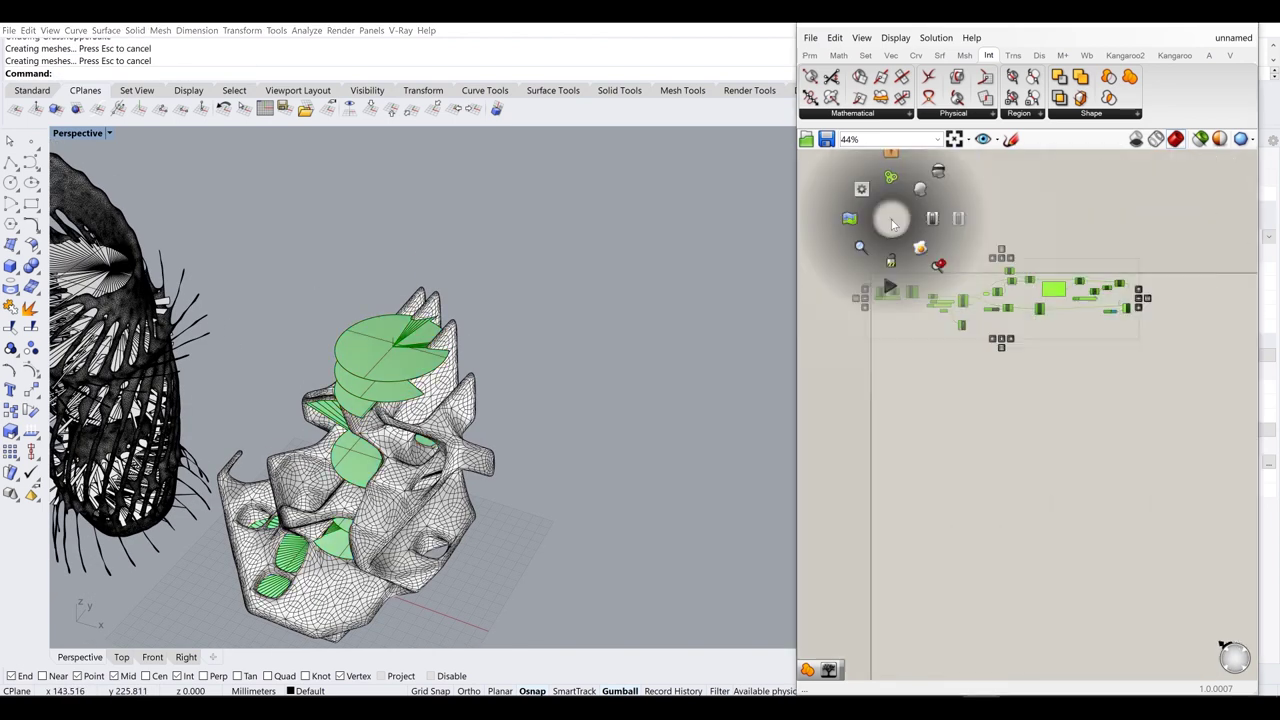
pyautogui.click(938, 172)
# - Set the Perspective viewport's display mode to Arctic
pyautogui.moveTo(392, 408); pyautogui.dragTo(628, 245, button='right')
pyautogui.scroll(4, 623, 212)
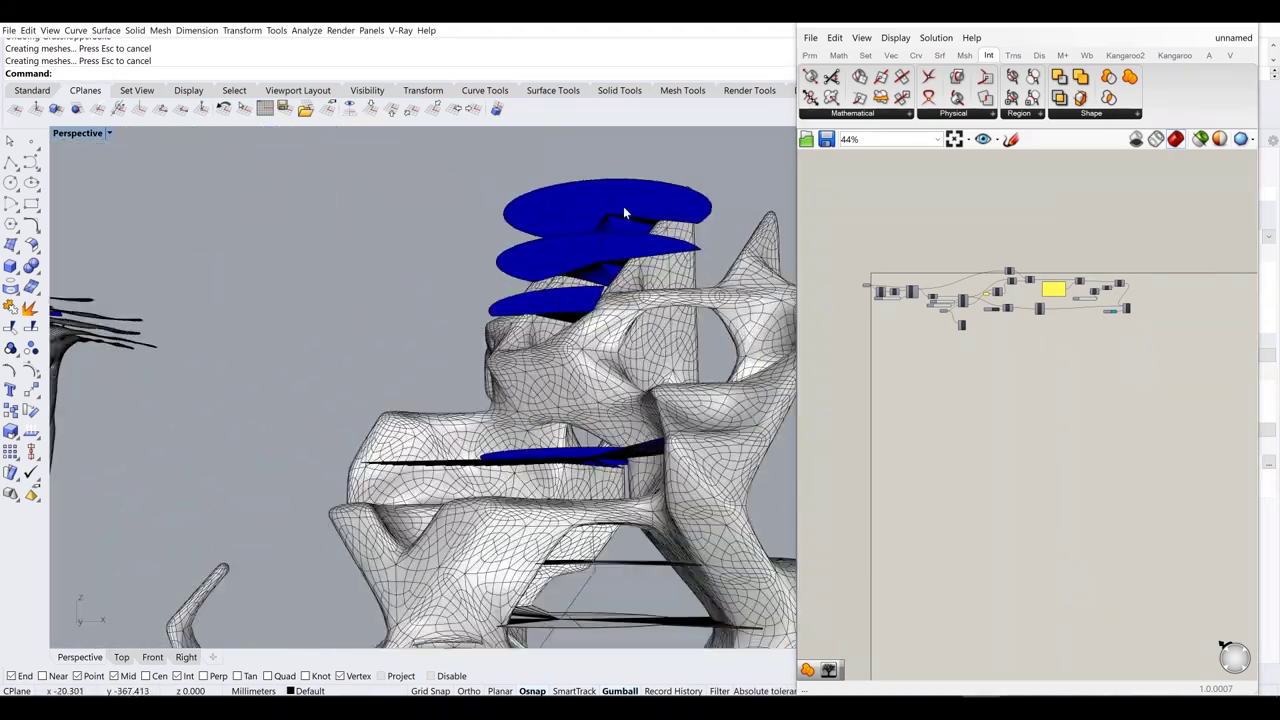
pyautogui.click(92, 133)
pyautogui.click(115, 271)
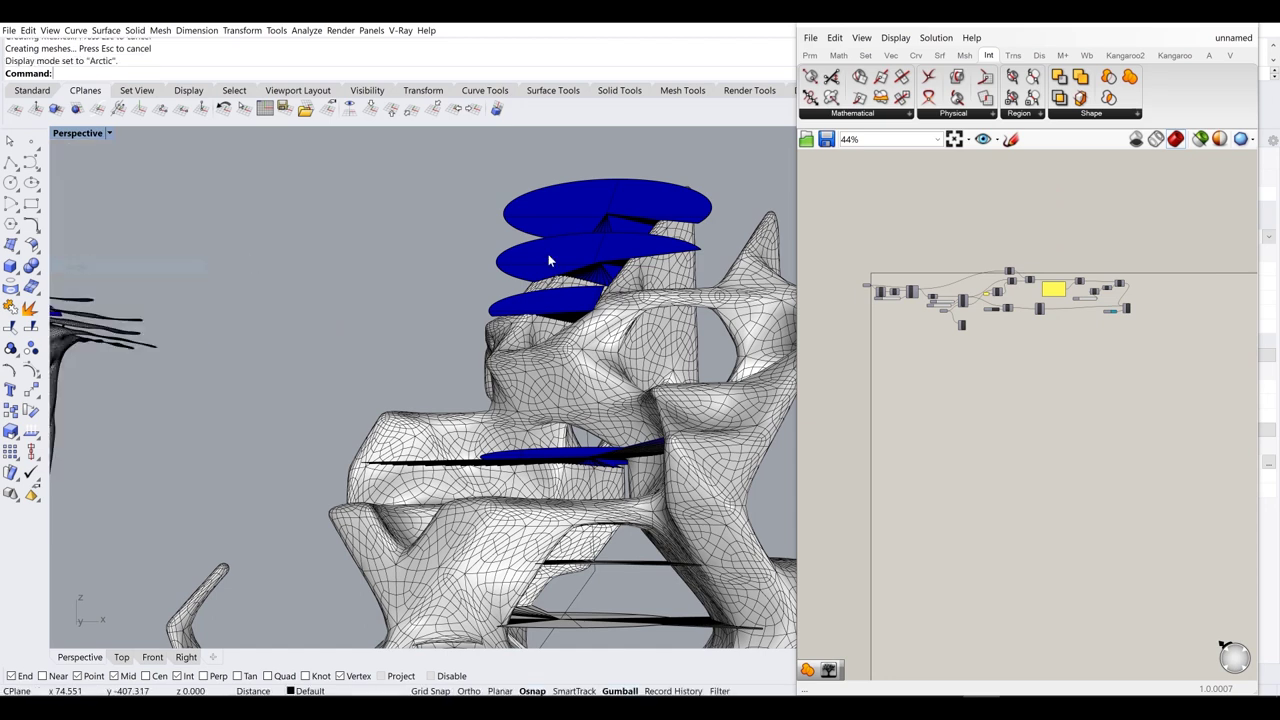
# - Disable the Render option on the Custom Preview component fed by the teal swatch
pyautogui.moveTo(574, 260); pyautogui.dragTo(602, 238, button='right')
pyautogui.moveTo(1153, 334); pyautogui.dragTo(1118, 370)
pyautogui.scroll(3, 931, 283)
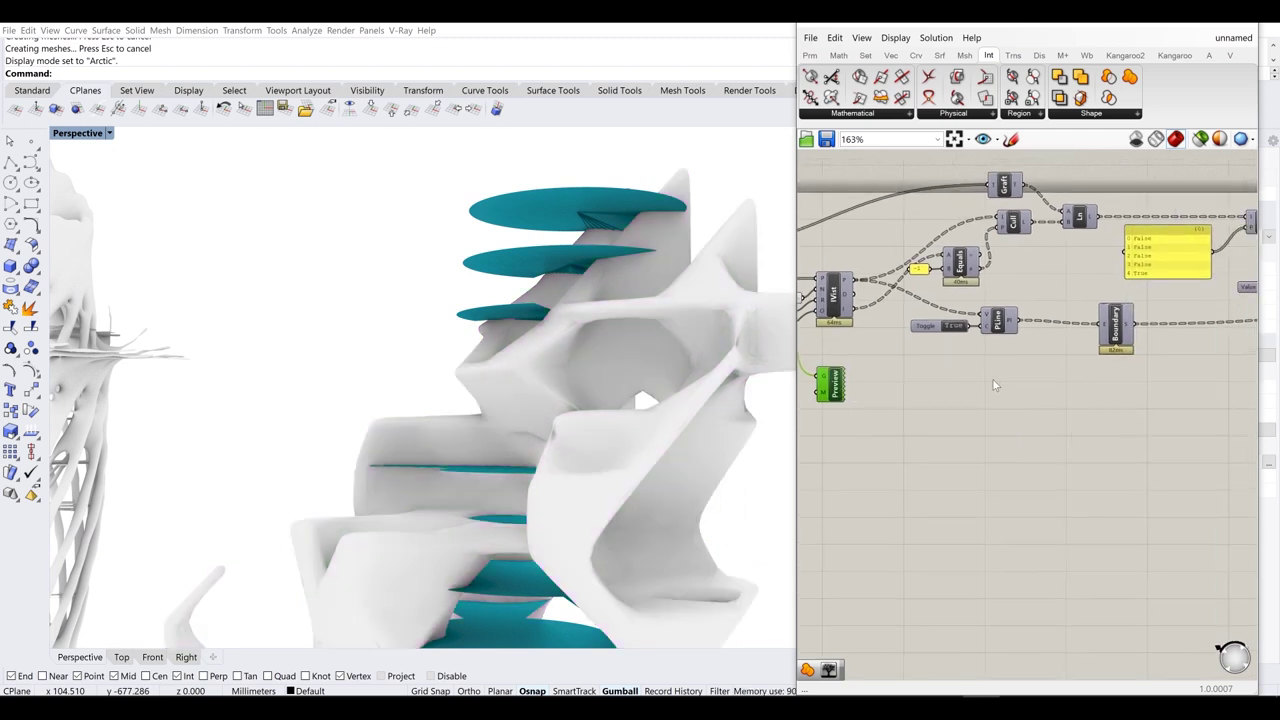
pyautogui.scroll(-2, 1080, 370)
pyautogui.scroll(5, 1085, 365)
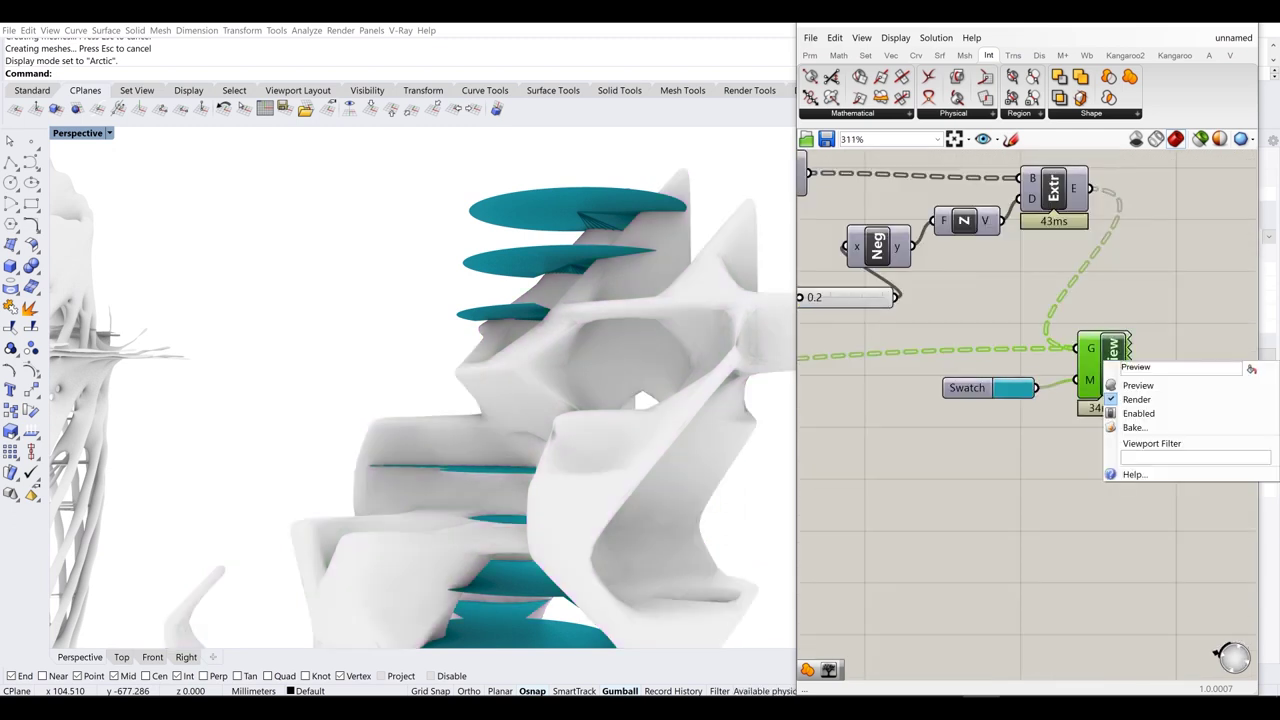
pyautogui.click(1155, 401)
# - Examine the baked slabs' edges and undersides up close inside the spiked mesh
pyautogui.click(1170, 18)
pyautogui.moveTo(583, 323); pyautogui.dragTo(588, 258, button='right')
pyautogui.keyDown('shift'); pyautogui.moveTo(566, 400); pyautogui.dragTo(605, 289, button='right'); pyautogui.keyUp('shift')
pyautogui.scroll(5, 604, 283)
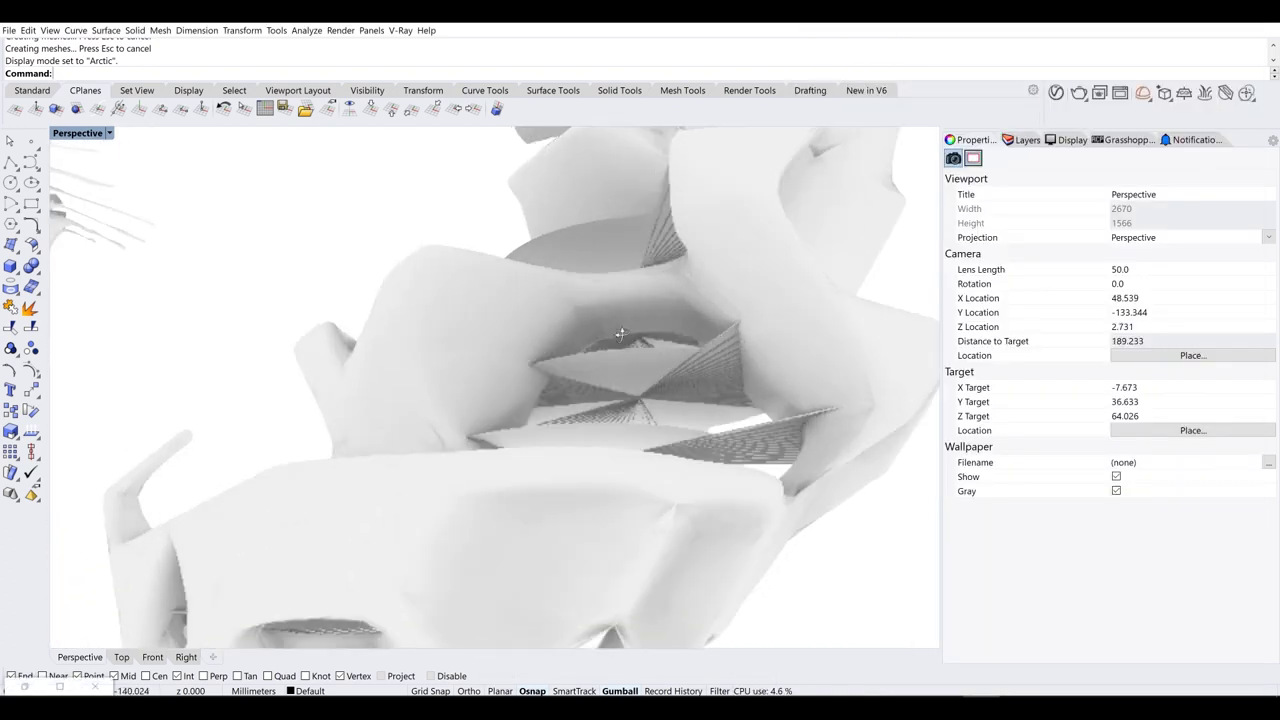
pyautogui.scroll(3, 667, 444)
pyautogui.scroll(-2, 668, 450)
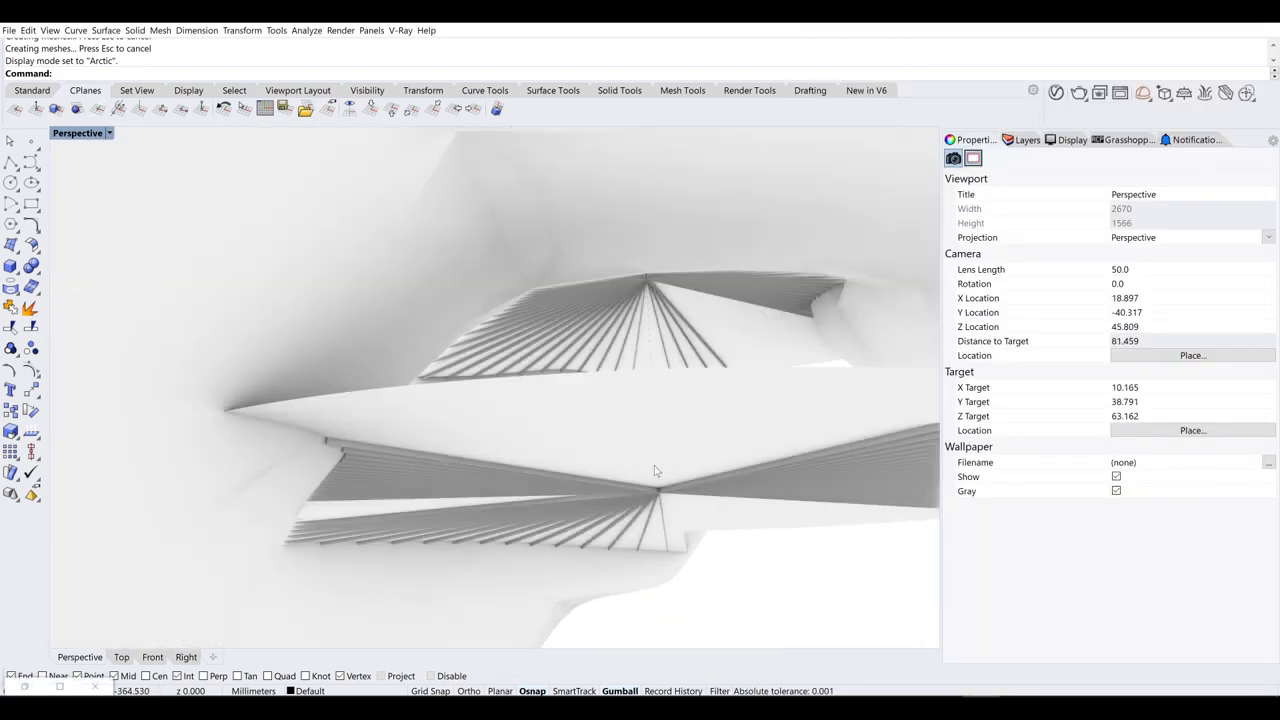
pyautogui.keyDown('shift'); pyautogui.moveTo(575, 408); pyautogui.dragTo(630, 313, button='right'); pyautogui.keyUp('shift')
pyautogui.scroll(4, 634, 360)
pyautogui.scroll(-4, 635, 313)
pyautogui.keyDown('shift'); pyautogui.moveTo(650, 268); pyautogui.dragTo(648, 432, button='right'); pyautogui.keyUp('shift')
pyautogui.scroll(2, 694, 394)
pyautogui.moveTo(693, 362); pyautogui.dragTo(697, 392, button='right')
pyautogui.scroll(-2, 693, 385)
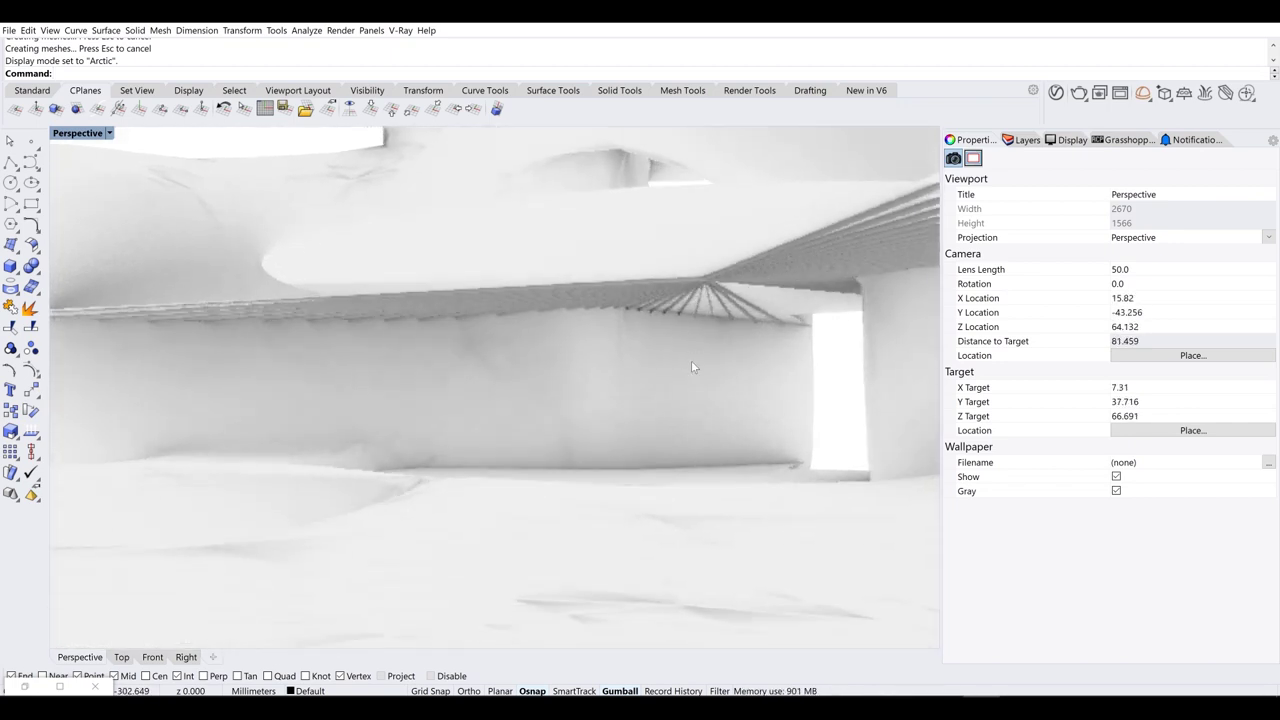
pyautogui.scroll(-4, 567, 306)
pyautogui.moveTo(567, 306); pyautogui.dragTo(642, 318, button='right')
pyautogui.scroll(4, 371, 310)
pyautogui.moveTo(308, 325); pyautogui.dragTo(378, 275, button='right')
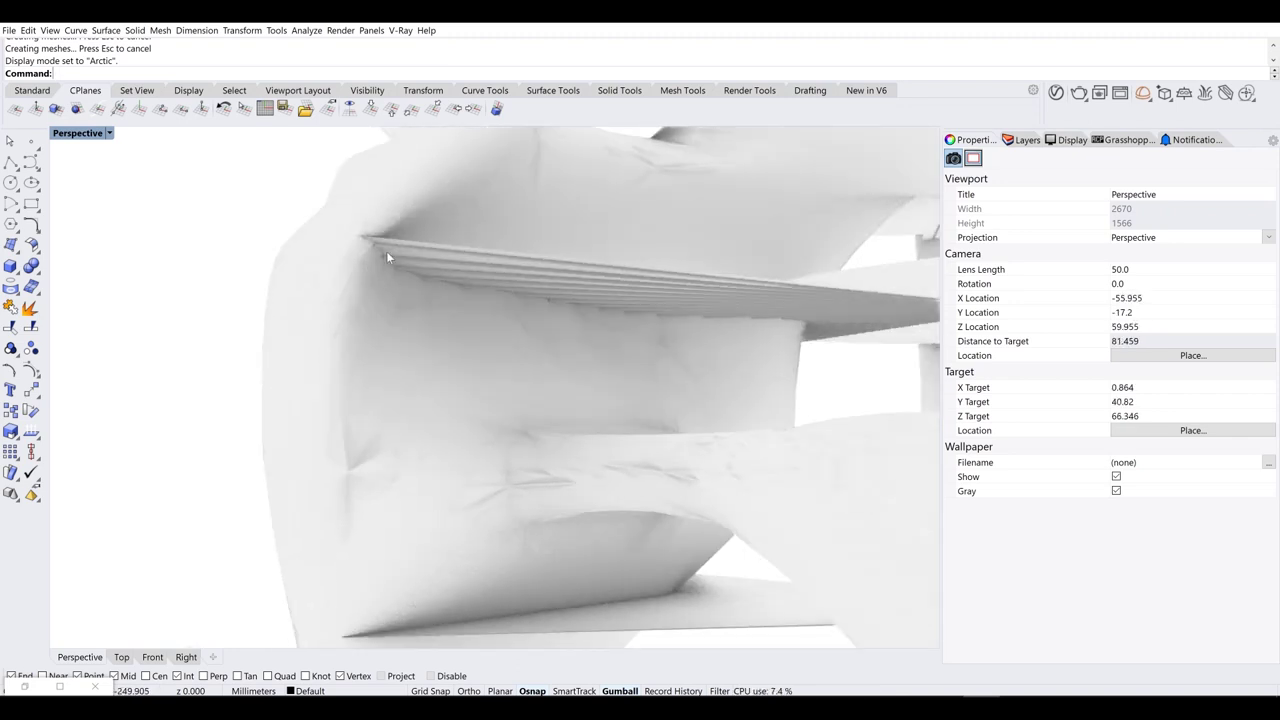
# - Connect the PLine component's output to the Extrude component's base input in place of the Cull output
pyautogui.scroll(-5, 1003, 262)
pyautogui.moveTo(948, 297); pyautogui.dragTo(1250, 299, button='right')
pyautogui.scroll(5, 970, 256)
pyautogui.scroll(-4, 840, 270)
pyautogui.moveTo(838, 269); pyautogui.dragTo(1168, 316, button='right')
pyautogui.moveTo(1084, 352); pyautogui.dragTo(939, 311, button='right')
pyautogui.moveTo(1152, 257); pyautogui.dragTo(975, 267, button='right')
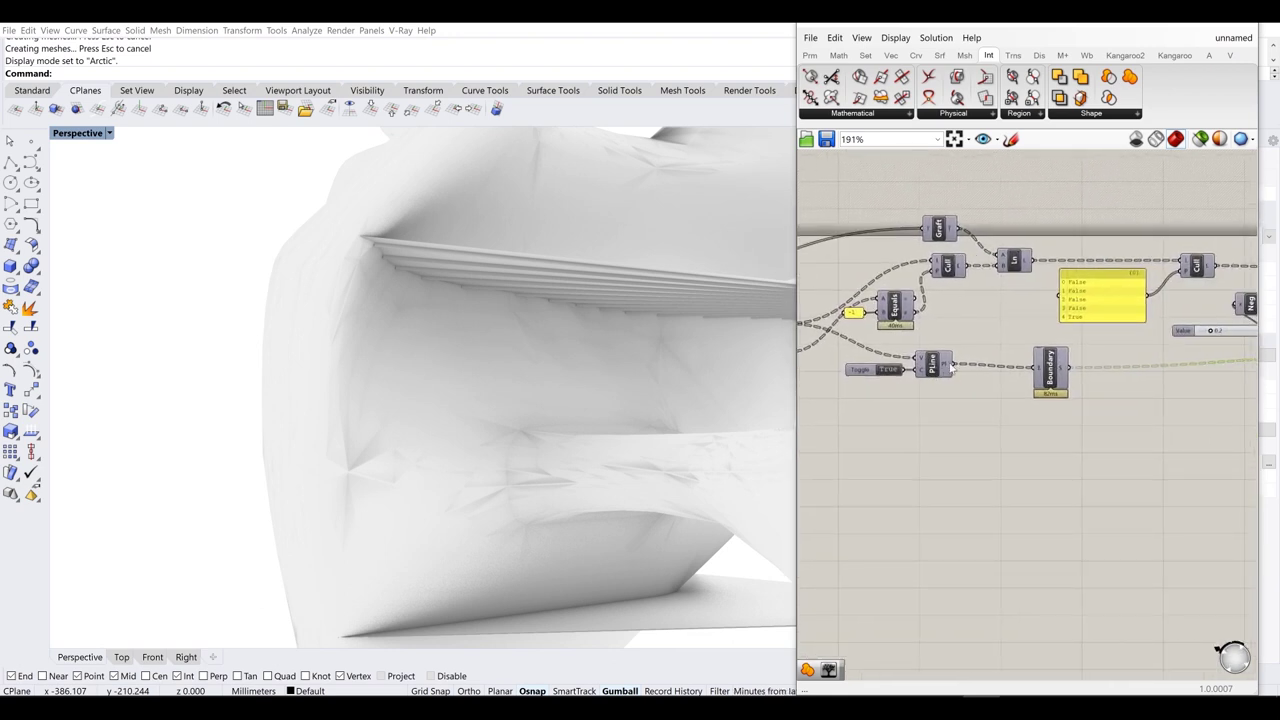
pyautogui.scroll(4, 948, 367)
pyautogui.scroll(-5, 949, 368)
pyautogui.moveTo(951, 369); pyautogui.dragTo(918, 347, button='right')
pyautogui.moveTo(918, 347); pyautogui.dragTo(1240, 262)
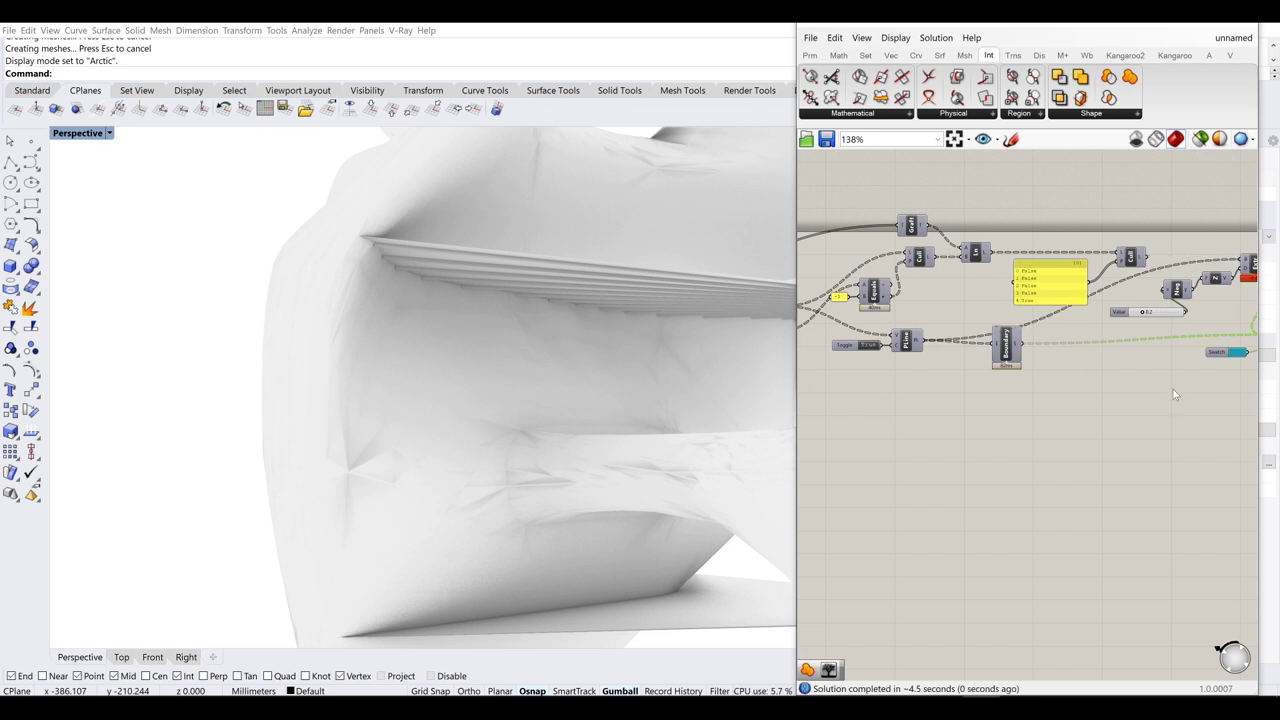
# - Bake the Extrude component's polyline extrusions onto the Default layer as a group
pyautogui.moveTo(1175, 394); pyautogui.dragTo(980, 412, button='right')
pyautogui.scroll(4, 1054, 302)
pyautogui.scroll(3, 1052, 260)
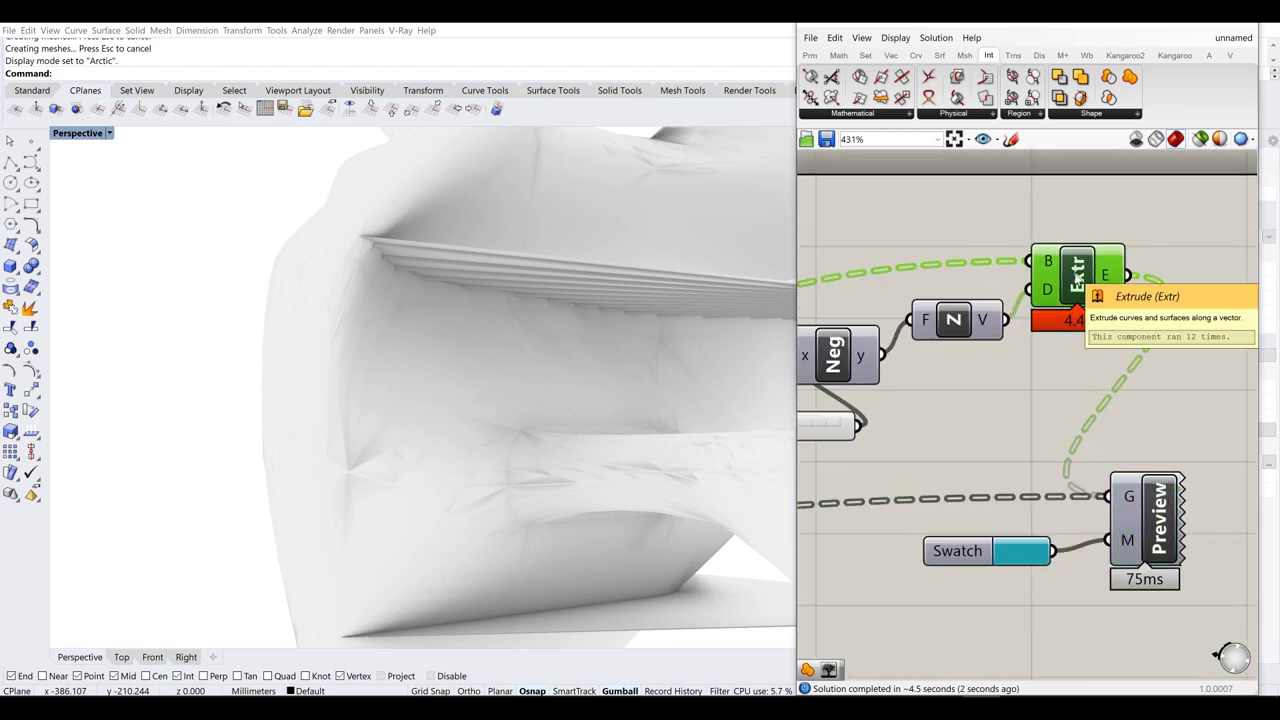
pyautogui.rightClick(1076, 282)
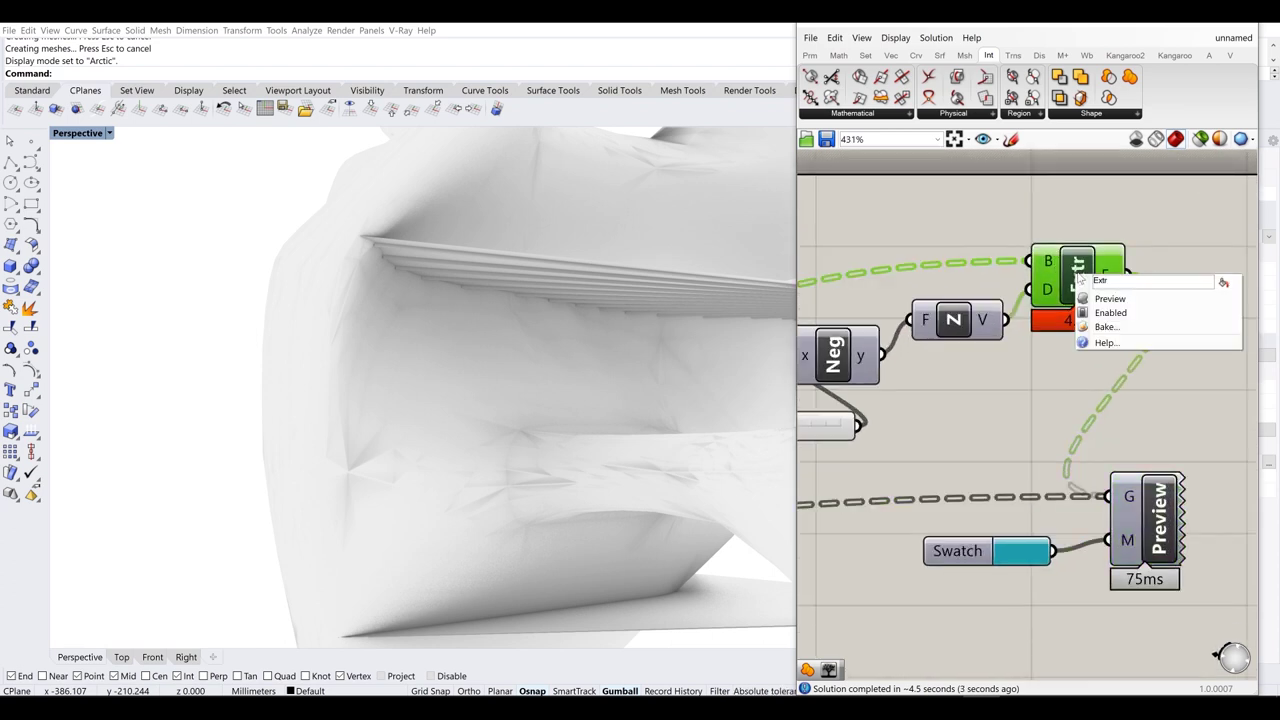
pyautogui.click(1106, 327)
pyautogui.click(1084, 216)
pyautogui.click(1068, 416)
pyautogui.click(1119, 468)
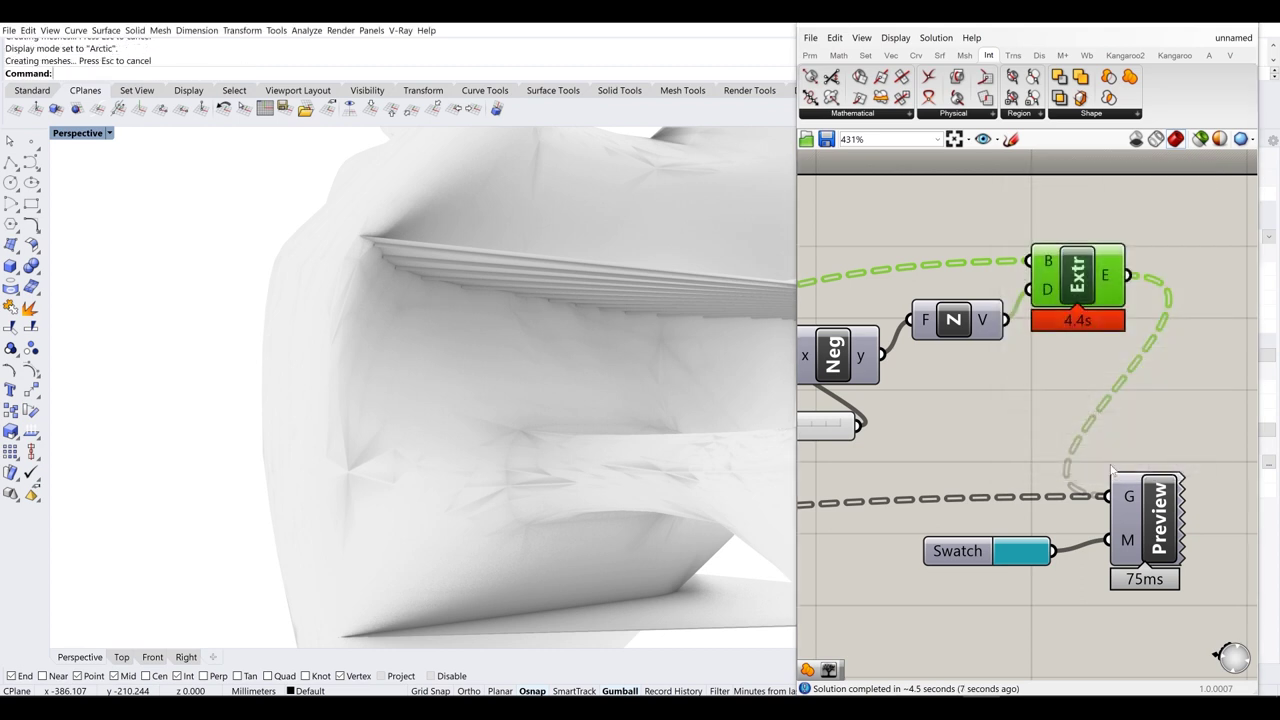
pyautogui.scroll(2, 353, 239)
pyautogui.scroll(2, 352, 245)
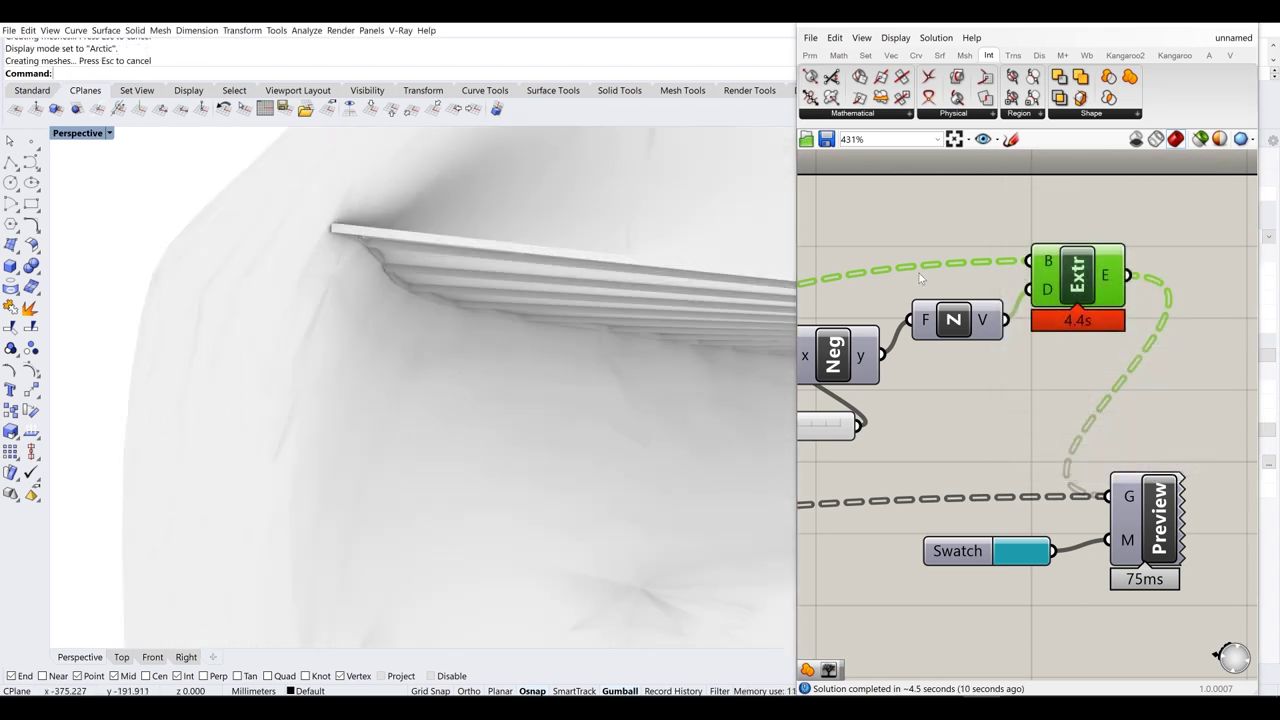
# - Reconnect the last Cull component's L output to the Extrude component's base input
pyautogui.scroll(-8, 1053, 283)
pyautogui.moveTo(923, 337); pyautogui.dragTo(1003, 334, button='right')
pyautogui.scroll(4, 900, 334)
pyautogui.scroll(-2, 989, 312)
pyautogui.moveTo(1115, 279); pyautogui.dragTo(1014, 297, button='right')
pyautogui.scroll(3, 1098, 243)
pyautogui.moveTo(1110, 258); pyautogui.dragTo(1143, 264)
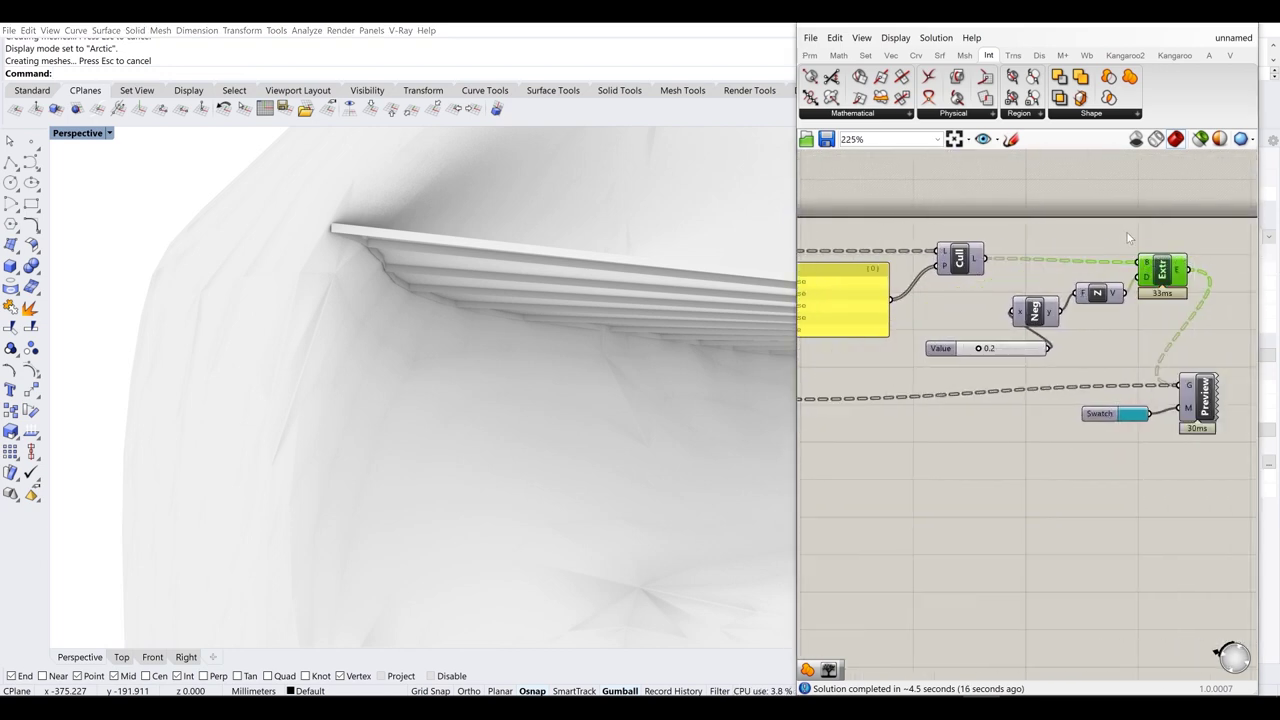
# - Select all components of the slab definition and put them in one group
pyautogui.scroll(-5, 1114, 237)
pyautogui.scroll(-3, 953, 253)
pyautogui.moveTo(1183, 343); pyautogui.dragTo(922, 233)
pyautogui.moveTo(1004, 269); pyautogui.dragTo(1034, 285)
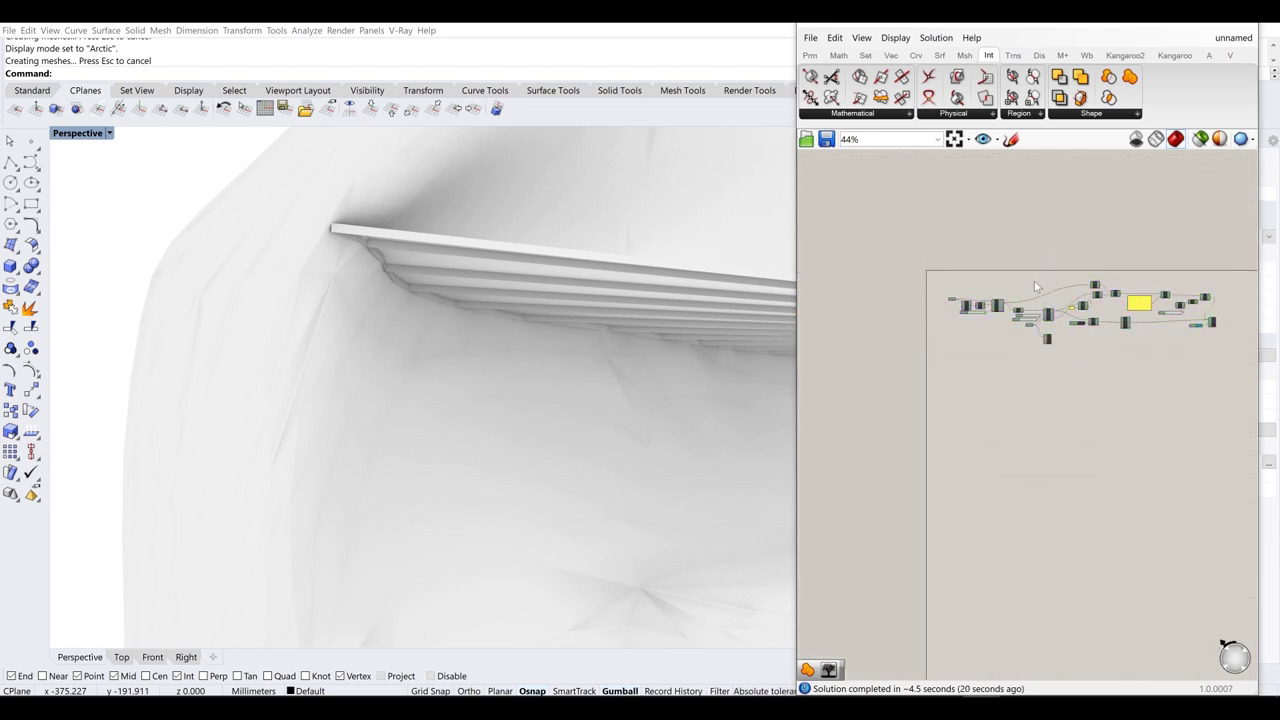
pyautogui.moveTo(1147, 291); pyautogui.dragTo(954, 240)
pyautogui.moveTo(1226, 394); pyautogui.dragTo(852, 232)
pyautogui.scroll(1, 965, 241)
pyautogui.middleClick(965, 240)
pyautogui.click(968, 200)
pyautogui.moveTo(1036, 288); pyautogui.dragTo(1028, 280)
pyautogui.click(940, 158)
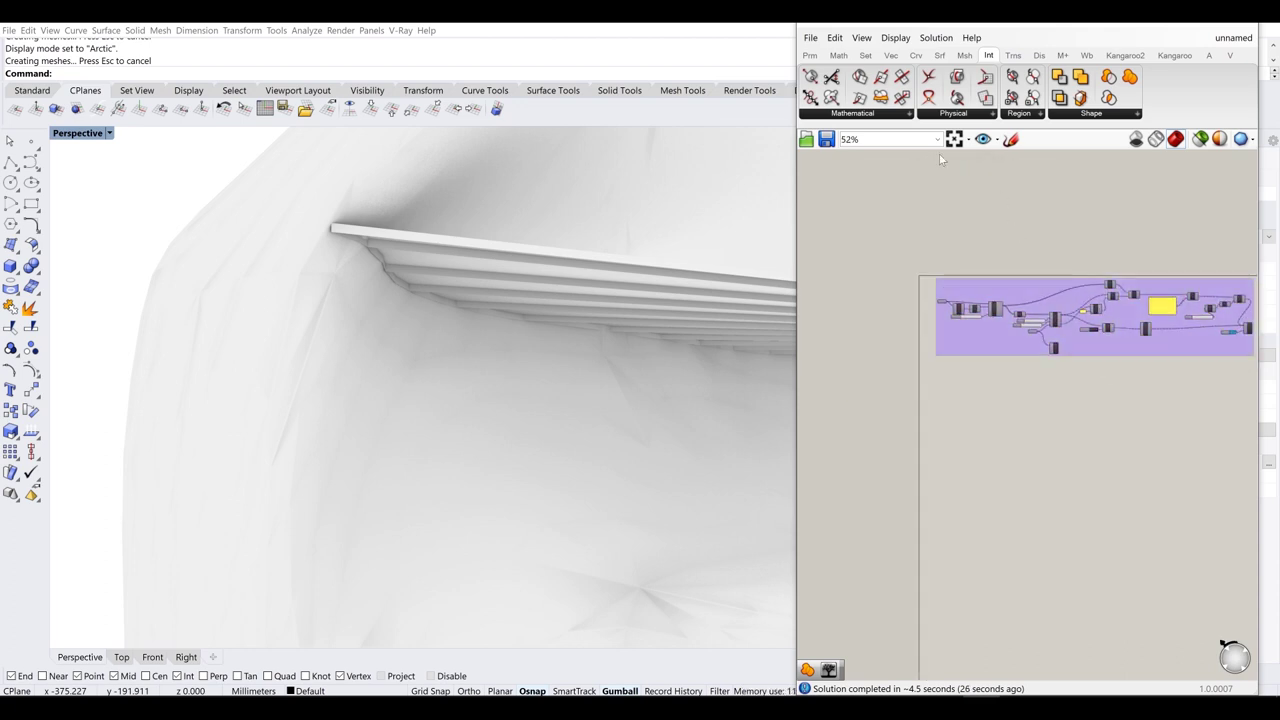
# - Set the Perspective viewport's display mode back to Shaded
pyautogui.moveTo(729, 320); pyautogui.dragTo(524, 328, button='right')
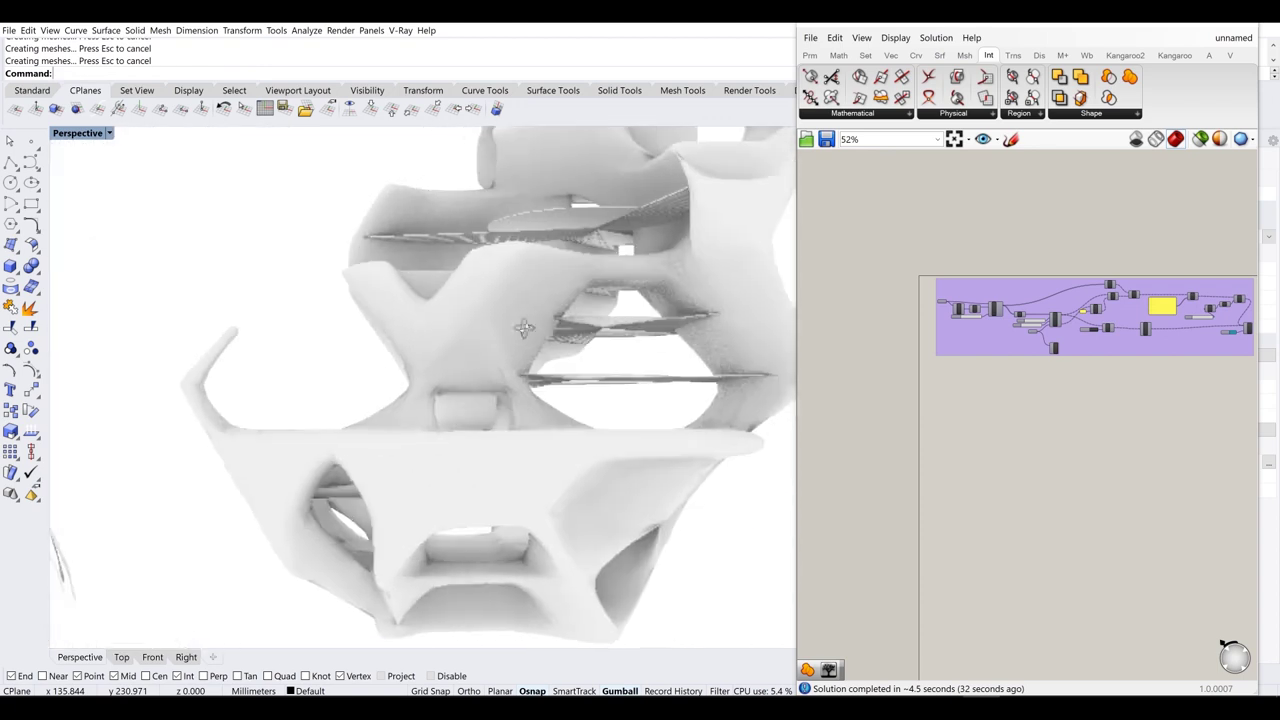
pyautogui.click(88, 134)
pyautogui.click(90, 175)
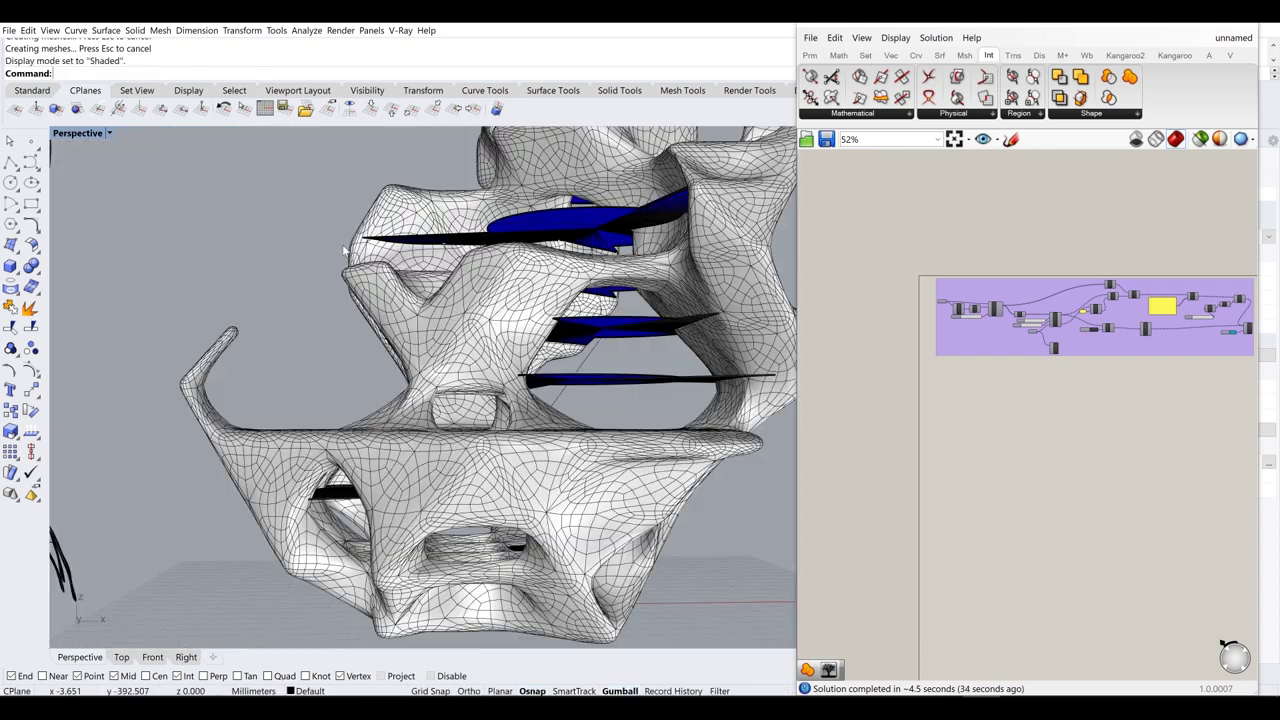
# - Select the dark lattice tower mesh with its section surfaces and hide them
pyautogui.scroll(-8, 343, 250)
pyautogui.moveTo(343, 250)
pyautogui.keyDown('shift'); pyautogui.mouseDown(button='right')
pyautogui.moveTo(450, 266)
pyautogui.moveTo(412, 267)
pyautogui.moveTo(468, 368)
pyautogui.moveTo(643, 404)
pyautogui.moveTo(378, 313)
pyautogui.mouseUp(button='right'); pyautogui.keyUp('shift')
pyautogui.scroll(-4, 412, 267)
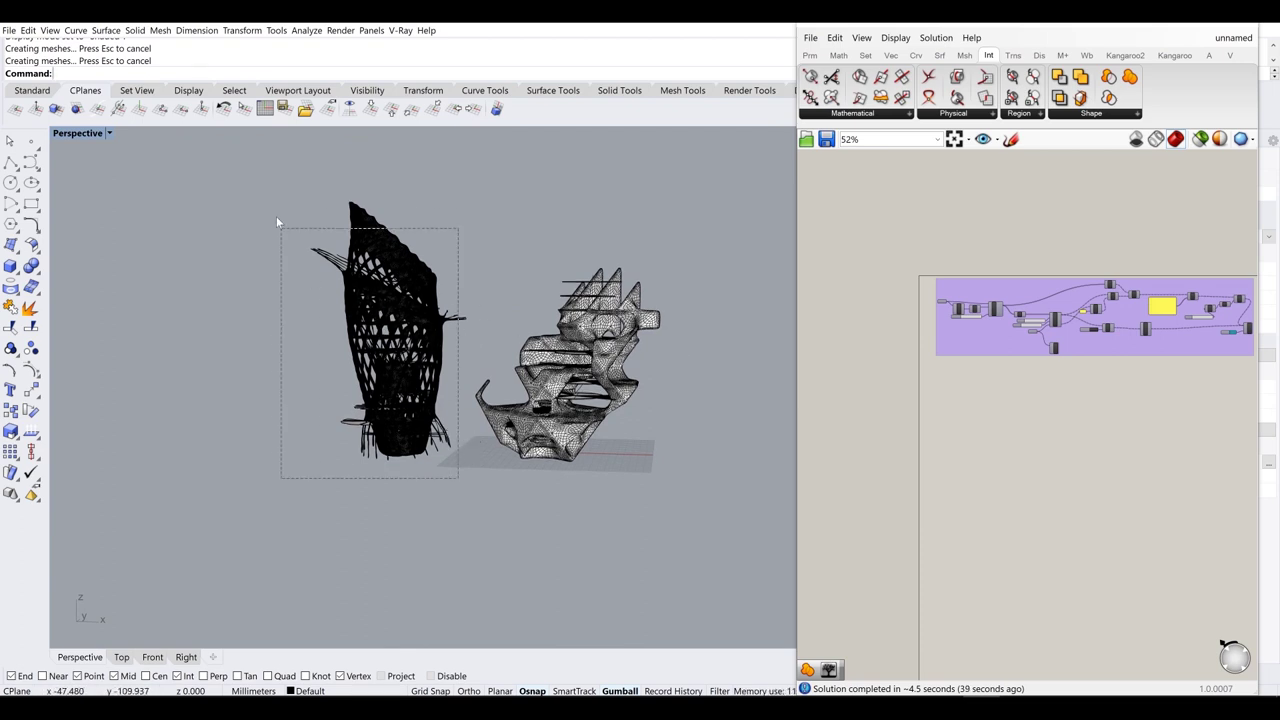
pyautogui.moveTo(277, 221); pyautogui.dragTo(278, 222)
pyautogui.scroll(8, 300, 290)
pyautogui.scroll(-10, 407, 293)
pyautogui.keyDown('shift'); pyautogui.moveTo(620, 381); pyautogui.dragTo(551, 350, button='right'); pyautogui.keyUp('shift')
pyautogui.scroll(10, 242, 328)
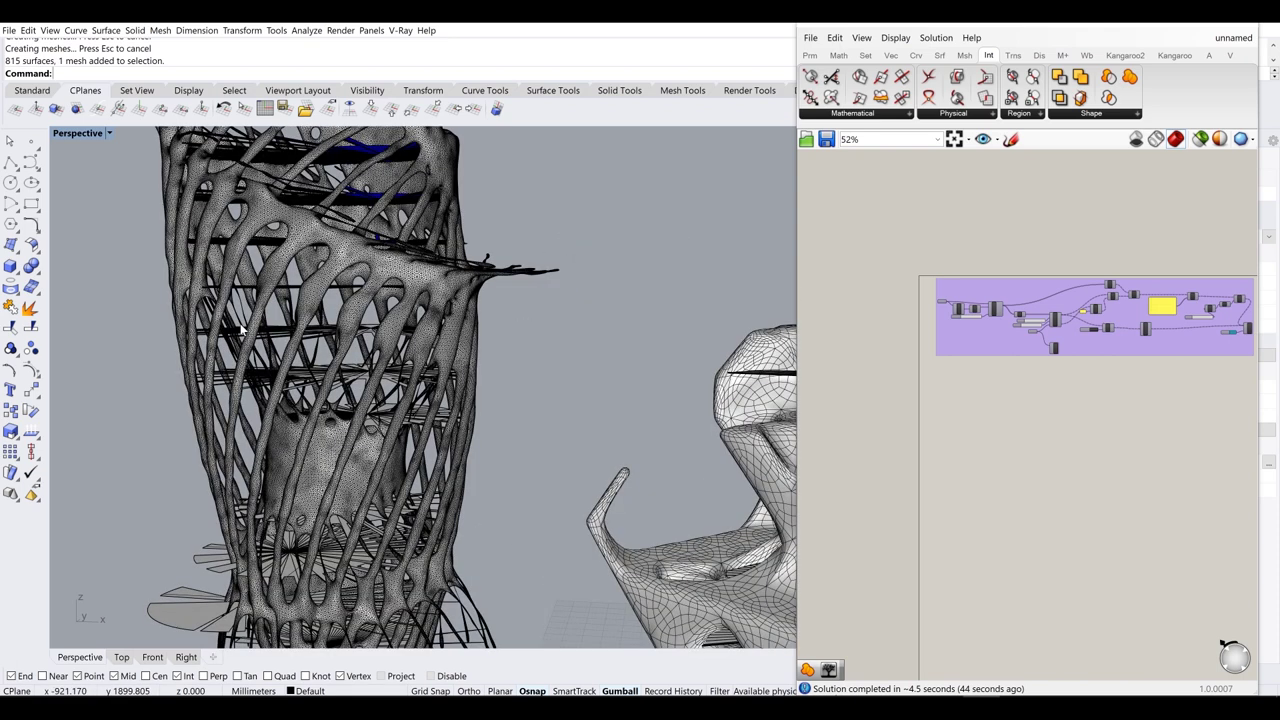
pyautogui.scroll(-6, 240, 330)
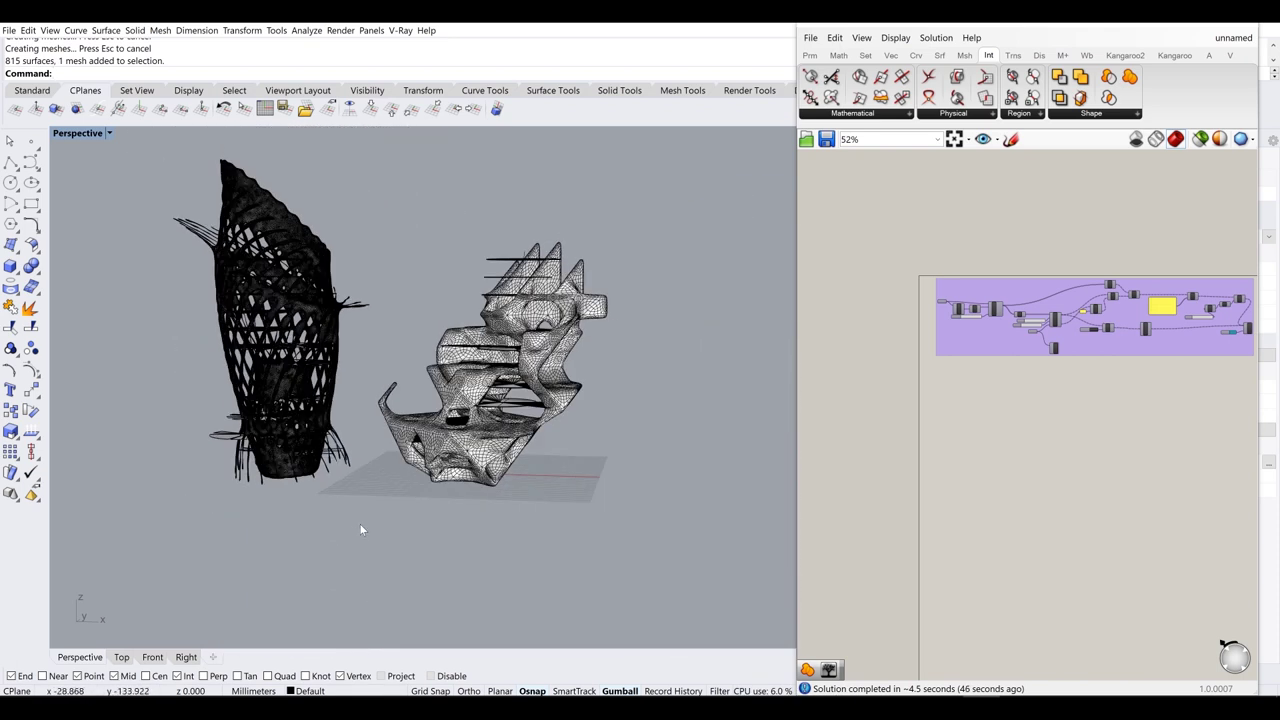
pyautogui.moveTo(119, 142); pyautogui.dragTo(117, 142)
pyautogui.write('Hie')
pyautogui.press('Return')
pyautogui.write('Hide')
pyautogui.press('Return')
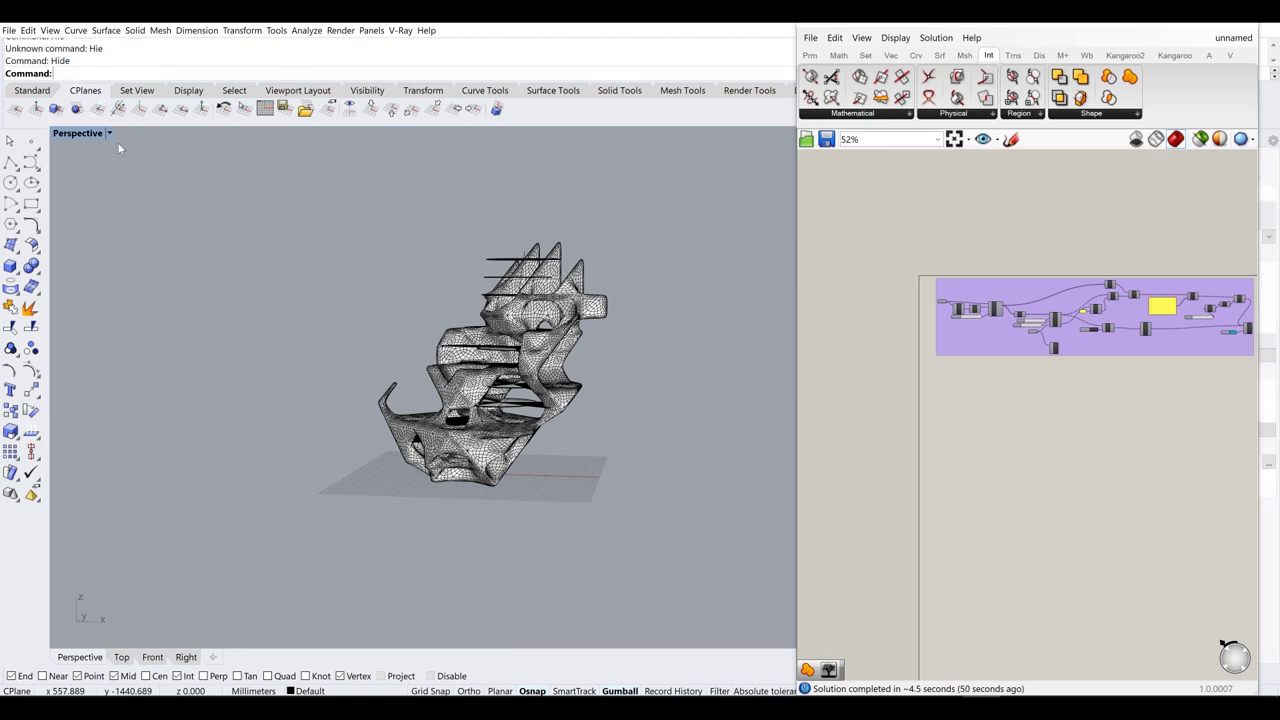
# - Add a Geometry parameter on the empty canvas below the grouped definition
pyautogui.moveTo(508, 418); pyautogui.dragTo(593, 393, button='right')
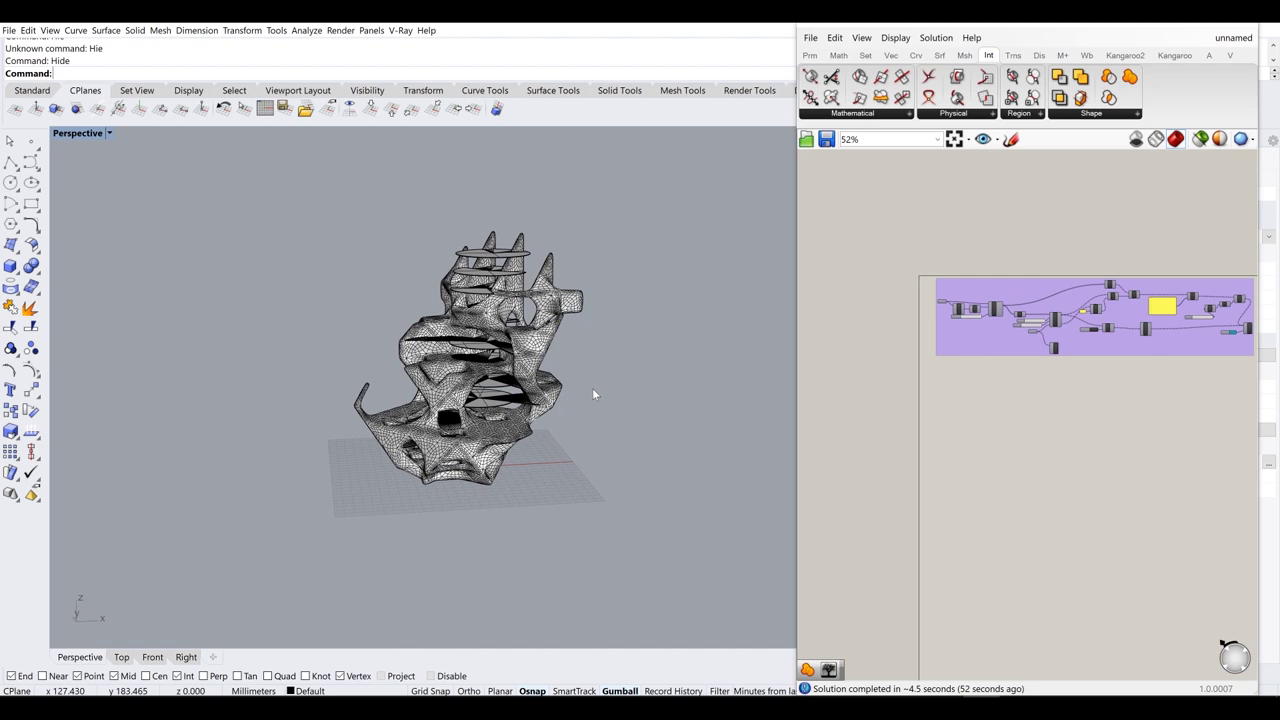
pyautogui.moveTo(995, 405); pyautogui.dragTo(972, 352, button='right')
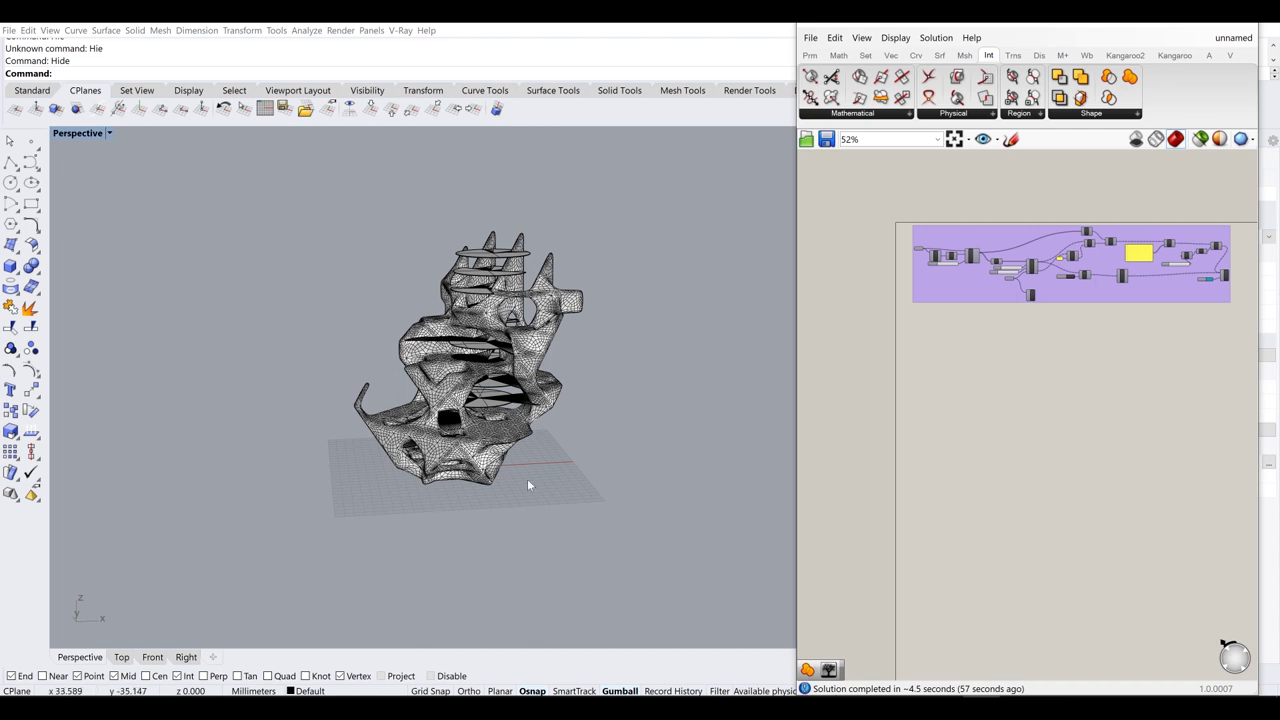
pyautogui.scroll(4, 927, 335)
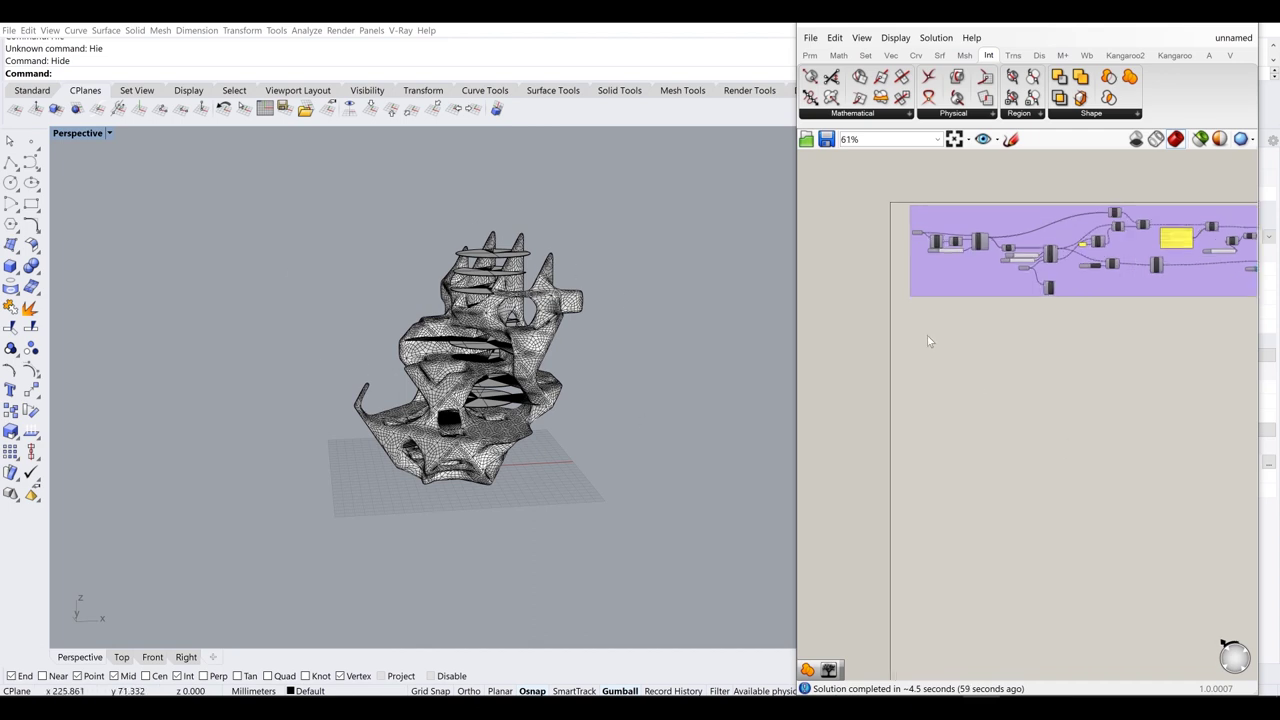
pyautogui.doubleClick(955, 388)
pyautogui.write('geom')
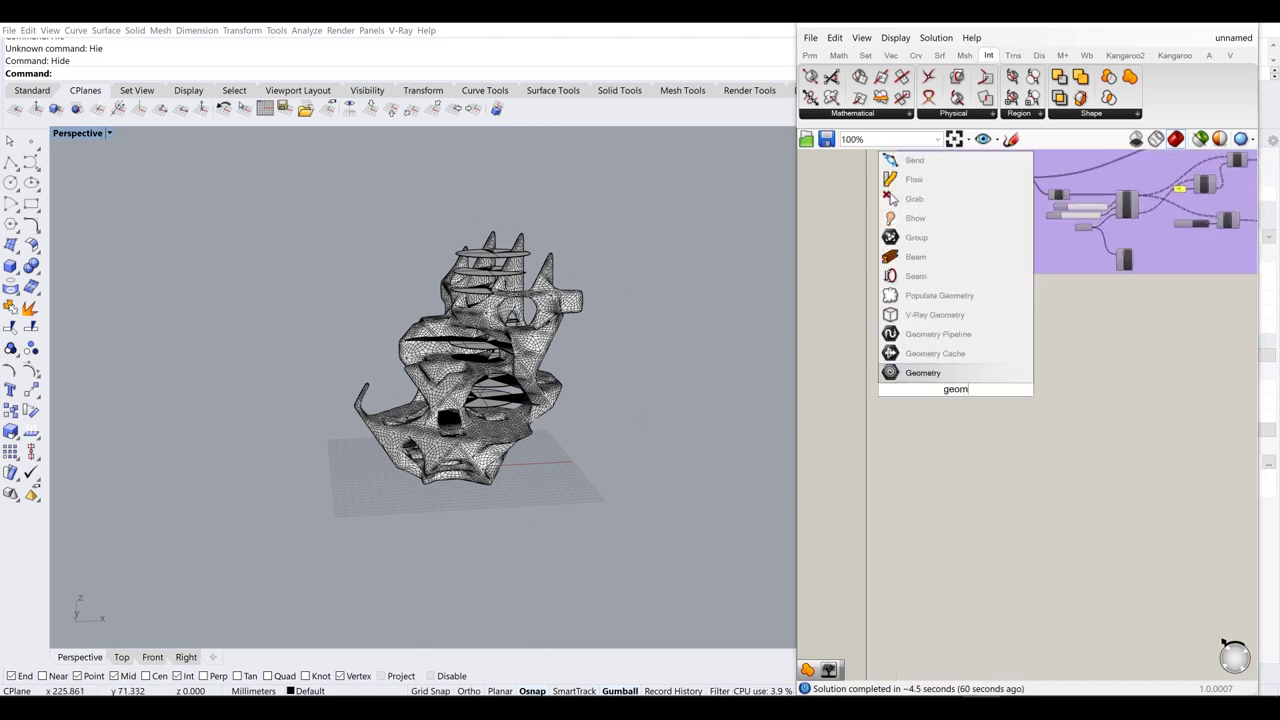
pyautogui.click(947, 373)
# - Reference the spiked mesh and all its baked slabs as multiple geometries in the Geometry parameter
pyautogui.scroll(4, 947, 373)
pyautogui.rightClick(982, 413)
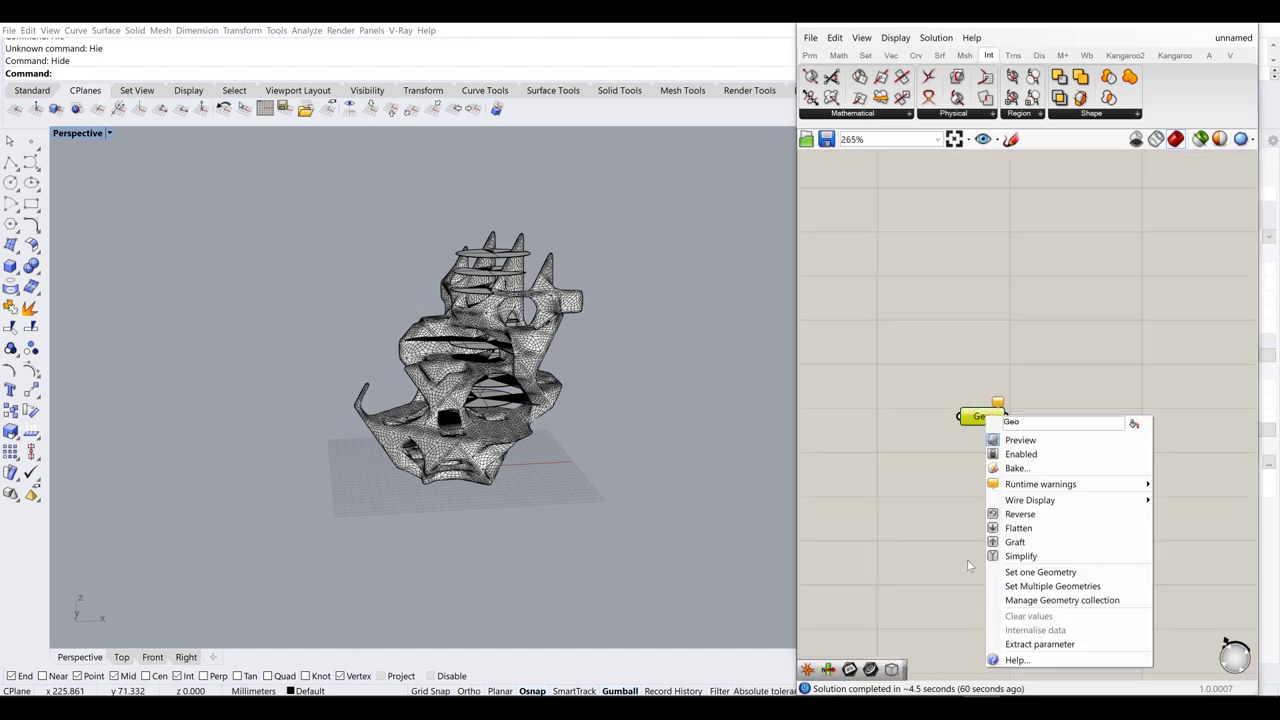
pyautogui.click(1060, 587)
pyautogui.moveTo(745, 535); pyautogui.dragTo(282, 213)
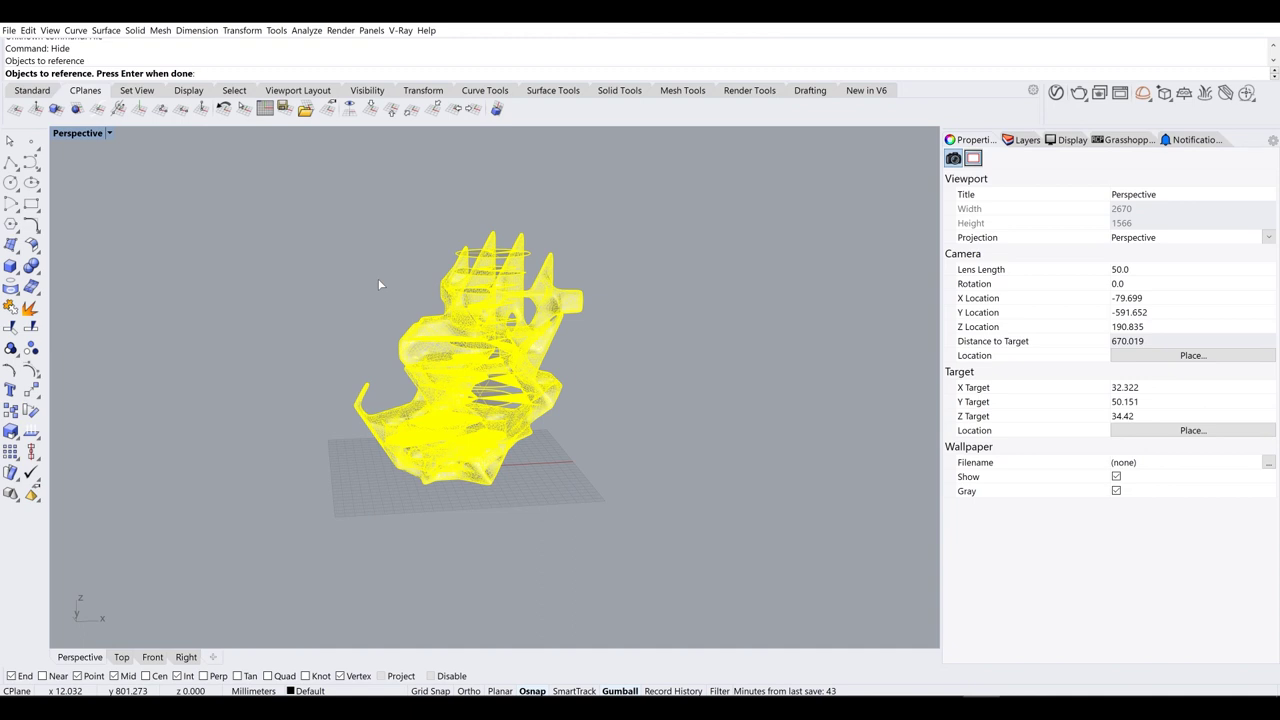
pyautogui.press('Return')
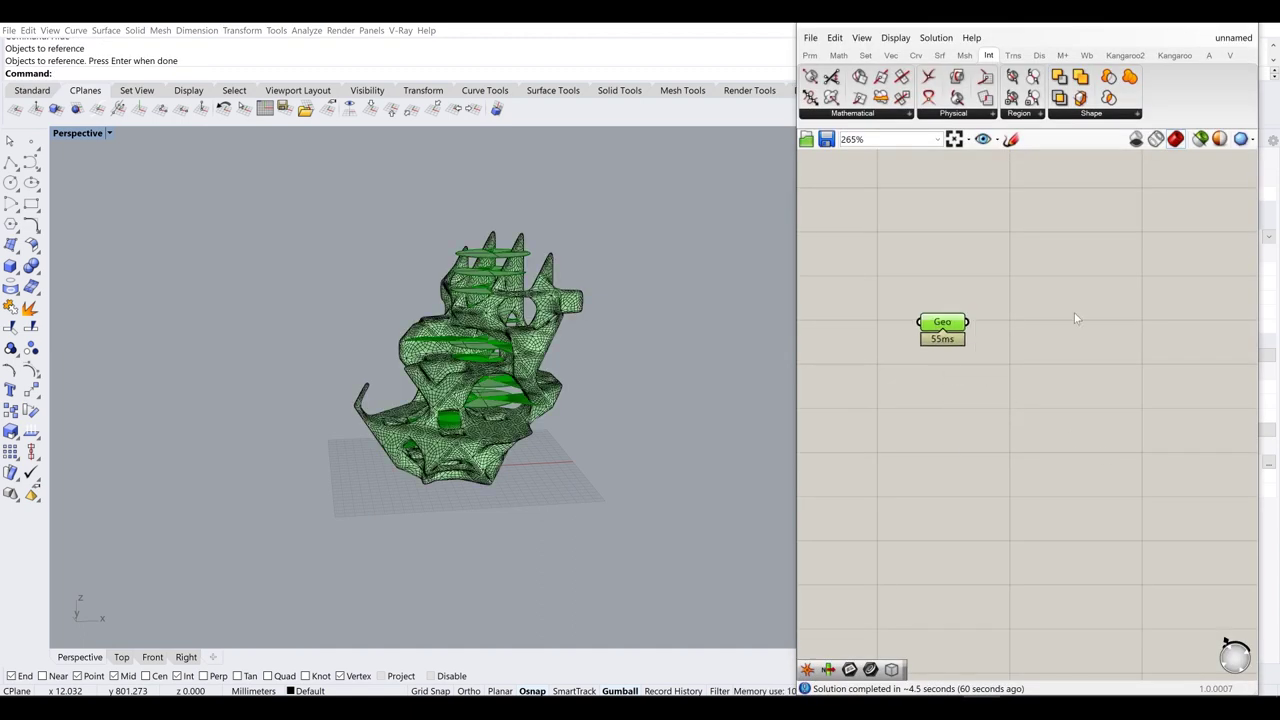
# - Add a Bounding Box component and connect the Geometry parameter to its content input
pyautogui.doubleClick(1060, 397)
pyautogui.write('boun')
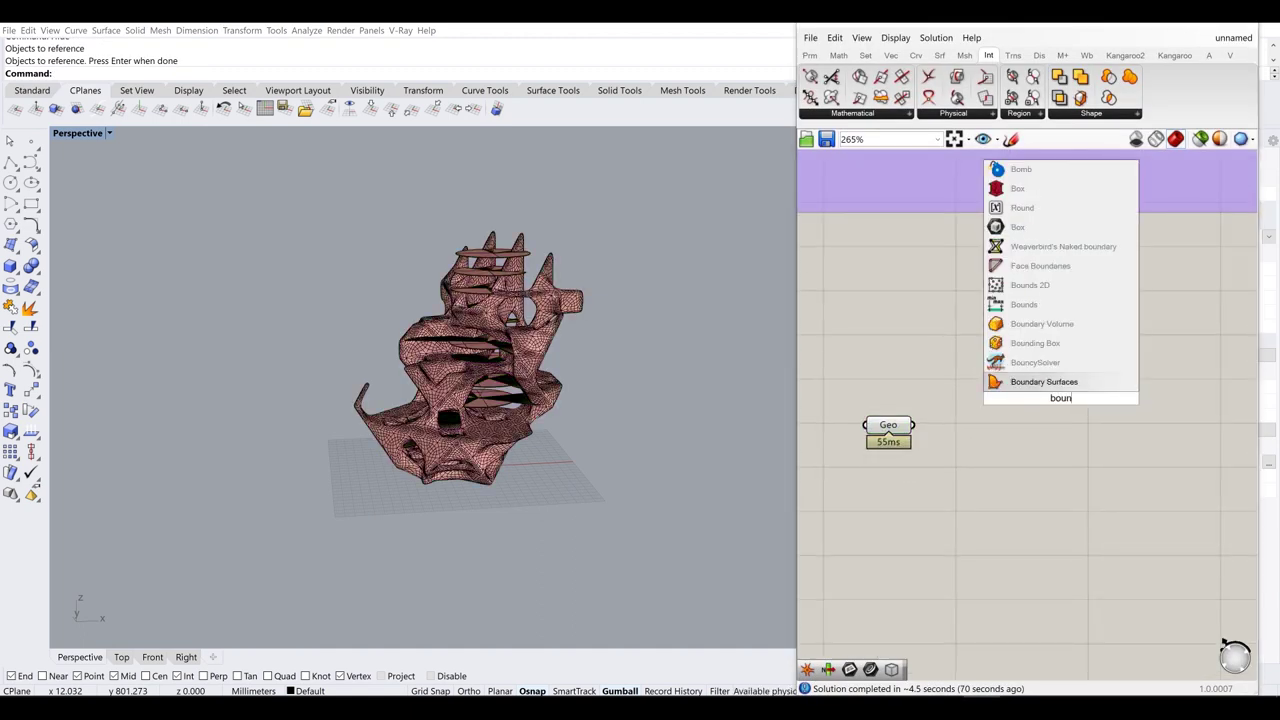
pyautogui.click(1035, 343)
pyautogui.moveTo(987, 408); pyautogui.dragTo(993, 356)
pyautogui.click(1093, 404)
pyautogui.moveTo(1011, 387); pyautogui.dragTo(945, 390, button='right')
pyautogui.scroll(1, 943, 389)
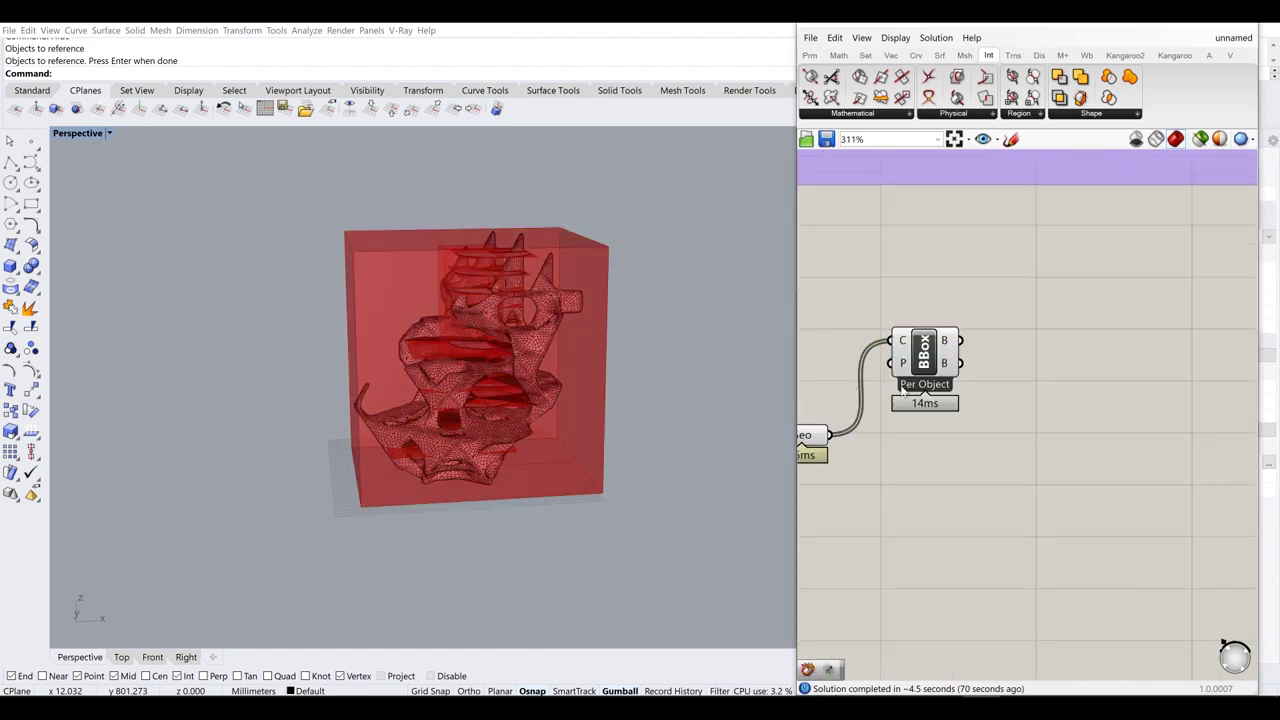
# - Switch the Bounding Box component to Union Box mode and reposition it beside the Geometry parameter
pyautogui.click(922, 356)
pyautogui.click(968, 453)
pyautogui.rightClick(935, 352)
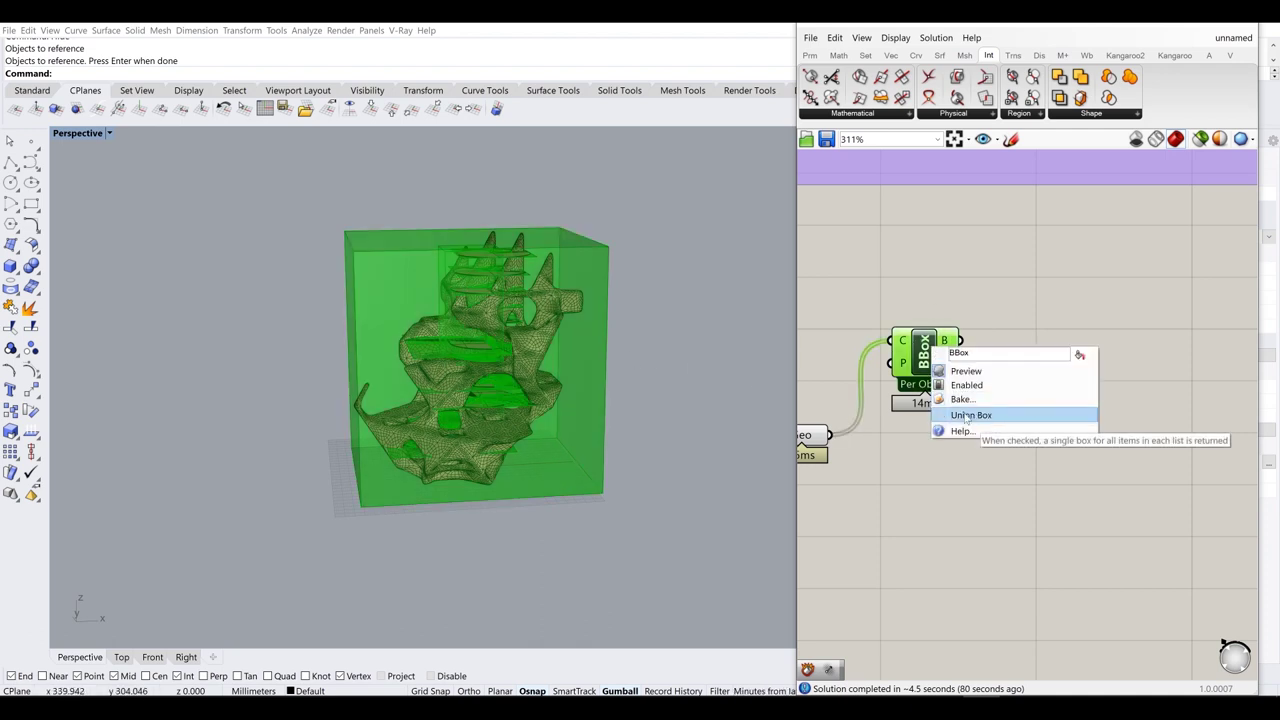
pyautogui.click(921, 313)
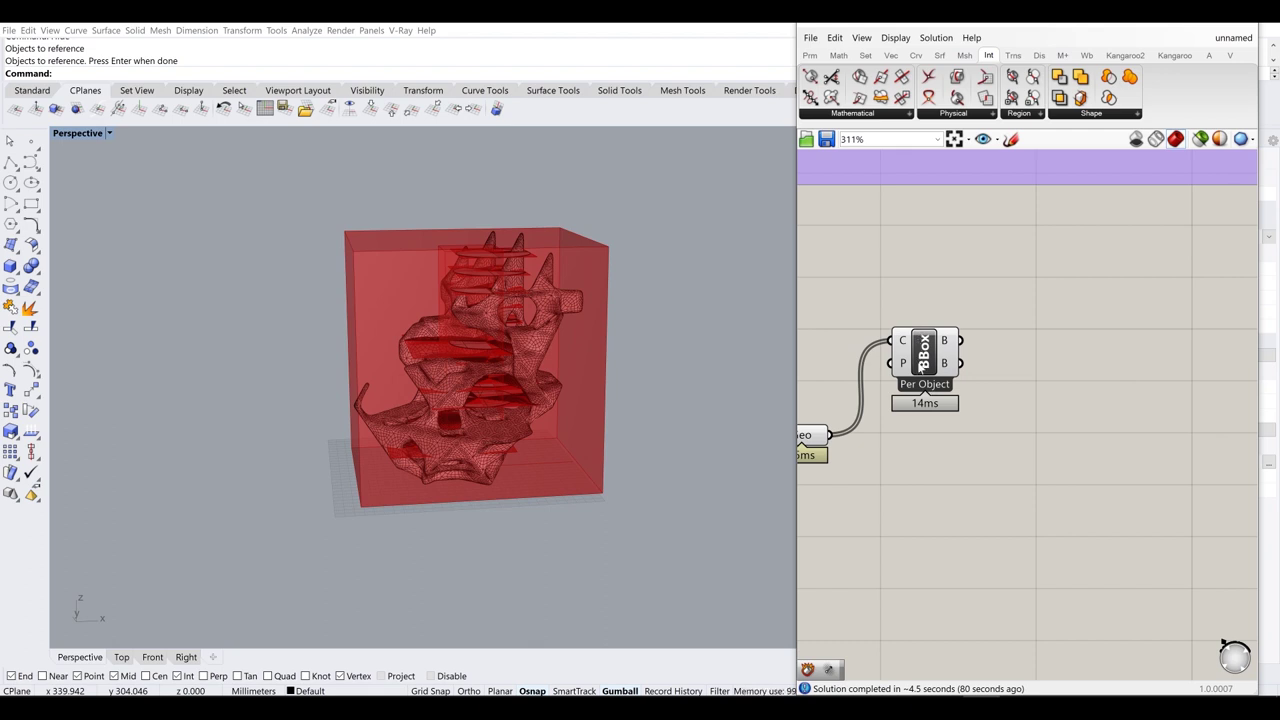
pyautogui.rightClick(922, 346)
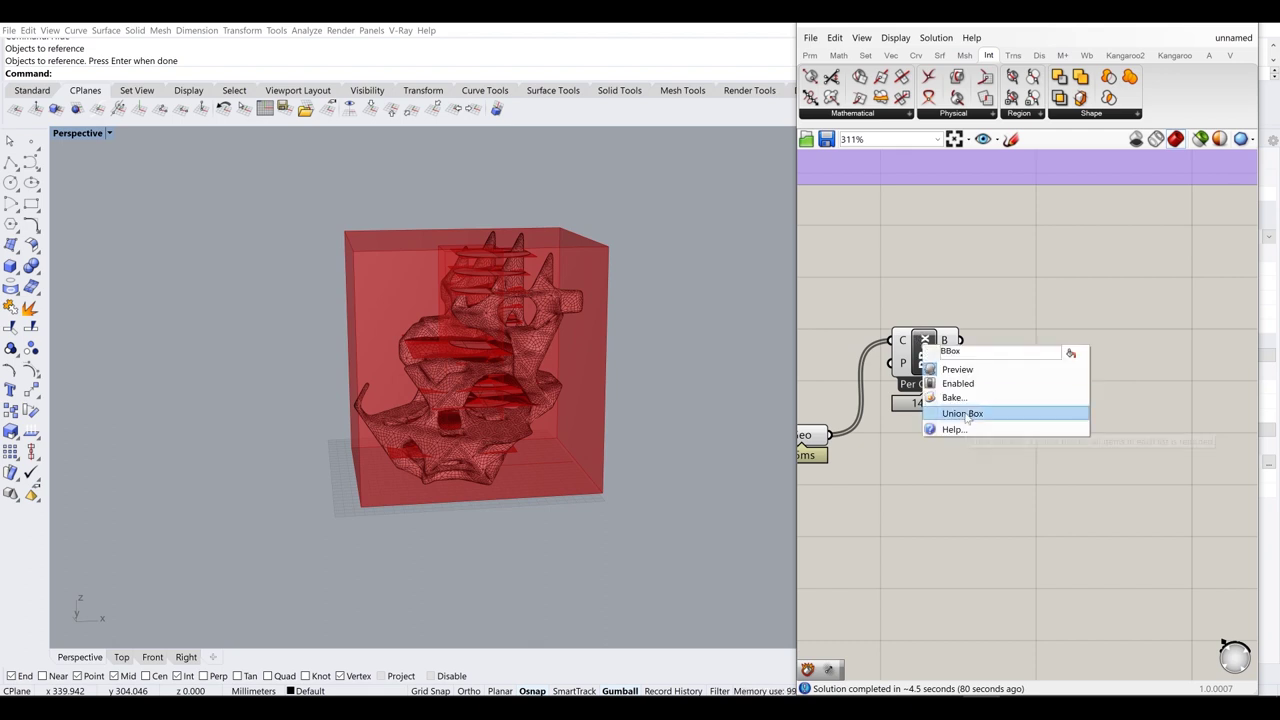
pyautogui.click(975, 415)
pyautogui.moveTo(925, 365); pyautogui.dragTo(936, 425)
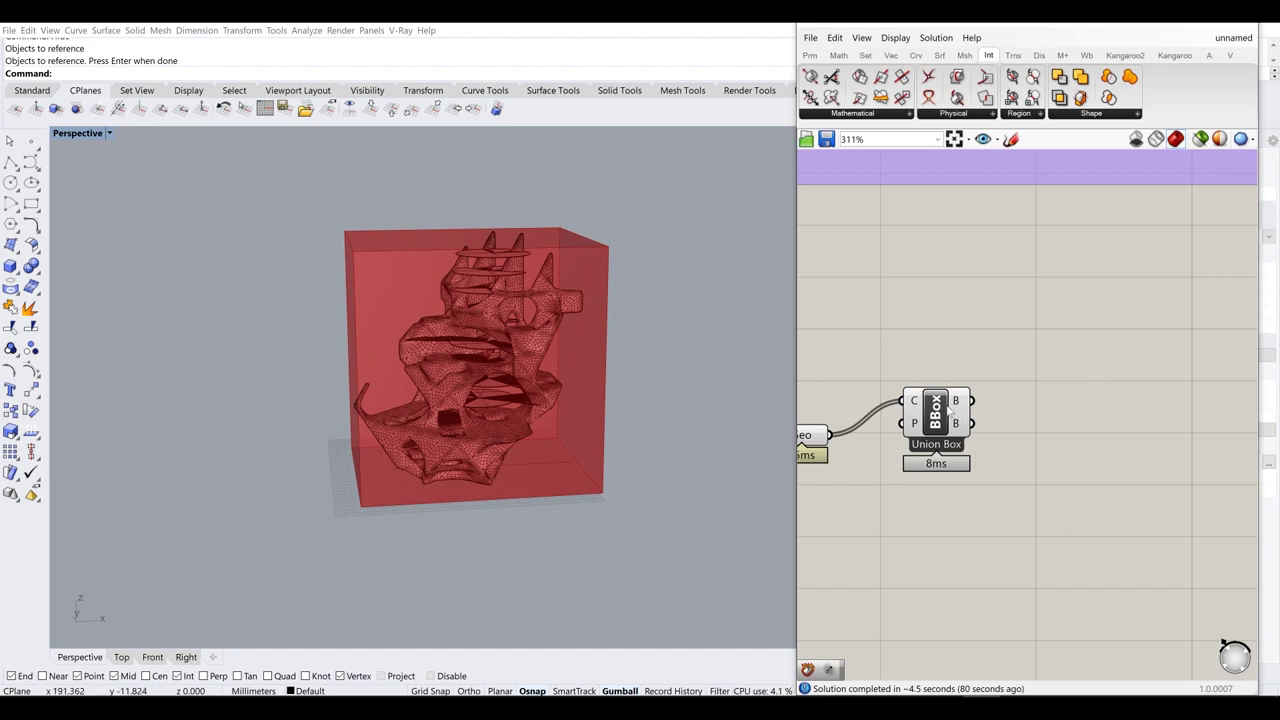
pyautogui.moveTo(948, 398); pyautogui.dragTo(942, 347)
# - Add a Volume component and connect the Bounding Box's second box output to its geometry input
pyautogui.doubleClick(1076, 405)
pyautogui.write('vo')
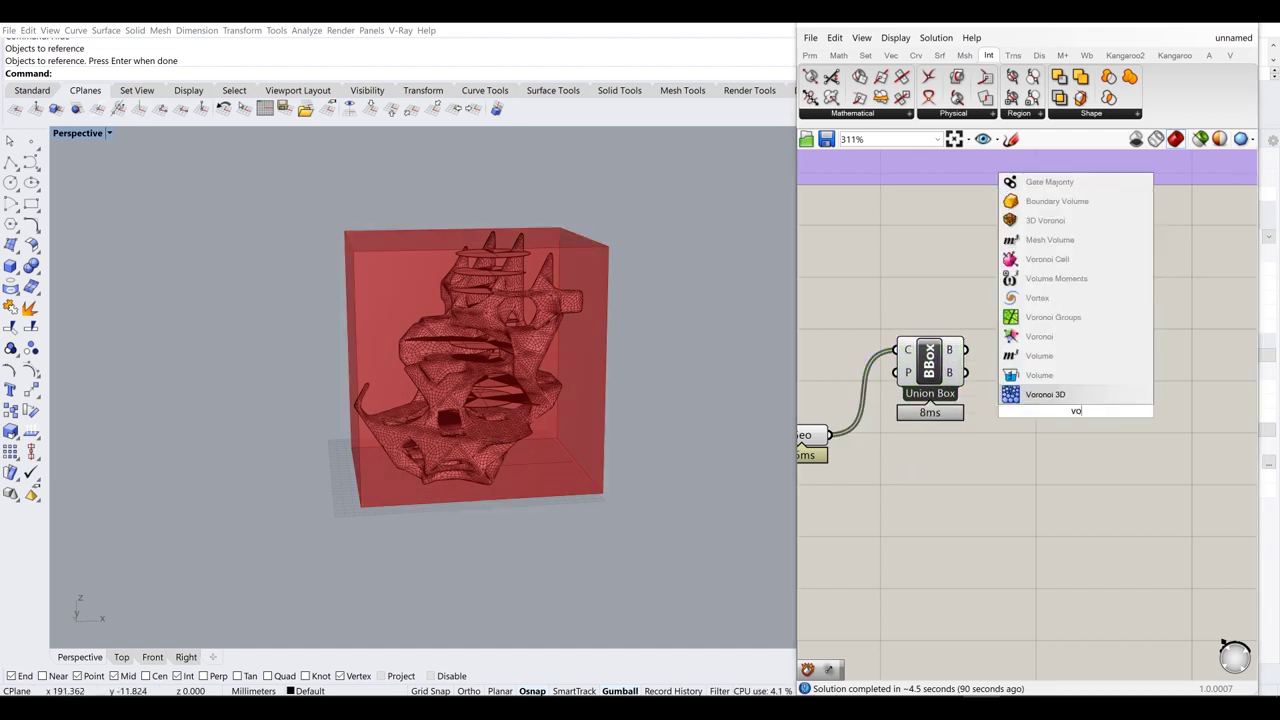
pyautogui.click(1039, 375)
pyautogui.moveTo(965, 372); pyautogui.dragTo(1030, 390)
pyautogui.moveTo(1055, 384)
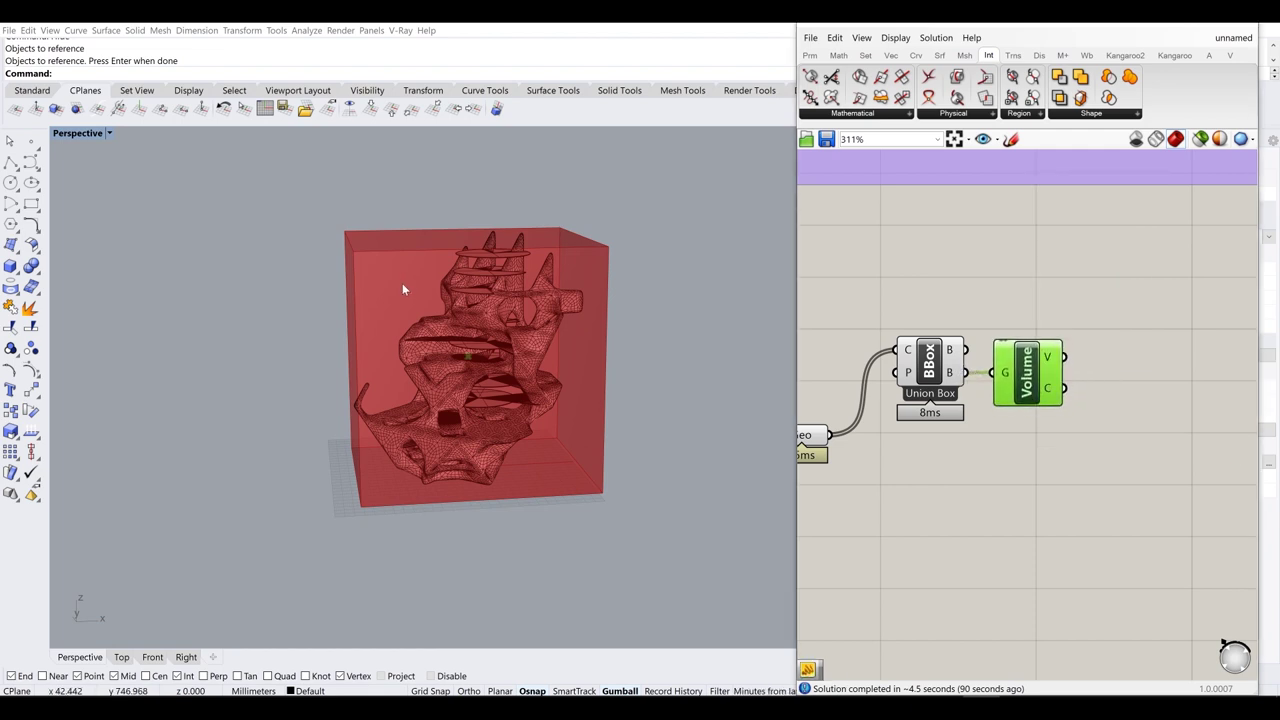
pyautogui.moveTo(531, 482); pyautogui.dragTo(360, 350, button='right')
# - Add a Rotate 3D component and connect the Geometry parameter to its geometry input
pyautogui.doubleClick(1097, 512)
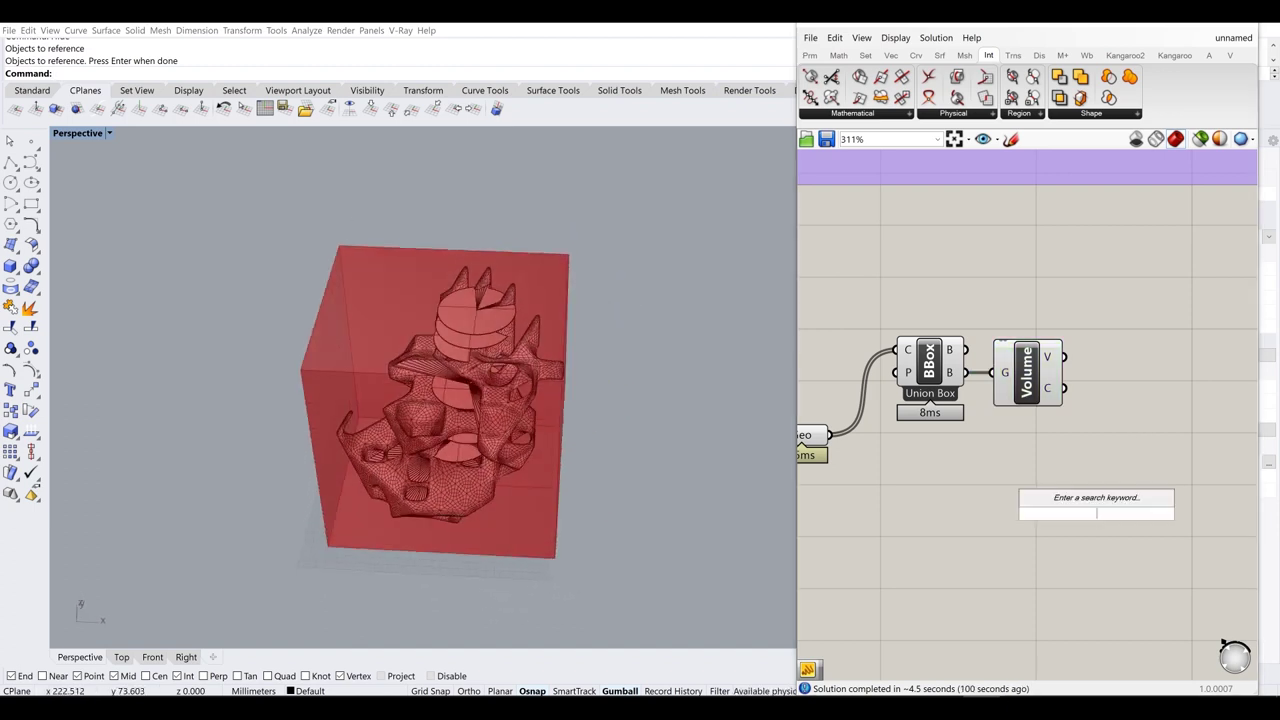
pyautogui.write('rot')
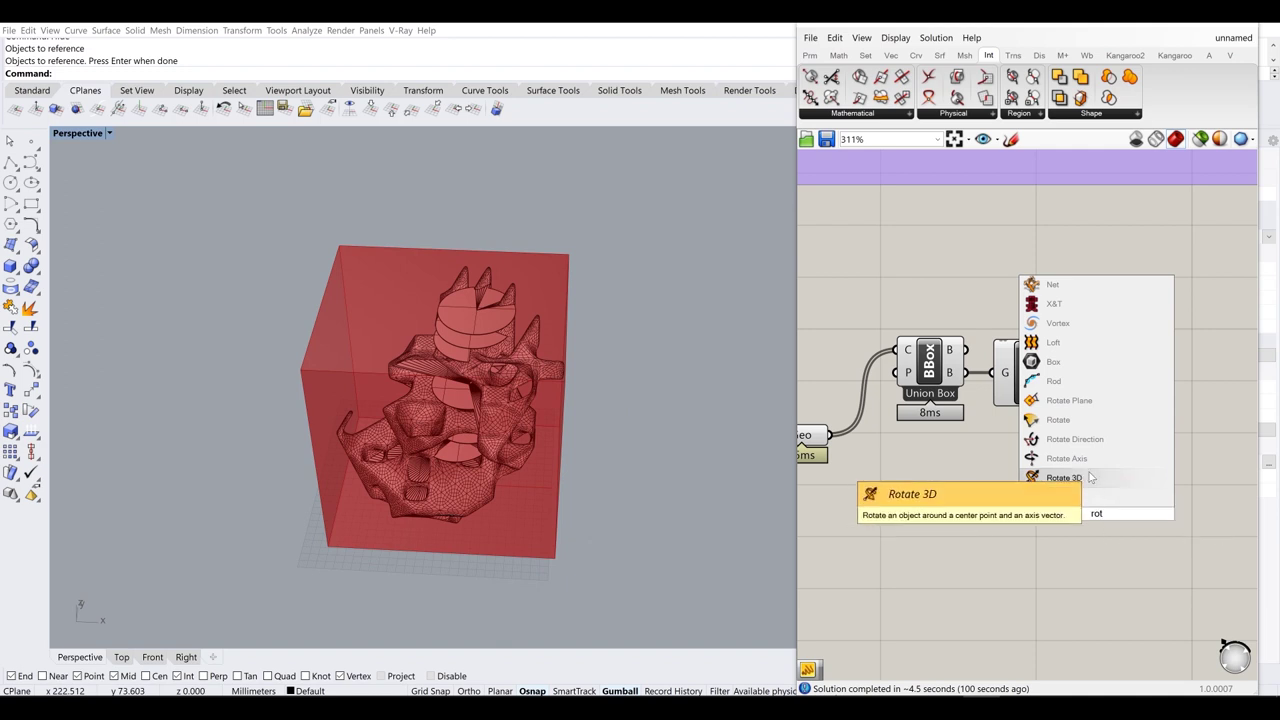
pyautogui.click(1064, 478)
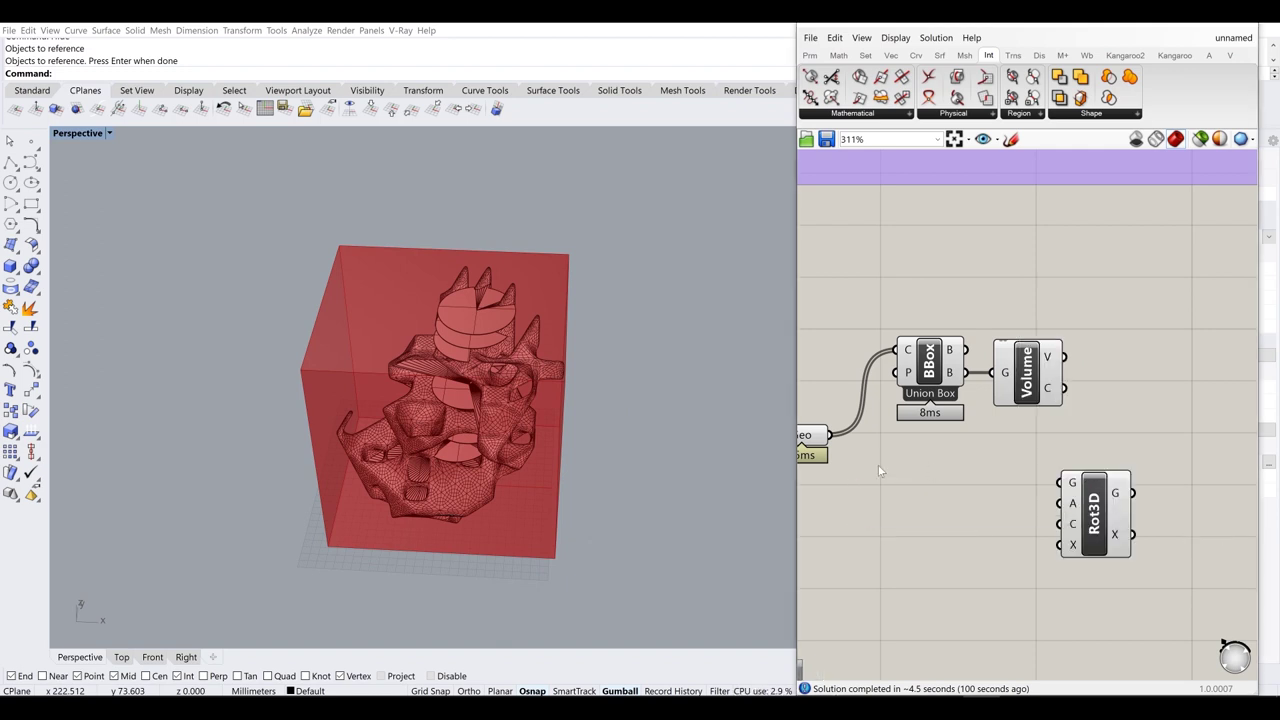
pyautogui.moveTo(830, 452); pyautogui.dragTo(867, 420, button='right')
pyautogui.click(850, 420)
pyautogui.moveTo(870, 414); pyautogui.dragTo(1201, 445)
pyautogui.moveTo(1178, 449); pyautogui.dragTo(1010, 445, button='right')
pyautogui.moveTo(1010, 445); pyautogui.dragTo(1038, 435)
pyautogui.click(925, 430)
# - Connect the Volume component's centroid output to the center input of Rotate 3D
pyautogui.moveTo(863, 398); pyautogui.dragTo(942, 357, button='right')
pyautogui.moveTo(996, 327)
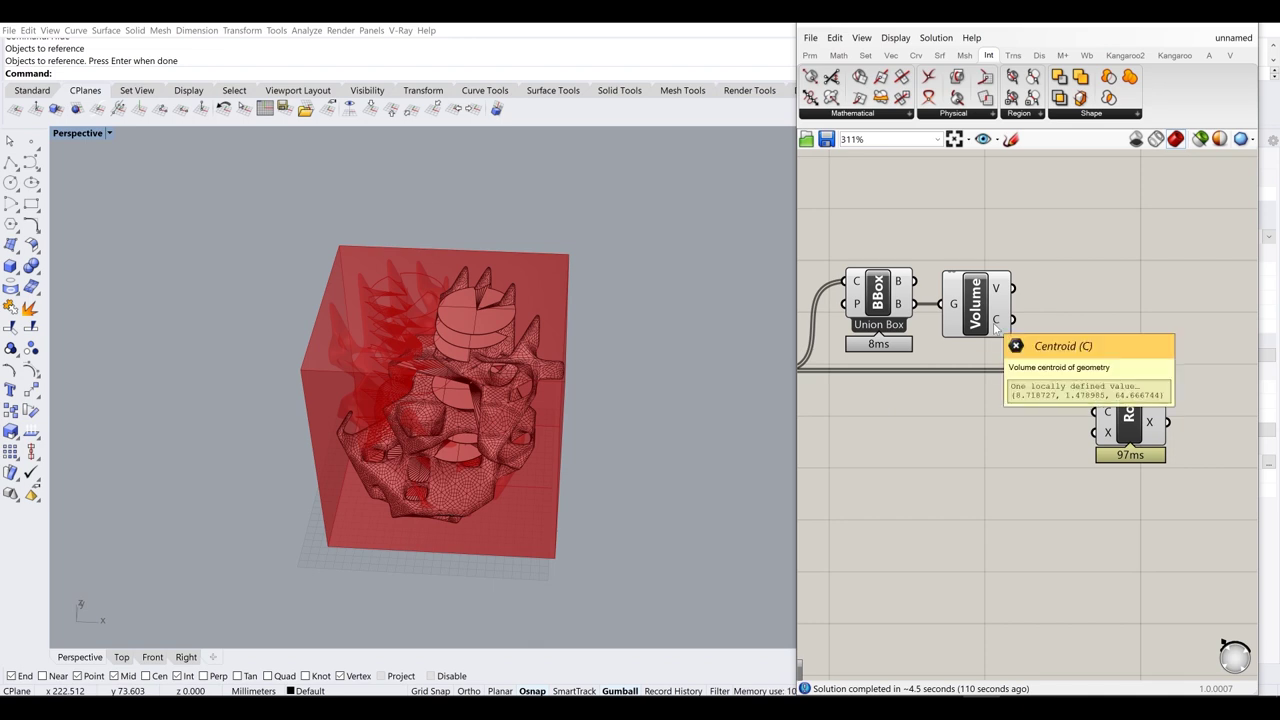
pyautogui.moveTo(1010, 320); pyautogui.dragTo(1094, 411)
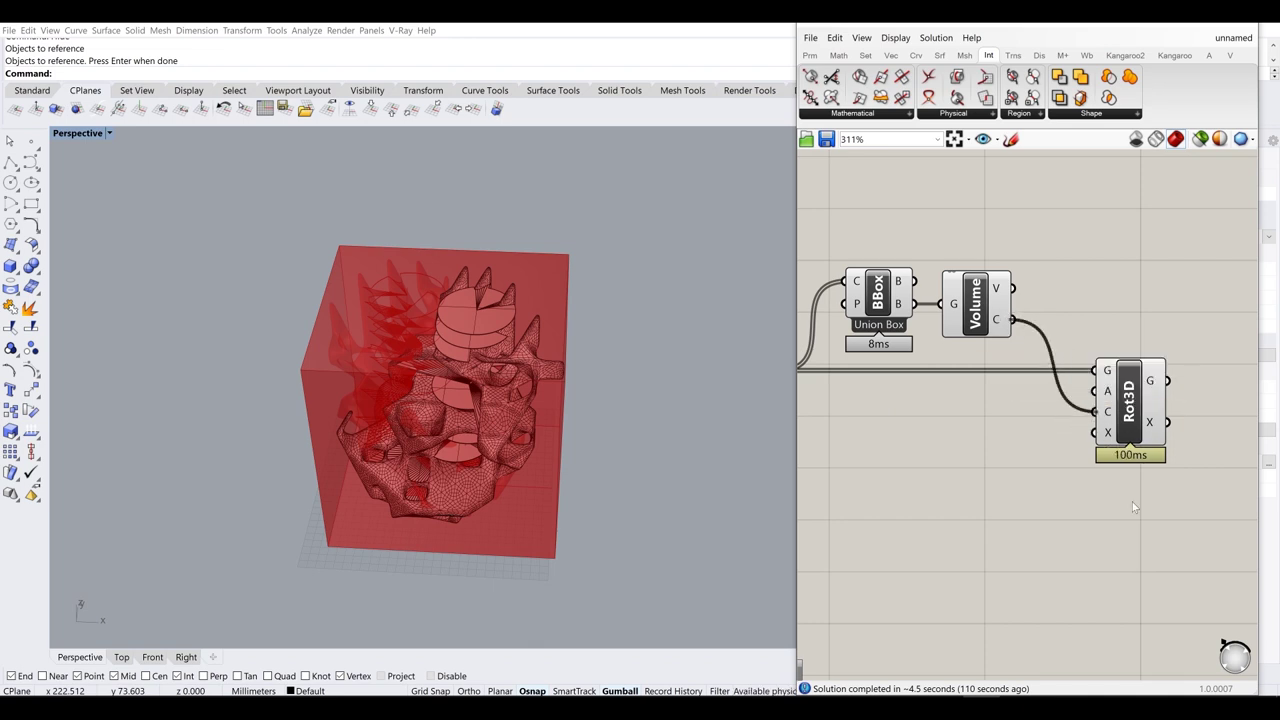
# - Turn off the preview of the Geometry, Bounding Box and Volume components
pyautogui.scroll(-4, 980, 434)
pyautogui.moveTo(1151, 478); pyautogui.dragTo(908, 313)
pyautogui.middleClick(925, 315)
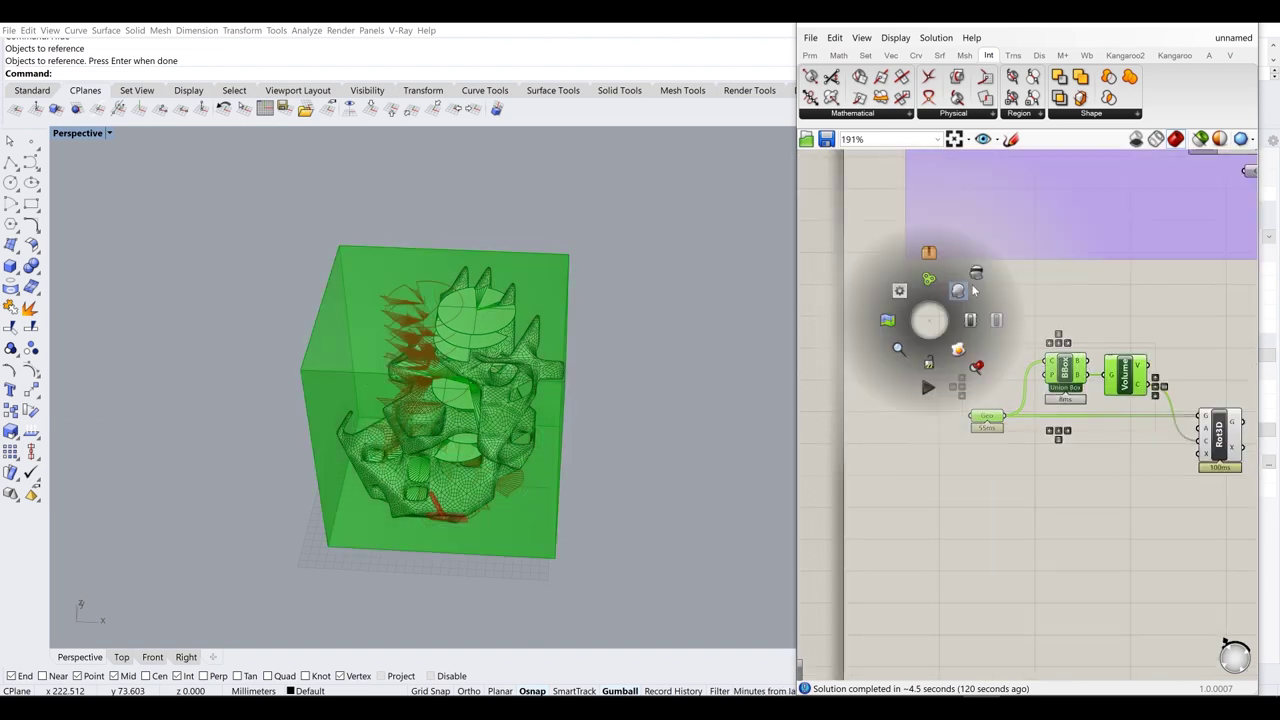
pyautogui.click(889, 367)
# - Hide the spiked mesh and its baked slabs in Rhino, leaving the Rotate 3D preview
pyautogui.moveTo(634, 546); pyautogui.dragTo(282, 218)
pyautogui.write('hide')
pyautogui.press('Return')
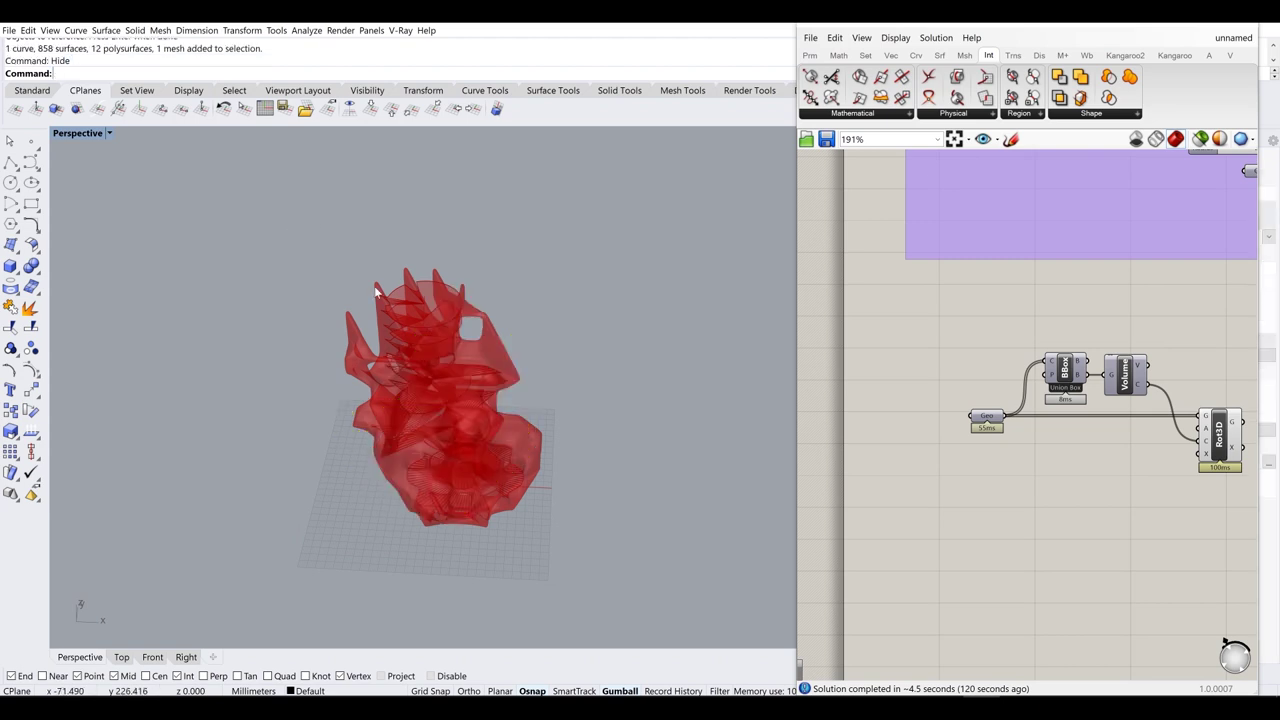
pyautogui.moveTo(376, 290); pyautogui.dragTo(388, 218, button='right')
# - Set the angle input of Rotate 3D to degrees
pyautogui.moveTo(1115, 453); pyautogui.dragTo(947, 431, button='right')
pyautogui.scroll(4, 1038, 410)
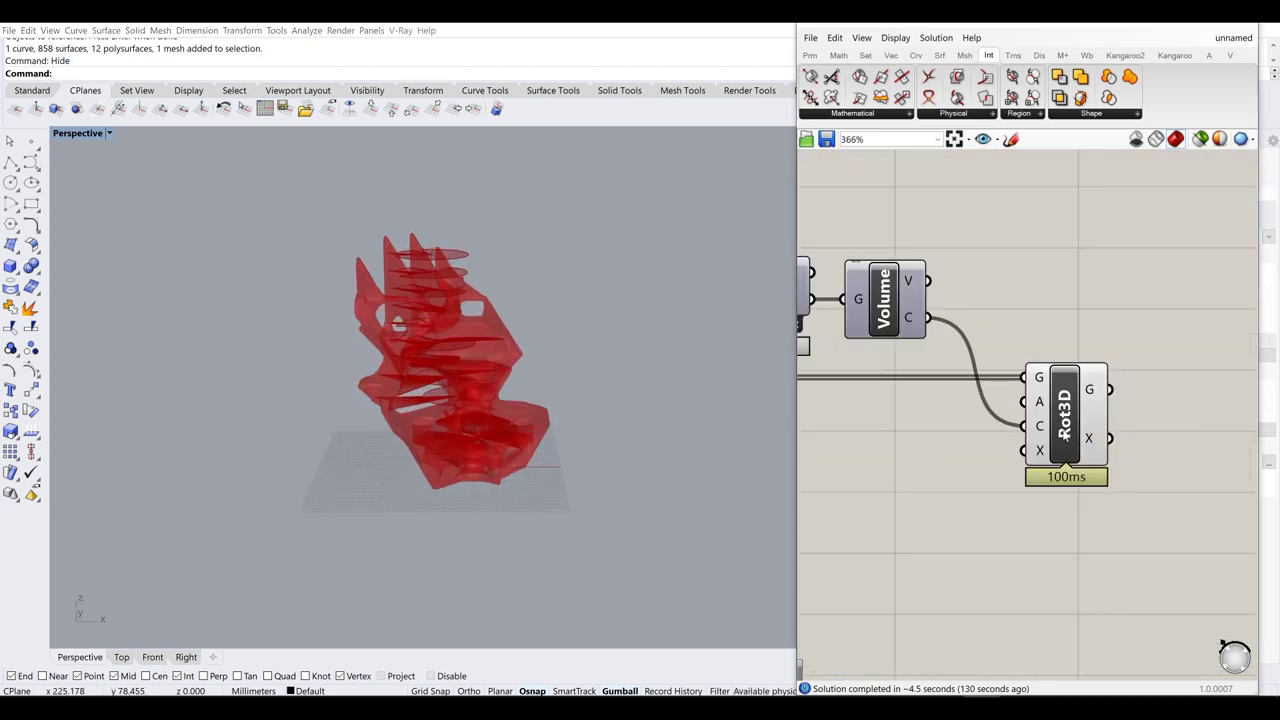
pyautogui.moveTo(1042, 411)
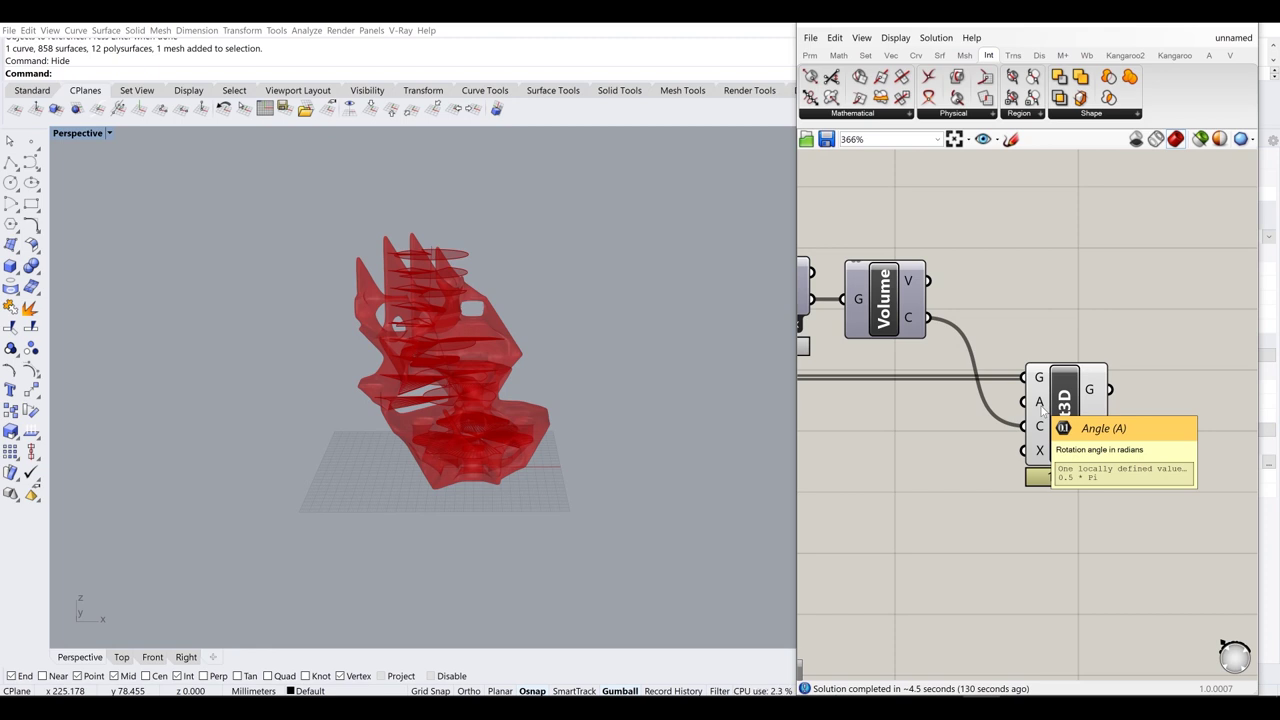
pyautogui.rightClick(1042, 411)
pyautogui.click(1089, 516)
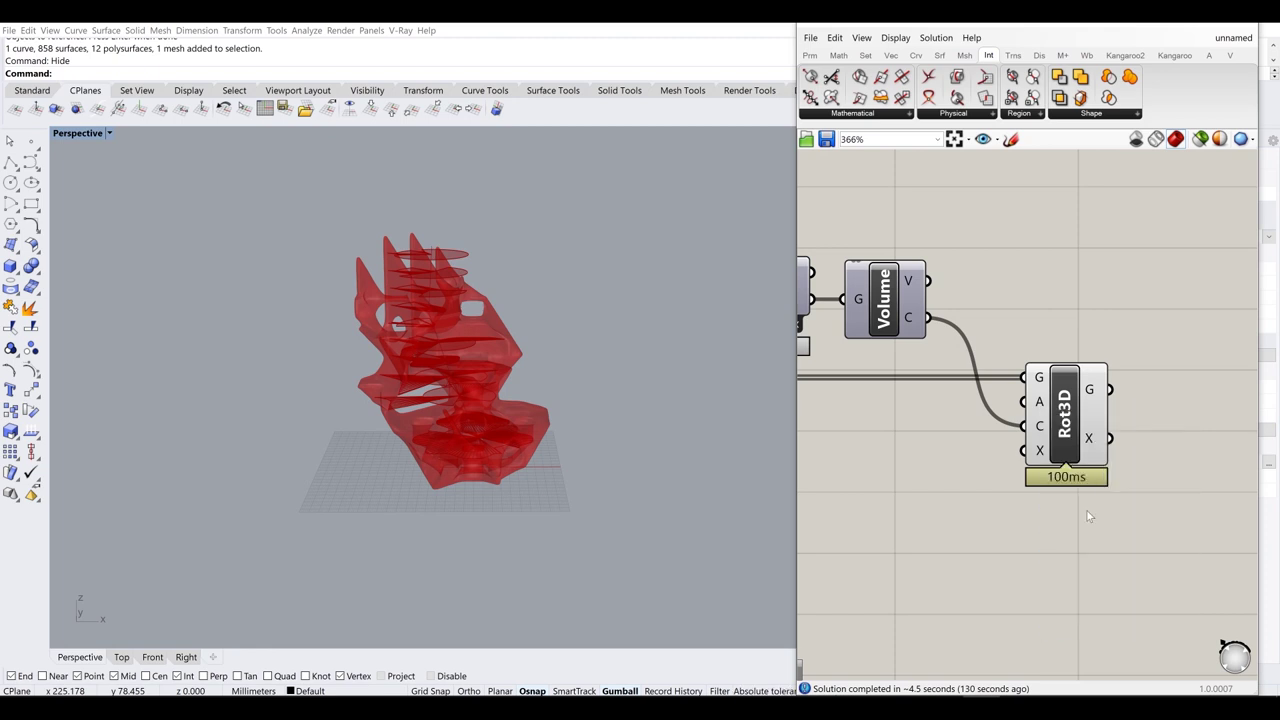
pyautogui.moveTo(1030, 414); pyautogui.dragTo(1156, 386, button='right')
# - Add a number slider ranging from 0.00 to 360.00 on the empty canvas below the Bounding Box
pyautogui.doubleClick(960, 458)
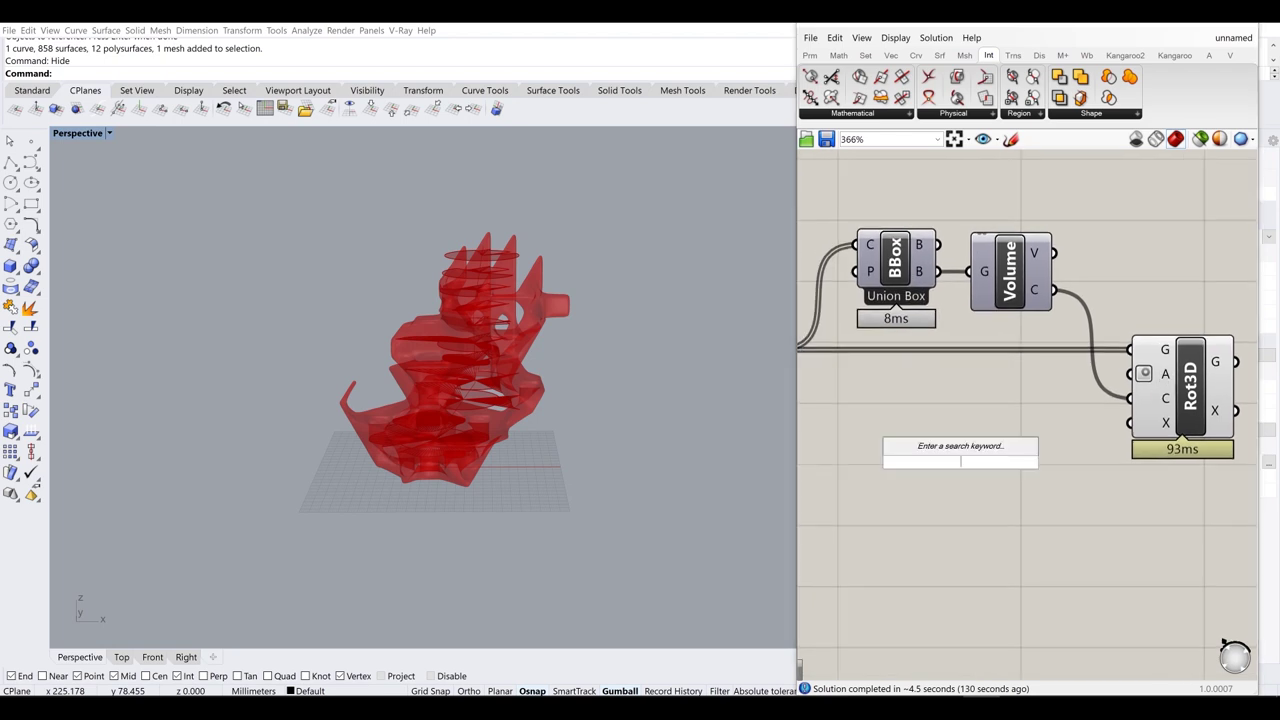
pyautogui.write('0')
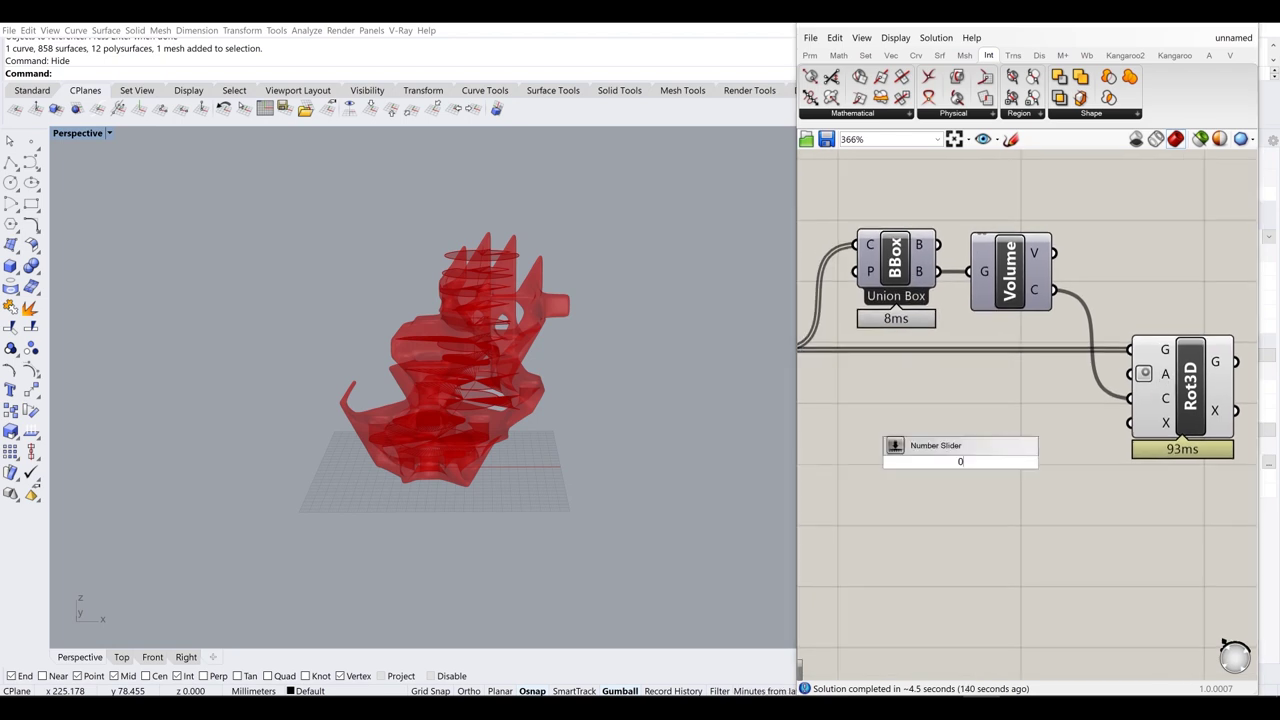
pyautogui.write('..3')
pyautogui.write('00')
pyautogui.press('Return')
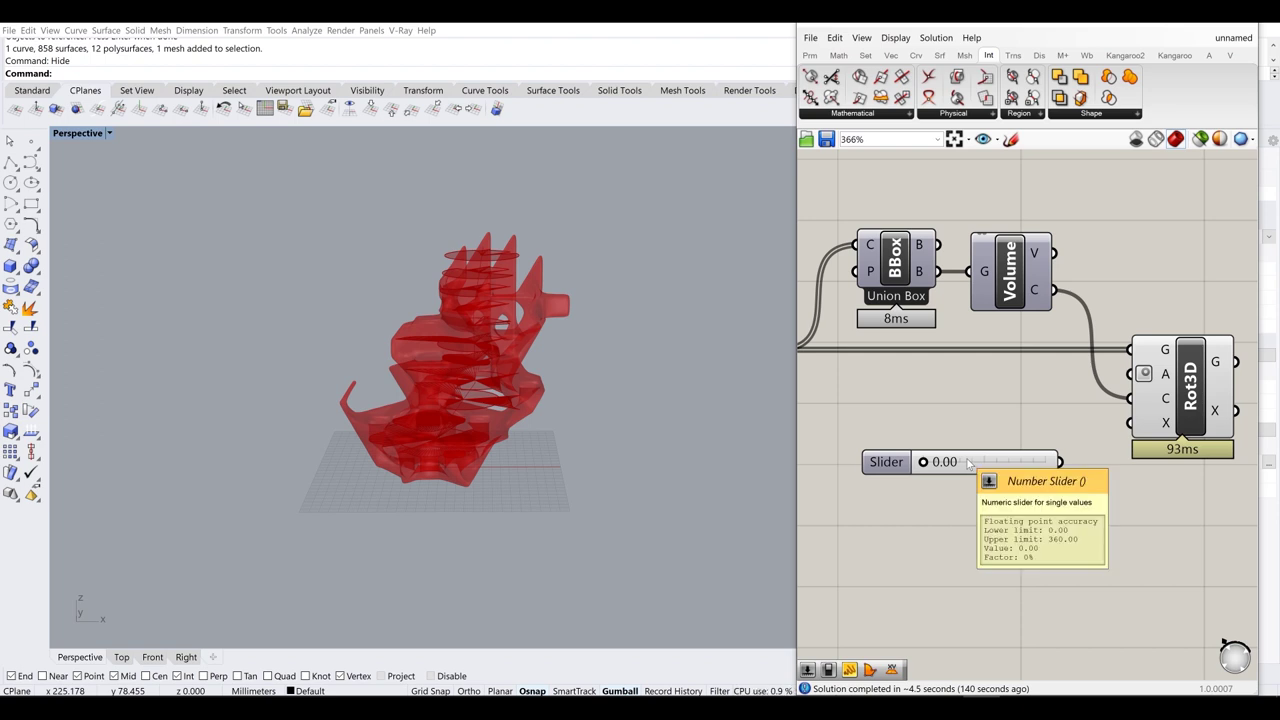
# - Connect the number slider to the angle input of Rotate 3D and align the two components
pyautogui.moveTo(925, 463)
pyautogui.mouseDown()
pyautogui.moveTo(963, 466)
pyautogui.moveTo(919, 477)
pyautogui.mouseUp()
pyautogui.moveTo(1063, 464); pyautogui.dragTo(1131, 376)
pyautogui.moveTo(1016, 460); pyautogui.dragTo(1015, 388)
pyautogui.moveTo(923, 390)
pyautogui.mouseDown()
pyautogui.moveTo(1072, 391)
pyautogui.moveTo(918, 402)
pyautogui.mouseUp()
pyautogui.moveTo(1130, 467); pyautogui.dragTo(963, 467, button='right')
pyautogui.moveTo(1018, 393); pyautogui.dragTo(1055, 409)
pyautogui.moveTo(1086, 377)
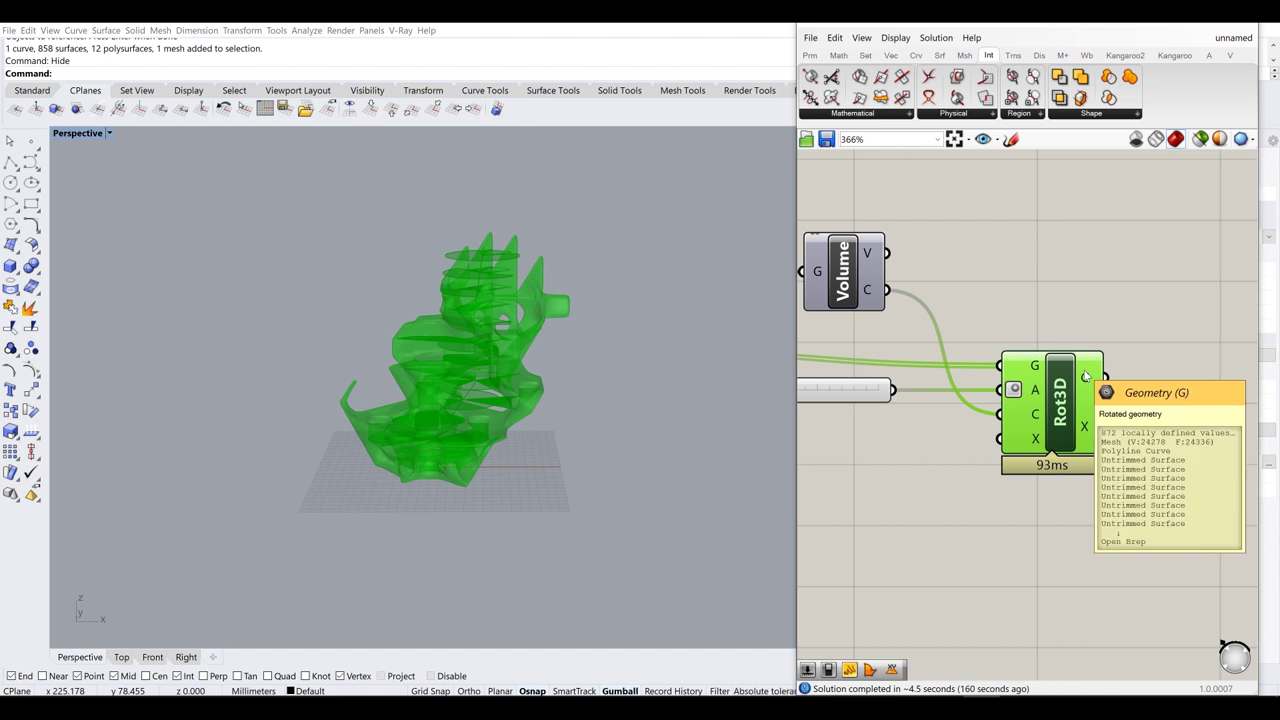
pyautogui.moveTo(1085, 376); pyautogui.dragTo(973, 416, button='right')
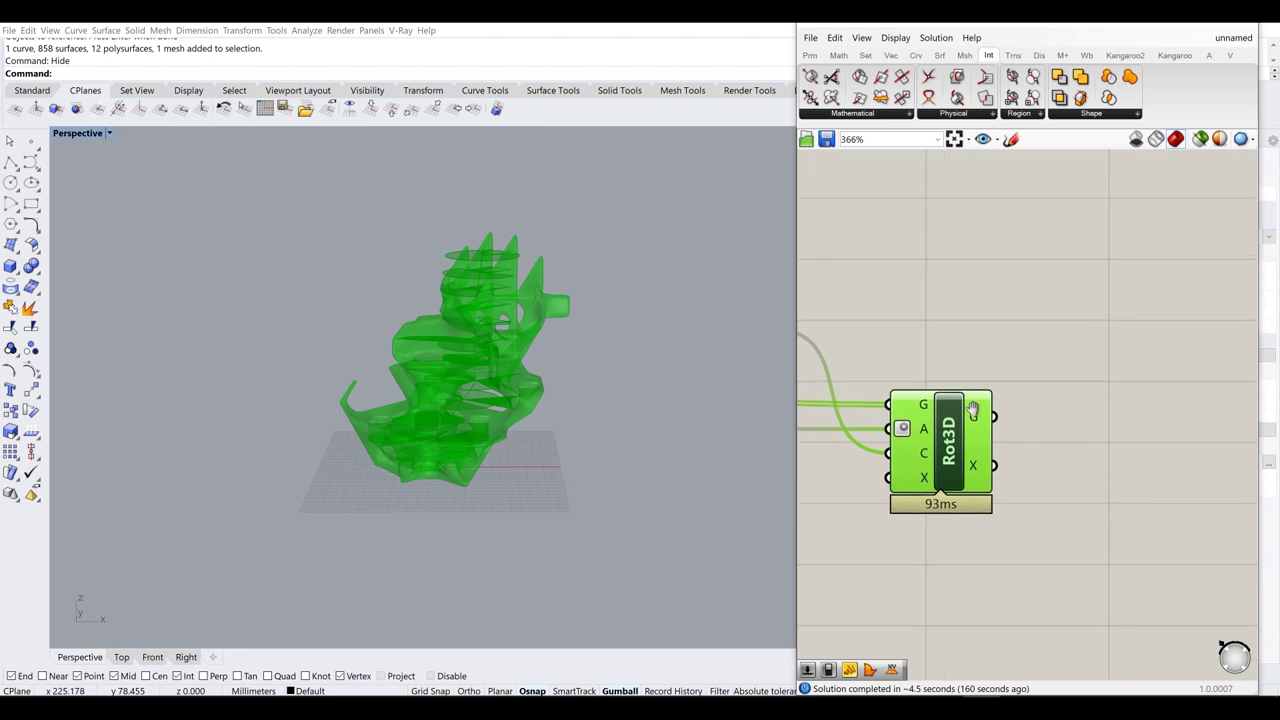
pyautogui.click(885, 337)
pyautogui.moveTo(1118, 335); pyautogui.dragTo(1028, 333, button='right')
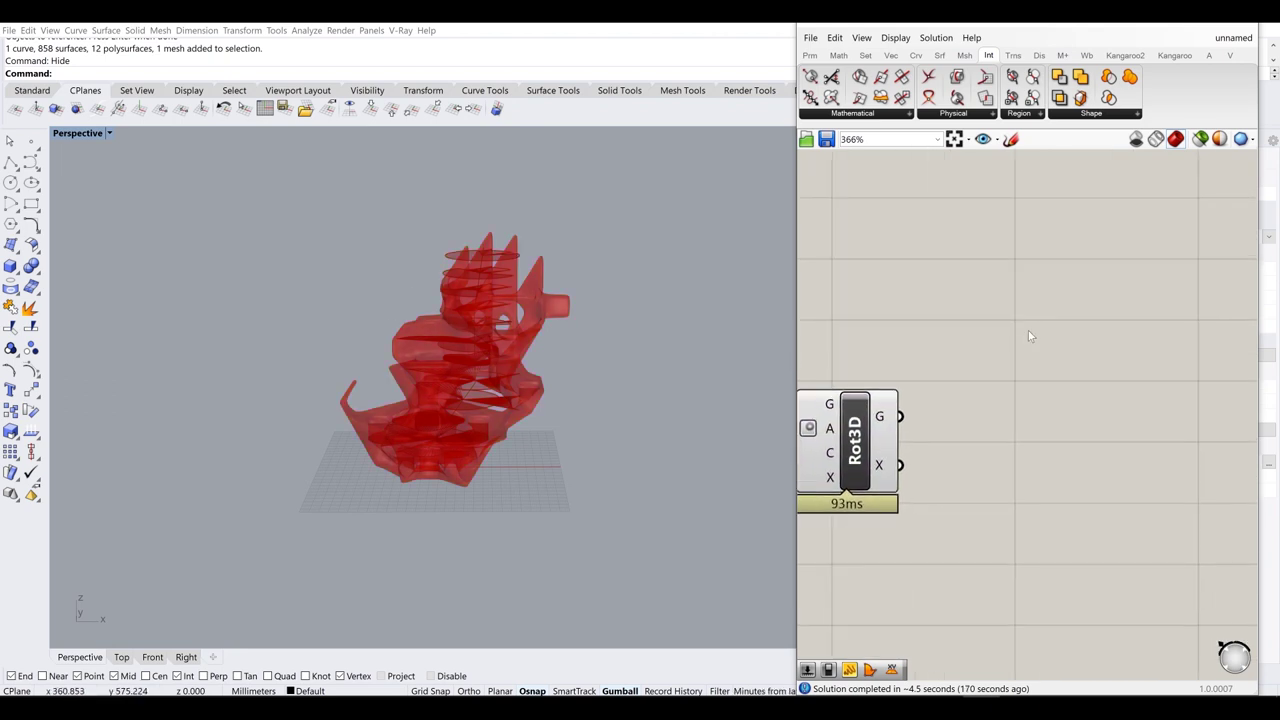
pyautogui.doubleClick(1028, 333)
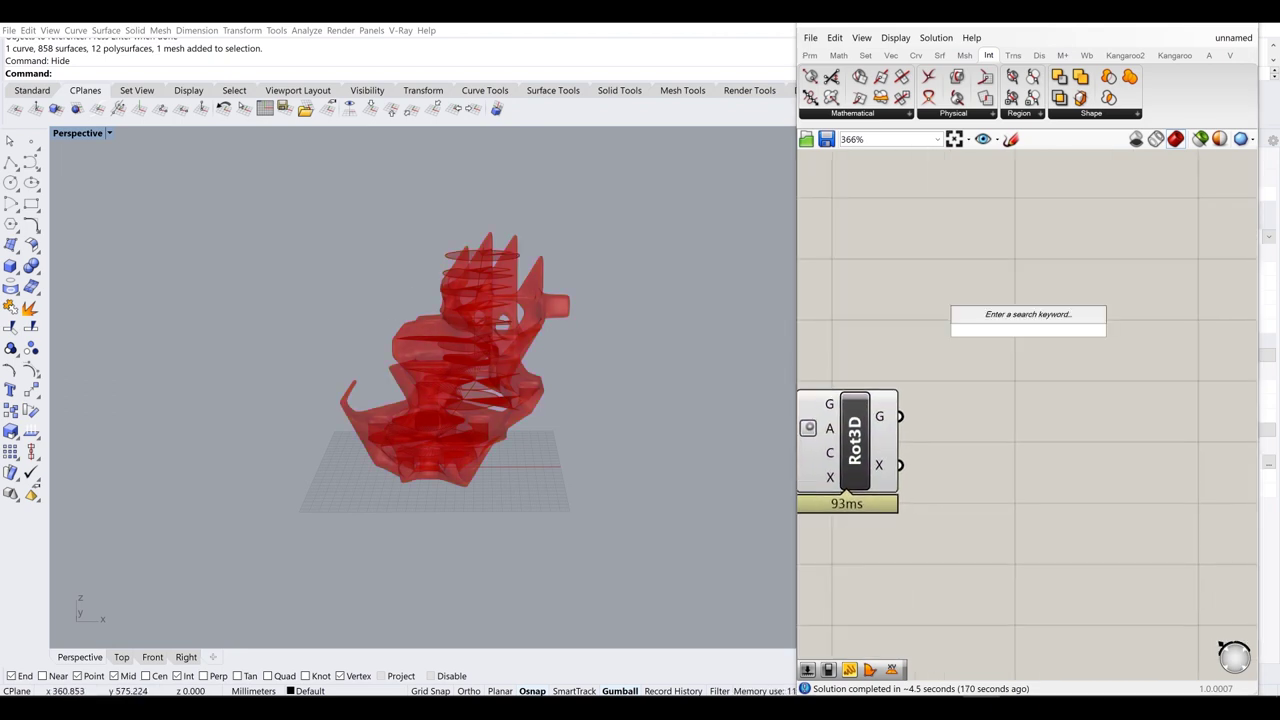
pyautogui.write('mesh')
pyautogui.press('Return')
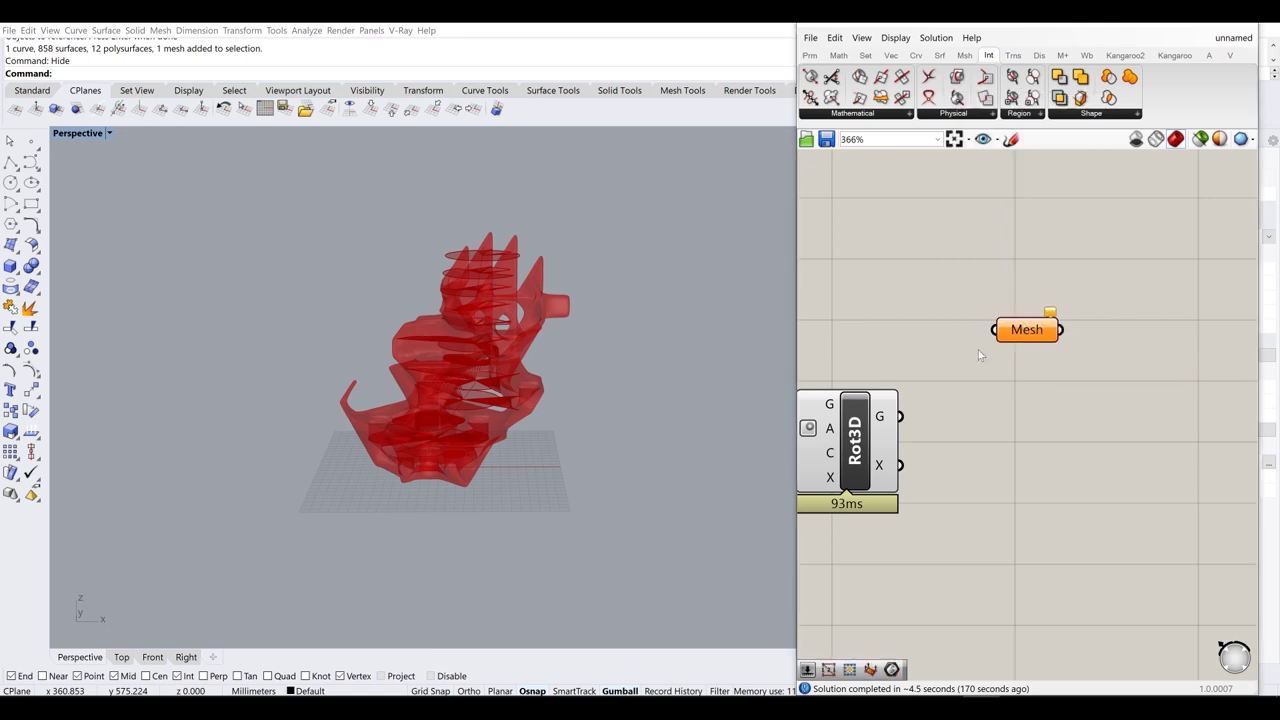
pyautogui.click(1039, 323)
pyautogui.press('Delete')
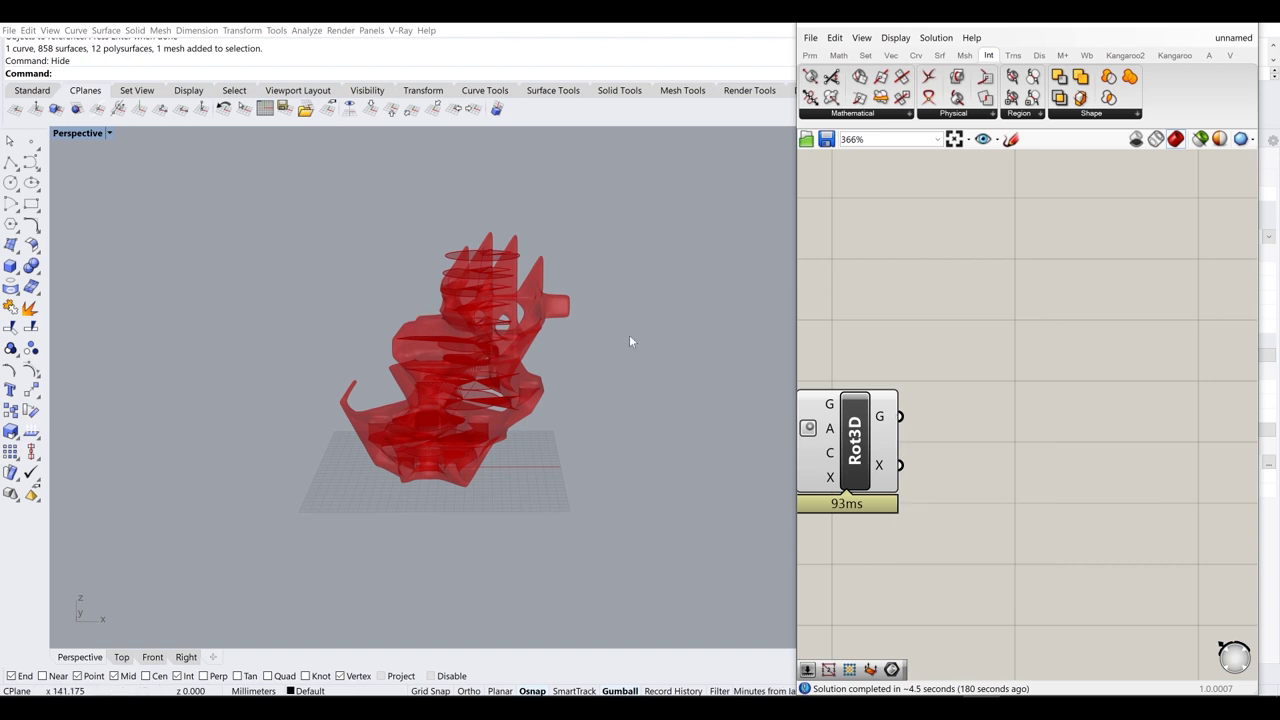
# - Show all hidden objects in Rhino and hide only the dark lattice tower mesh with its surfaces
pyautogui.scroll(-5, 929, 339)
pyautogui.scroll(3, 929, 339)
pyautogui.moveTo(916, 376); pyautogui.dragTo(892, 372)
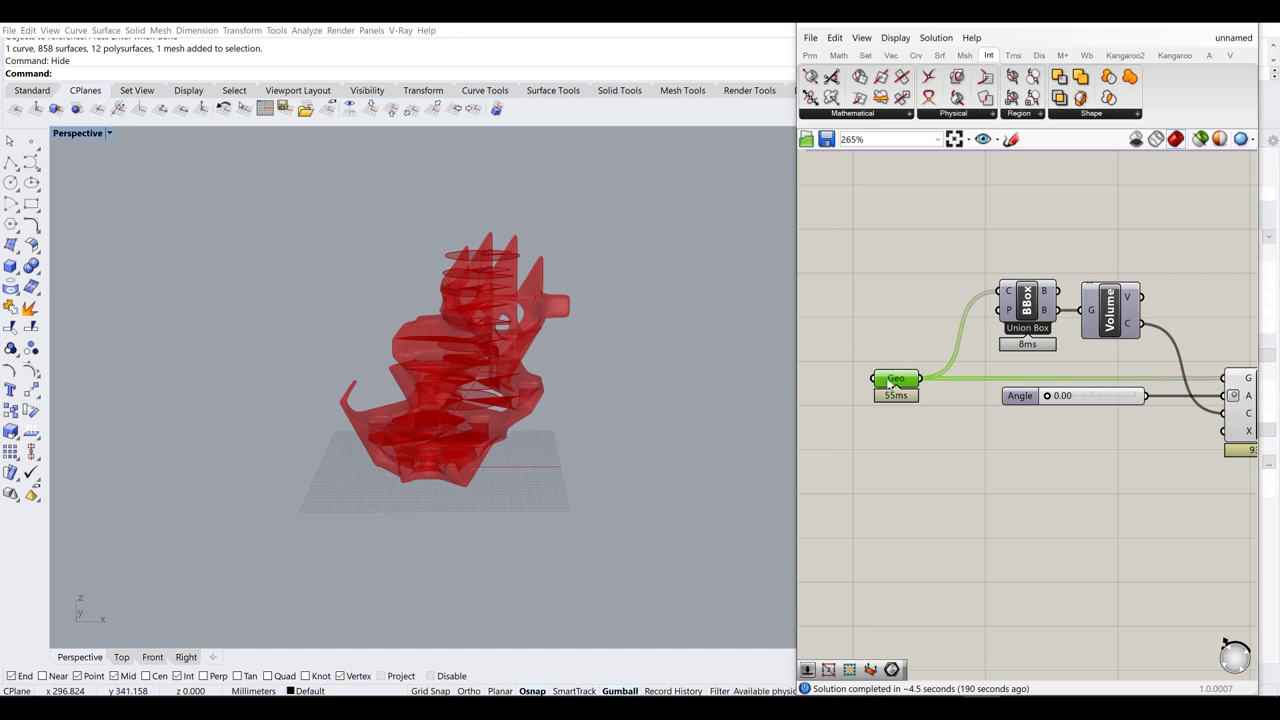
pyautogui.click(886, 463)
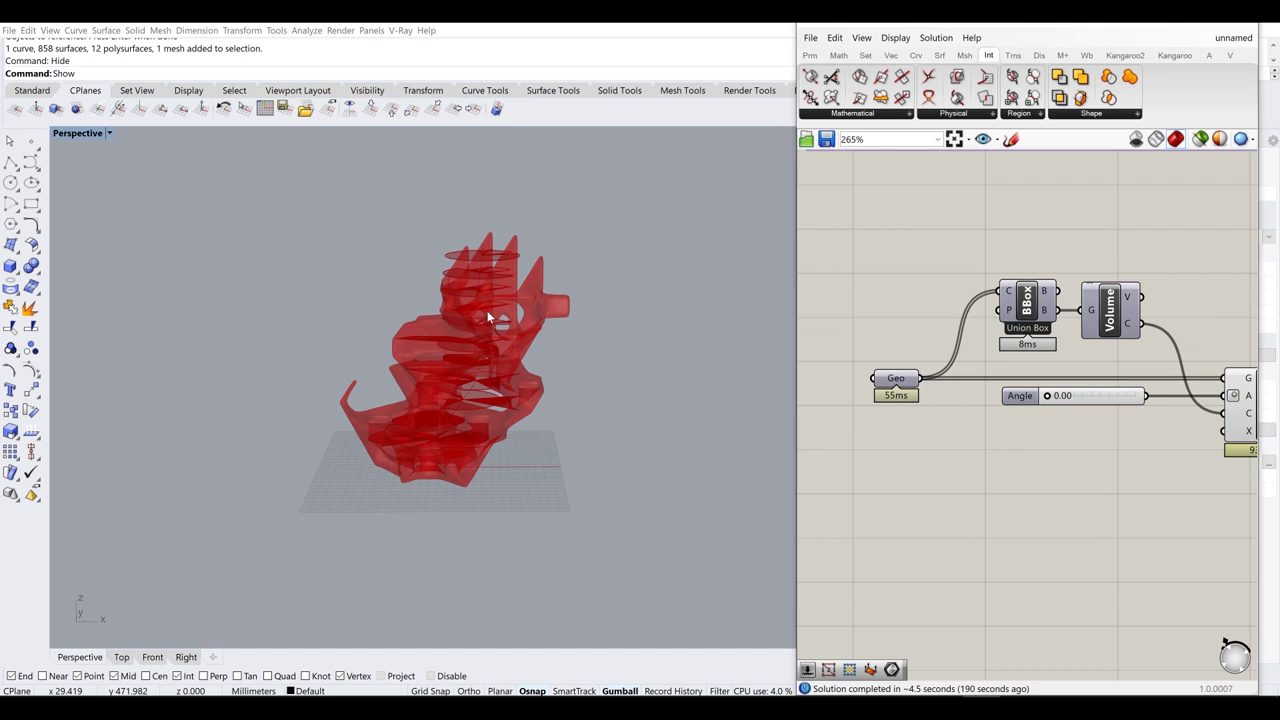
pyautogui.press('Return')
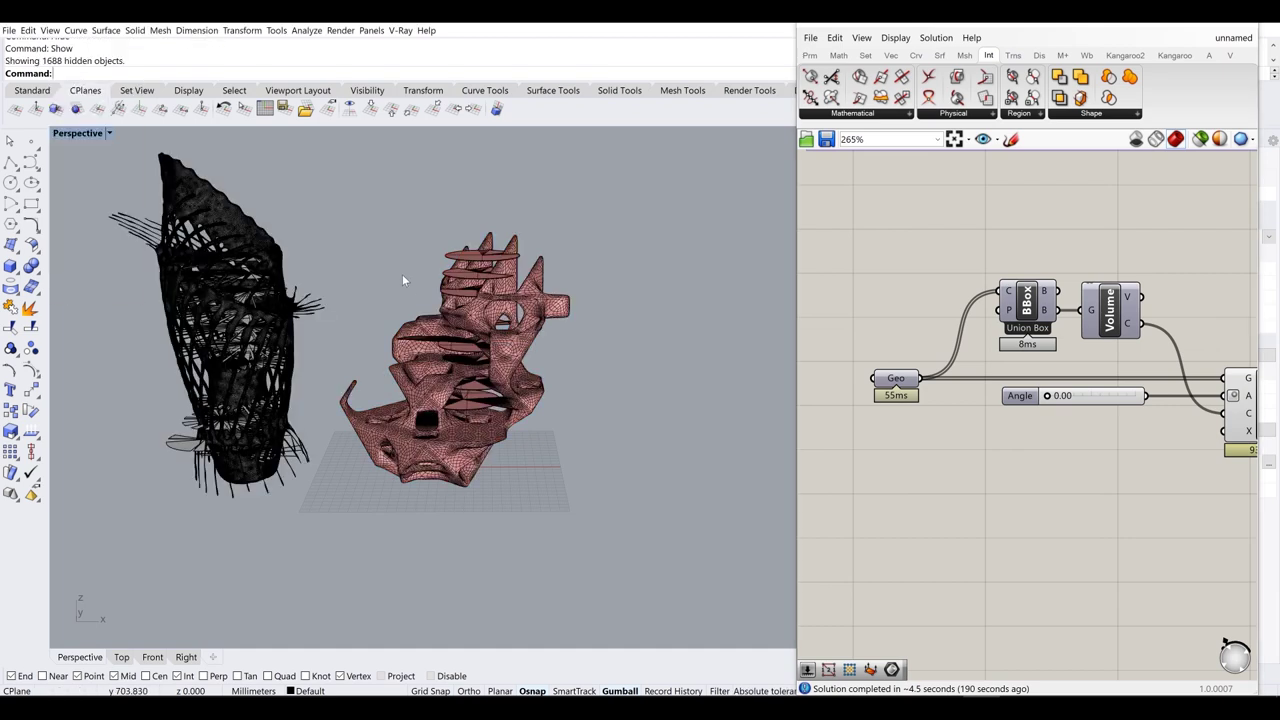
pyautogui.moveTo(301, 534); pyautogui.dragTo(84, 194)
pyautogui.write('Hide')
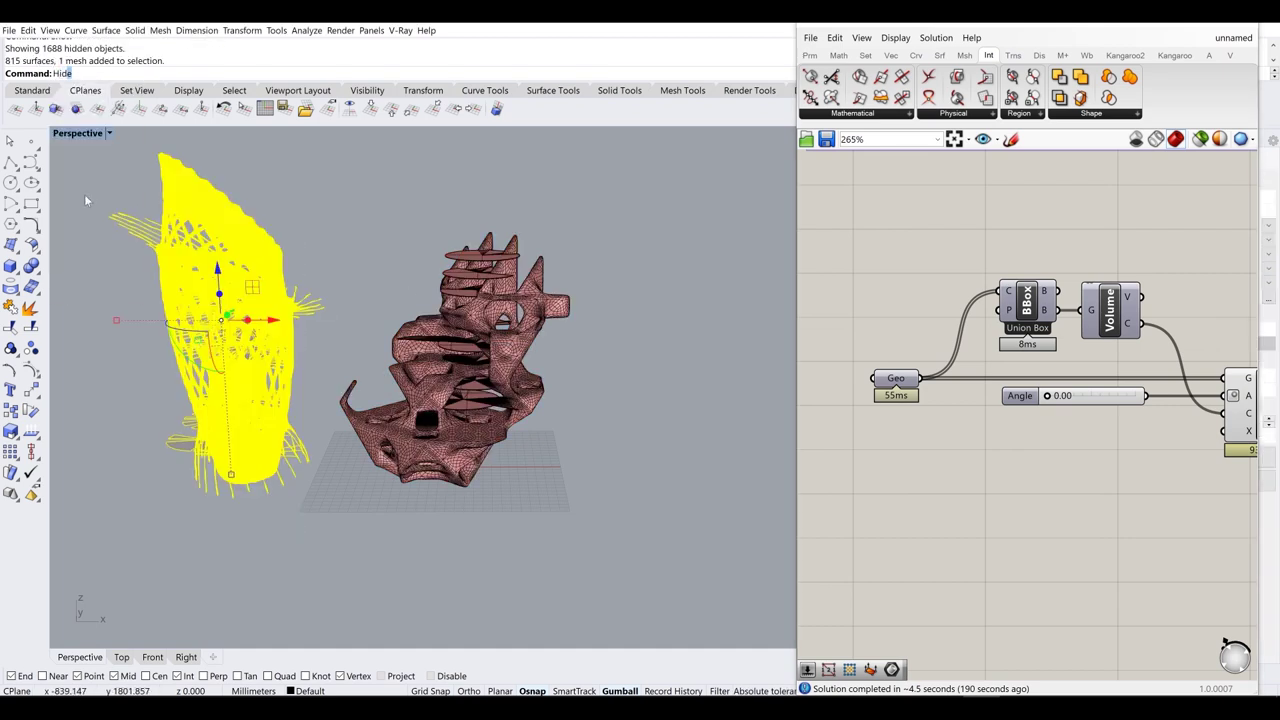
pyautogui.press('Return')
pyautogui.scroll(2, 468, 333)
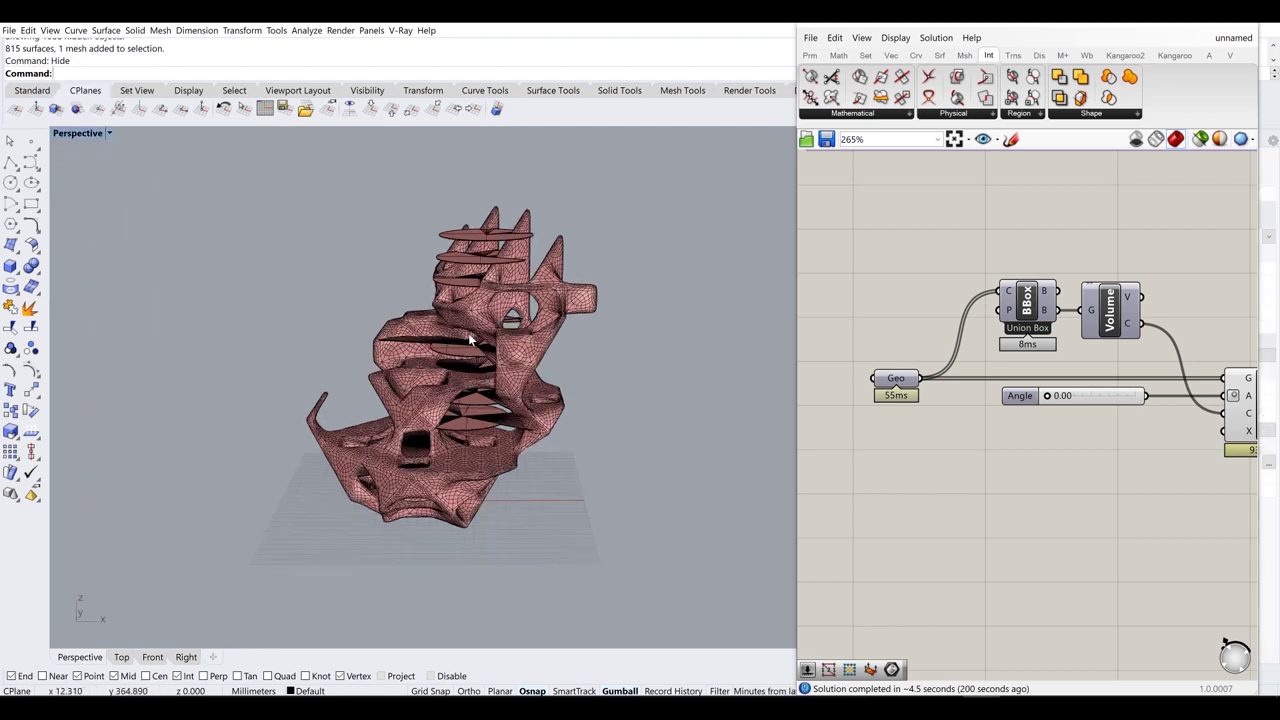
pyautogui.scroll(1, 468, 333)
# - Clear the referenced values from the Geometry parameter
pyautogui.click(894, 379)
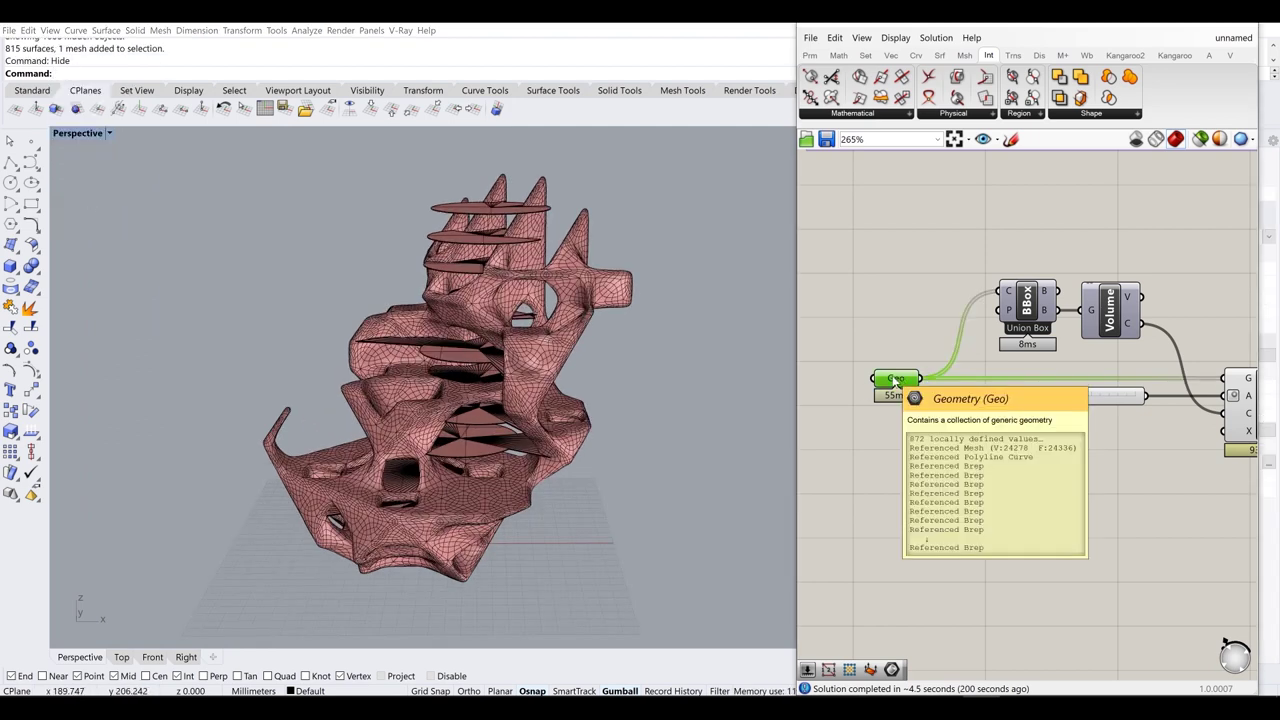
pyautogui.rightClick(895, 381)
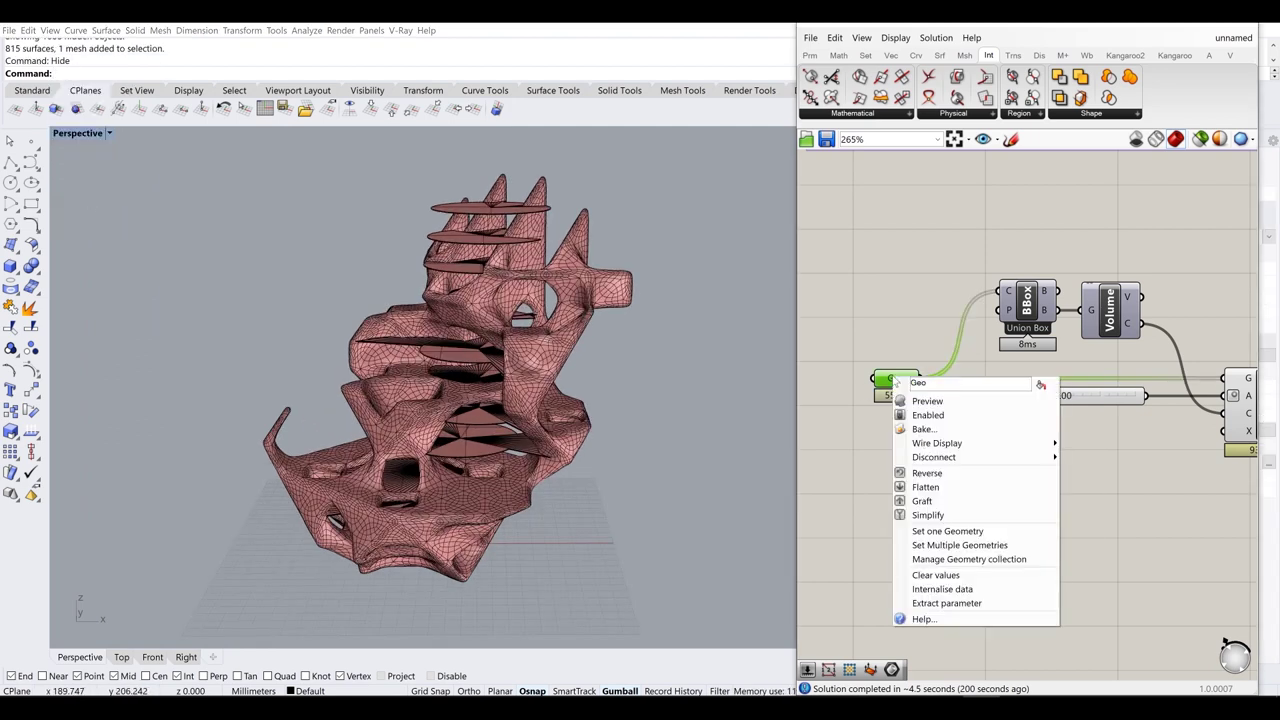
pyautogui.click(945, 575)
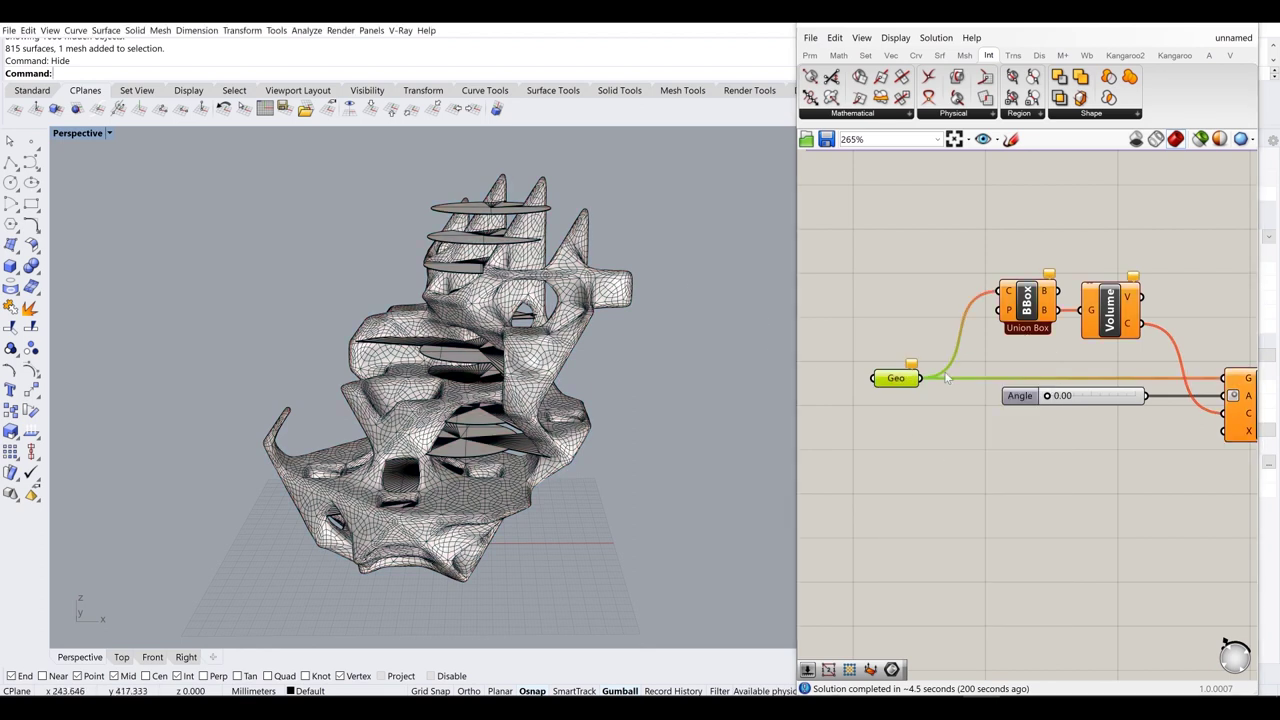
# - Add a Mesh parameter on the canvas ahead of the emptied Geometry parameter
pyautogui.moveTo(890, 380); pyautogui.dragTo(1130, 376, button='right')
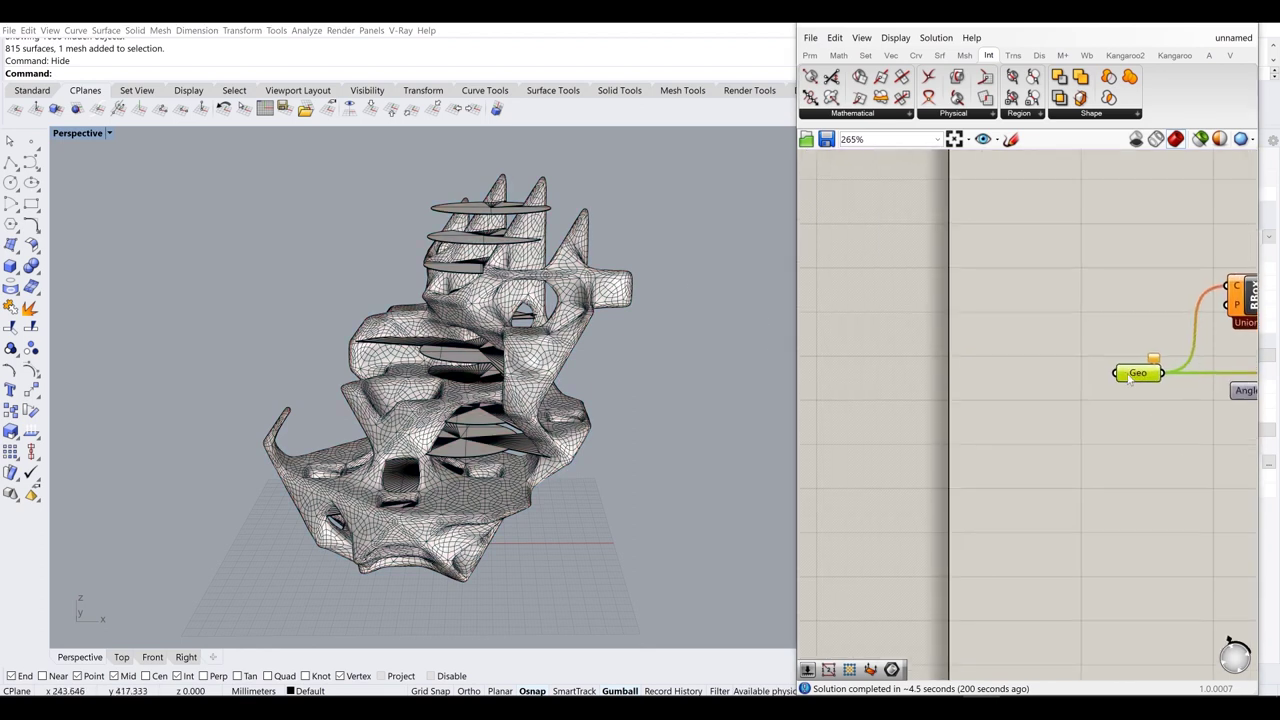
pyautogui.doubleClick(975, 372)
pyautogui.write('mesh')
pyautogui.press('Return')
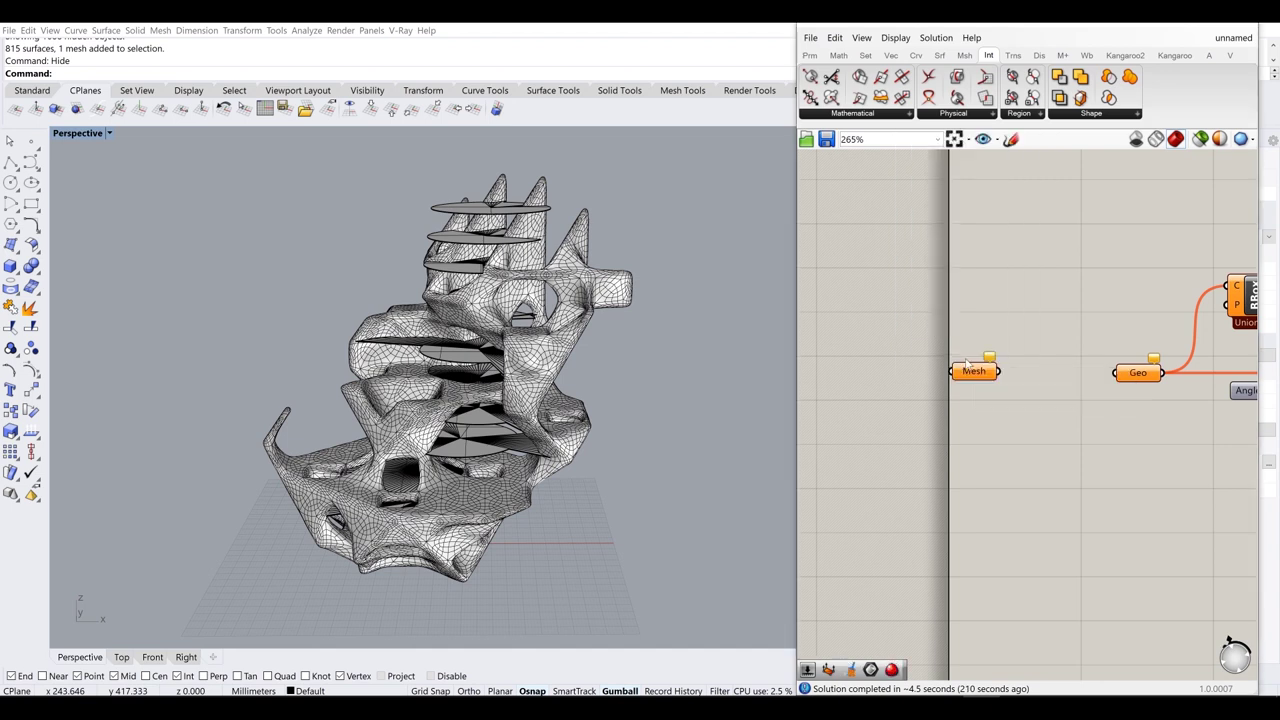
# - Add a Brep parameter on the canvas and align it beneath the Mesh parameter
pyautogui.doubleClick(952, 422)
pyautogui.write('brep')
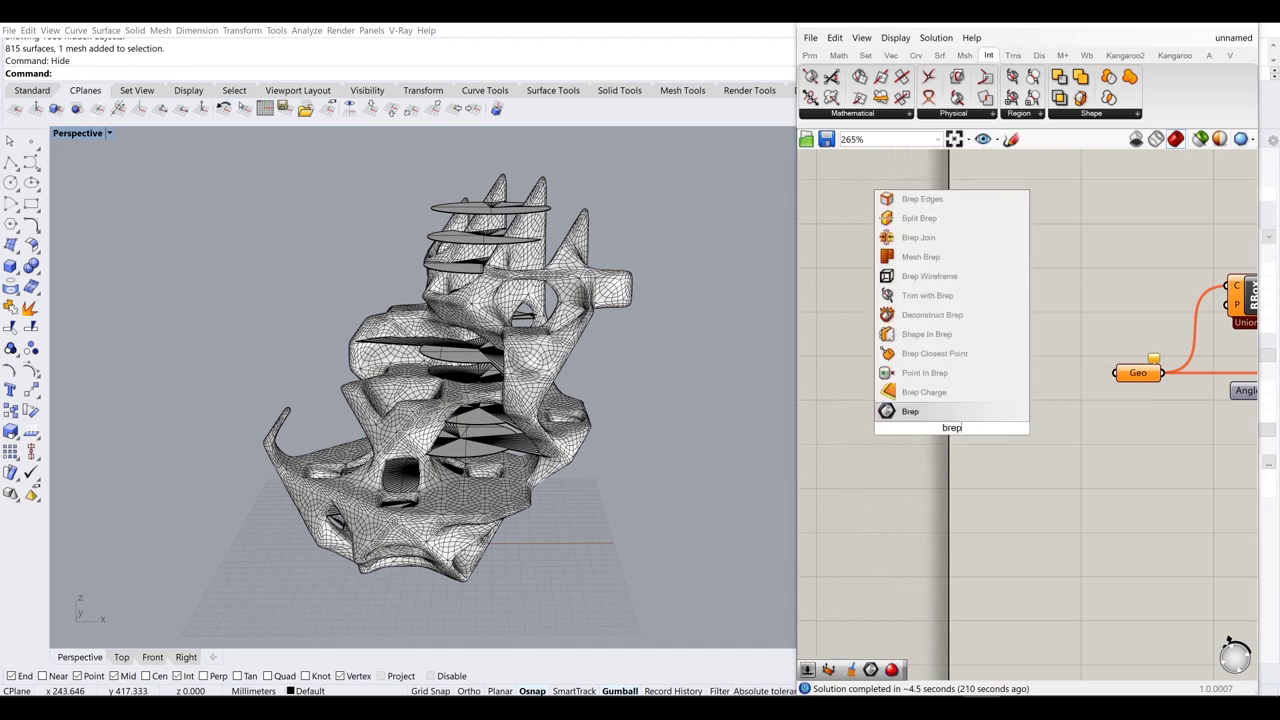
pyautogui.click(952, 411)
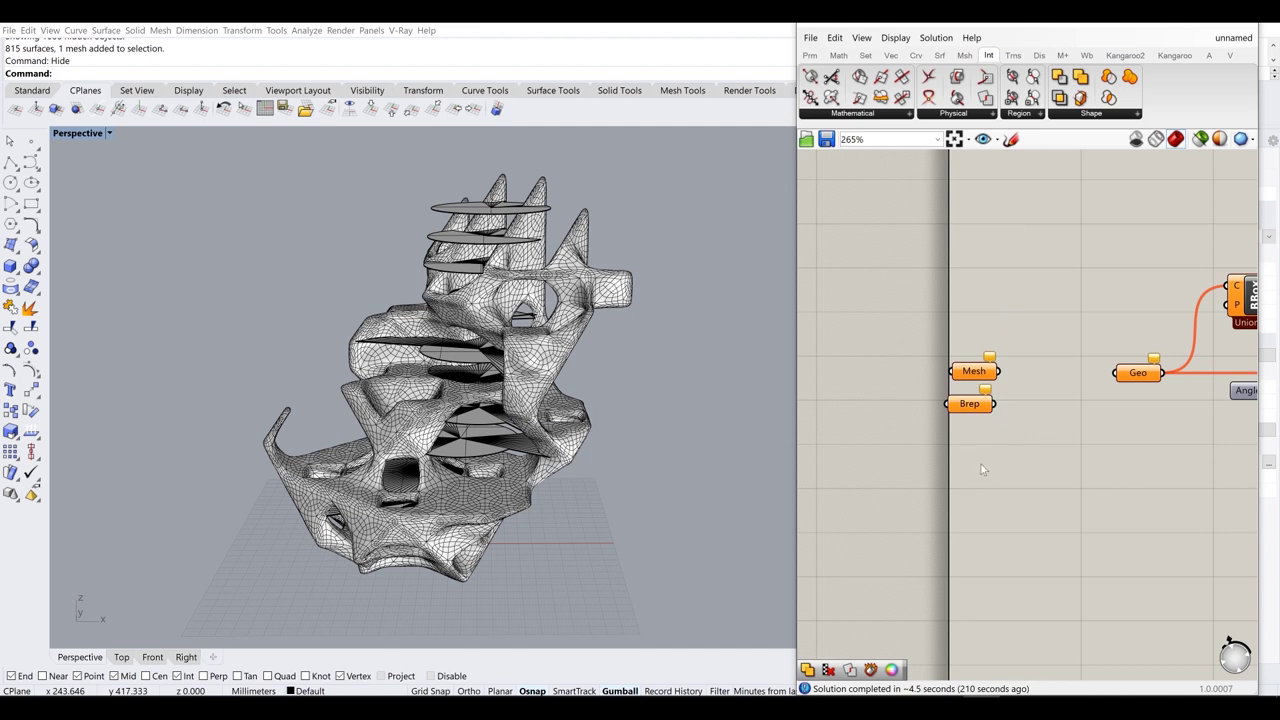
pyautogui.moveTo(978, 400); pyautogui.dragTo(984, 415)
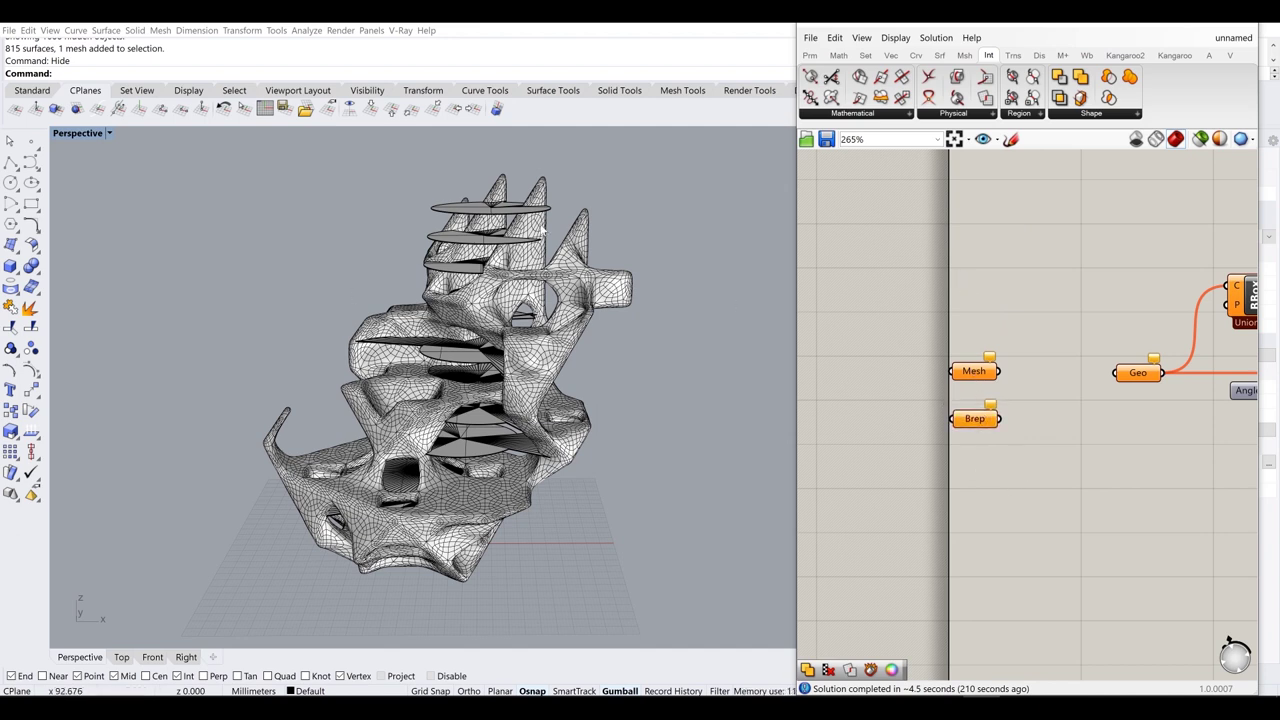
# - Reference the organic mesh in the Mesh parameter as multiple meshes and hide the original mesh in Rhino
pyautogui.click(262, 440)
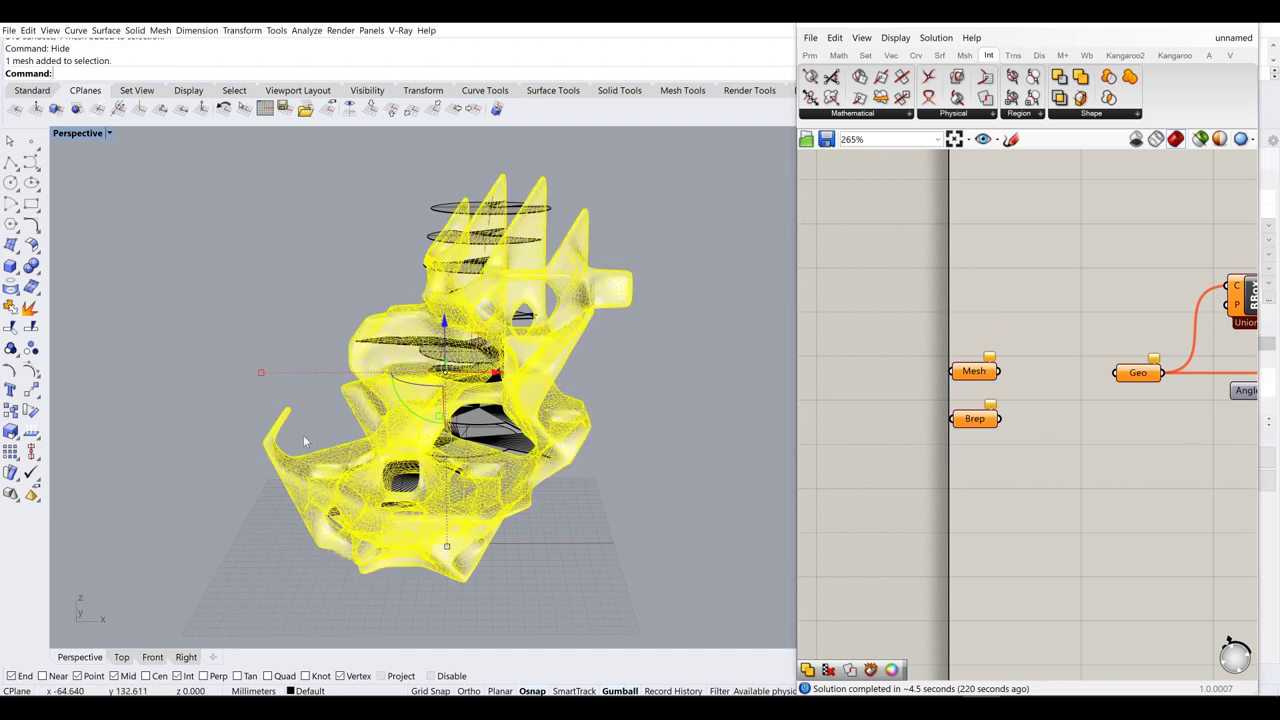
pyautogui.rightClick(970, 371)
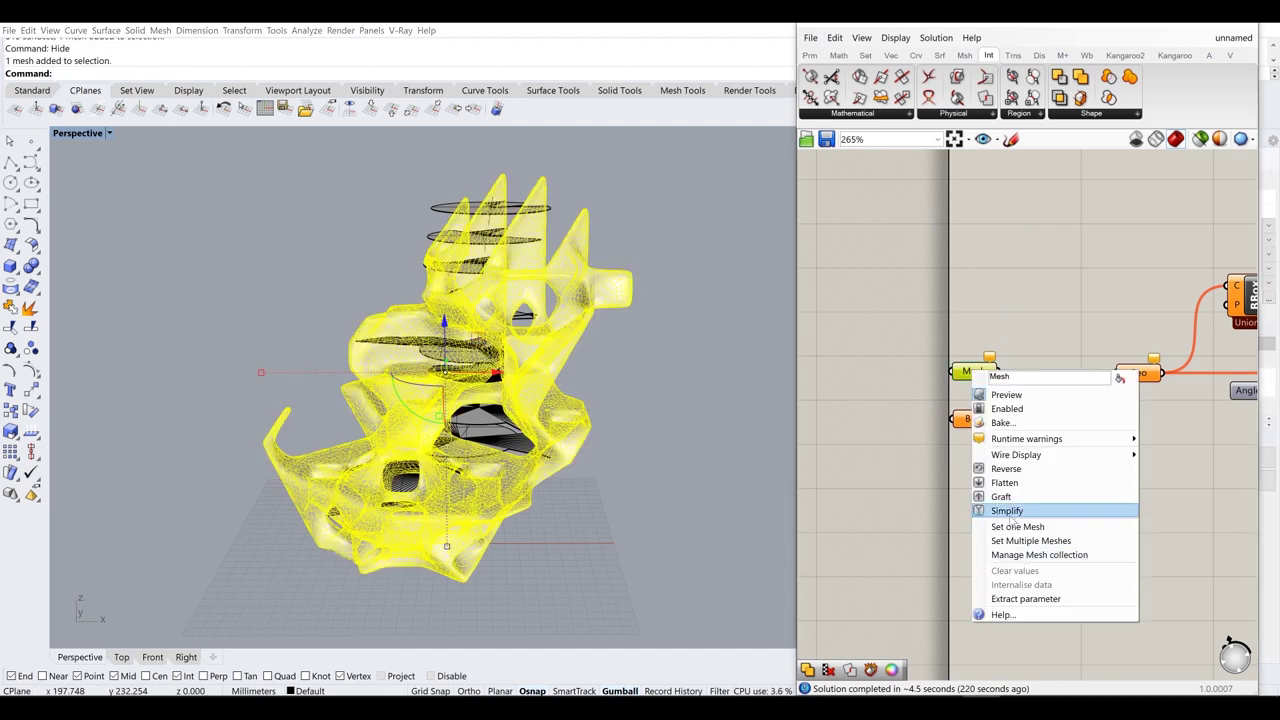
pyautogui.click(1030, 540)
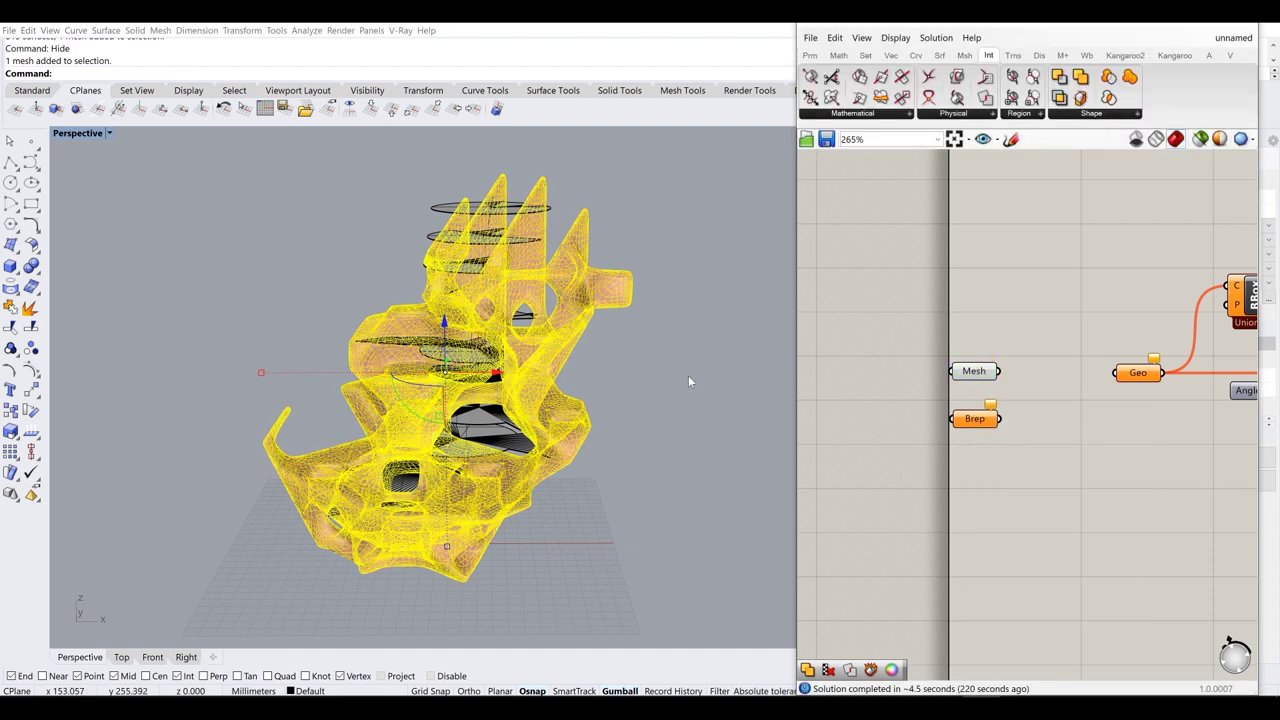
pyautogui.click(677, 438)
pyautogui.click(569, 349)
pyautogui.write('Hide')
pyautogui.press('Return')
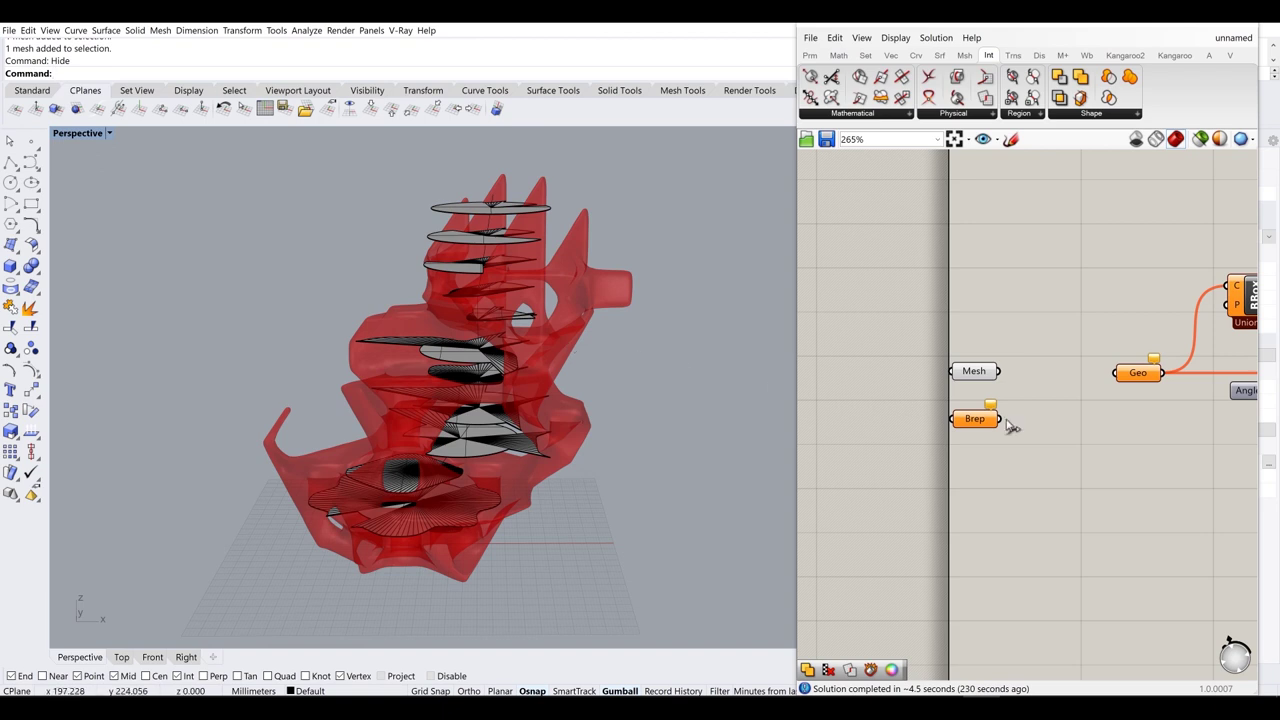
# - Reference all the slab surfaces as multiple breps in the Brep parameter and move both parameters farther ahead of the Geometry parameter
pyautogui.rightClick(990, 420)
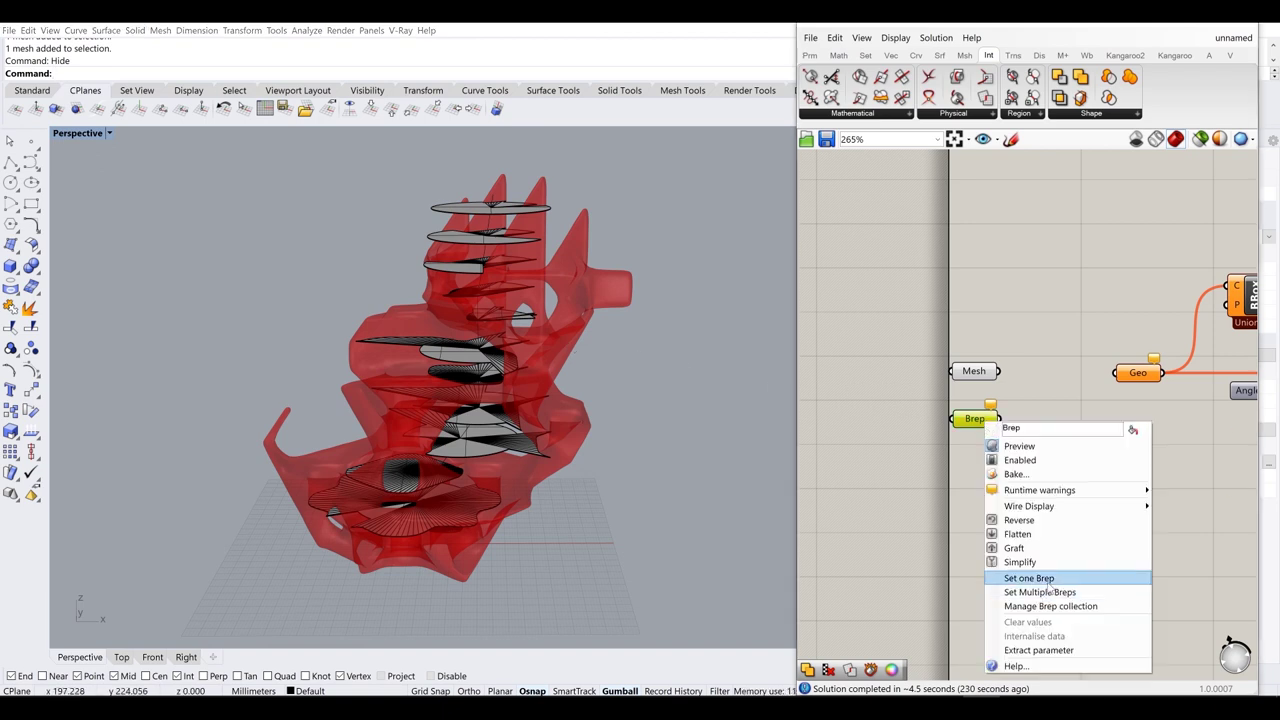
pyautogui.click(1022, 593)
pyautogui.moveTo(736, 582); pyautogui.dragTo(221, 143)
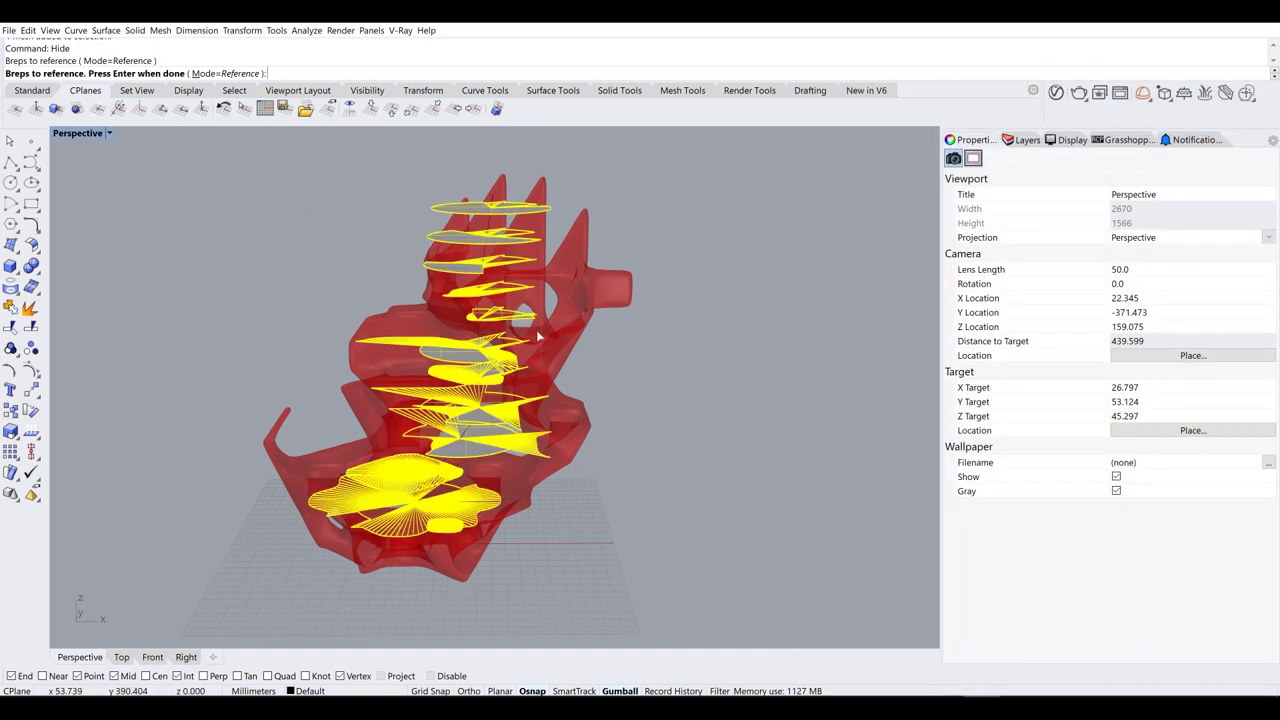
pyautogui.press('Return')
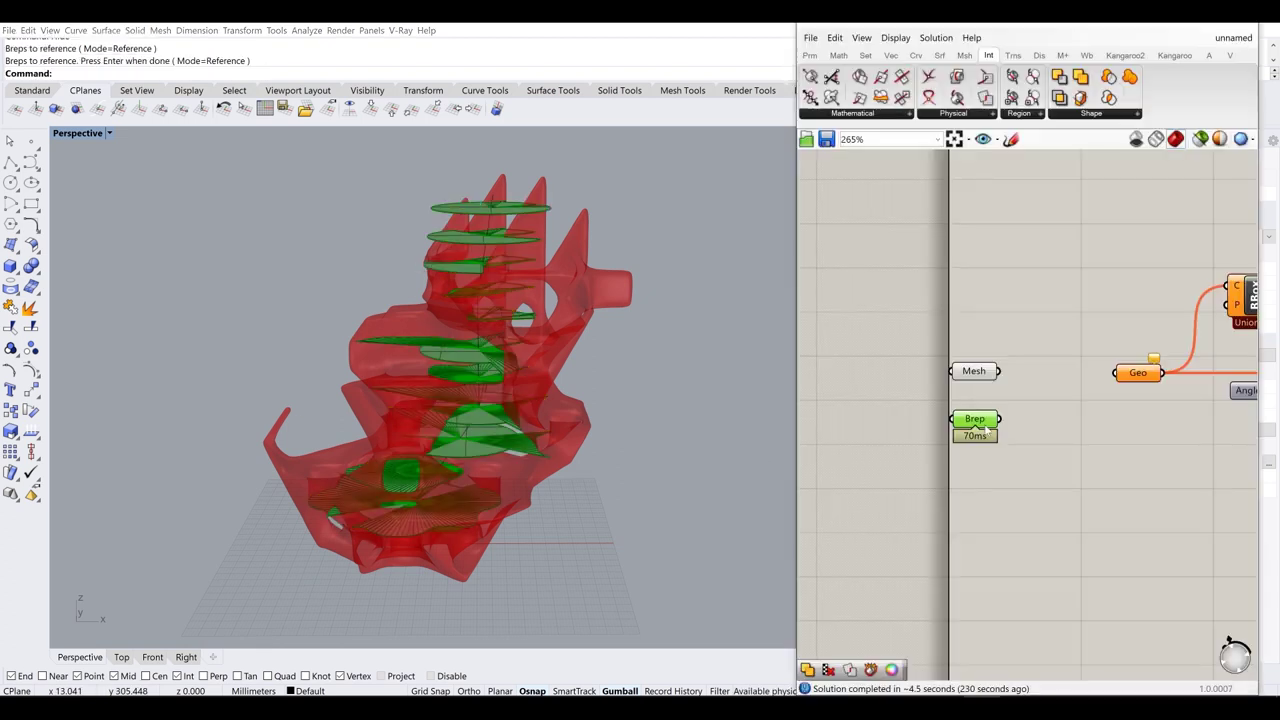
pyautogui.moveTo(1013, 499); pyautogui.dragTo(928, 351)
pyautogui.click(1043, 355)
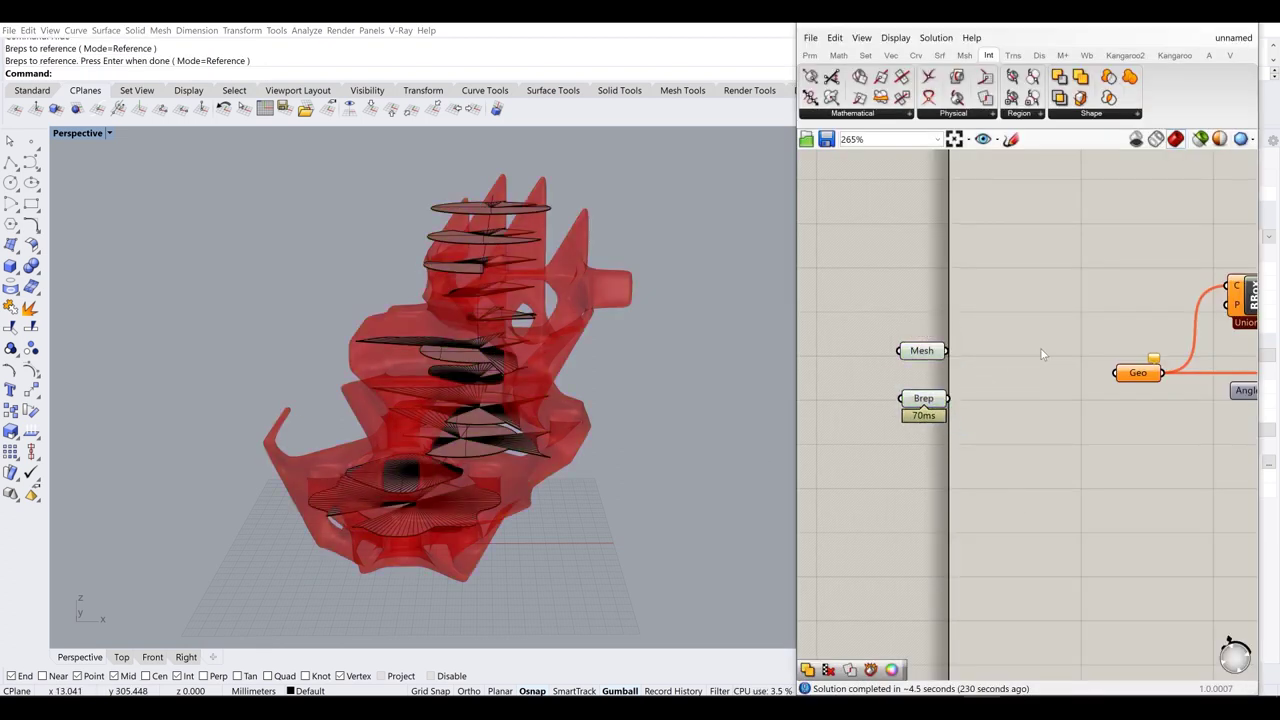
# - Add an Entwine component between the Mesh and Brep parameters and the Geometry parameter
pyautogui.moveTo(1198, 337); pyautogui.dragTo(1038, 347, button='right')
pyautogui.scroll(-3, 1038, 349)
pyautogui.scroll(1, 975, 375)
pyautogui.moveTo(972, 374); pyautogui.dragTo(1012, 371, button='right')
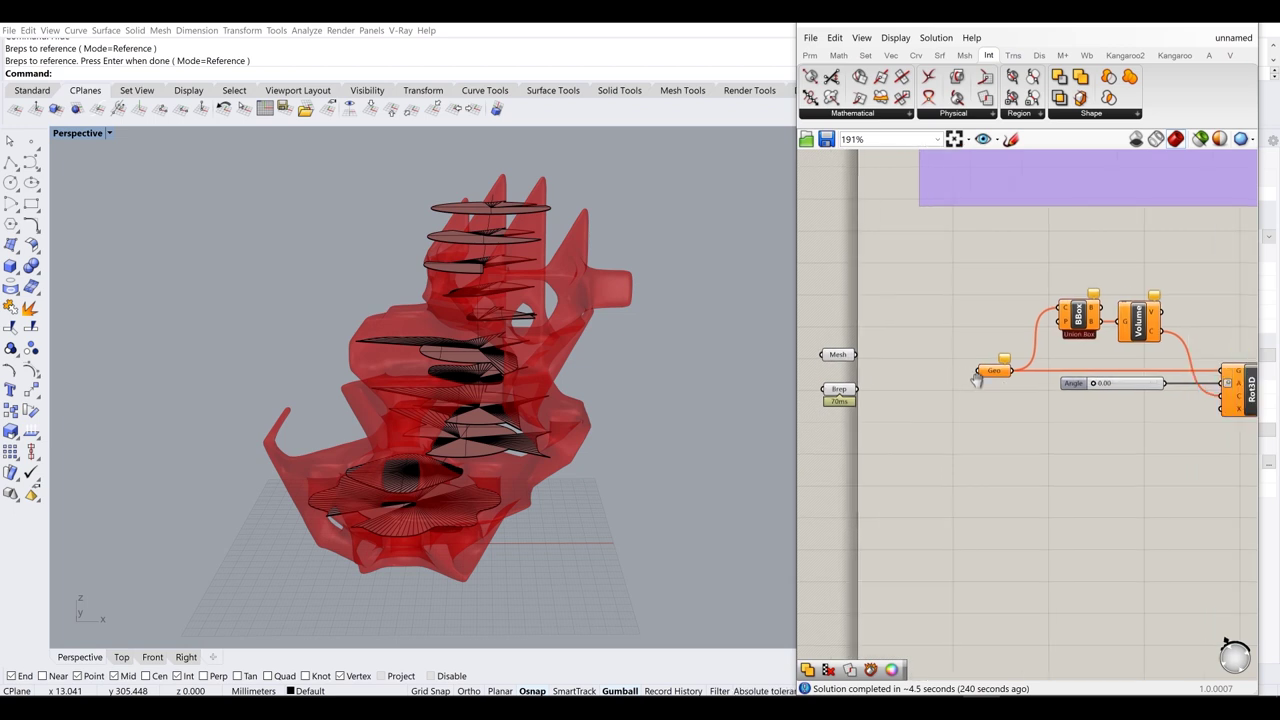
pyautogui.moveTo(1061, 381); pyautogui.dragTo(972, 383, button='right')
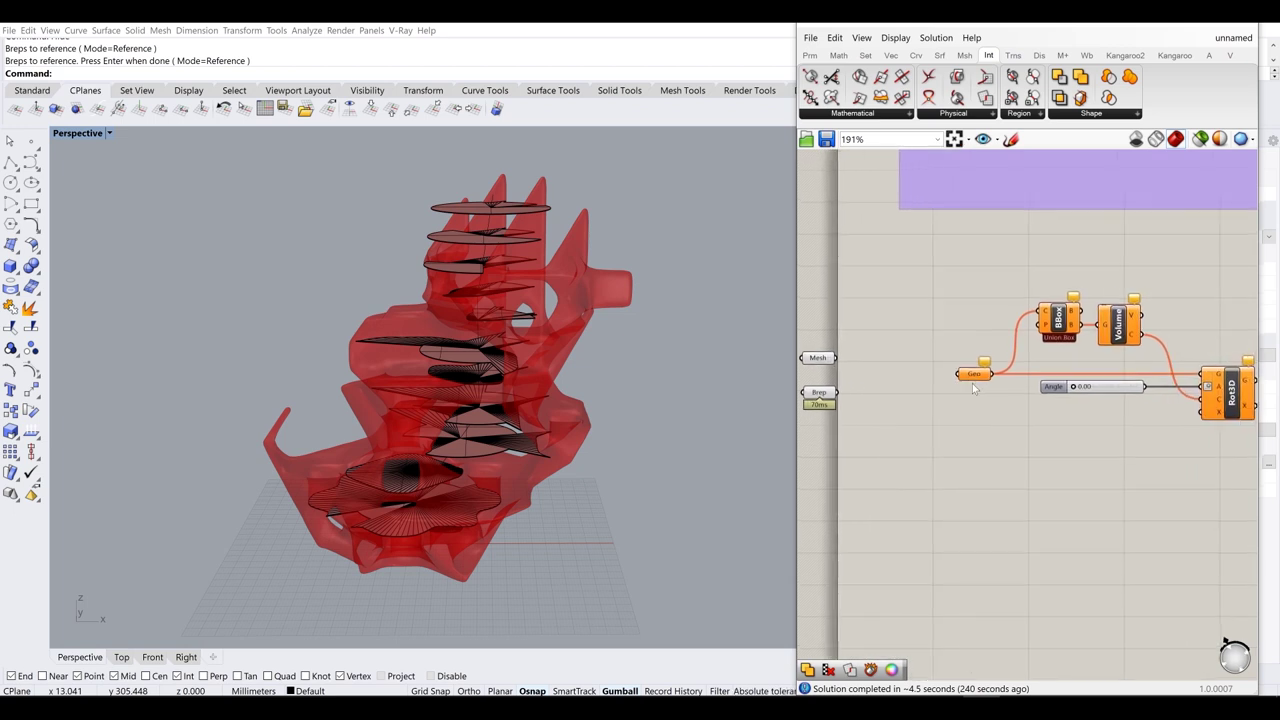
pyautogui.doubleClick(911, 394)
pyautogui.write('entwine')
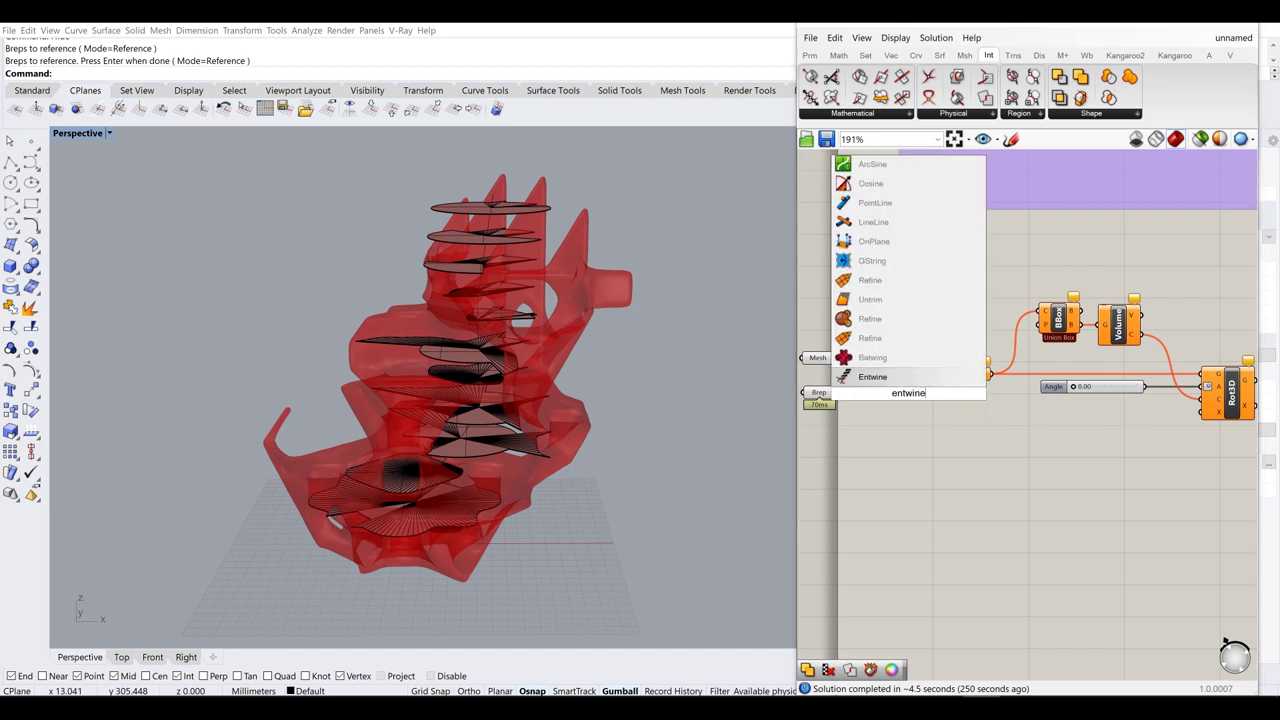
pyautogui.press('Return')
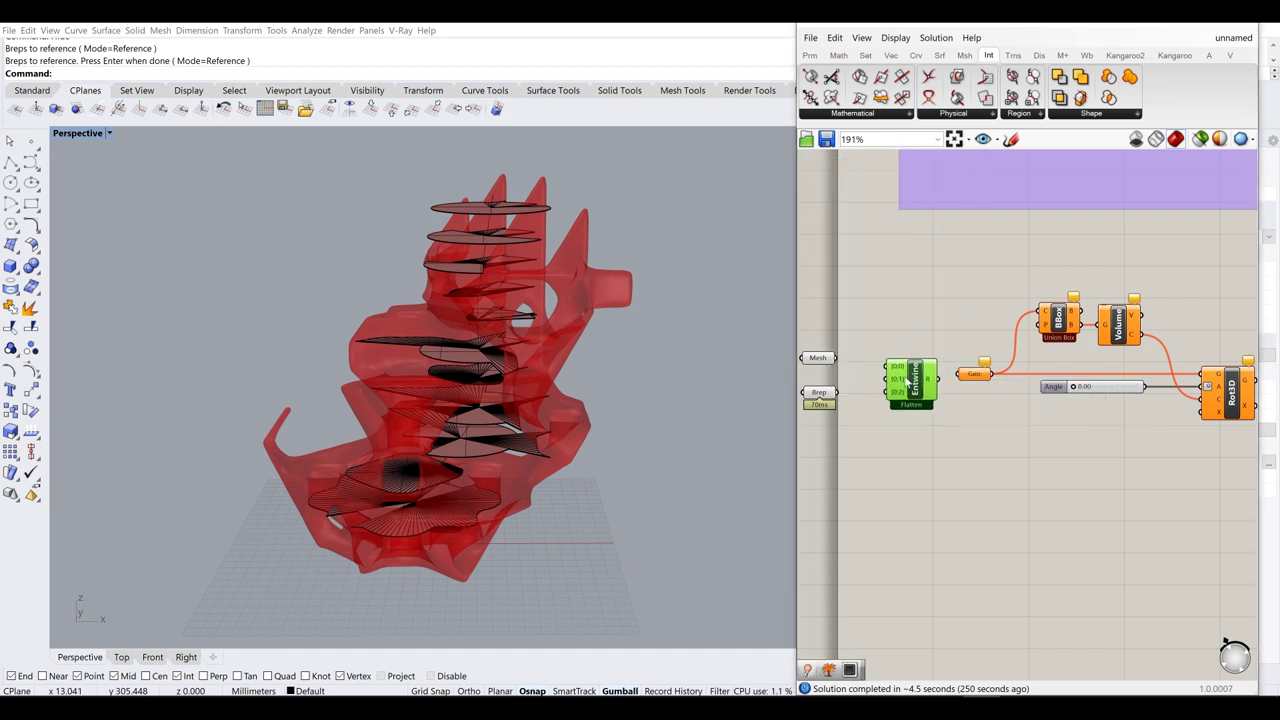
# - Remove the third input from Entwine so it keeps only the {0;0} and {0;1} branches
pyautogui.scroll(5, 914, 398)
pyautogui.click(919, 405)
pyautogui.moveTo(973, 374); pyautogui.dragTo(951, 327)
pyautogui.scroll(-2, 907, 406)
pyautogui.moveTo(907, 406); pyautogui.dragTo(908, 397, button='right')
pyautogui.scroll(4, 908, 396)
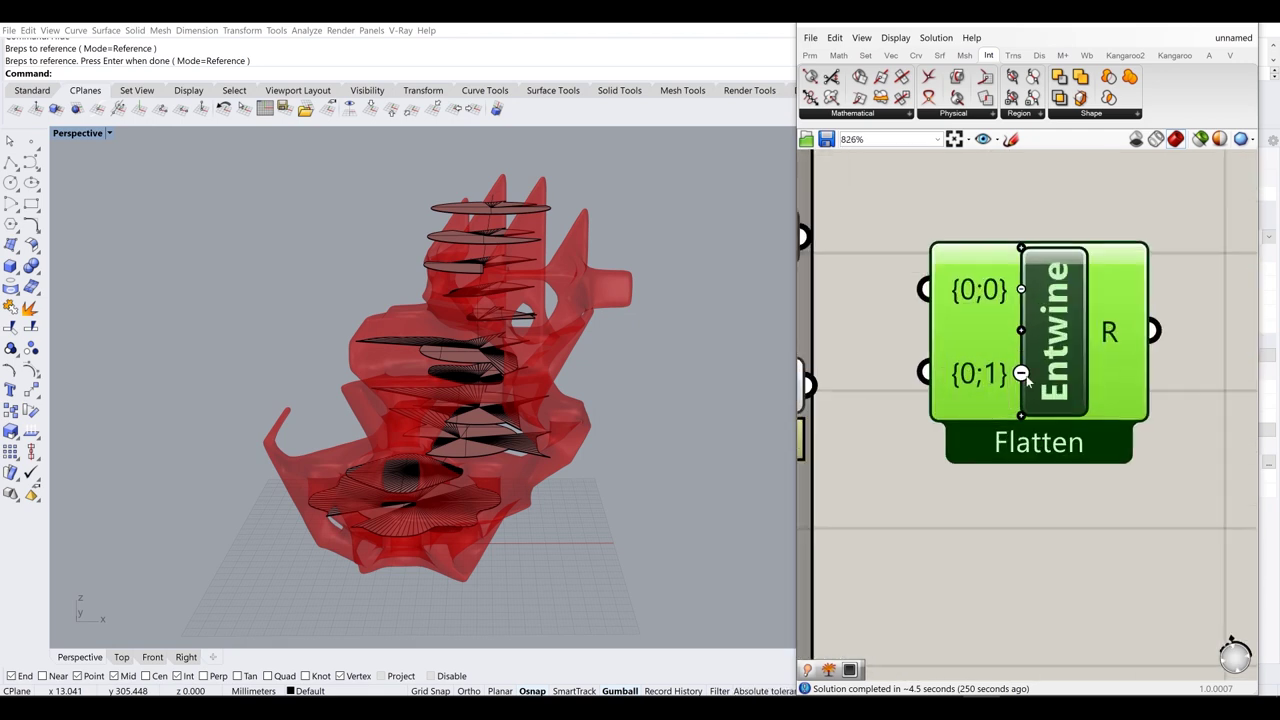
pyautogui.scroll(-3, 964, 391)
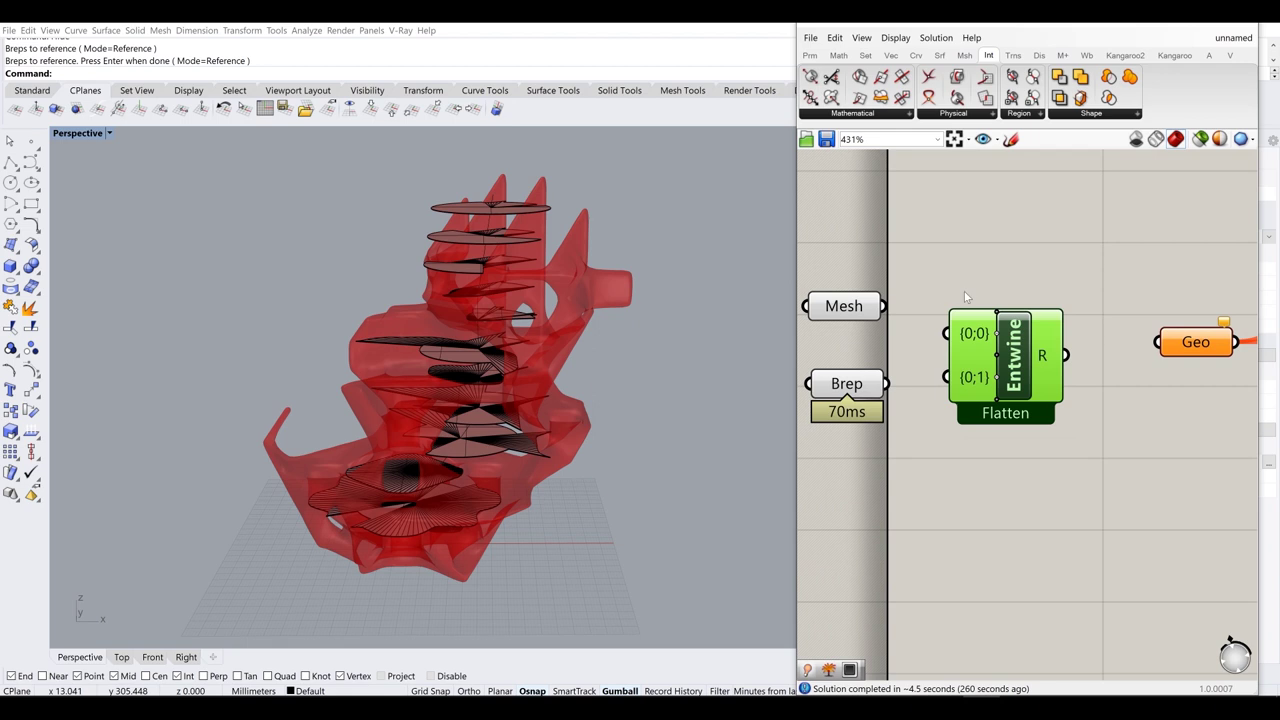
# - Connect Mesh to Entwine's {0;0} input and Brep to its {0;1} input, and line the parameters up beside it
pyautogui.click(858, 329)
pyautogui.moveTo(901, 330); pyautogui.dragTo(946, 333)
pyautogui.moveTo(886, 384); pyautogui.dragTo(946, 377)
pyautogui.moveTo(863, 404); pyautogui.dragTo(901, 389)
pyautogui.moveTo(862, 327); pyautogui.dragTo(889, 331)
# - Turn off the preview of the Mesh and Brep parameters and hide the remaining slab surfaces in Rhino
pyautogui.moveTo(845, 289)
pyautogui.mouseDown()
pyautogui.moveTo(1015, 489)
pyautogui.moveTo(834, 279)
pyautogui.mouseUp()
pyautogui.middleClick(850, 293)
pyautogui.click(896, 250)
pyautogui.click(900, 256)
pyautogui.click(983, 277)
pyautogui.moveTo(607, 545); pyautogui.dragTo(269, 163)
pyautogui.write('Hide')
pyautogui.press('Return')
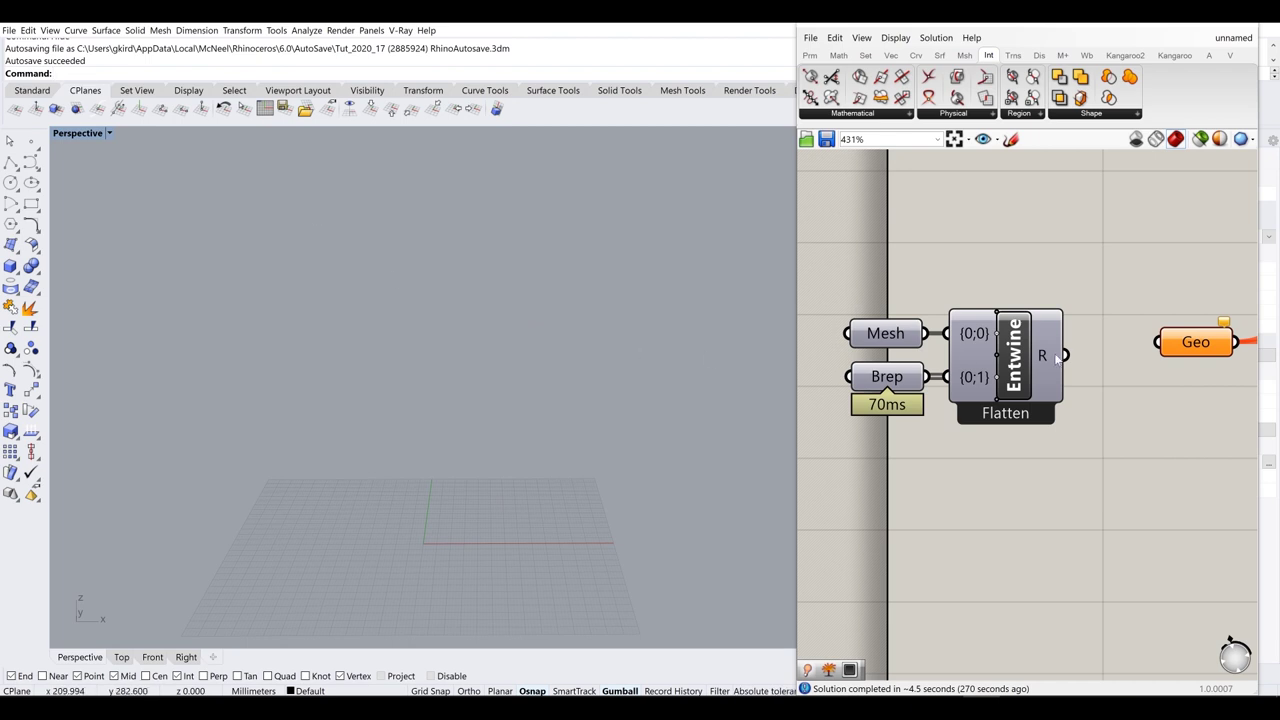
# - Examine the definition from the Entwine output through the bounding box and volume centroid to Rotate 3D
pyautogui.moveTo(1056, 360)
pyautogui.scroll(-2, 921, 389)
pyautogui.moveTo(899, 385); pyautogui.dragTo(994, 444)
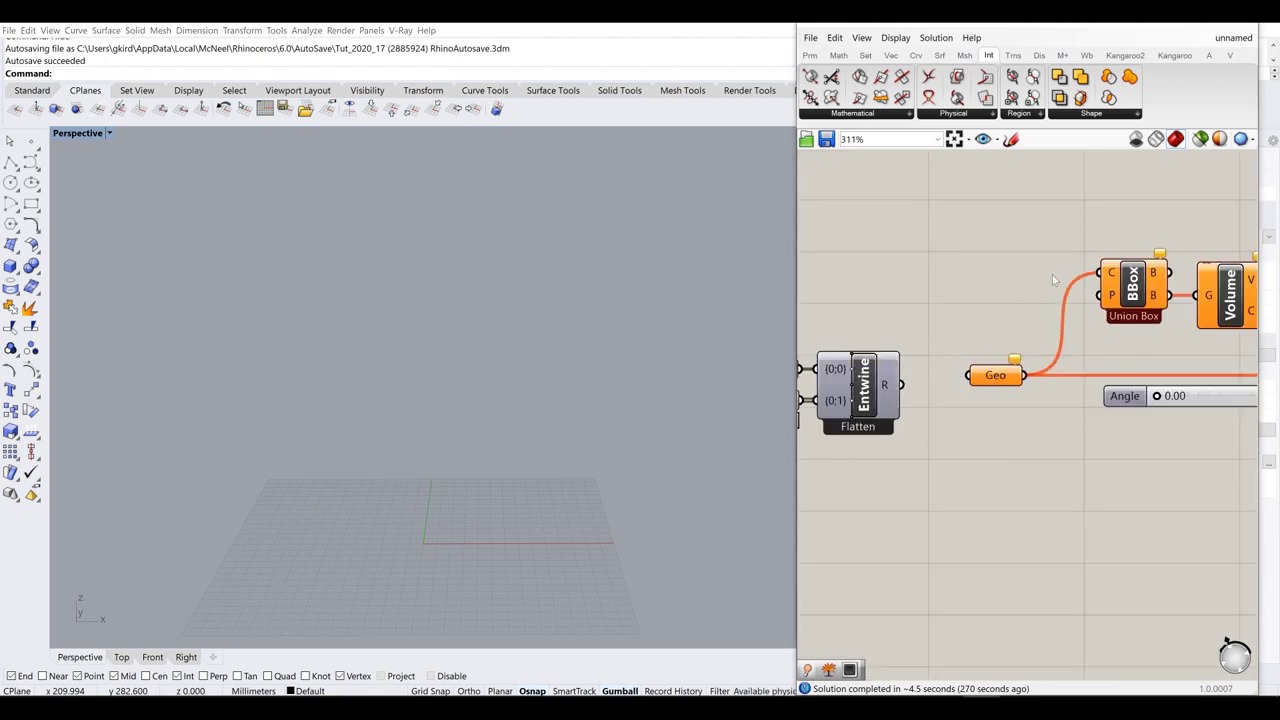
pyautogui.moveTo(1179, 278); pyautogui.dragTo(1036, 297, button='right')
pyautogui.moveTo(1001, 312); pyautogui.dragTo(984, 306)
pyautogui.moveTo(1105, 324); pyautogui.dragTo(1002, 308, button='right')
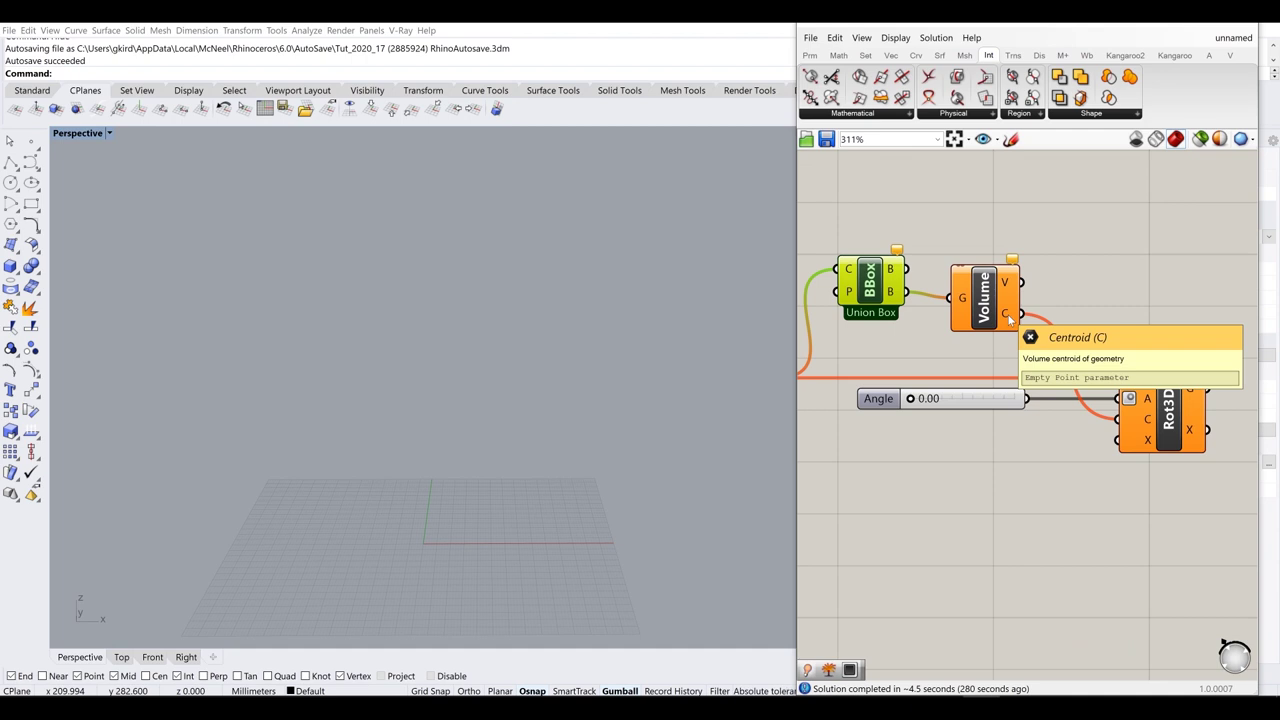
pyautogui.moveTo(1165, 433); pyautogui.dragTo(1093, 355, button='right')
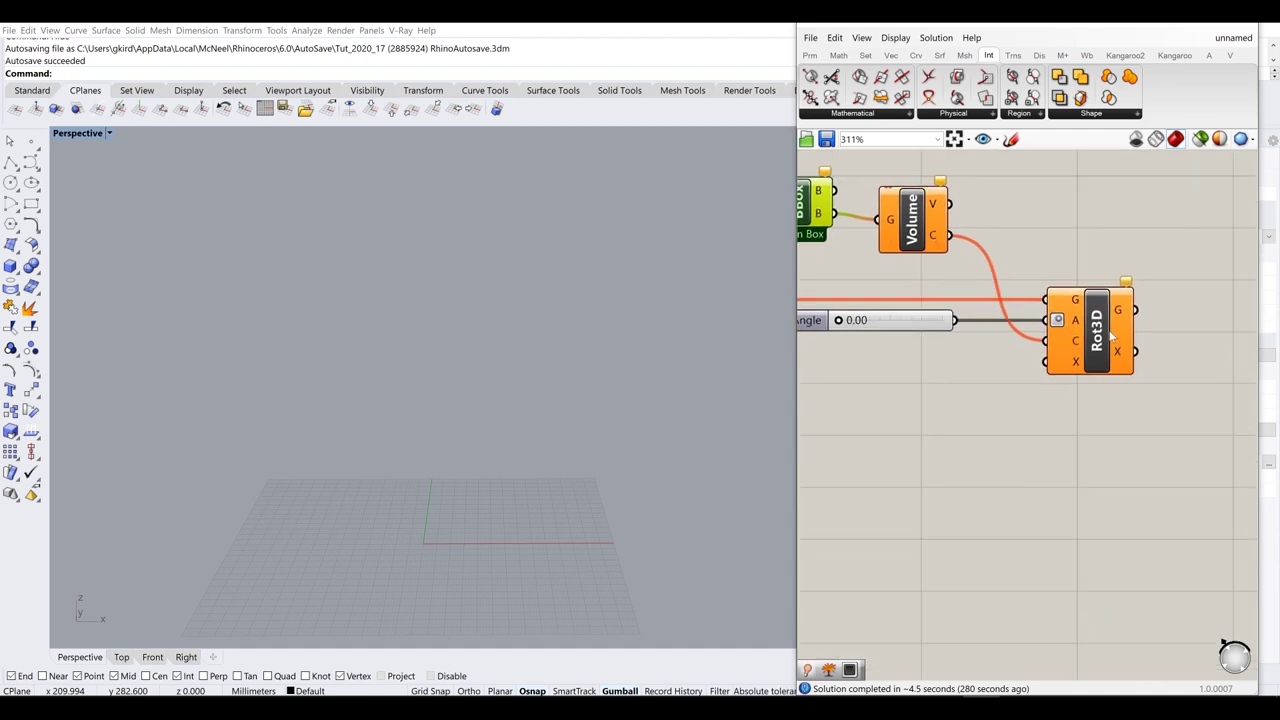
pyautogui.moveTo(991, 328); pyautogui.dragTo(1215, 315, button='right')
pyautogui.scroll(-1, 1215, 315)
pyautogui.moveTo(1137, 317); pyautogui.dragTo(1088, 370, button='right')
pyautogui.scroll(-1, 1088, 370)
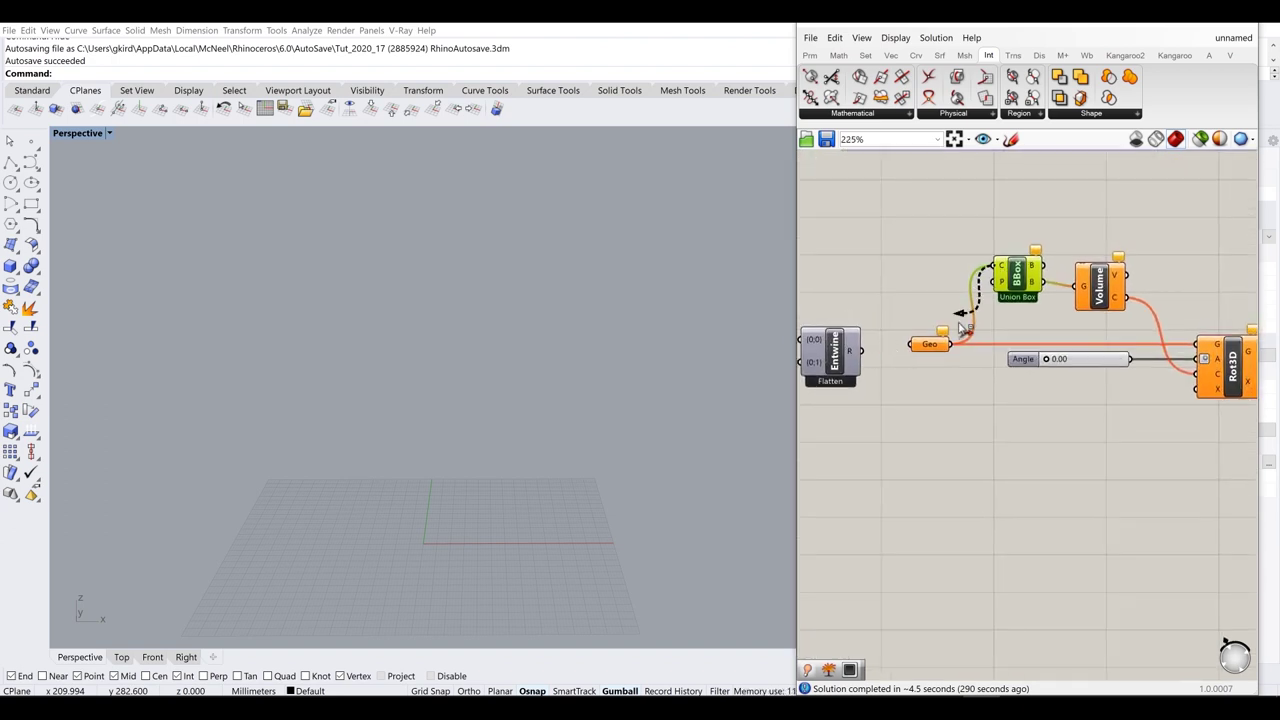
# - Disconnect the Geometry parameter from the bounding box and feed the Entwine result into the Geometry parameter
pyautogui.moveTo(960, 347); pyautogui.dragTo(1007, 244)
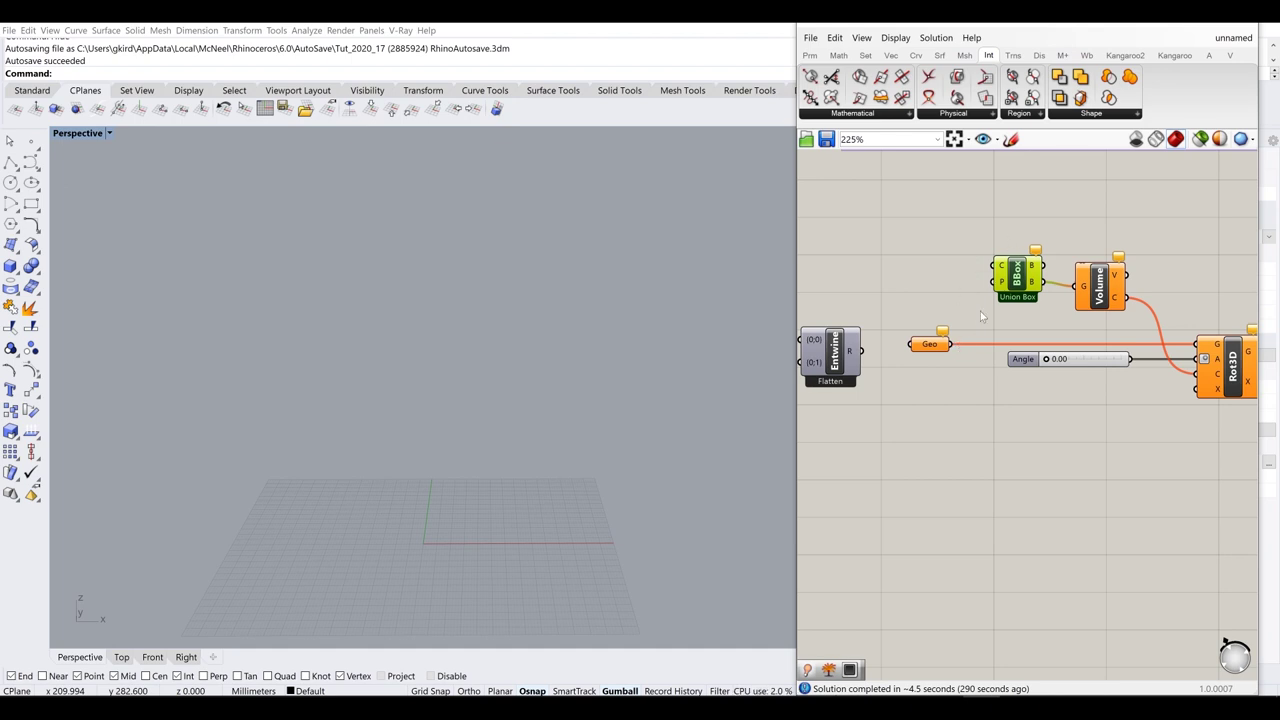
pyautogui.moveTo(932, 347); pyautogui.dragTo(899, 344)
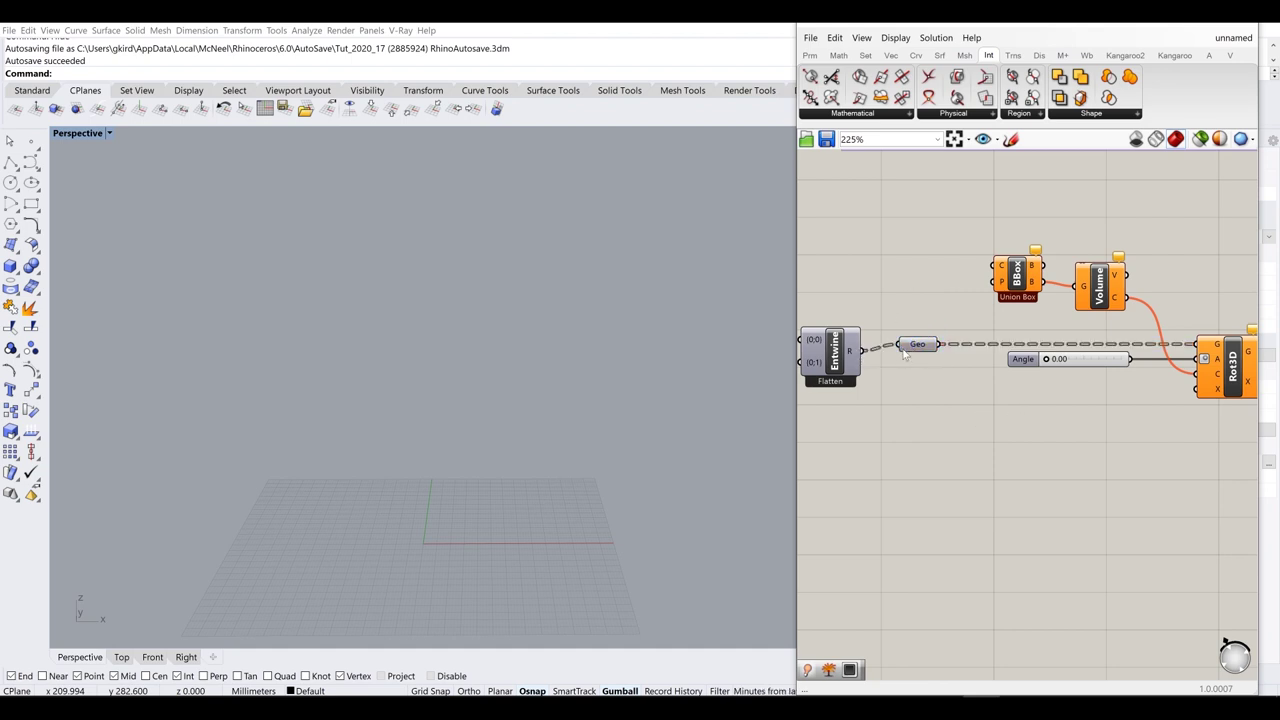
pyautogui.moveTo(928, 349)
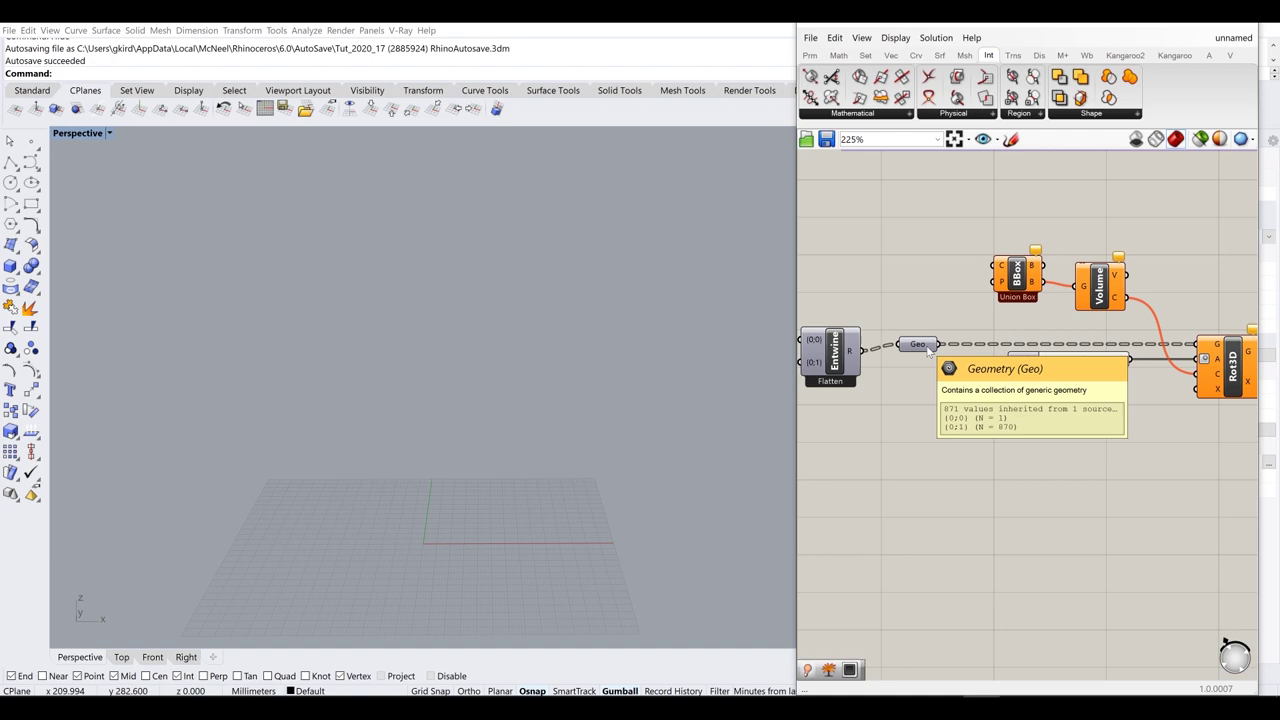
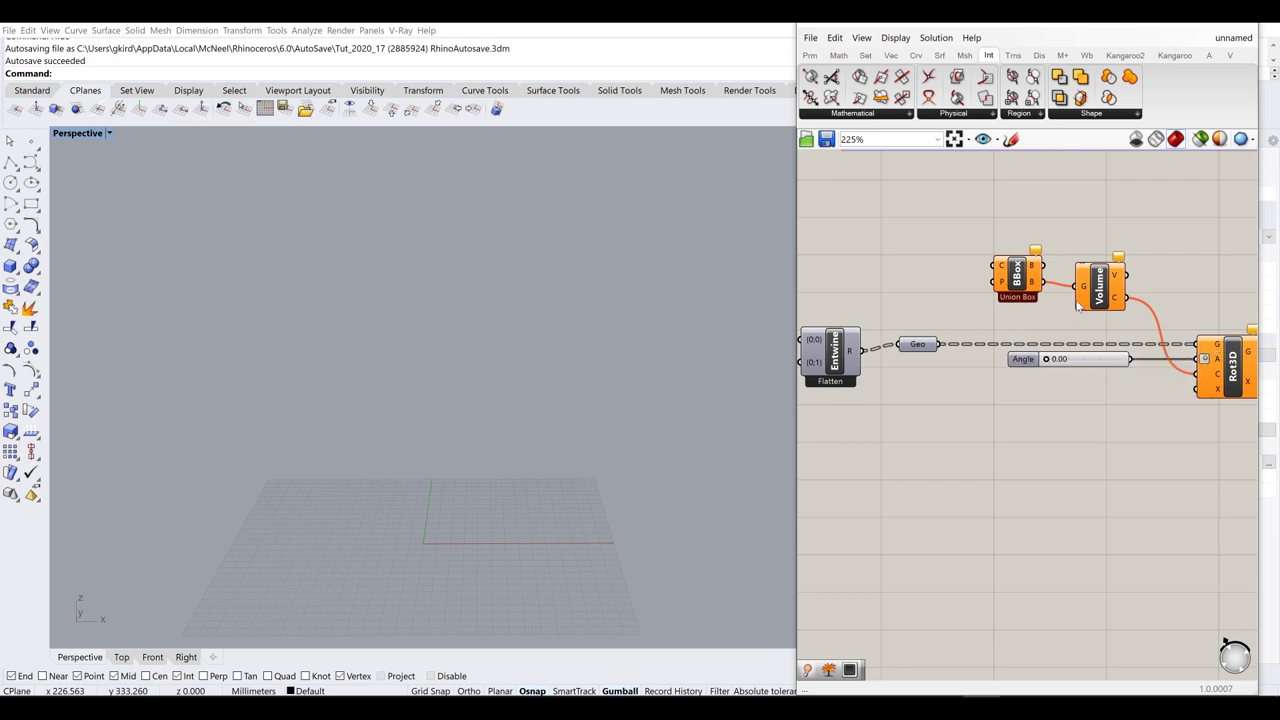
# - Flatten the bounding box's content input and connect the Geometry parameter to it
pyautogui.moveTo(1106, 300); pyautogui.dragTo(1113, 297)
pyautogui.click(874, 290)
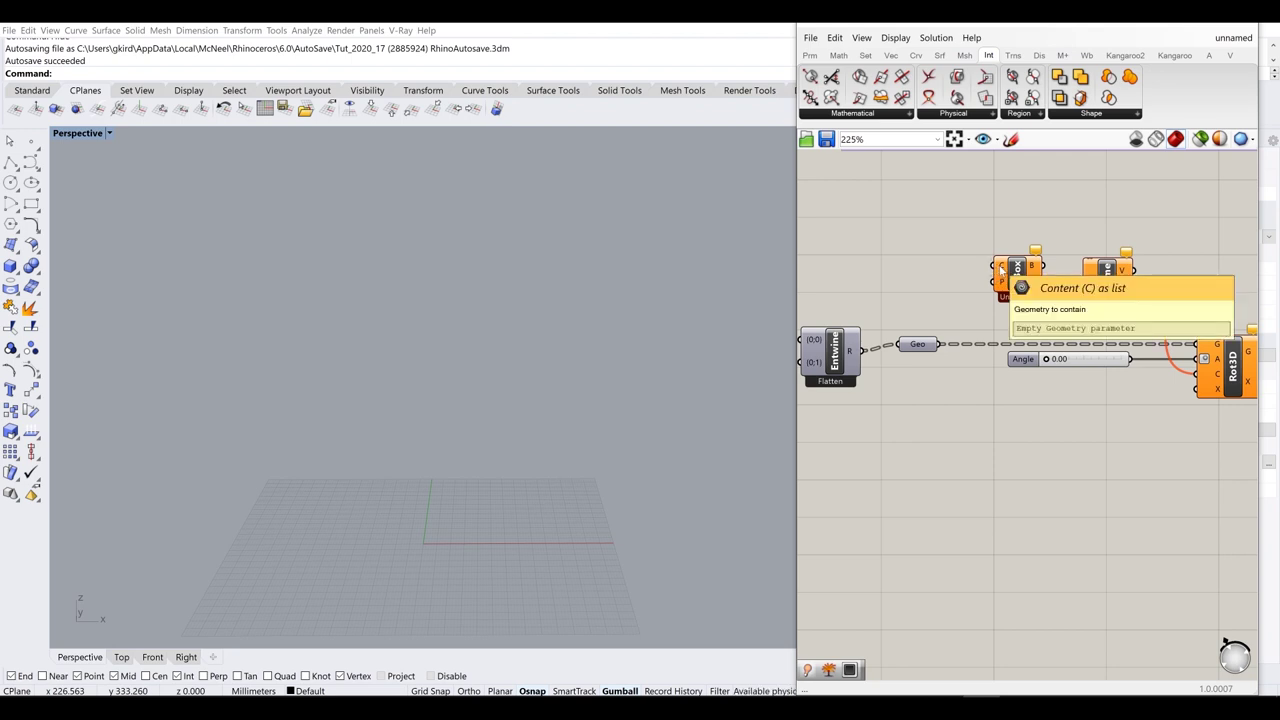
pyautogui.rightClick(1001, 268)
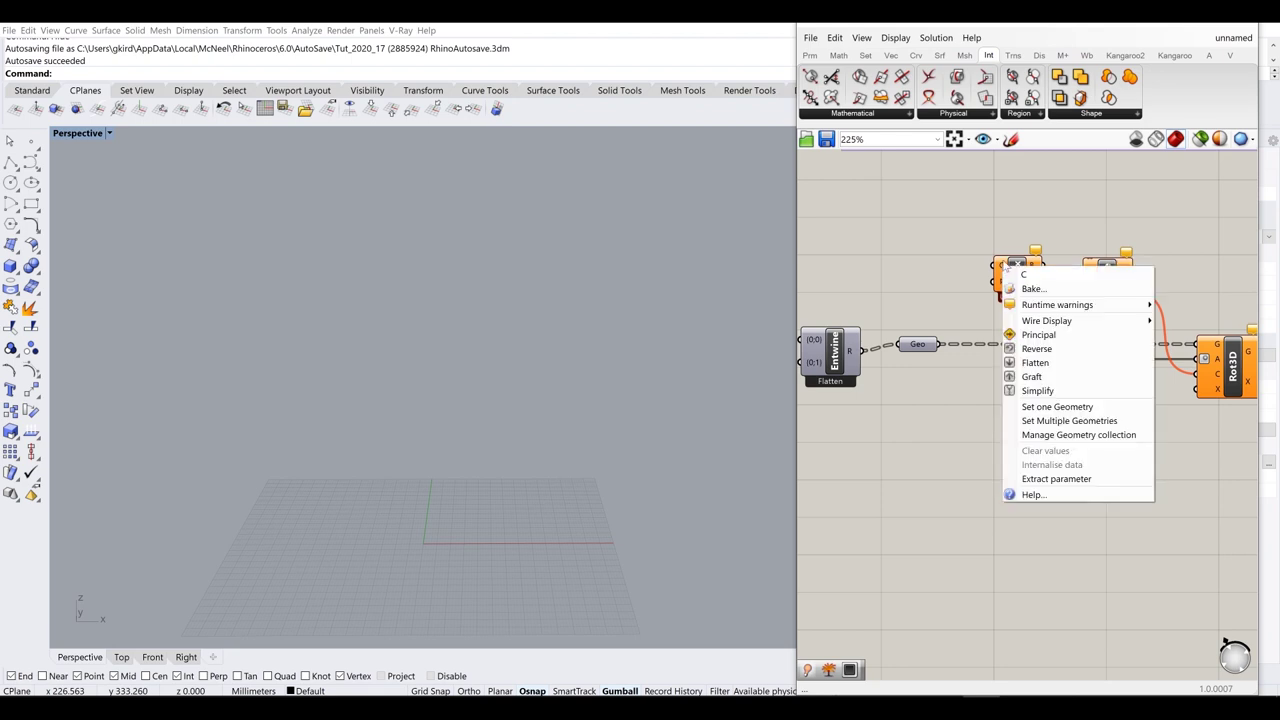
pyautogui.click(1071, 369)
pyautogui.moveTo(938, 344); pyautogui.dragTo(987, 268)
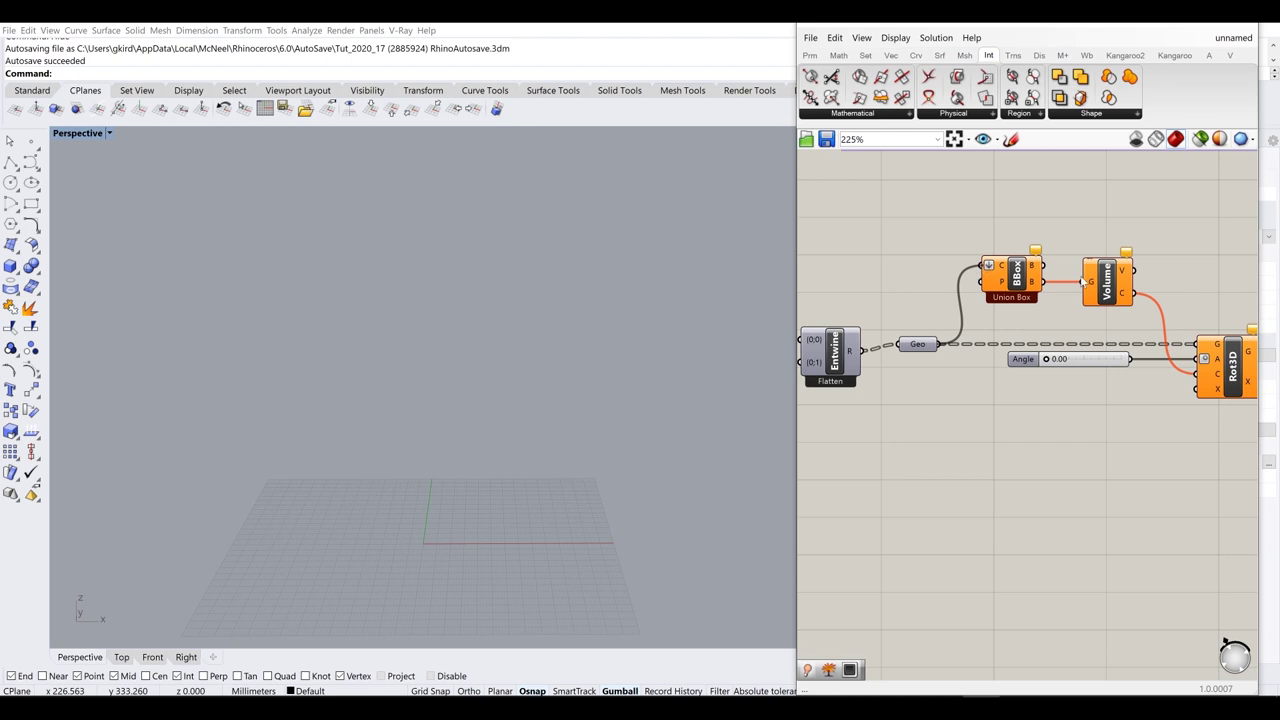
# - Test the rotation by raising the Angle slider to 6.40 and returning it to 0.00
pyautogui.moveTo(1108, 399); pyautogui.dragTo(1048, 328, button='right')
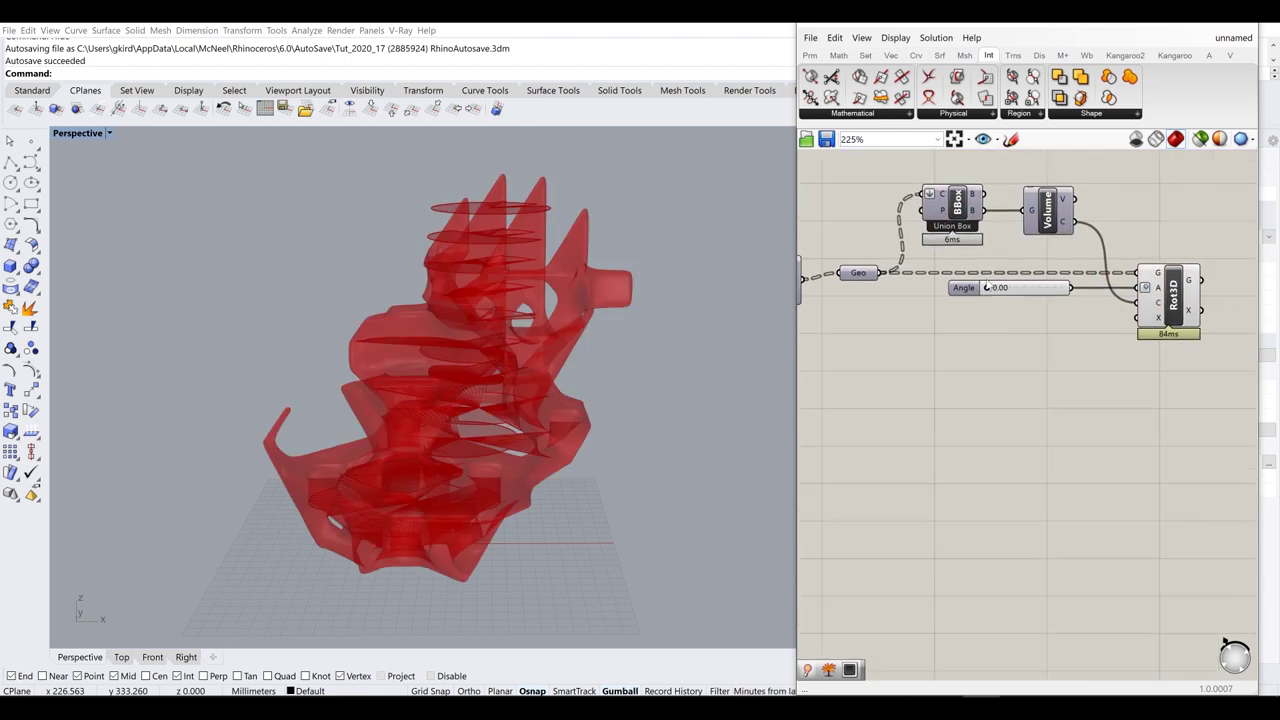
pyautogui.moveTo(987, 288); pyautogui.dragTo(963, 311)
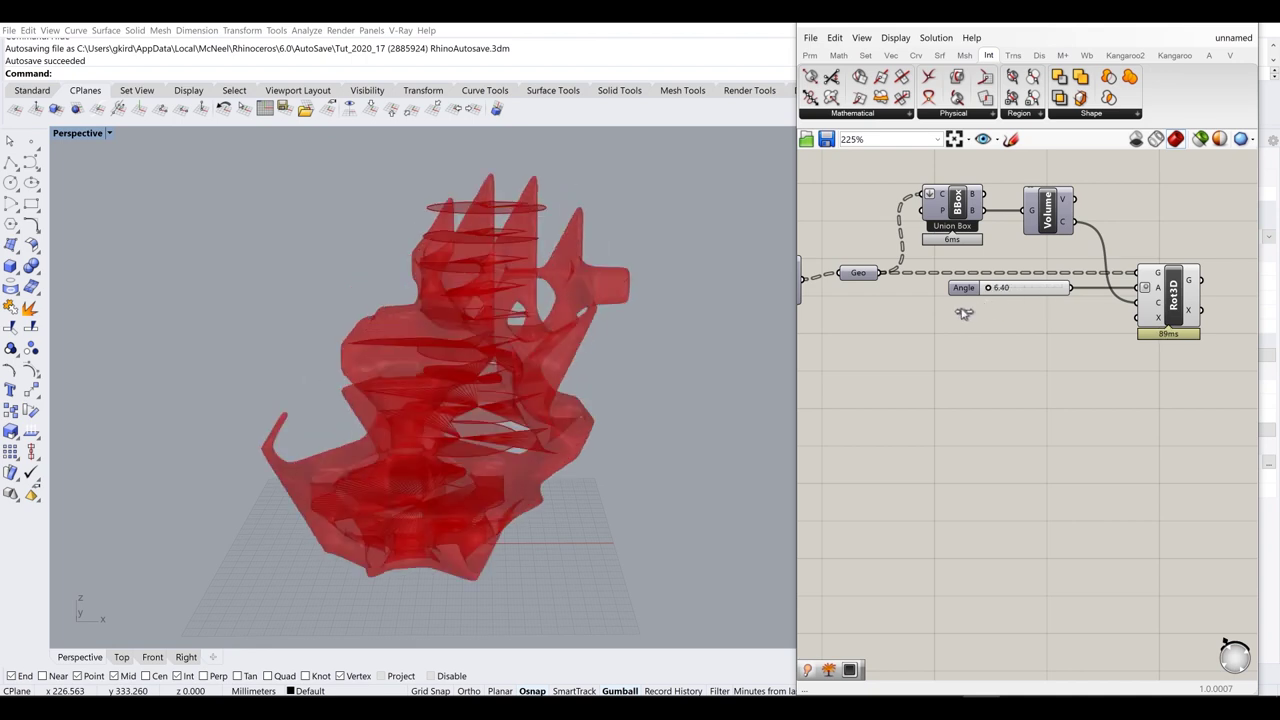
pyautogui.moveTo(1150, 338); pyautogui.dragTo(1012, 350, button='right')
pyautogui.moveTo(1066, 290)
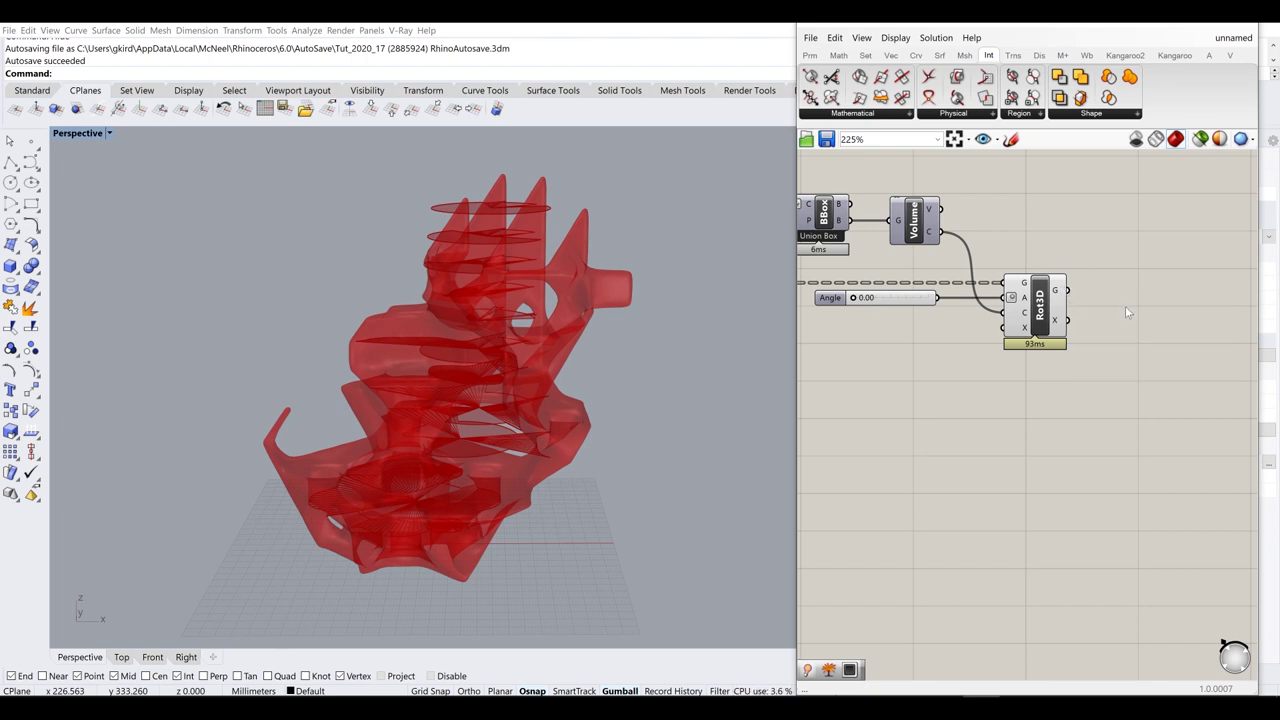
# - Add a Param Viewer and connect Rotate 3D's geometry output to it
pyautogui.moveTo(1178, 290); pyautogui.dragTo(1064, 345, button='right')
pyautogui.doubleClick(1064, 345)
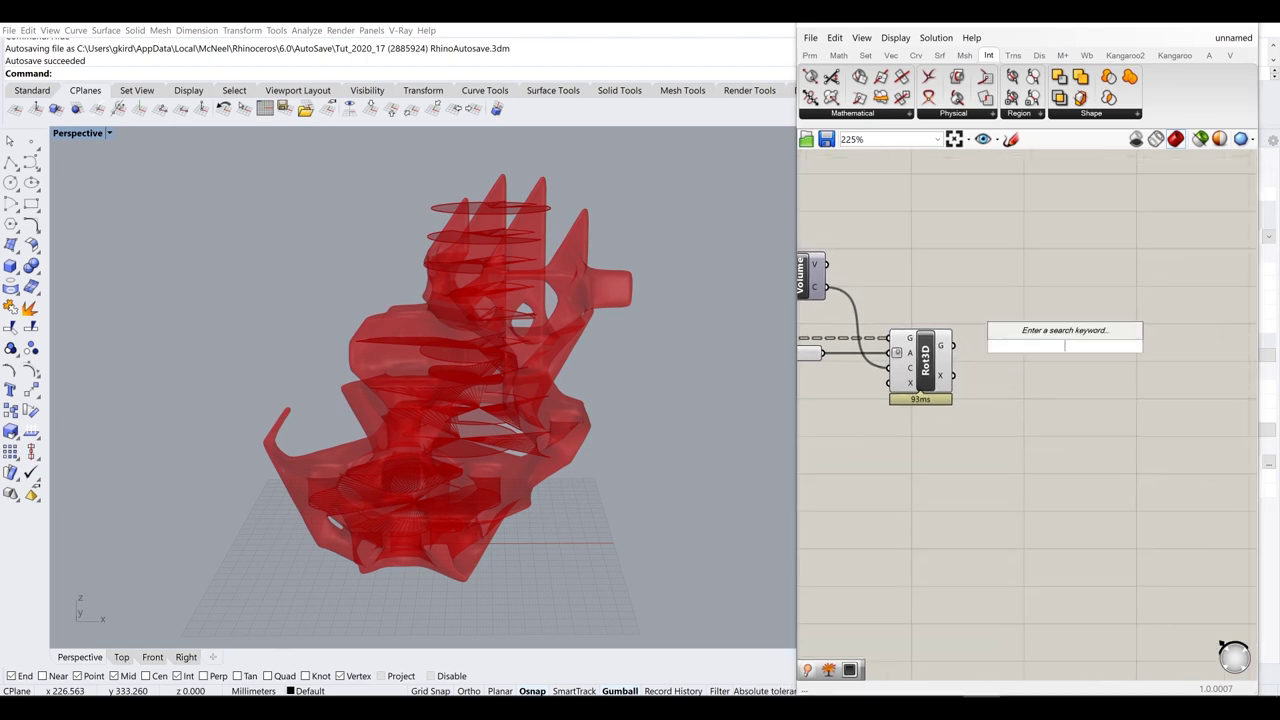
pyautogui.write('da')
pyautogui.press('BackSpace')
pyautogui.press('BackSpace')
pyautogui.write('param vie')
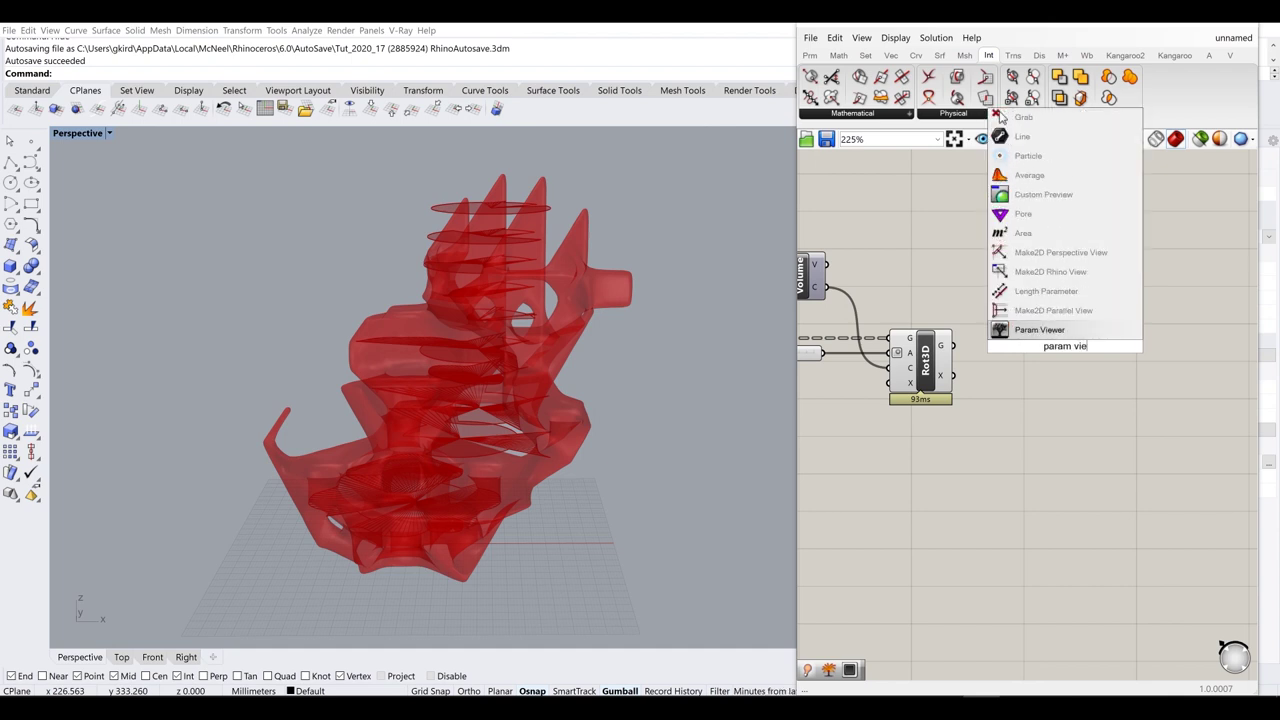
pyautogui.click(1040, 330)
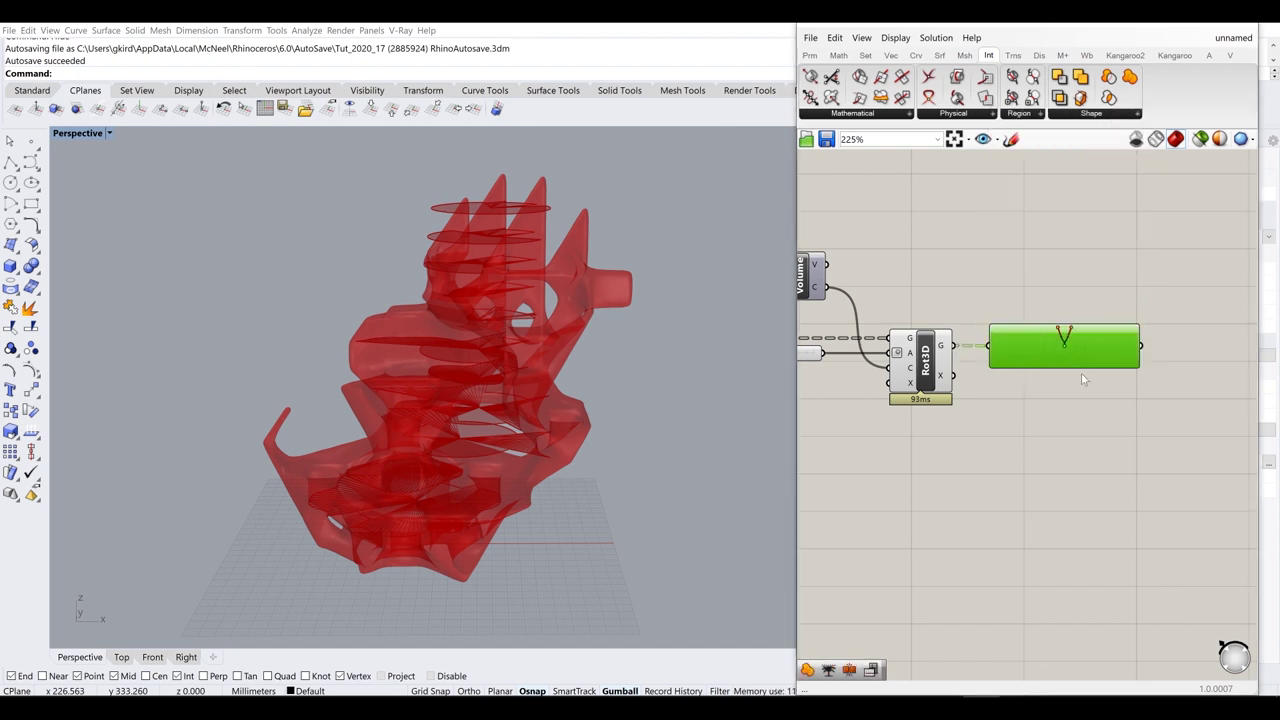
# - Delete the Param Viewer connected to Rotate 3D's geometry output
pyautogui.scroll(3, 1081, 373)
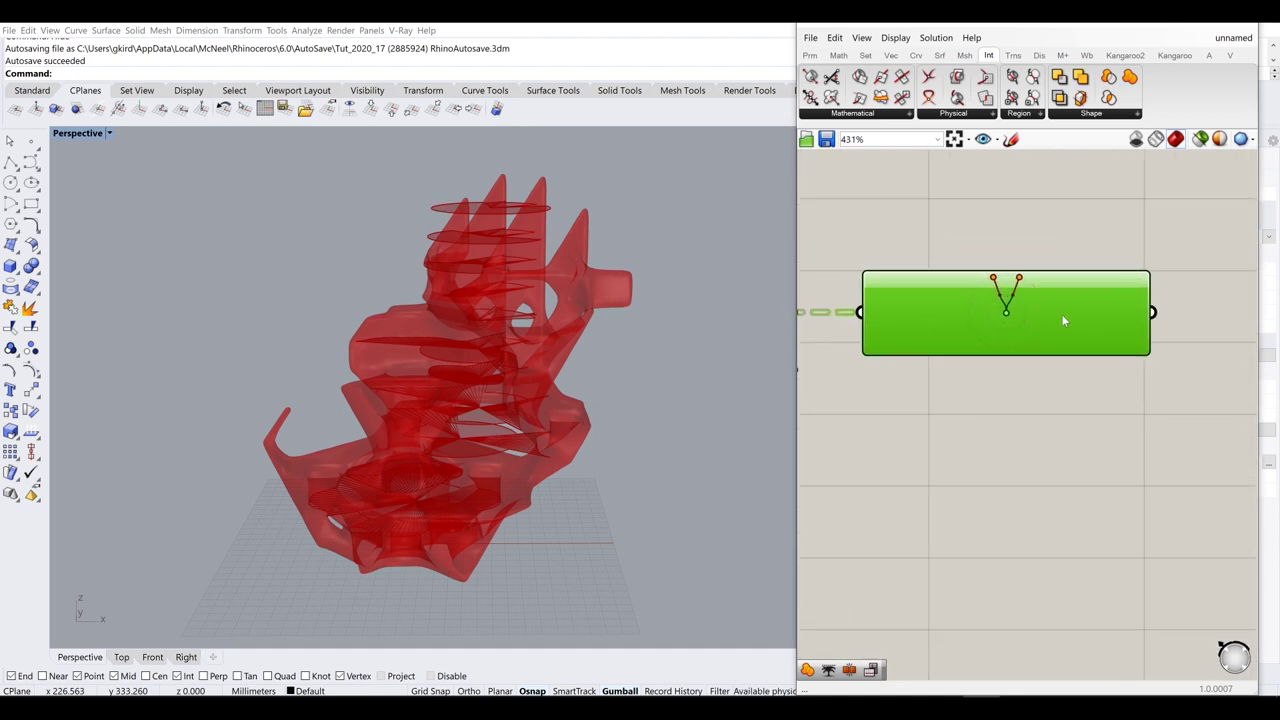
pyautogui.press('Delete')
pyautogui.moveTo(912, 318); pyautogui.dragTo(1045, 326, button='right')
pyautogui.doubleClick(1143, 333)
pyautogui.write('bang')
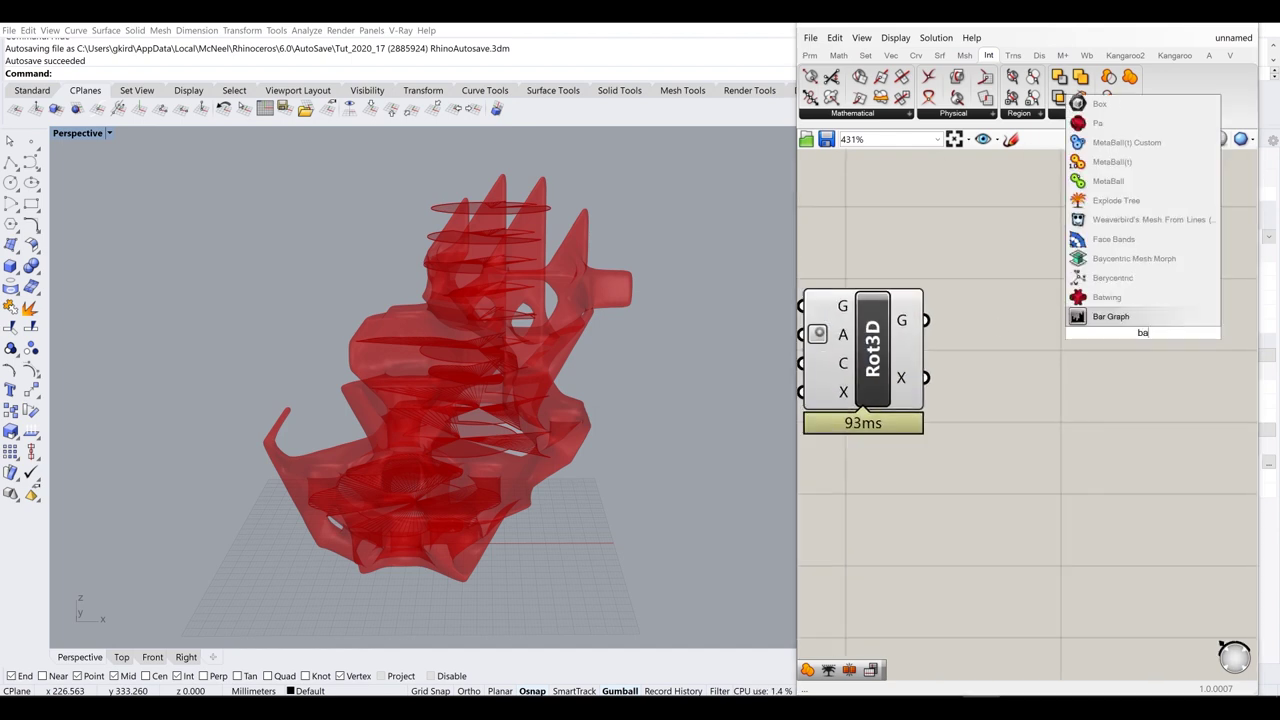
pyautogui.click(1149, 306)
pyautogui.click(1154, 324)
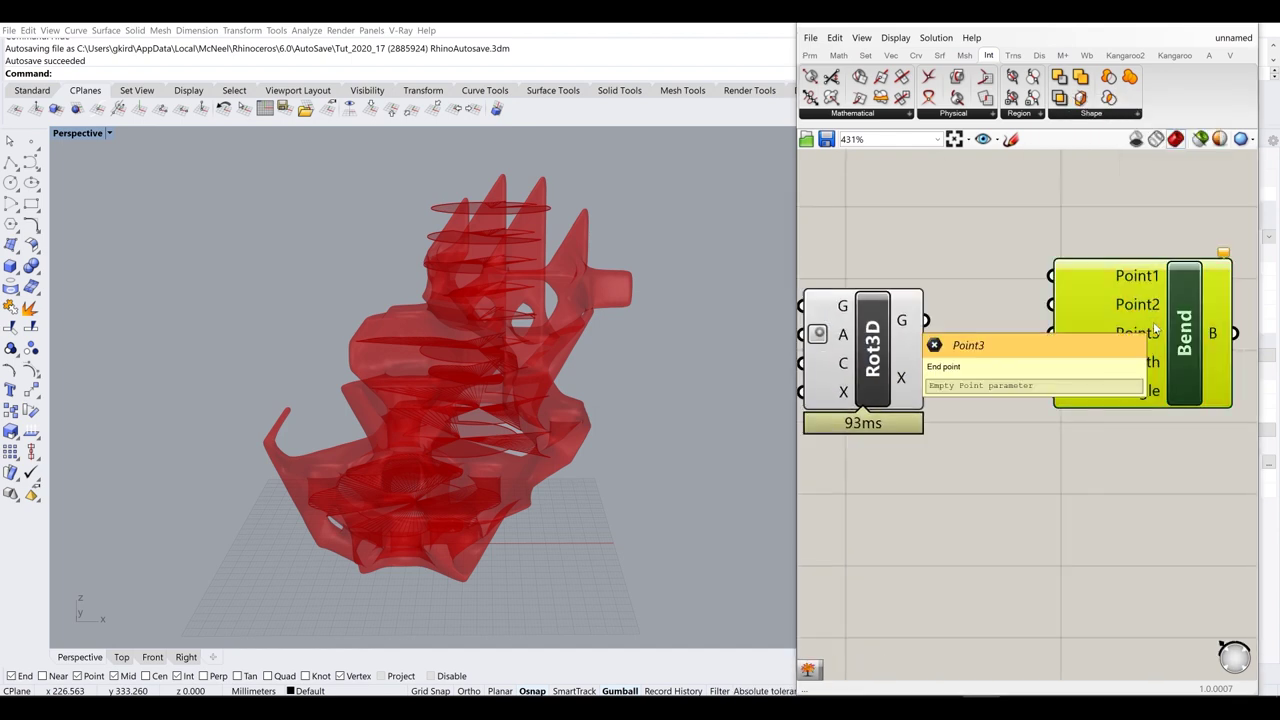
pyautogui.press('Delete')
# - Add an Explode Tree component and connect Rotate 3D's geometry output to its data input
pyautogui.doubleClick(1153, 322)
pyautogui.write('bang')
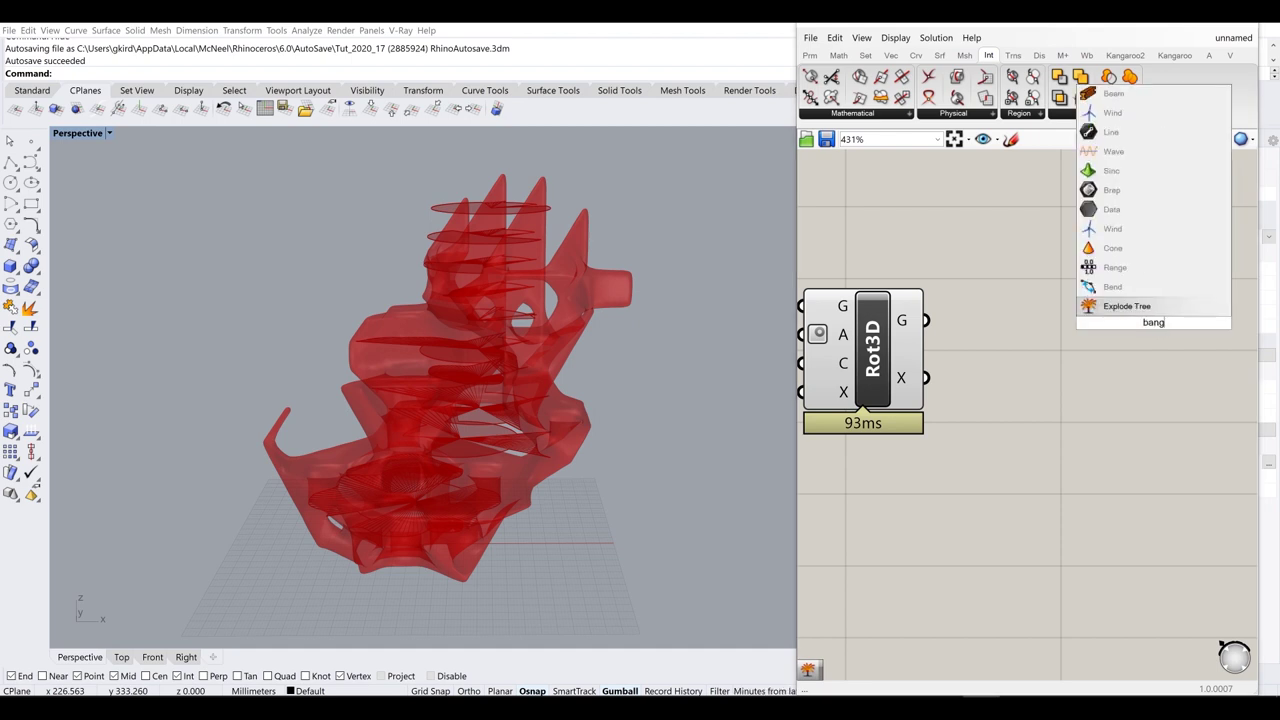
pyautogui.press('Return')
pyautogui.moveTo(925, 320); pyautogui.dragTo(1023, 307)
# - Add a Custom Preview component and connect Explode Tree's {0;0} output to its geometry input
pyautogui.moveTo(1119, 336); pyautogui.dragTo(922, 355, button='right')
pyautogui.doubleClick(1075, 343)
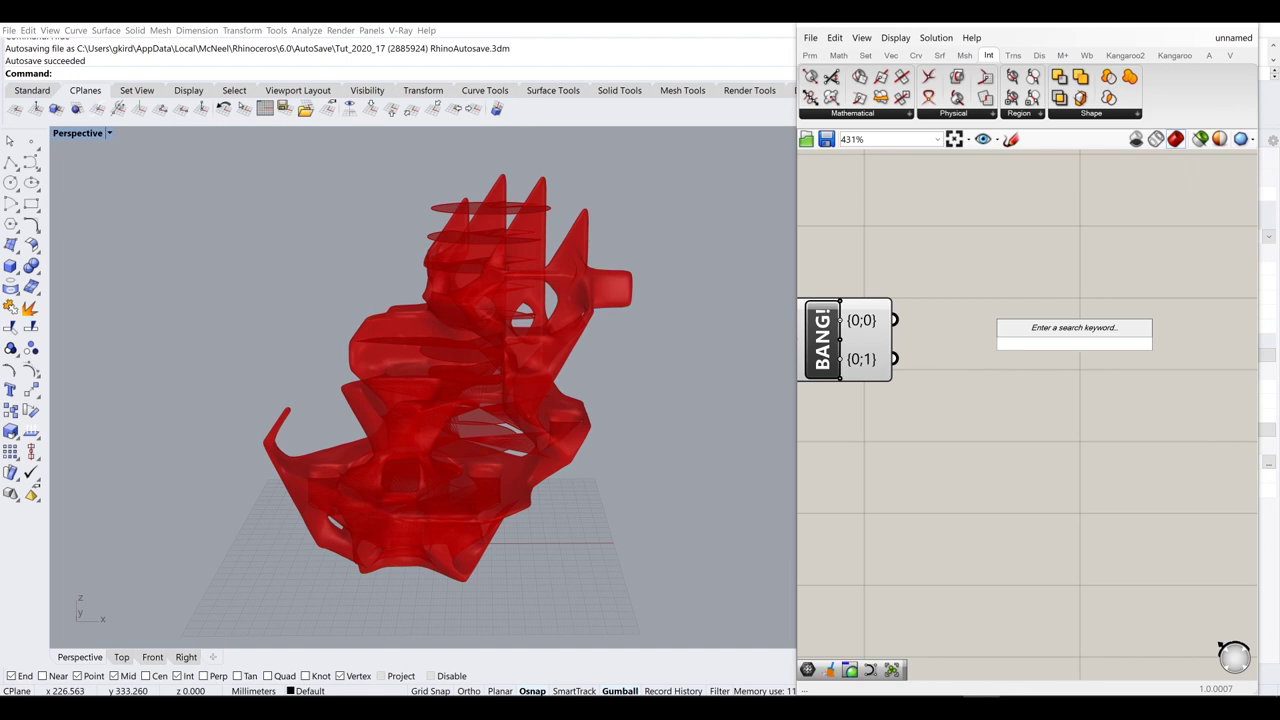
pyautogui.write('preview')
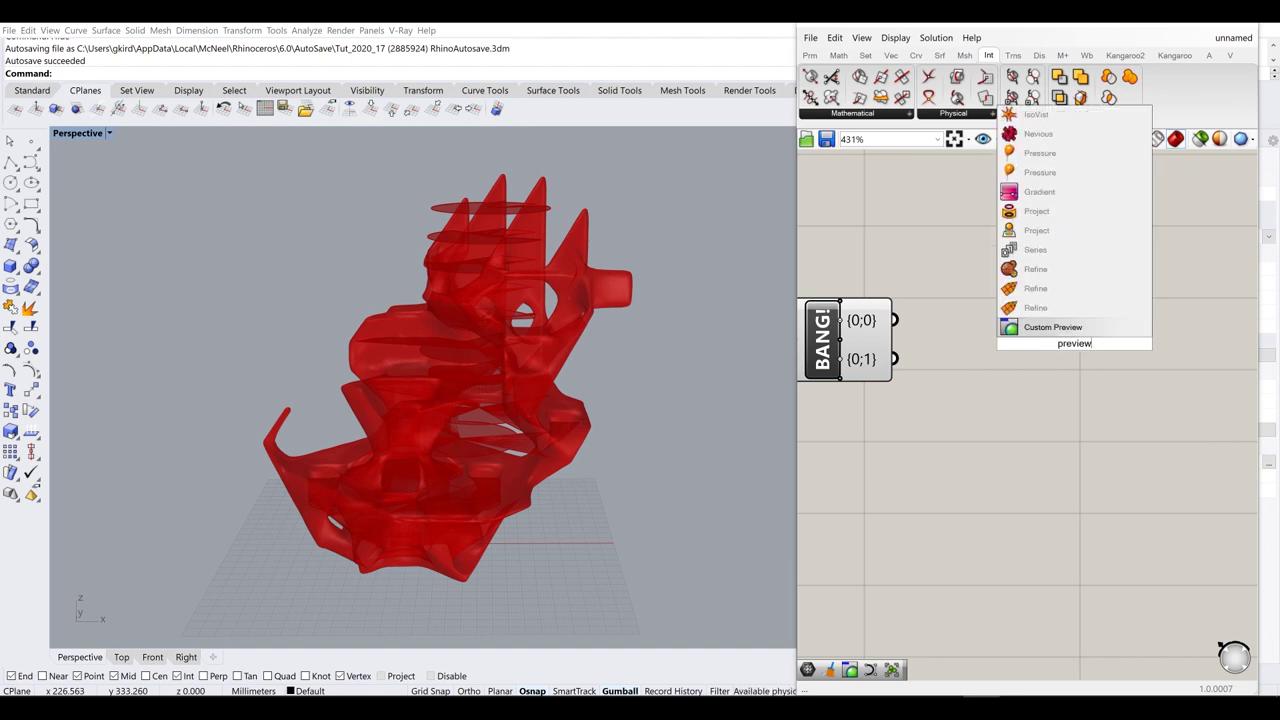
pyautogui.click(1072, 329)
pyautogui.moveTo(892, 320); pyautogui.dragTo(1070, 217)
# - Add a Colour Swatch and connect it to the Custom Preview's material input
pyautogui.doubleClick(1090, 381)
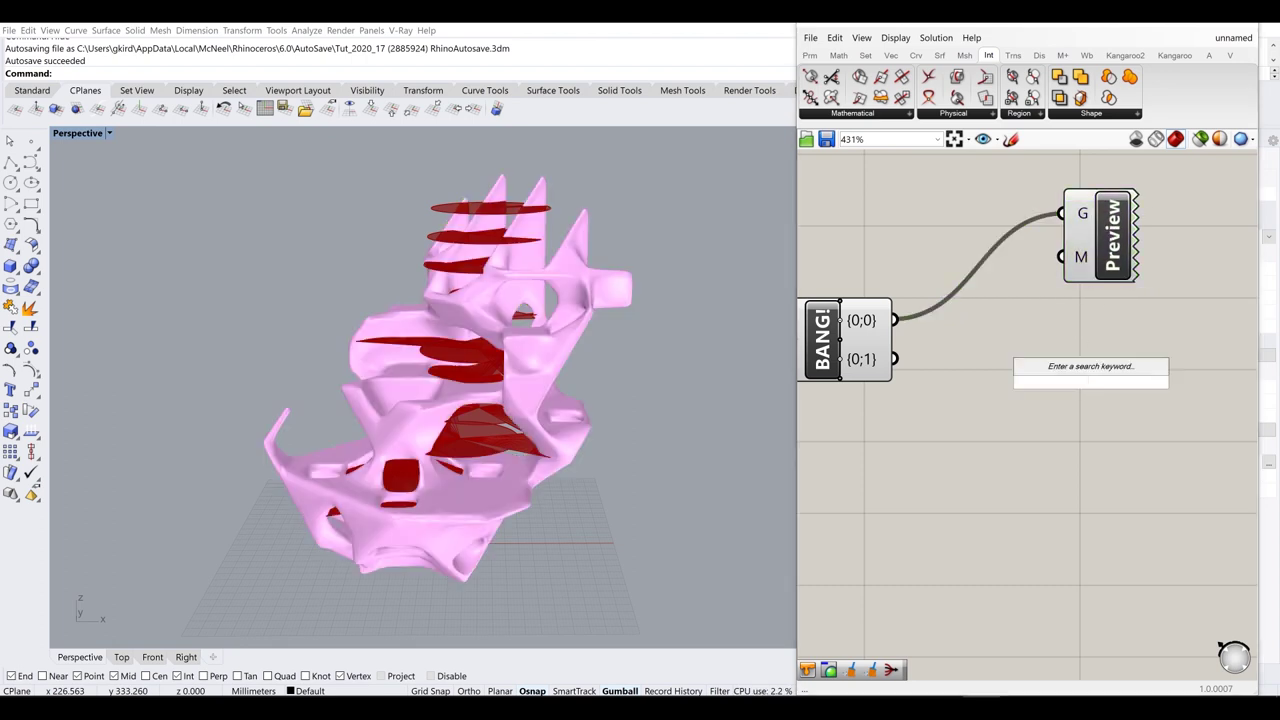
pyautogui.write('swa')
pyautogui.press('Up')
pyautogui.press('Up')
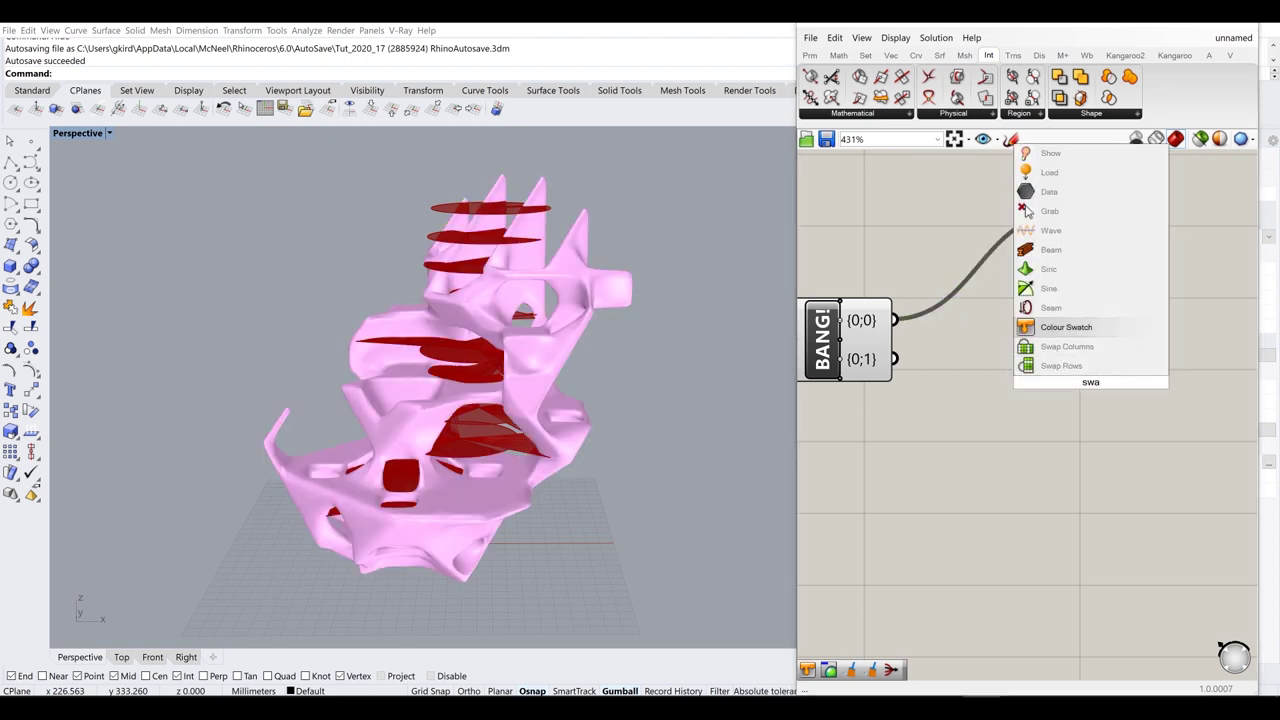
pyautogui.press('Return')
pyautogui.moveTo(1078, 383); pyautogui.dragTo(1061, 257)
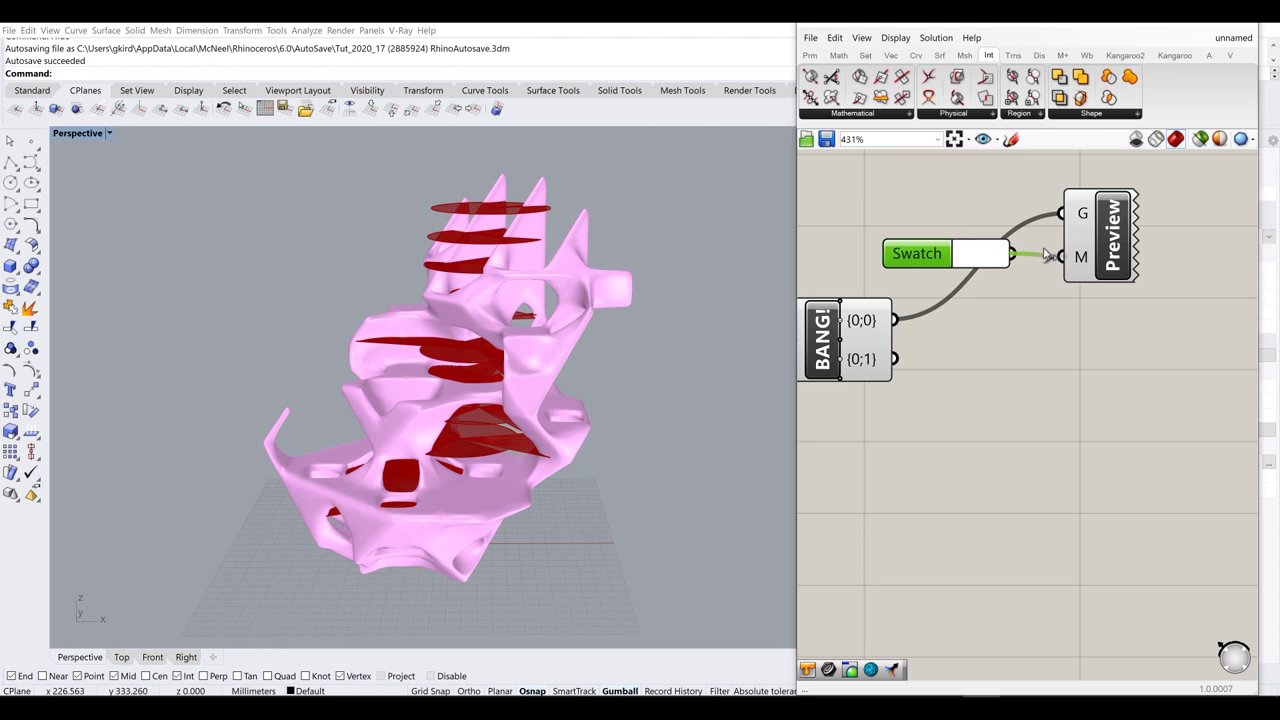
# - Set the mesh preview's colour swatch to a light grey
pyautogui.click(985, 256)
pyautogui.click(1094, 320)
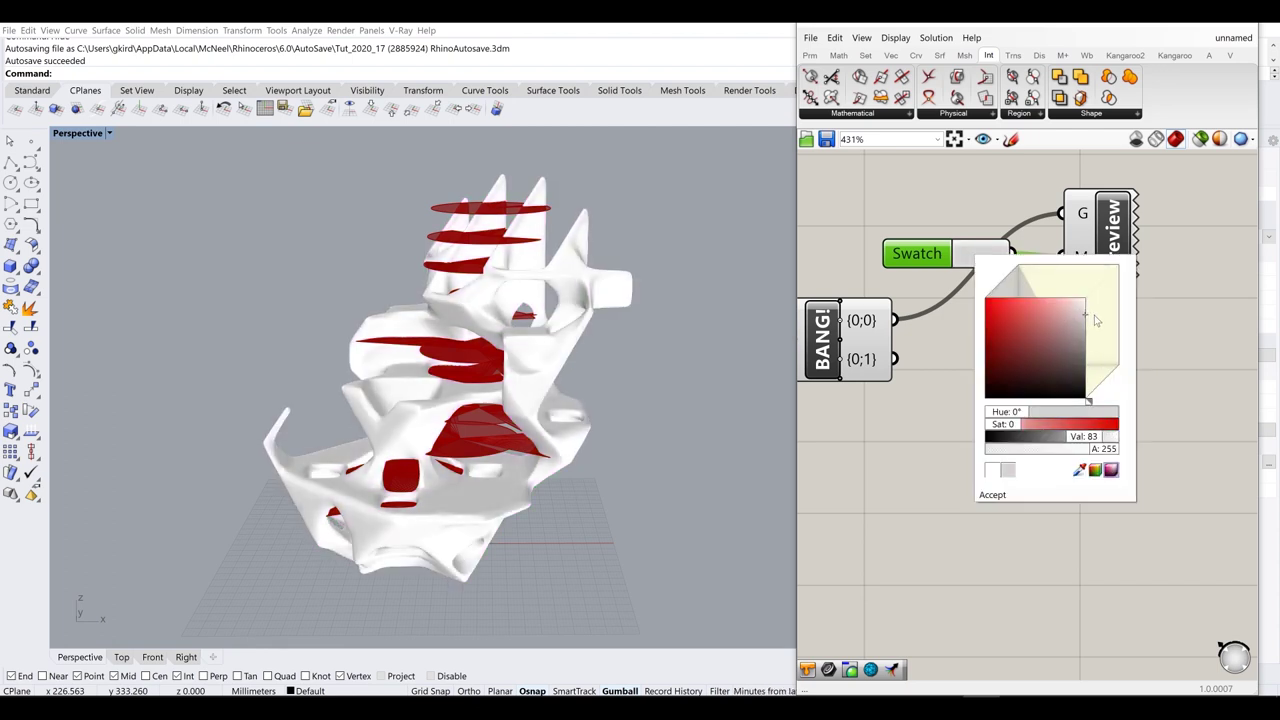
pyautogui.click(1184, 314)
pyautogui.click(1165, 391)
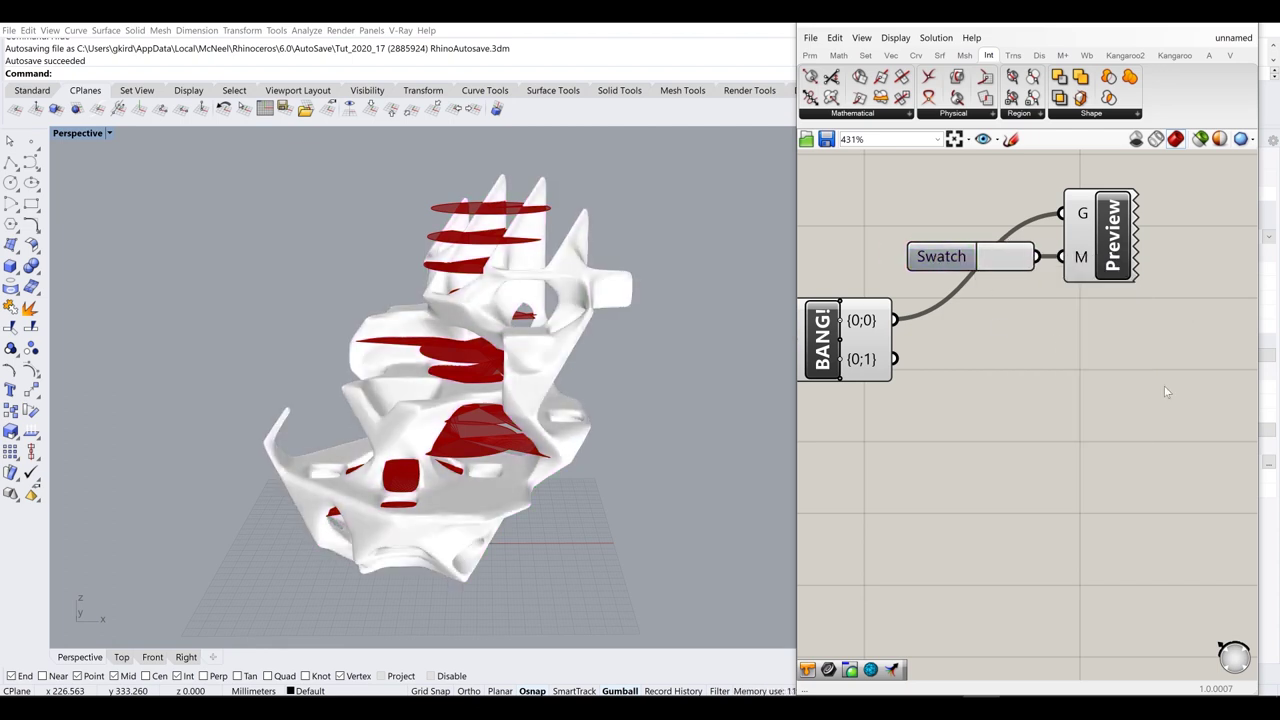
# - Add a spare Colour Swatch in the empty canvas area below the Custom Preview
pyautogui.rightClick(1073, 449)
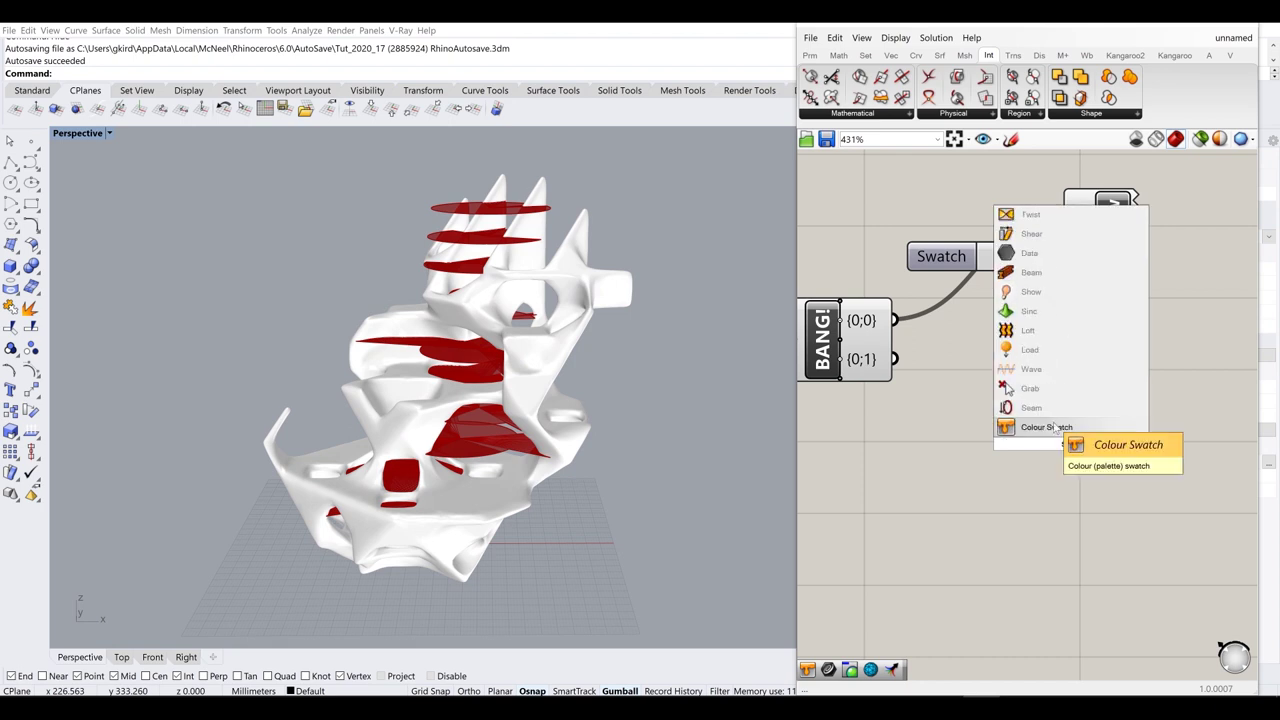
pyautogui.click(1064, 432)
pyautogui.moveTo(1042, 443); pyautogui.dragTo(980, 456)
# - Duplicate the Custom Preview with its connected swatch below the original and feed Explode Tree's {0;1} output into the copy's geometry input
pyautogui.moveTo(1163, 318); pyautogui.dragTo(979, 217)
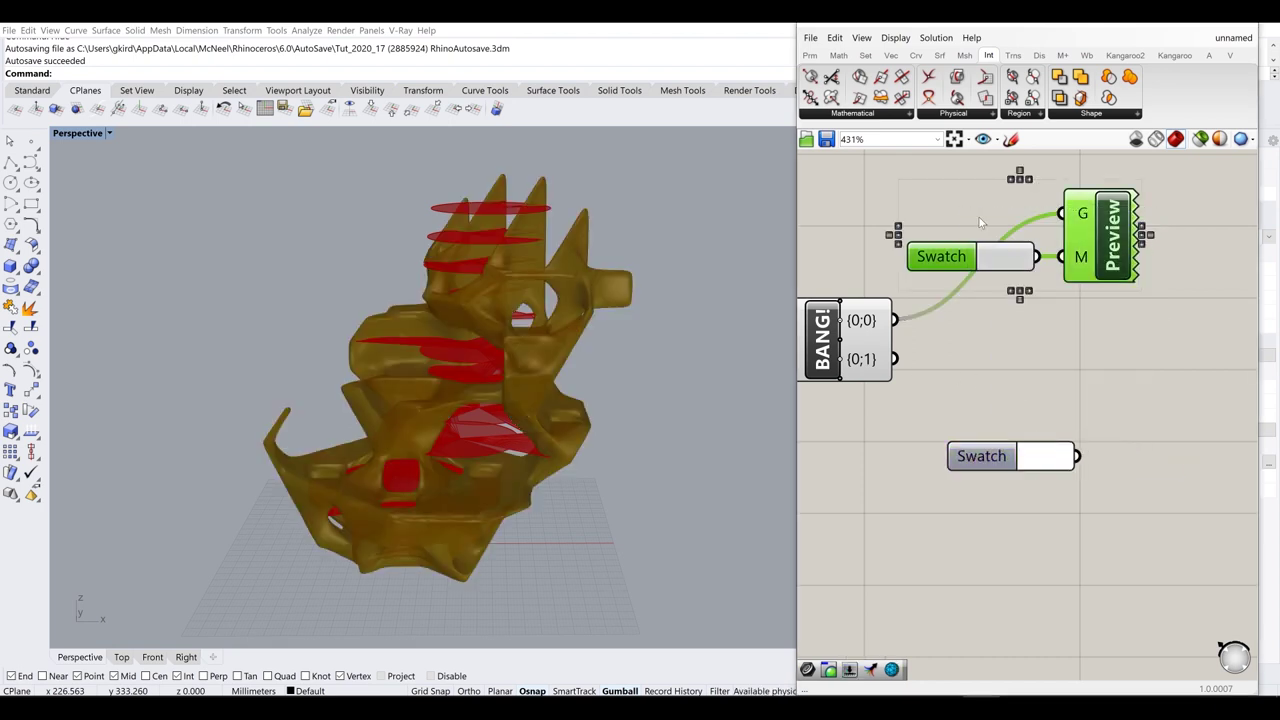
pyautogui.hotkey('ctrl', 'c')
pyautogui.hotkey('ctrl', 'v')
pyautogui.moveTo(1113, 230); pyautogui.dragTo(1138, 360)
pyautogui.click(1000, 364)
pyautogui.moveTo(894, 359); pyautogui.dragTo(1100, 357)
# - Delete the unconnected swatch and set the slab preview's swatch to dark grey with value 34
pyautogui.click(1041, 459)
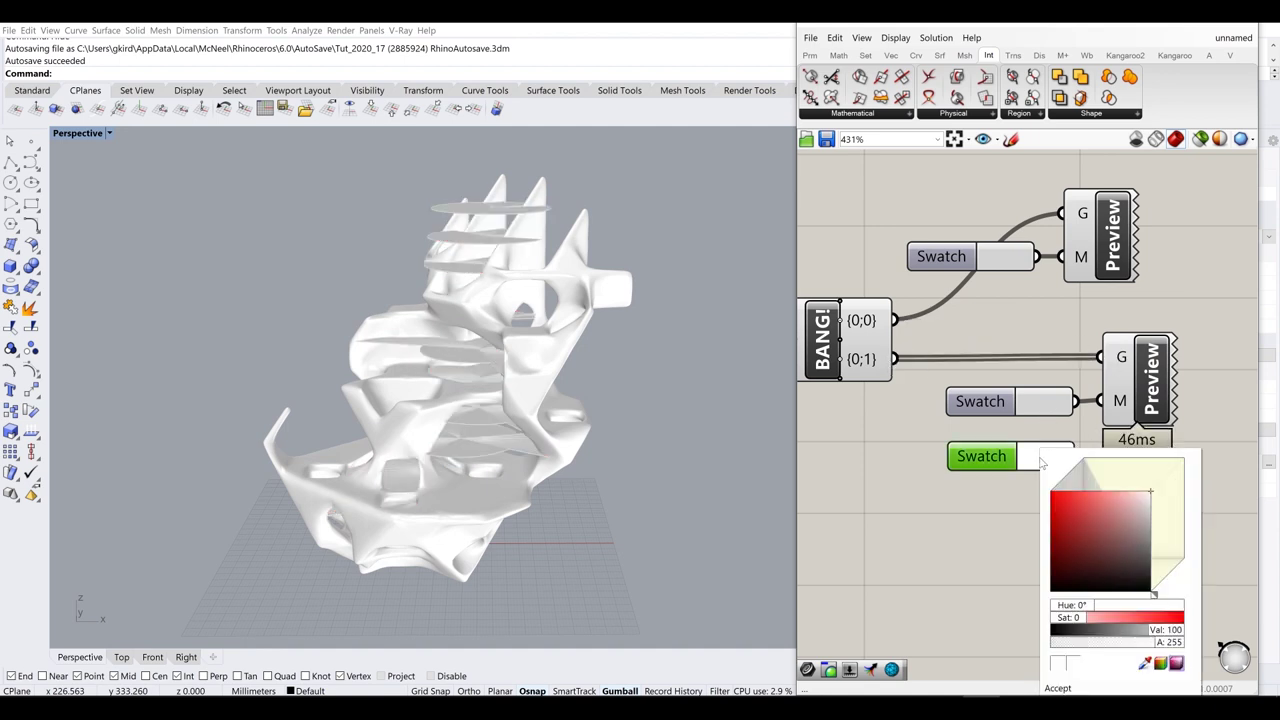
pyautogui.press('Delete')
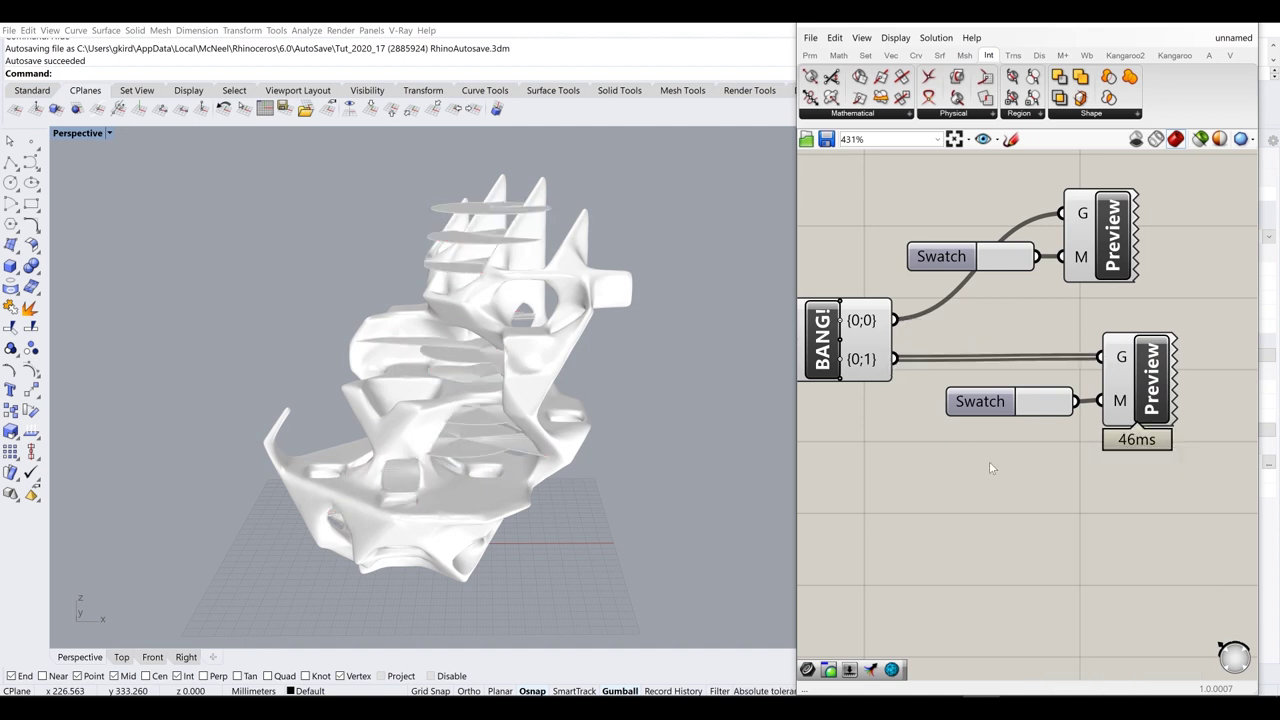
pyautogui.click(1055, 410)
pyautogui.moveTo(1125, 480); pyautogui.dragTo(1165, 508)
pyautogui.click(981, 431)
pyautogui.click(1050, 406)
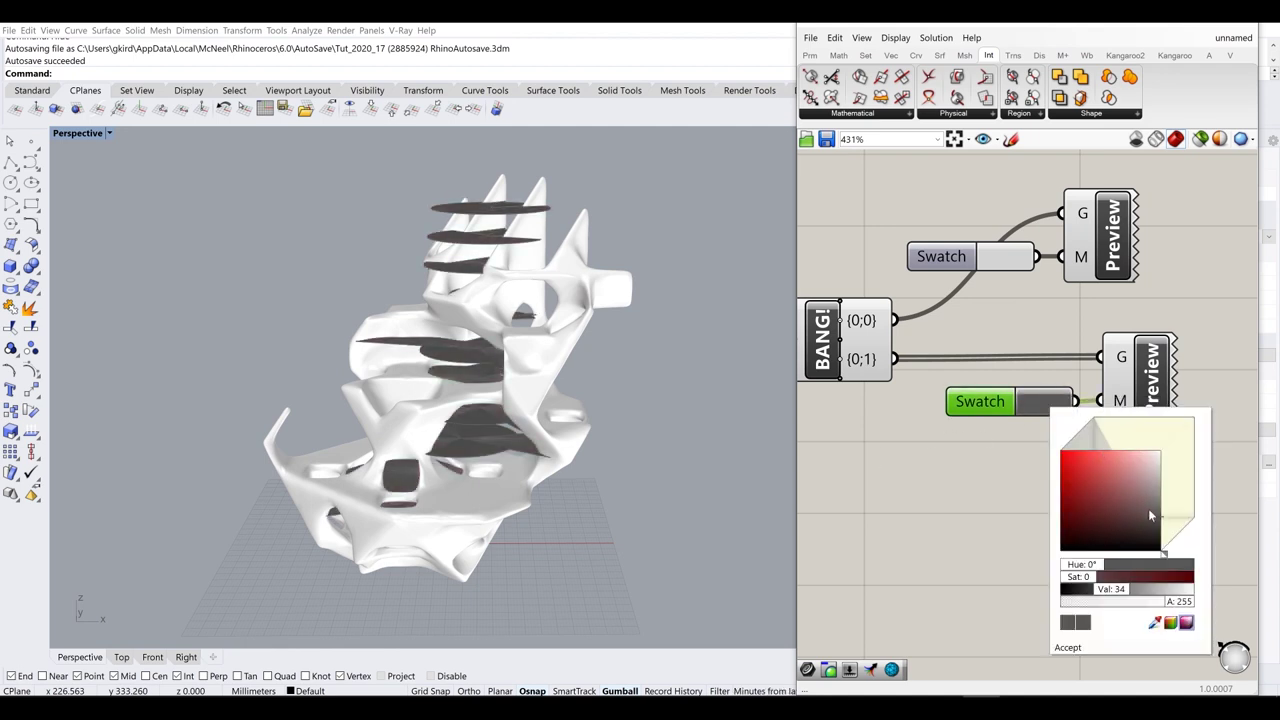
pyautogui.click(960, 470)
pyautogui.moveTo(983, 401); pyautogui.dragTo(958, 400)
pyautogui.click(983, 420)
# - Turn off the viewport preview of the Volume, Rotate 3D and Explode Tree components
pyautogui.moveTo(880, 437); pyautogui.dragTo(1092, 432, button='right')
pyautogui.scroll(-4, 1092, 432)
pyautogui.moveTo(1092, 497); pyautogui.dragTo(896, 300)
pyautogui.middleClick(1035, 296)
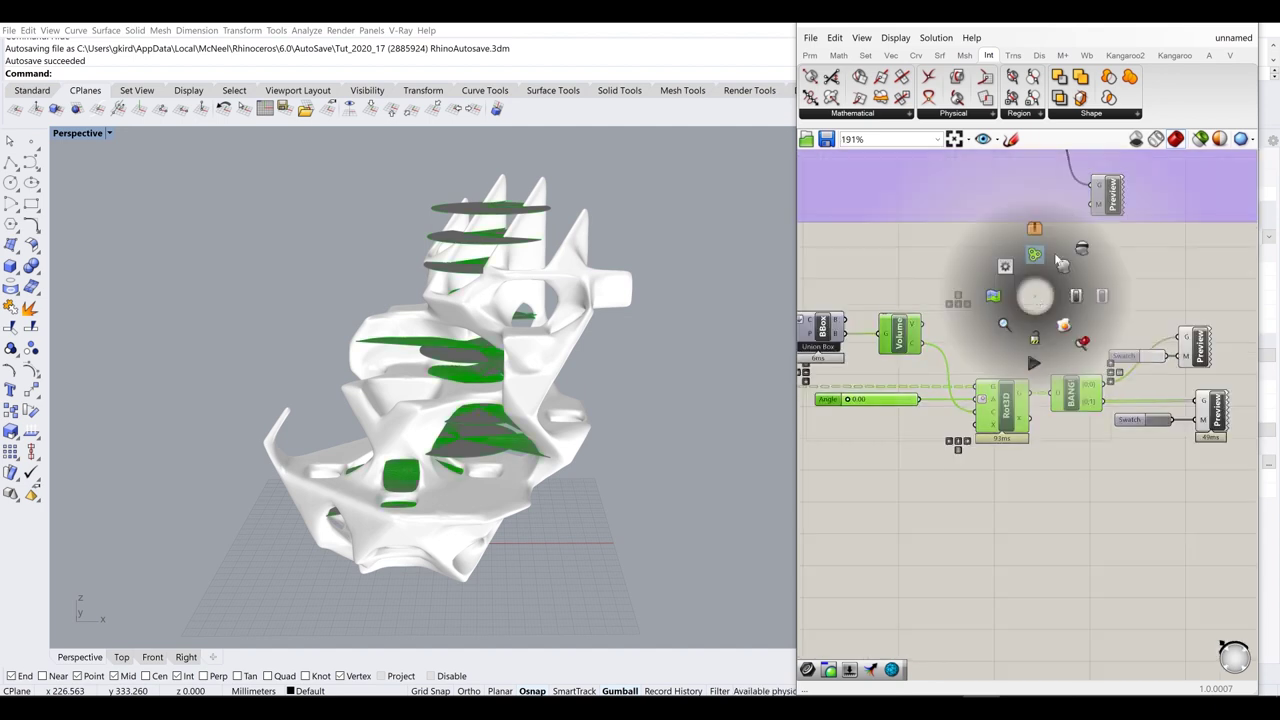
pyautogui.click(1058, 258)
pyautogui.click(1127, 268)
# - Switch the Perspective viewport to the Arctic display mode
pyautogui.click(80, 133)
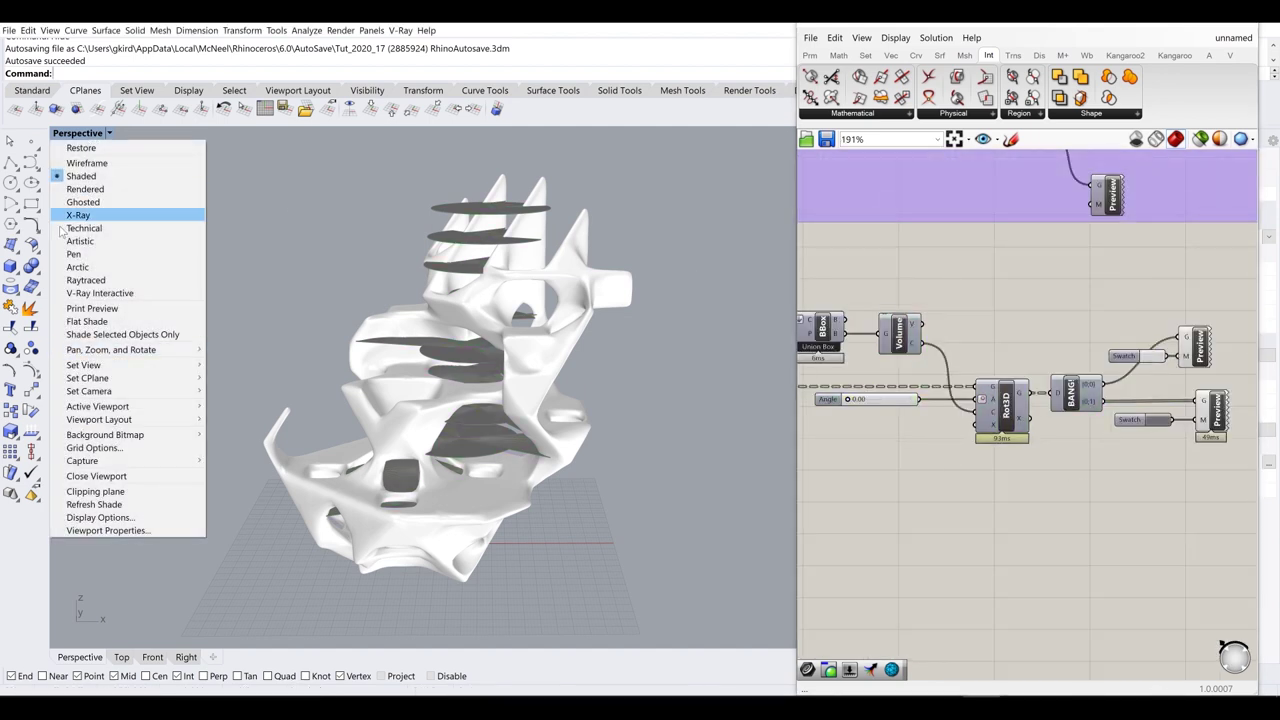
pyautogui.click(77, 267)
pyautogui.moveTo(535, 403)
pyautogui.mouseDown(button='right')
pyautogui.moveTo(523, 349)
pyautogui.moveTo(492, 450)
pyautogui.moveTo(530, 352)
pyautogui.mouseUp(button='right')
# - Try a mid grey and a red with saturation 70 and value 76 on the slab preview's swatch
pyautogui.moveTo(1137, 379); pyautogui.dragTo(1040, 404, button='right')
pyautogui.scroll(4, 1038, 430)
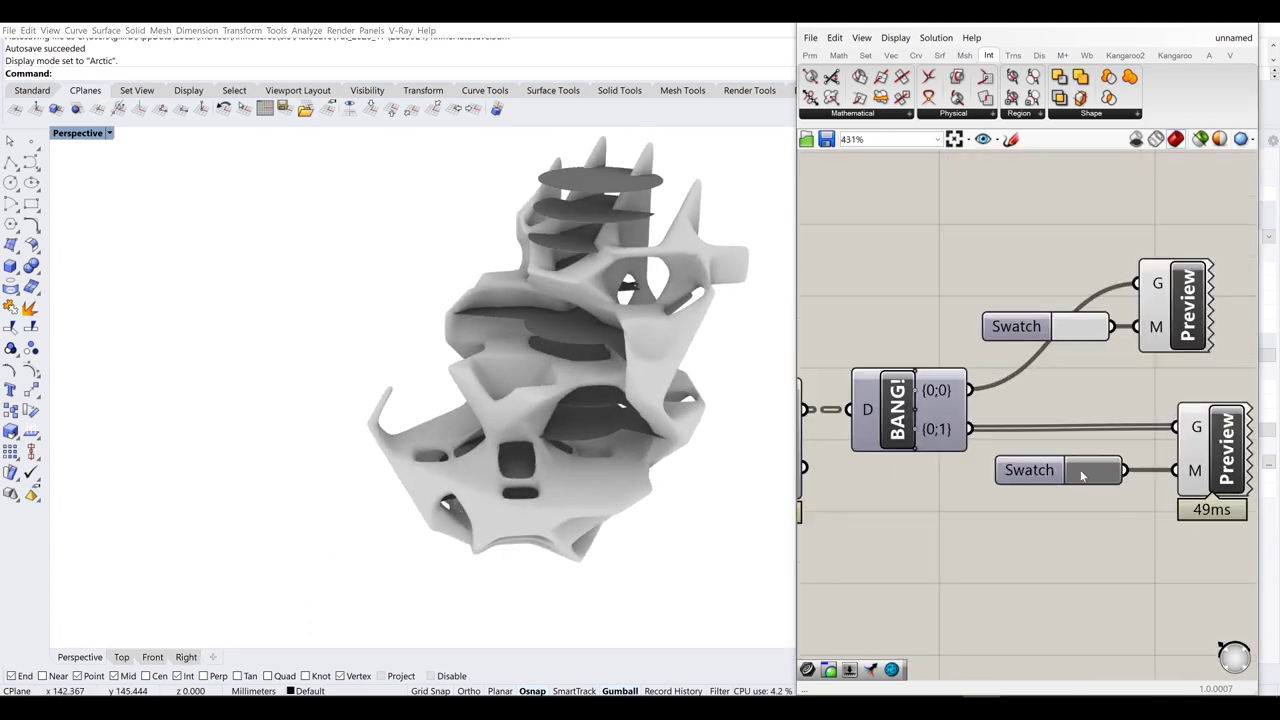
pyautogui.click(1082, 476)
pyautogui.moveTo(1196, 553); pyautogui.dragTo(1202, 534)
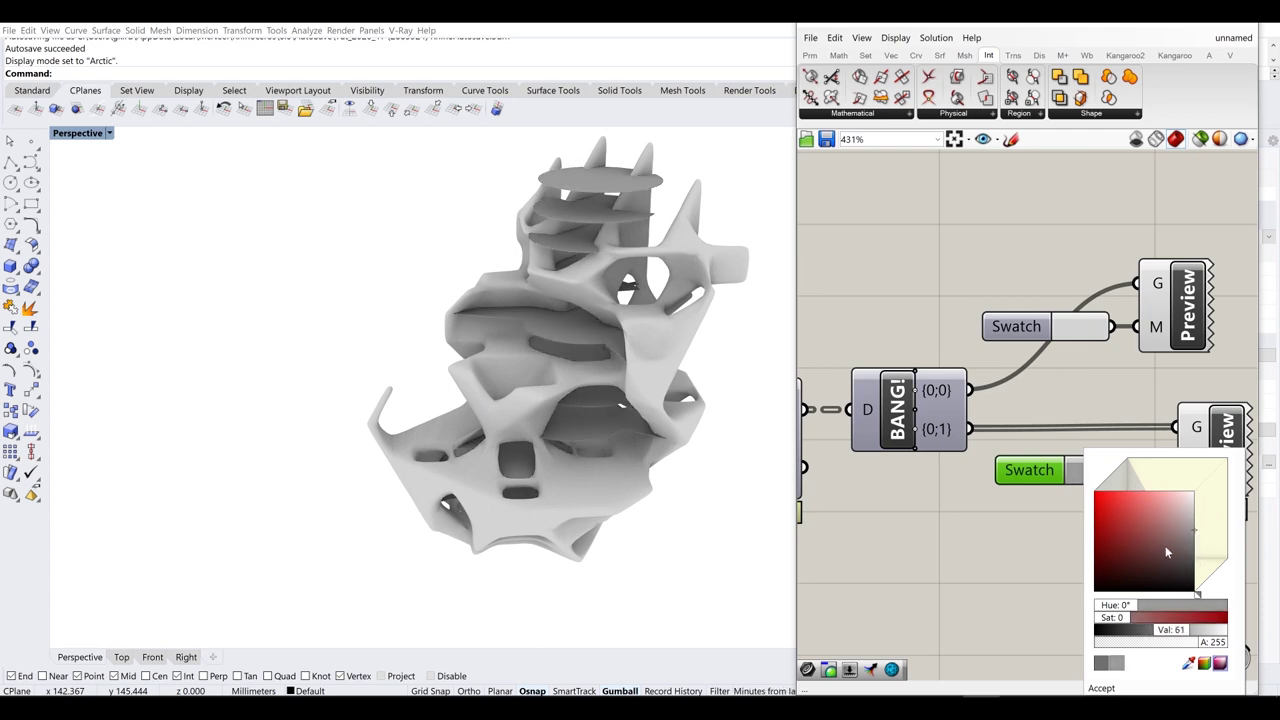
pyautogui.click(1126, 518)
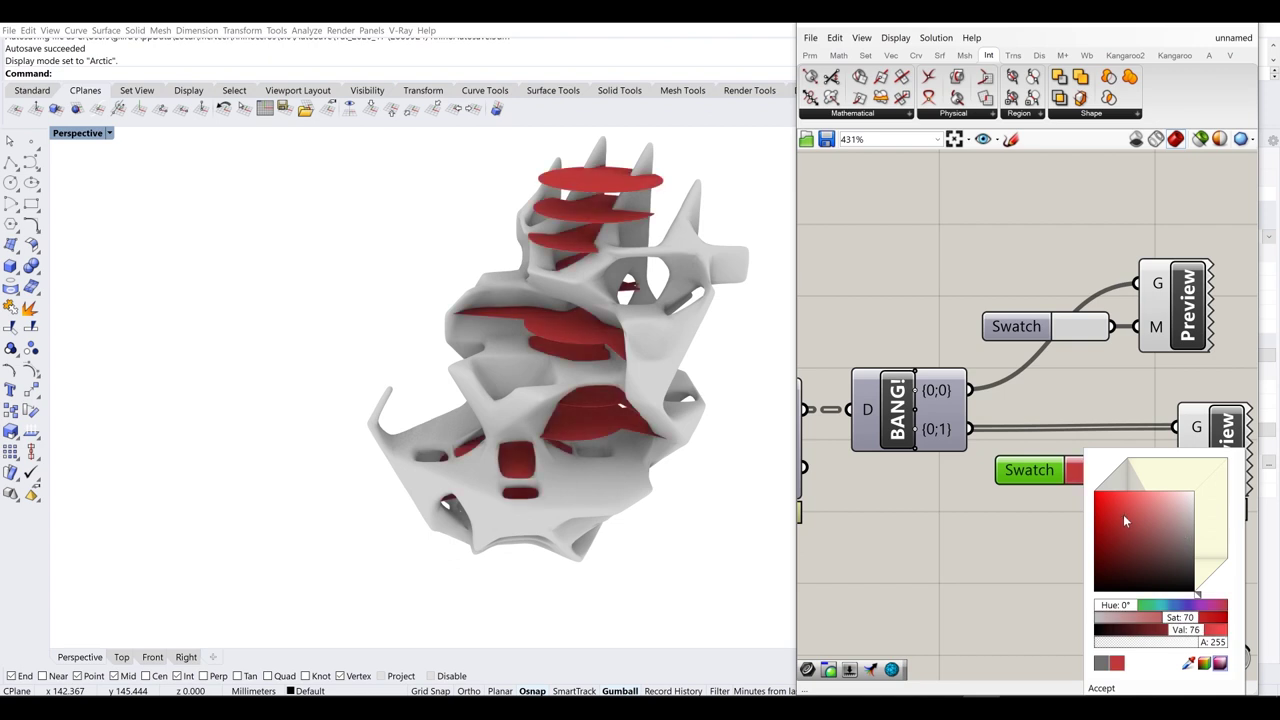
pyautogui.click(1012, 570)
# - Set the slab preview's swatch to blue with hue 198°, saturation 69 and value 67
pyautogui.moveTo(1096, 519); pyautogui.dragTo(997, 484, button='right')
pyautogui.click(996, 438)
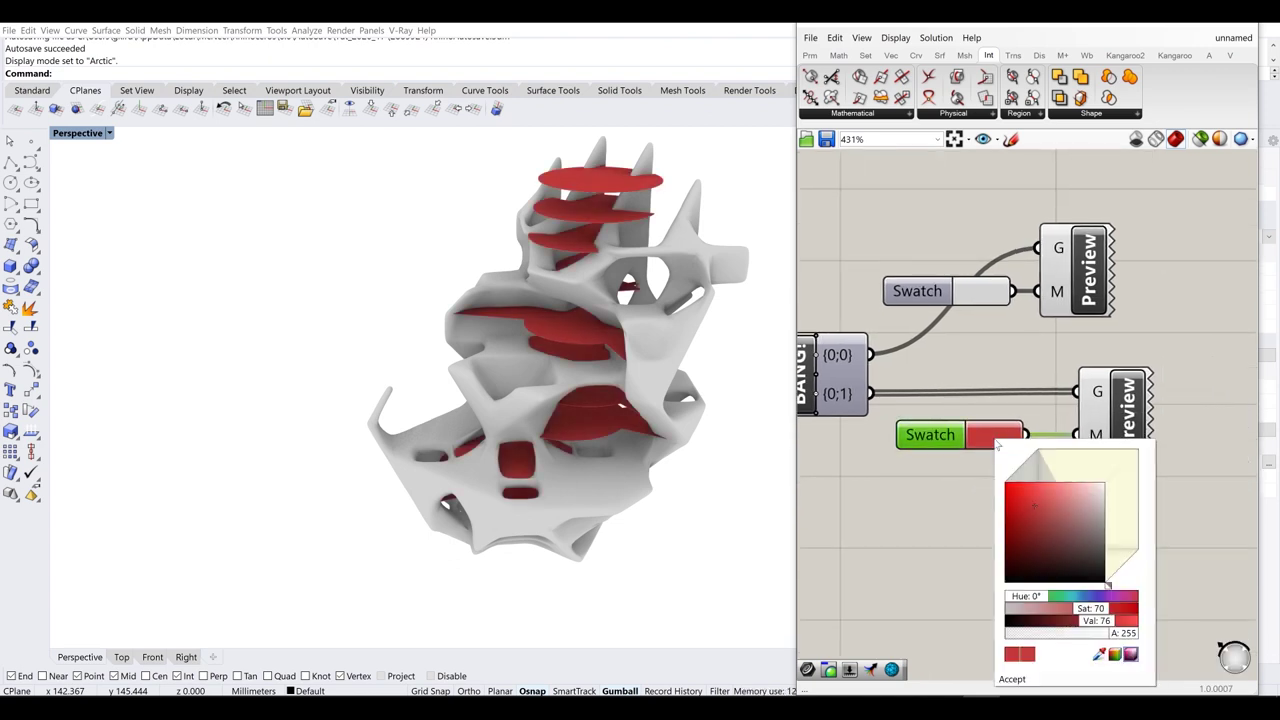
pyautogui.moveTo(1117, 585); pyautogui.dragTo(1141, 585)
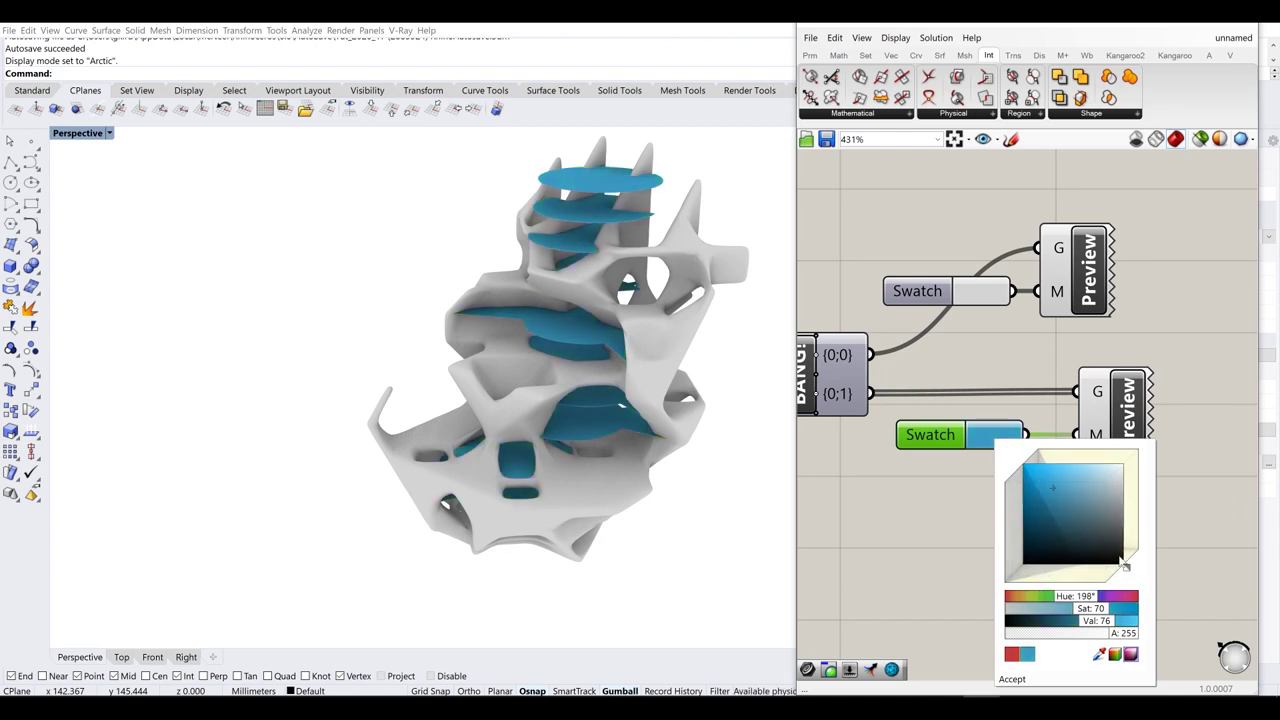
pyautogui.click(1071, 511)
pyautogui.moveTo(1071, 508); pyautogui.dragTo(1036, 499)
pyautogui.click(930, 520)
# - Set the Perspective viewport to the NE isometric view and orbit to show the model's slabs from an angle
pyautogui.moveTo(610, 476)
pyautogui.mouseDown(button='right')
pyautogui.moveTo(578, 420)
pyautogui.moveTo(610, 459)
pyautogui.mouseUp(button='right')
pyautogui.click(66, 135)
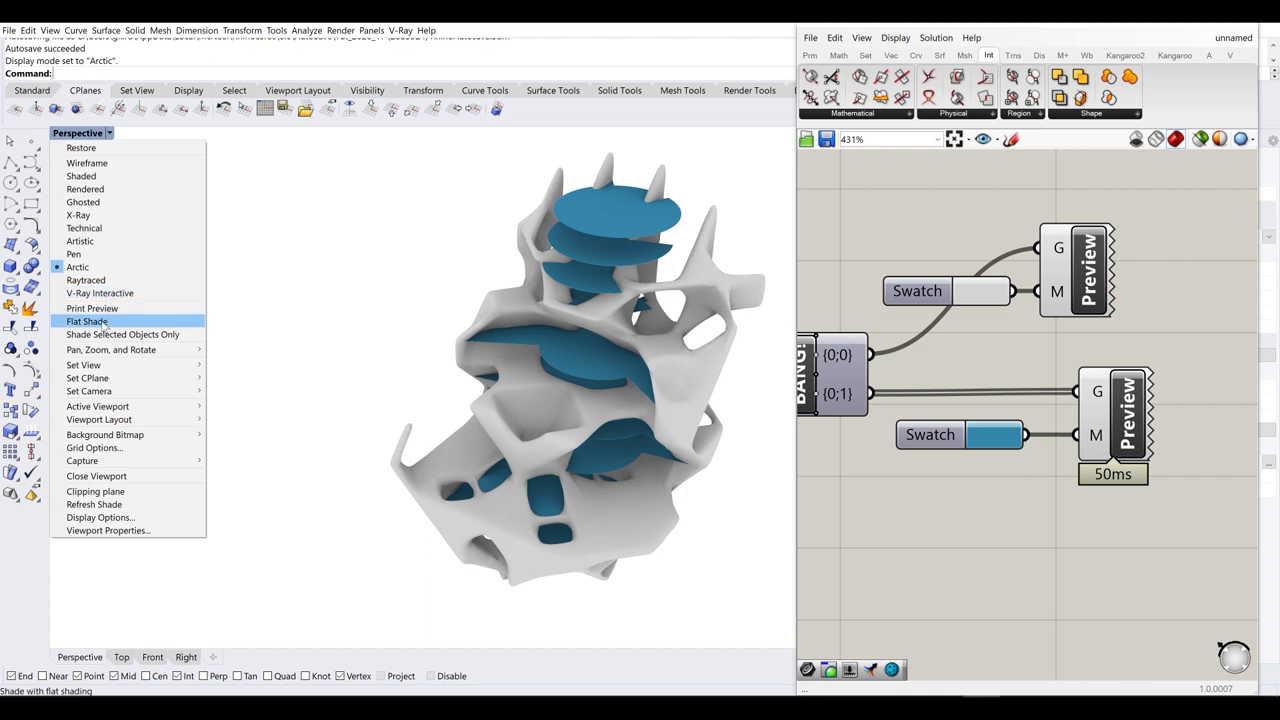
pyautogui.moveTo(110, 365)
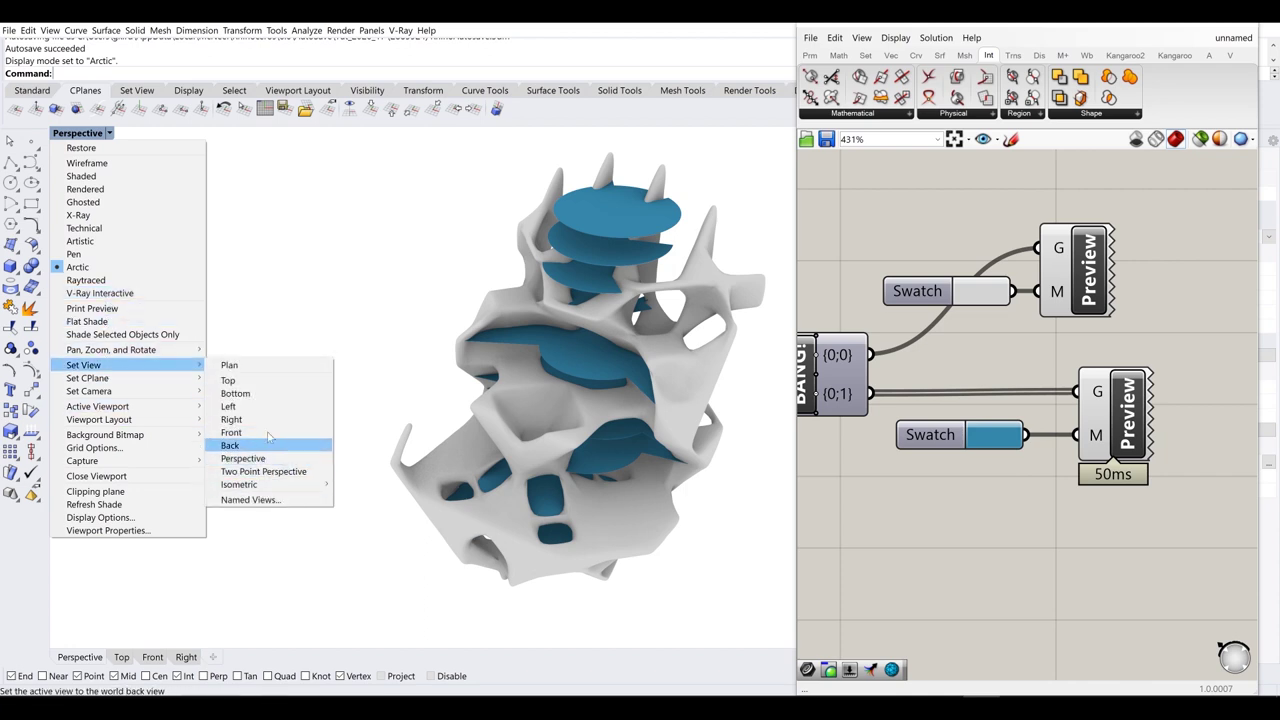
pyautogui.moveTo(250, 488)
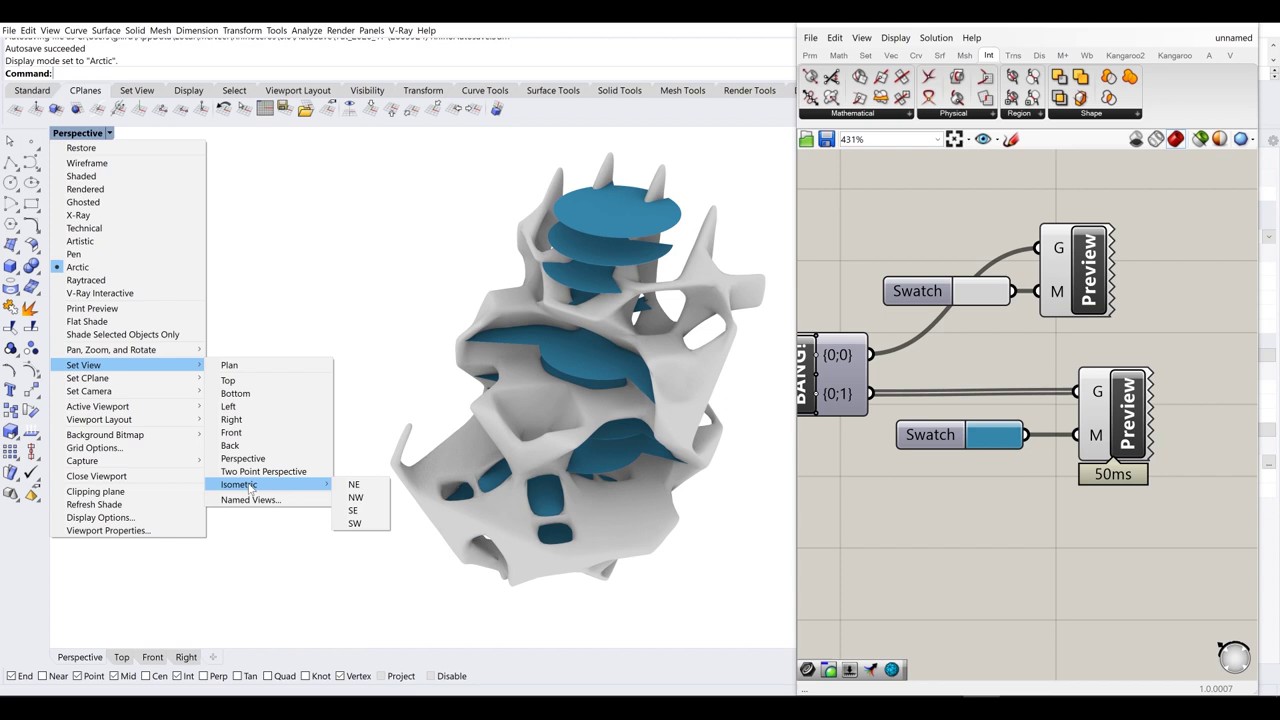
pyautogui.click(353, 484)
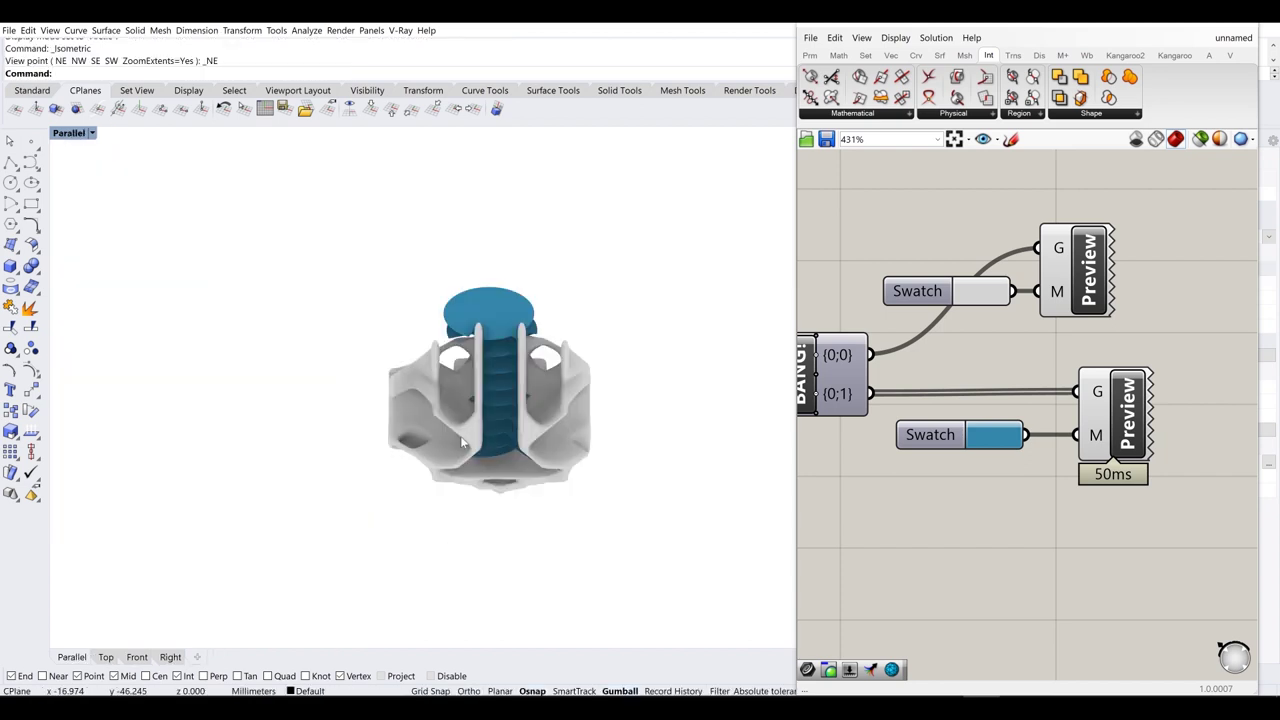
pyautogui.moveTo(375, 434); pyautogui.dragTo(583, 395, button='right')
# - Test the model's rotation by raising the Angle slider and returning it to 0.00
pyautogui.moveTo(892, 367); pyautogui.dragTo(1245, 387, button='right')
pyautogui.scroll(-3, 1111, 401)
pyautogui.scroll(5, 925, 405)
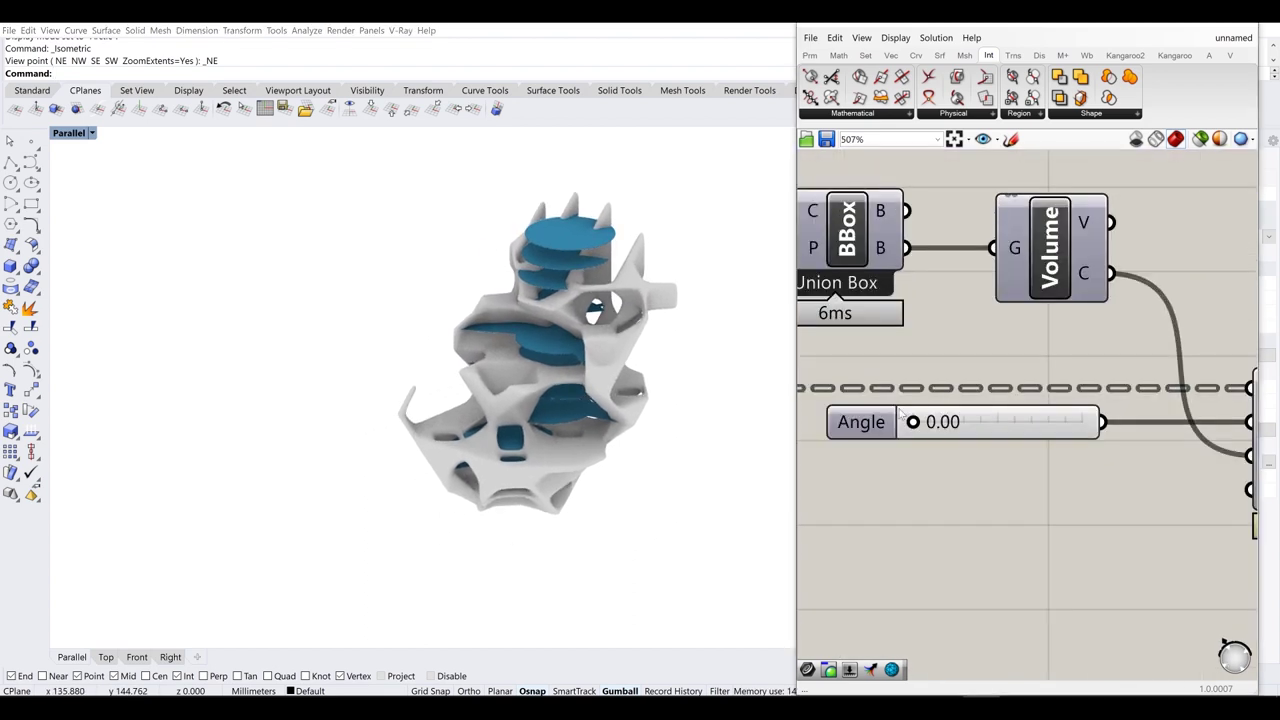
pyautogui.moveTo(929, 429); pyautogui.dragTo(1160, 427)
pyautogui.moveTo(965, 428); pyautogui.dragTo(885, 433)
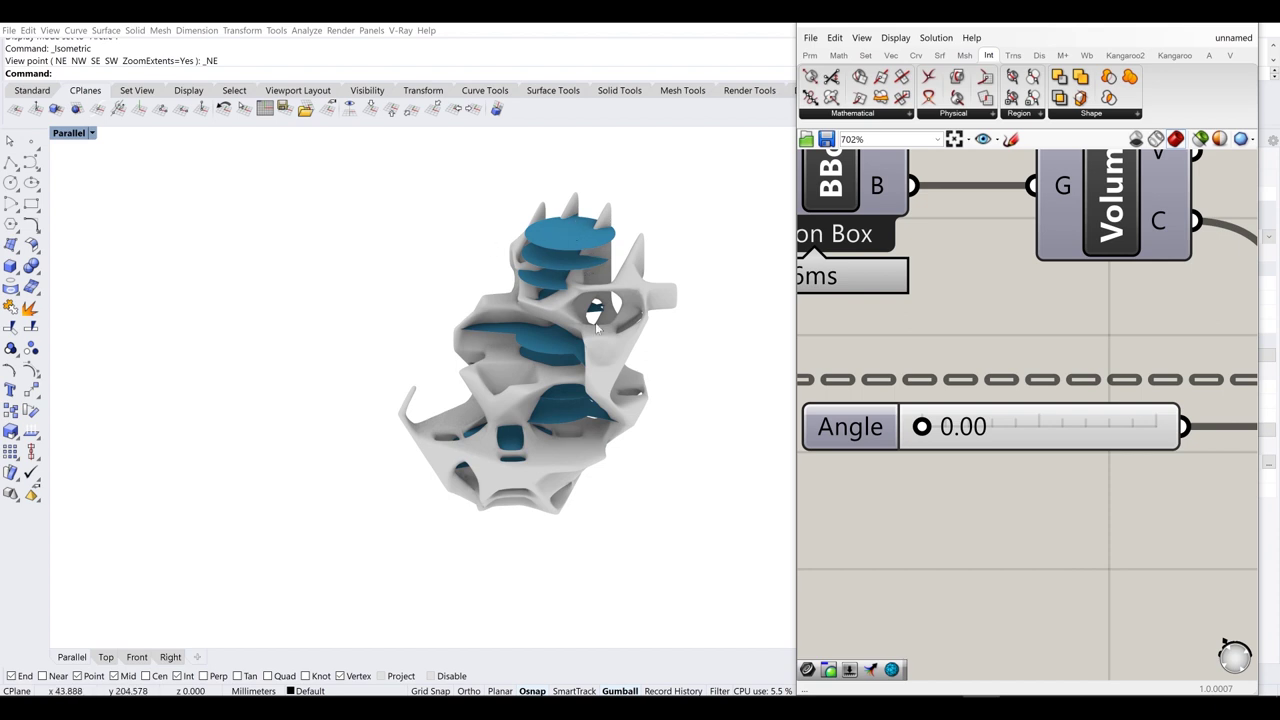
# - Examine up close how the blue slabs sit inside the organic mesh, from the side and from above
pyautogui.moveTo(574, 408); pyautogui.dragTo(558, 290, button='right')
pyautogui.scroll(5, 556, 312)
pyautogui.scroll(2, 561, 322)
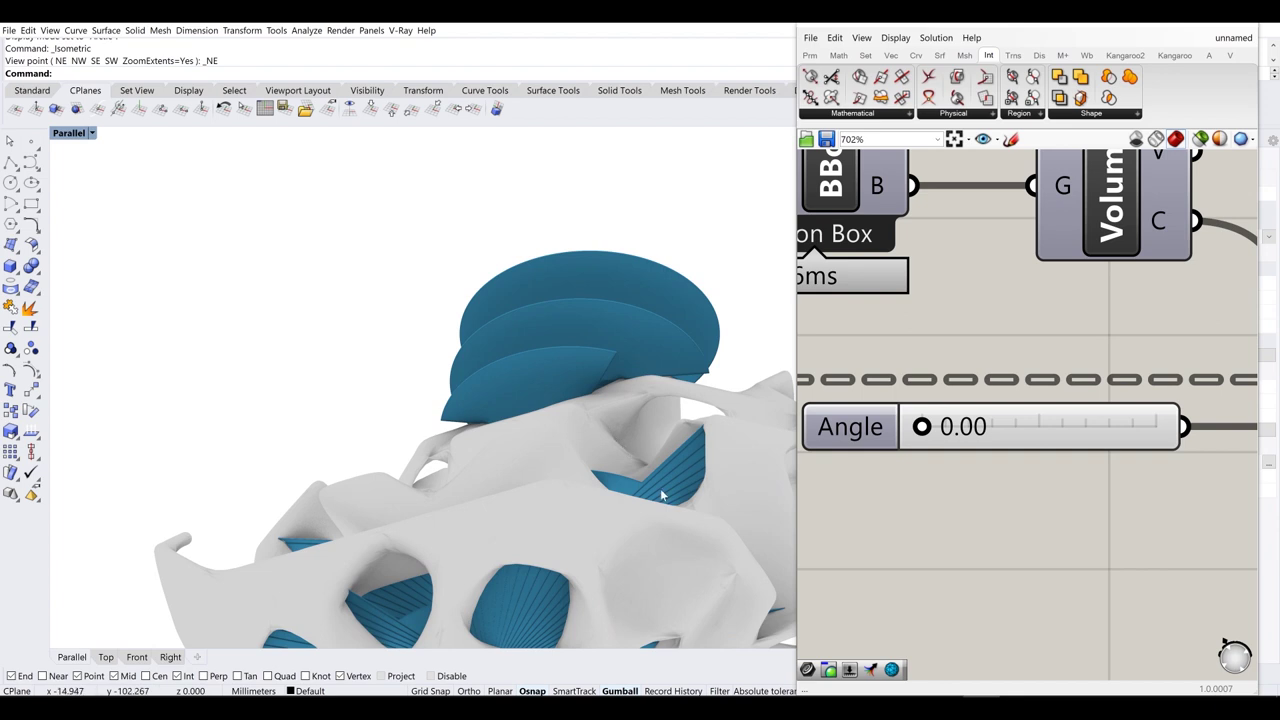
pyautogui.scroll(5, 660, 494)
pyautogui.scroll(-5, 646, 388)
pyautogui.moveTo(646, 388); pyautogui.dragTo(568, 392, button='right')
pyautogui.scroll(-2, 568, 392)
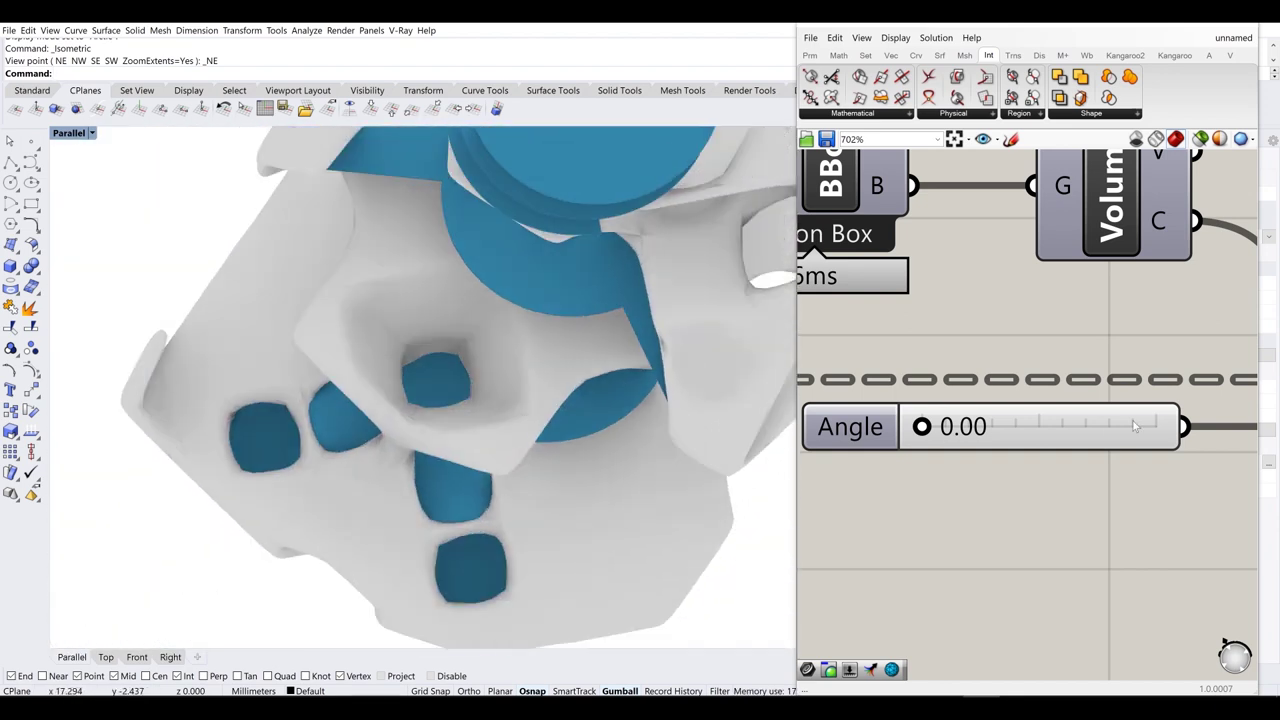
# - Lower the alpha of the blue slab swatch to make its colour more transparent and view the model from an angle
pyautogui.scroll(-5, 1134, 426)
pyautogui.moveTo(1250, 490); pyautogui.dragTo(1056, 420, button='right')
pyautogui.scroll(5, 1050, 405)
pyautogui.click(995, 411)
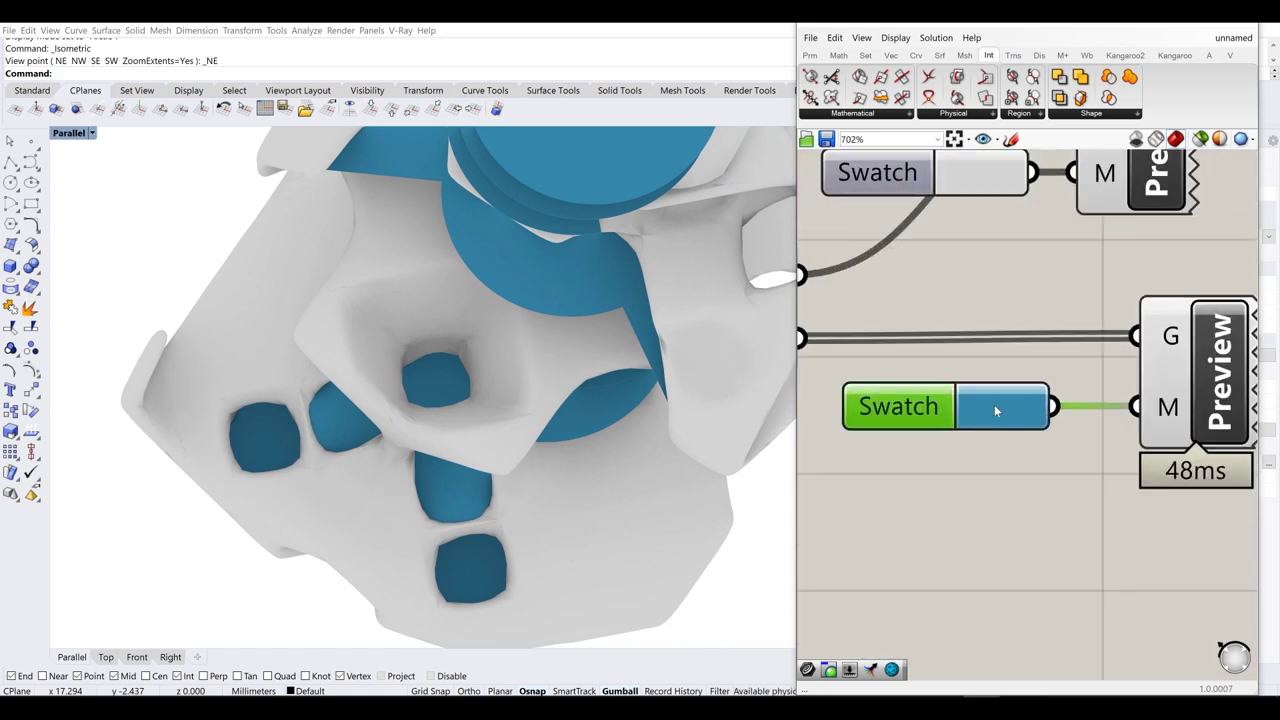
pyautogui.click(995, 410)
pyautogui.click(995, 408)
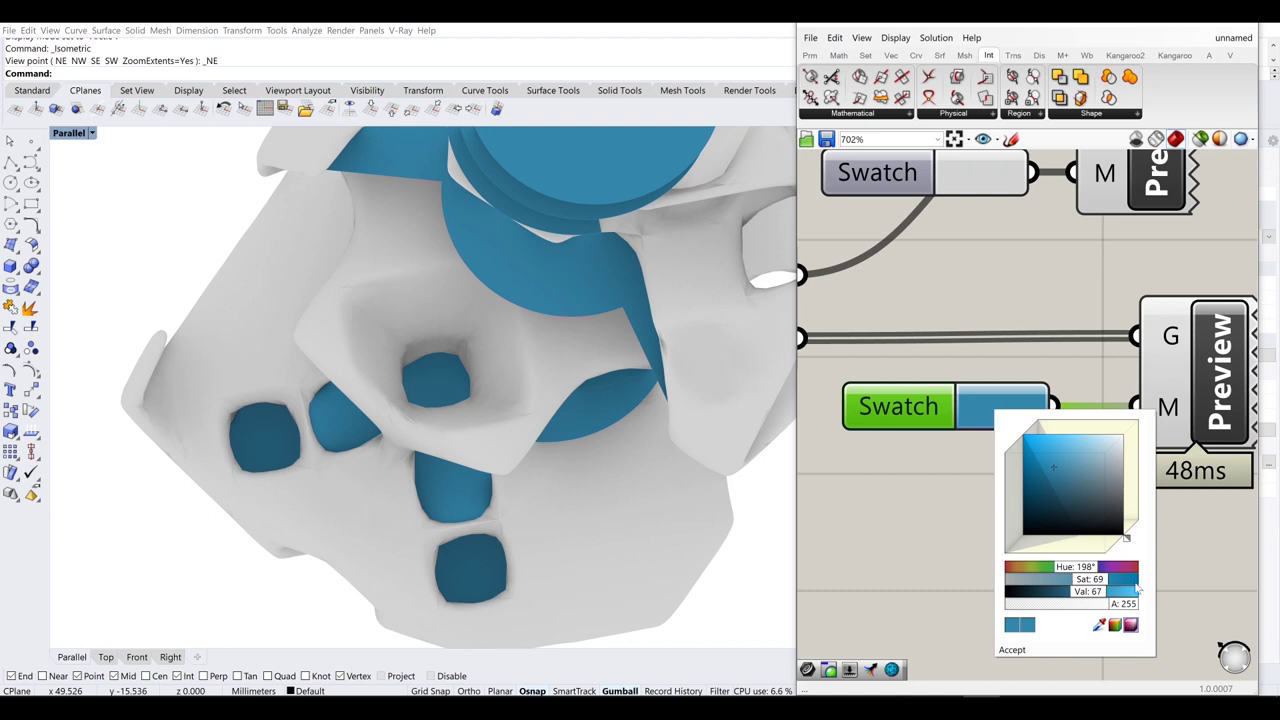
pyautogui.moveTo(1116, 612); pyautogui.dragTo(1081, 616)
pyautogui.moveTo(535, 440); pyautogui.dragTo(532, 287, button='right')
pyautogui.scroll(-4, 533, 287)
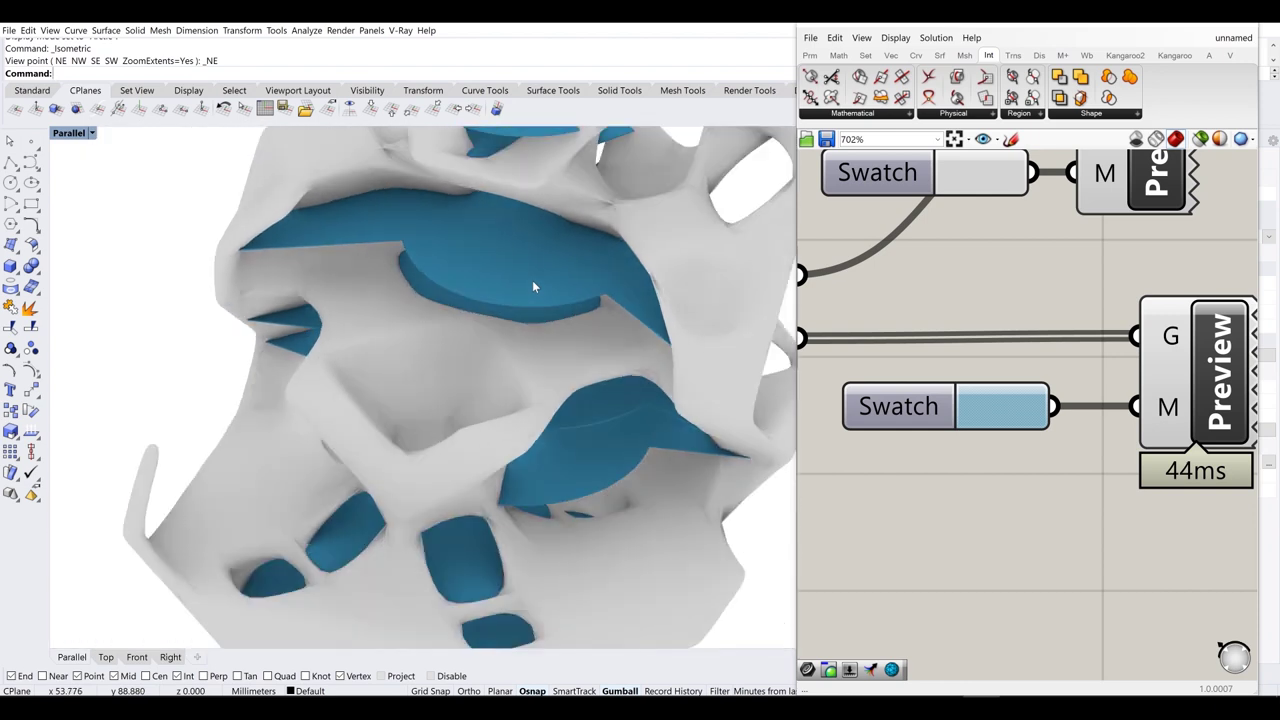
pyautogui.moveTo(533, 287); pyautogui.dragTo(405, 280, button='right')
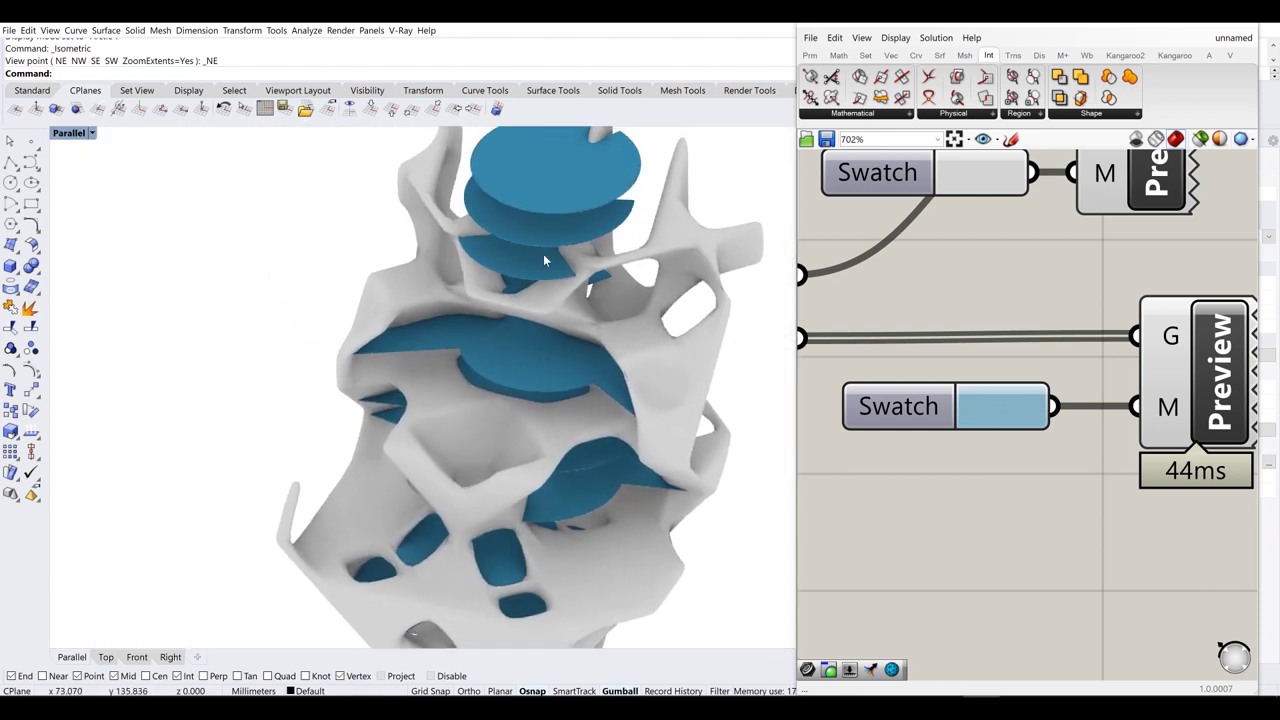
# - Try lowering the alpha of the blue slab swatch to 0
pyautogui.click(1000, 410)
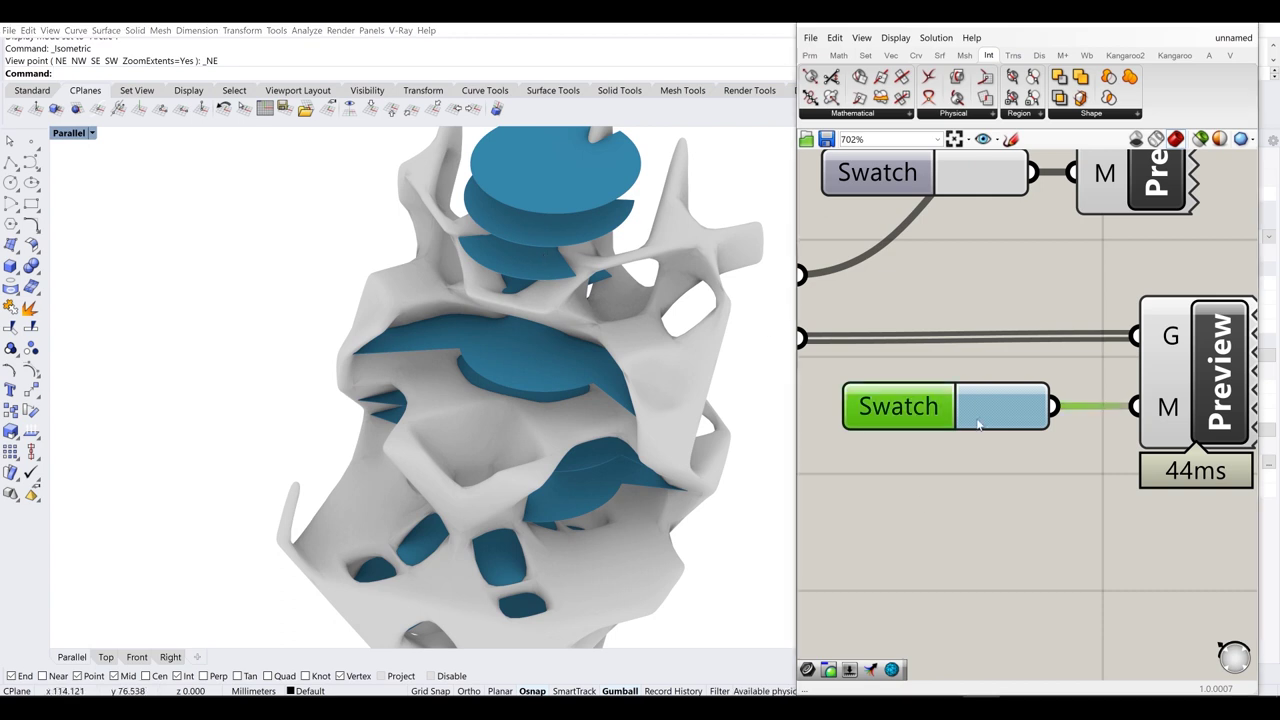
pyautogui.moveTo(1006, 618); pyautogui.dragTo(970, 615)
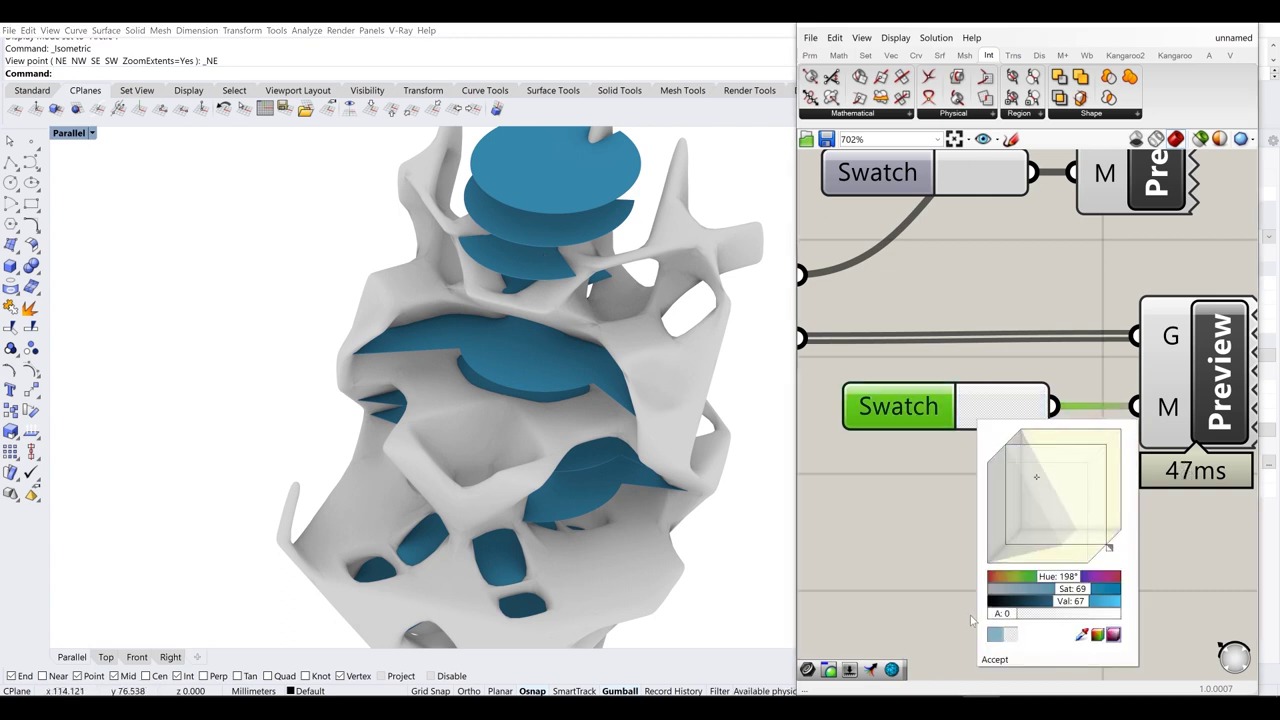
pyautogui.click(864, 538)
# - Raise the alpha of the blue slab swatch back to fully opaque
pyautogui.click(980, 414)
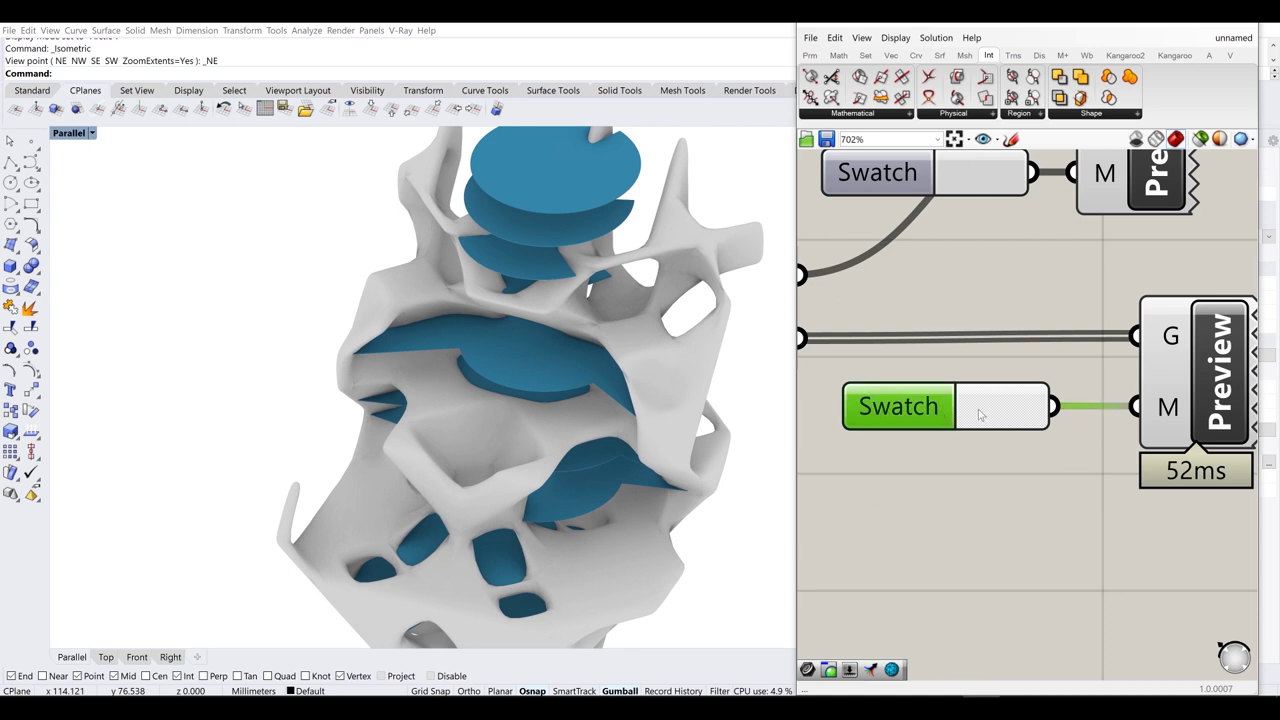
pyautogui.moveTo(1065, 613); pyautogui.dragTo(1122, 605)
pyautogui.click(1185, 594)
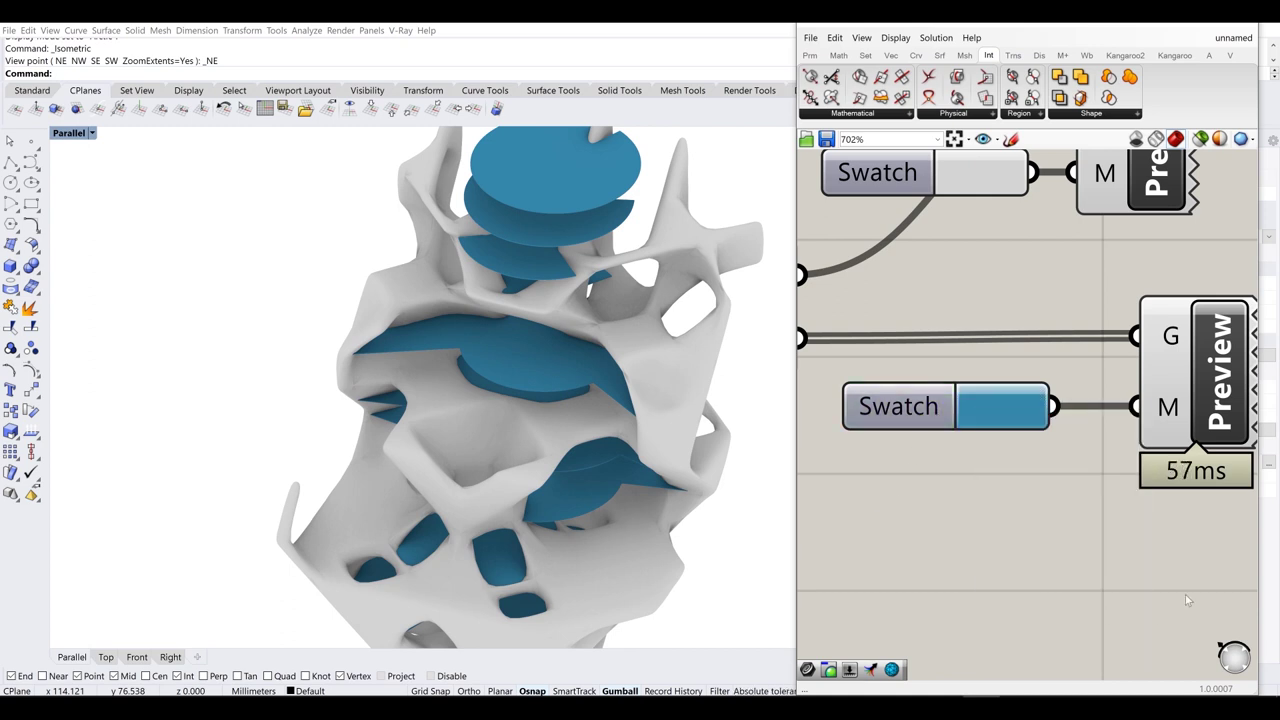
# - Add a Create Material component below the blue slab swatch
pyautogui.scroll(-6, 1140, 575)
pyautogui.doubleClick(1043, 527)
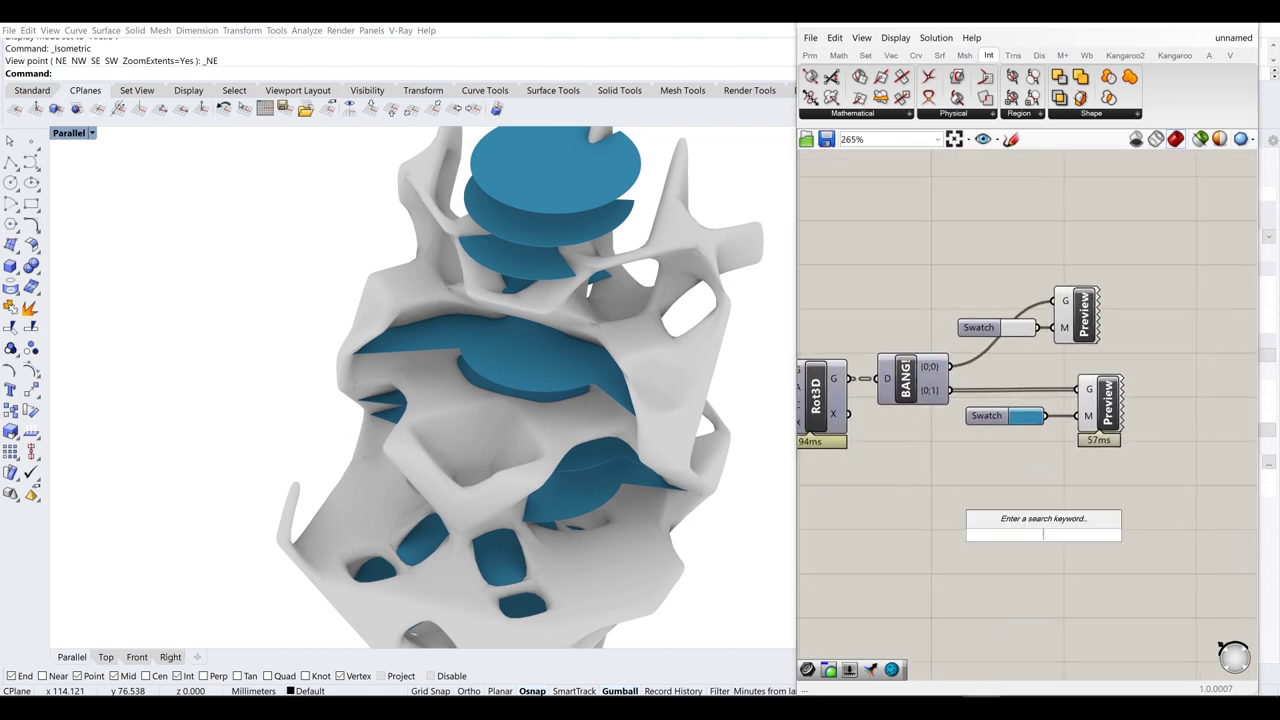
pyautogui.write('mate')
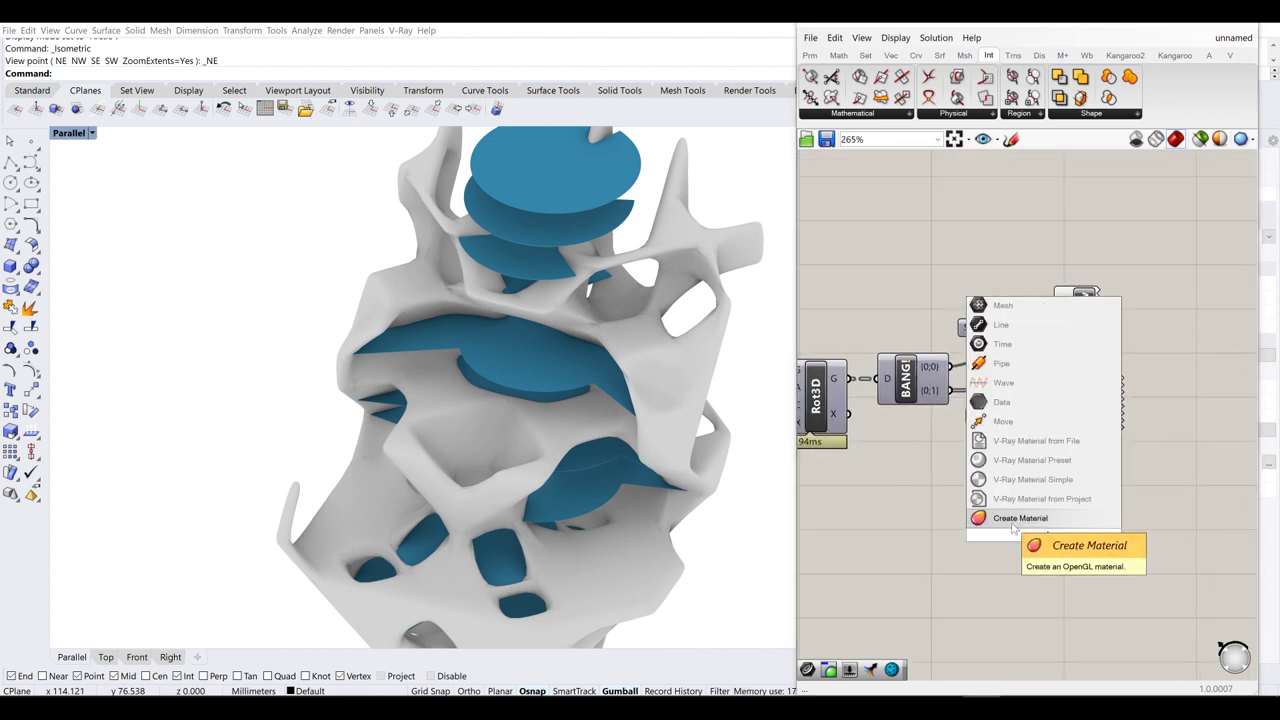
pyautogui.click(1019, 520)
pyautogui.press('Return')
pyautogui.scroll(3, 930, 476)
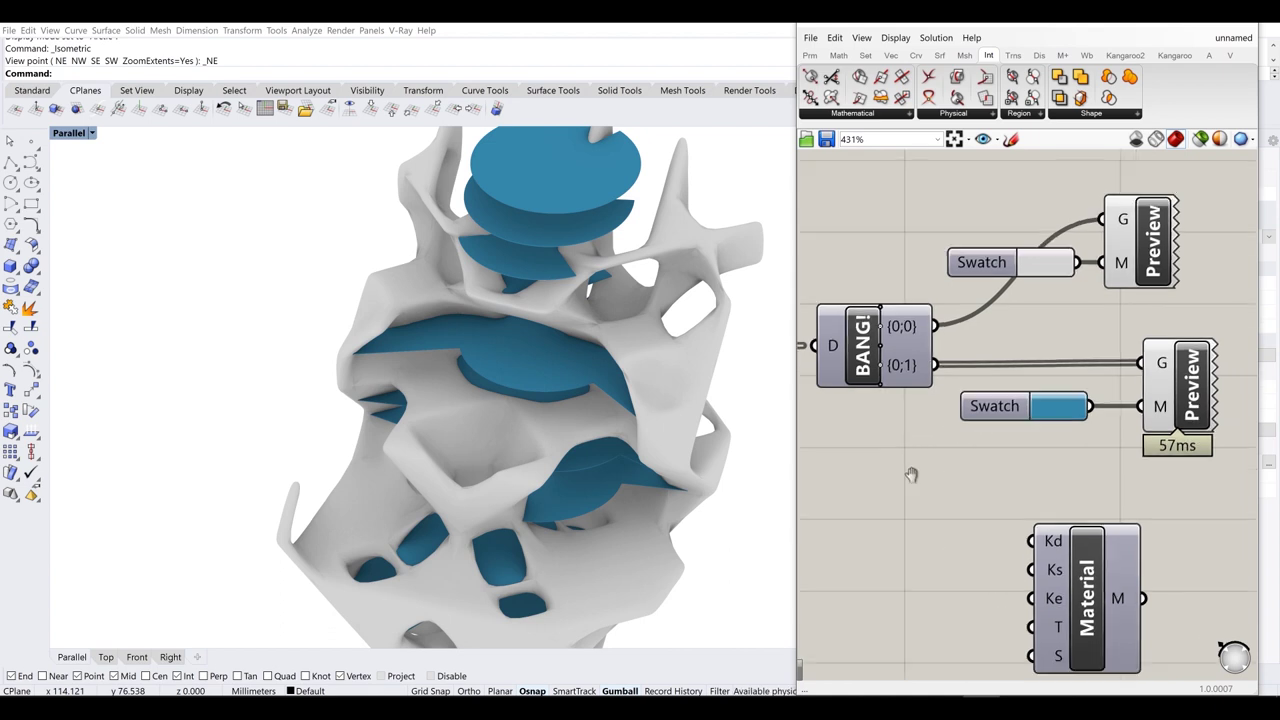
pyautogui.moveTo(966, 482)
pyautogui.moveTo(901, 392); pyautogui.dragTo(987, 411, button='right')
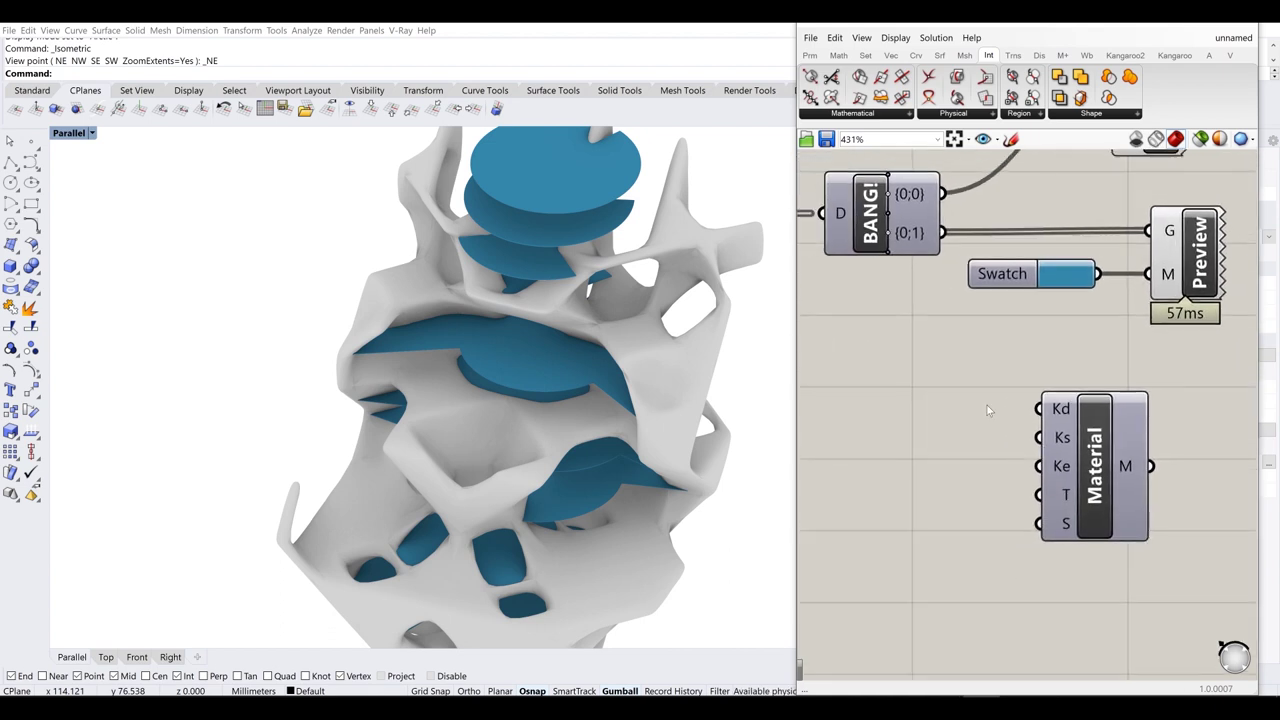
# - Connect the blue swatch to the material's diffuse (Kd) input and place the swatch to the left of the component
pyautogui.moveTo(1065, 413)
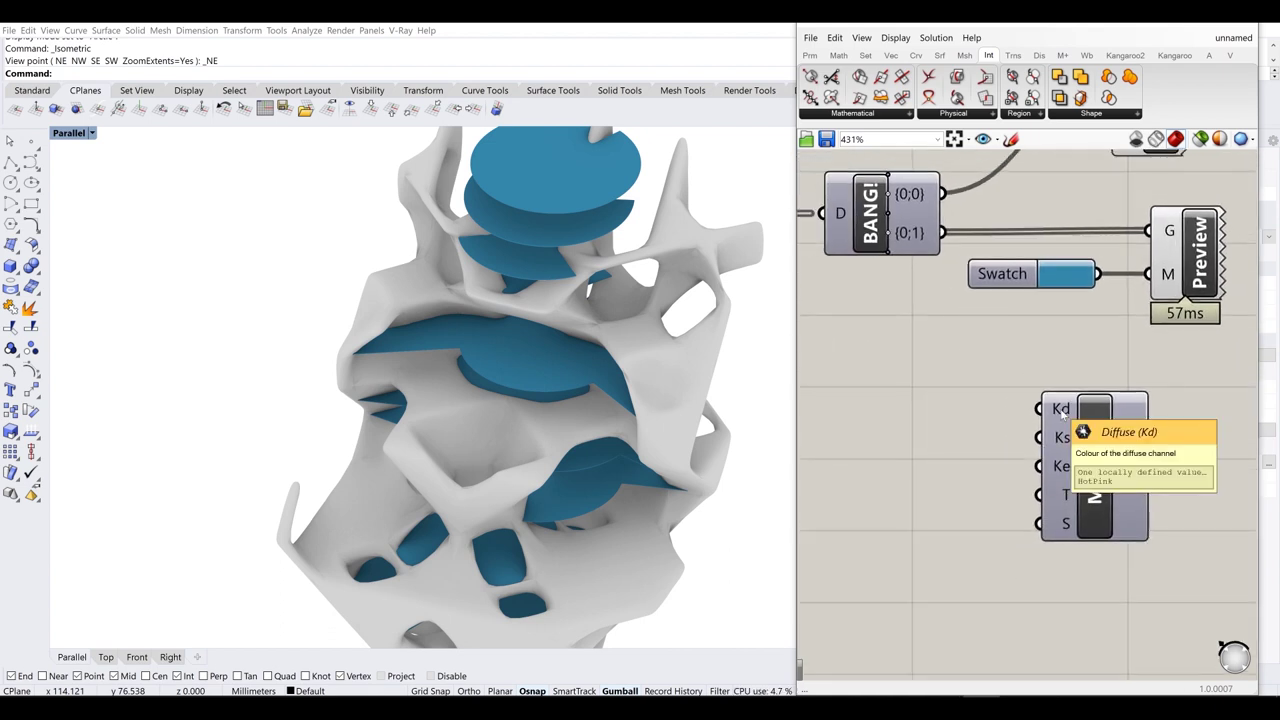
pyautogui.moveTo(1040, 409); pyautogui.dragTo(1097, 274)
pyautogui.moveTo(1012, 276); pyautogui.dragTo(896, 346)
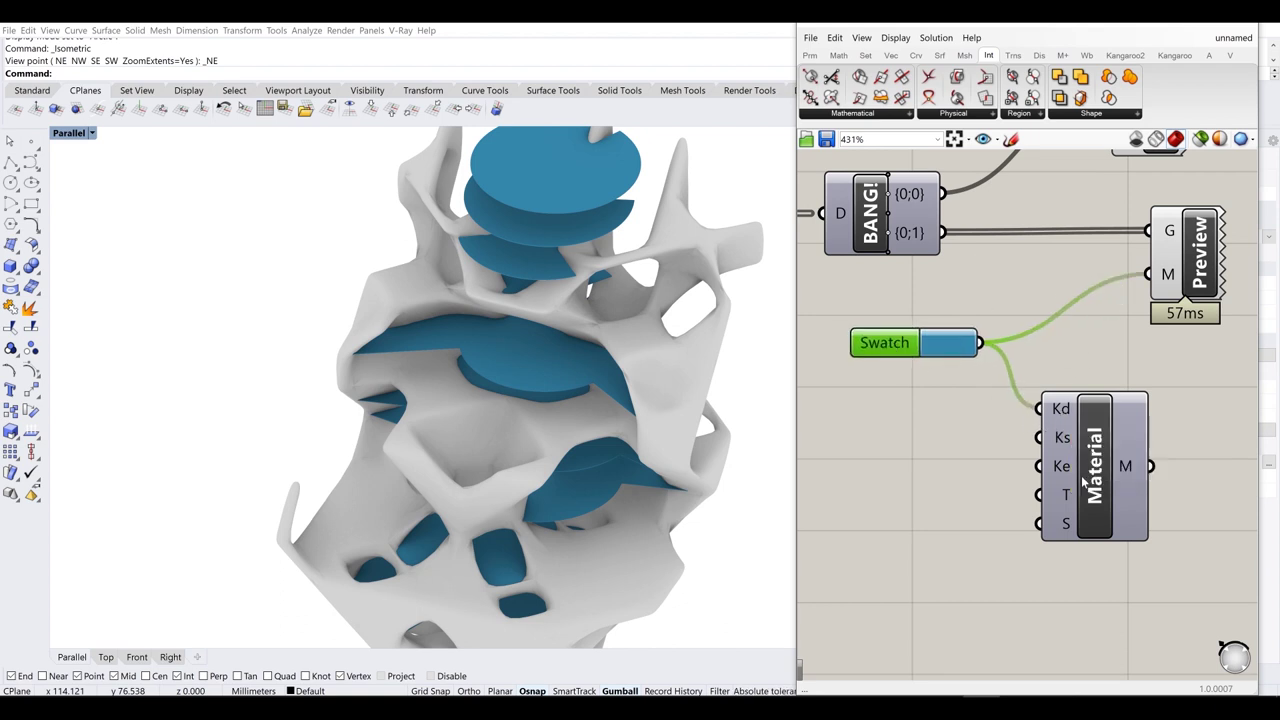
# - Create a 0.5 number slider and connect it to the material's transparency (T) input
pyautogui.doubleClick(896, 498)
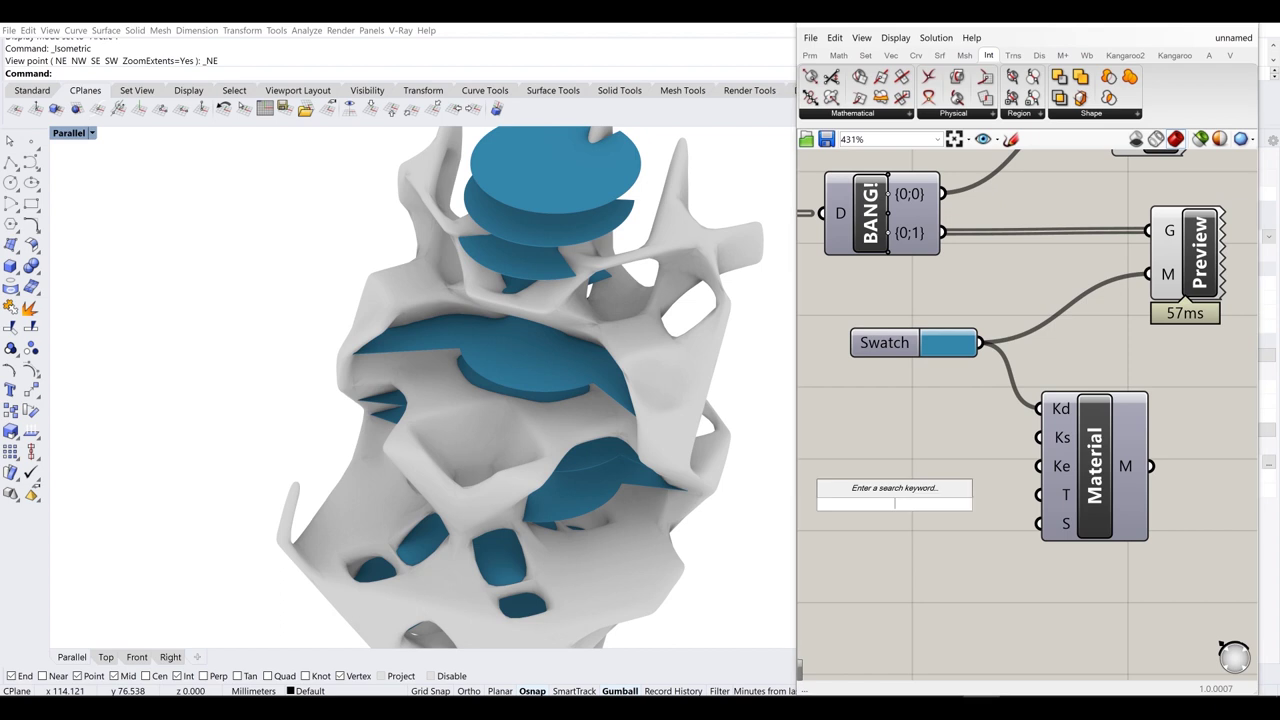
pyautogui.write('0.5')
pyautogui.press('Return')
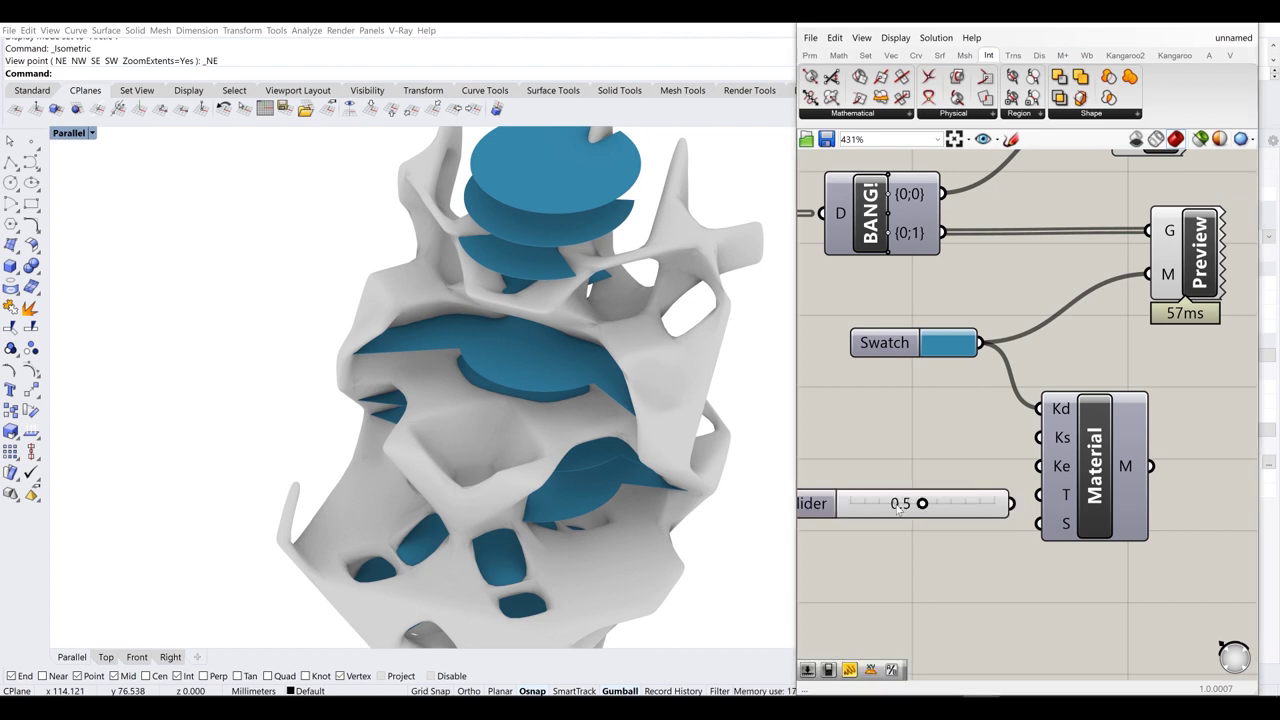
pyautogui.moveTo(1012, 503); pyautogui.dragTo(1038, 494)
# - Feed the material output into the slab preview's M input and shift the Material component clear of the transparency slider
pyautogui.moveTo(1151, 466); pyautogui.dragTo(1148, 274)
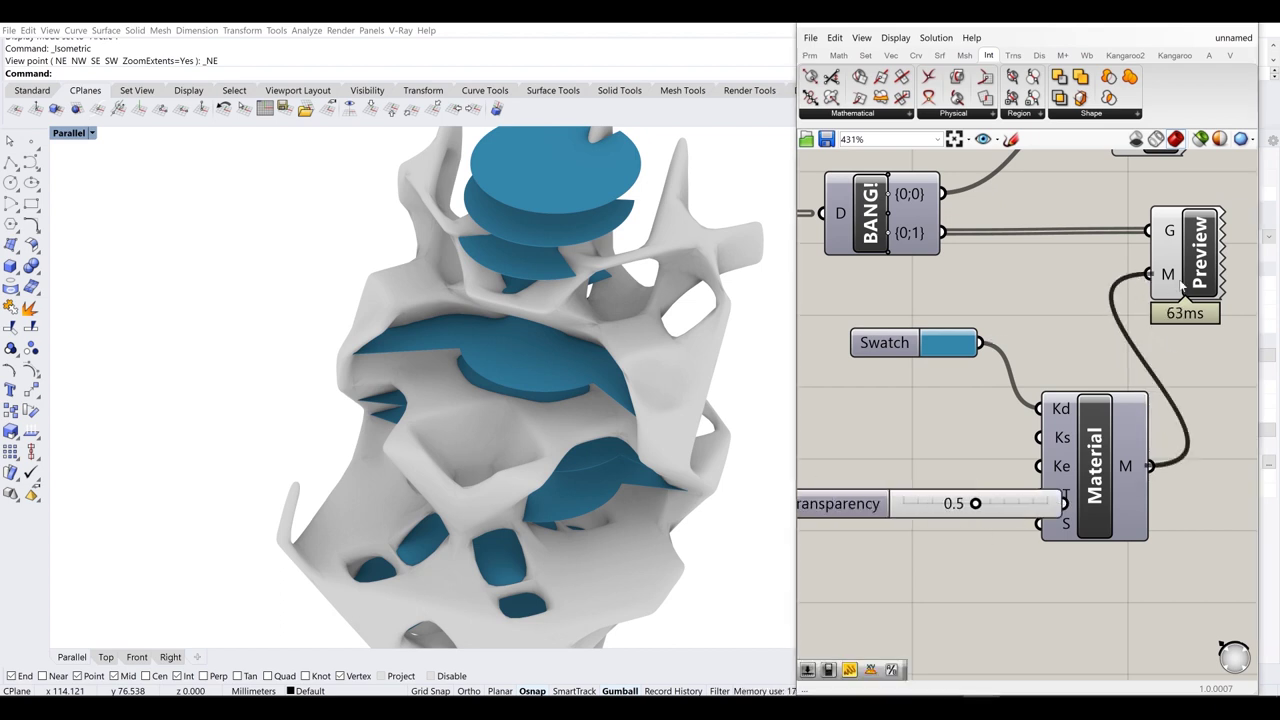
pyautogui.moveTo(1197, 384); pyautogui.dragTo(1121, 379, button='right')
pyautogui.scroll(-1, 1055, 389)
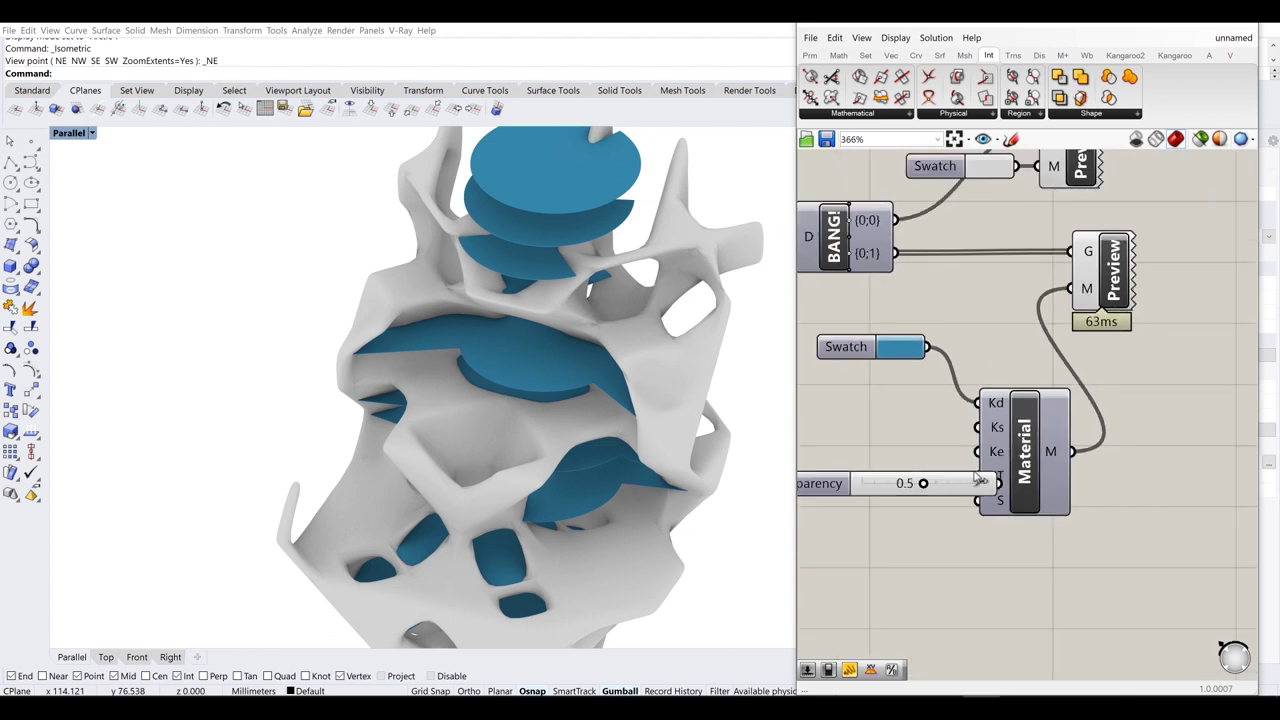
pyautogui.moveTo(1002, 445); pyautogui.dragTo(1045, 445)
# - Set the Parallel viewport to the Rendered display mode and view the whole model with its transparent slabs
pyautogui.click(74, 136)
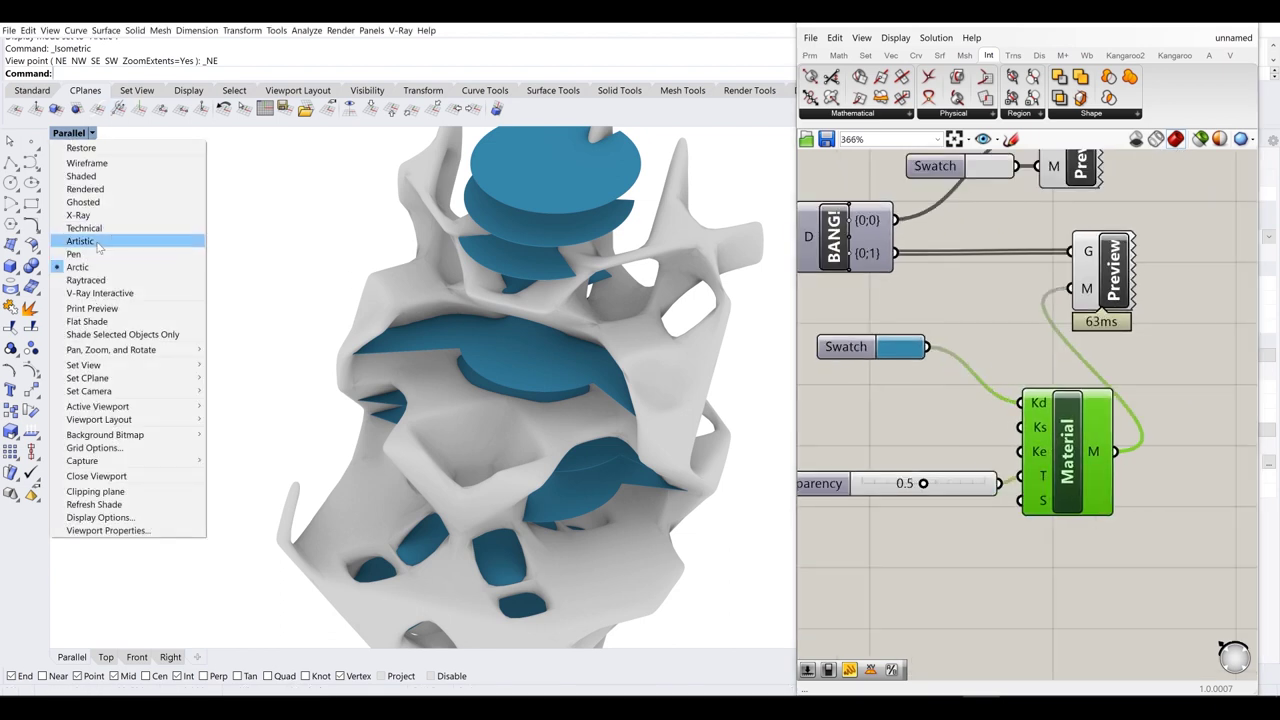
pyautogui.click(90, 191)
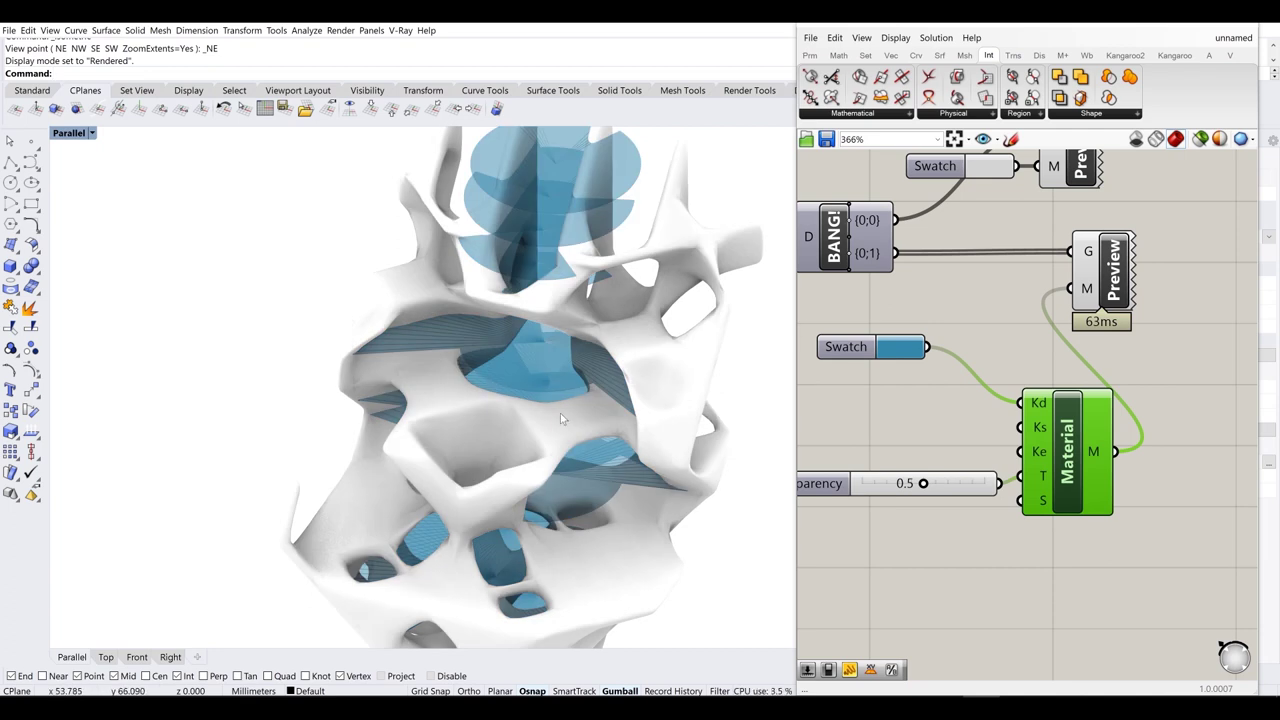
pyautogui.scroll(-3, 432, 406)
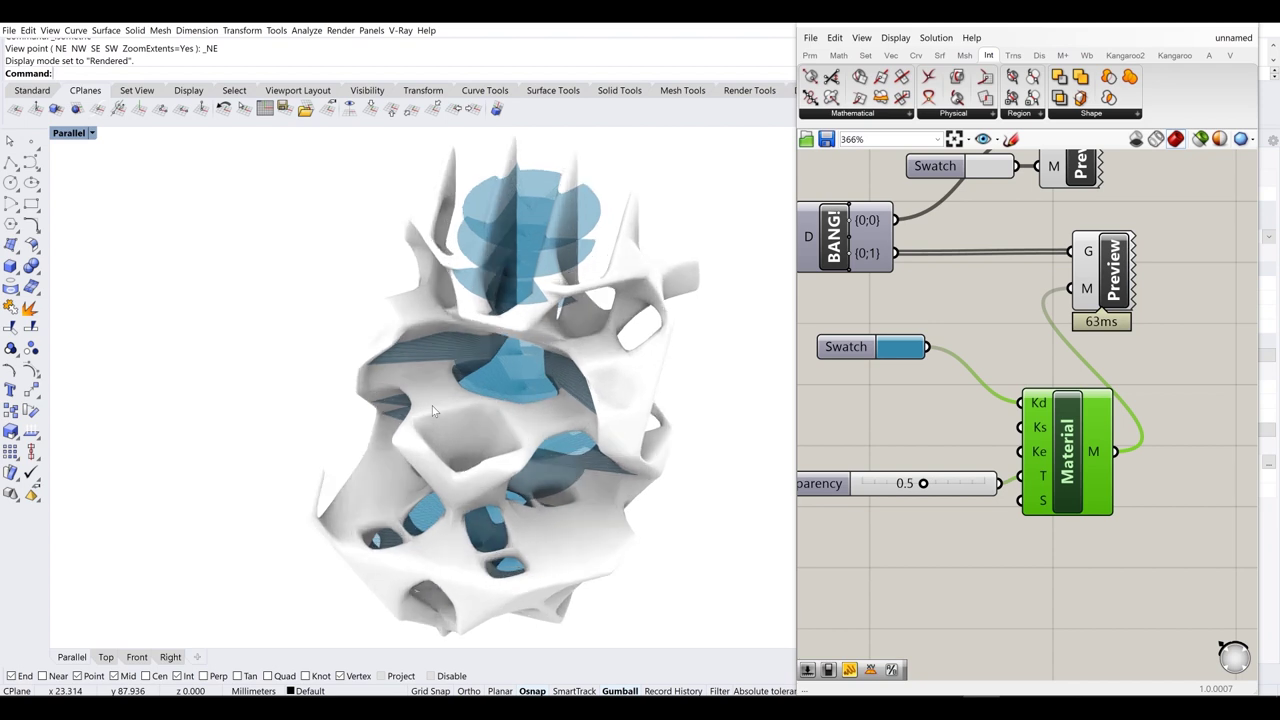
pyautogui.moveTo(447, 404); pyautogui.dragTo(479, 382, button='right')
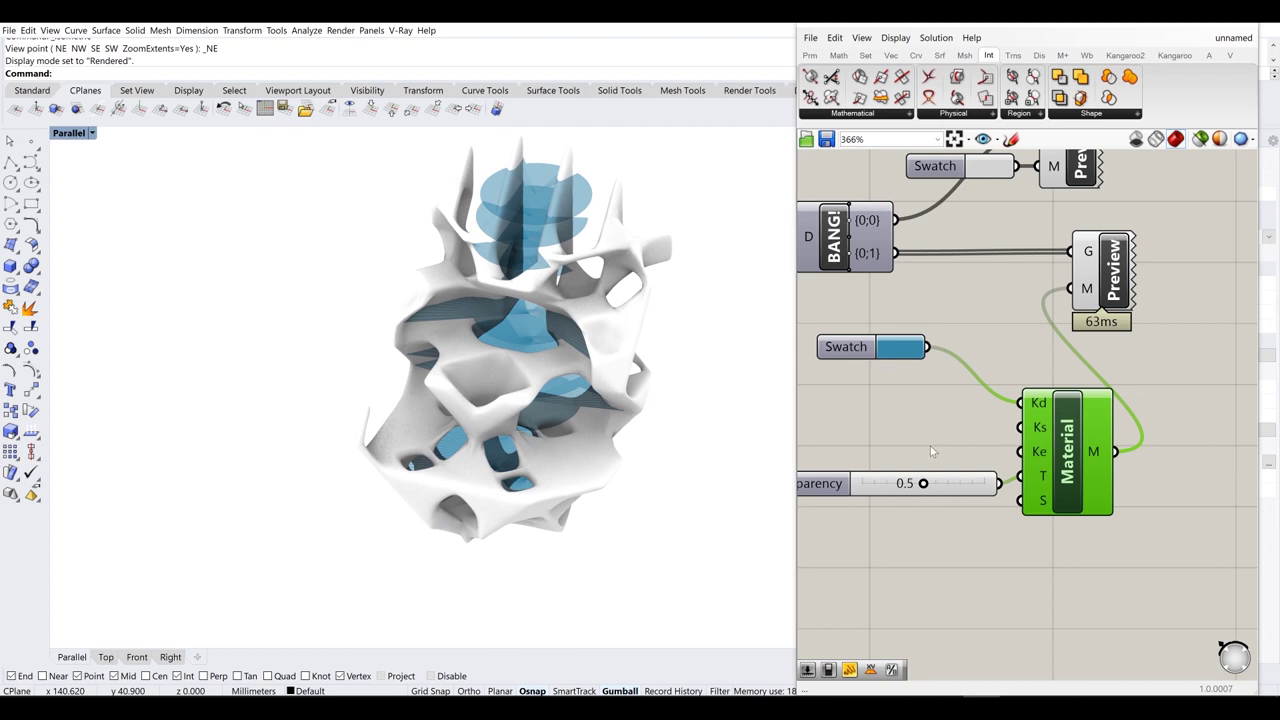
# - Compare the slabs in the Arctic display mode and return the viewport to Rendered
pyautogui.click(70, 134)
pyautogui.click(122, 267)
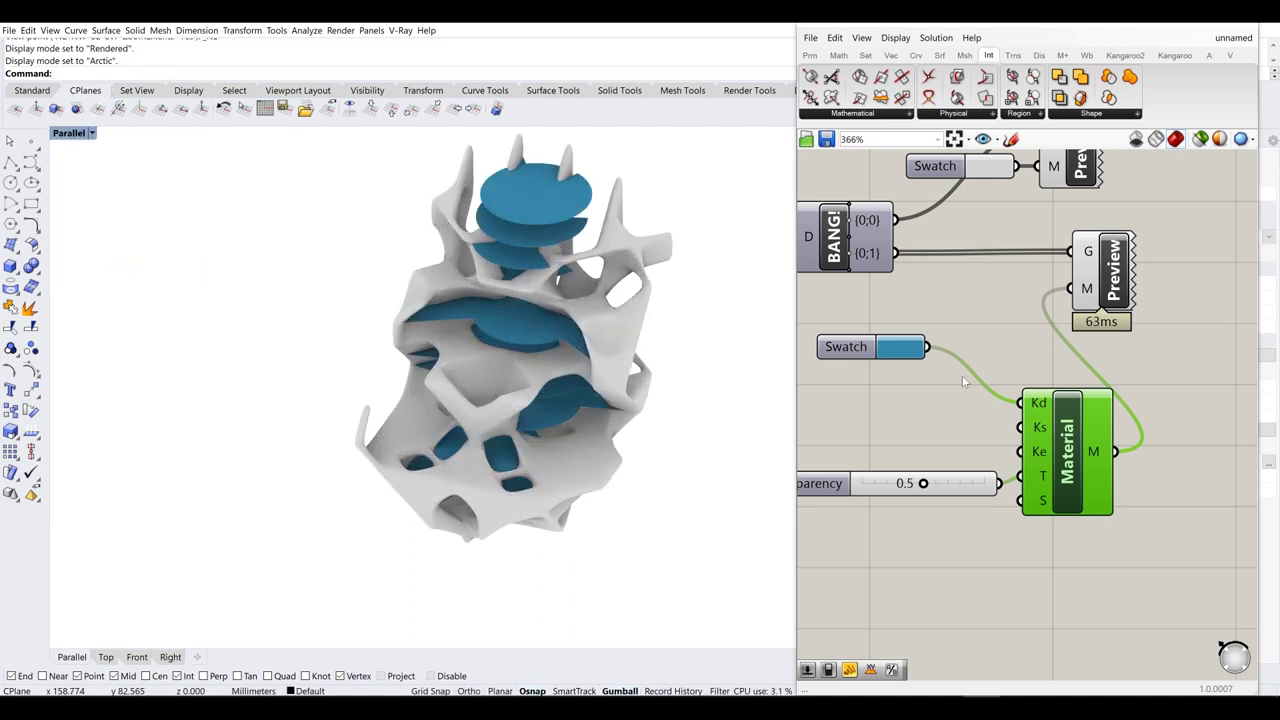
pyautogui.click(70, 133)
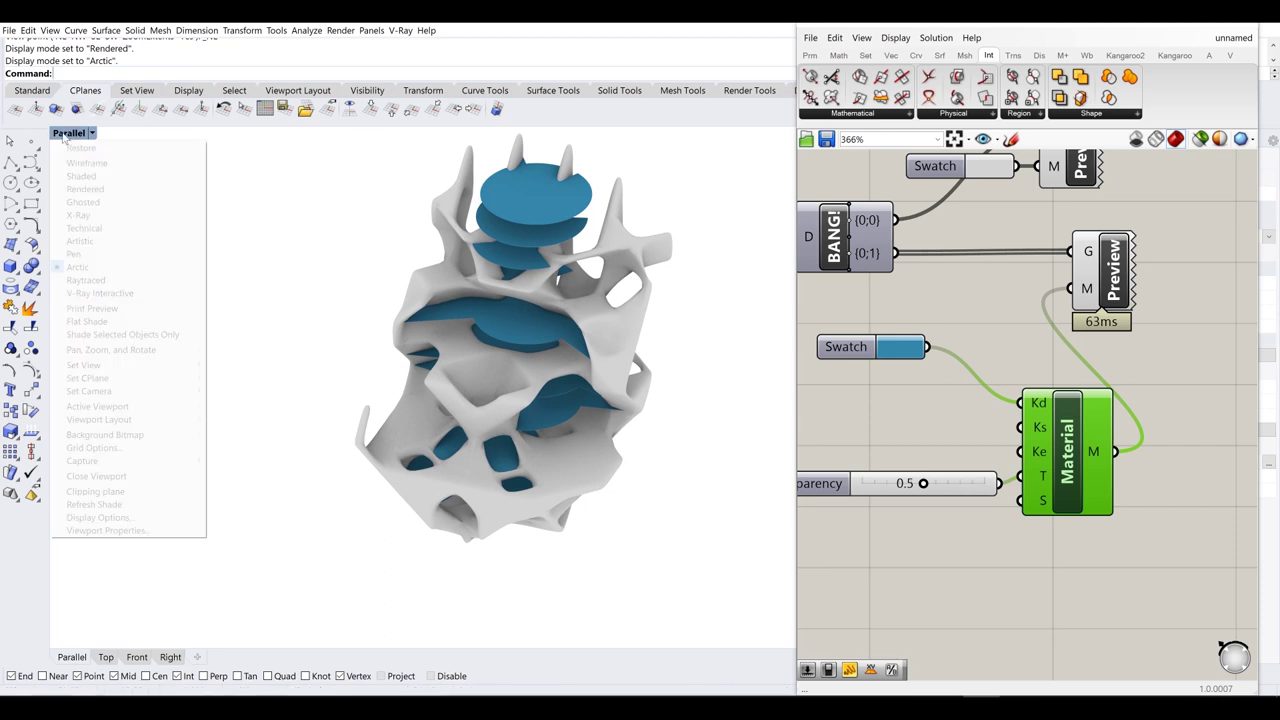
pyautogui.click(88, 189)
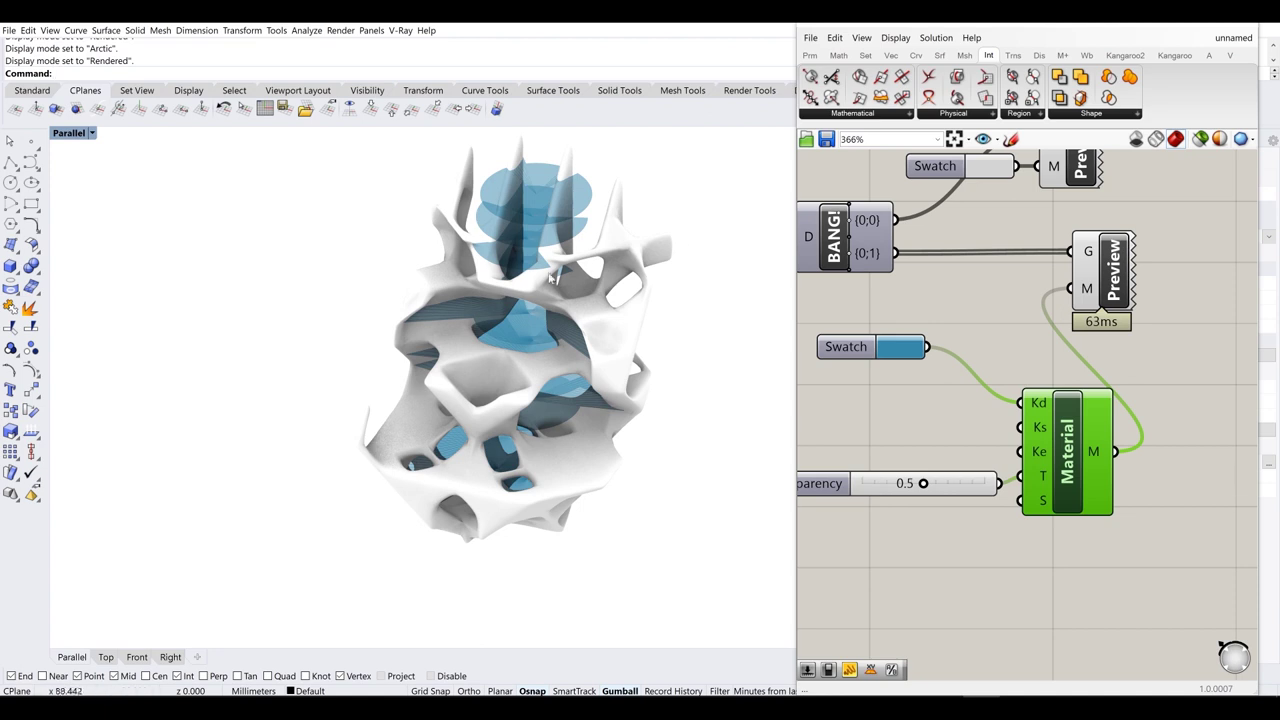
# - Darken the mesh's grey swatch to a value of 72
pyautogui.moveTo(634, 327); pyautogui.dragTo(569, 363, button='right')
pyautogui.scroll(2, 545, 323)
pyautogui.scroll(-2, 557, 384)
pyautogui.scroll(2, 547, 362)
pyautogui.moveTo(975, 177); pyautogui.dragTo(991, 265, button='right')
pyautogui.click(1001, 254)
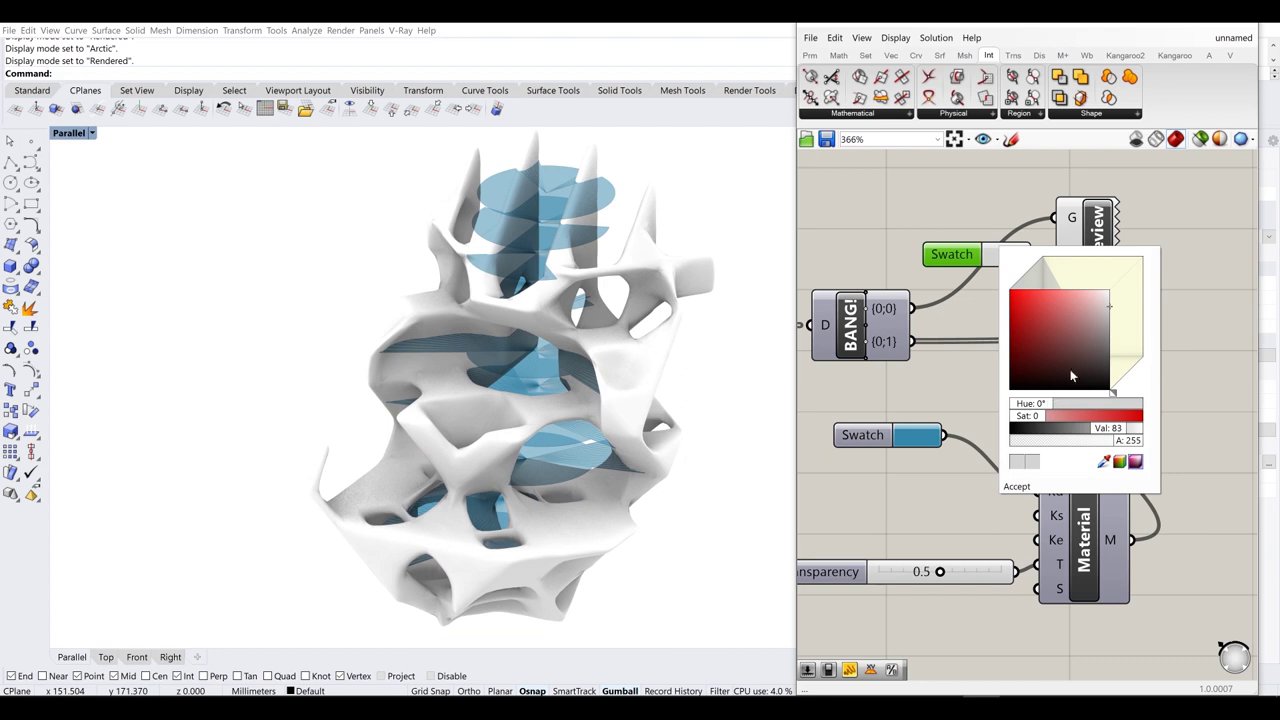
pyautogui.moveTo(1112, 312); pyautogui.dragTo(1117, 322)
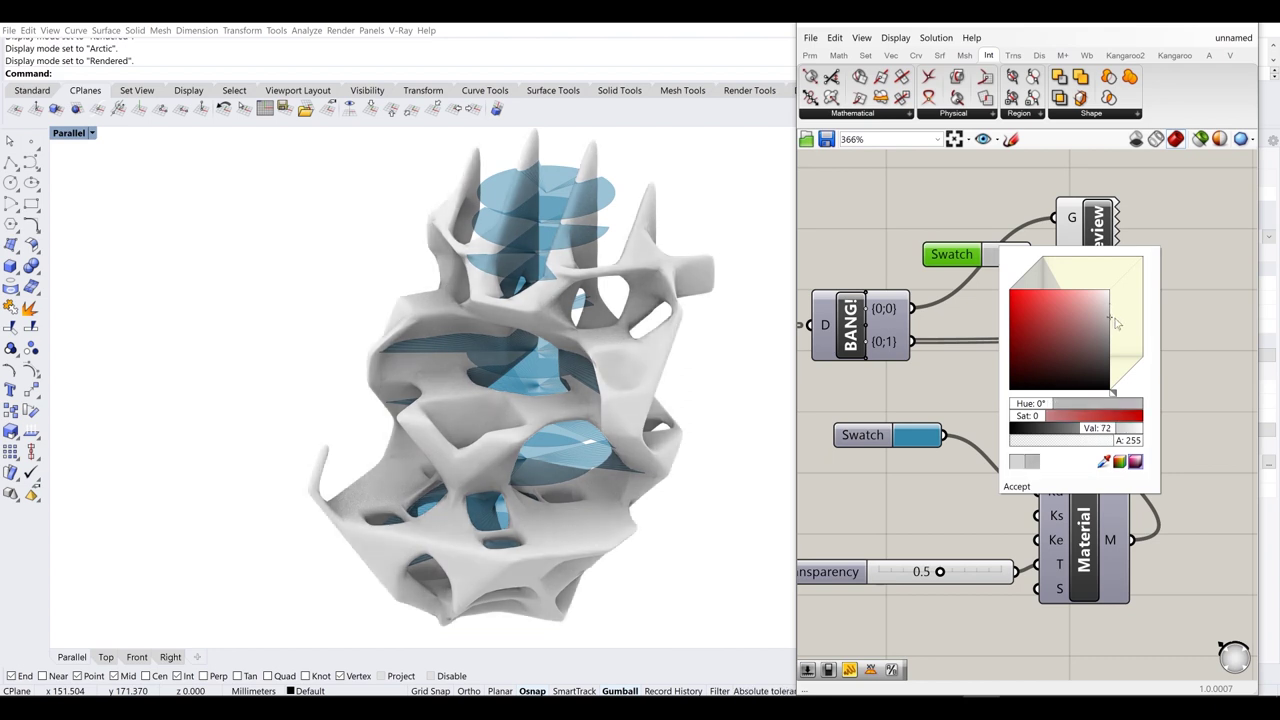
pyautogui.click(1226, 263)
# - Change the Rendered mode's background to a solid colour and set it to light grey with RGB 230, 230, 230
pyautogui.moveTo(1079, 438); pyautogui.dragTo(1095, 336, button='right')
pyautogui.moveTo(974, 338); pyautogui.dragTo(1021, 361, button='right')
pyautogui.moveTo(1097, 24); pyautogui.dragTo(732, 192)
pyautogui.click(1068, 140)
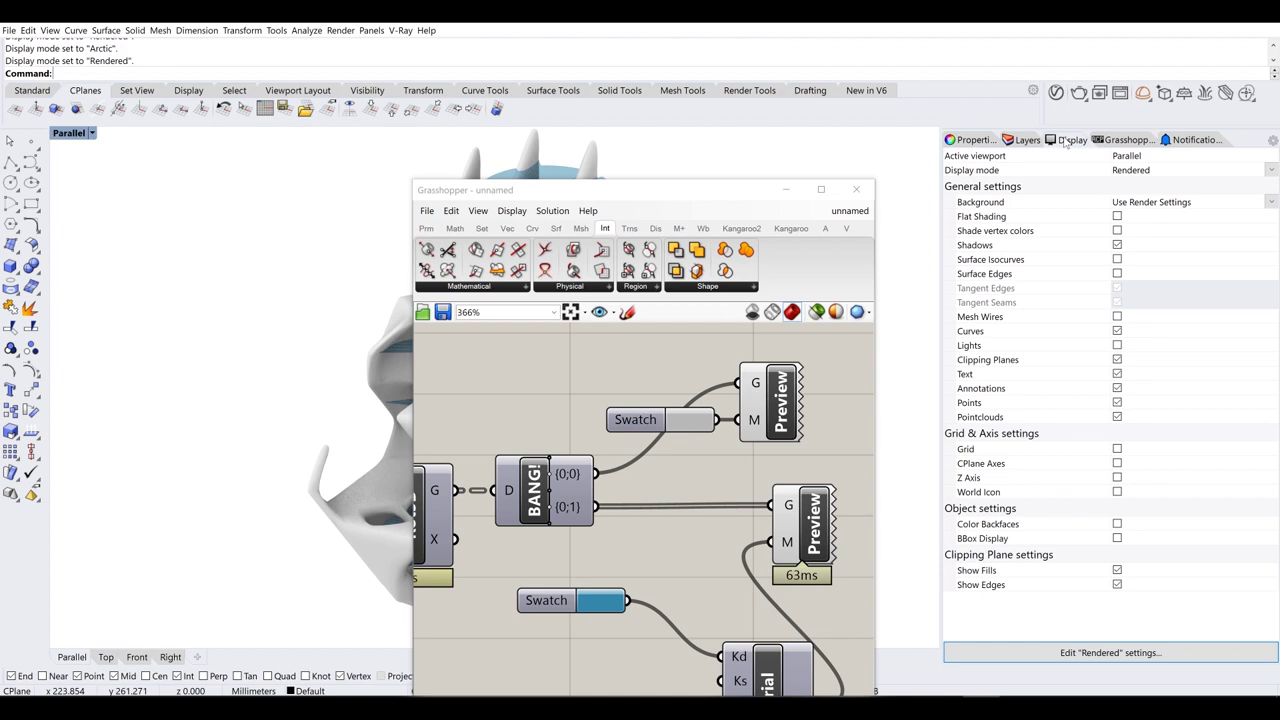
pyautogui.click(1194, 205)
pyautogui.scroll(1, 1191, 206)
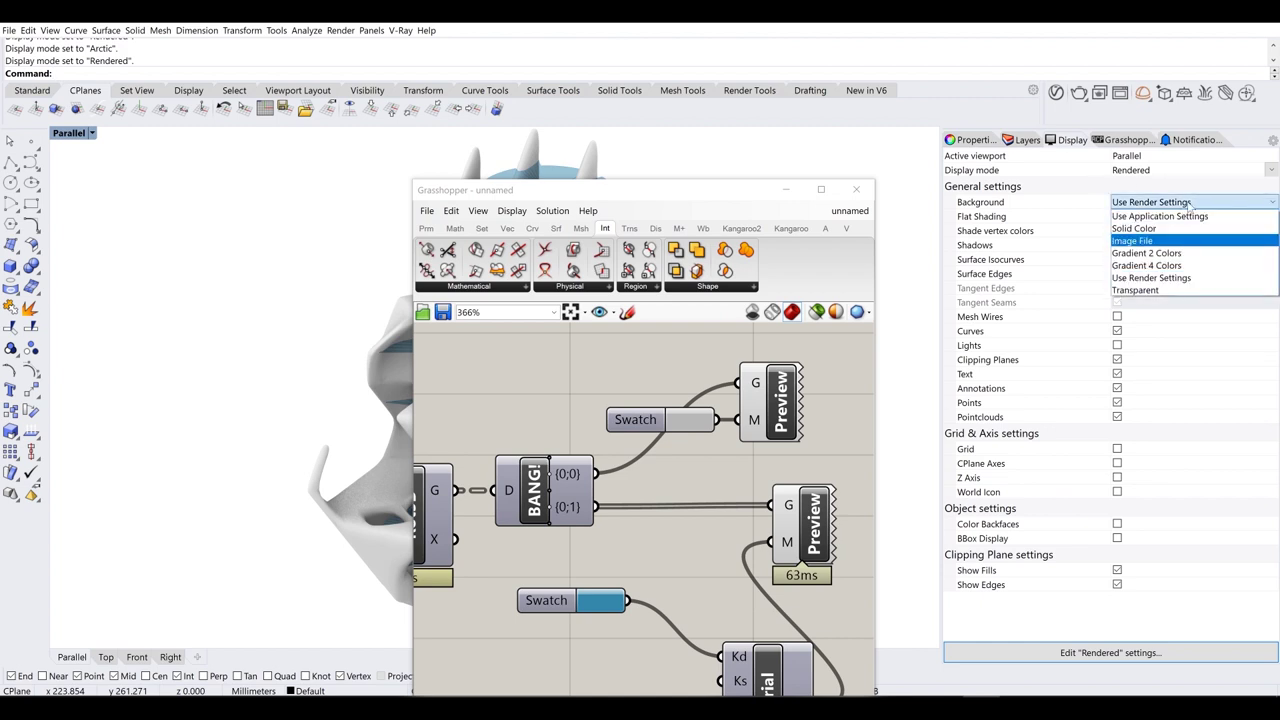
pyautogui.click(1152, 229)
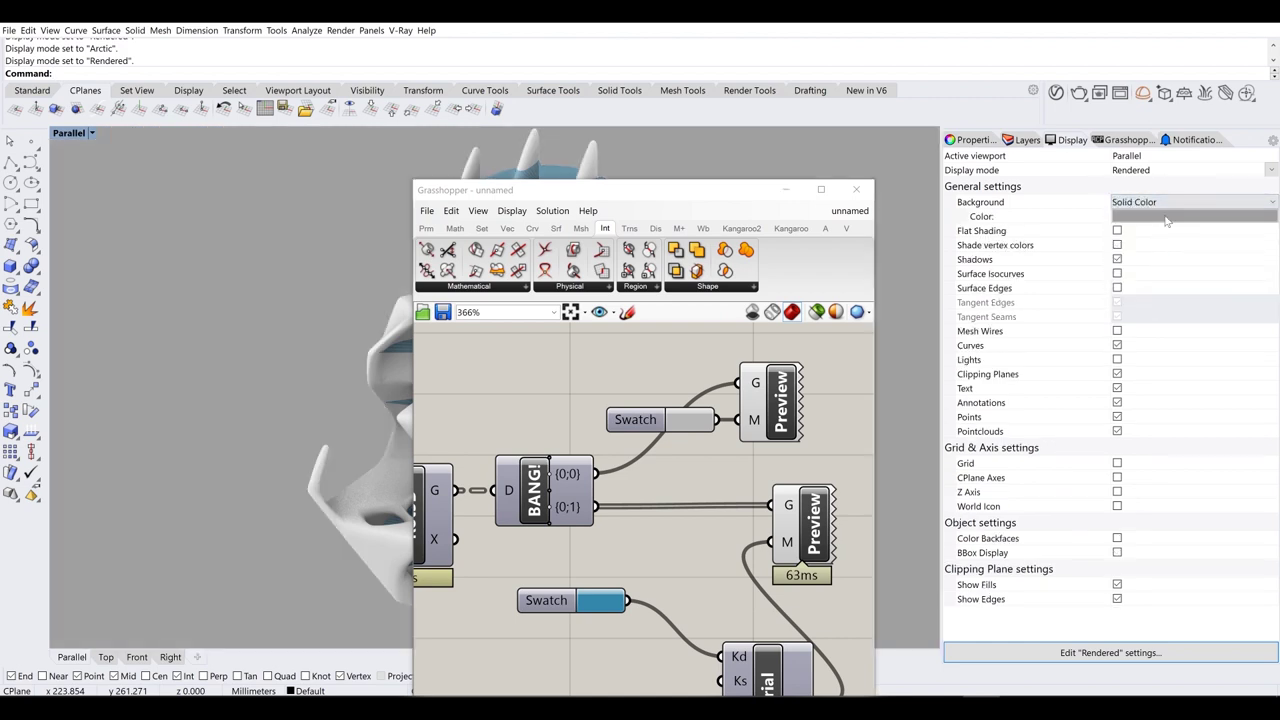
pyautogui.click(1166, 217)
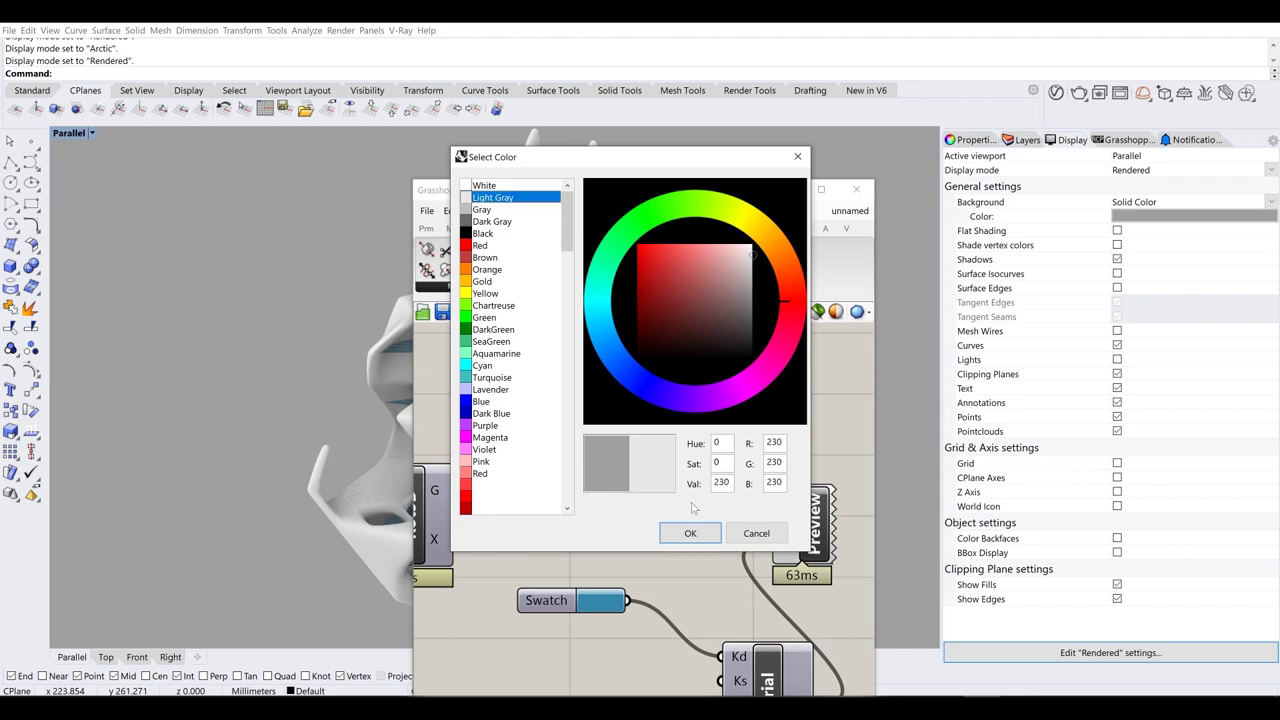
pyautogui.click(690, 533)
# - Brighten the mesh's swatch to white with the Grasshopper window moved clear of the model
pyautogui.moveTo(628, 193); pyautogui.dragTo(1080, 110)
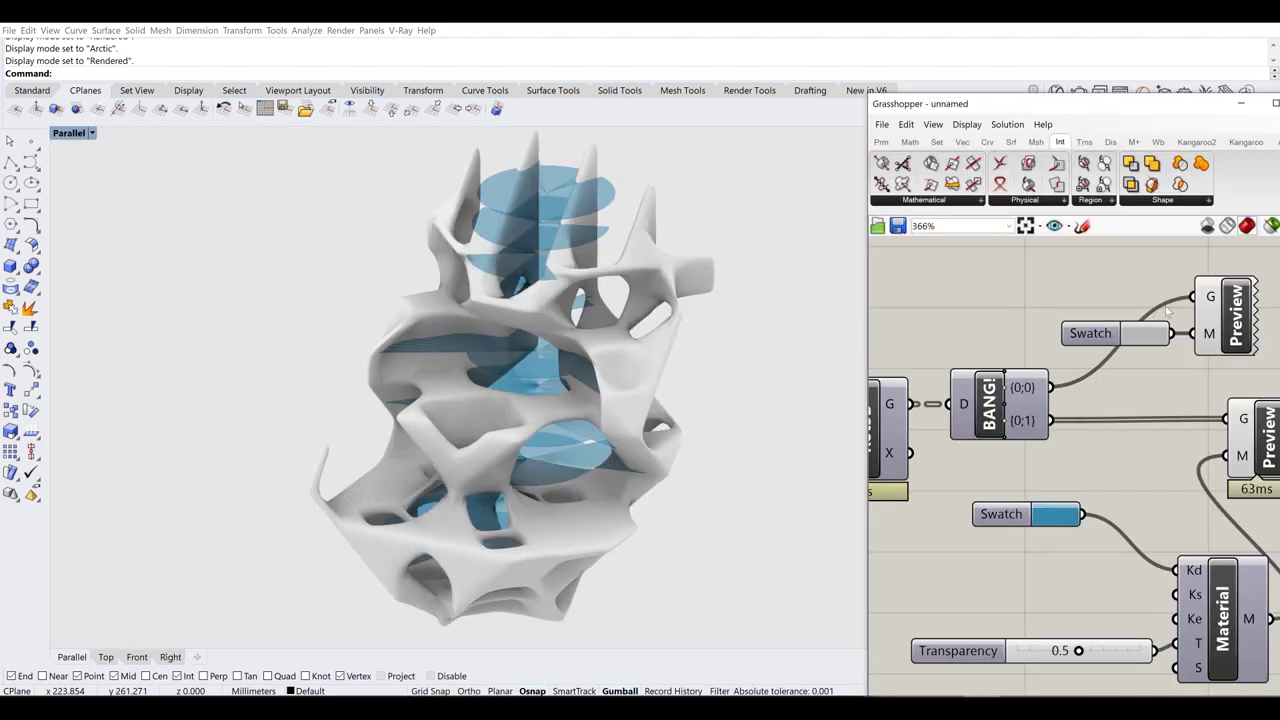
pyautogui.click(1158, 340)
pyautogui.moveTo(1226, 402)
pyautogui.mouseDown()
pyautogui.moveTo(1230, 380)
pyautogui.moveTo(1255, 368)
pyautogui.mouseUp()
pyautogui.click(1010, 317)
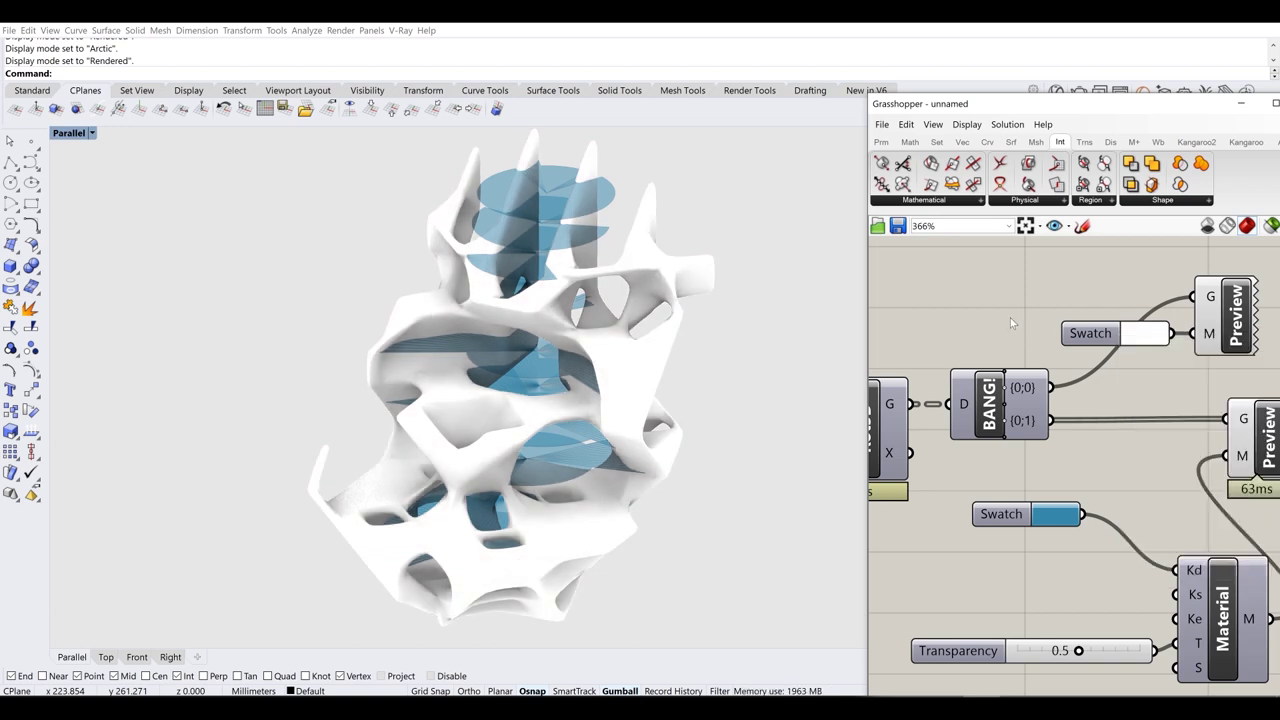
# - Darken the solid background colour to grey with RGB 214, 214, 214
pyautogui.moveTo(1183, 110); pyautogui.dragTo(758, 266)
pyautogui.click(1166, 215)
pyautogui.click(1167, 216)
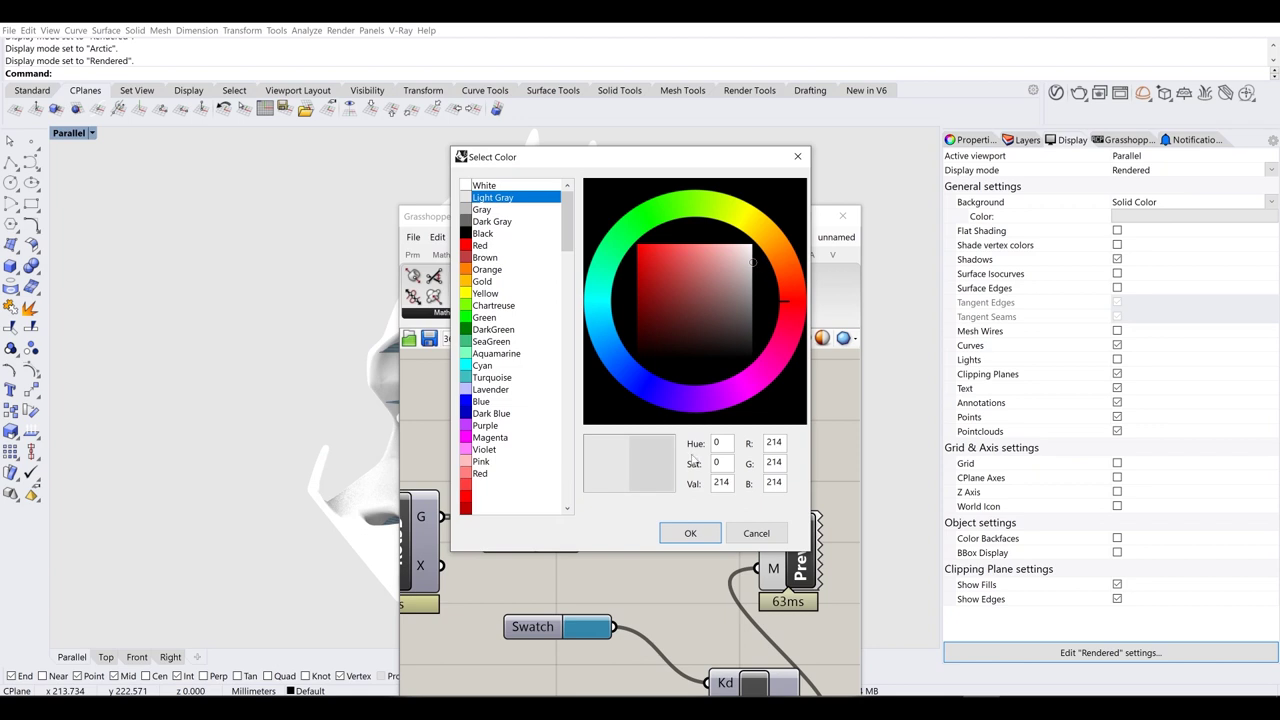
pyautogui.click(690, 533)
pyautogui.moveTo(705, 221); pyautogui.dragTo(1081, 233)
pyautogui.moveTo(1007, 145); pyautogui.dragTo(881, 50)
# - Reposition the Grasshopper window beside the model and add a Brep Edges component above the preview components
pyautogui.scroll(-4, 914, 354)
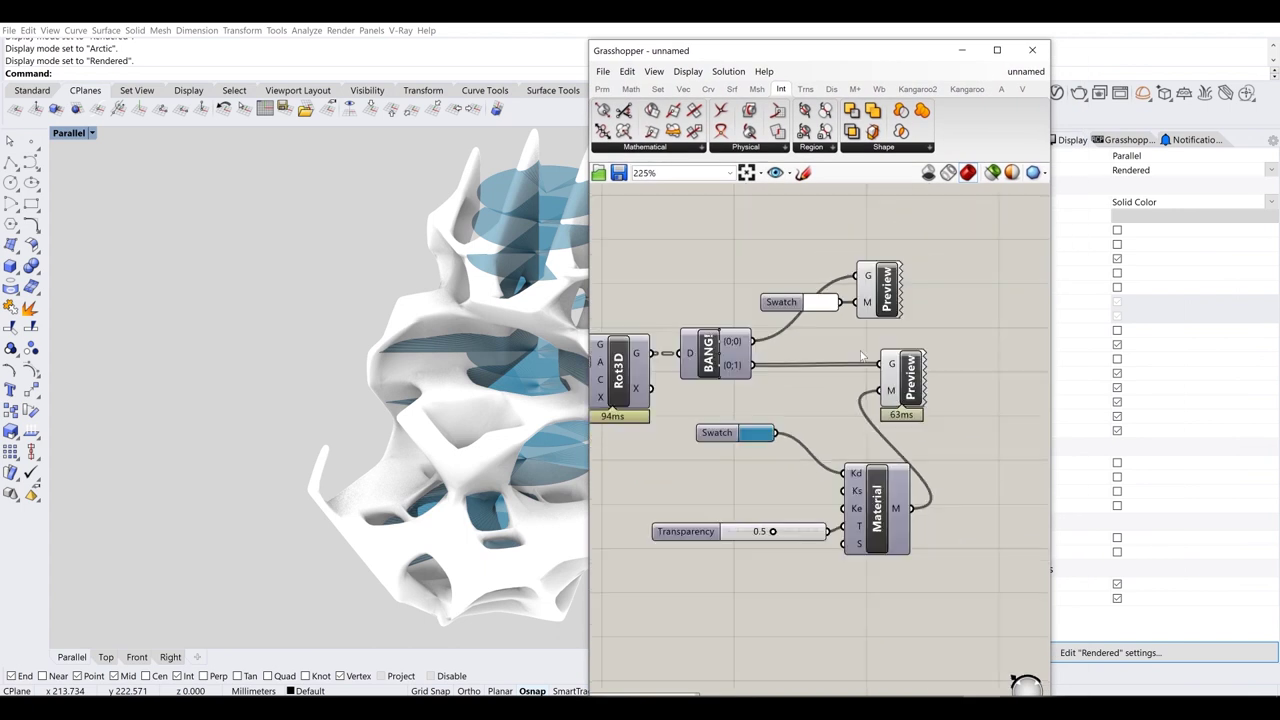
pyautogui.moveTo(704, 289); pyautogui.dragTo(830, 332, button='right')
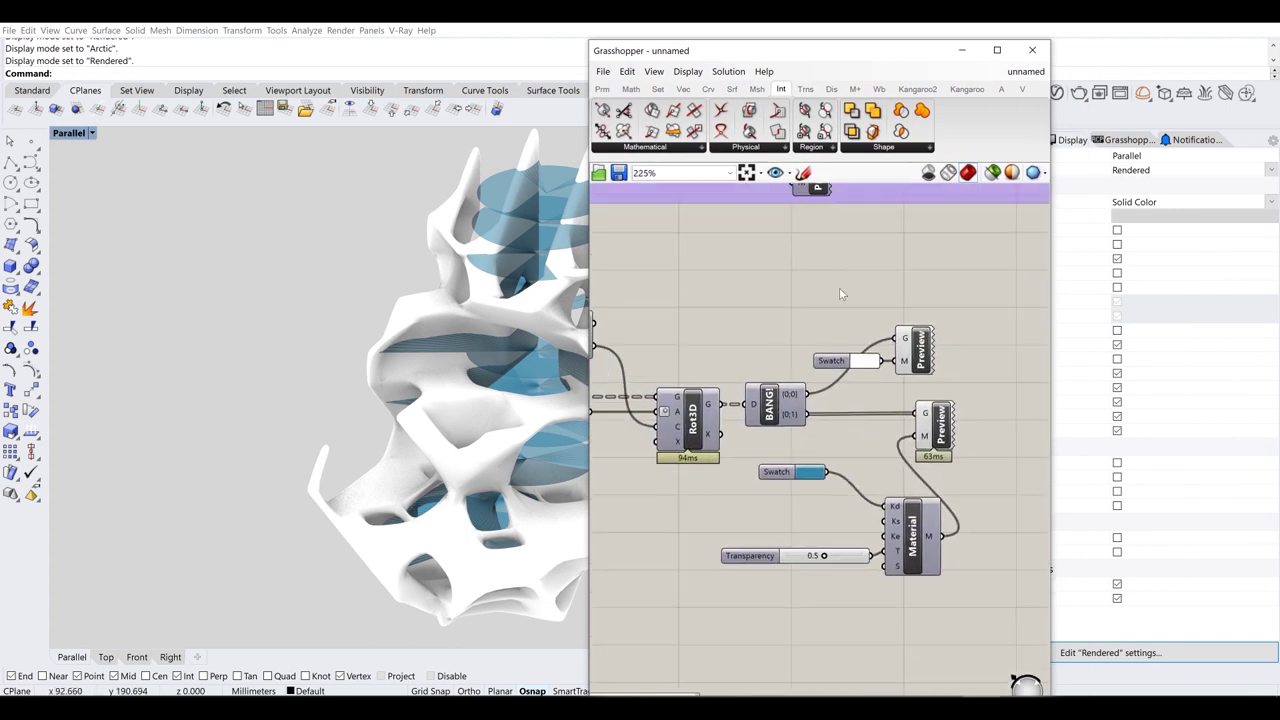
pyautogui.moveTo(737, 60); pyautogui.dragTo(901, 64)
pyautogui.moveTo(1050, 372); pyautogui.dragTo(1030, 436, button='right')
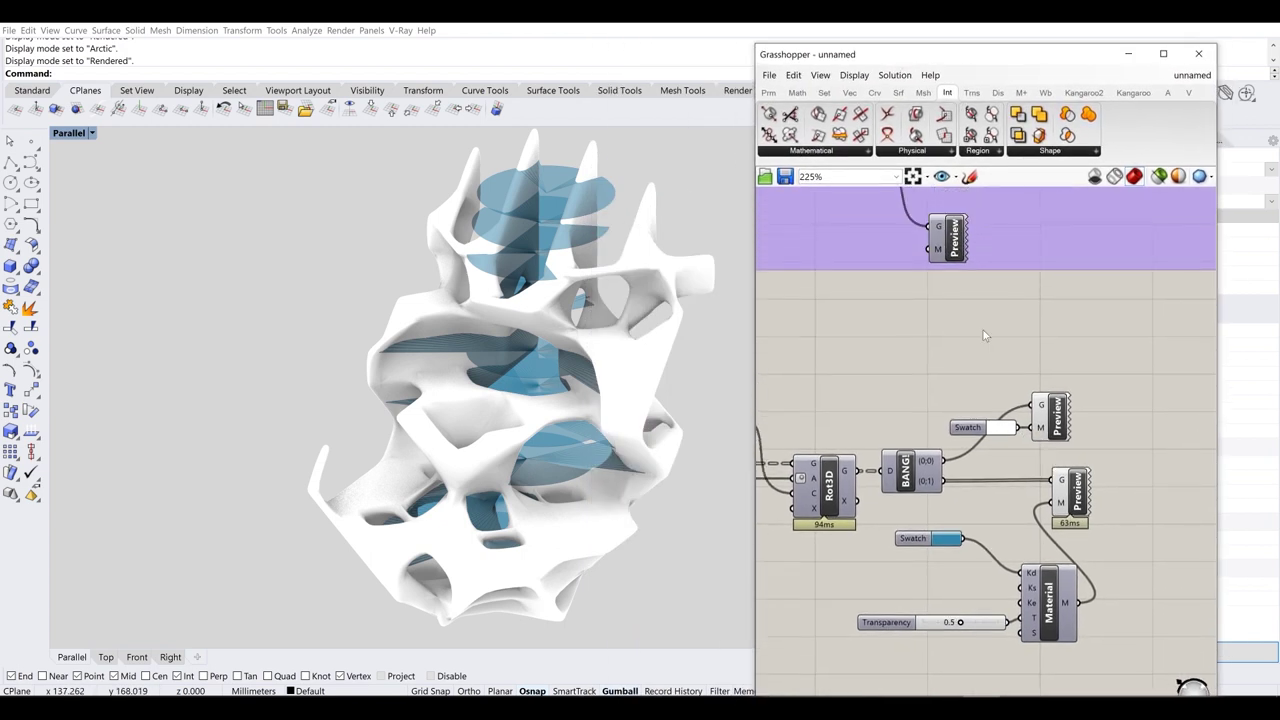
pyautogui.doubleClick(983, 330)
pyautogui.write('edge')
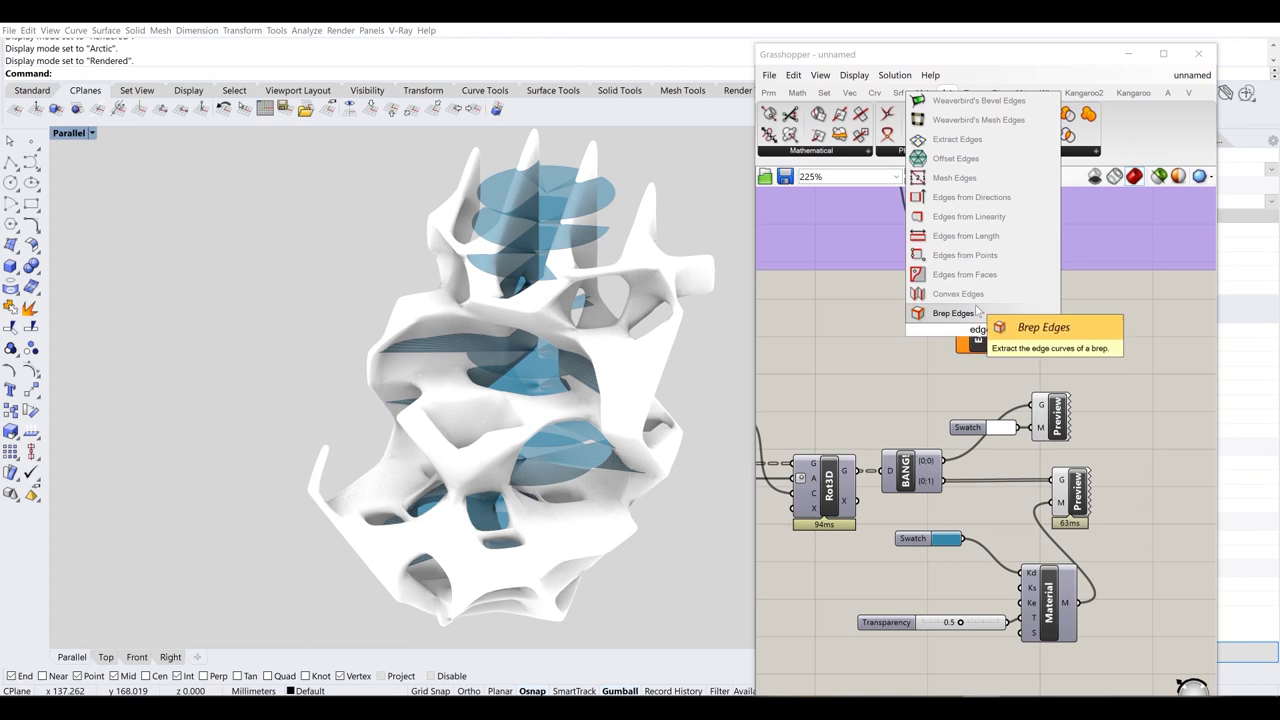
pyautogui.click(978, 312)
# - Move the Brep Edges component below the Material component and connect the slab branch {0;1} to its B input
pyautogui.moveTo(975, 507); pyautogui.dragTo(934, 506, button='right')
pyautogui.moveTo(941, 327); pyautogui.dragTo(936, 663)
pyautogui.moveTo(935, 517); pyautogui.dragTo(931, 368, button='right')
pyautogui.moveTo(899, 329); pyautogui.dragTo(915, 572)
pyautogui.moveTo(1035, 561); pyautogui.dragTo(1016, 482, button='right')
pyautogui.click(1017, 482)
pyautogui.scroll(4, 948, 481)
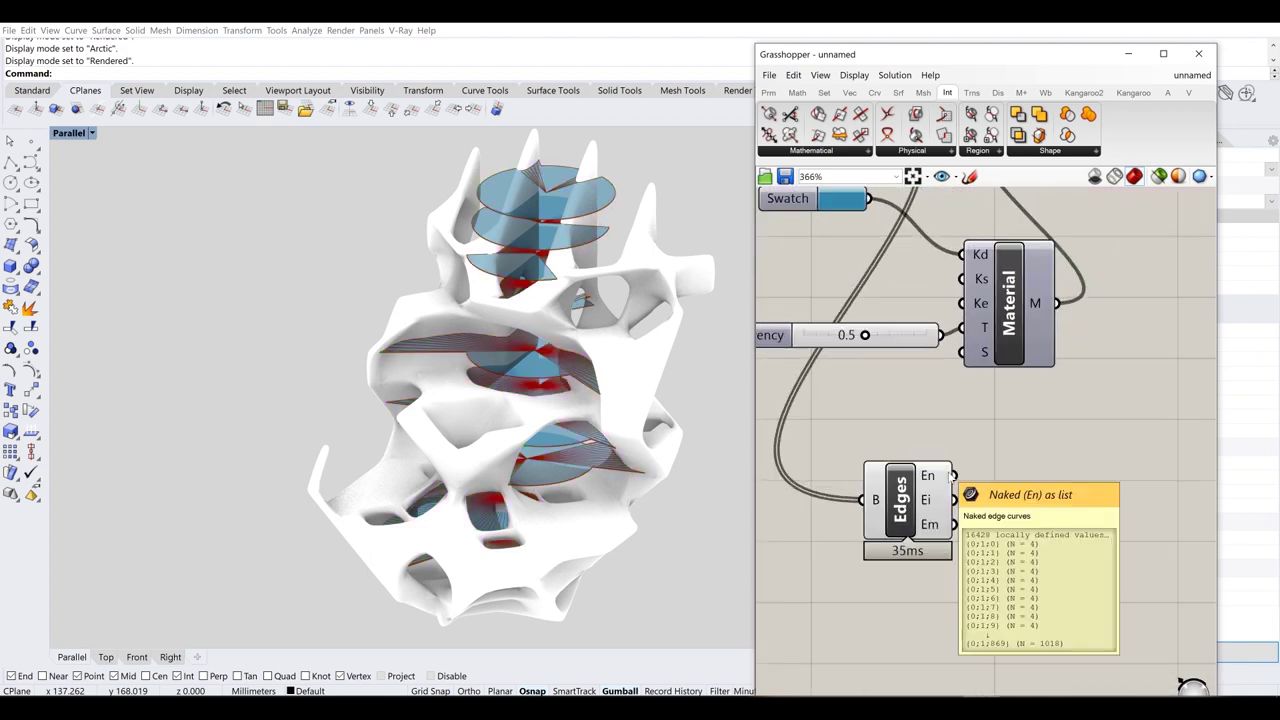
# - Add a Colour Swatch below the Brep Edges component and set its colour to black
pyautogui.doubleClick(1062, 480)
pyautogui.write('swatch')
pyautogui.press('Return')
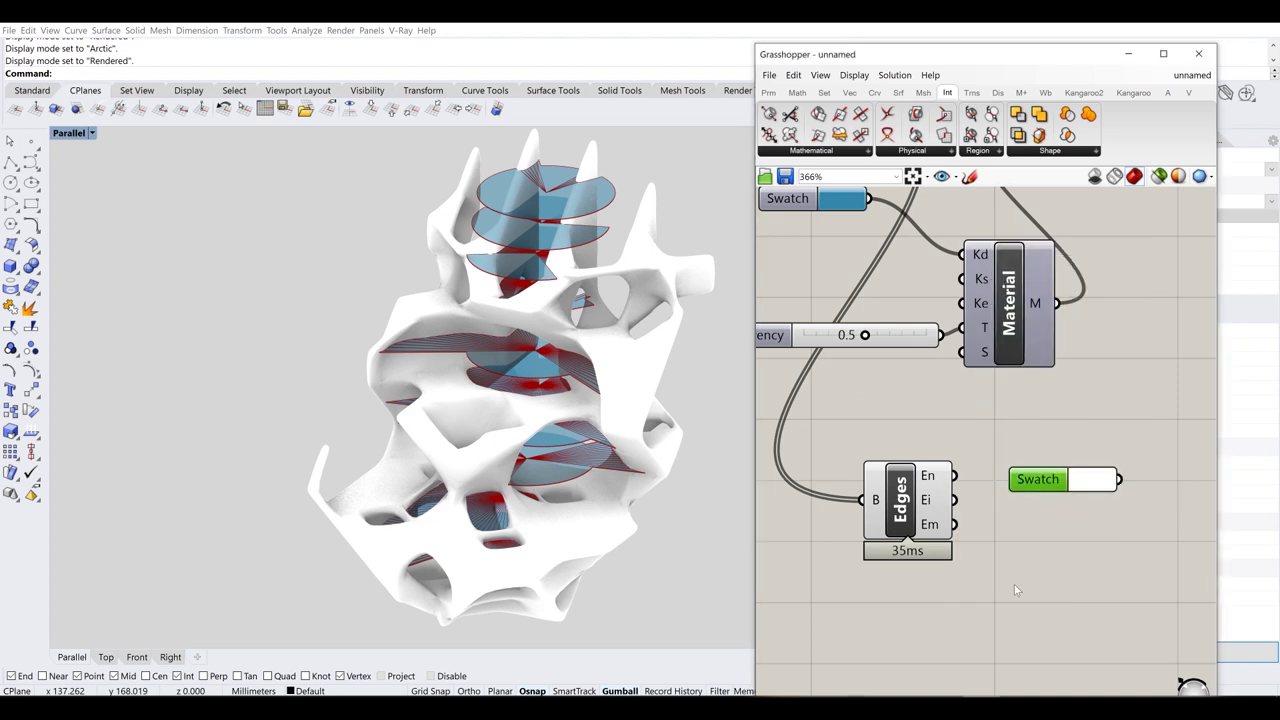
pyautogui.moveTo(1048, 480); pyautogui.dragTo(1004, 608)
pyautogui.click(1063, 610)
pyautogui.moveTo(1131, 562); pyautogui.dragTo(1211, 625)
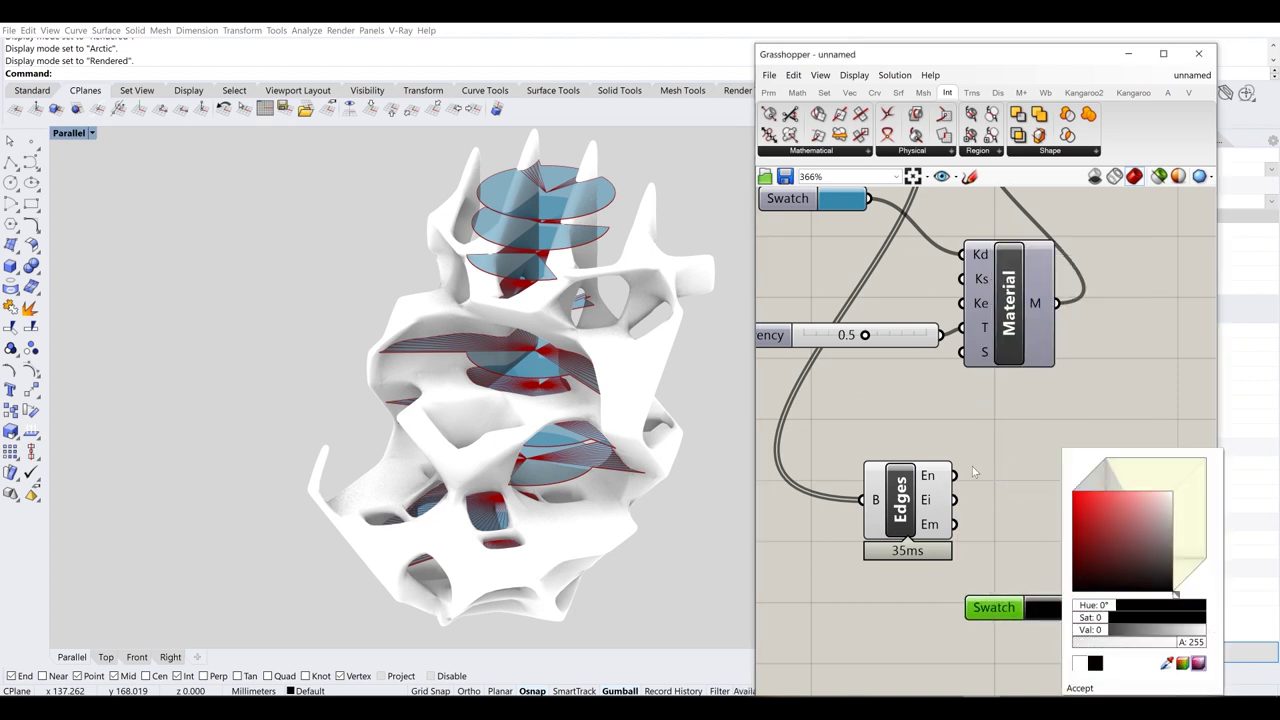
# - Add a Custom Preview beside Brep Edges, connecting the naked edges (En) to G and the black swatch to M
pyautogui.doubleClick(1083, 446)
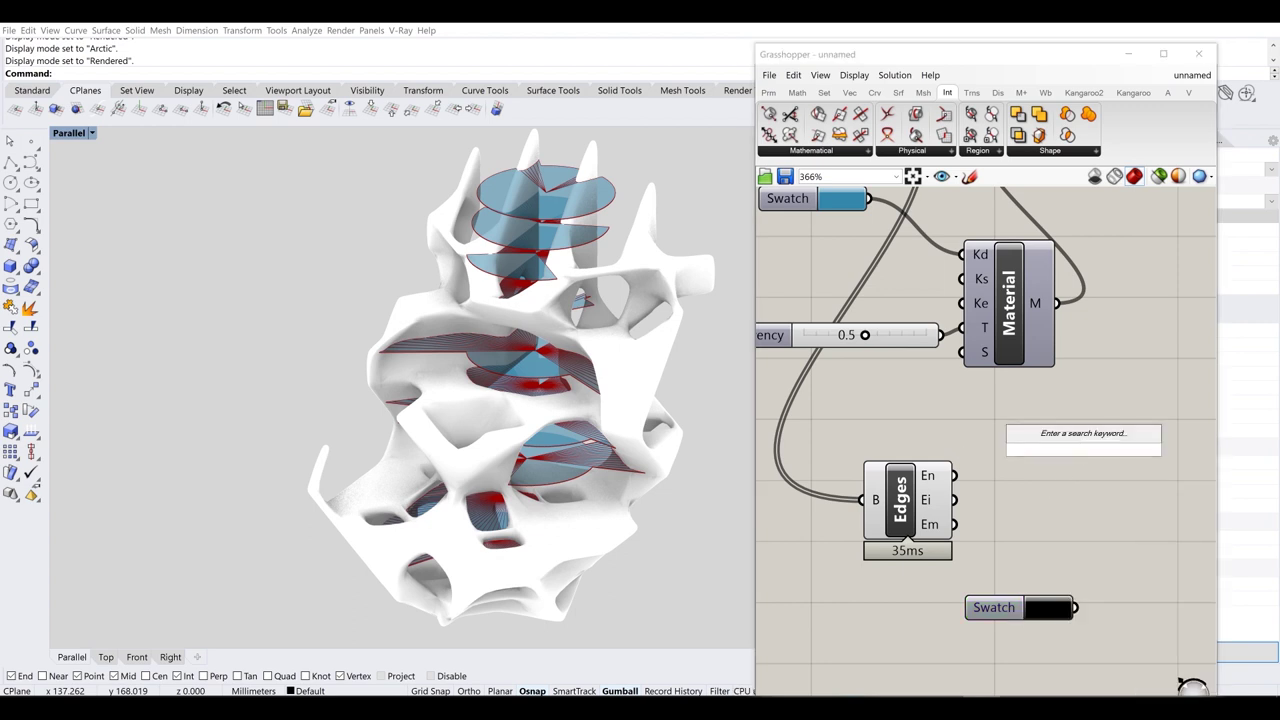
pyautogui.write('pre')
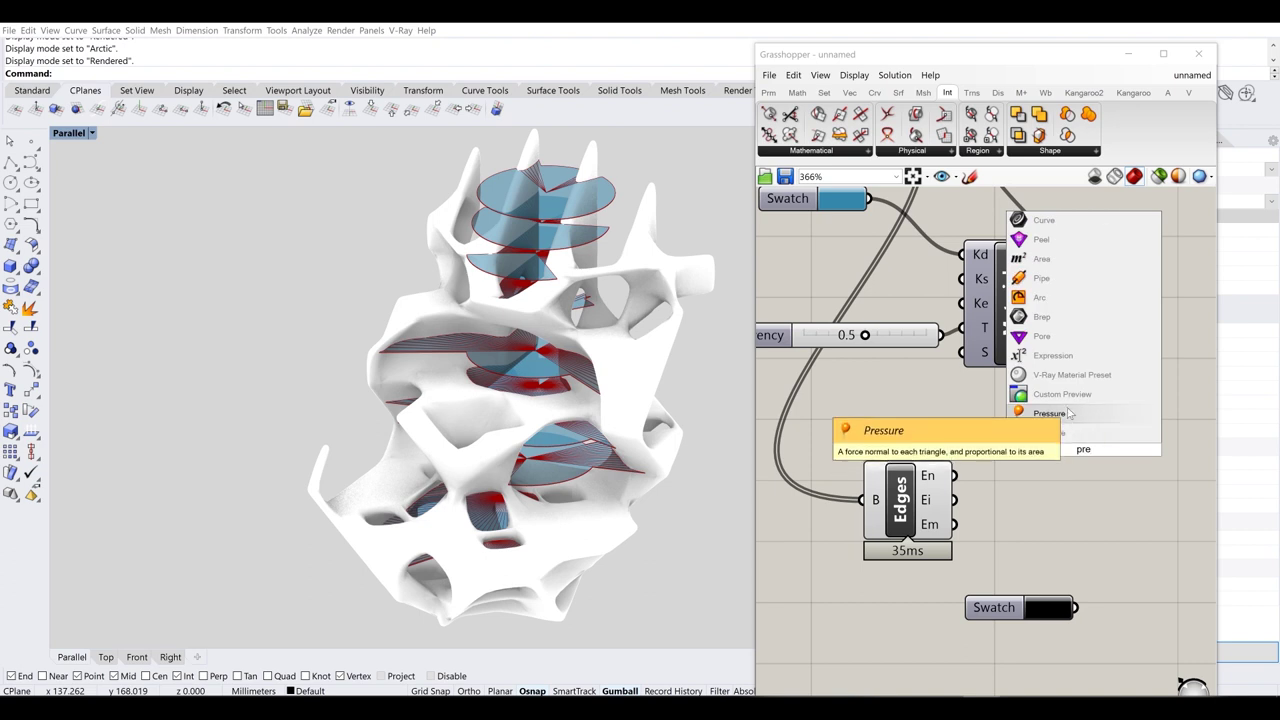
pyautogui.click(1068, 398)
pyautogui.moveTo(1095, 470); pyautogui.dragTo(1118, 515)
pyautogui.moveTo(955, 476); pyautogui.dragTo(1086, 492)
pyautogui.moveTo(935, 486)
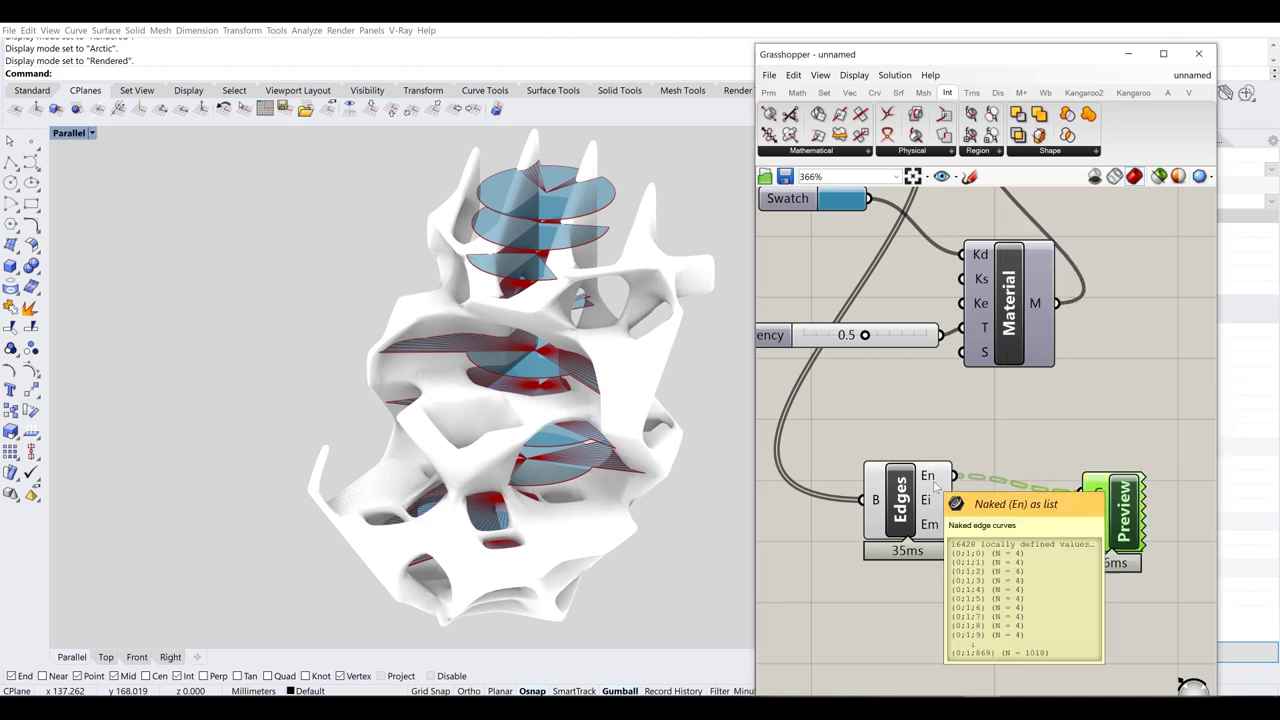
pyautogui.moveTo(1076, 607); pyautogui.dragTo(1095, 529)
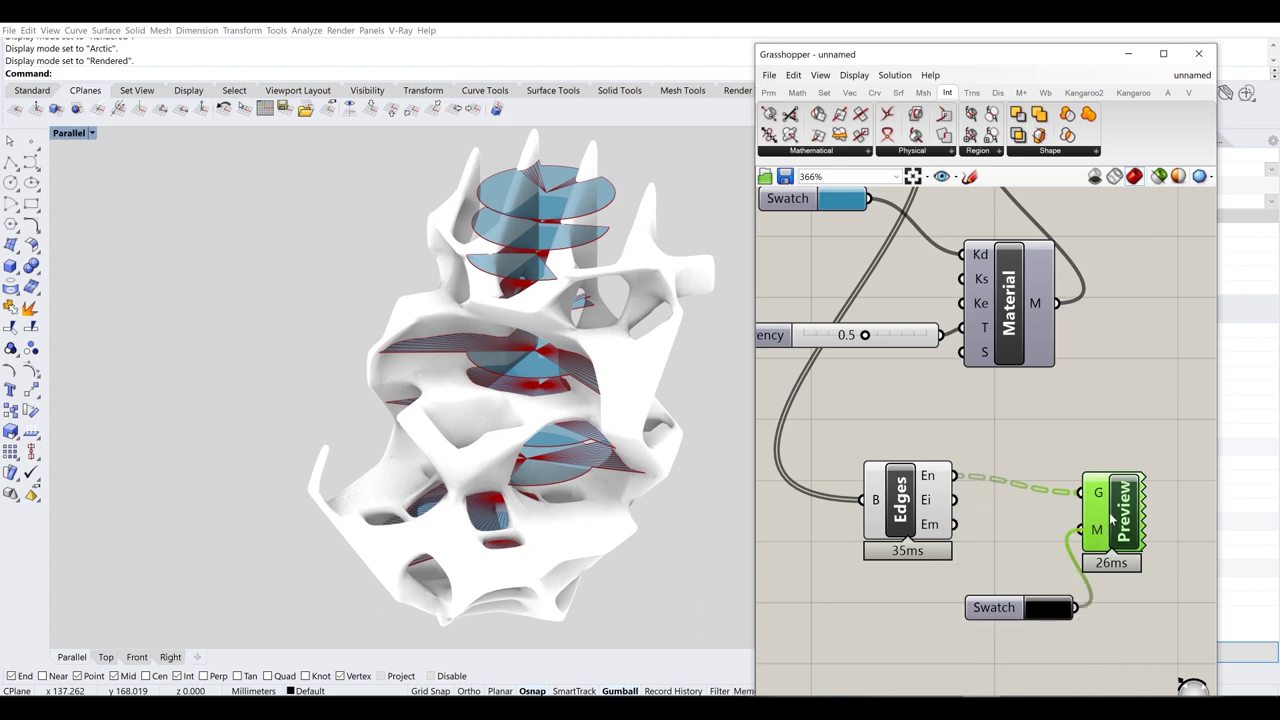
# - Hide the Brep Edges component's own preview and check the options of the new Custom Preview
pyautogui.click(1111, 428)
pyautogui.click(876, 529)
pyautogui.middleClick(905, 506)
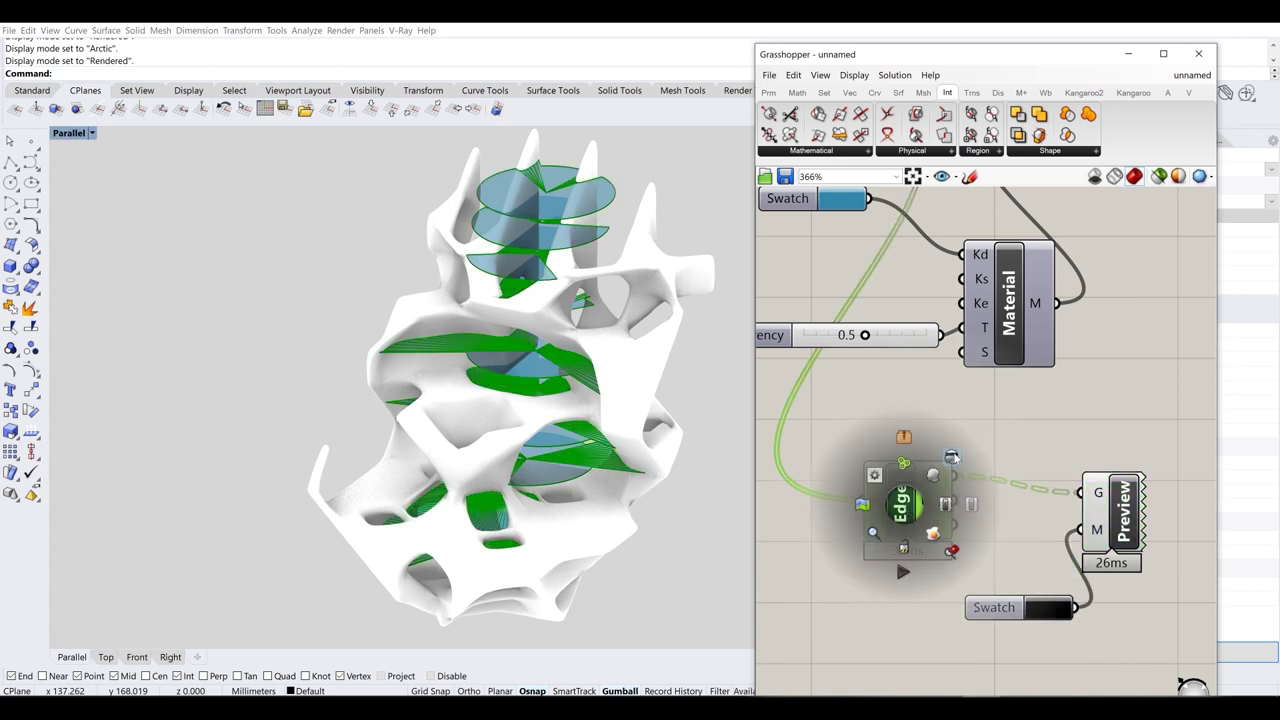
pyautogui.click(953, 462)
pyautogui.click(868, 419)
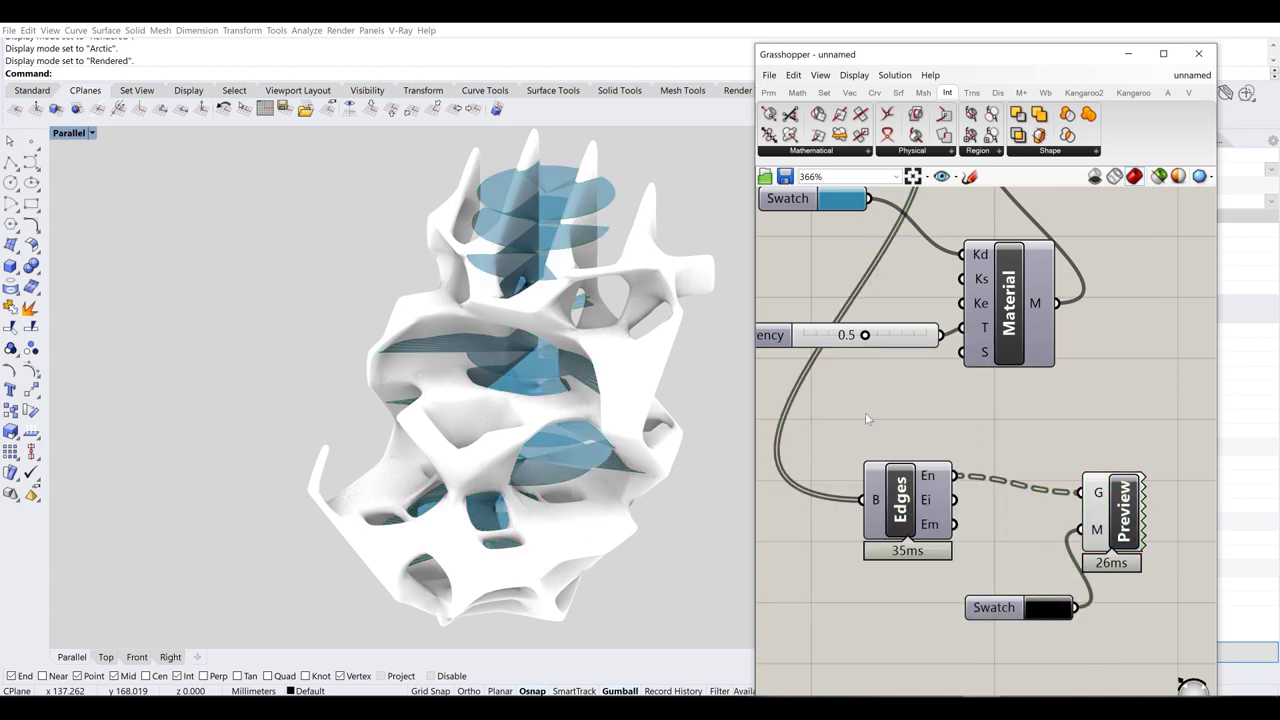
pyautogui.click(1120, 520)
pyautogui.rightClick(1121, 519)
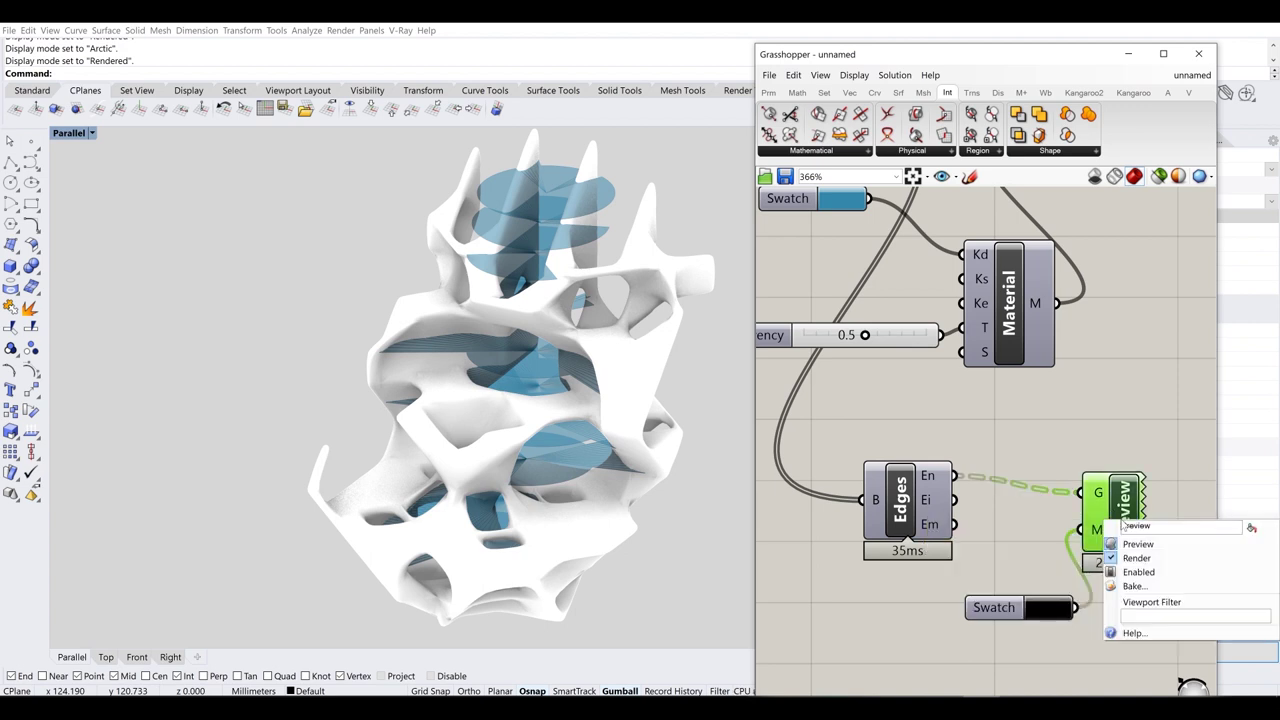
pyautogui.click(1115, 410)
# - Turn on Surface Edges for the Rendered display mode, moving the Grasshopper window clear of the display settings and model
pyautogui.moveTo(1058, 60); pyautogui.dragTo(642, 133)
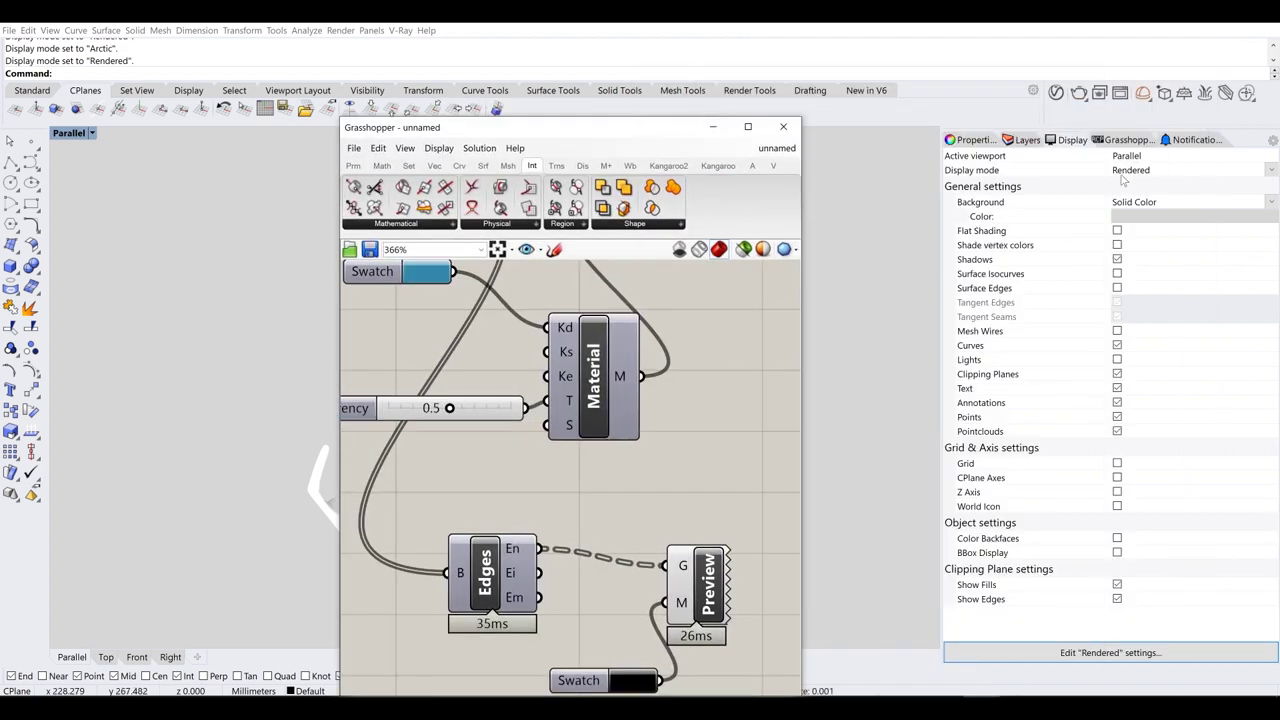
pyautogui.click(1117, 288)
pyautogui.moveTo(571, 136); pyautogui.dragTo(783, 444)
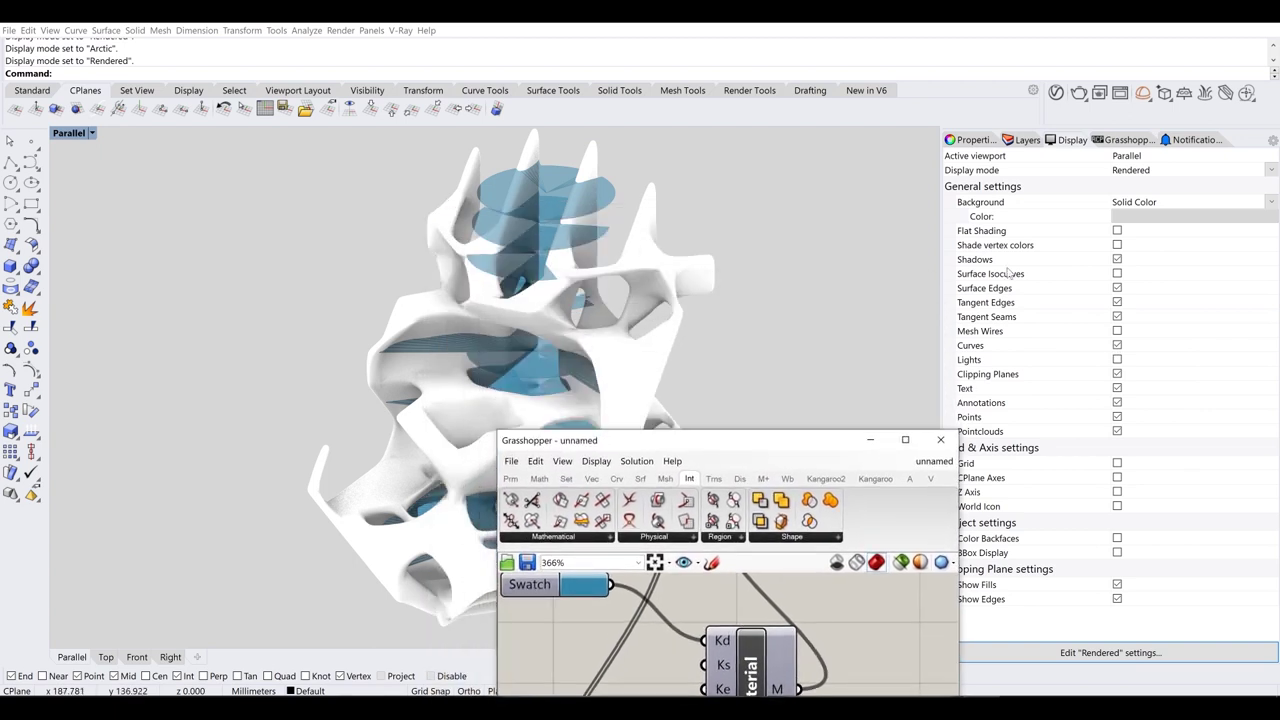
# - Compare the slab edges in the Arctic and Shaded display modes and return the viewport to Rendered
pyautogui.click(84, 134)
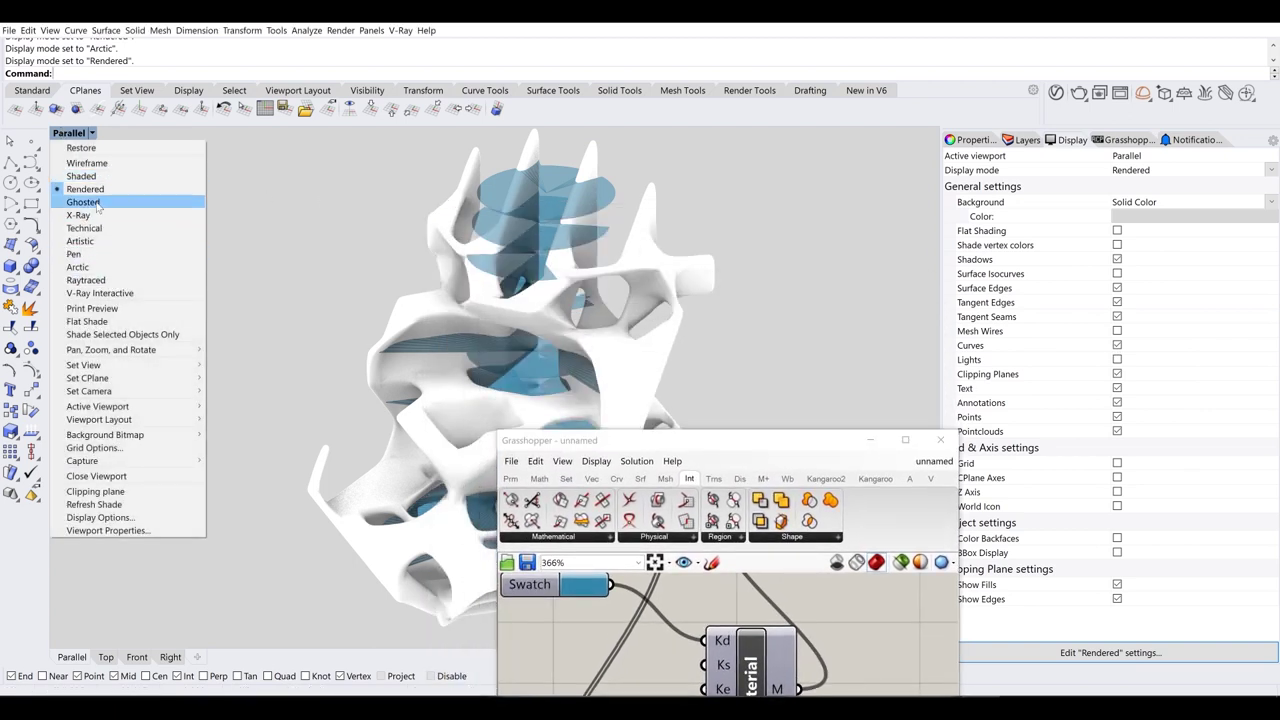
pyautogui.click(80, 267)
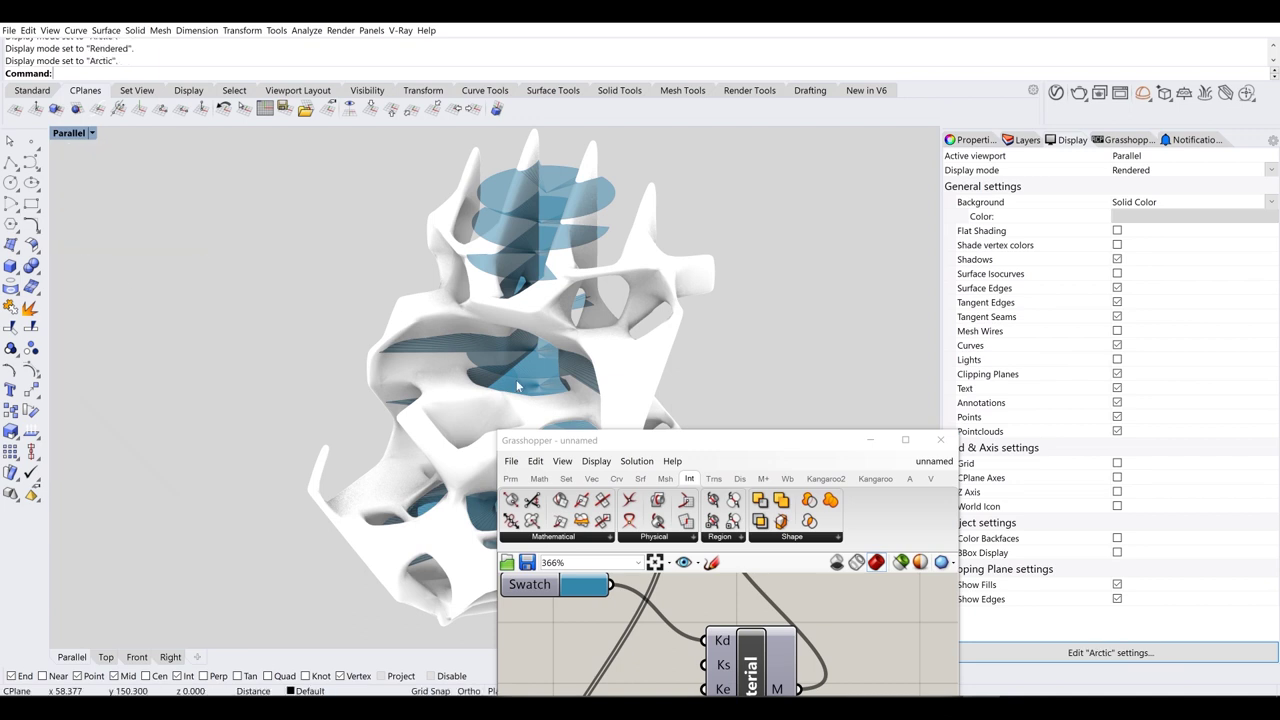
pyautogui.click(88, 133)
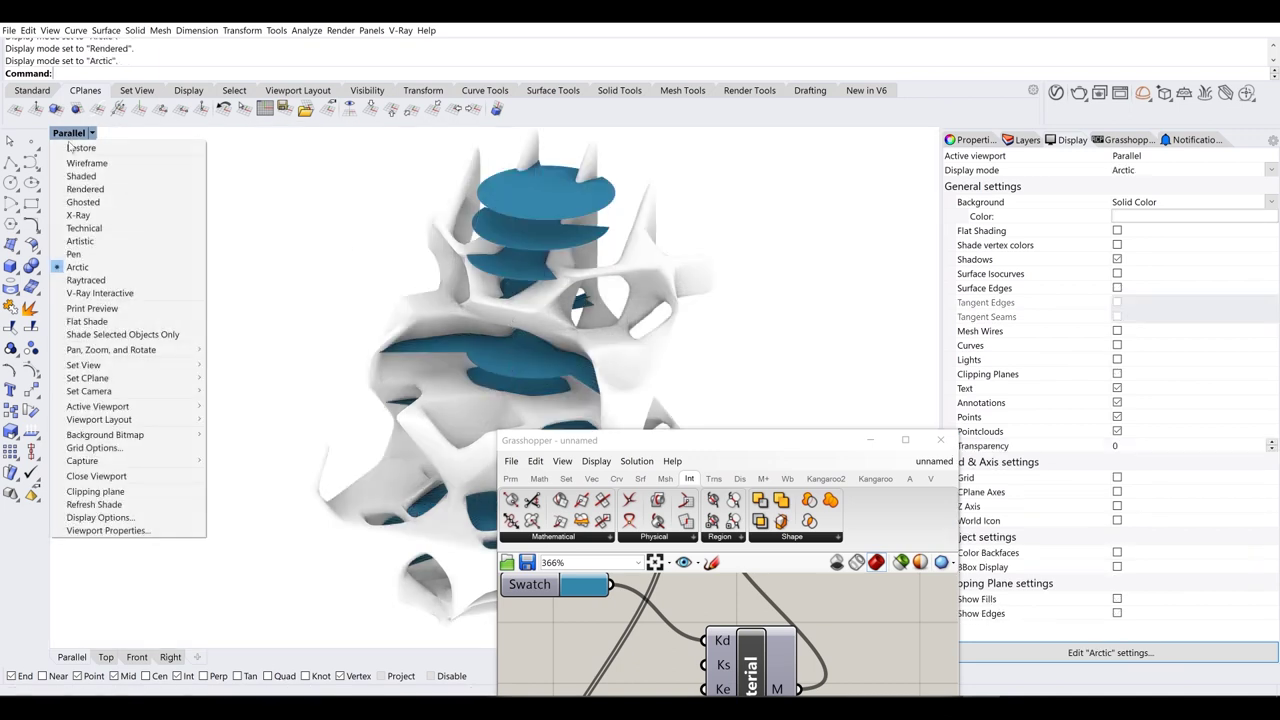
pyautogui.click(104, 175)
pyautogui.moveTo(730, 442)
pyautogui.mouseDown()
pyautogui.moveTo(756, 396)
pyautogui.moveTo(788, 412)
pyautogui.moveTo(768, 497)
pyautogui.mouseUp()
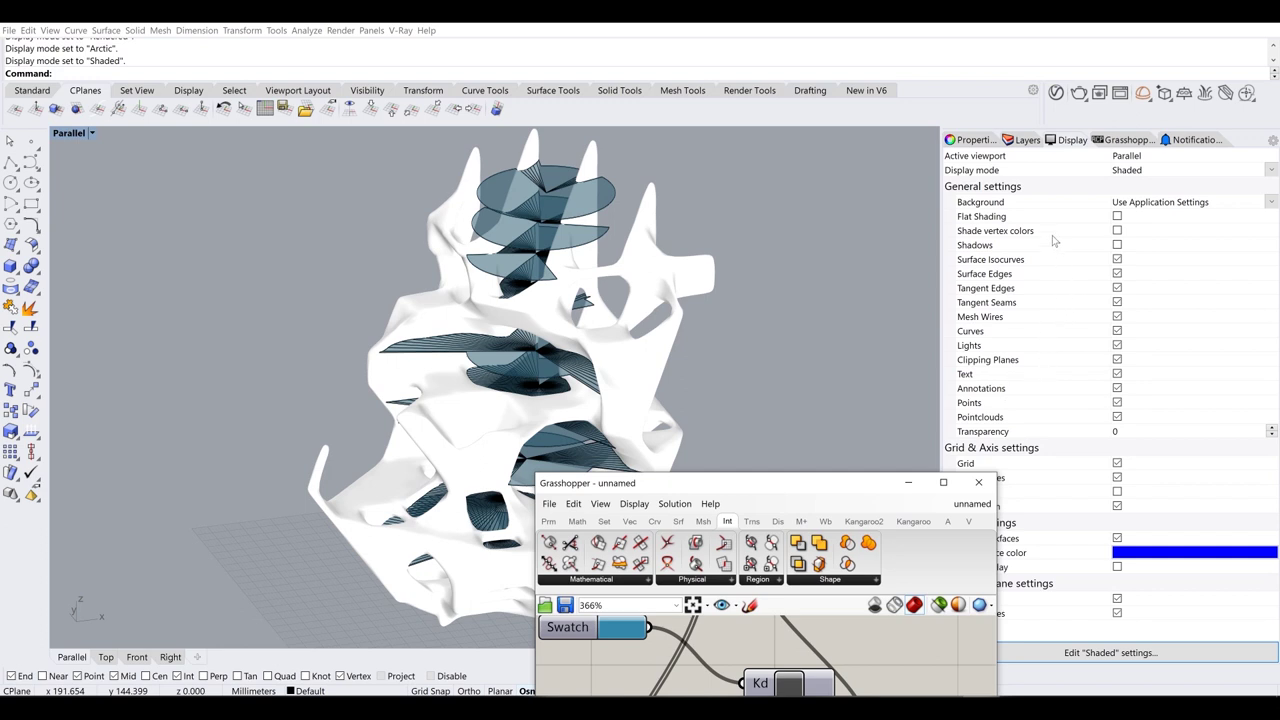
pyautogui.click(72, 134)
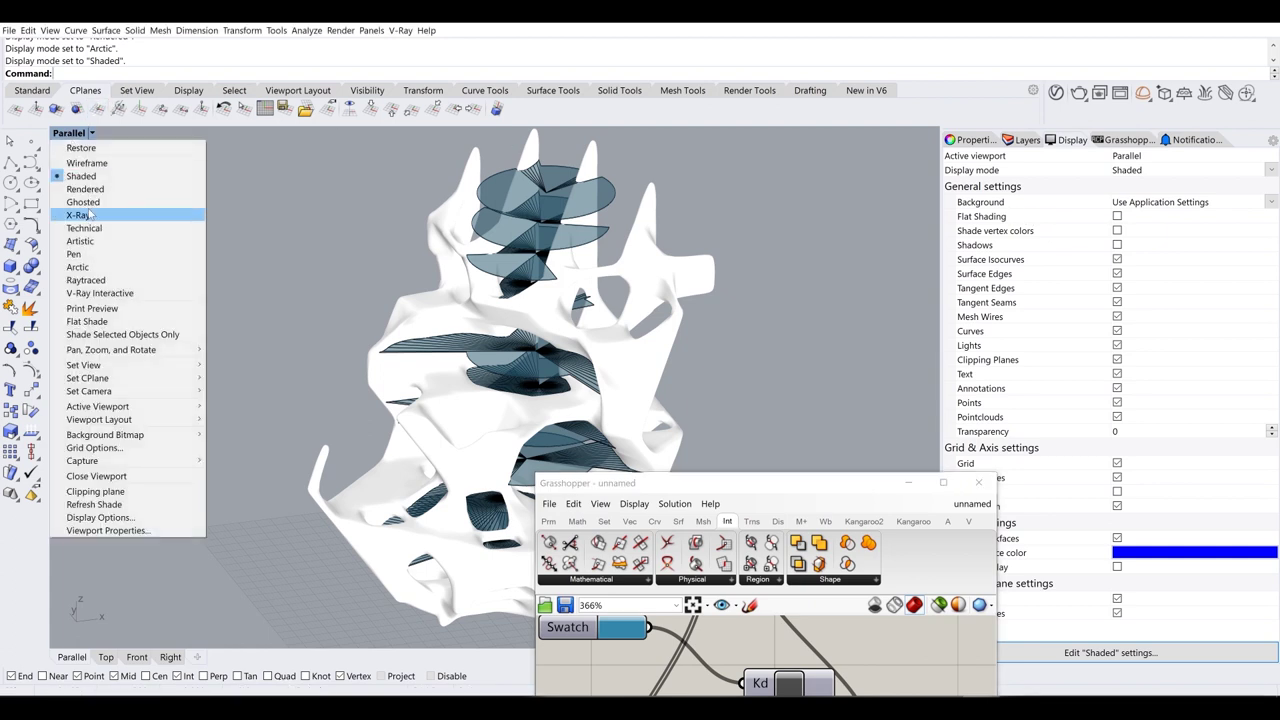
pyautogui.click(85, 189)
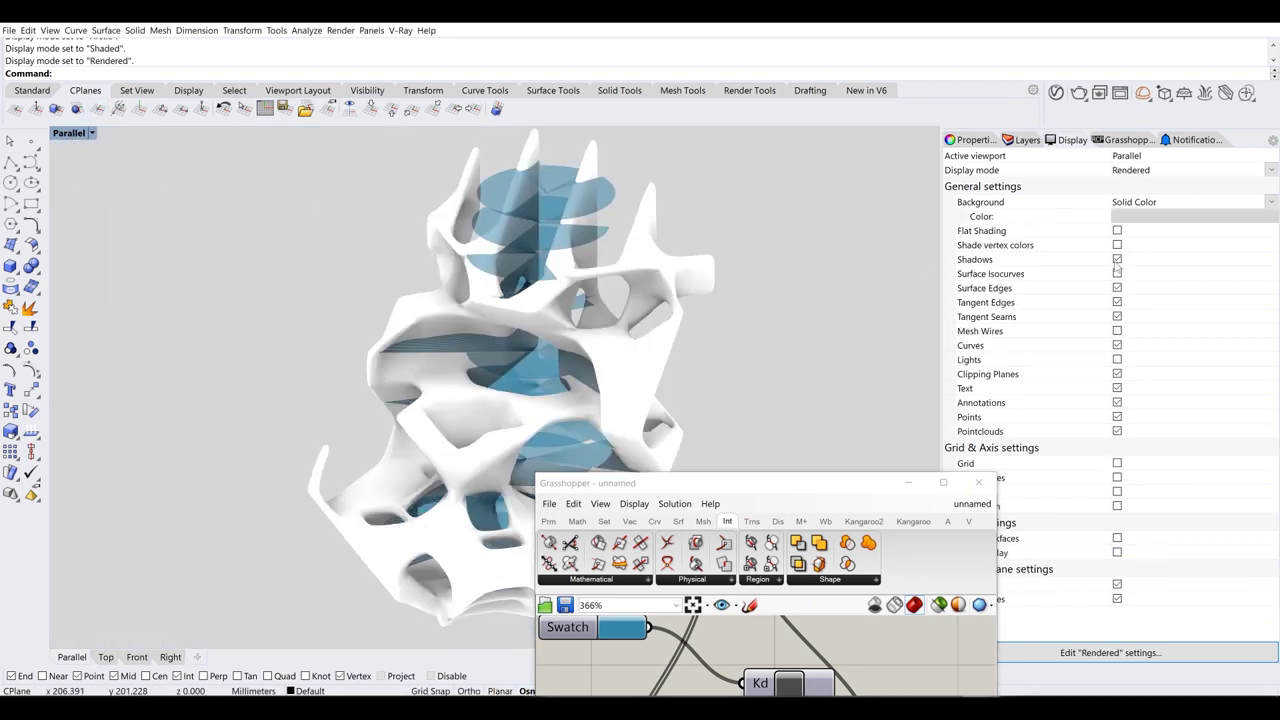
# - Try toggling Shadows, Surface Isocurves and Mesh Wires in the Rendered display settings and restore each one
pyautogui.click(1117, 261)
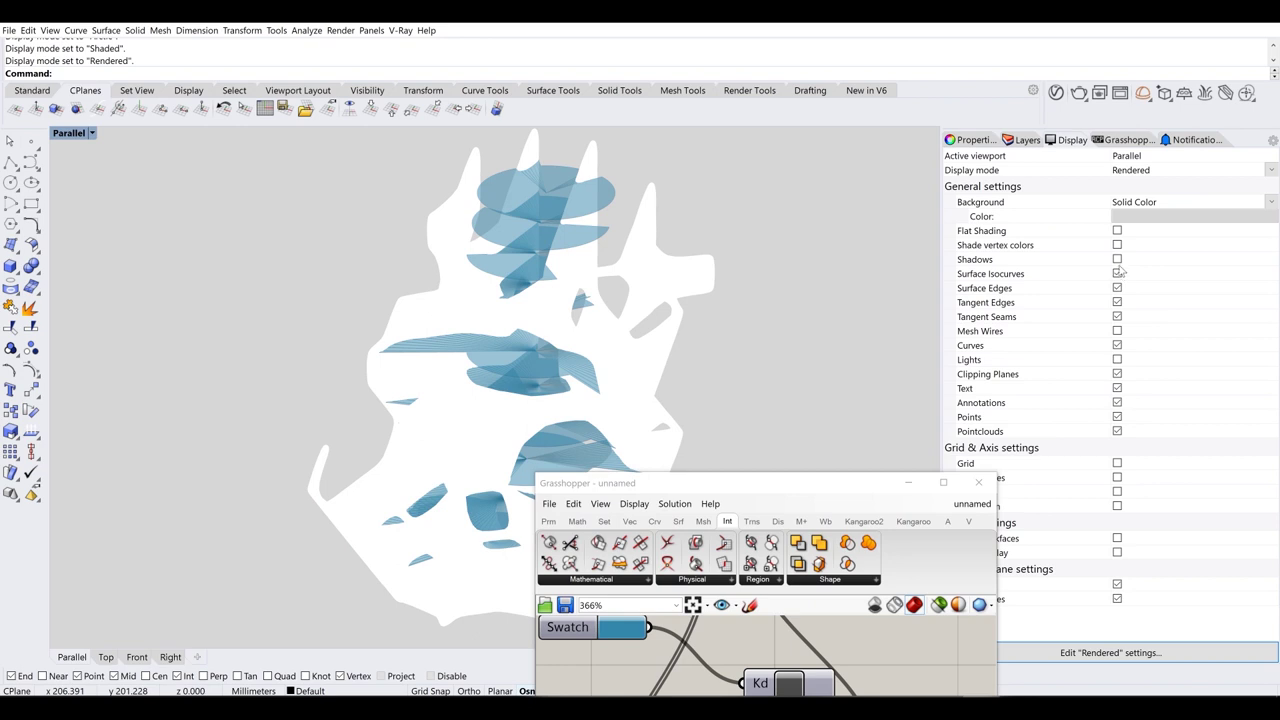
pyautogui.click(1118, 260)
pyautogui.click(1118, 275)
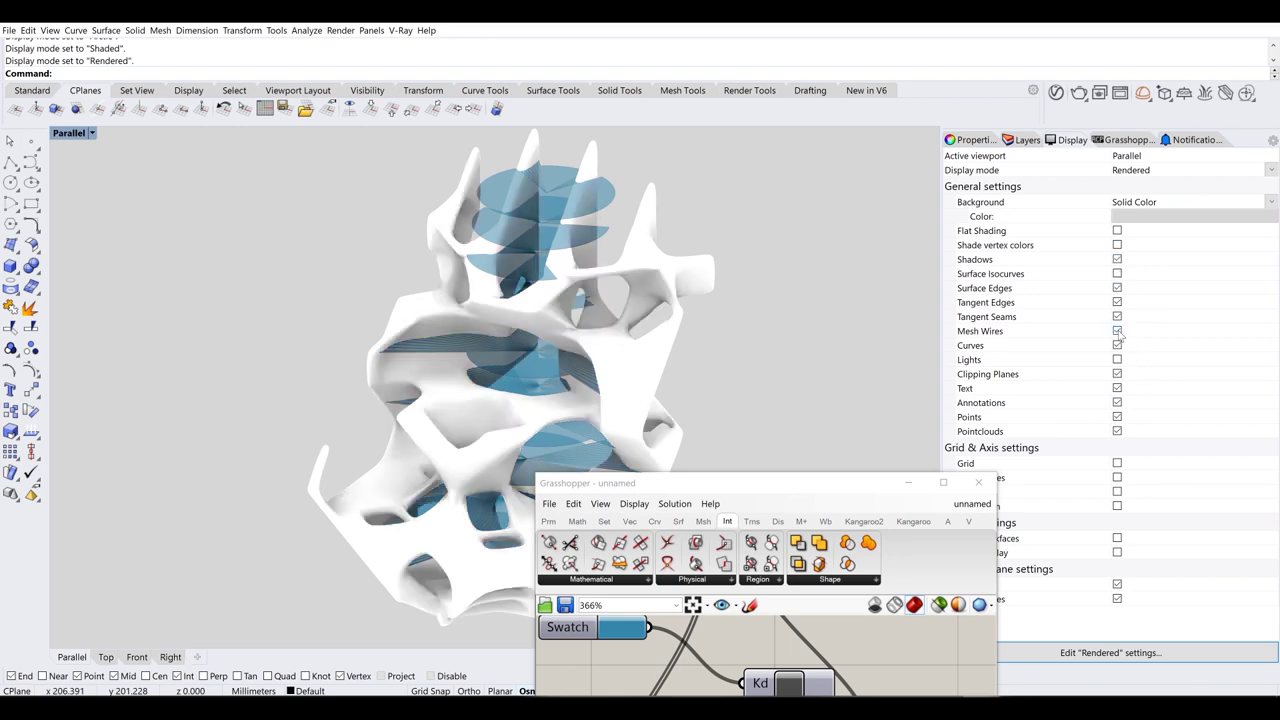
pyautogui.click(1118, 332)
# - Add a Mesh Edges component below Brep Edges and connect the mesh branch {0;0} to its M input
pyautogui.moveTo(860, 484); pyautogui.dragTo(864, 78)
pyautogui.scroll(-5, 822, 350)
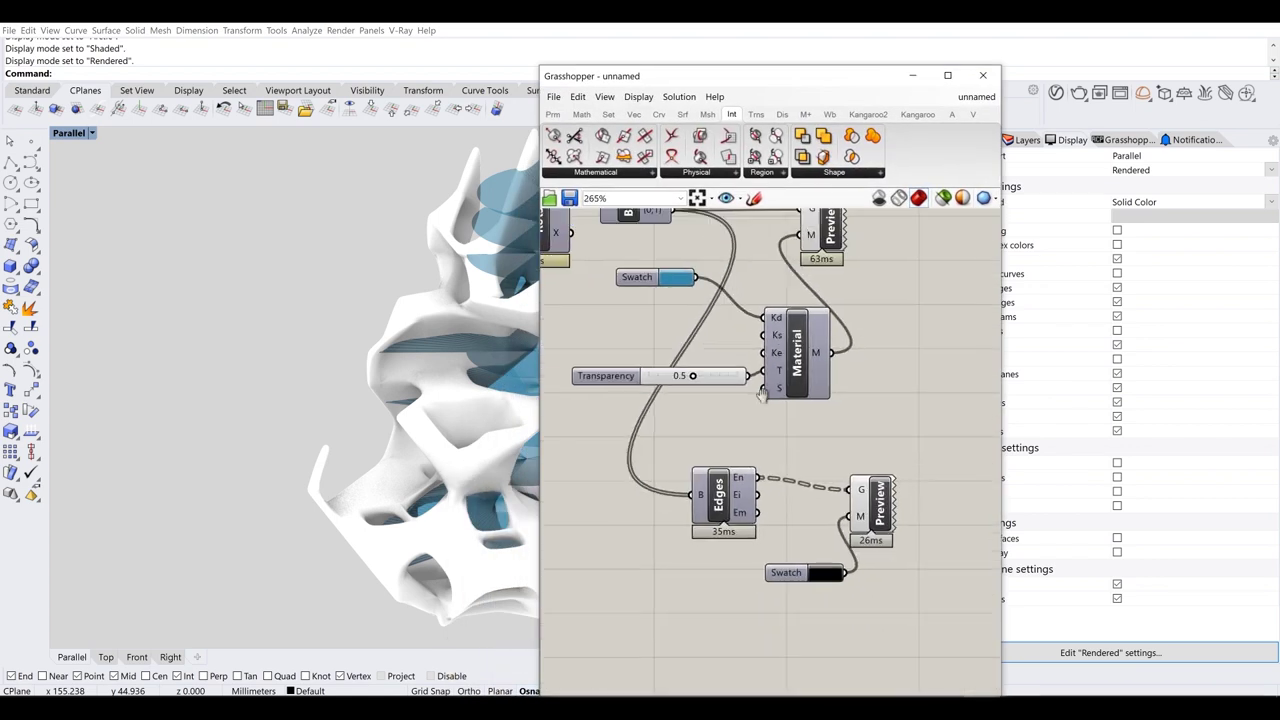
pyautogui.doubleClick(930, 401)
pyautogui.write('mesh edges')
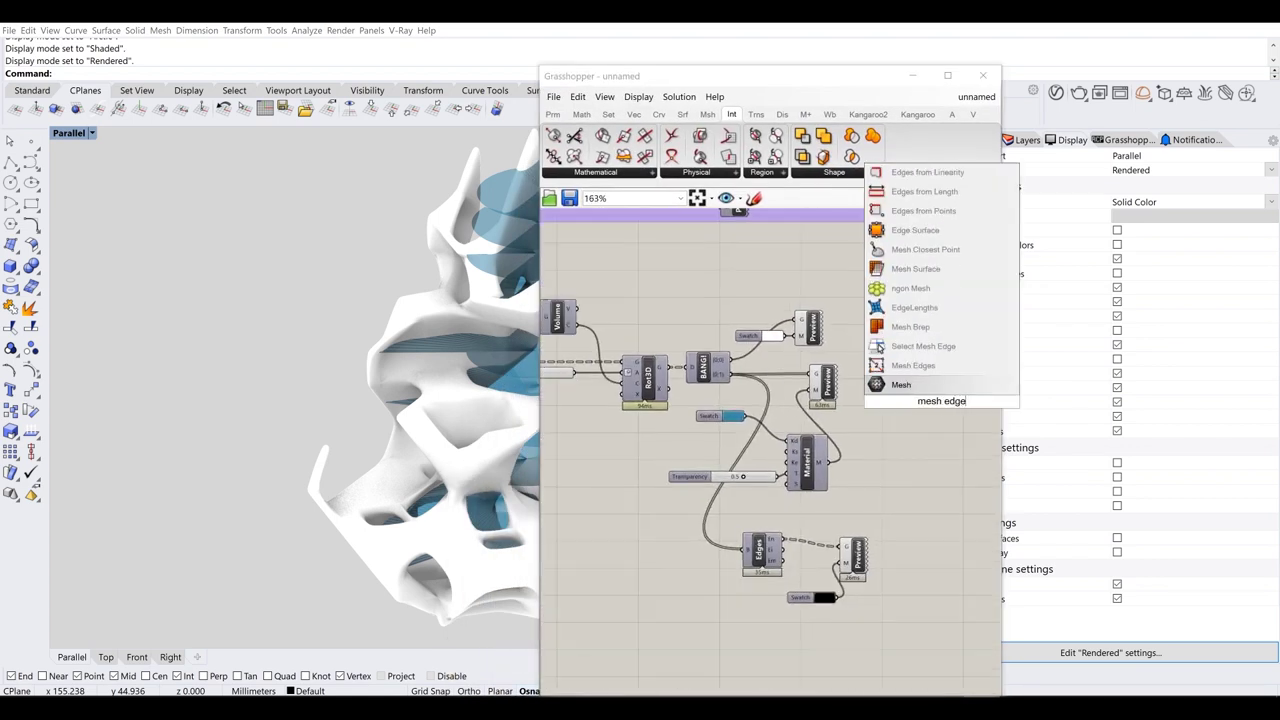
pyautogui.click(943, 366)
pyautogui.moveTo(733, 368); pyautogui.dragTo(759, 650)
pyautogui.moveTo(881, 635); pyautogui.dragTo(898, 578, button='right')
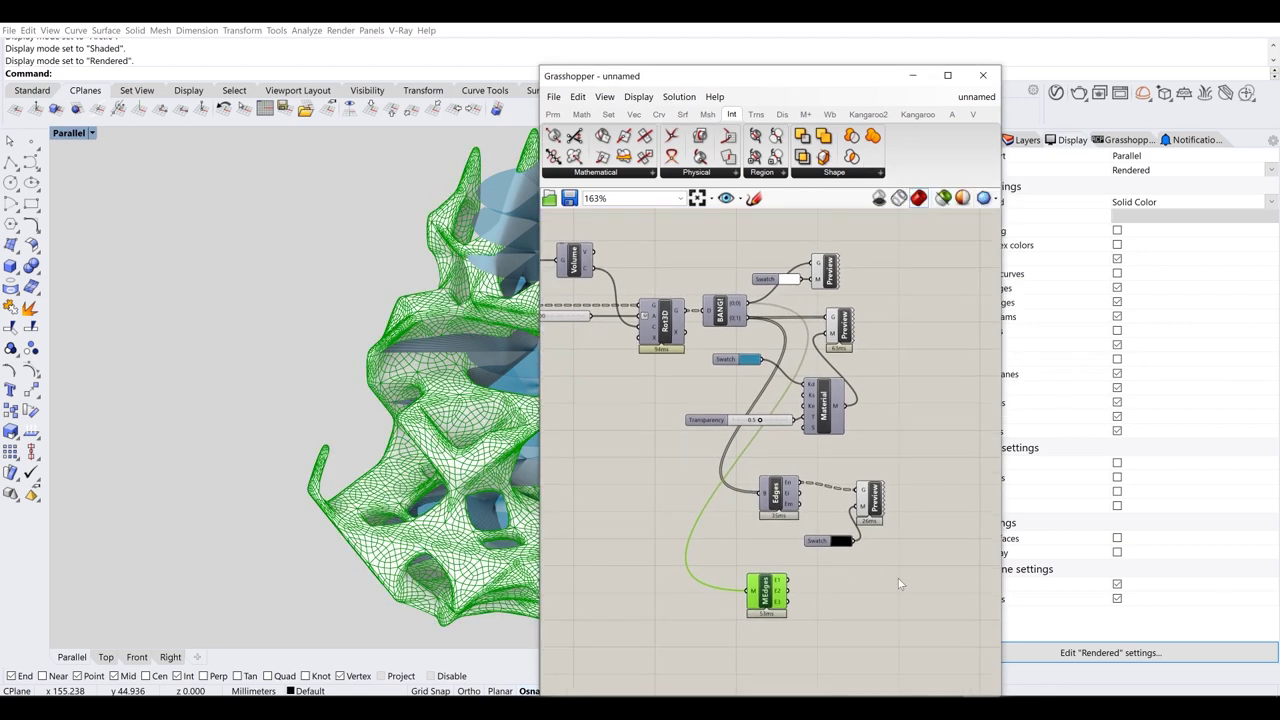
pyautogui.click(898, 578)
pyautogui.scroll(1, 813, 352)
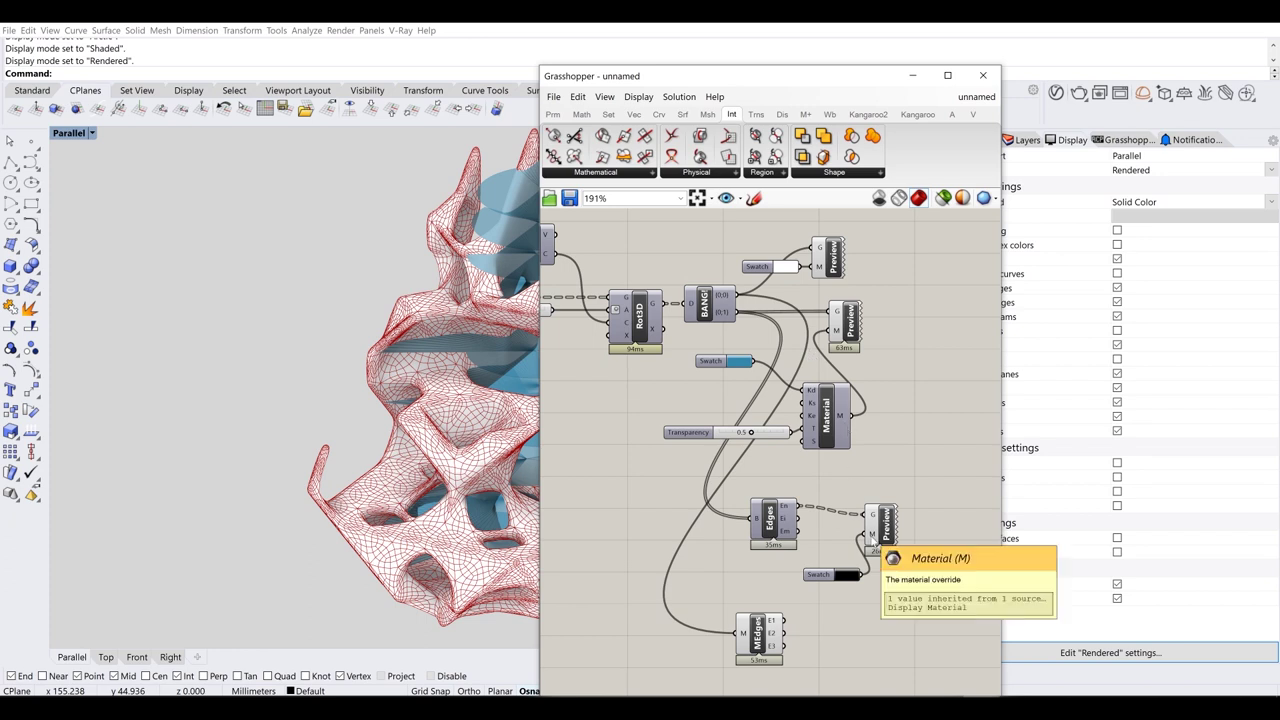
pyautogui.moveTo(821, 507); pyautogui.dragTo(825, 461, button='right')
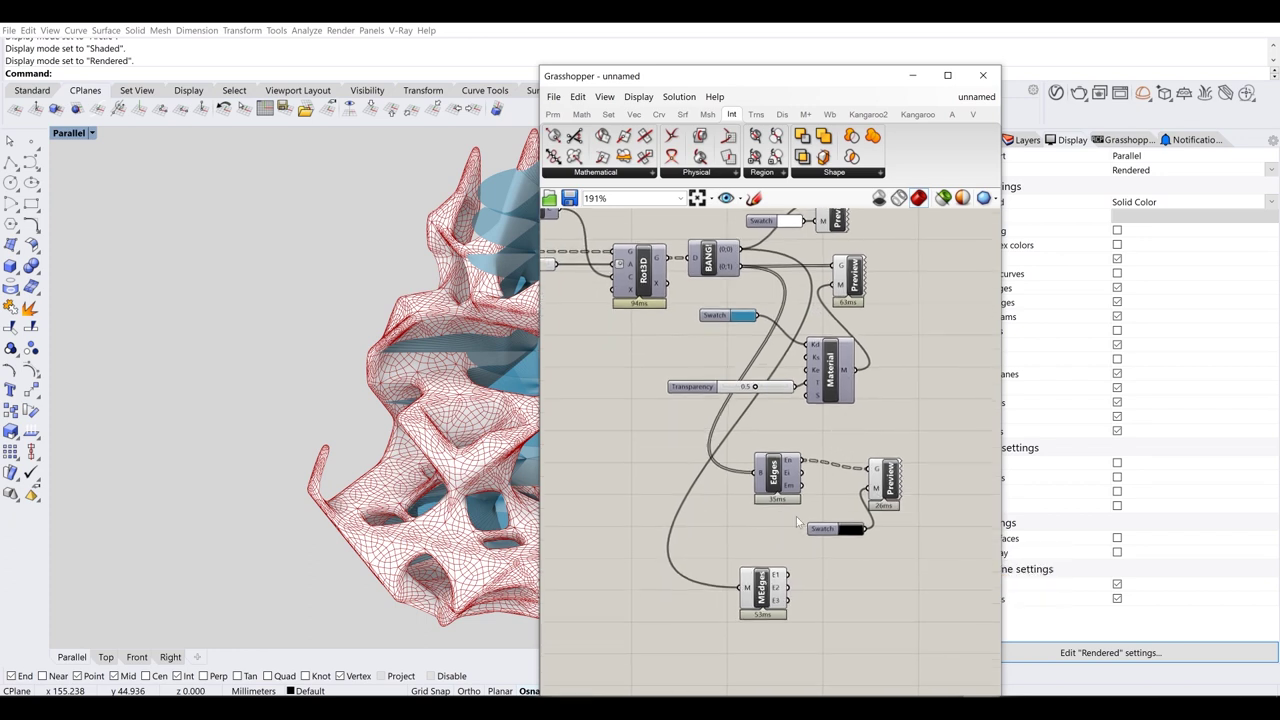
# - Add a Custom Preview fed by the Mesh Edges component and hide the Mesh Edges component's own preview
pyautogui.doubleClick(855, 599)
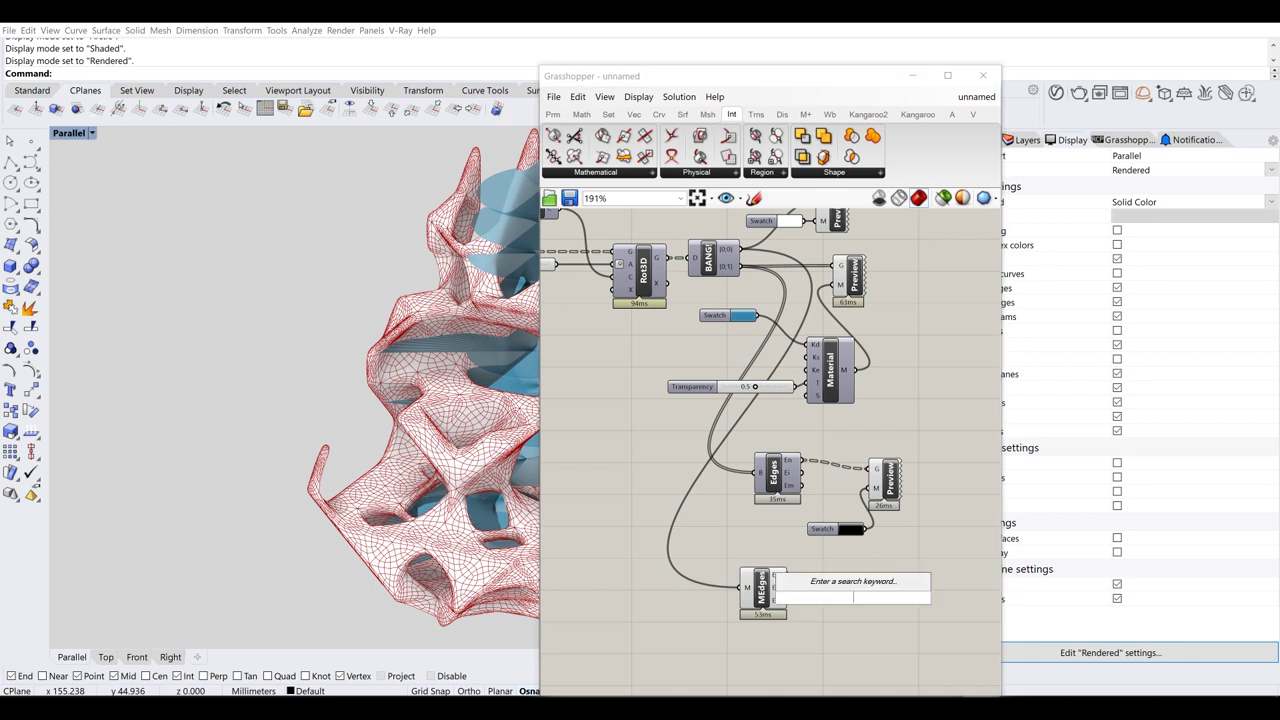
pyautogui.write('pre')
pyautogui.click(840, 542)
pyautogui.moveTo(788, 574); pyautogui.dragTo(831, 576)
pyautogui.click(767, 597)
pyautogui.middleClick(767, 599)
pyautogui.click(808, 556)
pyautogui.click(797, 594)
pyautogui.click(845, 586)
pyautogui.rightClick(842, 592)
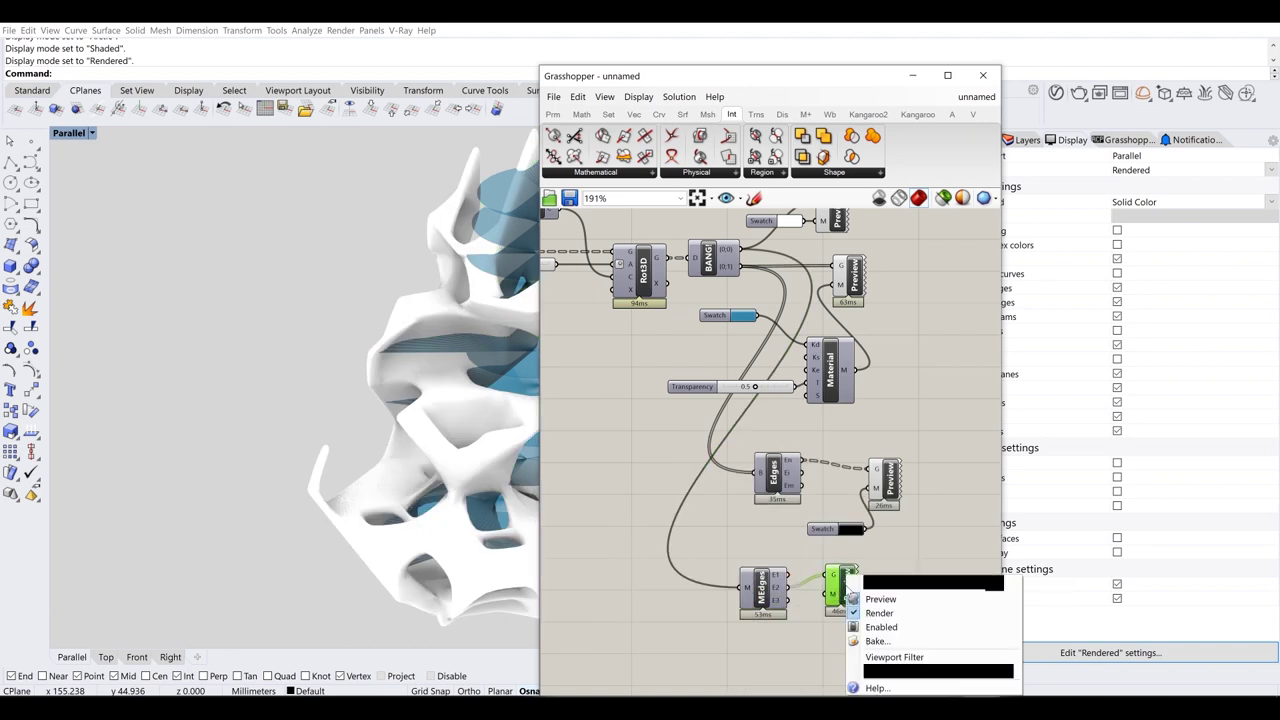
pyautogui.click(784, 558)
# - Delete the Mesh Edges component and the Custom Preview attached to it
pyautogui.click(851, 592)
pyautogui.press('Delete')
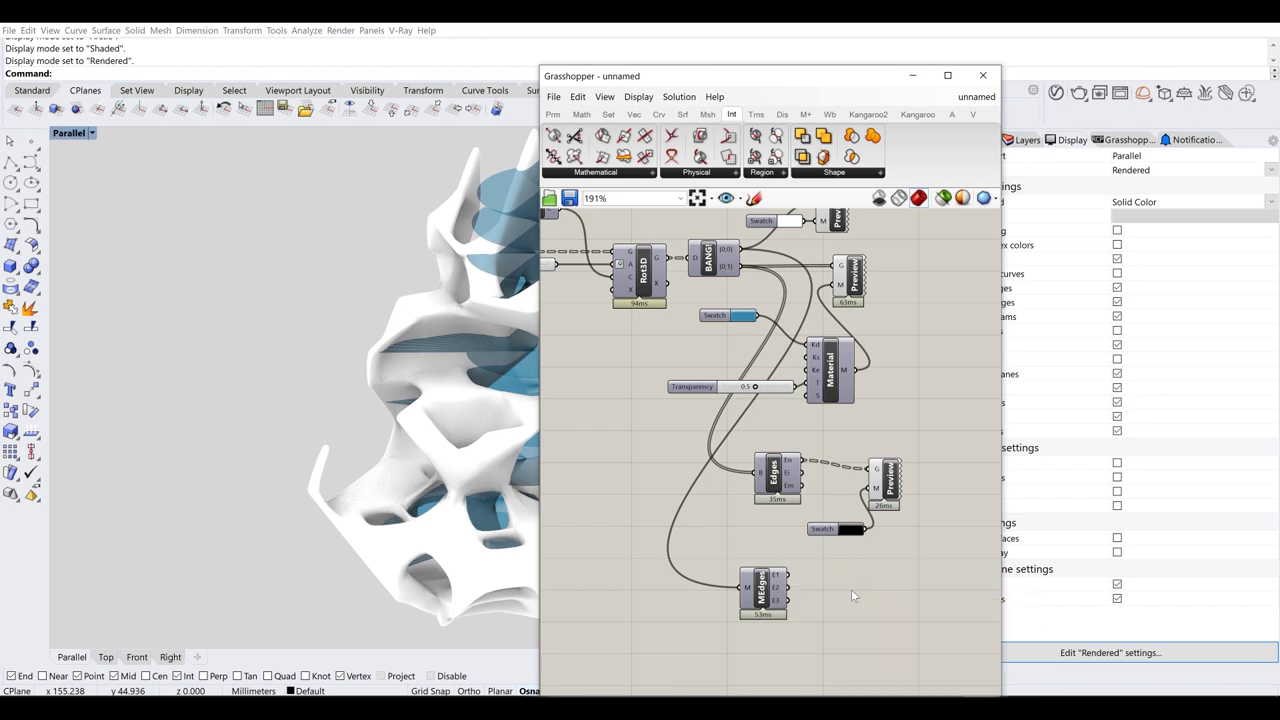
pyautogui.click(757, 599)
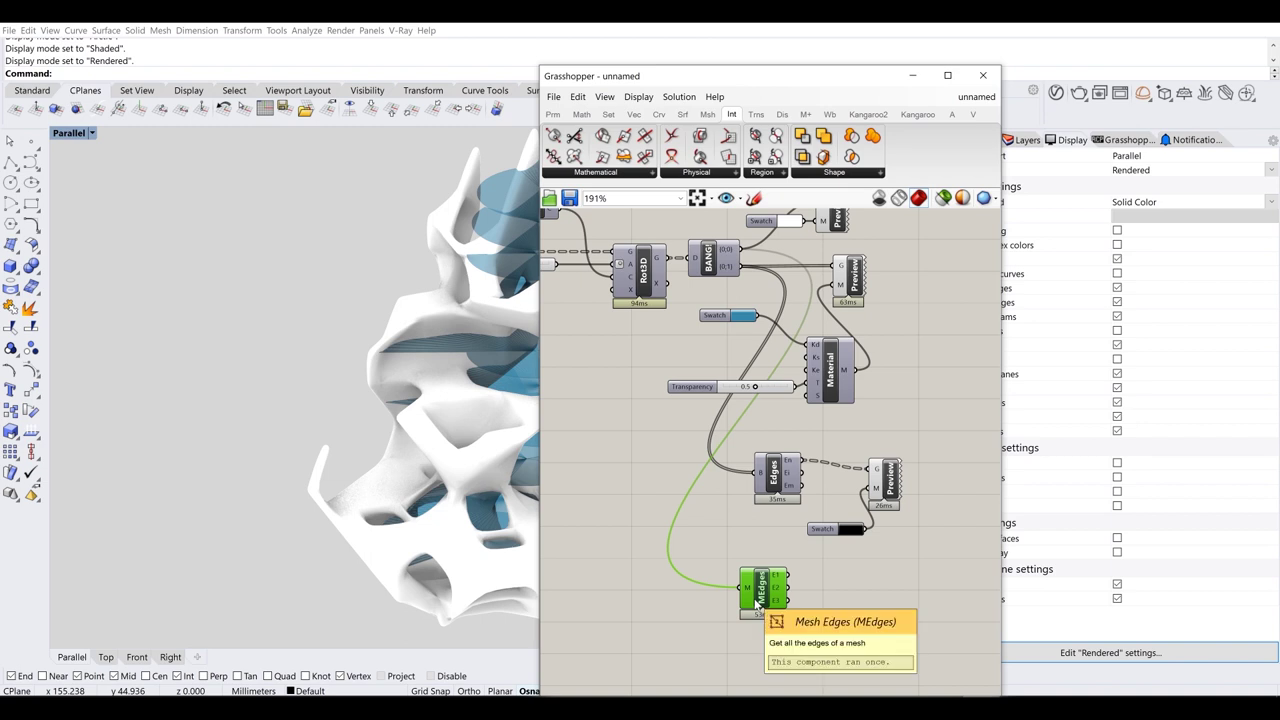
pyautogui.scroll(3, 723, 494)
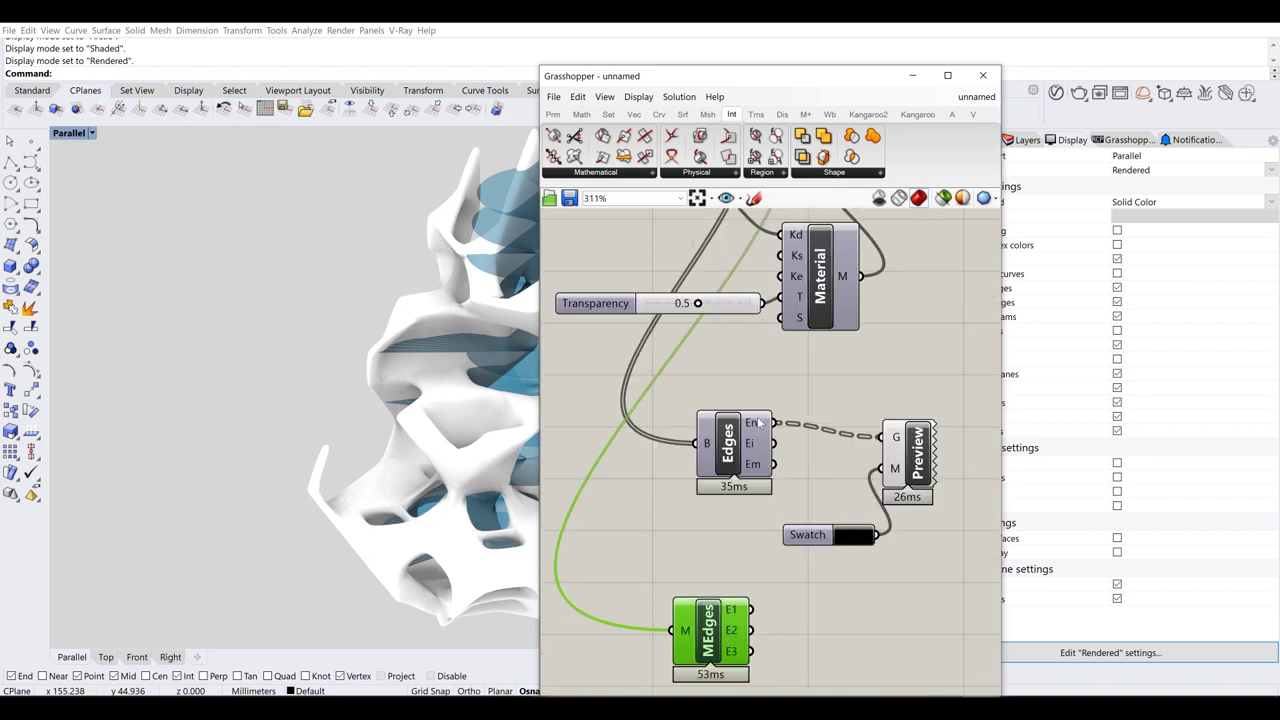
pyautogui.moveTo(758, 423)
pyautogui.press('Delete')
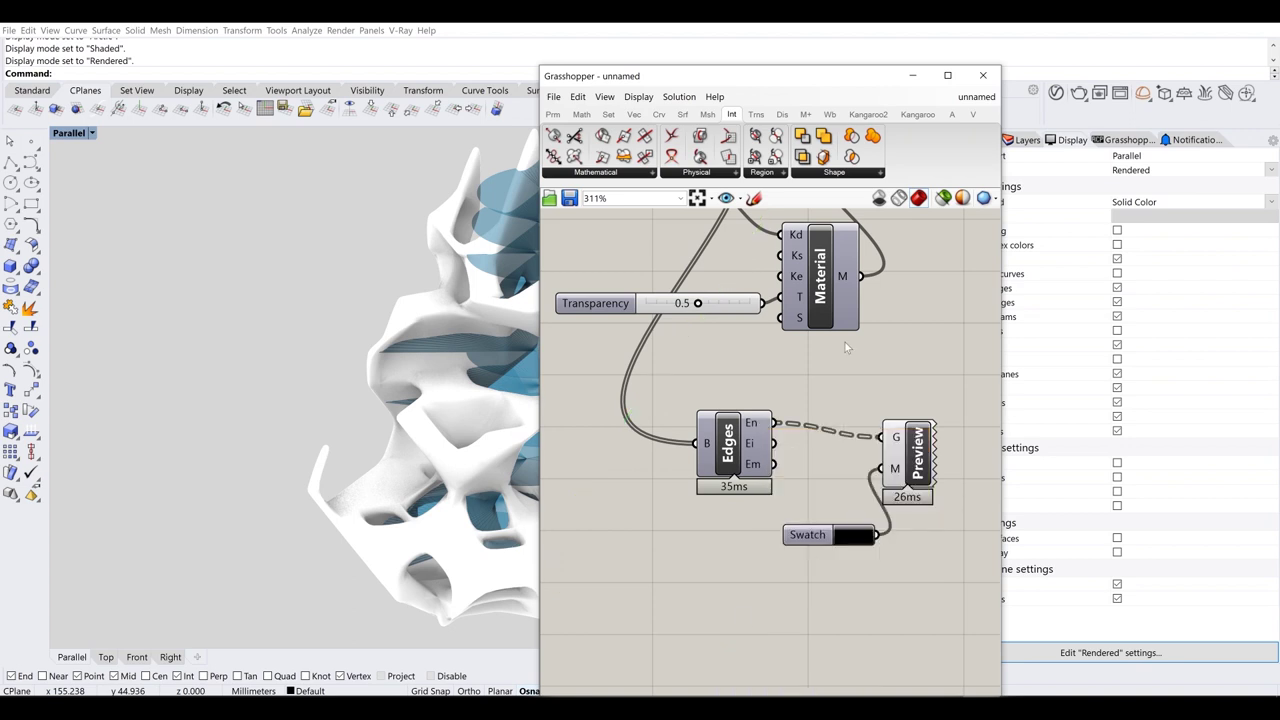
# - Move the Grasshopper window aside and open the full settings of the Rendered display mode
pyautogui.moveTo(815, 87); pyautogui.dragTo(314, 306)
pyautogui.click(1146, 650)
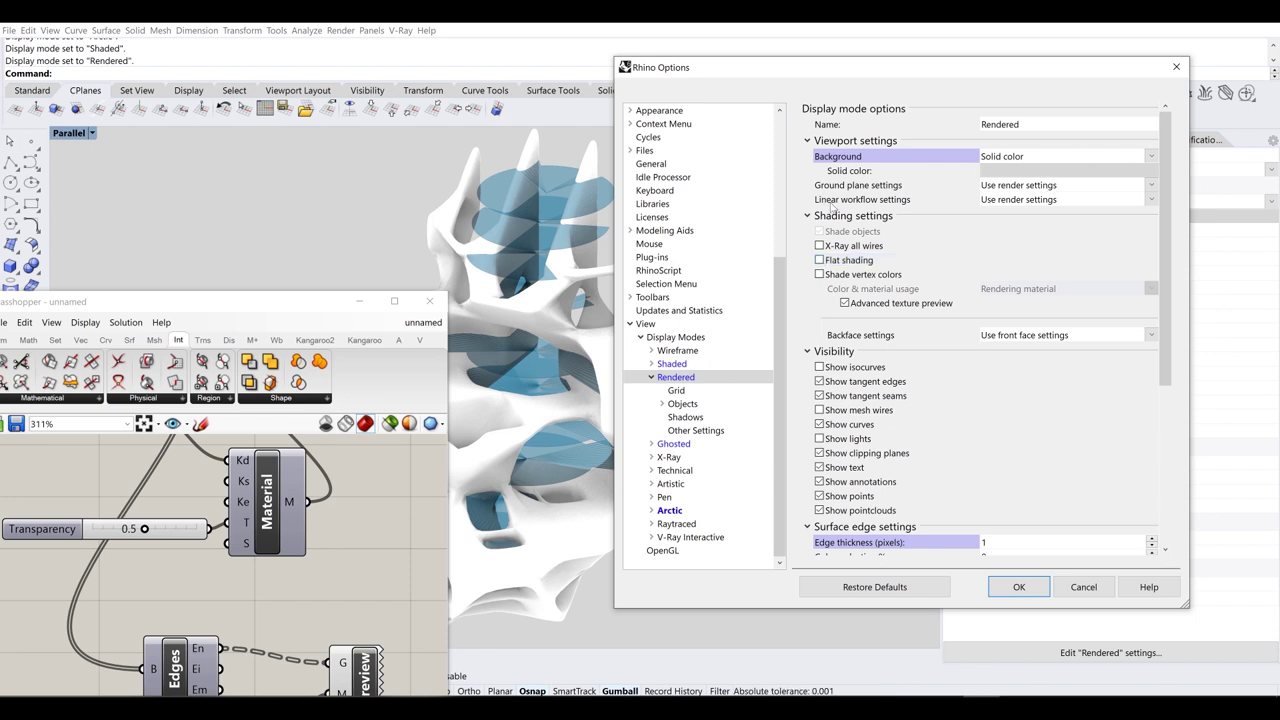
# - Try Custom linear workflow settings, revert to Use render settings, and go to the surface edge and lighting options
pyautogui.click(1017, 200)
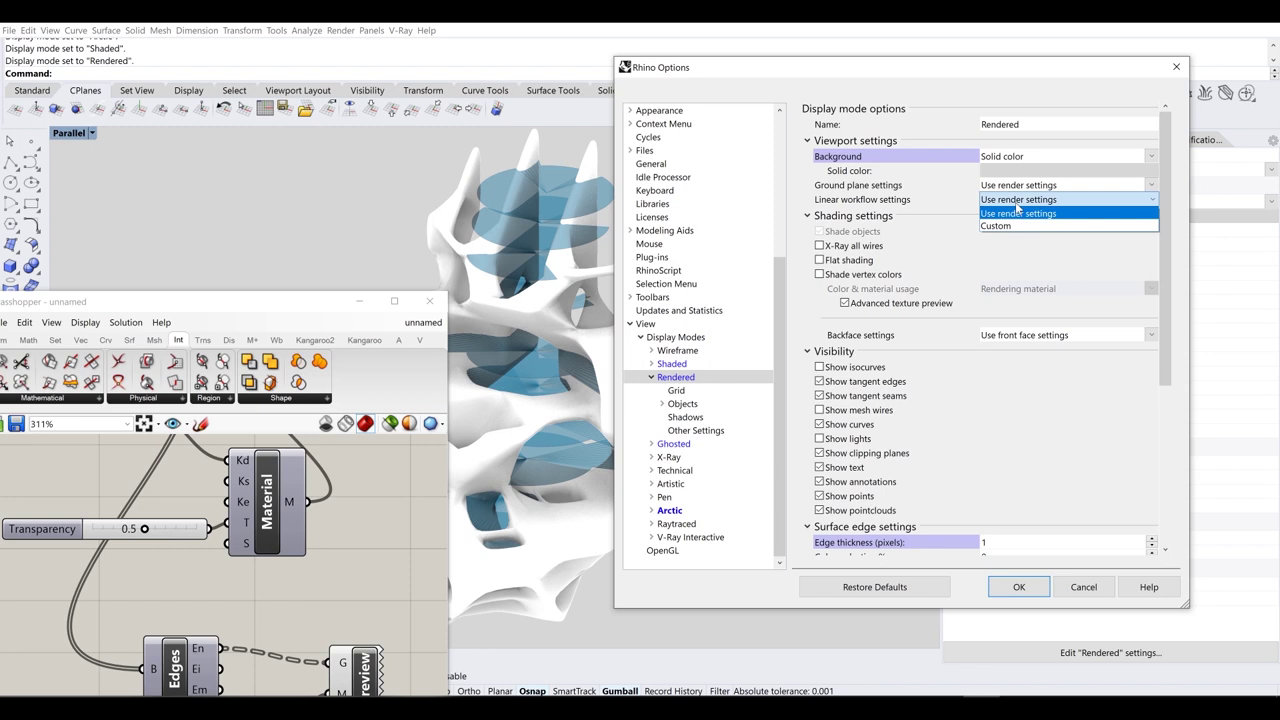
pyautogui.click(995, 213)
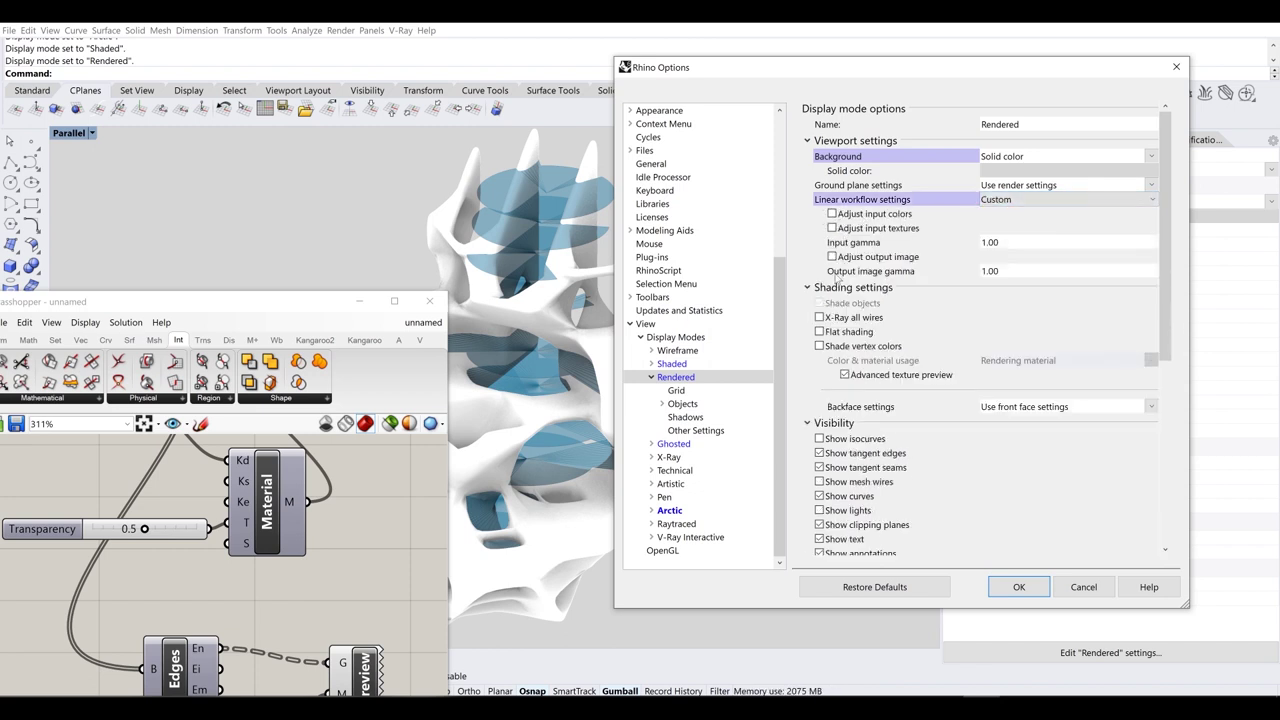
pyautogui.click(1056, 206)
pyautogui.click(1015, 215)
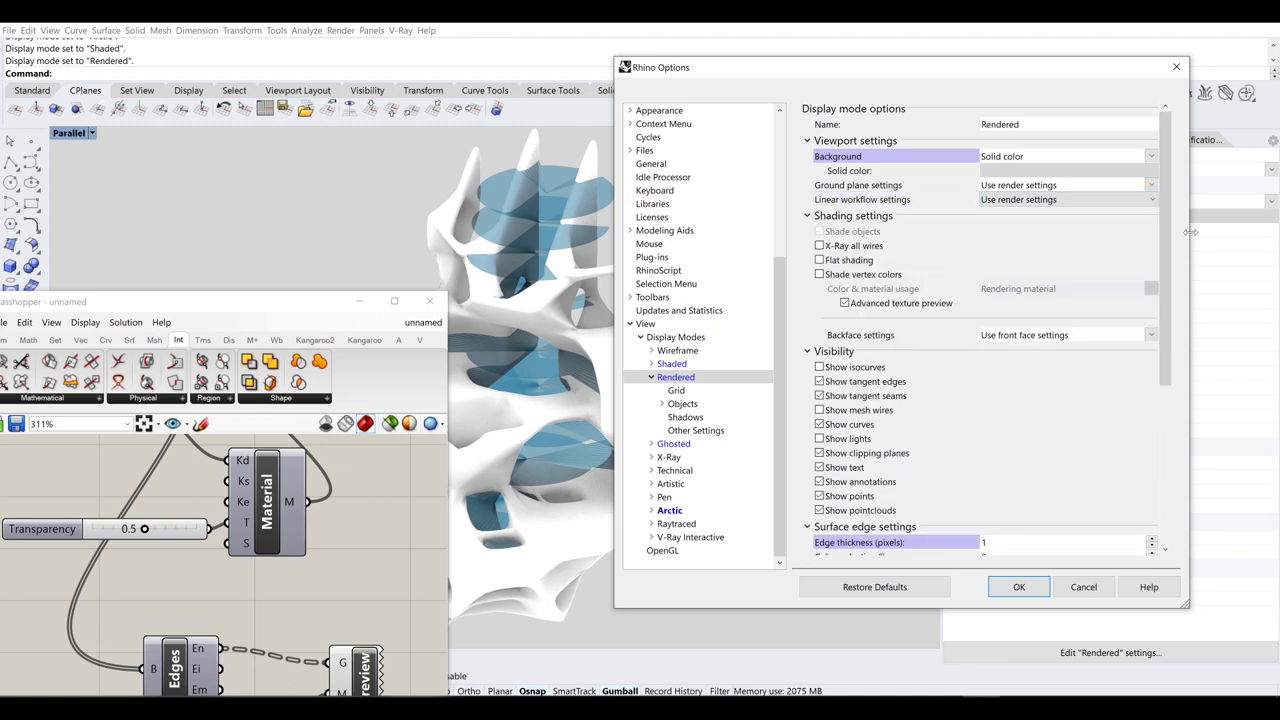
pyautogui.scroll(-5, 1165, 240)
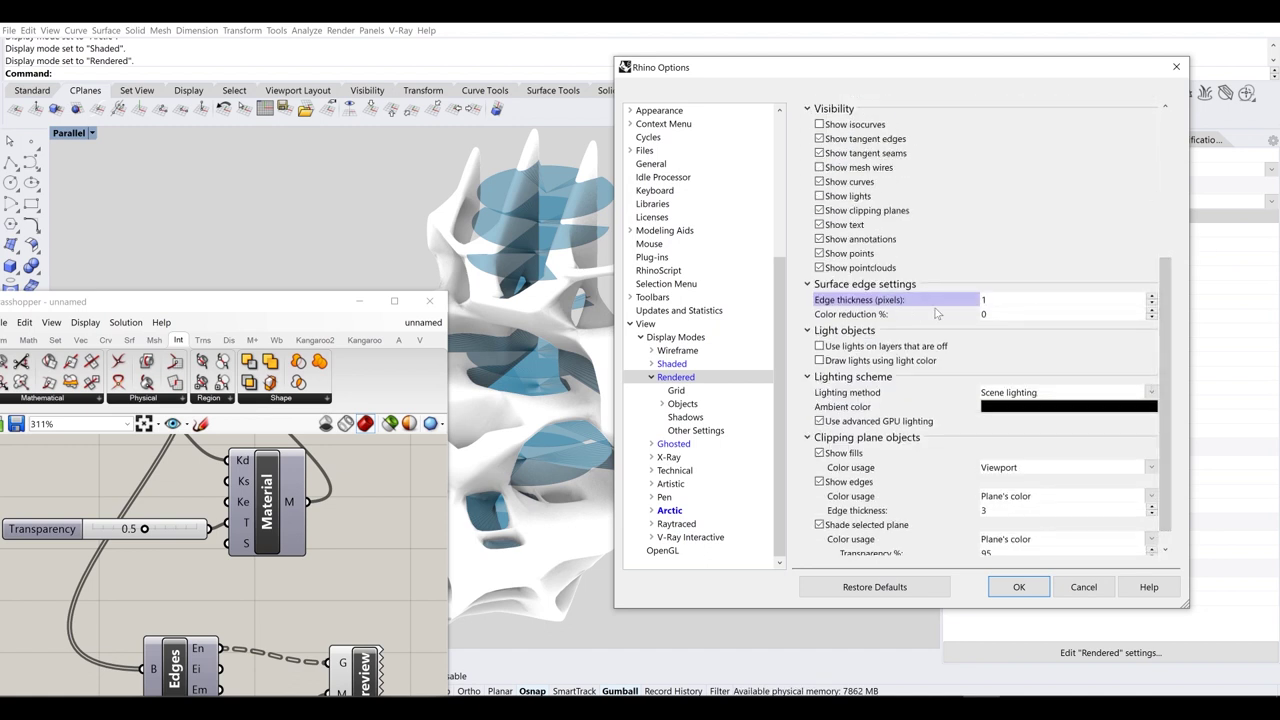
# - Re-enter 1 pixel as the Rendered mode's surface edge thickness and check its color reduction and remaining settings
pyautogui.doubleClick(997, 303)
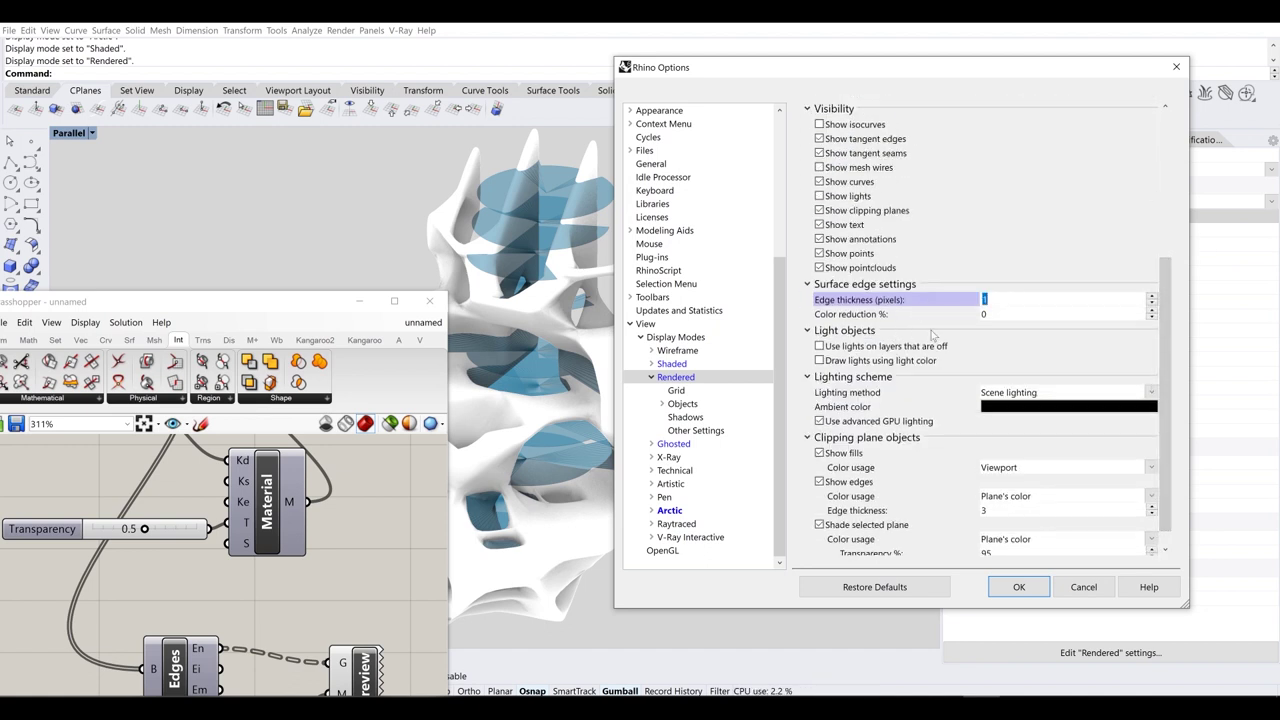
pyautogui.press('Tab')
pyautogui.click(1001, 304)
pyautogui.click(990, 300)
pyautogui.write('1')
pyautogui.click(1001, 315)
pyautogui.scroll(-2, 910, 438)
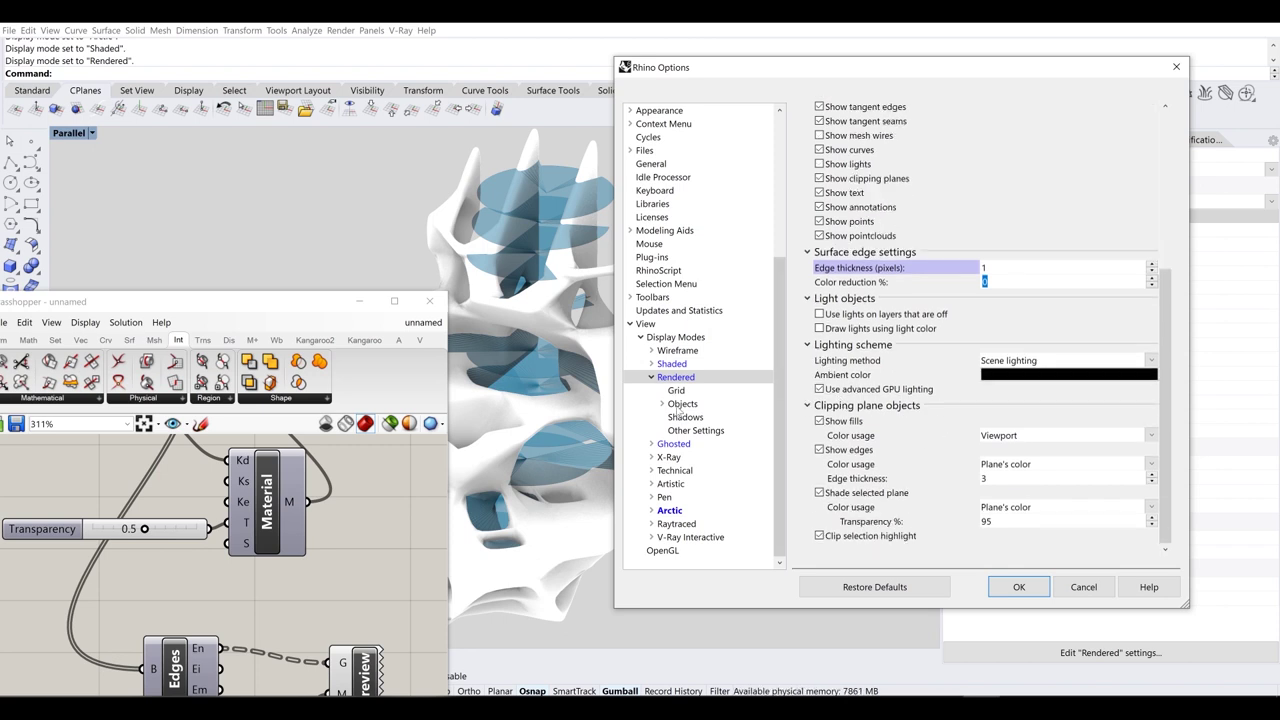
# - Look through the Rendered mode's Objects, Shadows and Other Settings pages and the Shaded settings, and leave the options without saving
pyautogui.click(682, 404)
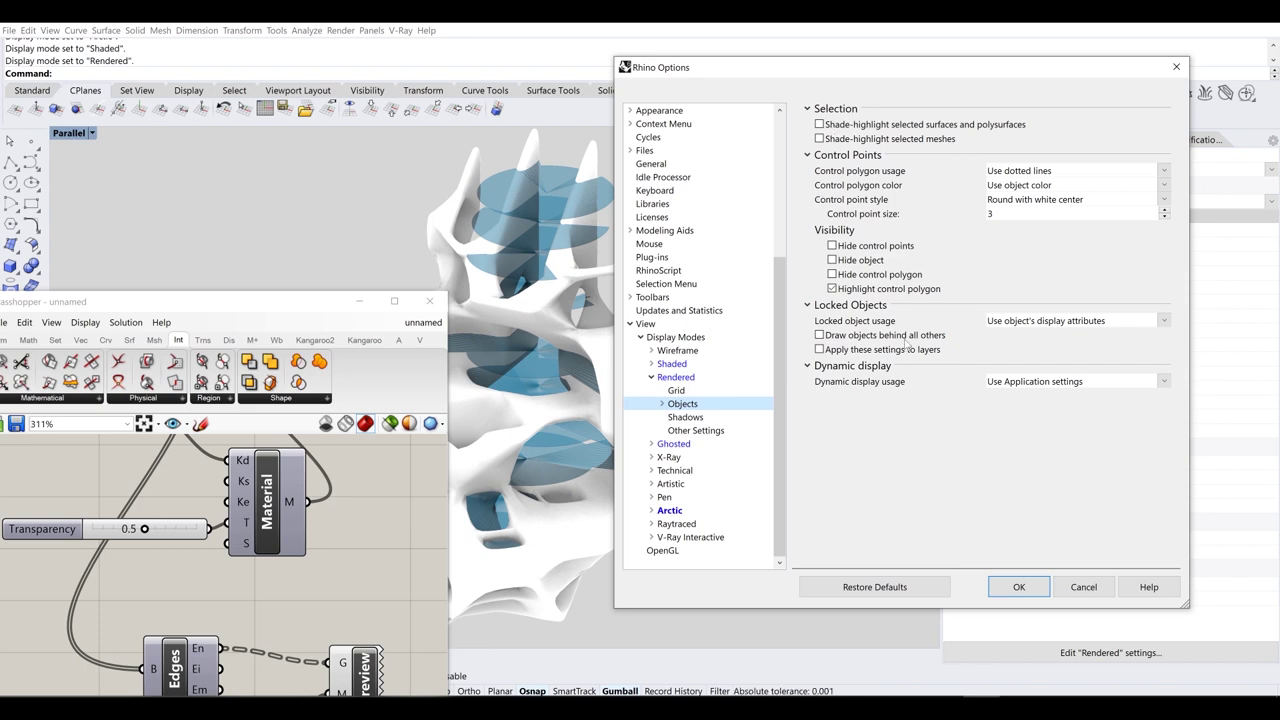
pyautogui.click(684, 419)
pyautogui.click(691, 431)
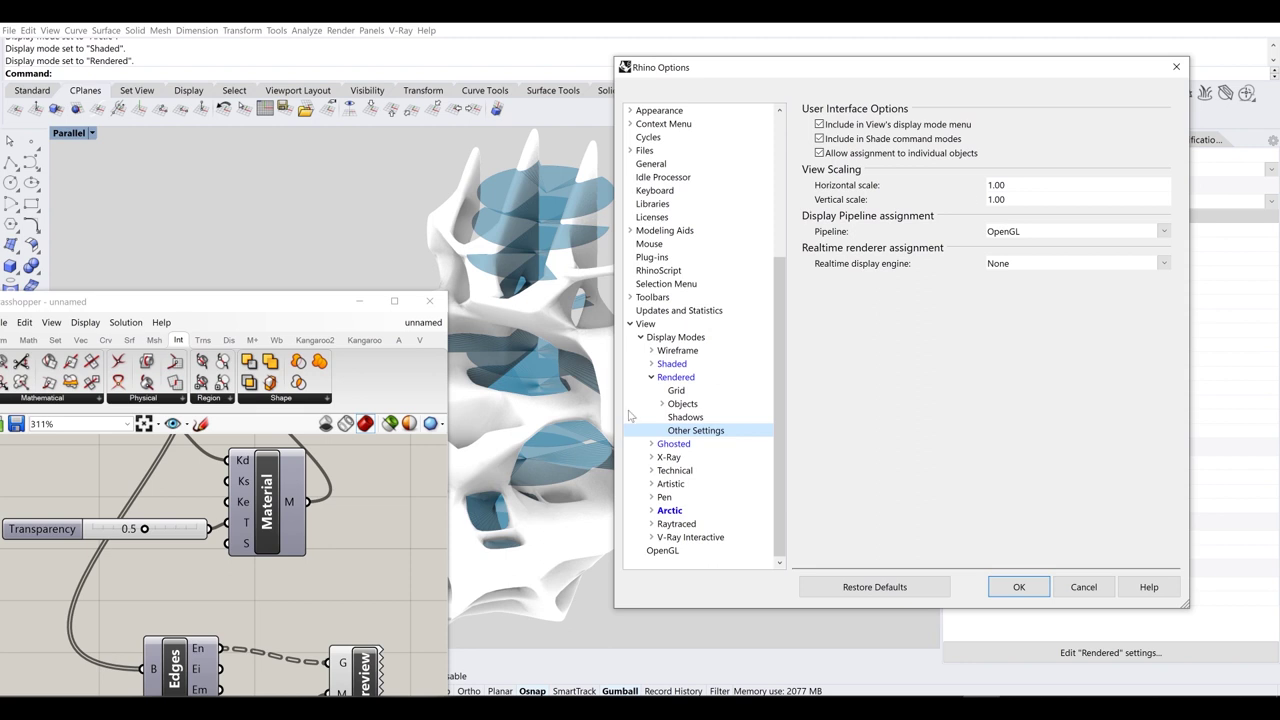
pyautogui.click(693, 365)
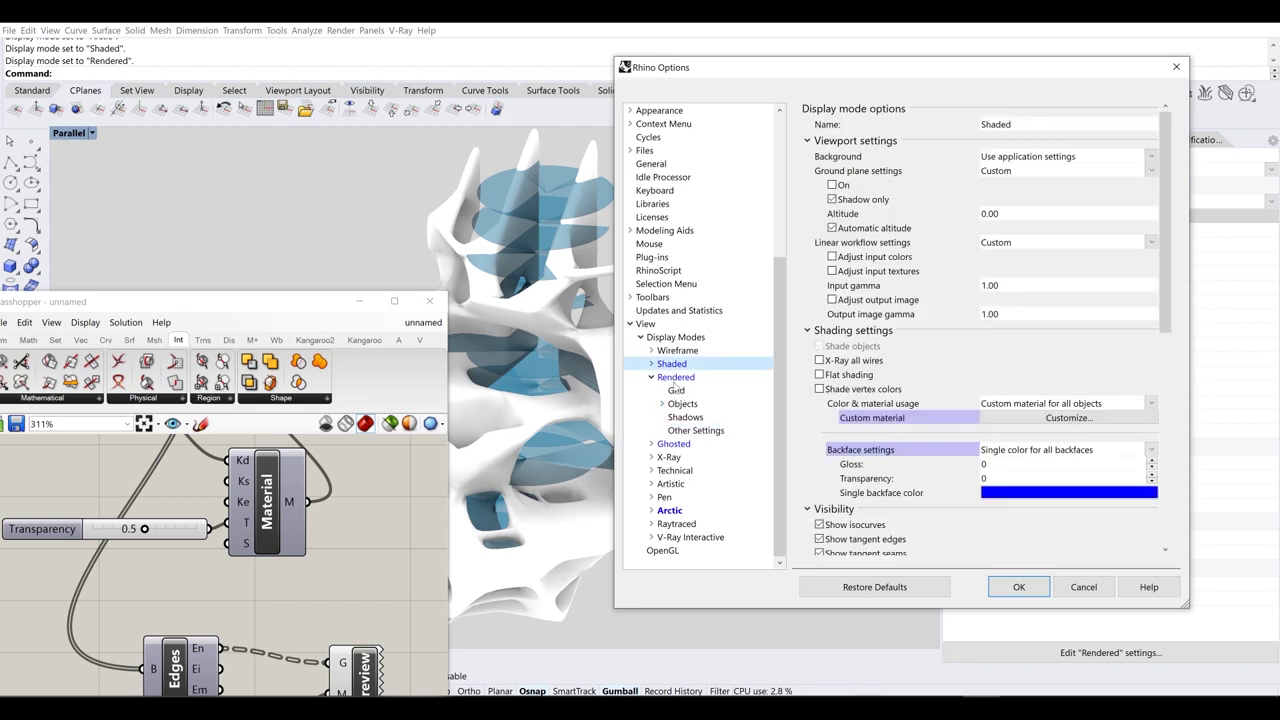
pyautogui.click(677, 378)
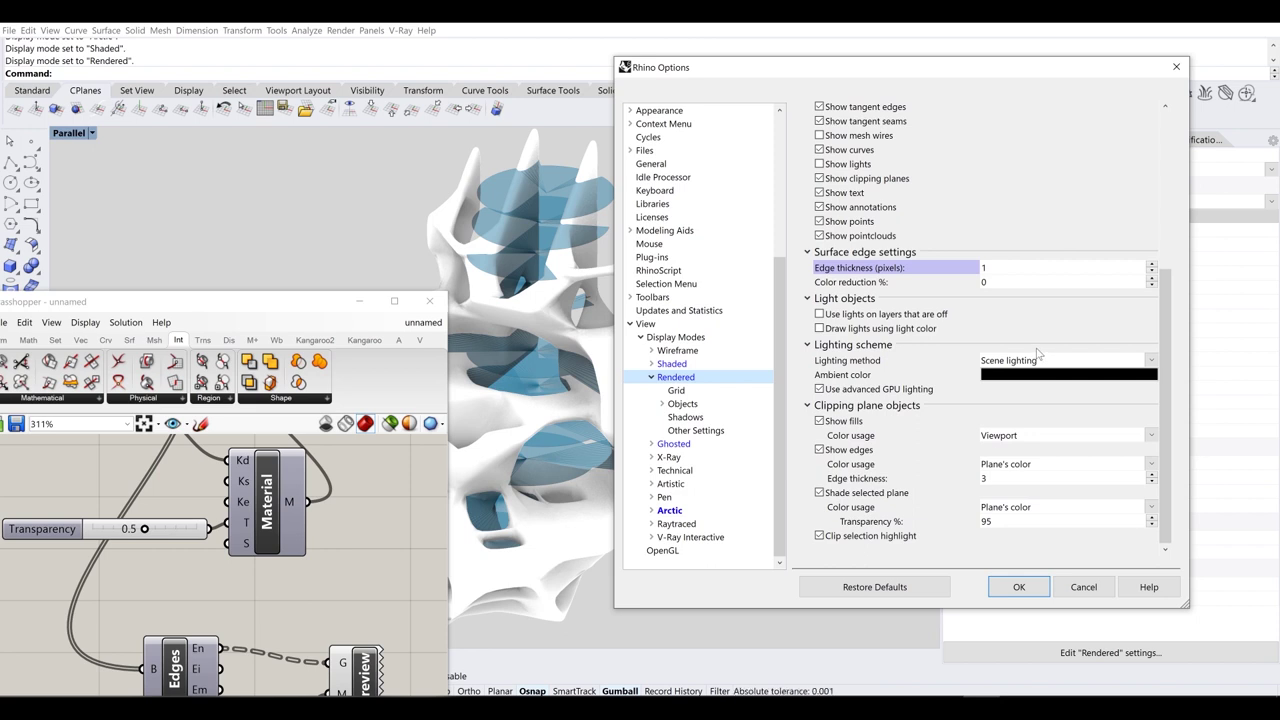
pyautogui.click(1094, 588)
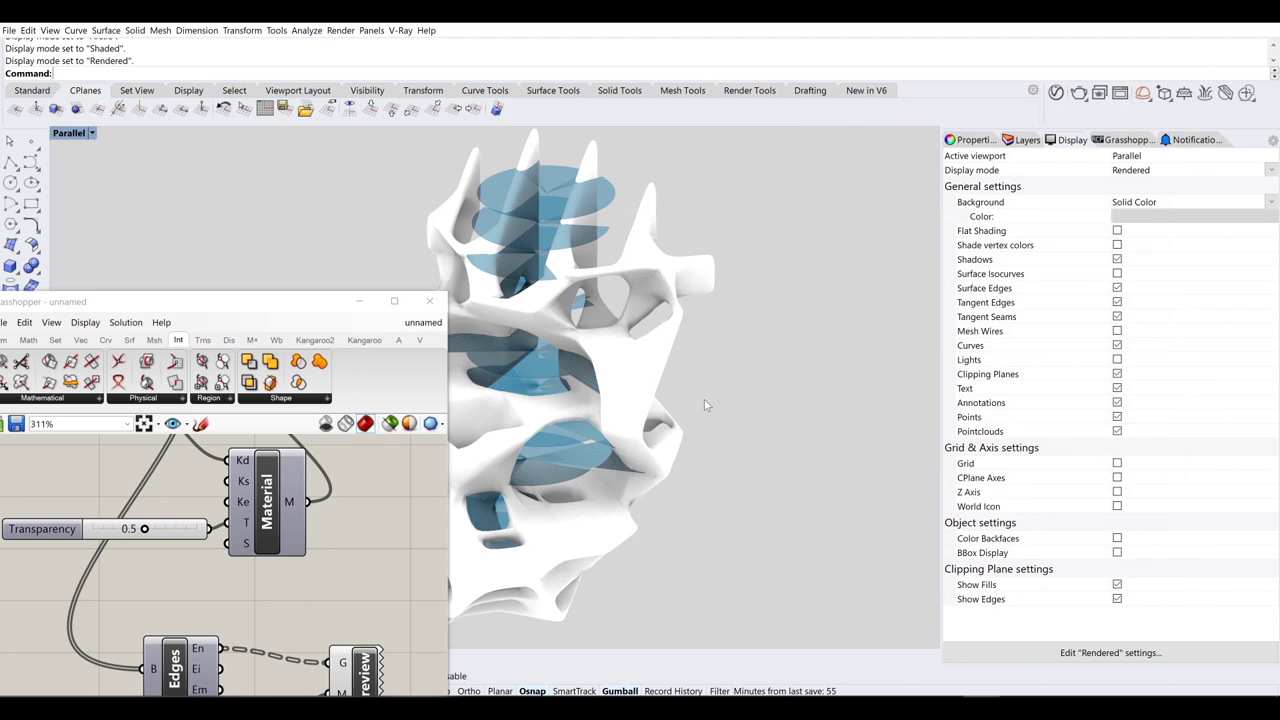
# - Bring the Grasshopper window beside the model and enable the preview of the Edges component
pyautogui.moveTo(305, 310); pyautogui.dragTo(1015, 98)
pyautogui.moveTo(1003, 344); pyautogui.dragTo(958, 453, button='right')
pyautogui.scroll(-5, 958, 453)
pyautogui.scroll(4, 903, 340)
pyautogui.moveTo(843, 359); pyautogui.dragTo(911, 337, button='right')
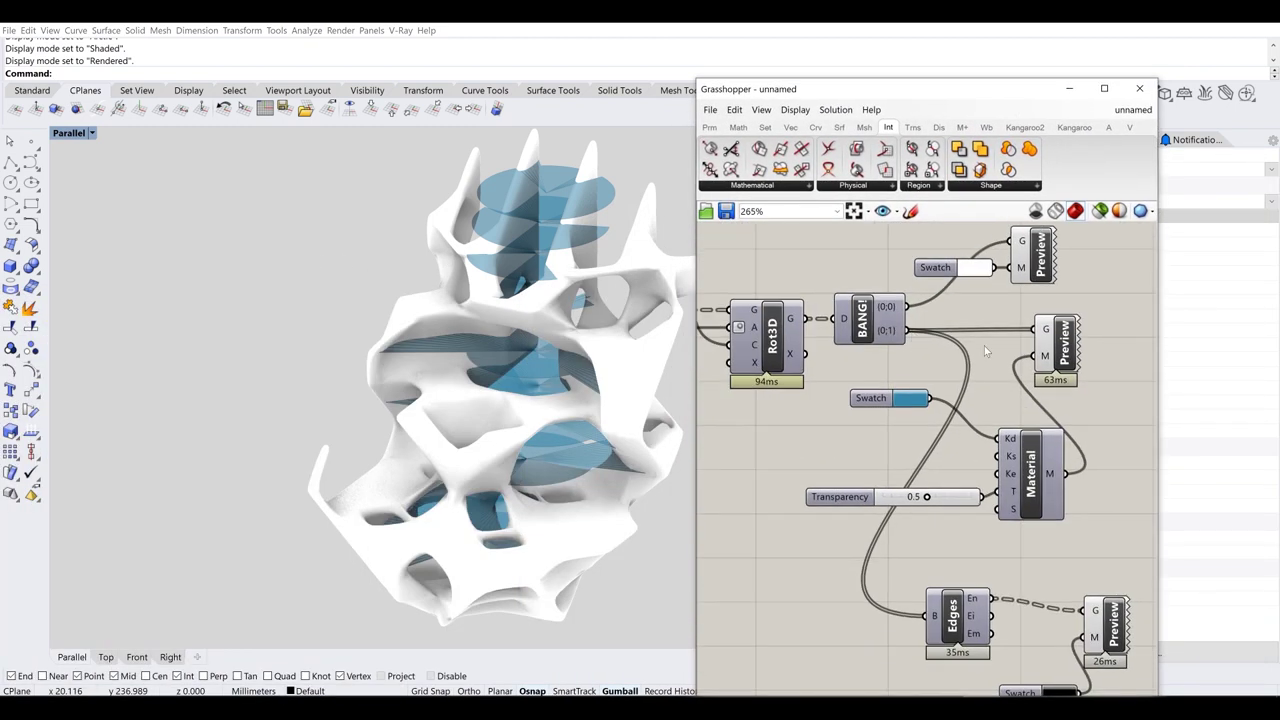
pyautogui.moveTo(993, 373); pyautogui.dragTo(923, 358, button='right')
pyautogui.click(883, 591)
pyautogui.middleClick(883, 591)
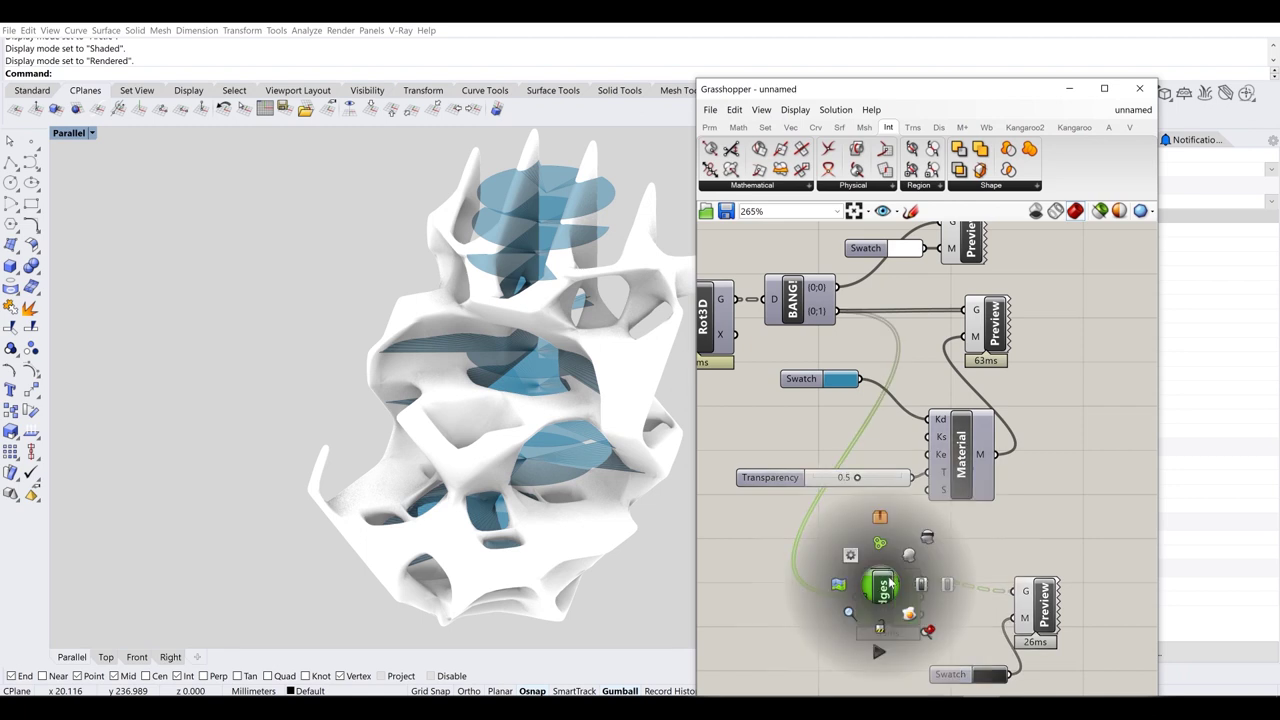
pyautogui.click(910, 556)
pyautogui.click(1046, 380)
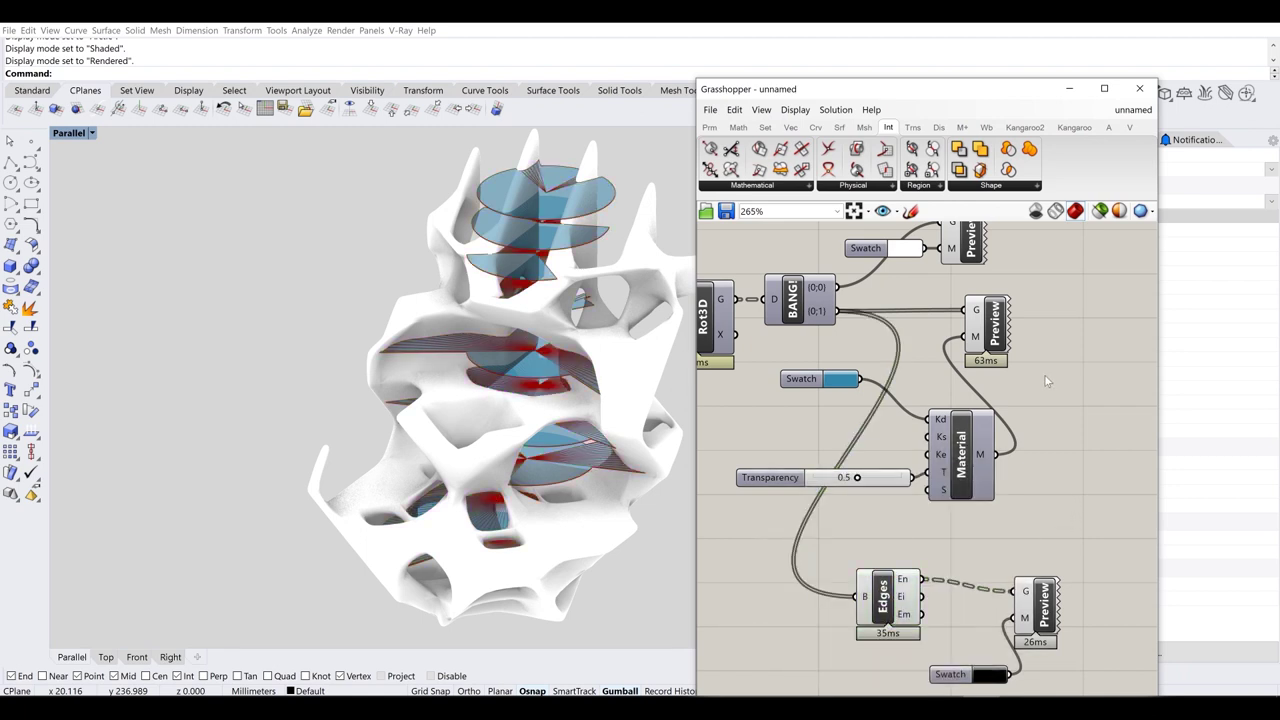
# - Set the colour swatch feeding the slab material to orange-brown
pyautogui.moveTo(1038, 379); pyautogui.dragTo(1050, 416, button='right')
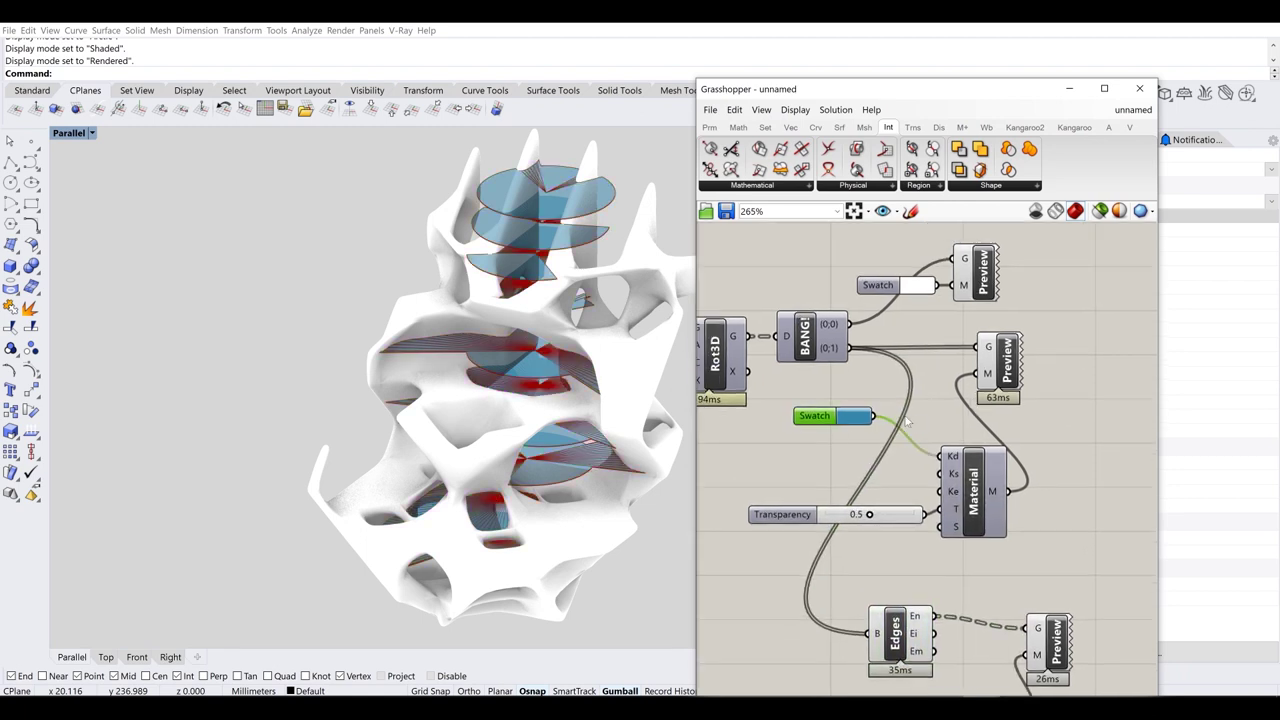
pyautogui.click(857, 418)
pyautogui.moveTo(982, 556); pyautogui.dragTo(976, 566)
pyautogui.click(1098, 405)
# - Try a Mesh Edges component on the rotated geometry and on the separate {0;1} and {0;0} branches, and delete it
pyautogui.moveTo(1098, 405); pyautogui.dragTo(1099, 320, button='right')
pyautogui.moveTo(970, 398); pyautogui.dragTo(958, 536, button='right')
pyautogui.moveTo(899, 483); pyautogui.dragTo(934, 312, button='right')
pyautogui.doubleClick(830, 600)
pyautogui.write('mesh edges')
pyautogui.press('Return')
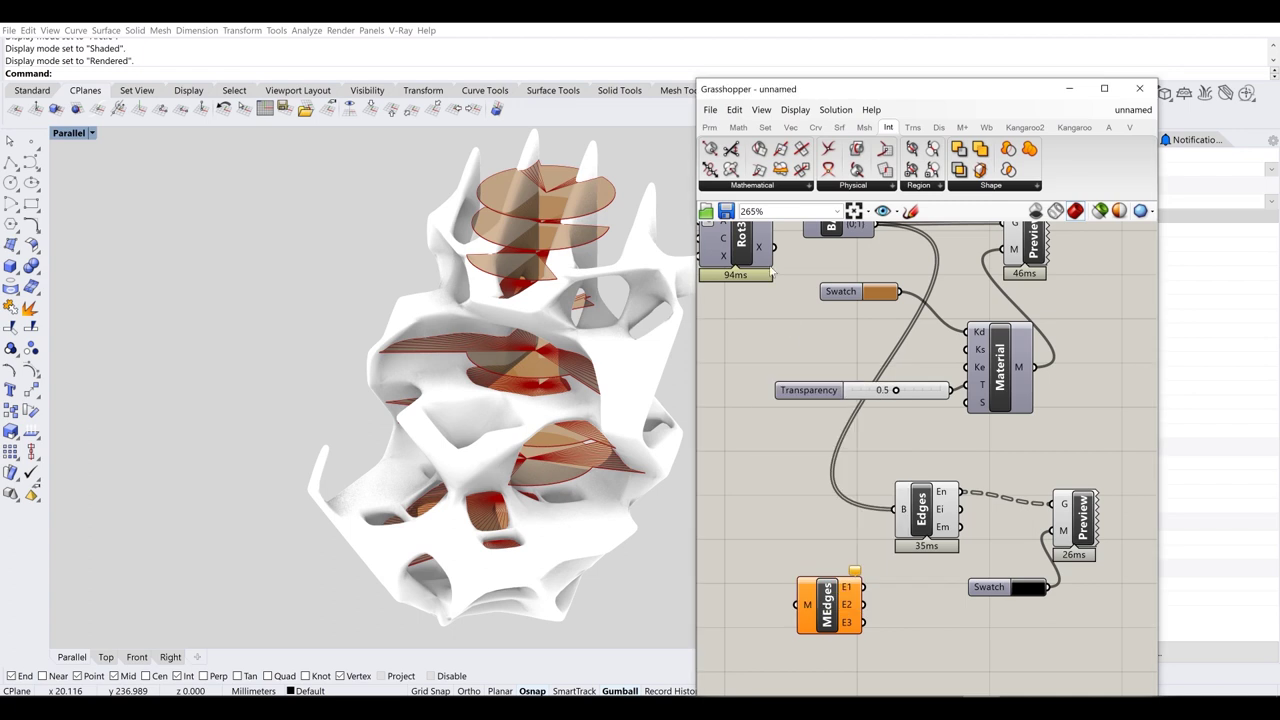
pyautogui.moveTo(772, 270); pyautogui.dragTo(772, 316, button='right')
pyautogui.moveTo(770, 258); pyautogui.dragTo(805, 652)
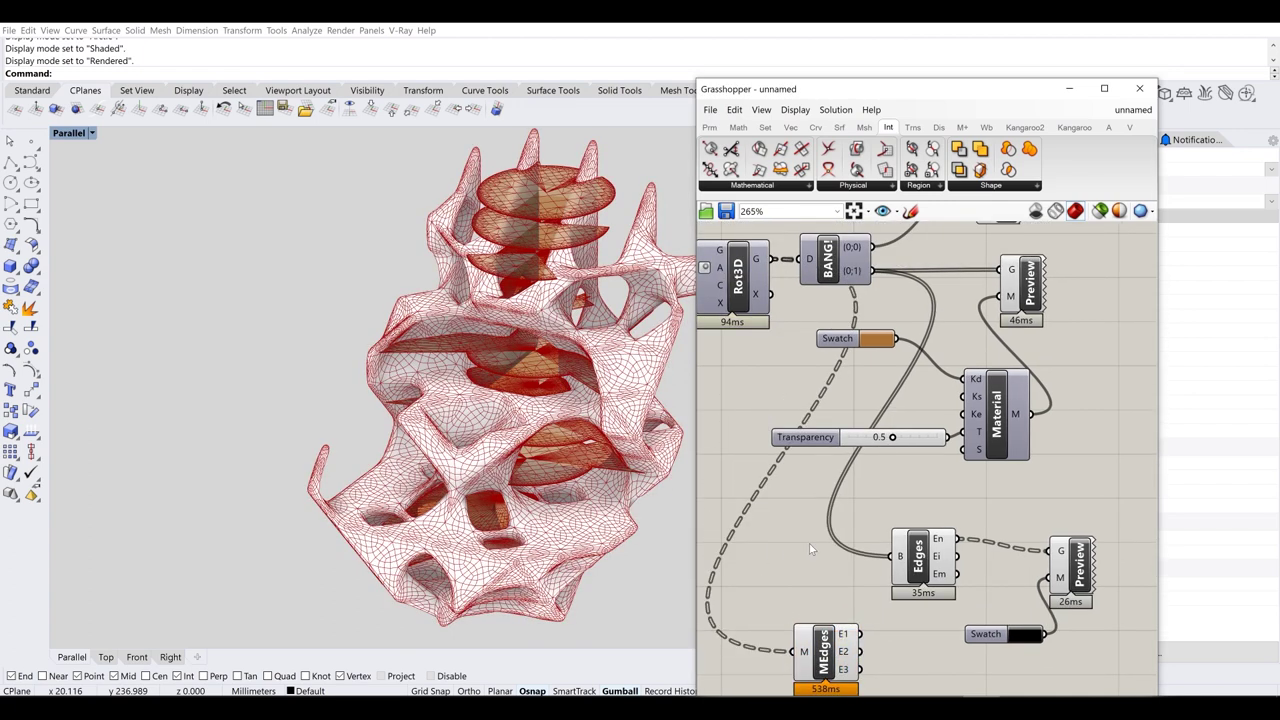
pyautogui.keyDown('shift'); pyautogui.moveTo(867, 272); pyautogui.dragTo(805, 652); pyautogui.keyUp('shift')
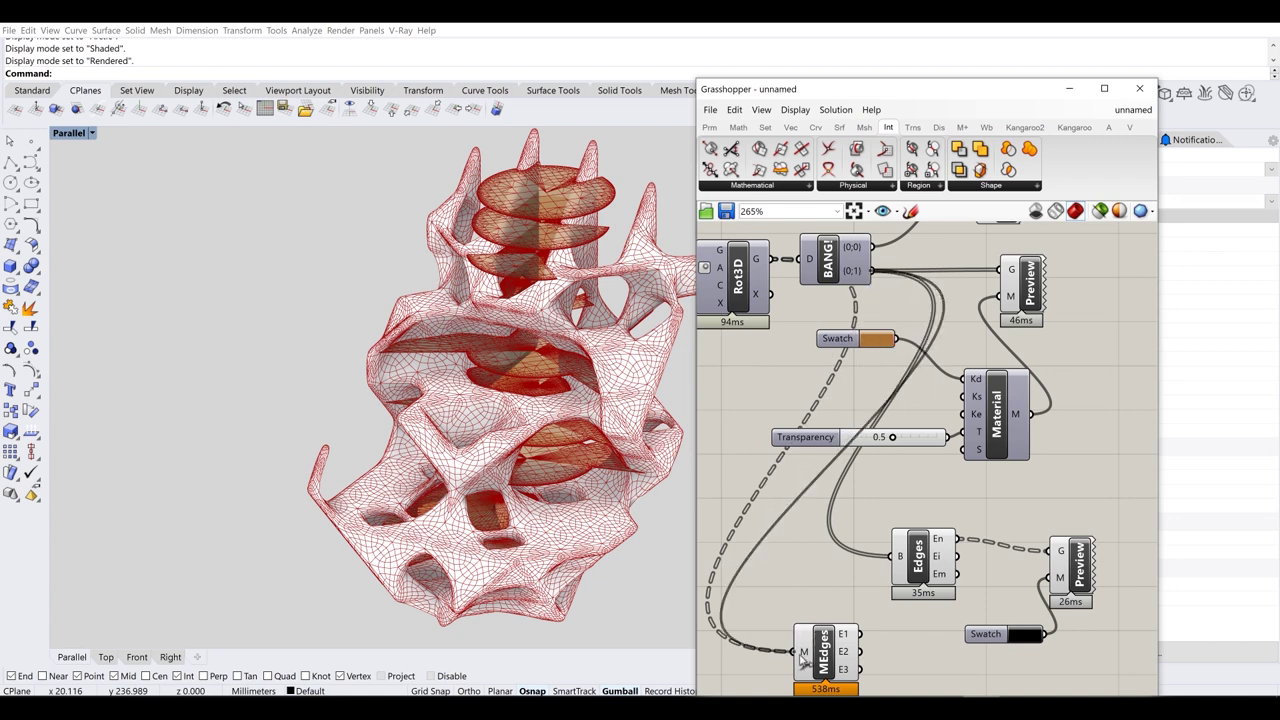
pyautogui.moveTo(873, 246); pyautogui.dragTo(812, 654)
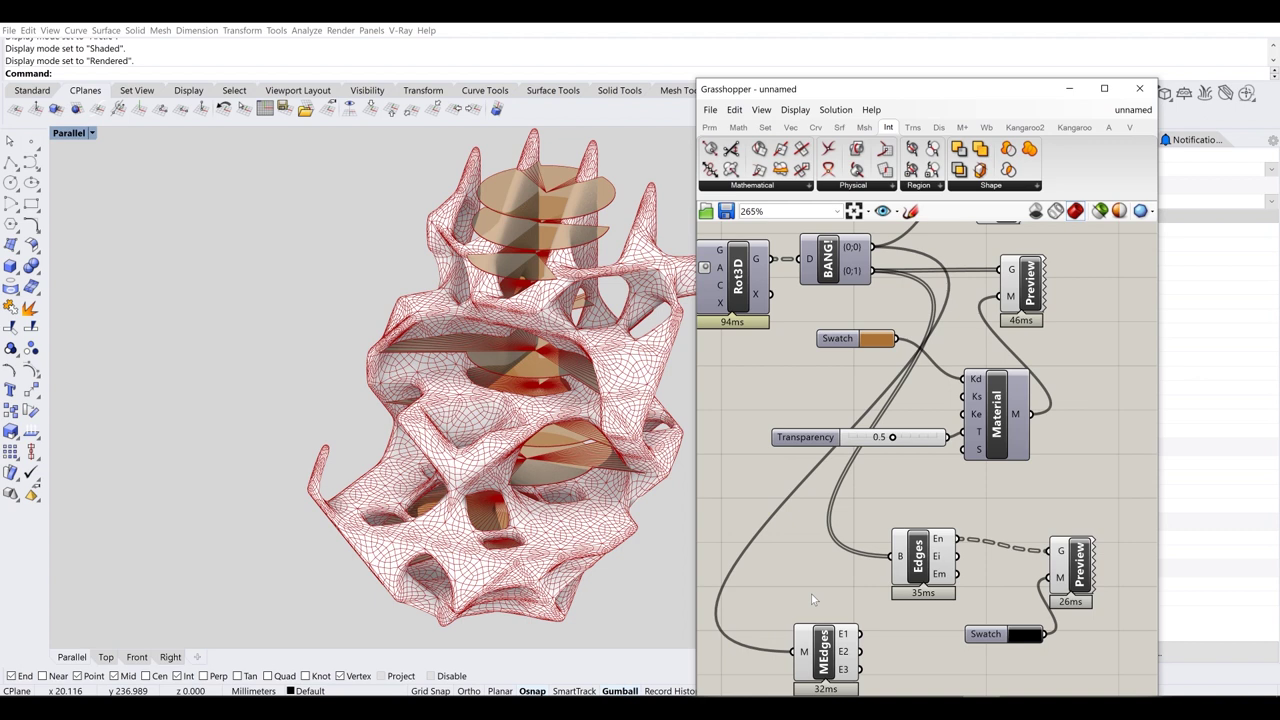
pyautogui.click(824, 648)
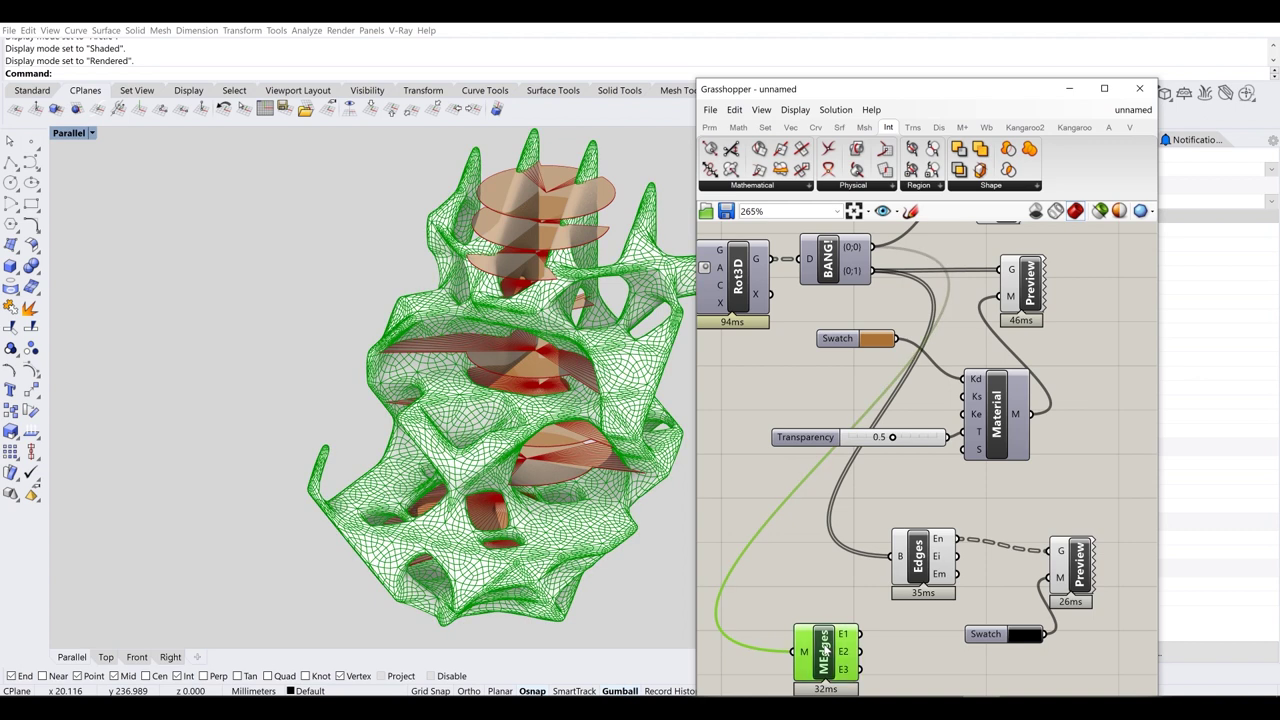
pyautogui.press('Delete')
# - Delete the Custom Preview and black swatch attached to the Edges component
pyautogui.click(930, 556)
pyautogui.click(980, 491)
pyautogui.moveTo(1109, 634); pyautogui.dragTo(1007, 510)
pyautogui.press('Delete')
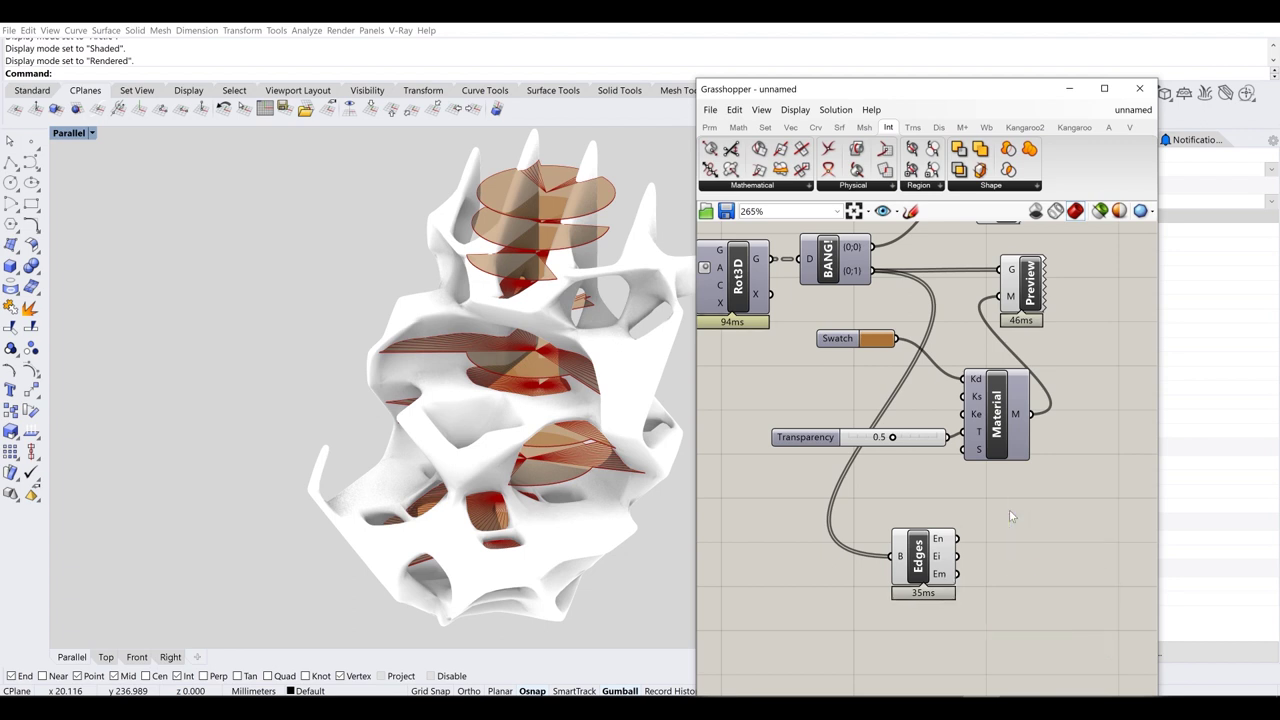
# - Rearrange the Edges, Material, slab Swatch, Transparency and slab Custom Preview components into a tidier layout
pyautogui.moveTo(853, 89); pyautogui.dragTo(879, 47)
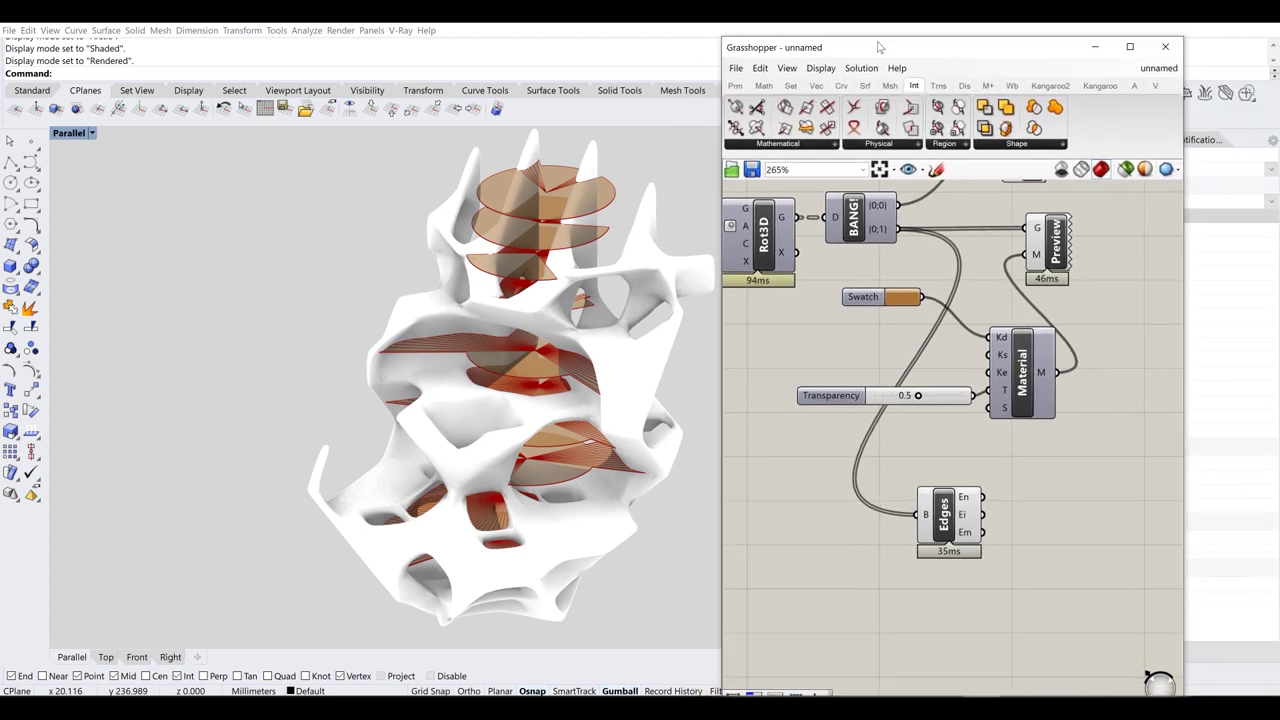
pyautogui.scroll(-5, 905, 390)
pyautogui.scroll(2, 902, 395)
pyautogui.moveTo(902, 397); pyautogui.dragTo(1012, 475, button='right')
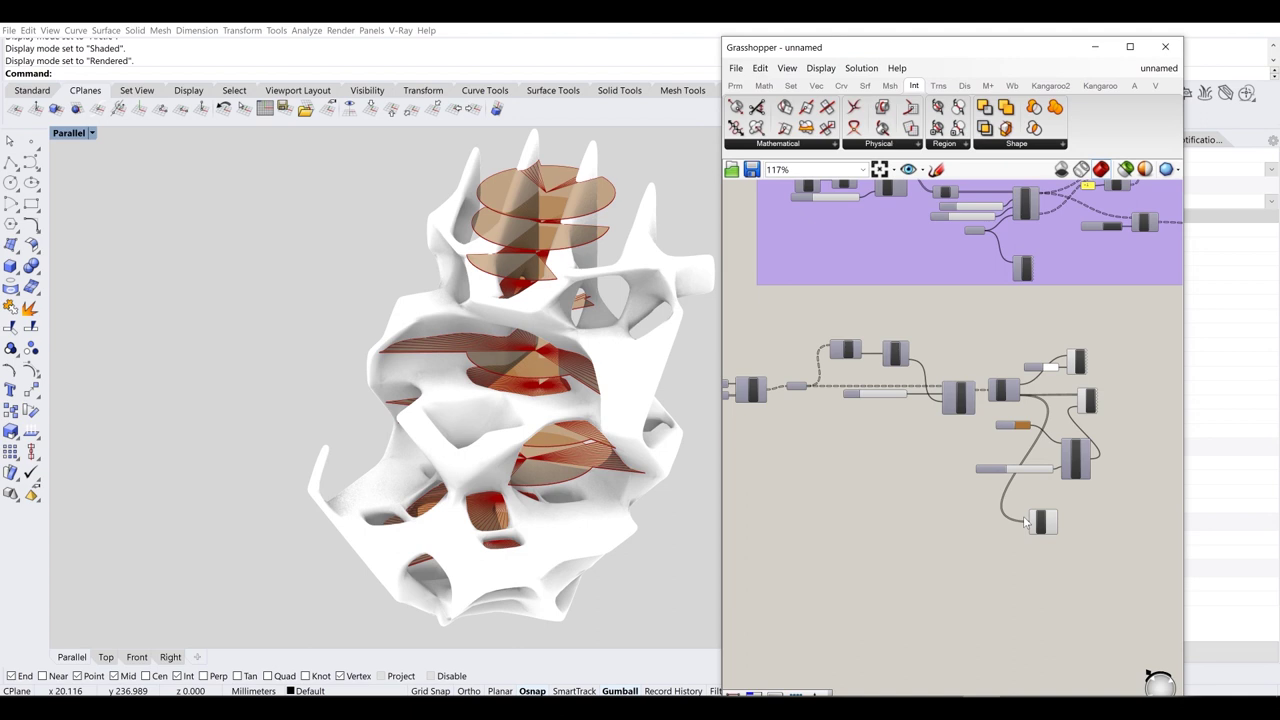
pyautogui.moveTo(1036, 521); pyautogui.dragTo(1090, 501)
pyautogui.moveTo(1072, 435); pyautogui.dragTo(1006, 470, button='right')
pyautogui.scroll(4, 1005, 469)
pyautogui.moveTo(863, 446); pyautogui.dragTo(875, 502)
pyautogui.moveTo(1080, 581); pyautogui.dragTo(843, 486)
pyautogui.moveTo(1012, 527); pyautogui.dragTo(940, 511)
pyautogui.click(989, 470)
pyautogui.click(1034, 396)
pyautogui.click(1072, 475)
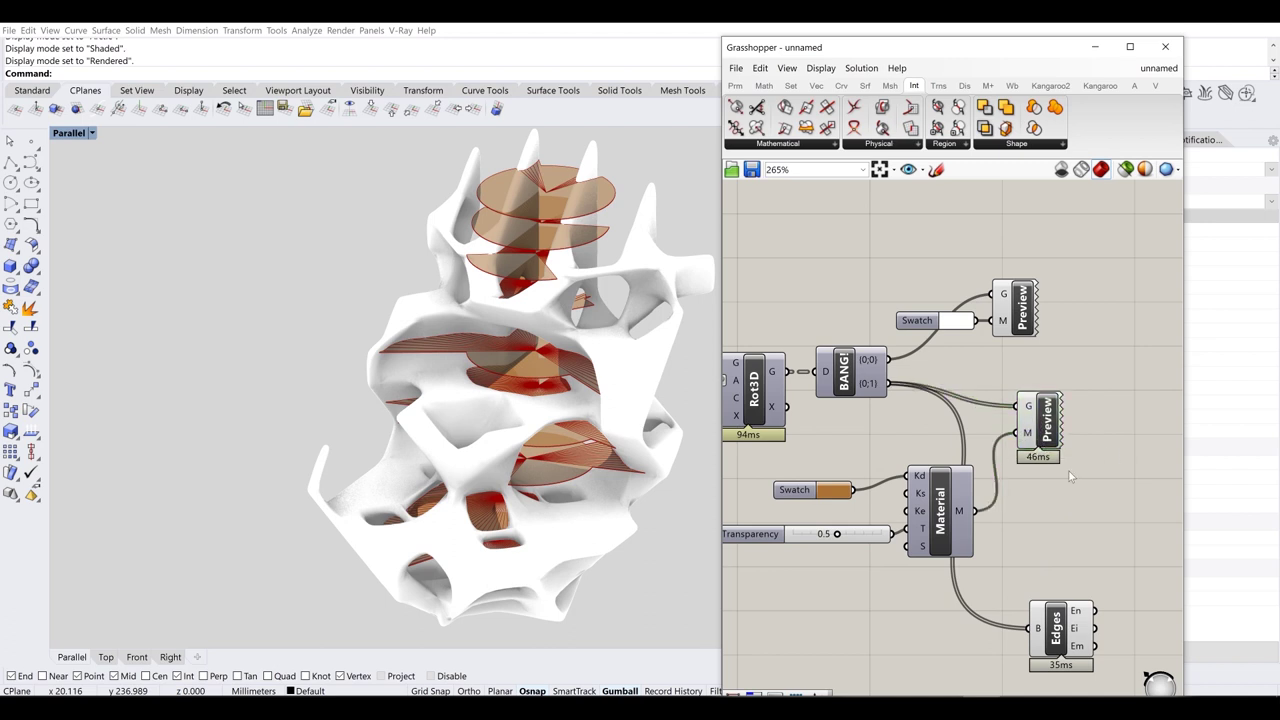
# - Set the slab material's swatch to red with hue 0°, saturation 83 and value 97
pyautogui.scroll(2, 864, 495)
pyautogui.click(811, 495)
pyautogui.moveTo(935, 605); pyautogui.dragTo(912, 605)
pyautogui.click(837, 494)
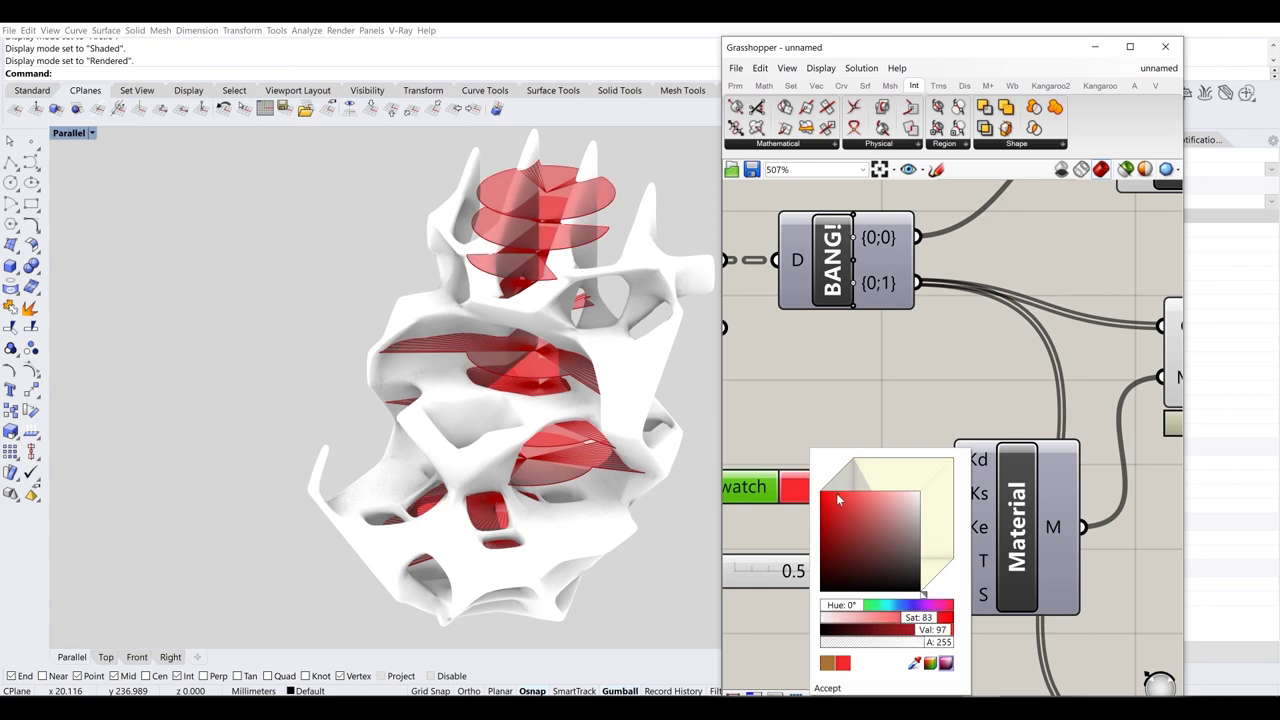
pyautogui.scroll(-3, 917, 408)
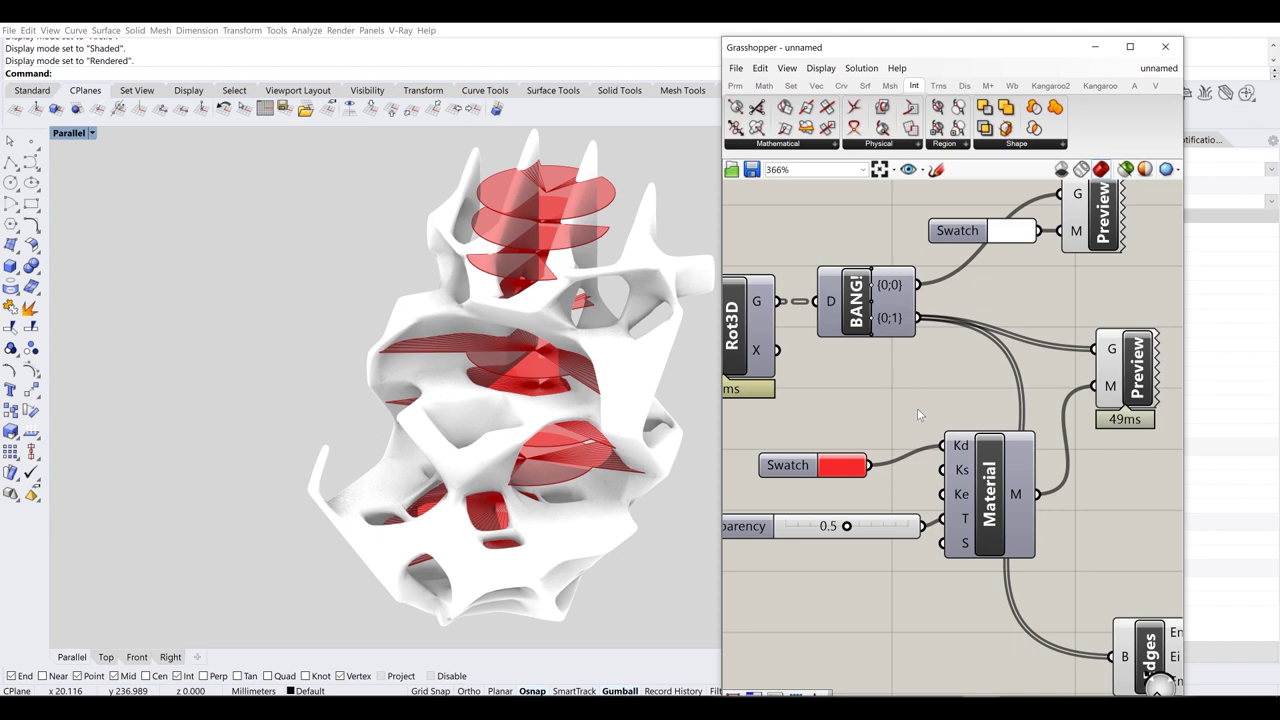
# - Group all the rotation and preview components and shift the group to line up beneath the upper purple group
pyautogui.scroll(-5, 956, 350)
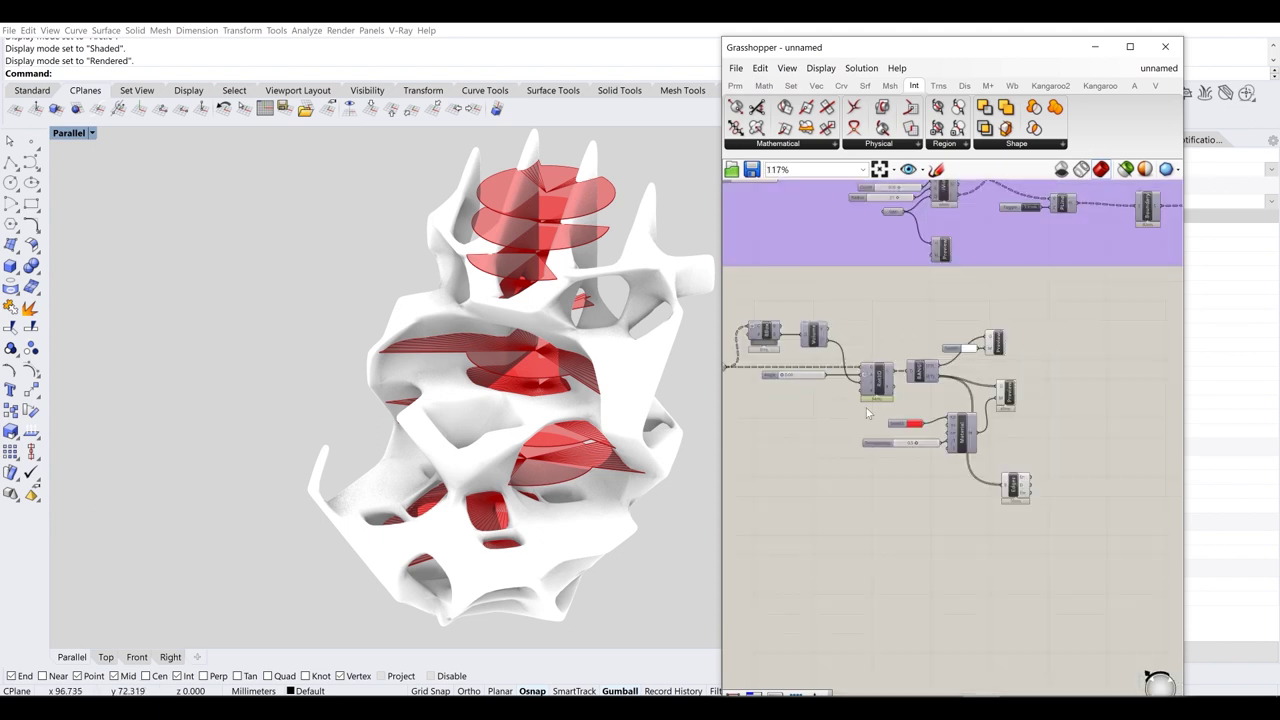
pyautogui.scroll(-3, 869, 395)
pyautogui.moveTo(1128, 508); pyautogui.dragTo(834, 361)
pyautogui.middleClick(834, 361)
pyautogui.click(835, 325)
pyautogui.moveTo(888, 406)
pyautogui.mouseDown()
pyautogui.moveTo(924, 414)
pyautogui.moveTo(911, 407)
pyautogui.mouseUp()
pyautogui.click(978, 510)
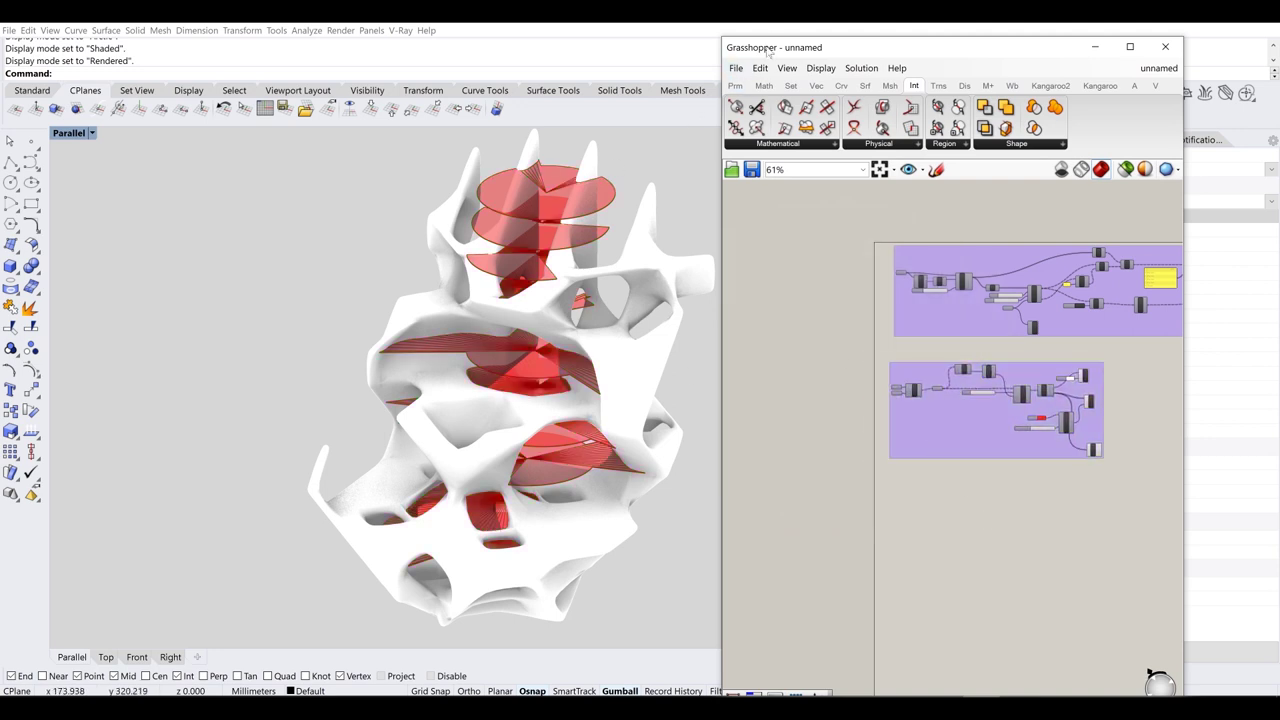
# - Move the Grasshopper window off the model and examine the rendered mesh and slabs from a slightly different angle
pyautogui.moveTo(770, 47); pyautogui.dragTo(1038, 487)
pyautogui.moveTo(562, 378); pyautogui.dragTo(555, 385, button='right')
pyautogui.scroll(-2, 555, 385)
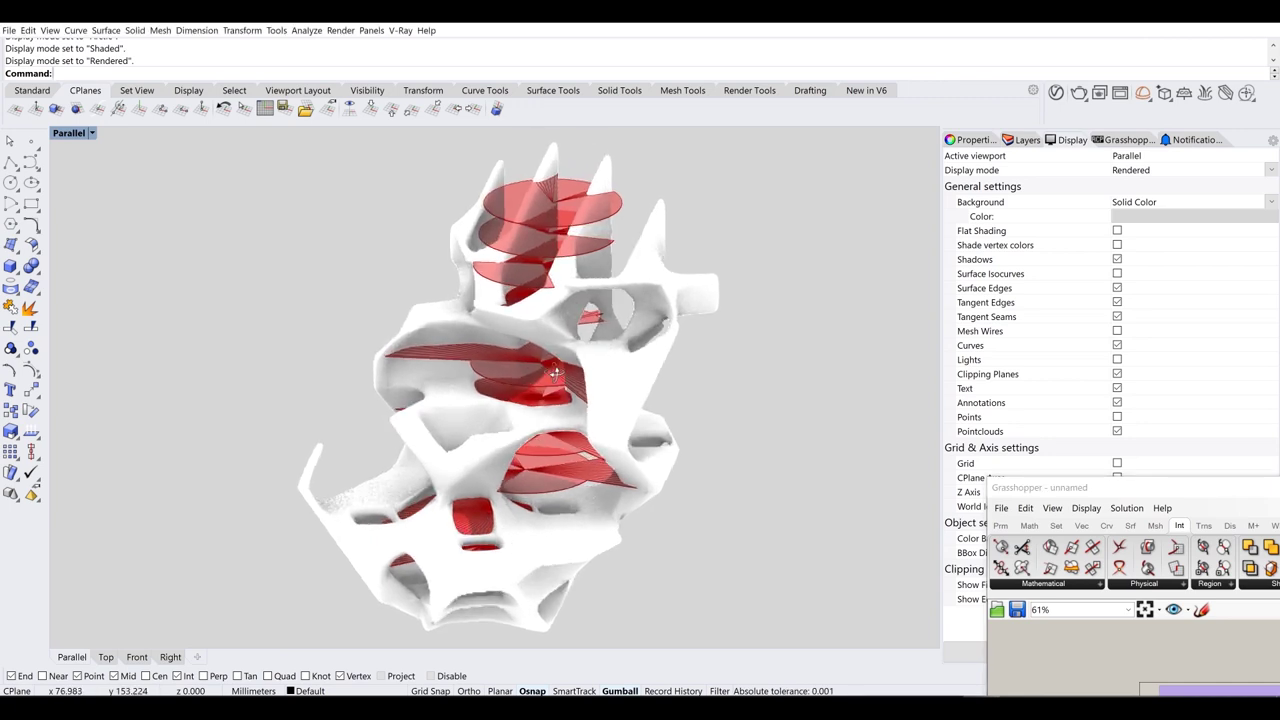
pyautogui.scroll(-2, 556, 378)
pyautogui.scroll(2, 556, 376)
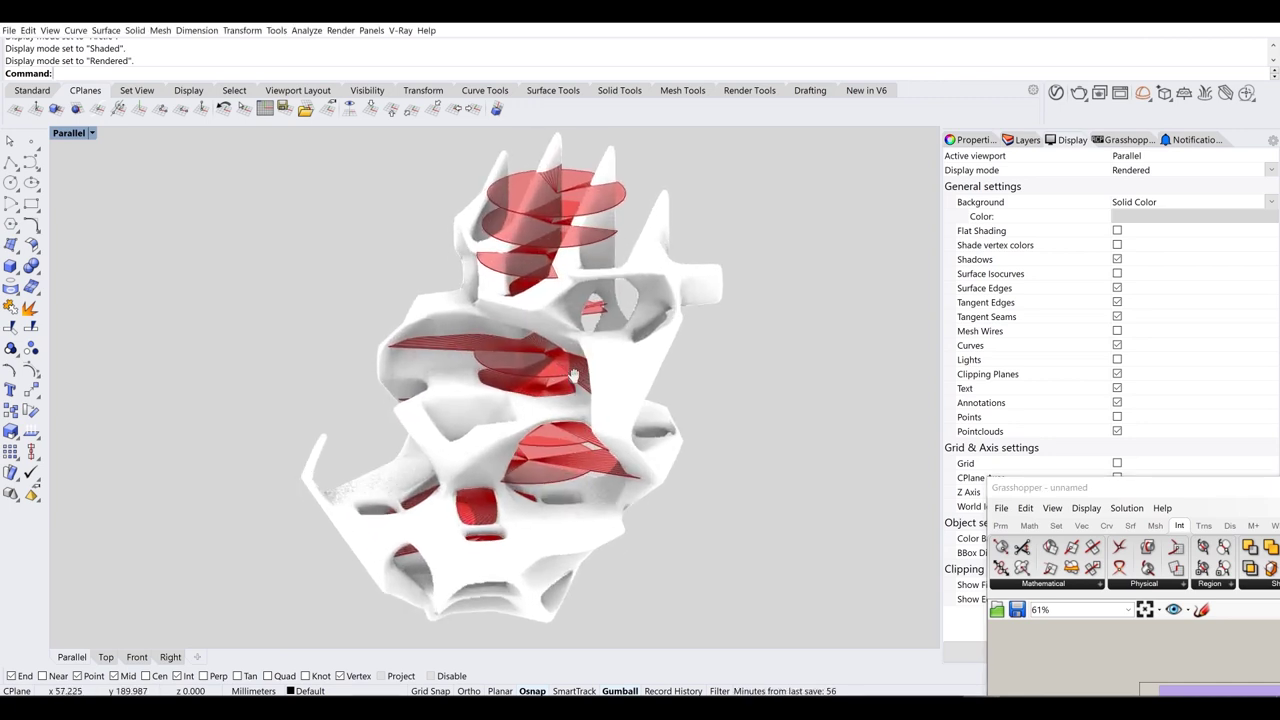
# - Bring the Grasshopper window back beside the model and set the Rotate 3D Angle slider to 45
pyautogui.moveTo(1070, 490); pyautogui.dragTo(922, 126)
pyautogui.scroll(4, 1117, 496)
pyautogui.scroll(3, 1117, 495)
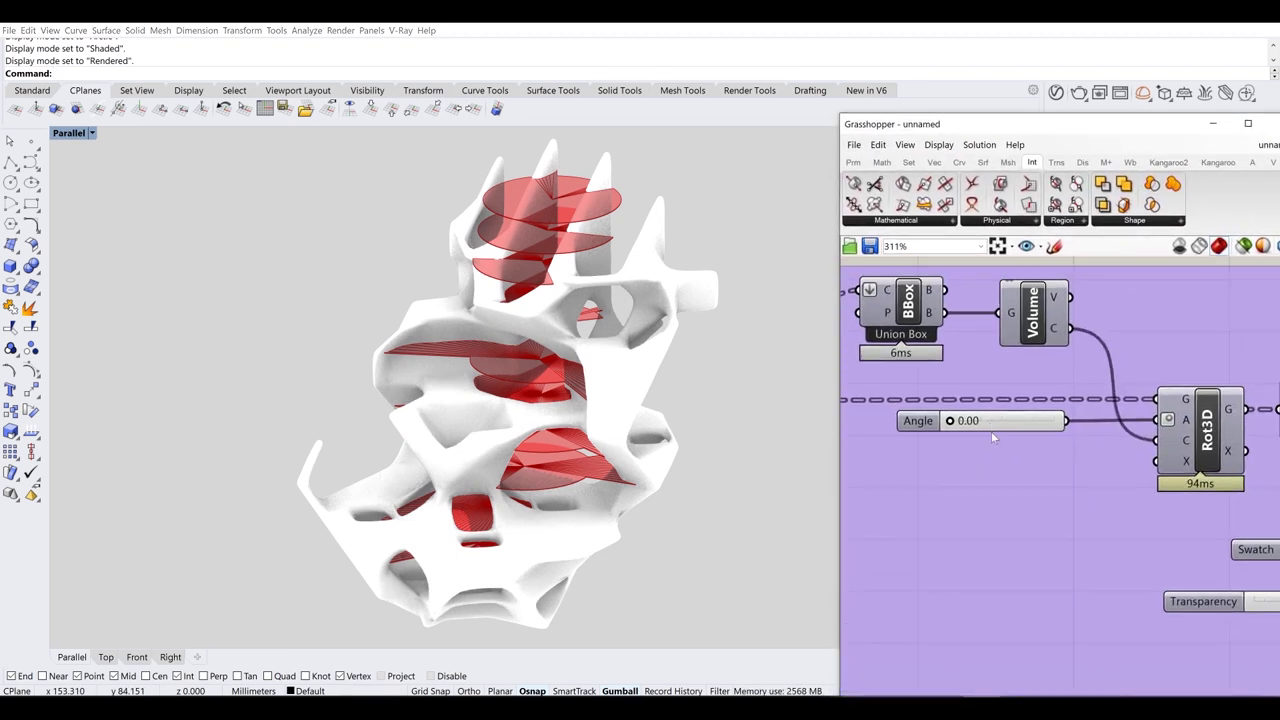
pyautogui.doubleClick(988, 421)
pyautogui.write('4')
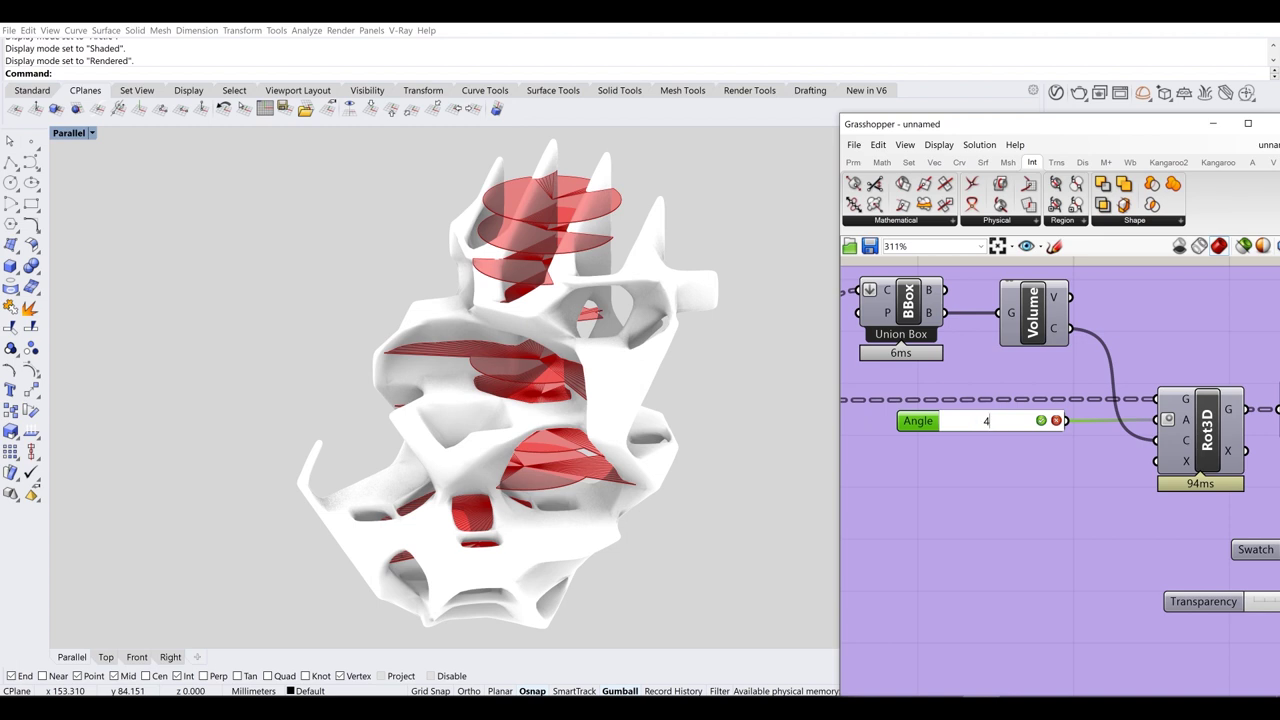
pyautogui.write('5')
pyautogui.press('Return')
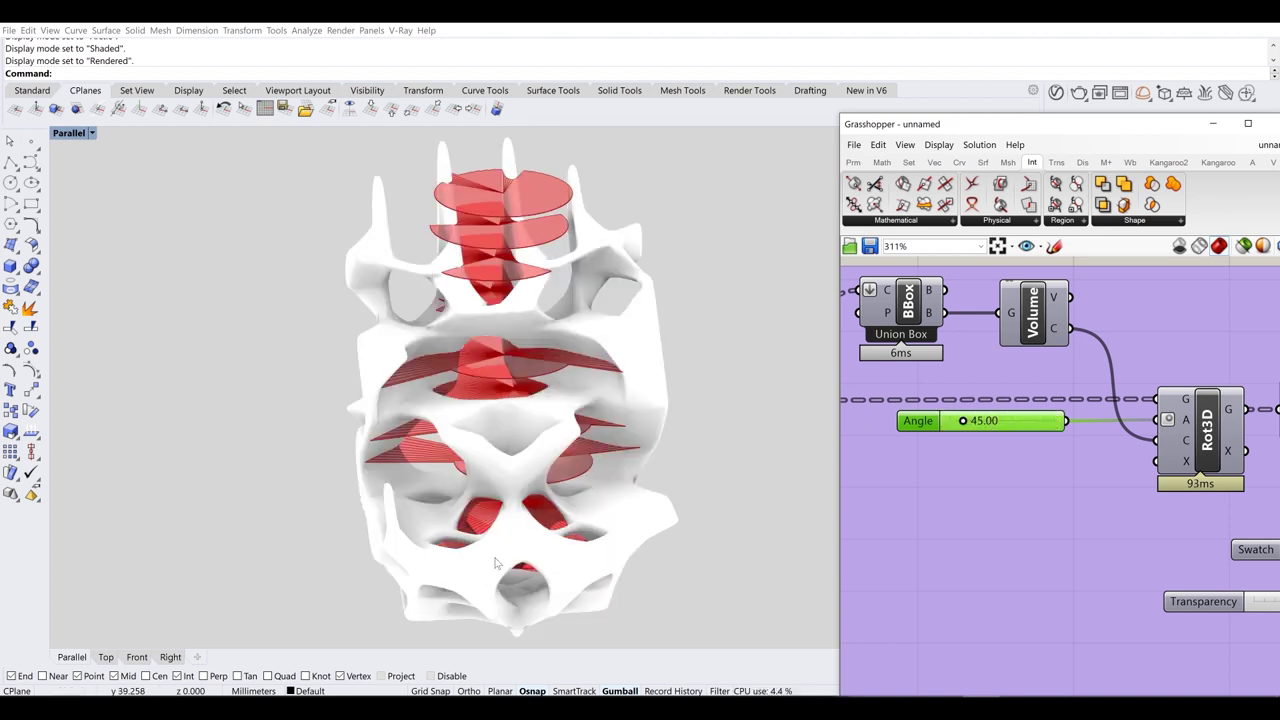
# - Set the rotation Angle slider to 90
pyautogui.doubleClick(1008, 424)
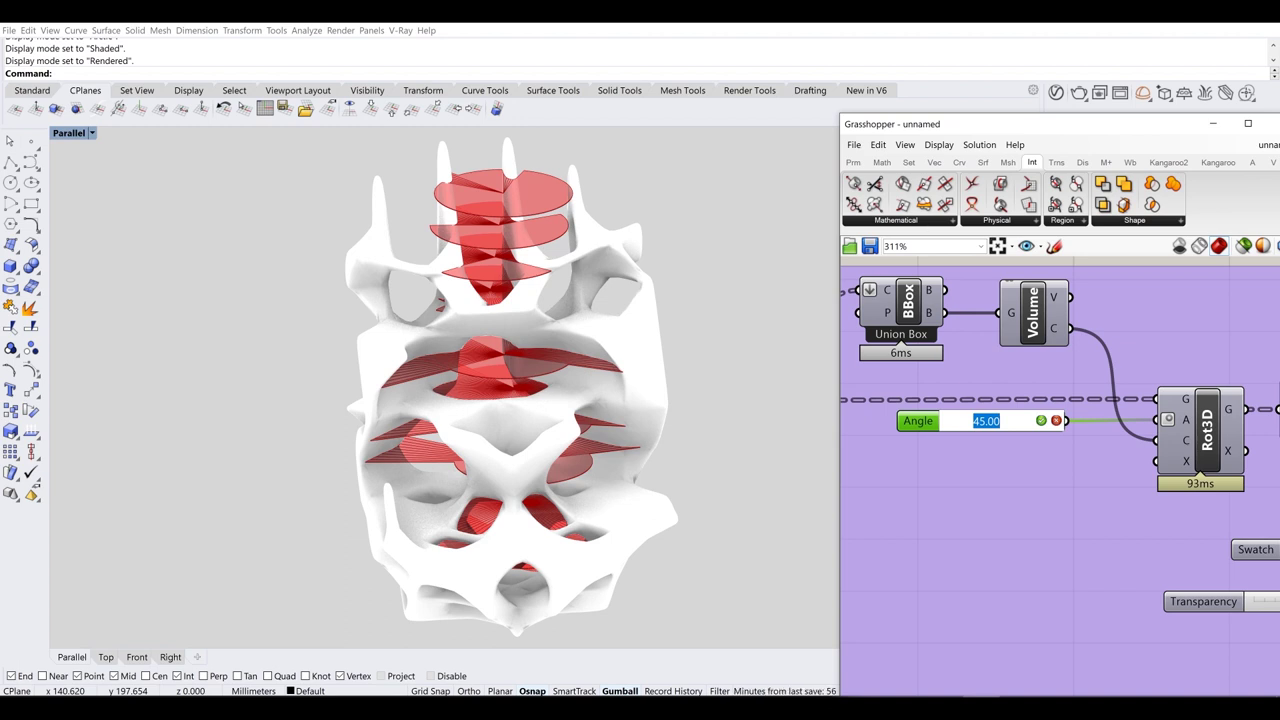
pyautogui.write('50')
pyautogui.press('BackSpace')
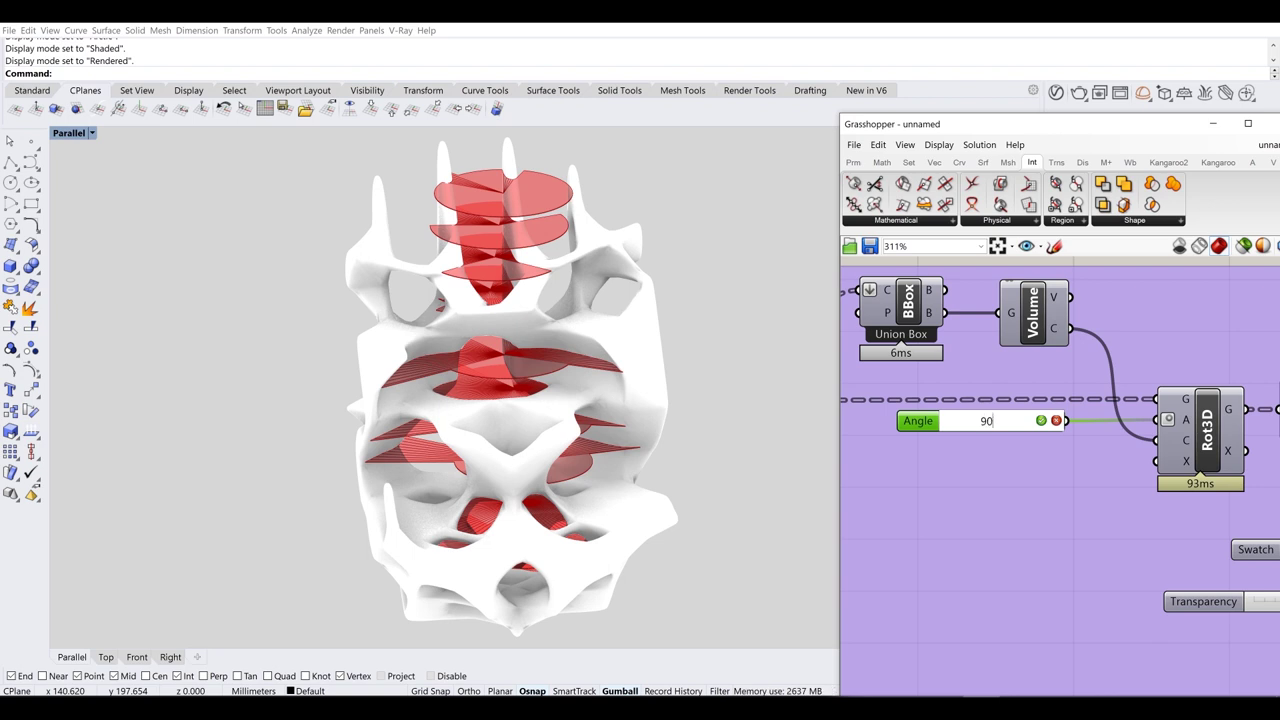
pyautogui.press('Return')
# - Set the rotation Angle slider to 135
pyautogui.doubleClick(986, 420)
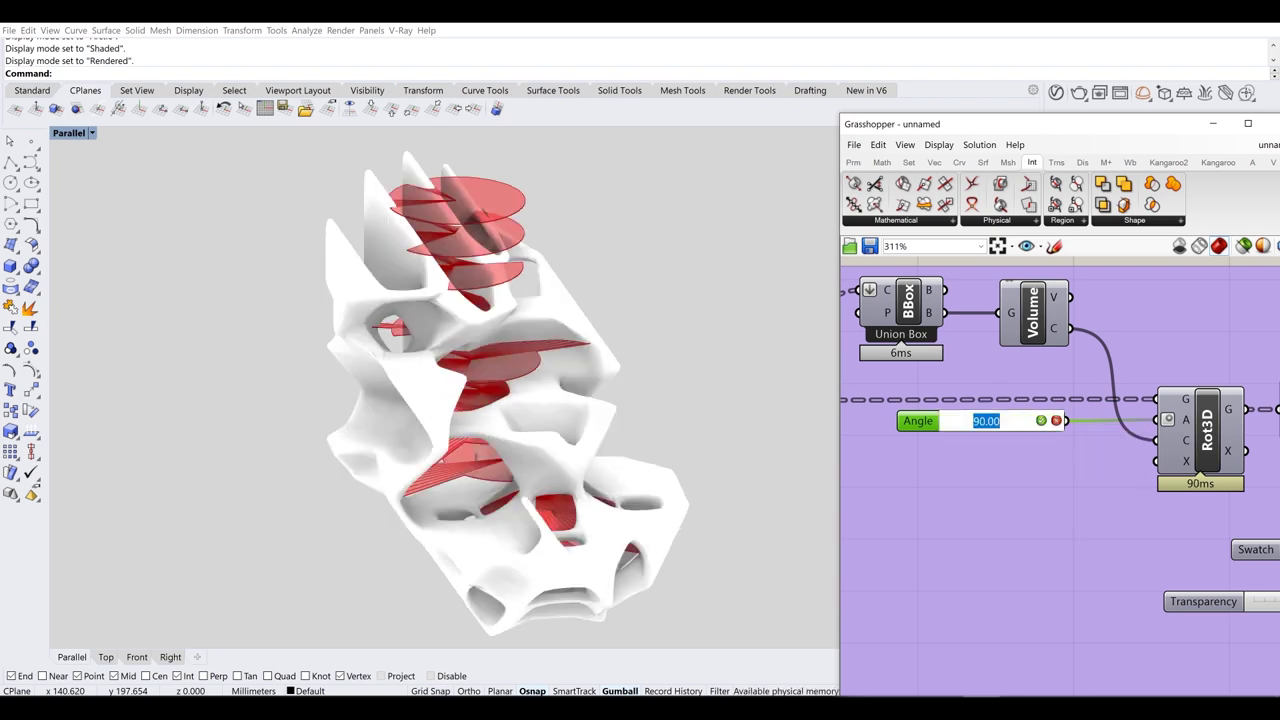
pyautogui.write('1345')
pyautogui.press('BackSpace')
pyautogui.press('Return')
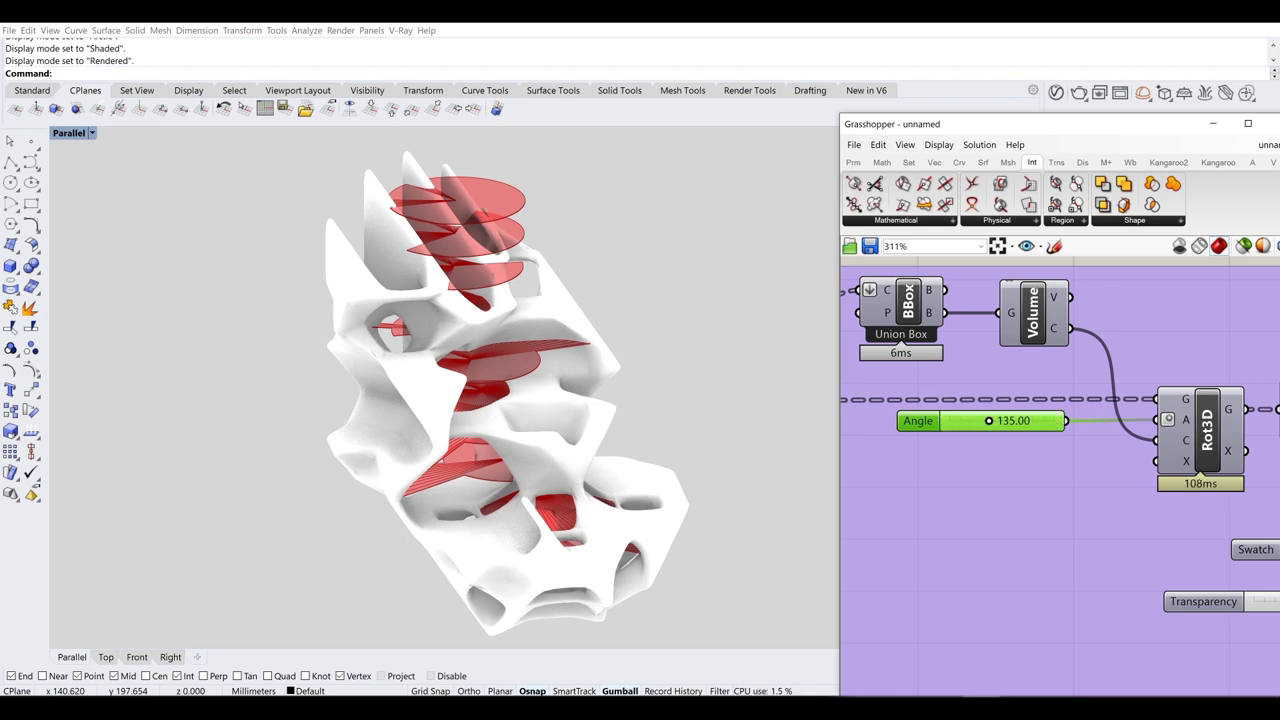
# - Set the rotation Angle slider to 180
pyautogui.write('1')
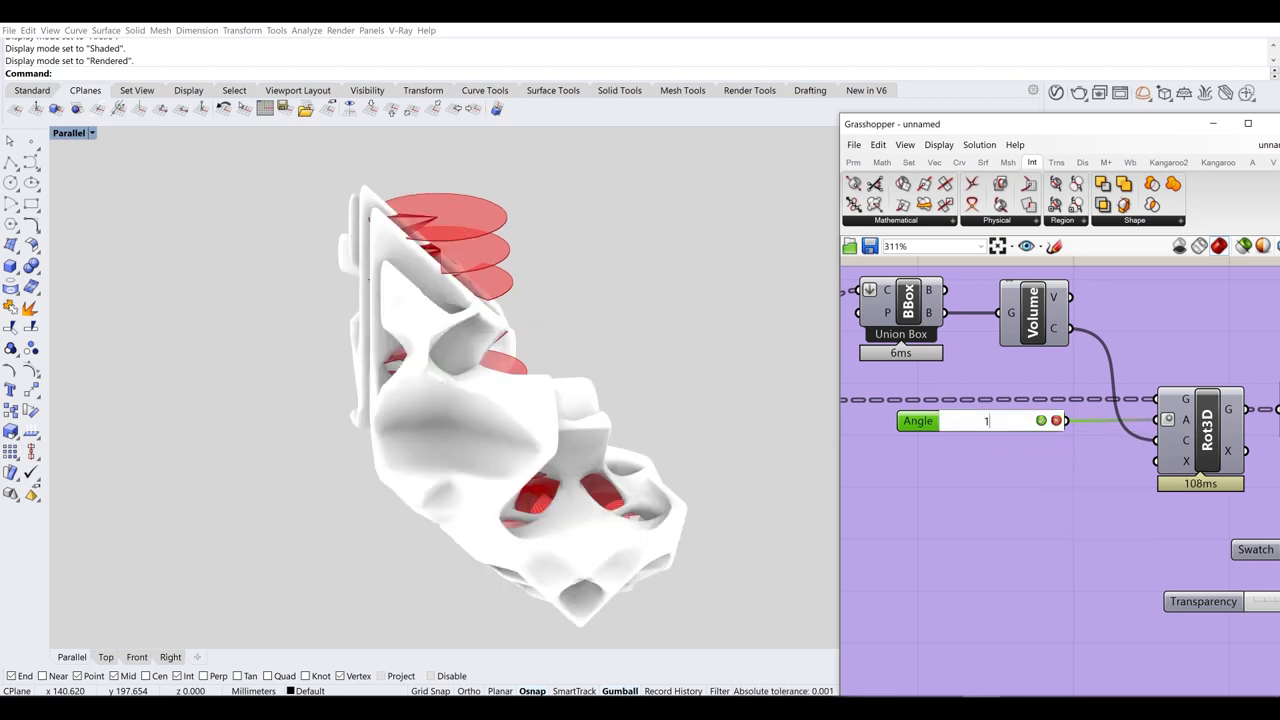
pyautogui.write('80')
pyautogui.press('Return')
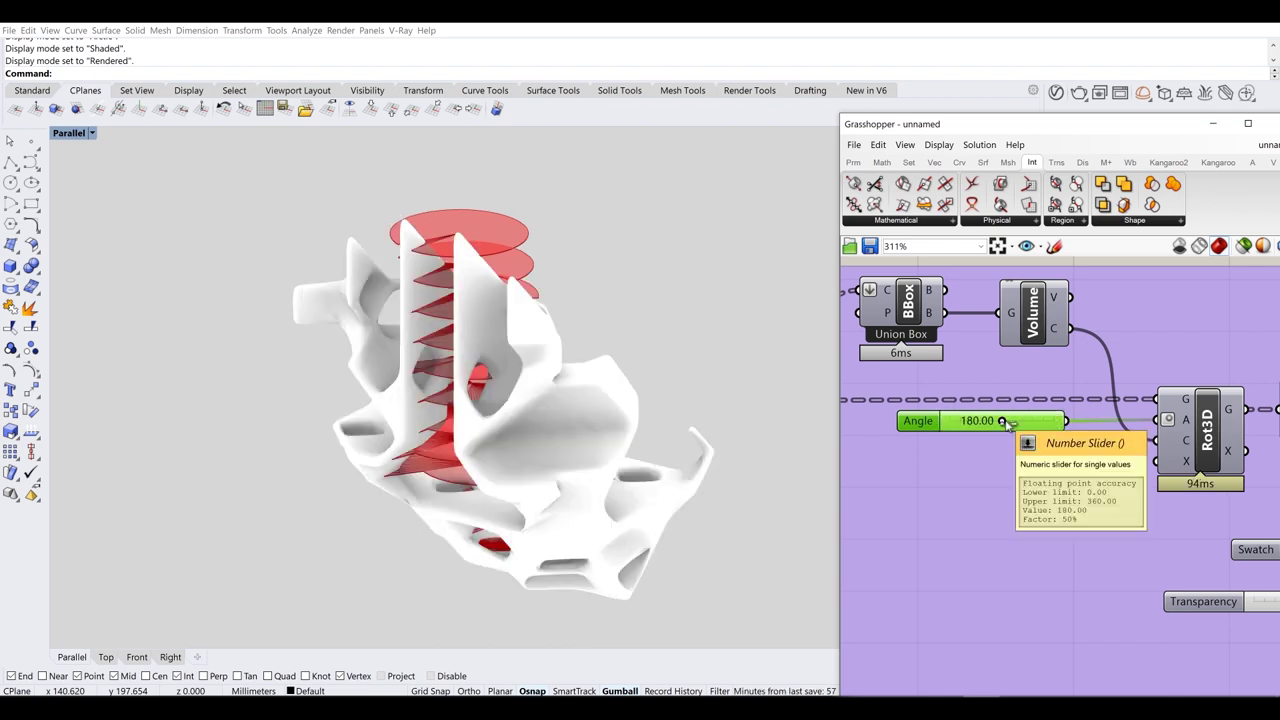
# - Reset the rotation Angle slider to 0
pyautogui.doubleClick(1008, 421)
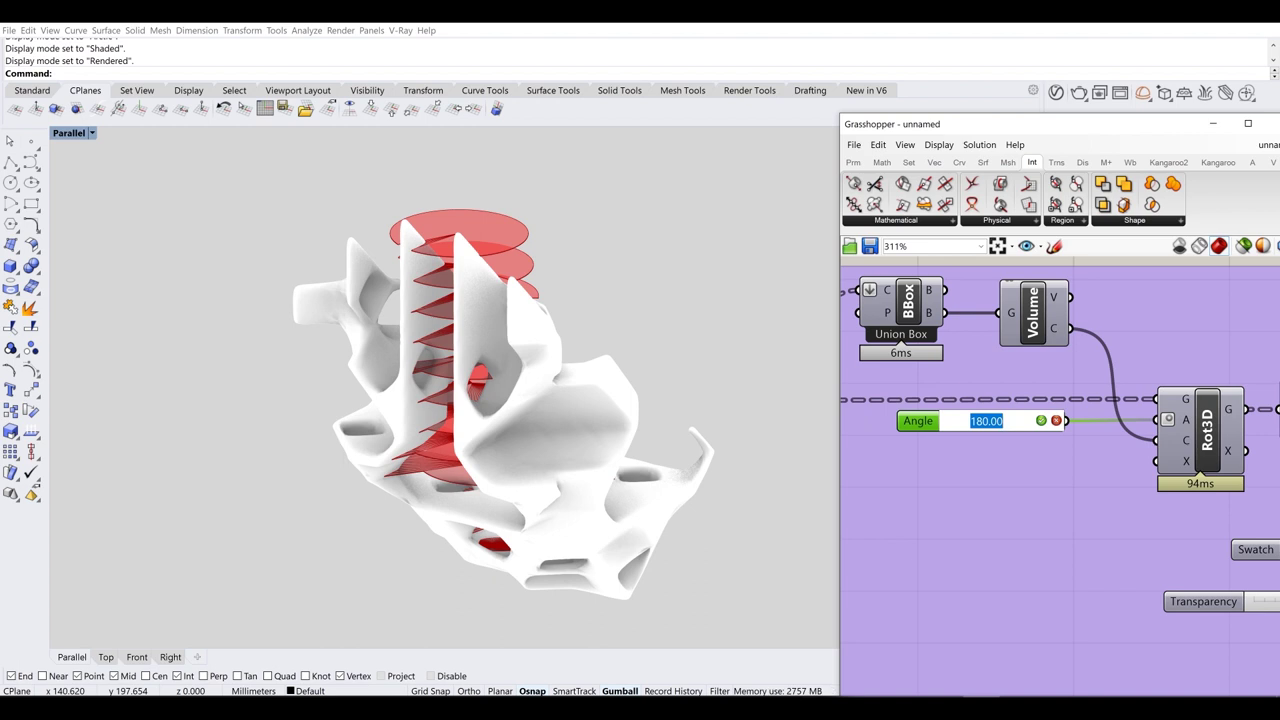
pyautogui.write('0')
pyautogui.press('Return')
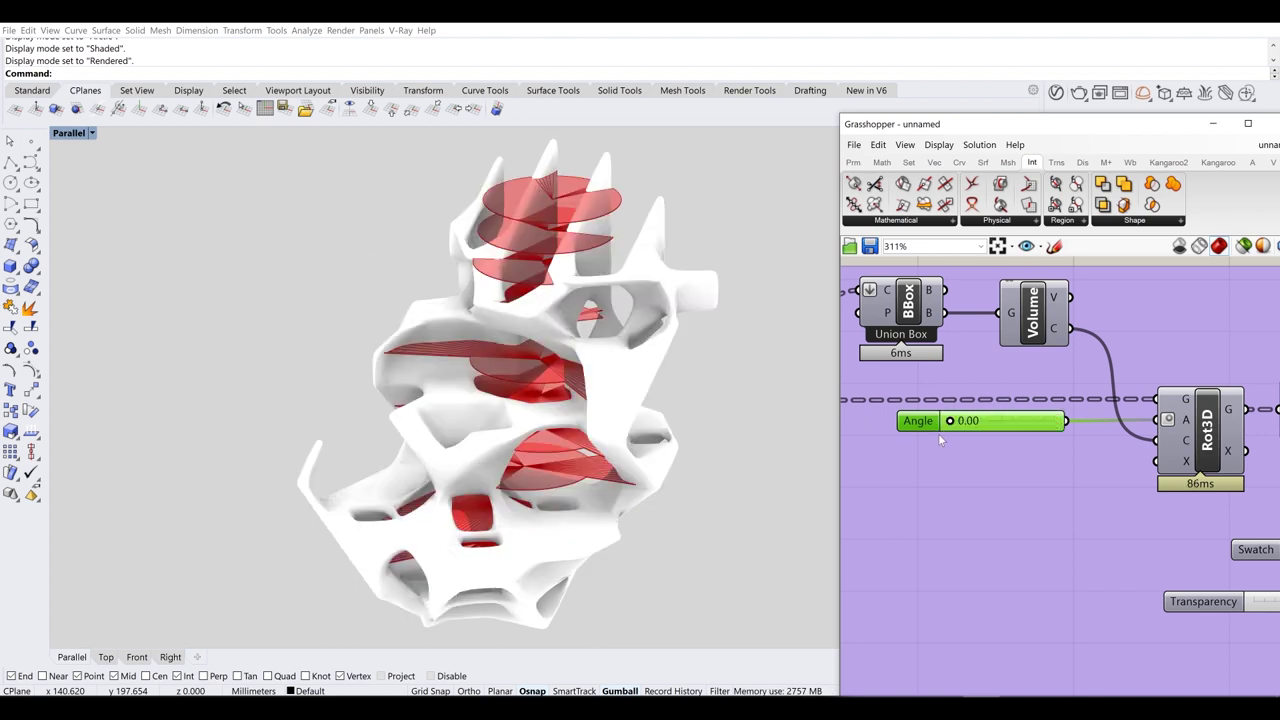
pyautogui.rightClick(929, 423)
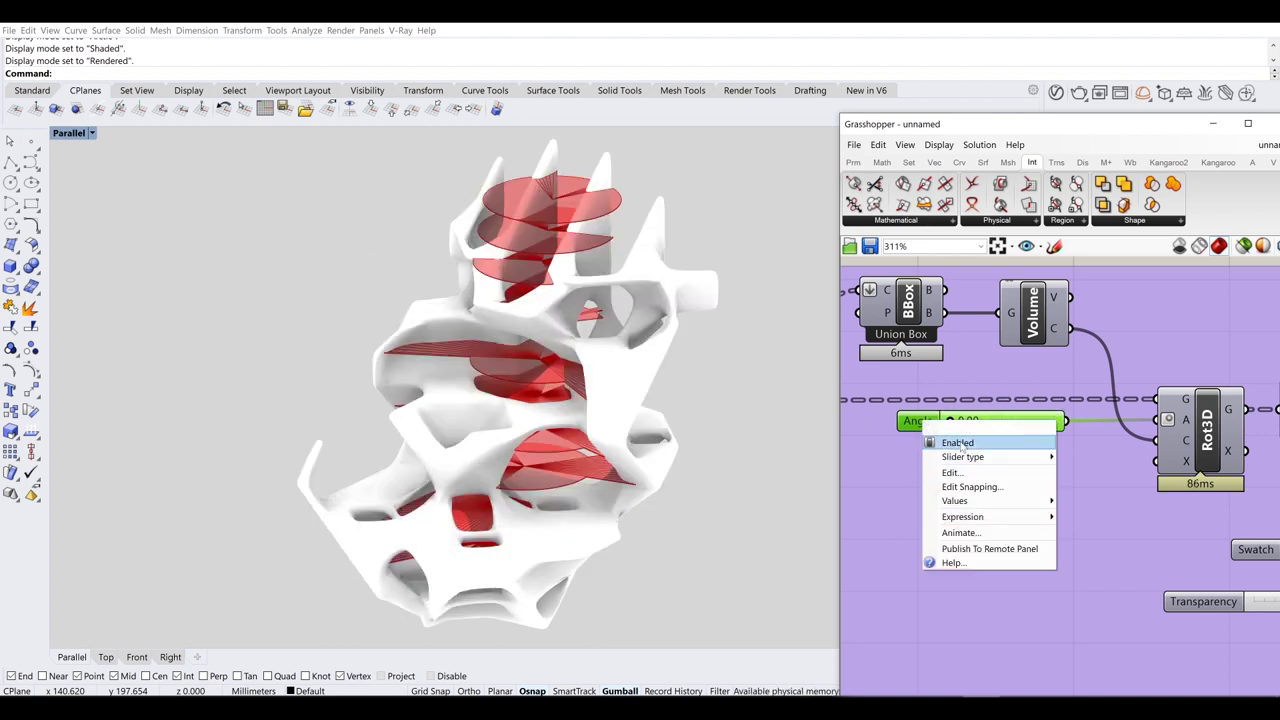
pyautogui.click(910, 424)
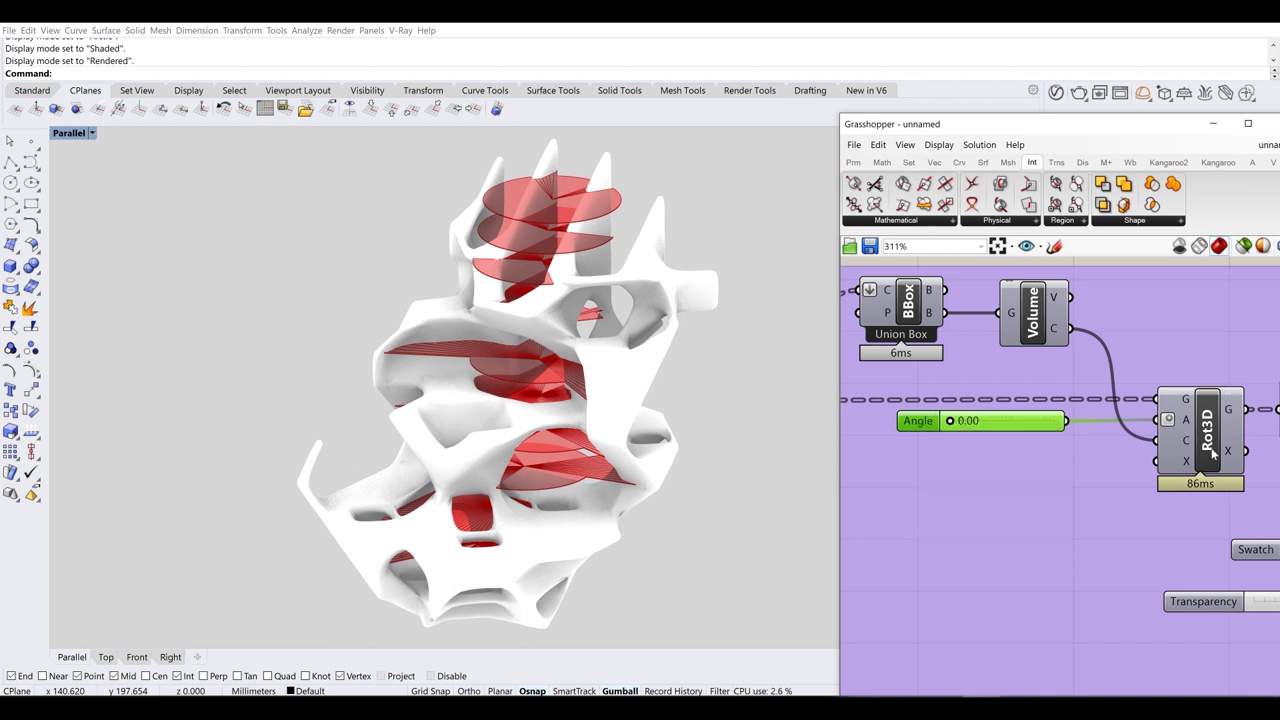
# - Open the Angle slider's animation settings and create a Desktop folder named hhhhh as the output location
pyautogui.rightClick(912, 426)
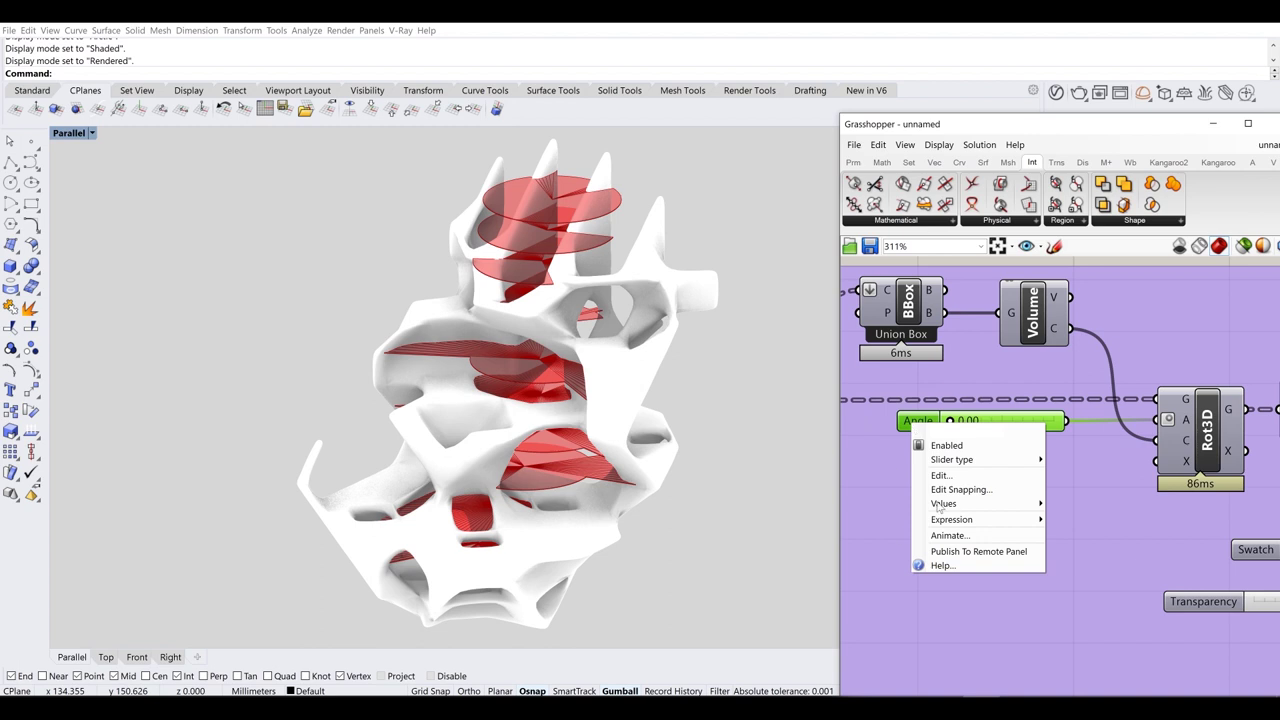
pyautogui.click(950, 538)
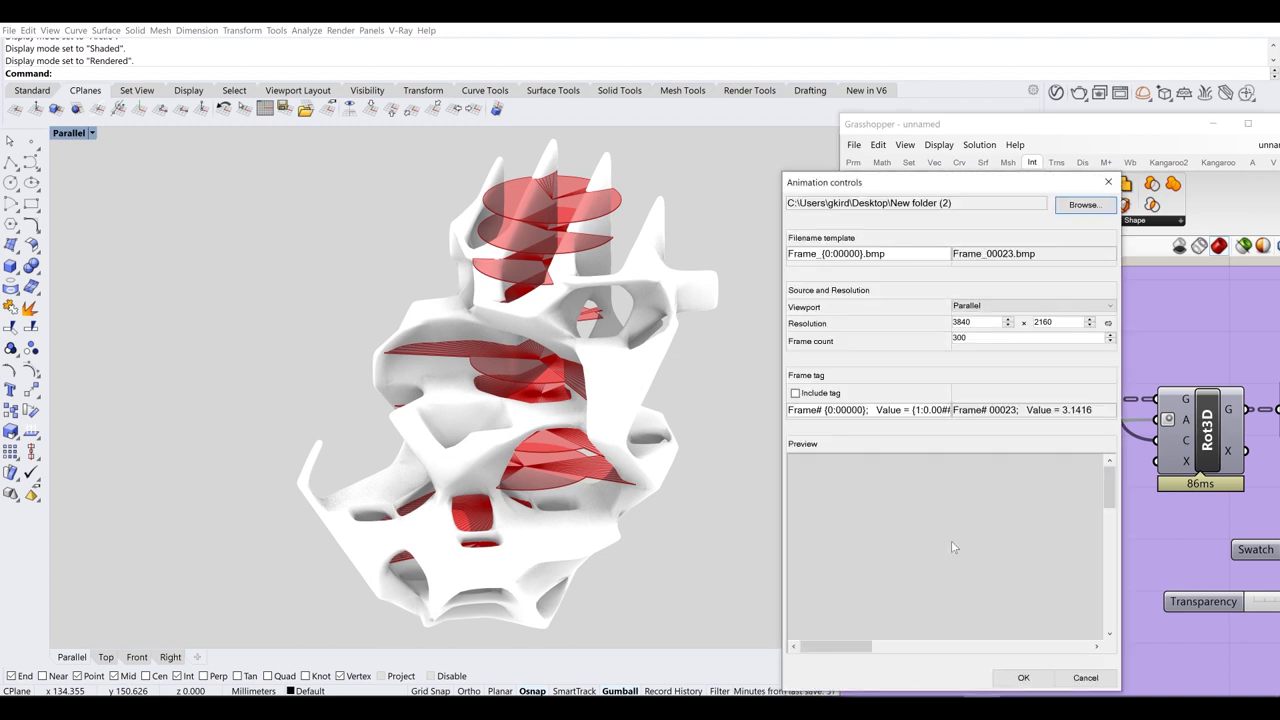
pyautogui.click(1098, 205)
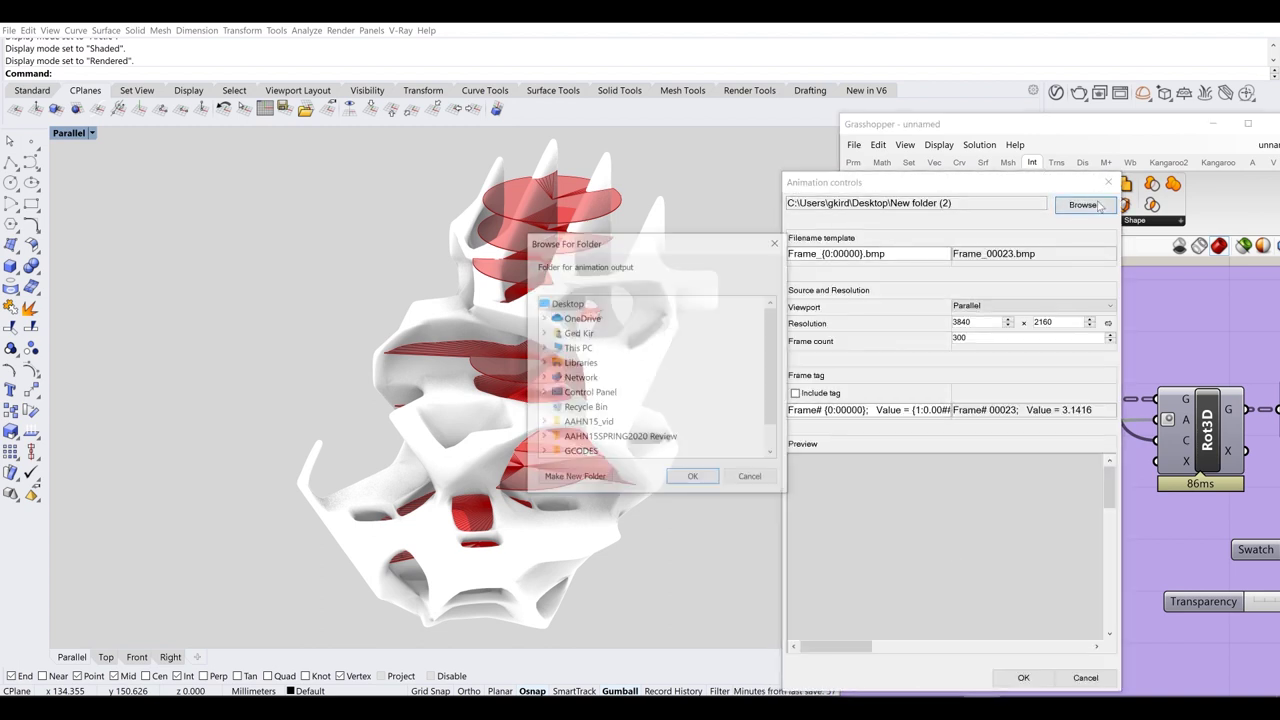
pyautogui.click(573, 478)
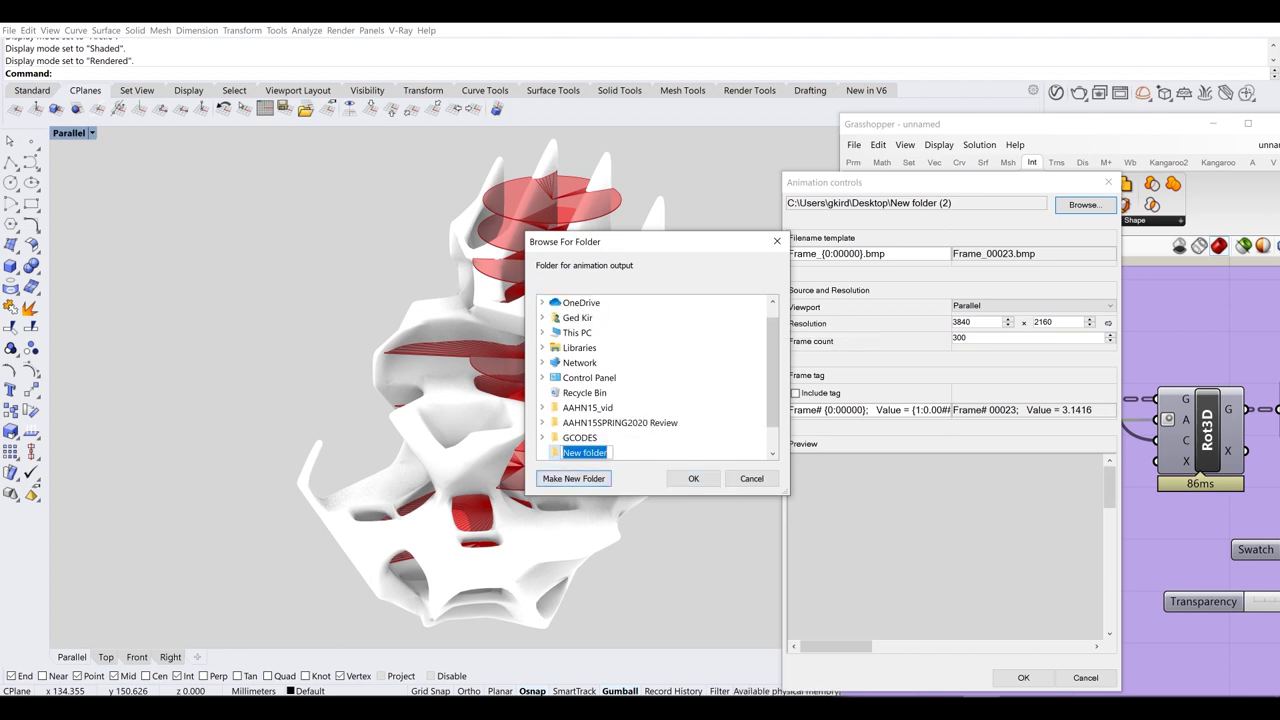
pyautogui.write('hhhhh')
pyautogui.press('Return')
pyautogui.click(697, 479)
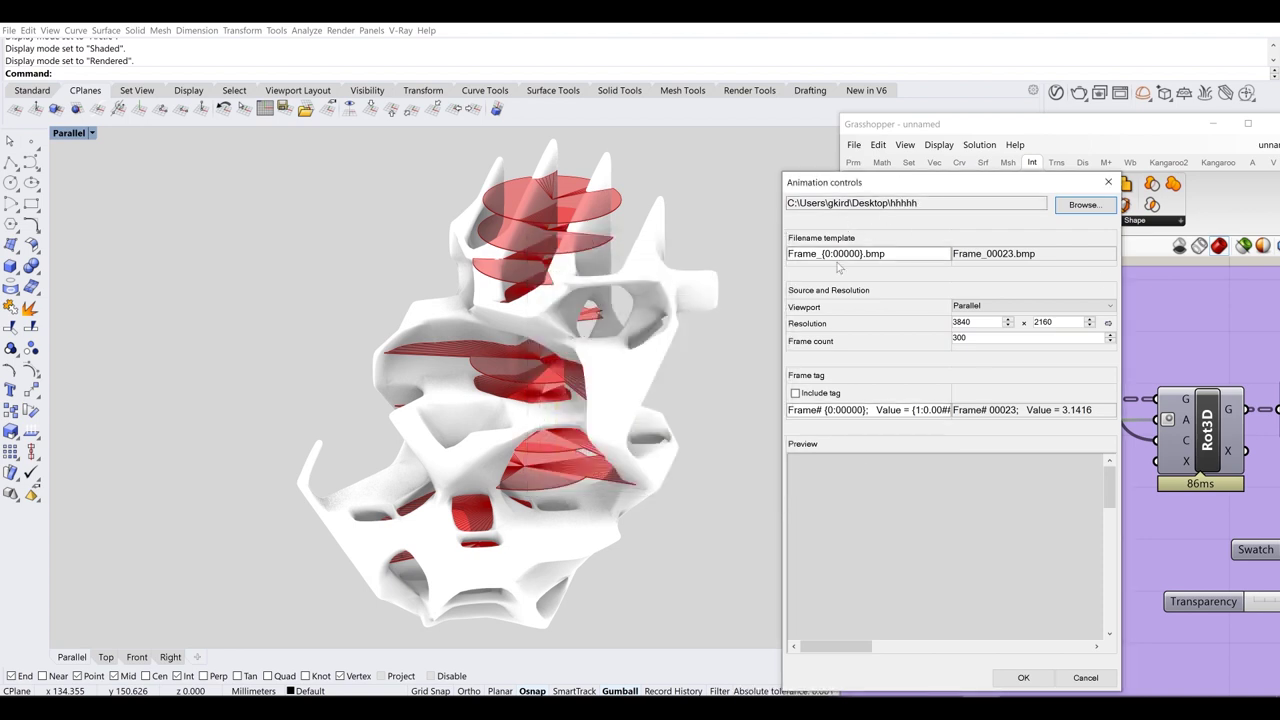
pyautogui.click(915, 253)
pyautogui.press('BackSpace')
pyautogui.press('BackSpace')
pyautogui.press('BackSpace')
pyautogui.press('BackSpace')
pyautogui.press('BackSpace')
pyautogui.press('BackSpace')
pyautogui.write('bpm')
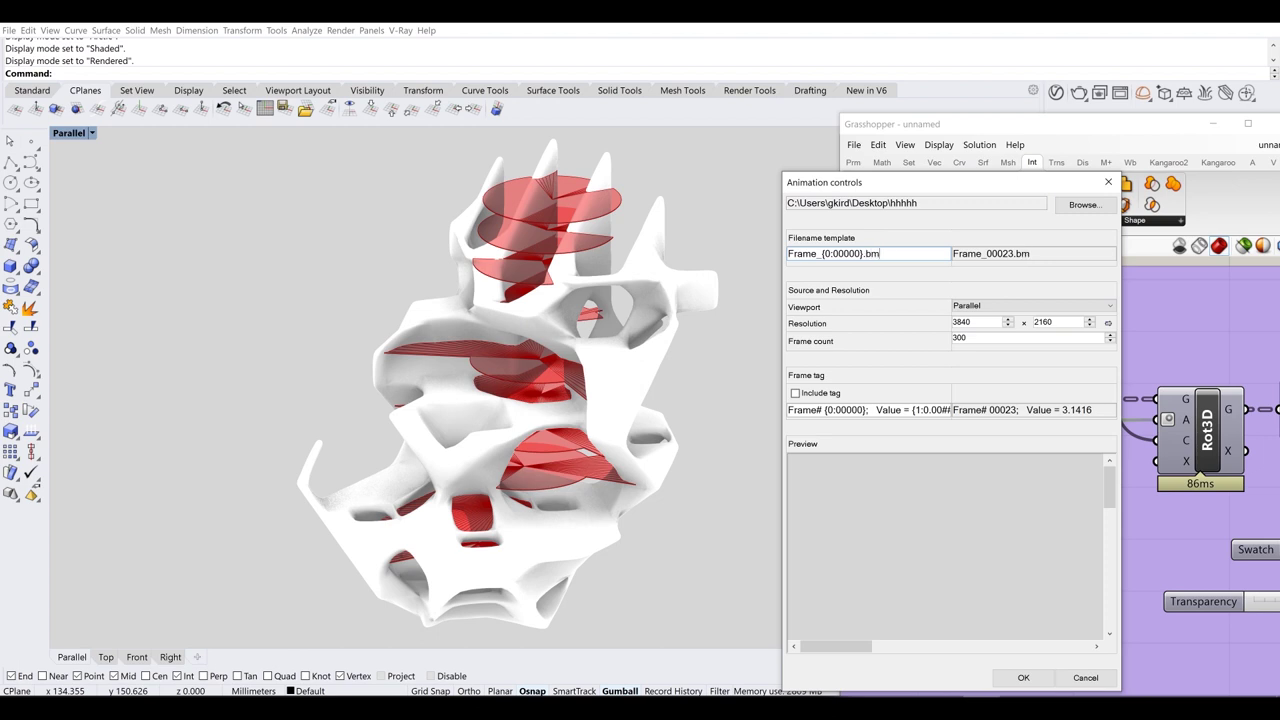
pyautogui.doubleClick(962, 322)
pyautogui.press('Tab')
pyautogui.write('10')
pyautogui.doubleClick(966, 322)
pyautogui.write('1920')
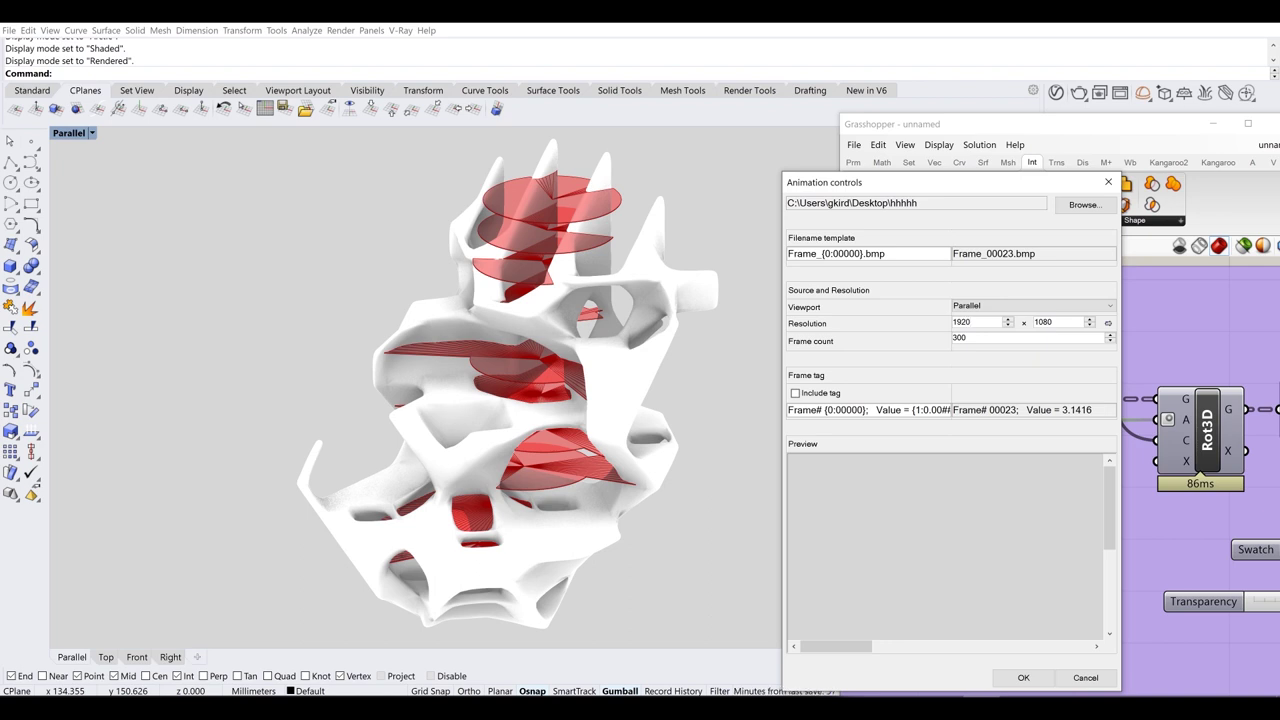
pyautogui.click(966, 337)
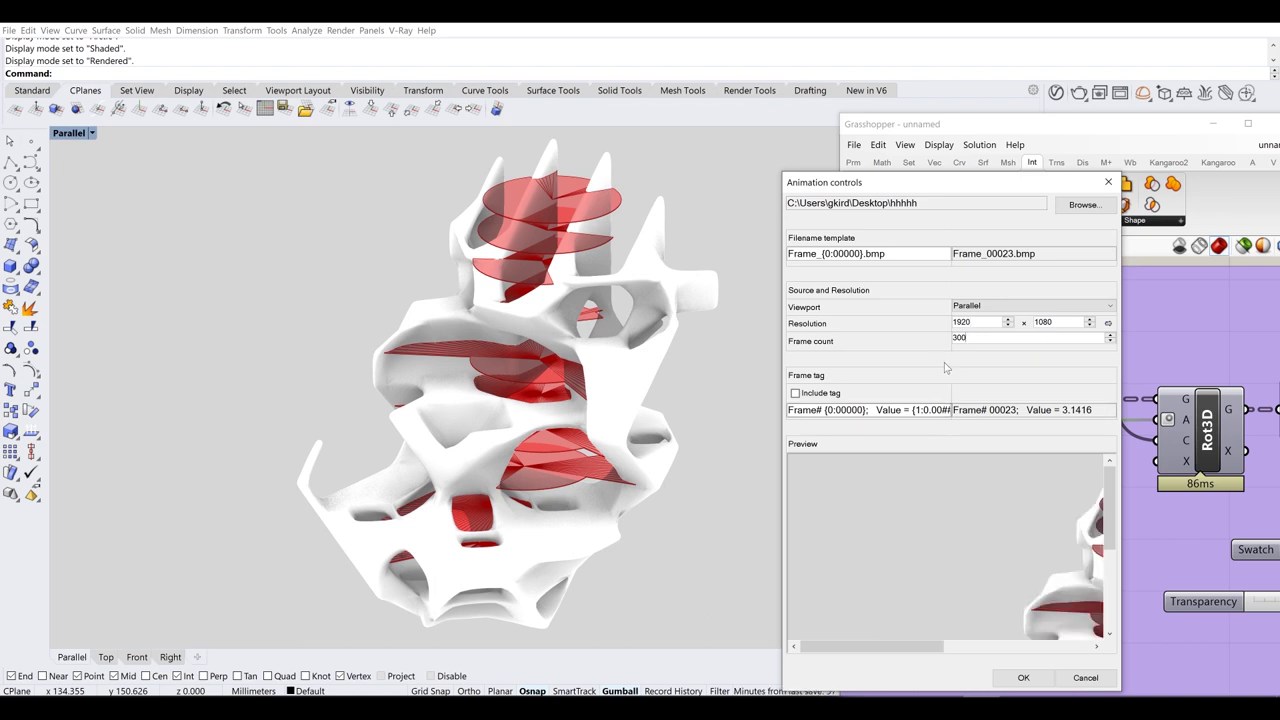
pyautogui.moveTo(969, 338); pyautogui.dragTo(884, 336)
pyautogui.moveTo(969, 339); pyautogui.dragTo(904, 342)
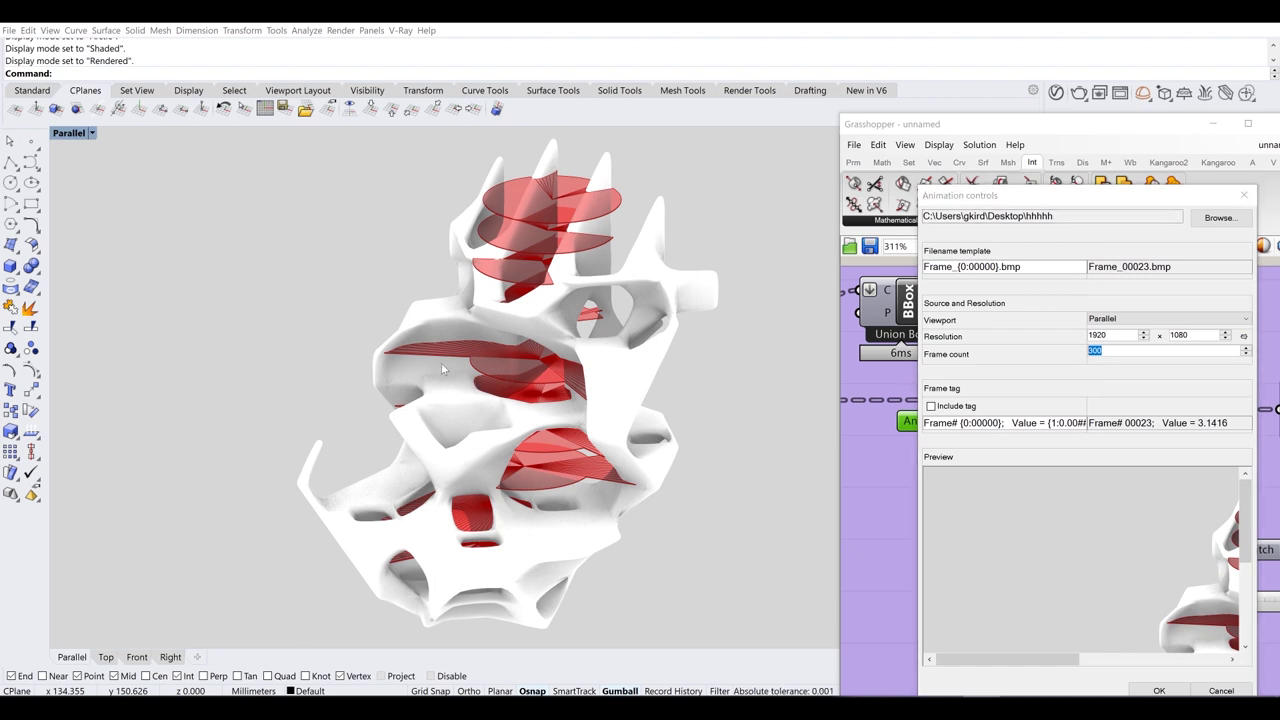
pyautogui.moveTo(1075, 203); pyautogui.dragTo(777, 167)
pyautogui.click(935, 661)
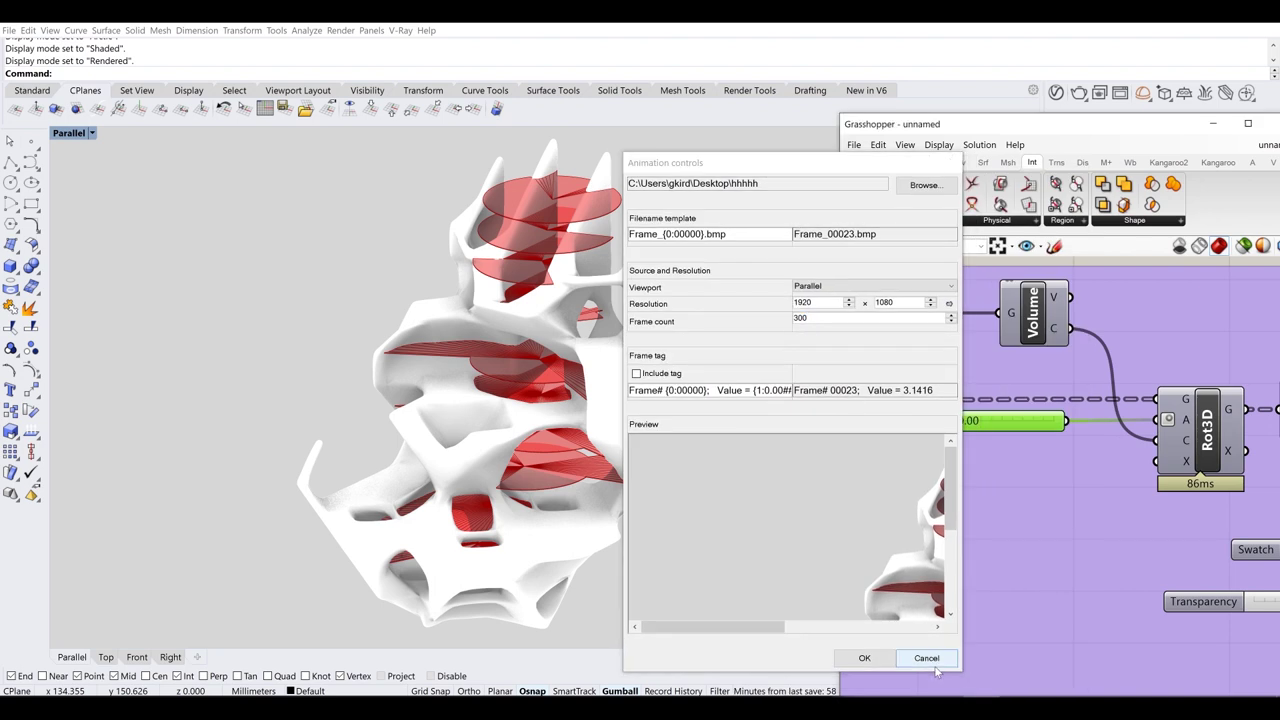
# - Re-centre the model in the Parallel viewport and bring the Grasshopper window back beside it
pyautogui.moveTo(1077, 131); pyautogui.dragTo(1155, 436)
pyautogui.moveTo(626, 388); pyautogui.dragTo(768, 390, button='right')
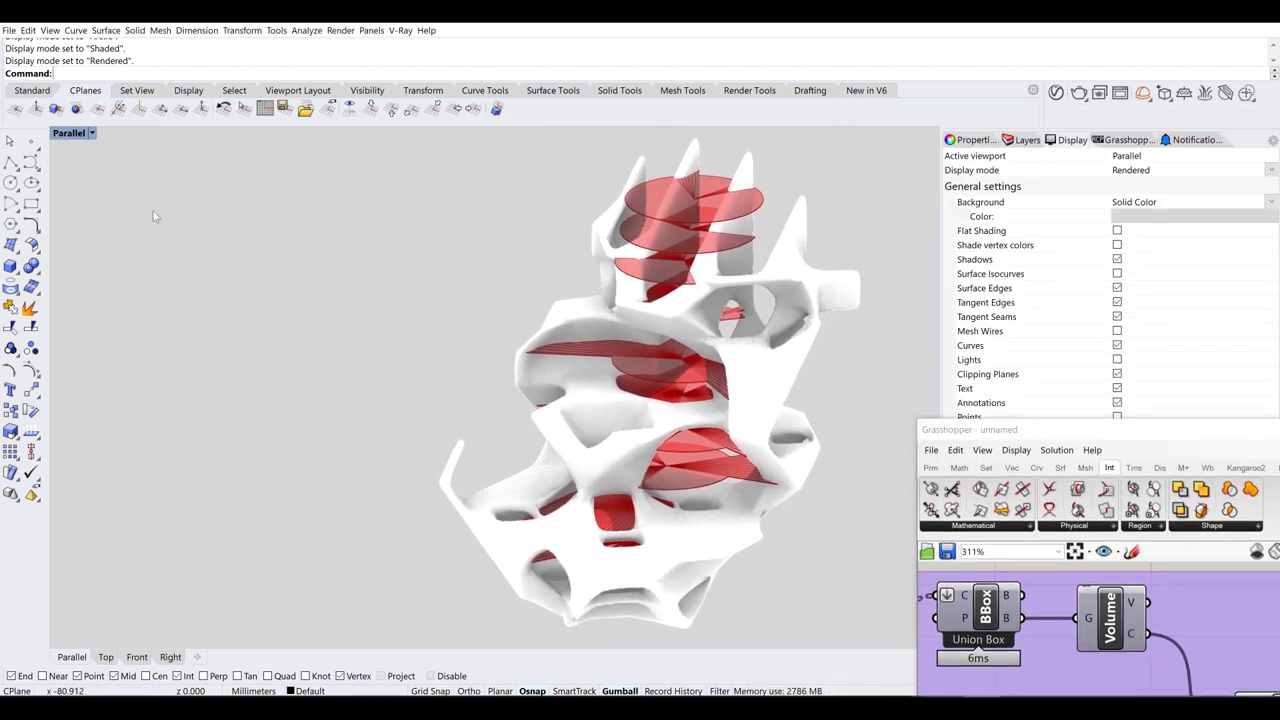
pyautogui.moveTo(1056, 437); pyautogui.dragTo(898, 90)
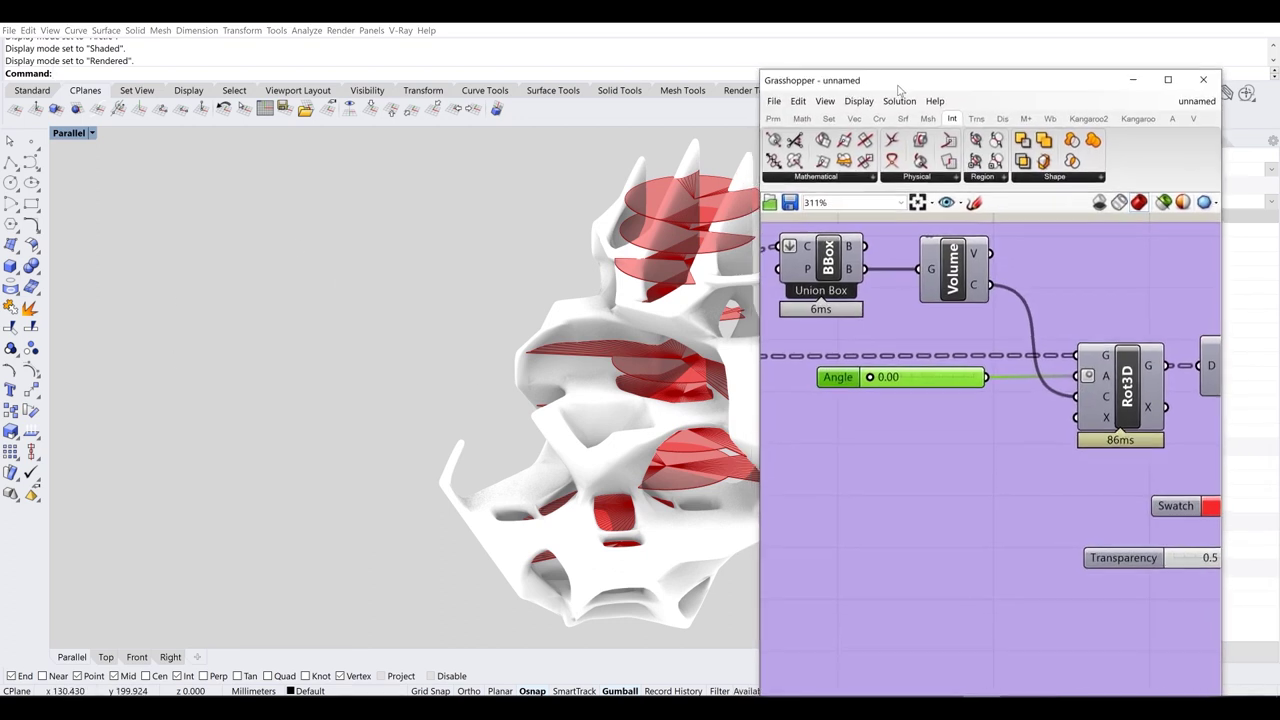
# - Reopen the Angle slider's animation settings and choose the hhhhh folder on the Desktop for the output
pyautogui.rightClick(842, 383)
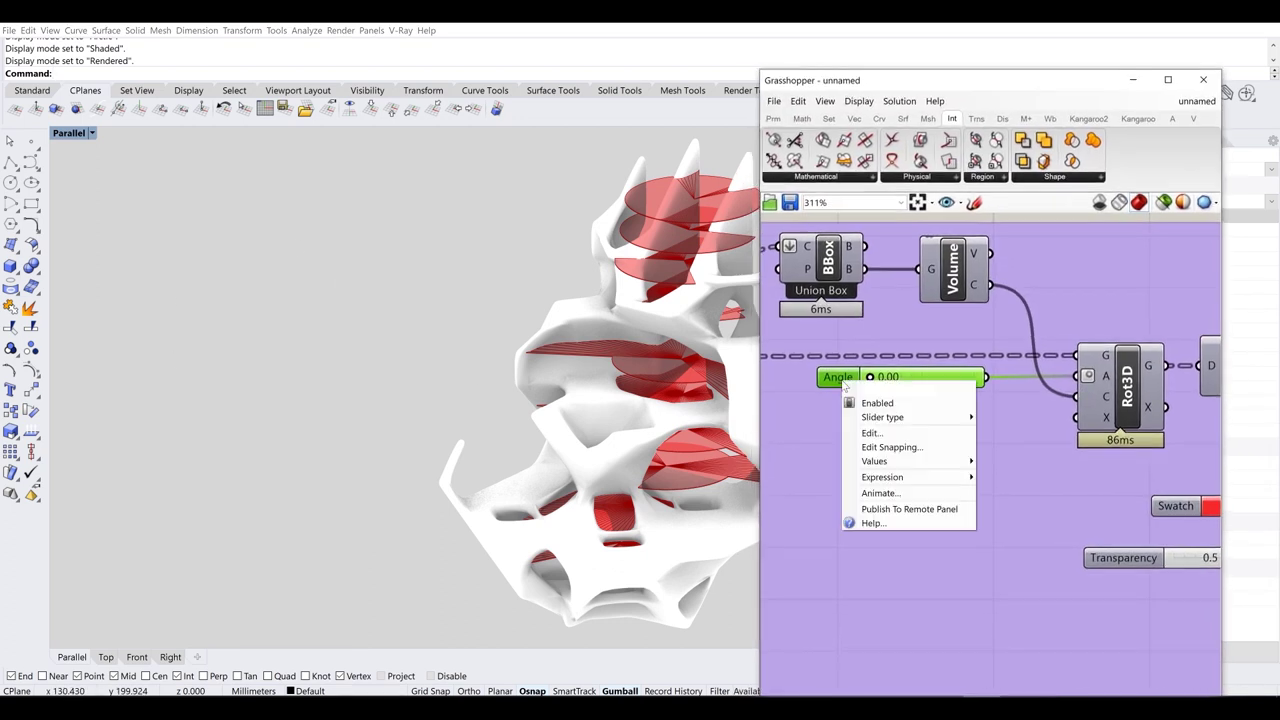
pyautogui.click(905, 494)
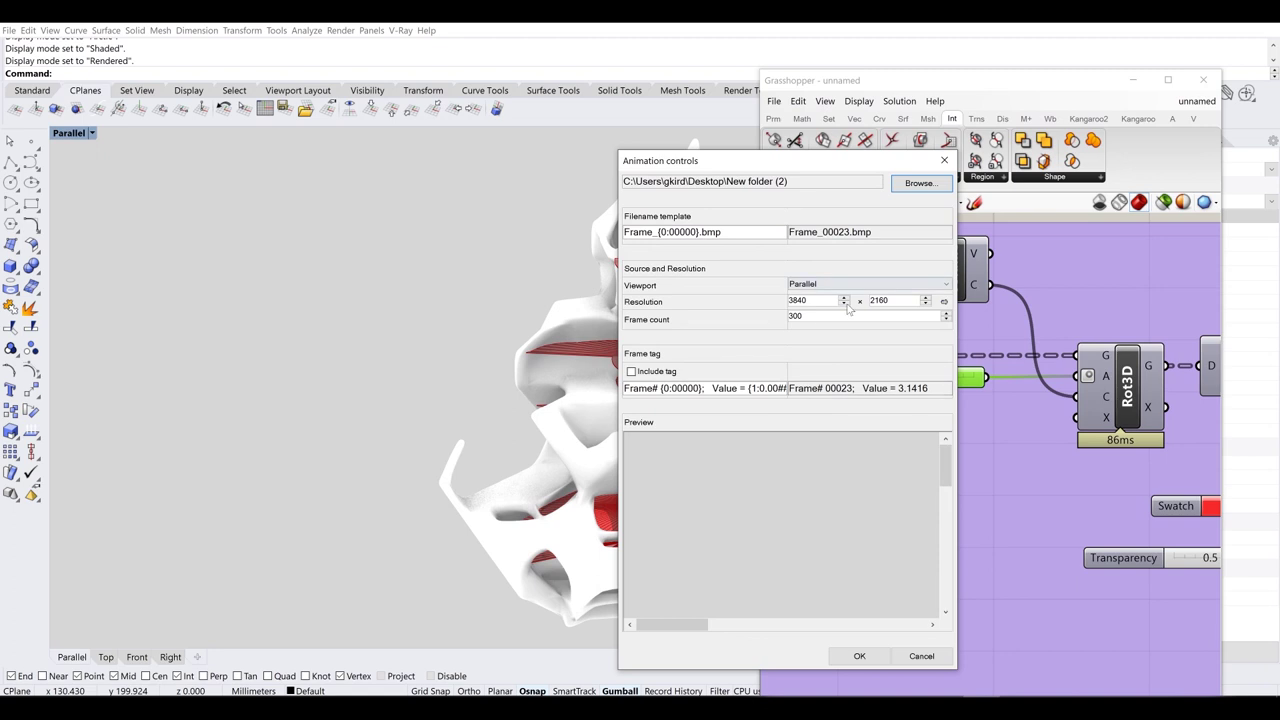
pyautogui.click(922, 183)
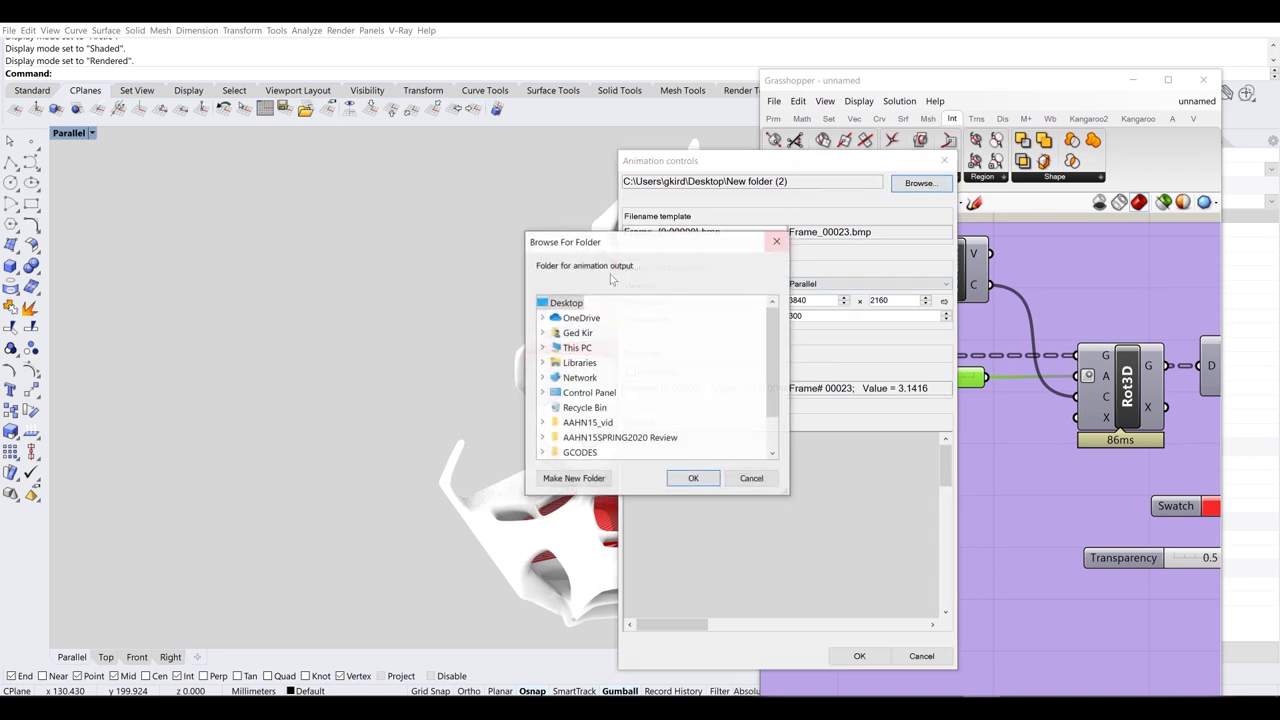
pyautogui.scroll(-1, 627, 401)
pyautogui.click(578, 422)
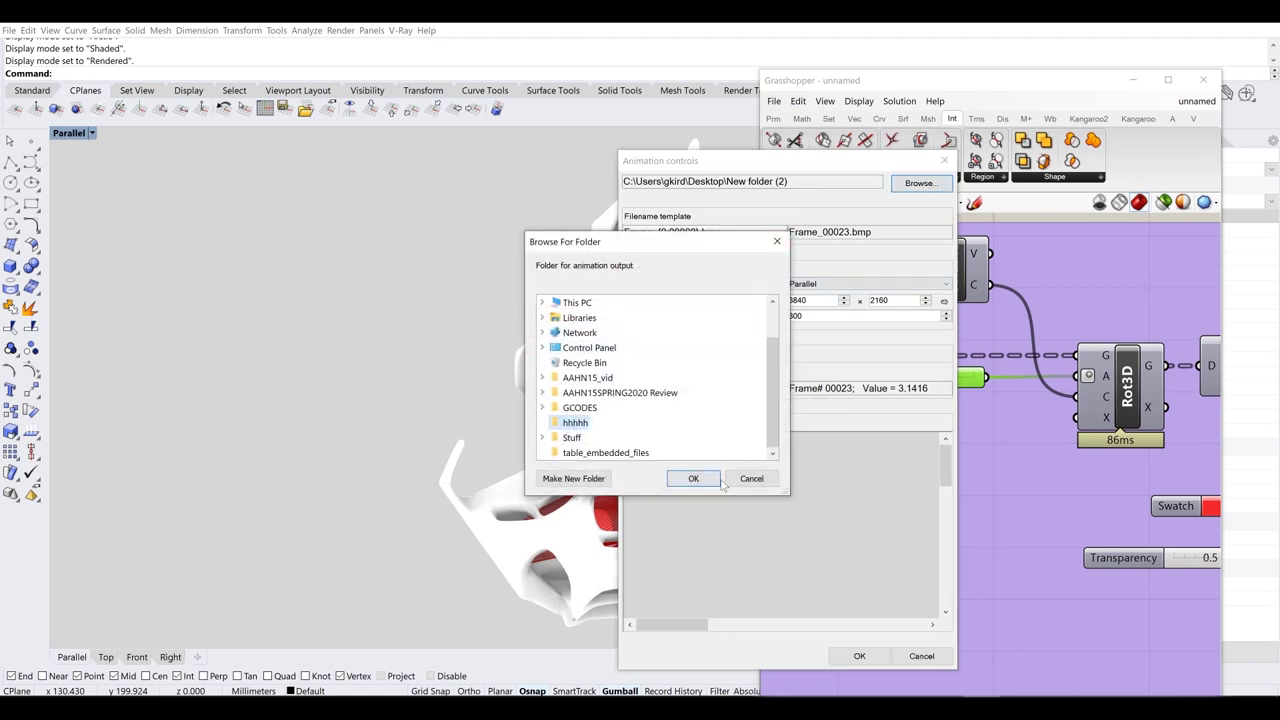
pyautogui.click(693, 478)
# - Set the animation resolution to 1920 × 1080 and export the 300-frame sequence from the Parallel viewport
pyautogui.doubleClick(879, 300)
pyautogui.write('1')
pyautogui.hotkey('shift', 'Tab')
pyautogui.write('1')
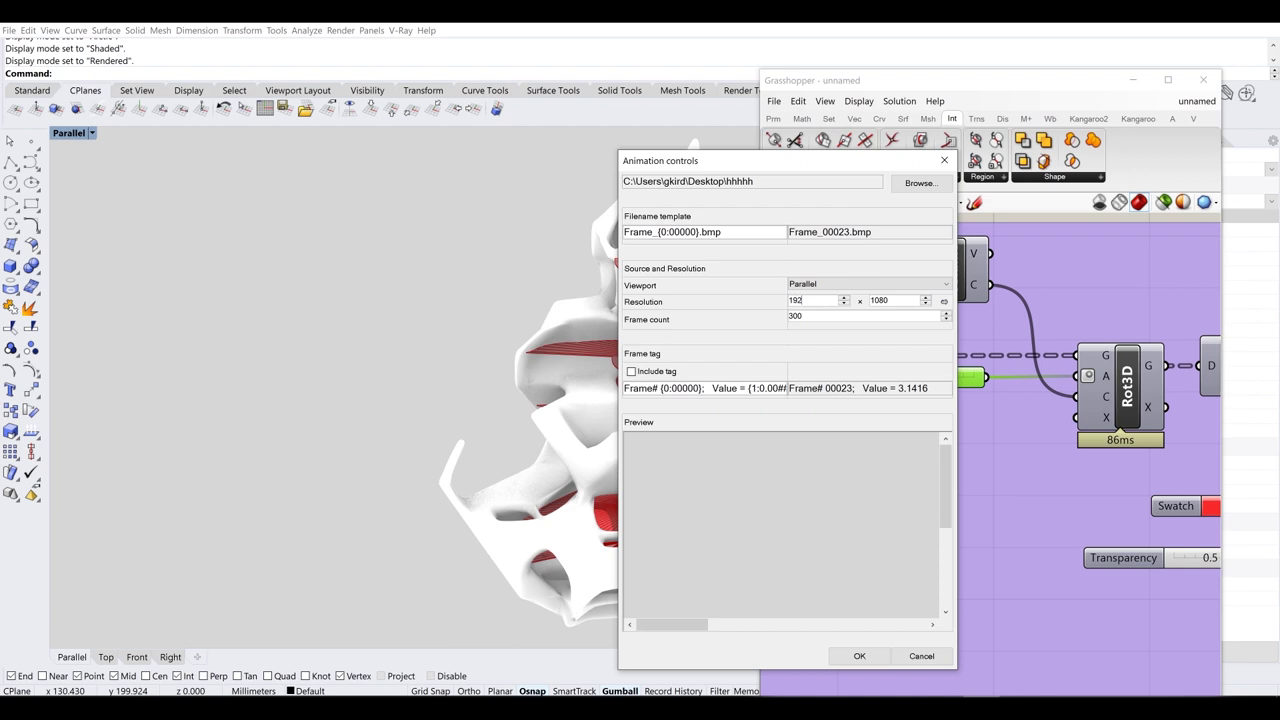
pyautogui.click(826, 316)
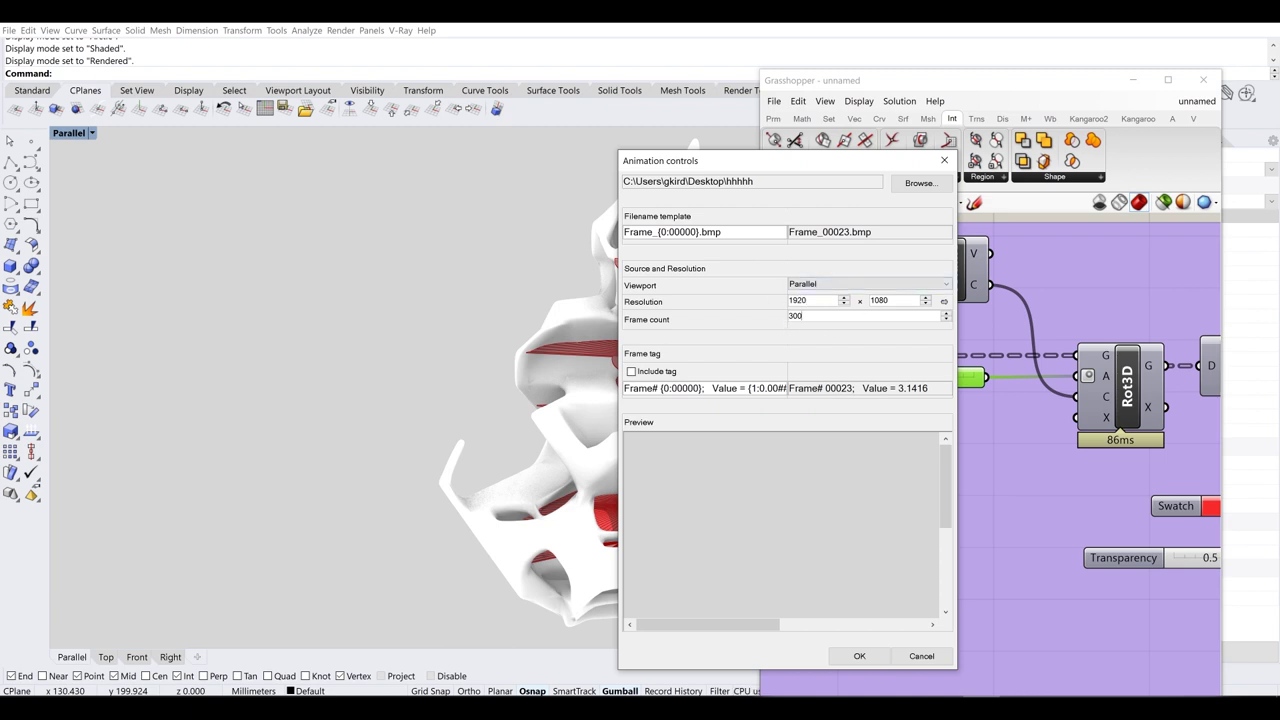
pyautogui.click(862, 656)
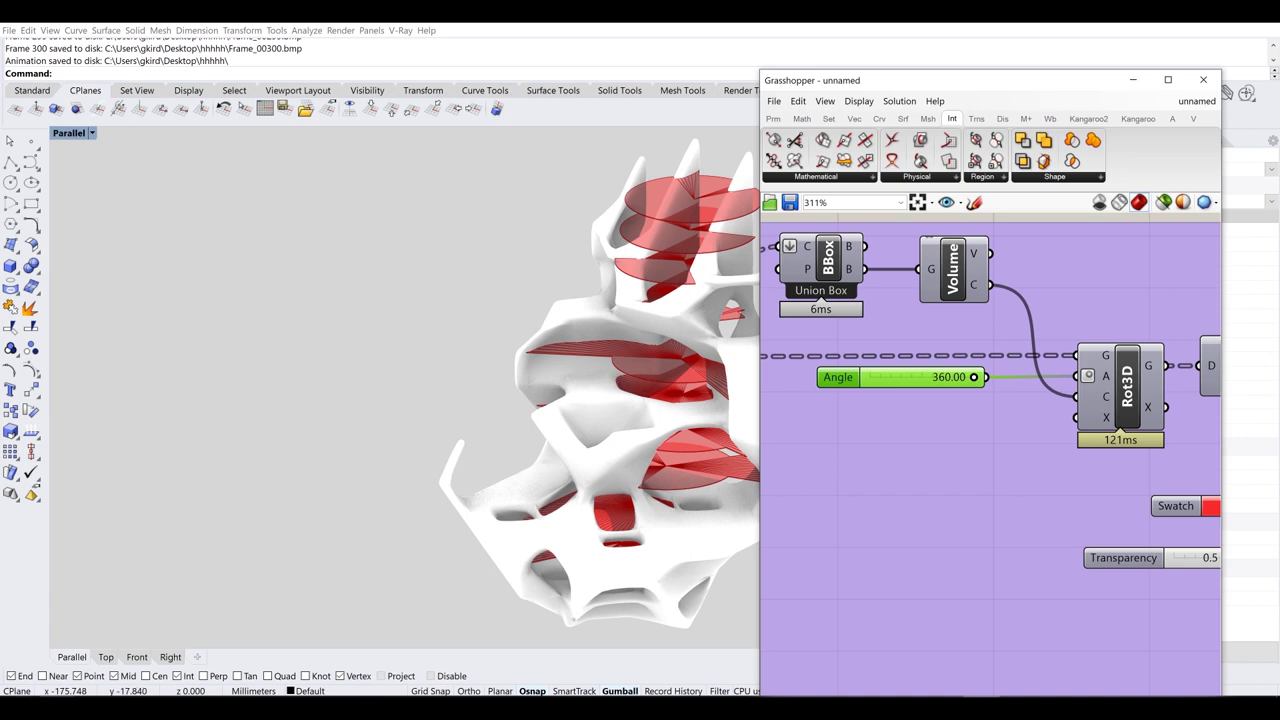
# - Switch to File Explorer and open the hhhhh folder on the Desktop
pyautogui.hotkey('alt', 'Tab')
pyautogui.click(838, 327)
pyautogui.scroll(2, 592, 198)
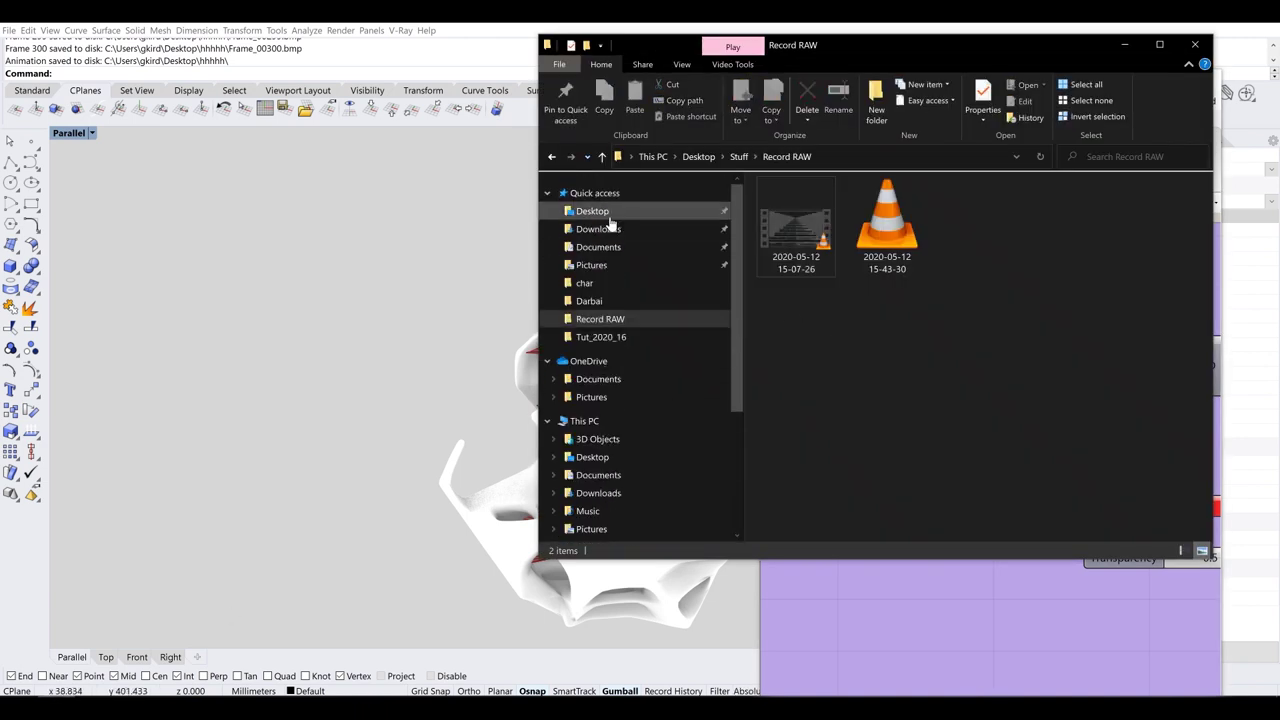
pyautogui.click(600, 213)
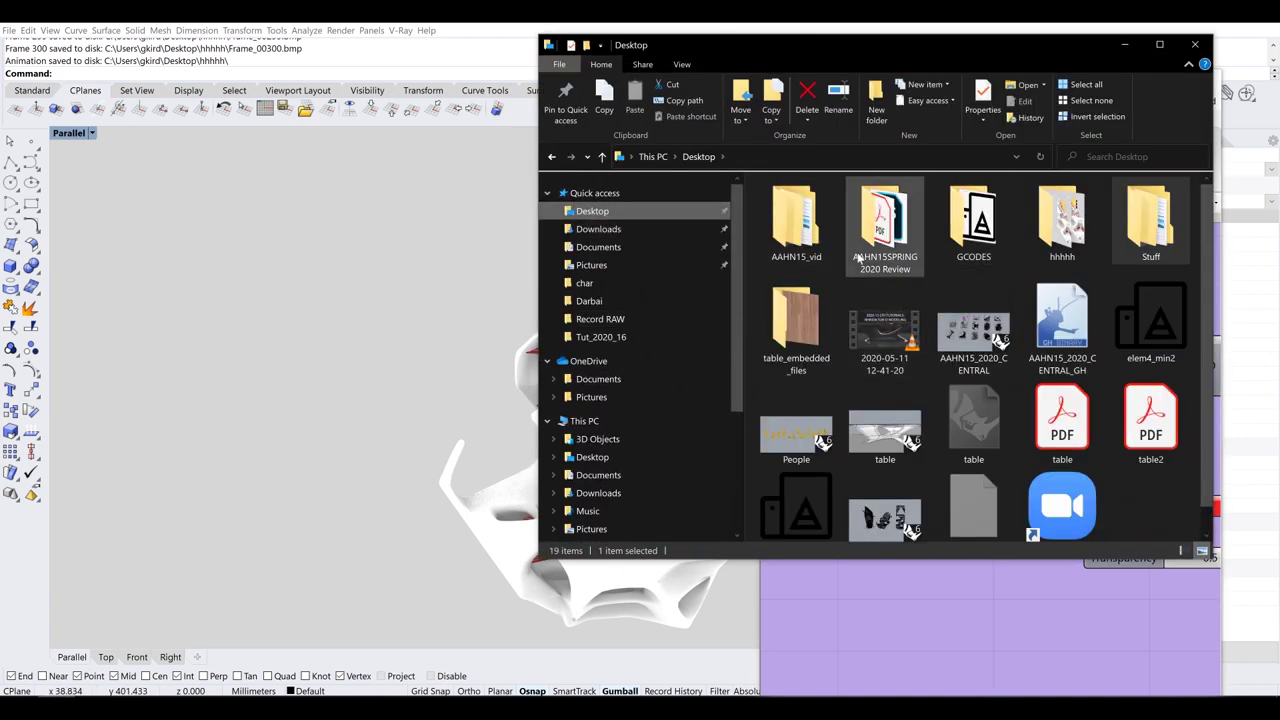
pyautogui.press('Left')
pyautogui.press('Return')
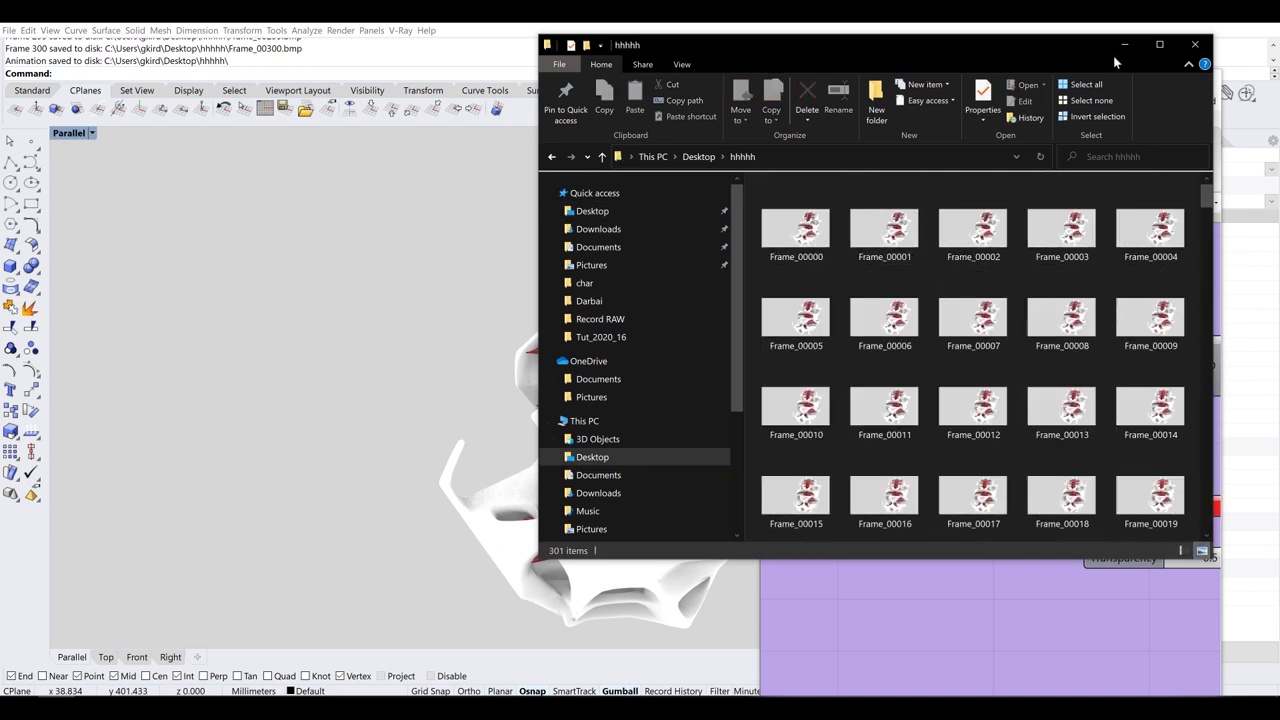
# - Maximize the folder window and look through the exported animation frames
pyautogui.click(1159, 44)
pyautogui.scroll(-15, 864, 229)
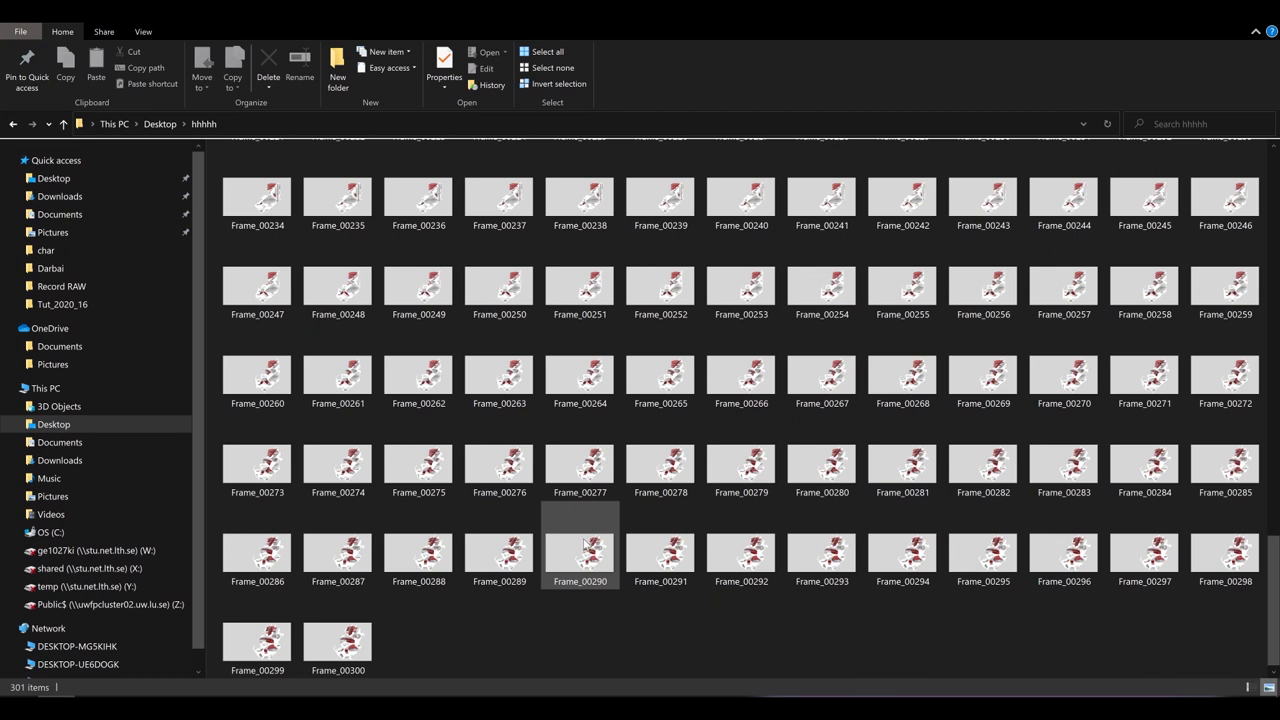
pyautogui.moveTo(584, 543)
pyautogui.scroll(15, 584, 543)
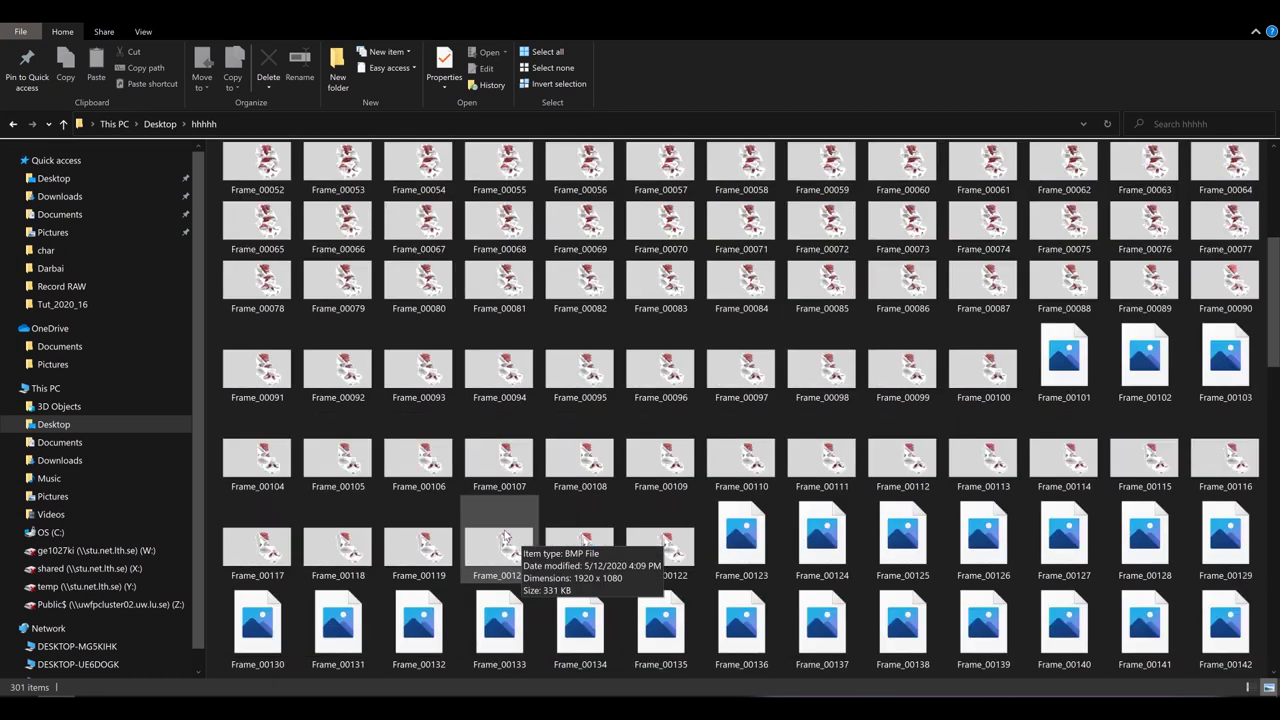
pyautogui.moveTo(262, 181)
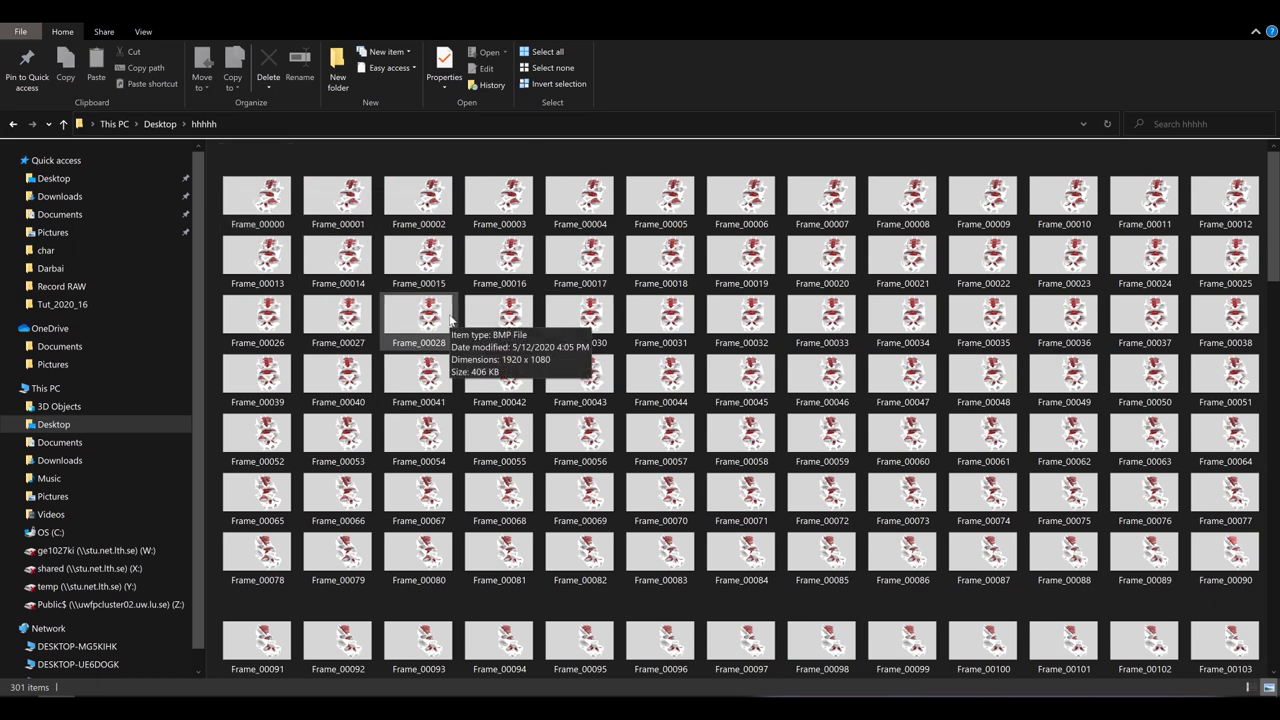
pyautogui.moveTo(395, 481)
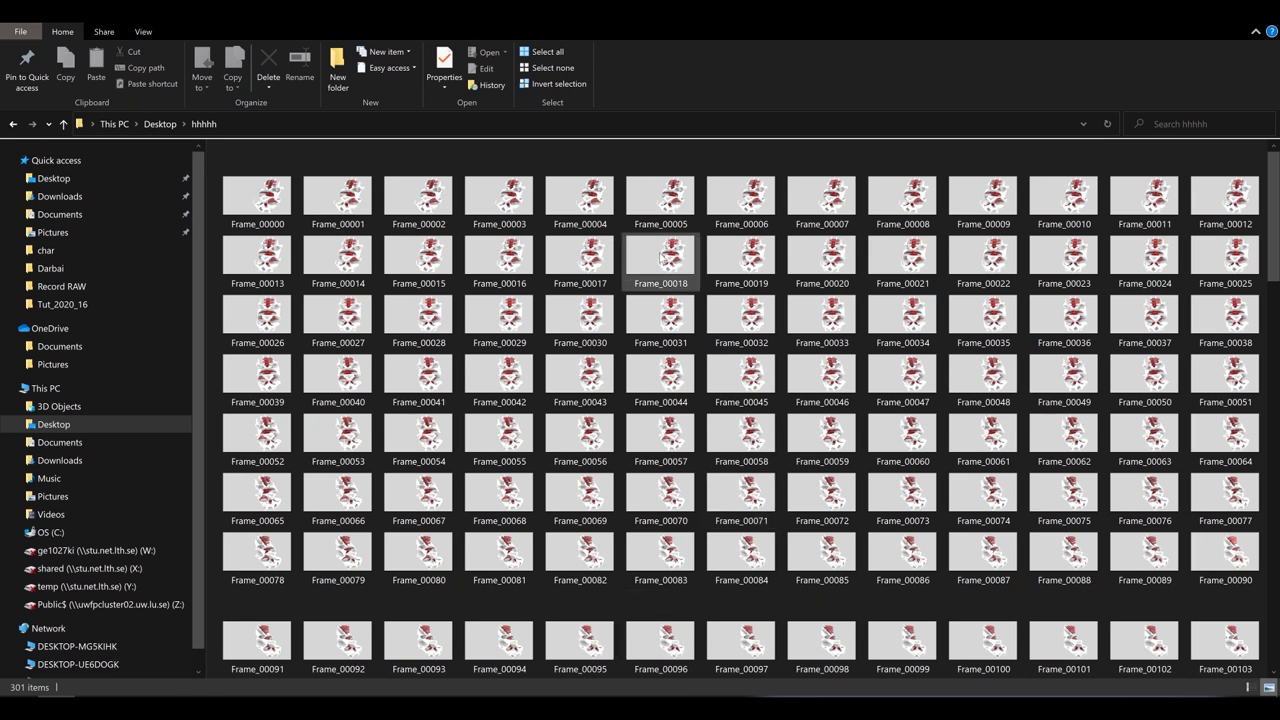
pyautogui.moveTo(660, 258)
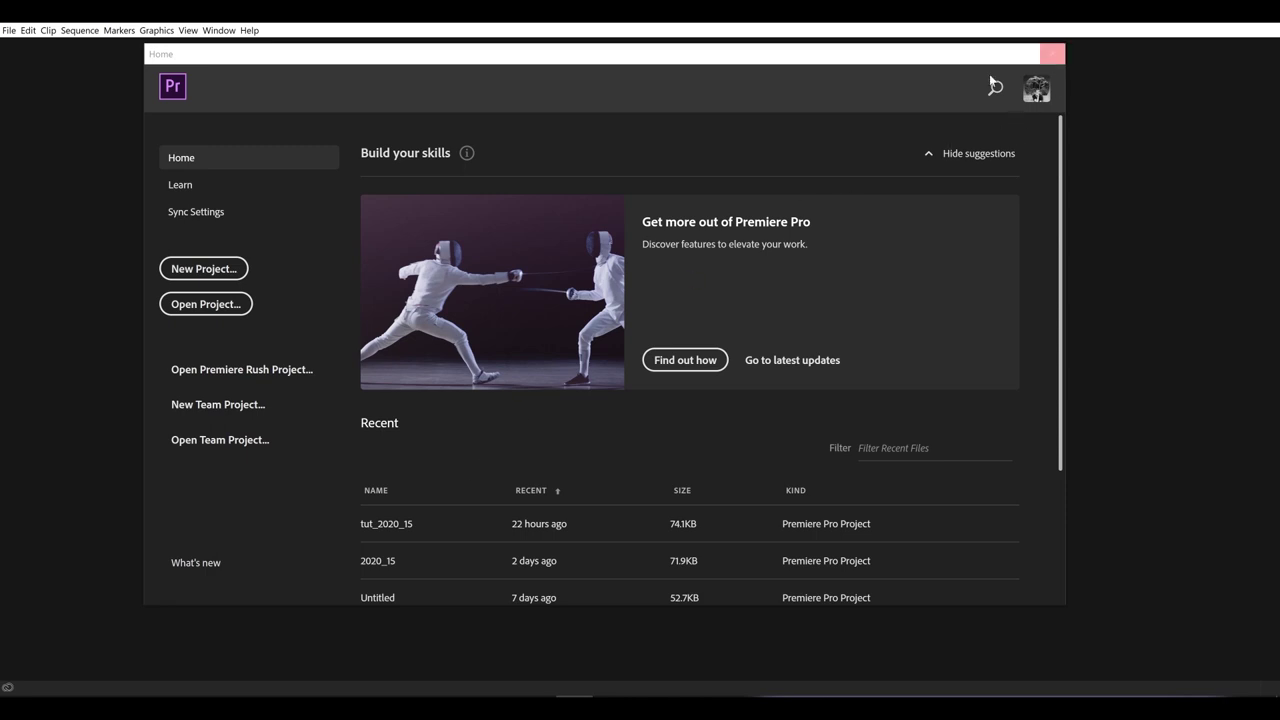
# - Start a new project and create a Tut_2020_17 folder inside the Youtube folder as its location
pyautogui.click(203, 268)
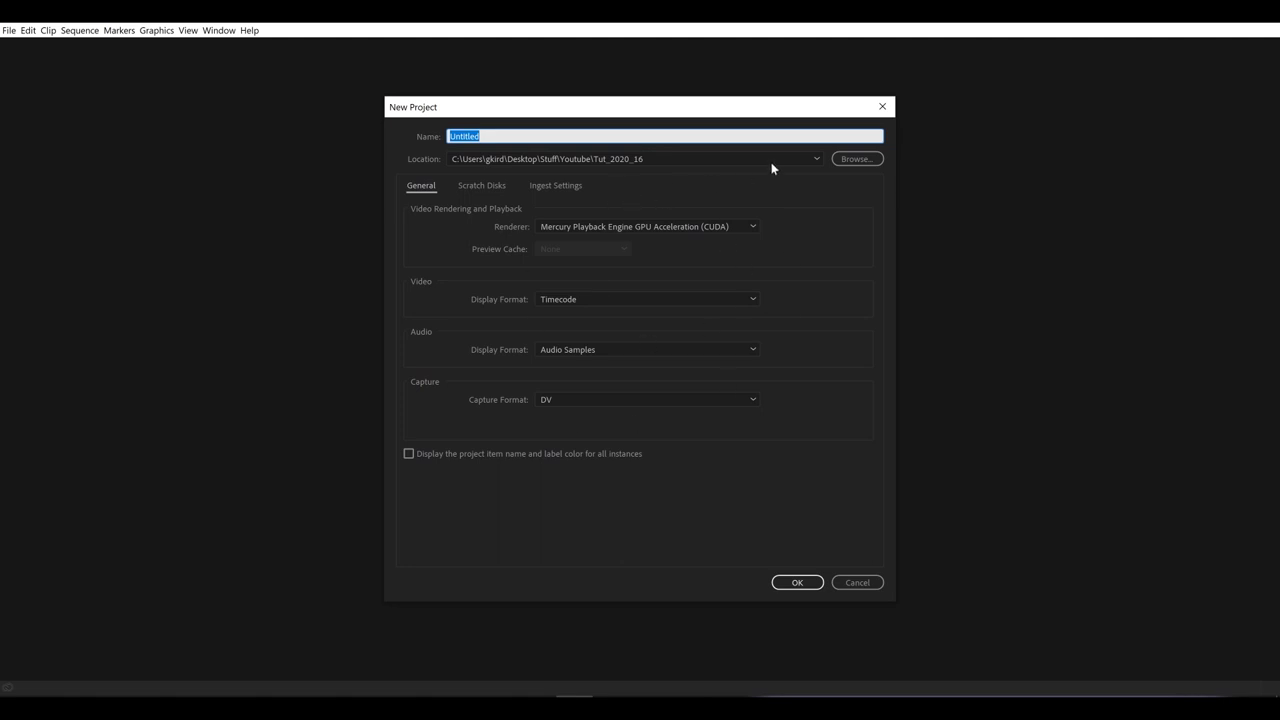
pyautogui.click(857, 159)
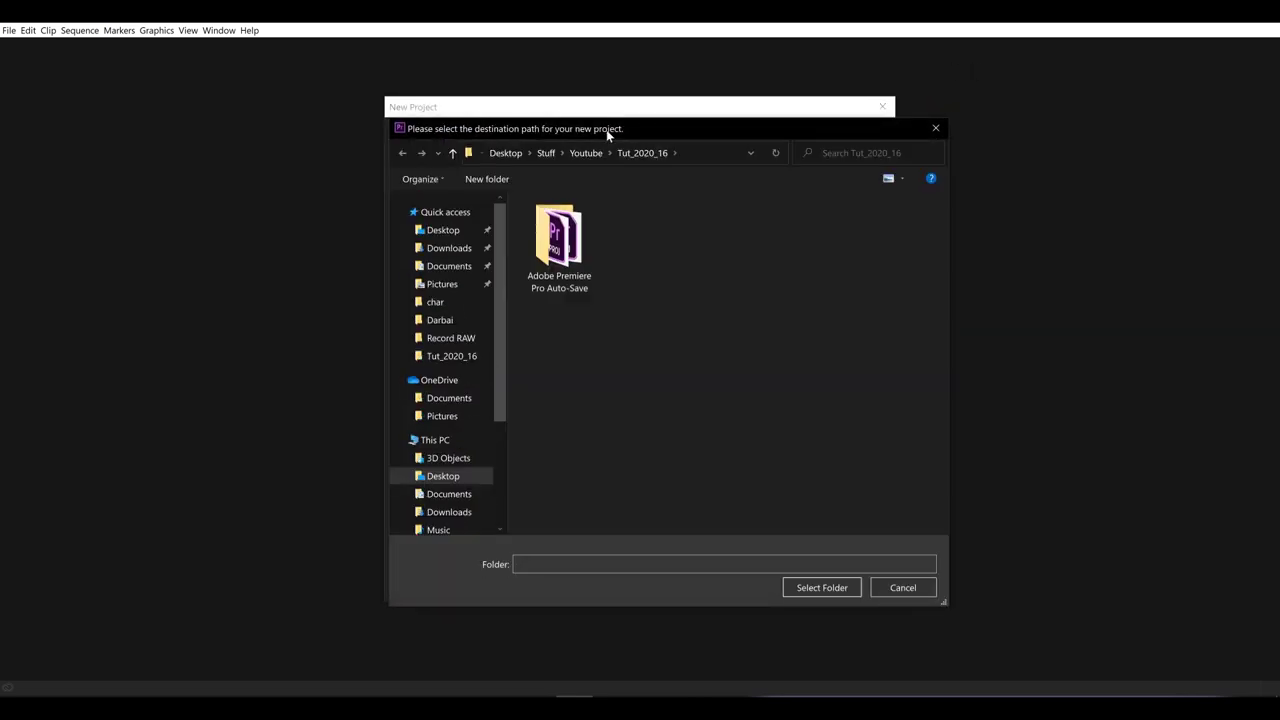
pyautogui.click(590, 153)
pyautogui.rightClick(696, 462)
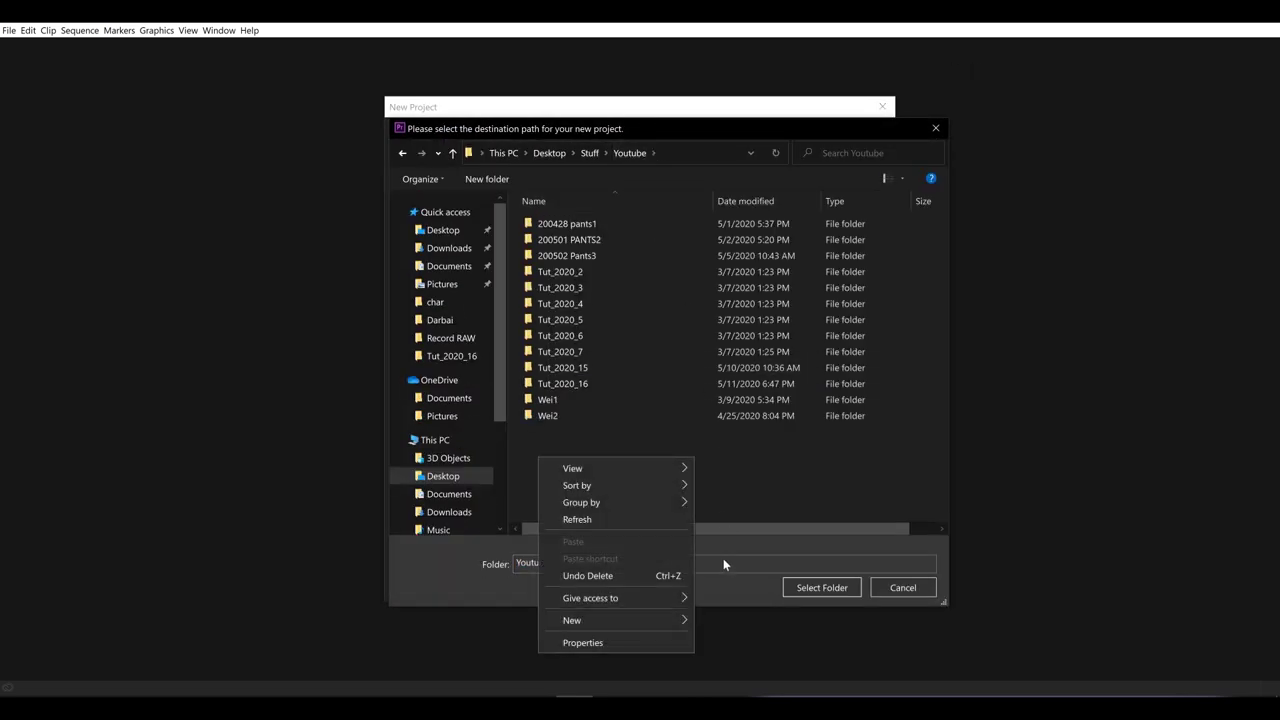
pyautogui.moveTo(625, 621)
pyautogui.click(732, 460)
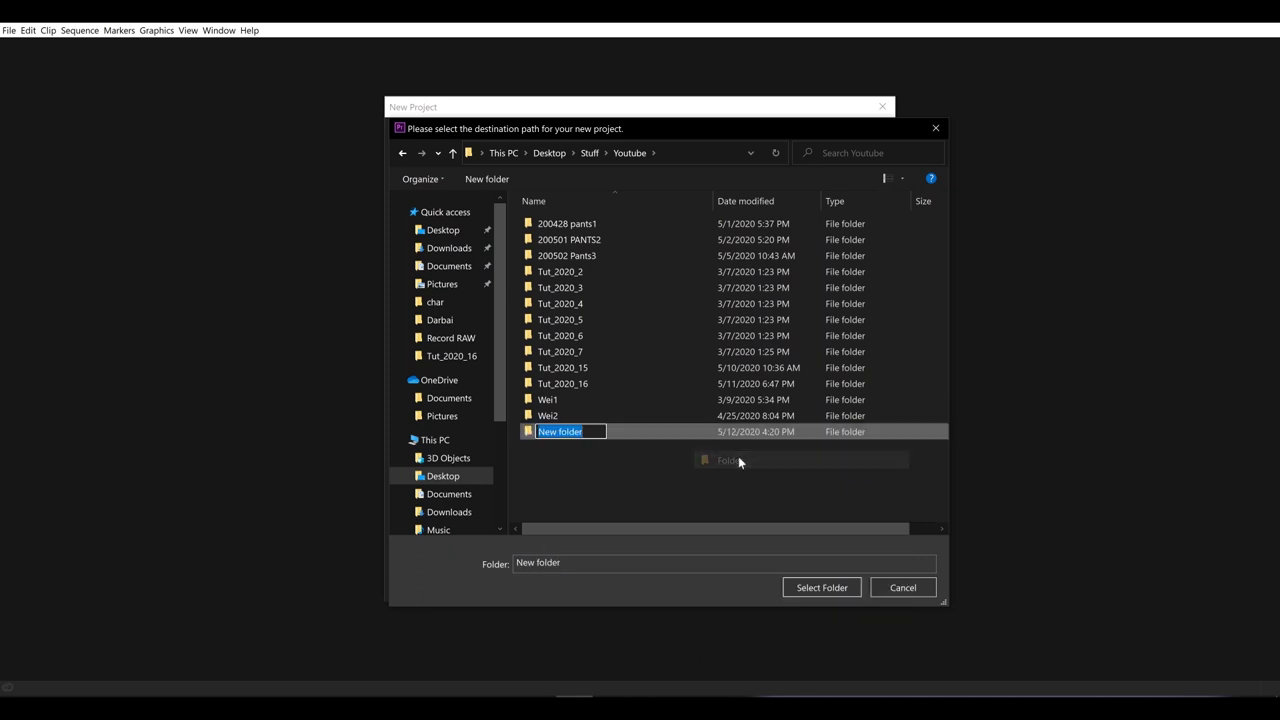
pyautogui.write('Tut')
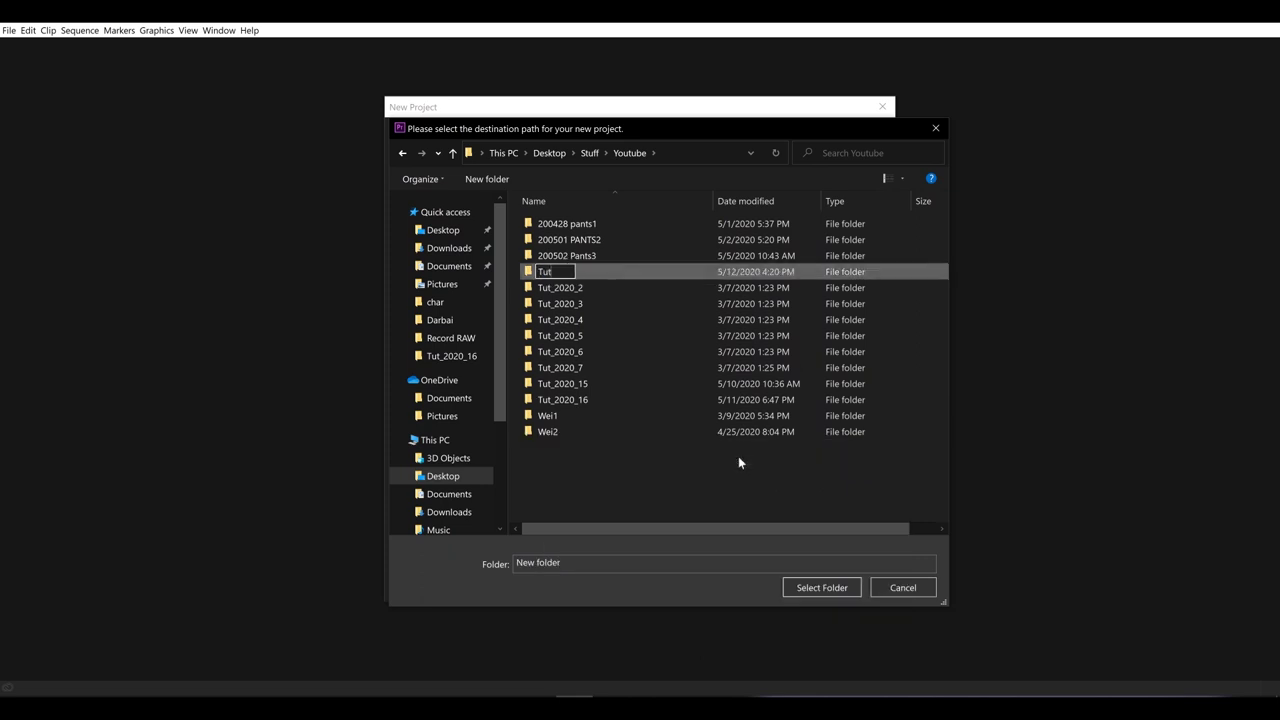
pyautogui.write('_2020_17')
pyautogui.press('Return')
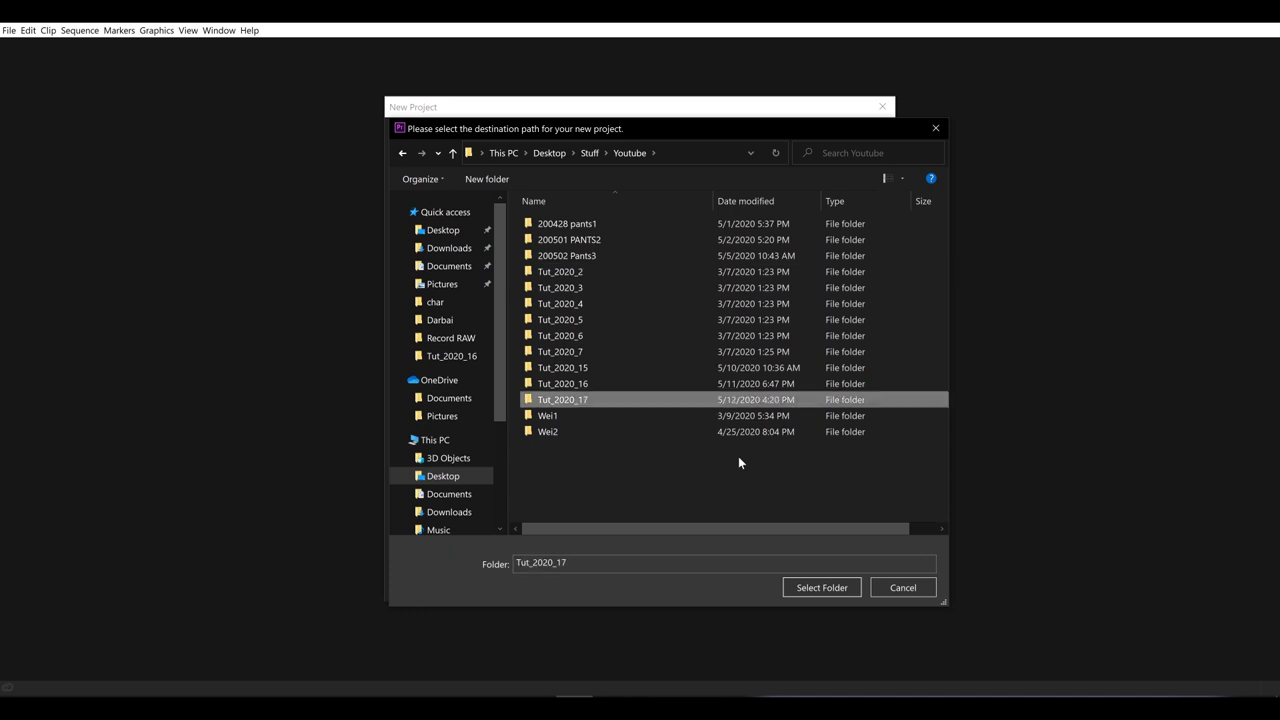
pyautogui.doubleClick(648, 400)
pyautogui.click(826, 590)
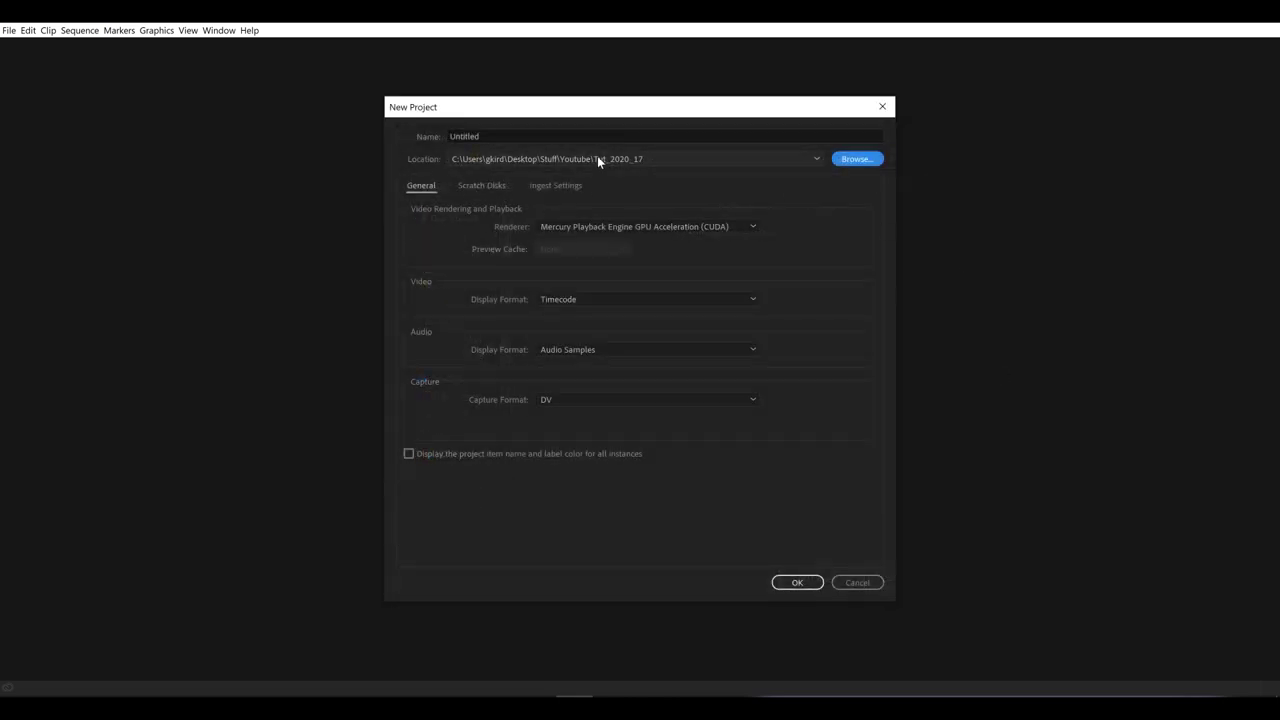
# - Name the project Tut_2020_17 and create it
pyautogui.click(527, 136)
pyautogui.moveTo(527, 135); pyautogui.dragTo(338, 140)
pyautogui.write('Tutor')
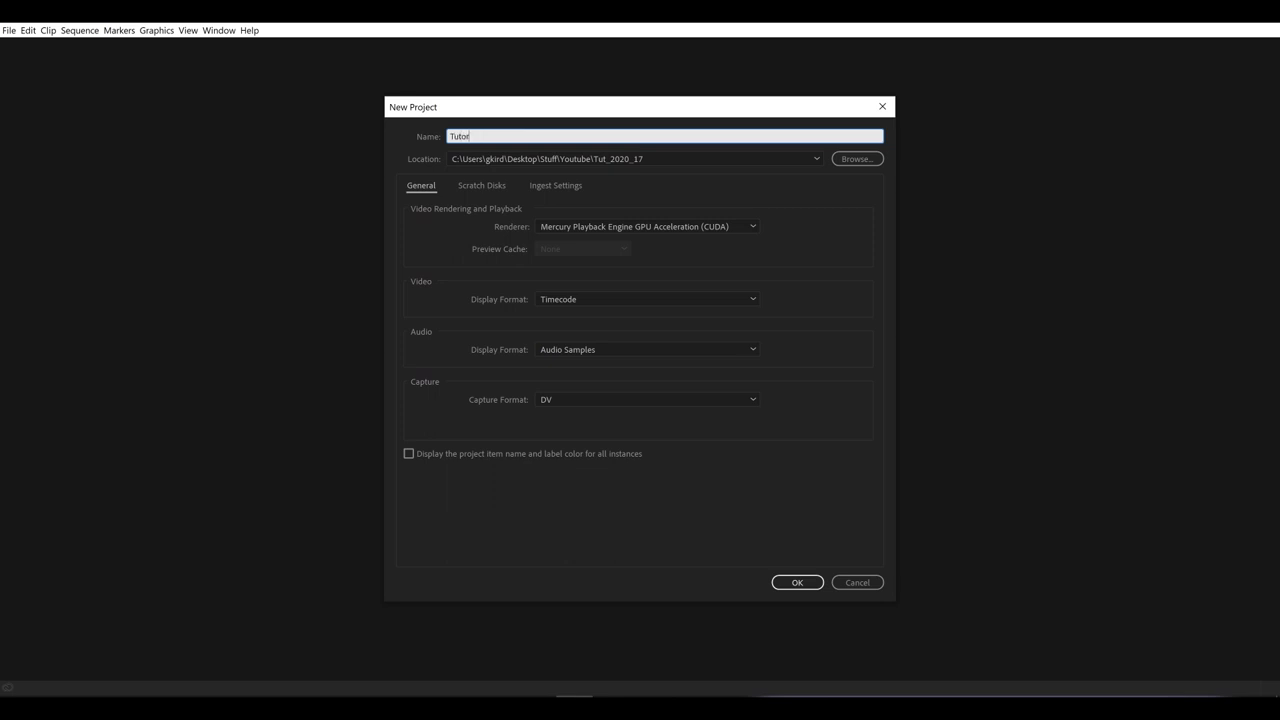
pyautogui.press('BackSpace')
pyautogui.press('BackSpace')
pyautogui.click(790, 581)
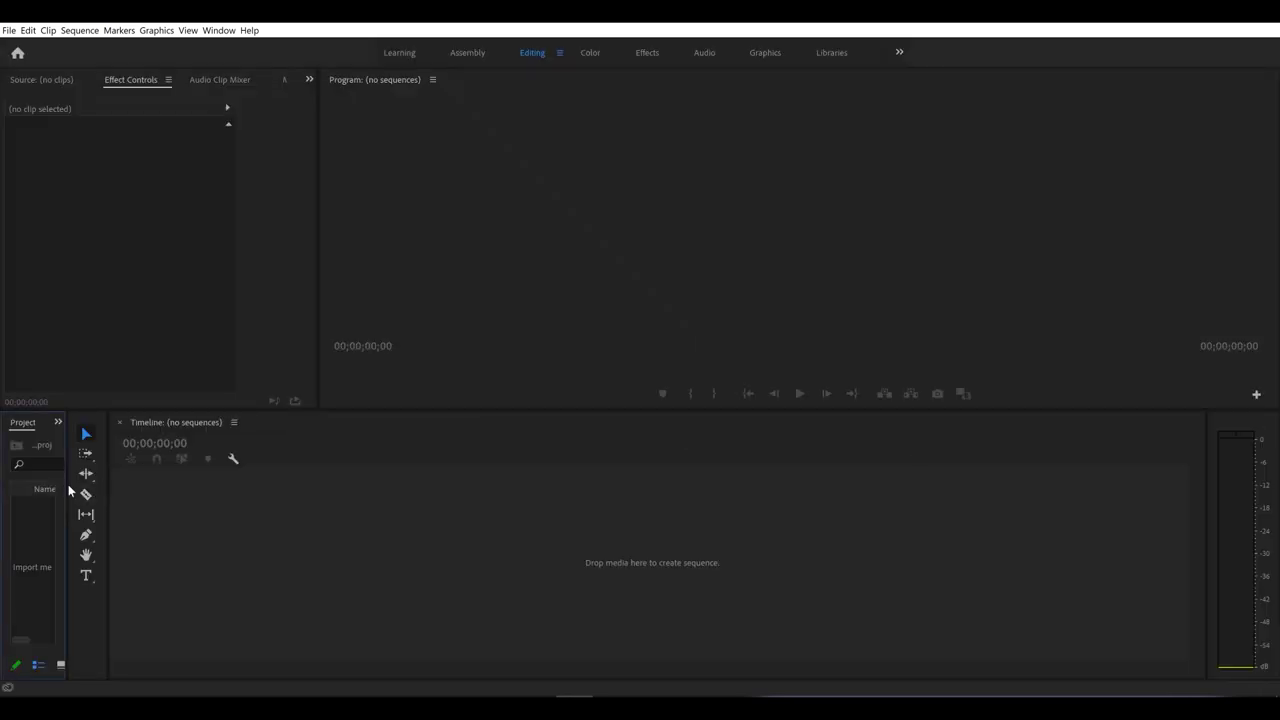
# - Widen the Project panel and import the frames in Desktop's hhhhh folder as an image sequence starting from Frame_00000
pyautogui.moveTo(65, 487); pyautogui.dragTo(274, 487)
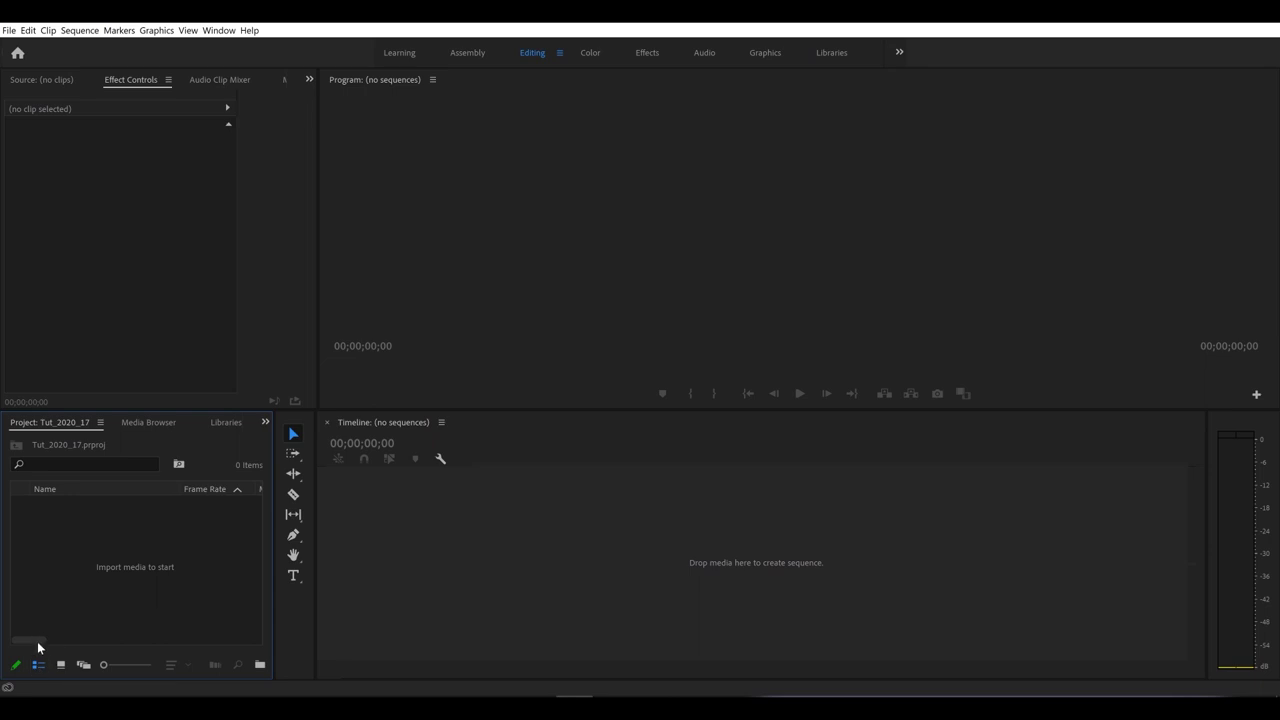
pyautogui.click(10, 30)
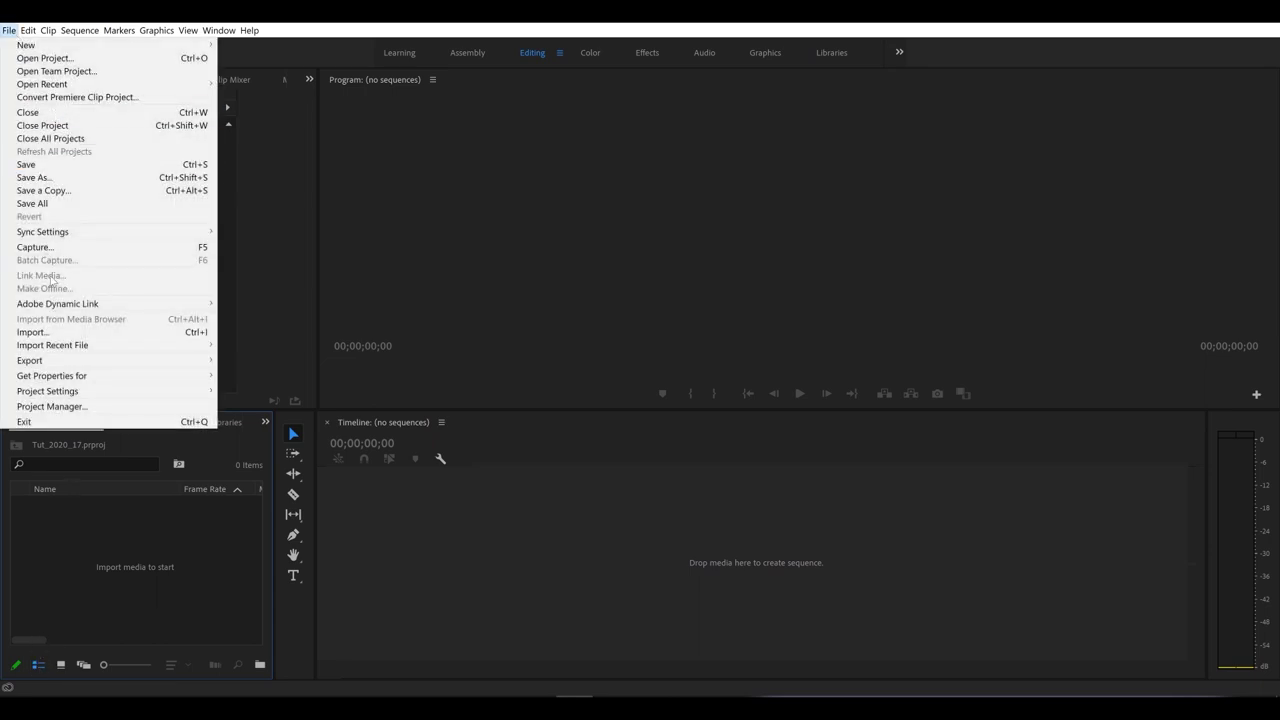
pyautogui.click(68, 333)
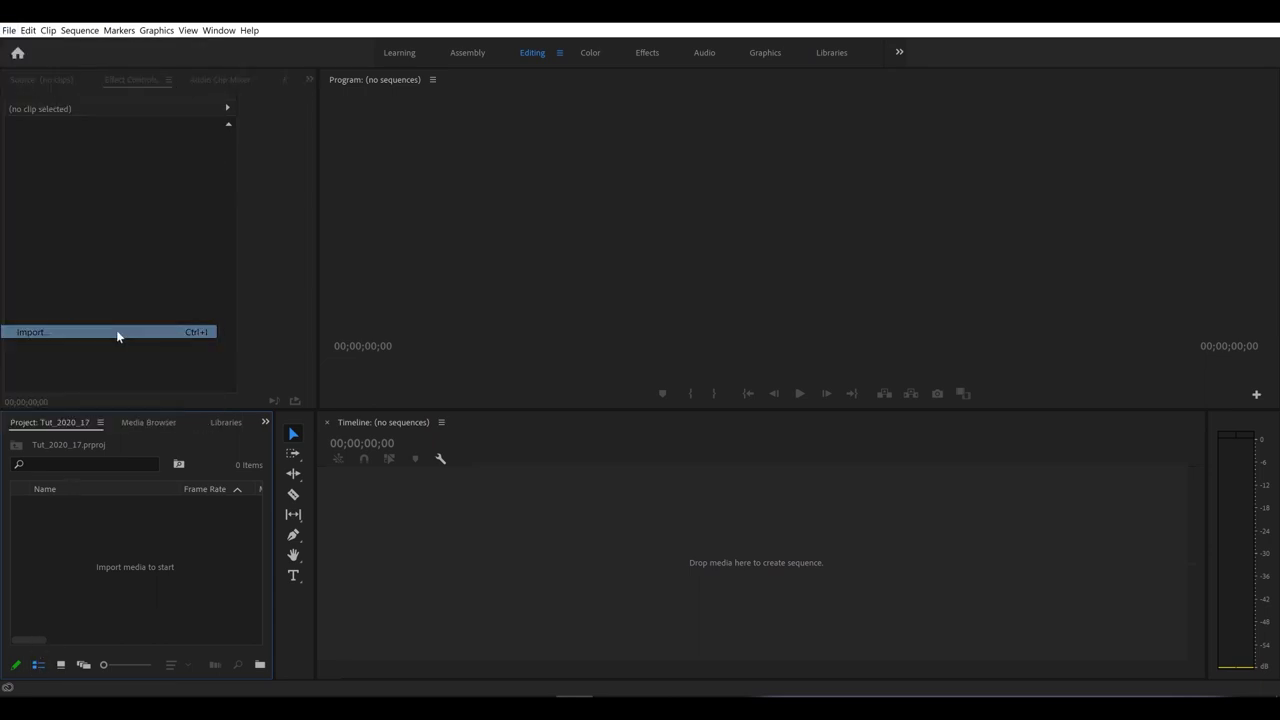
pyautogui.doubleClick(174, 260)
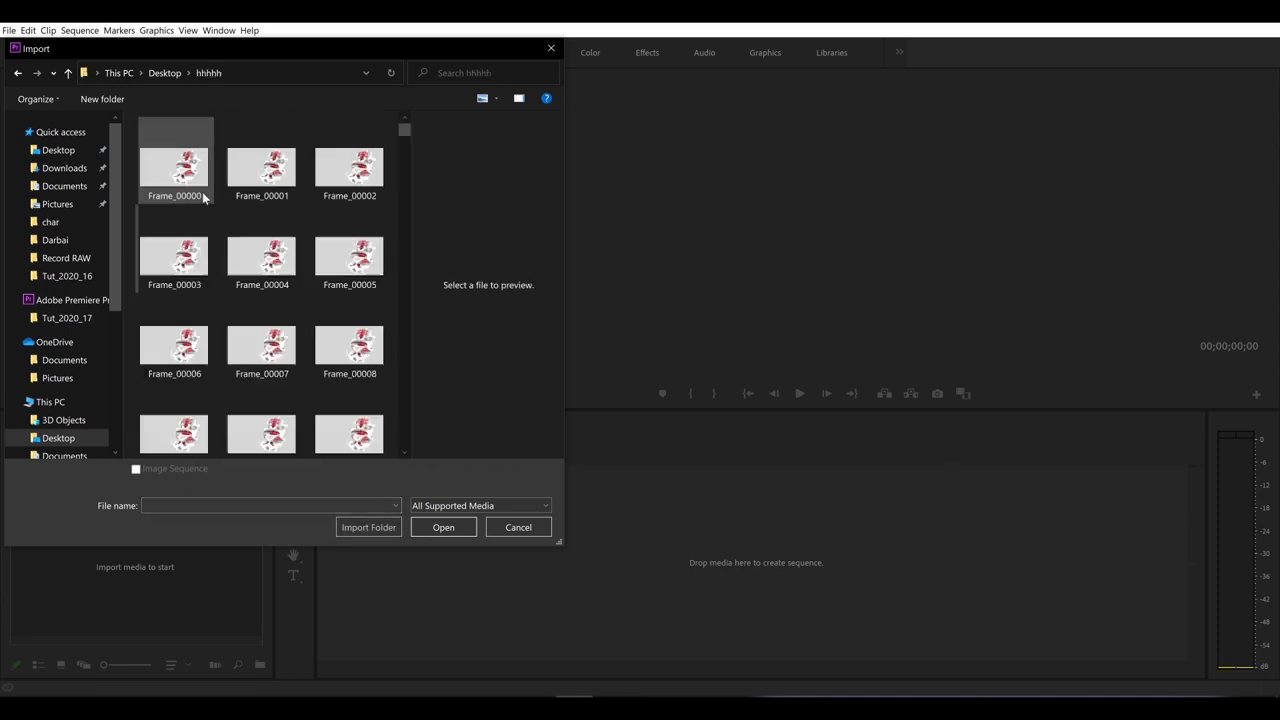
pyautogui.click(200, 188)
pyautogui.click(136, 469)
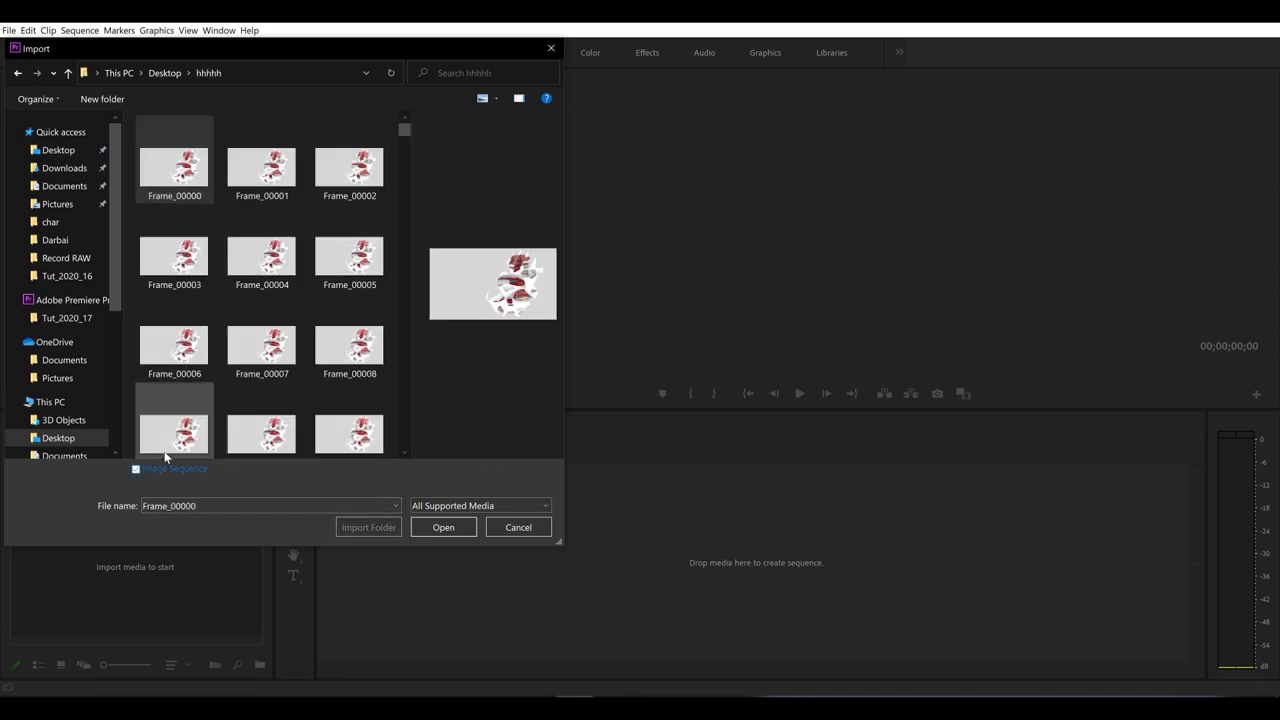
pyautogui.click(443, 526)
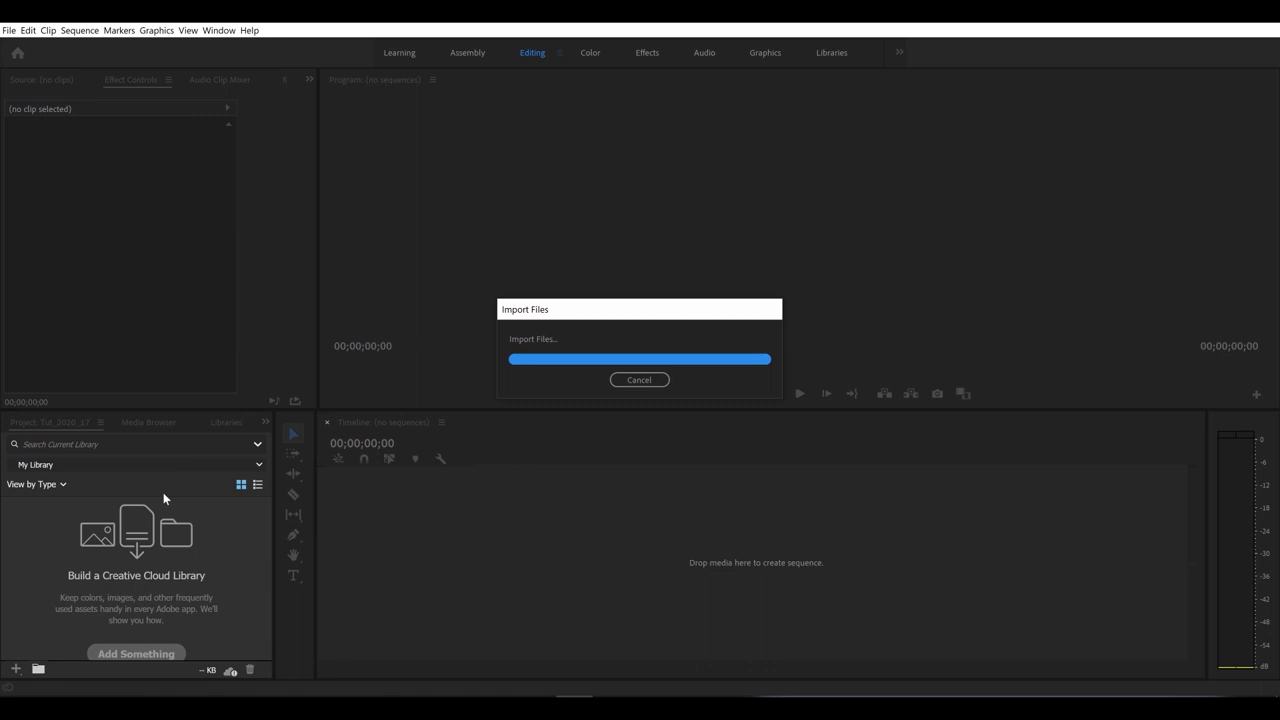
# - Create a sequence on the timeline from the imported Frame_00000.bmp clip and play back the rotation
pyautogui.moveTo(447, 474); pyautogui.dragTo(477, 509)
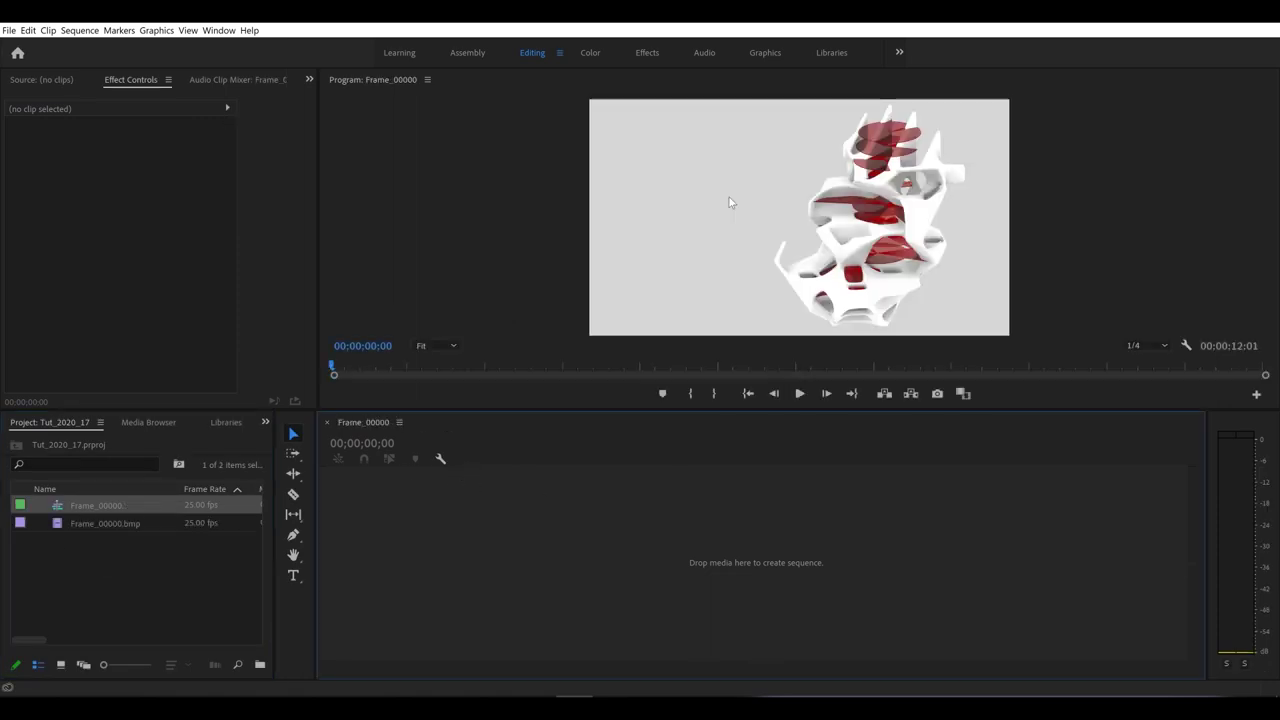
pyautogui.press('space')
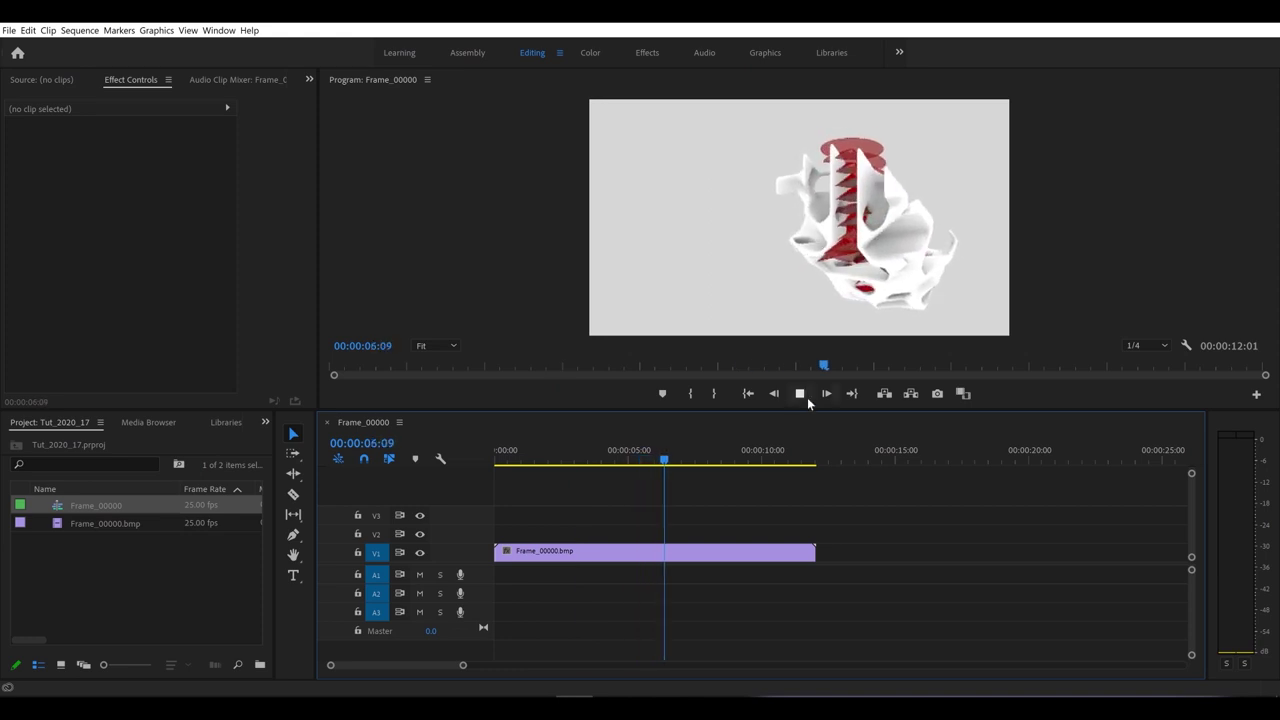
pyautogui.press('space')
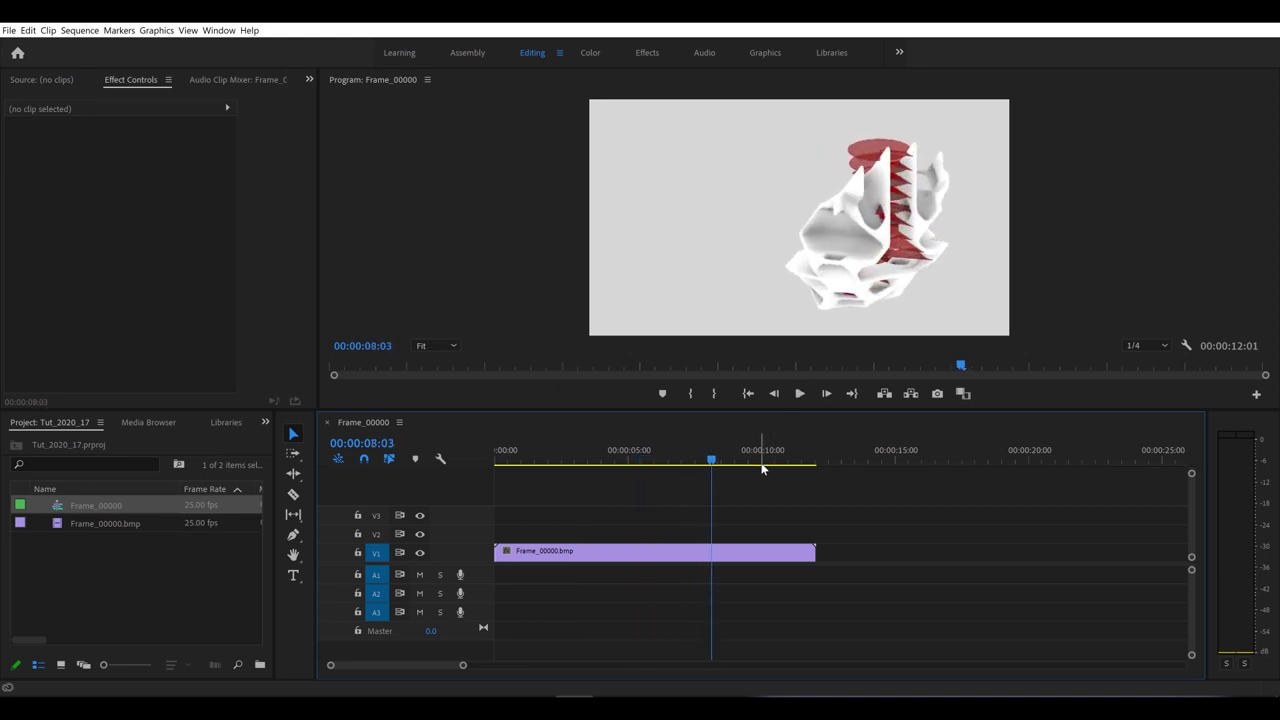
# - Try to set the timeline clip's duration to 00:00:00:10 with Frame Sampling, and undo the change
pyautogui.rightClick(619, 562)
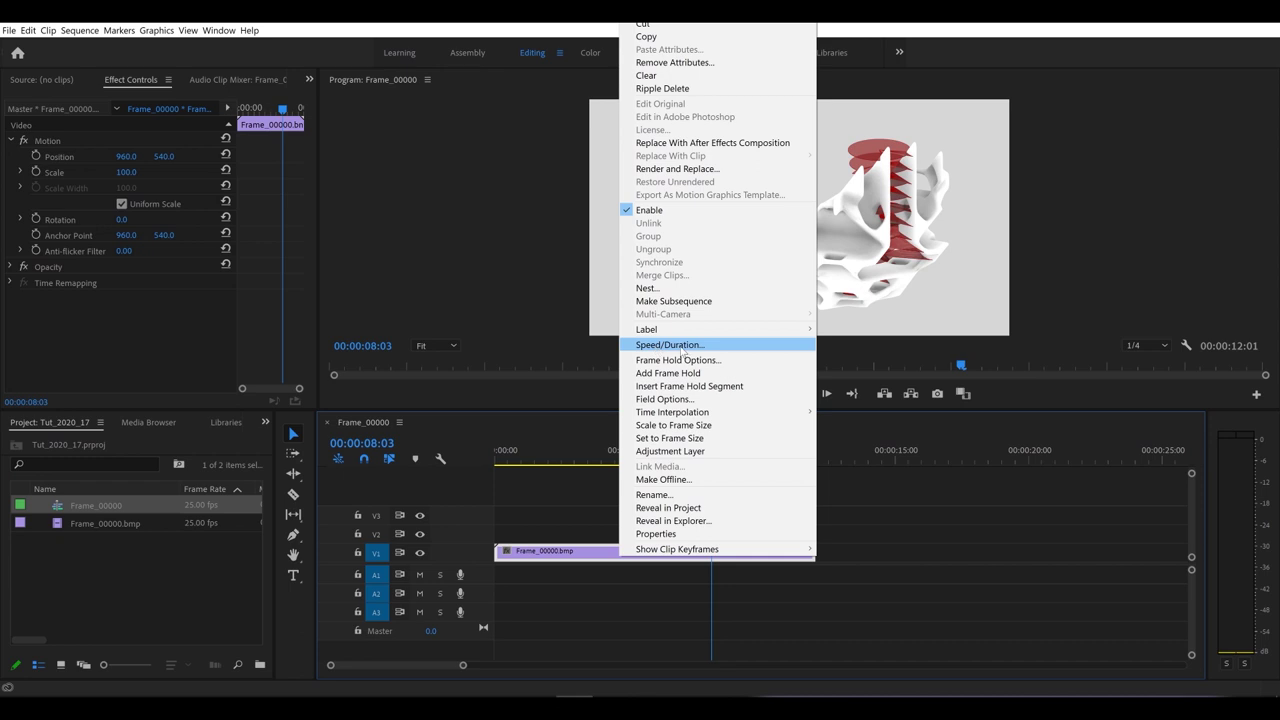
pyautogui.click(679, 345)
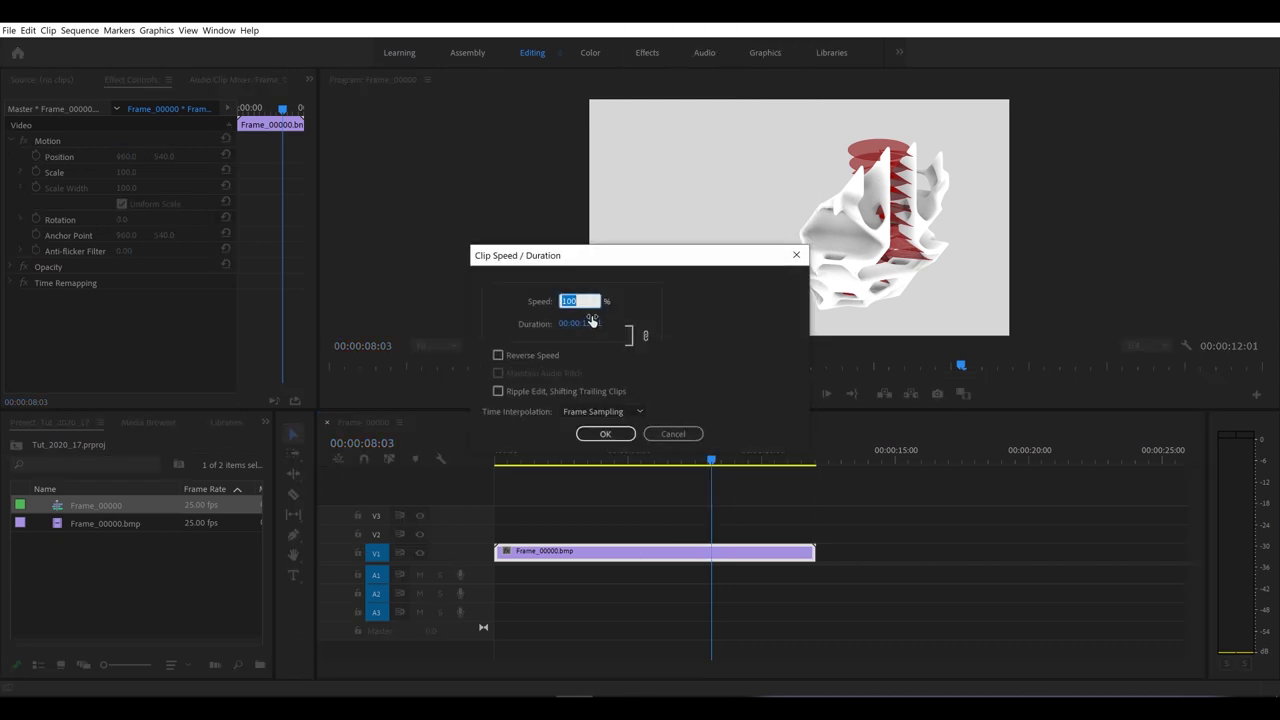
pyautogui.click(594, 412)
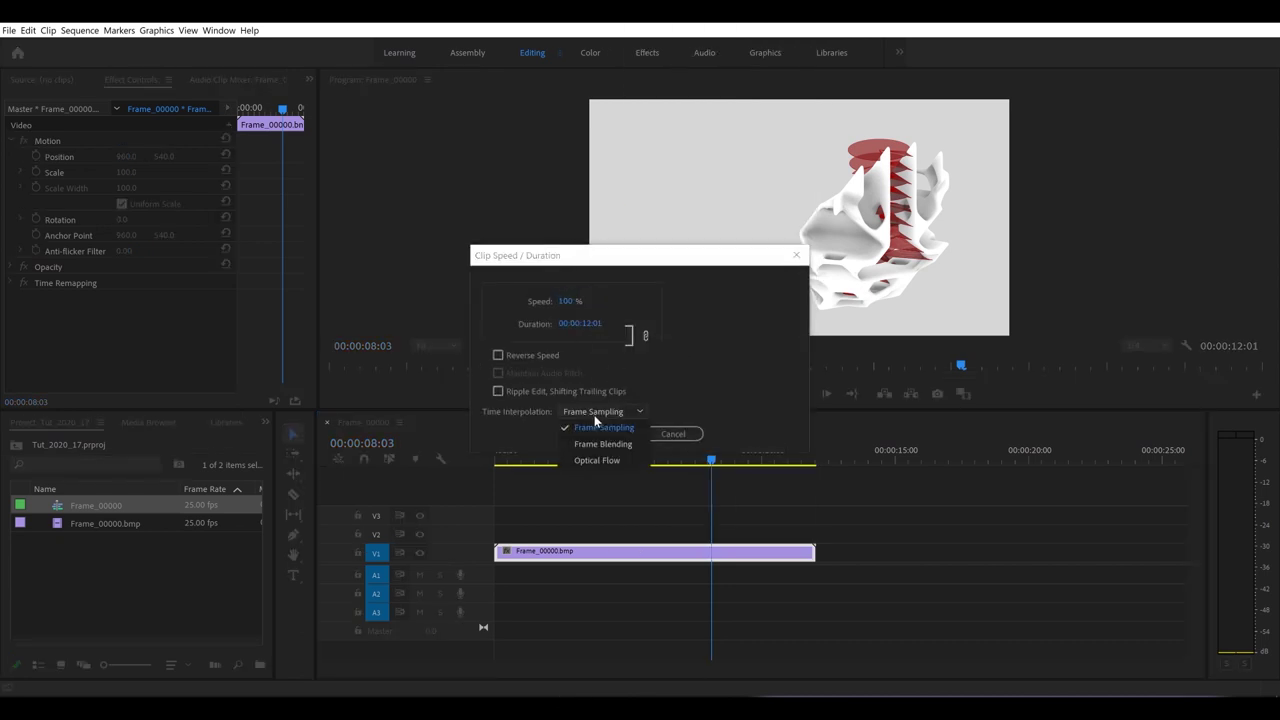
pyautogui.click(594, 417)
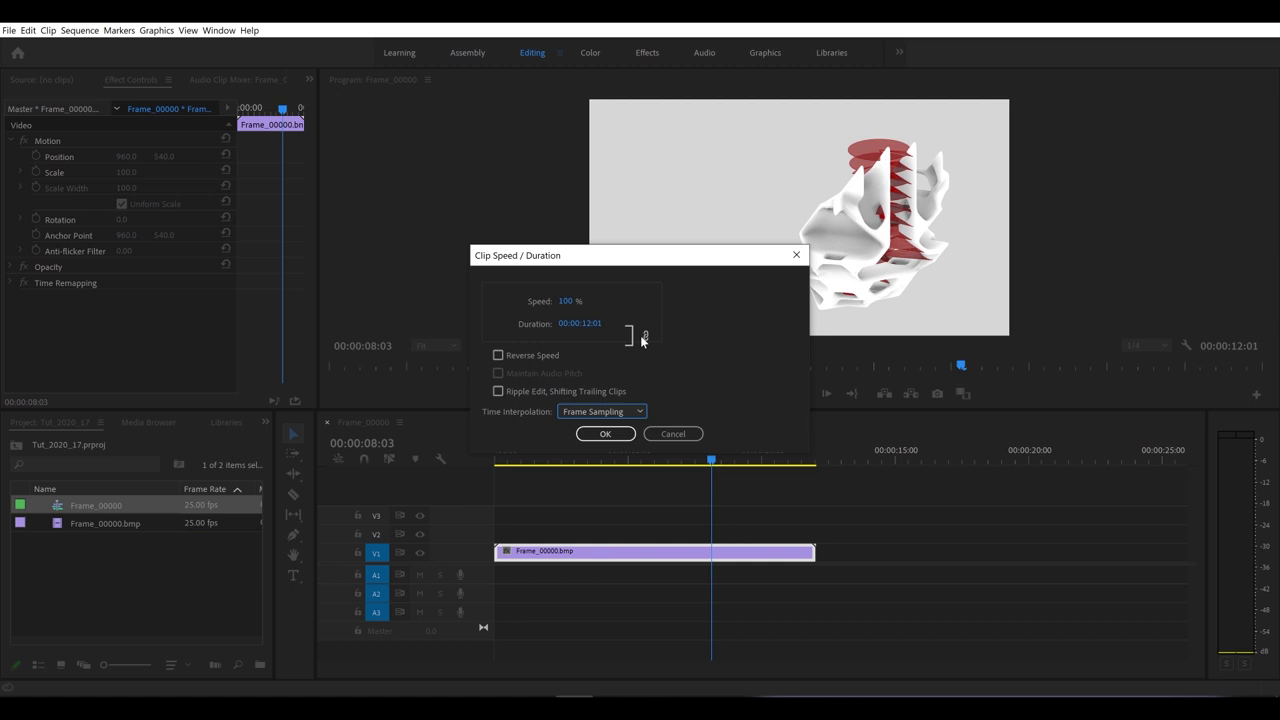
pyautogui.click(588, 324)
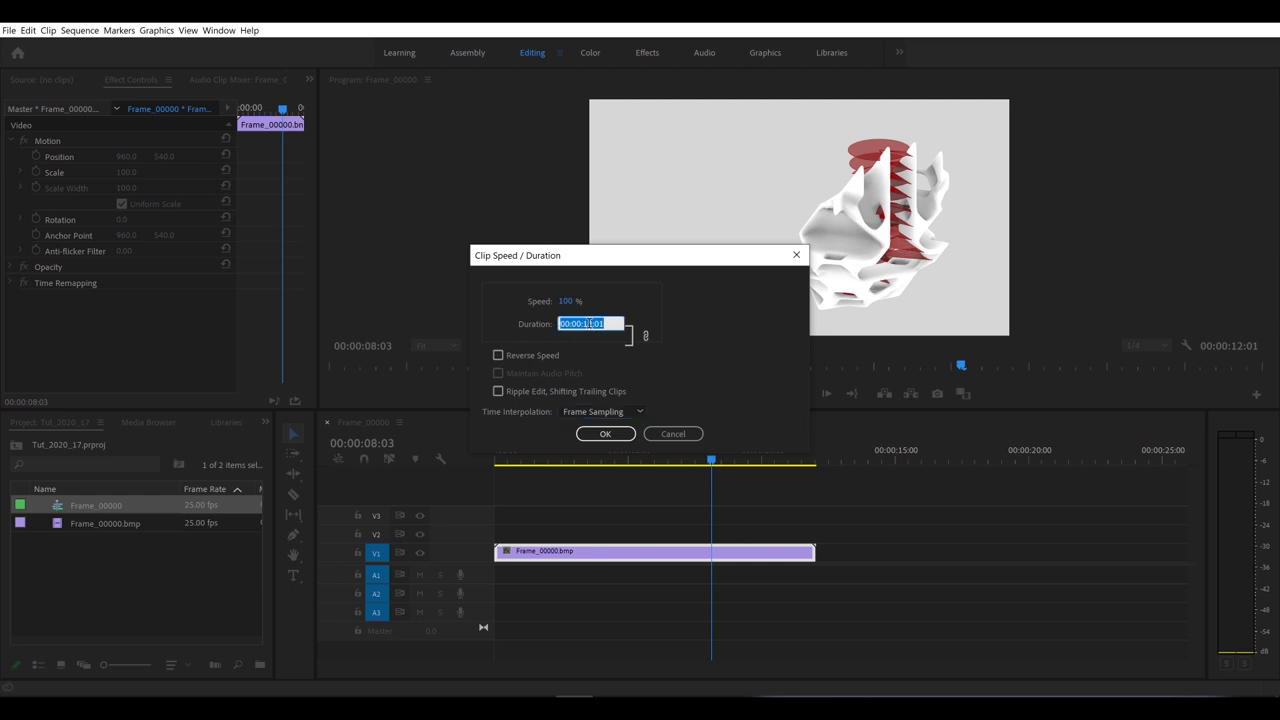
pyautogui.moveTo(586, 324); pyautogui.dragTo(661, 337)
pyautogui.write('00:')
pyautogui.click(605, 433)
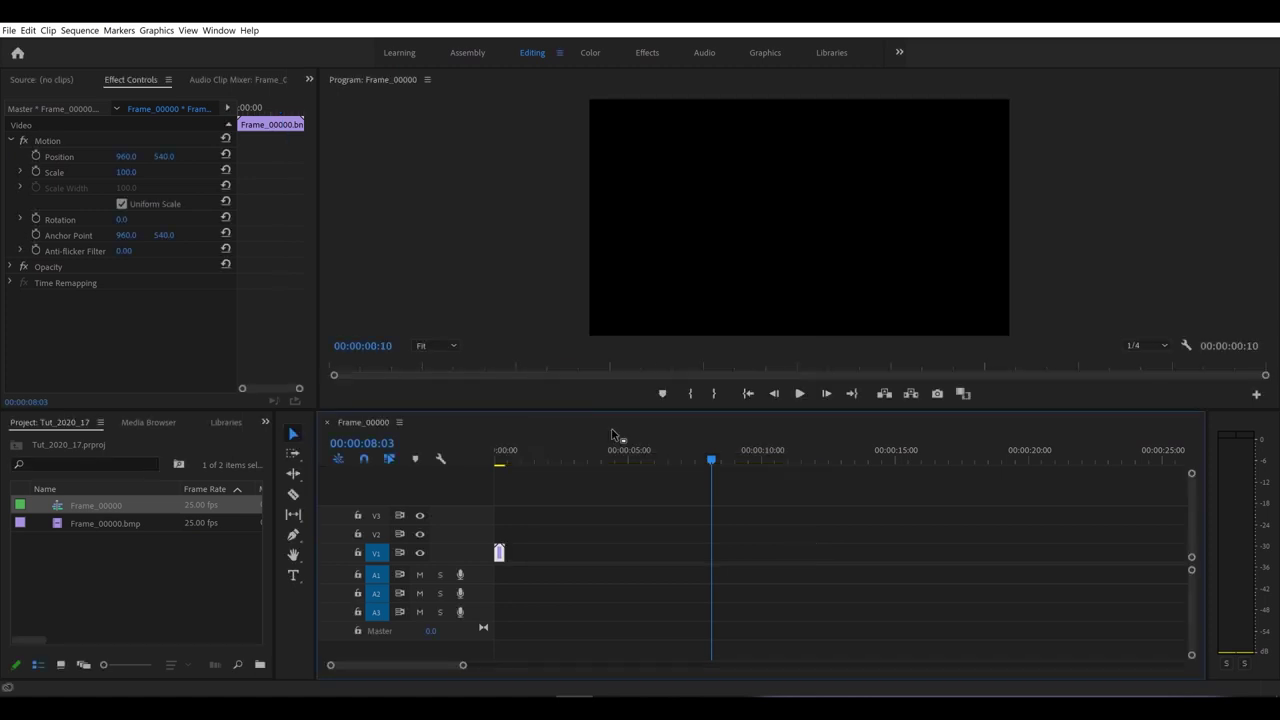
pyautogui.hotkey('ctrl', 'z')
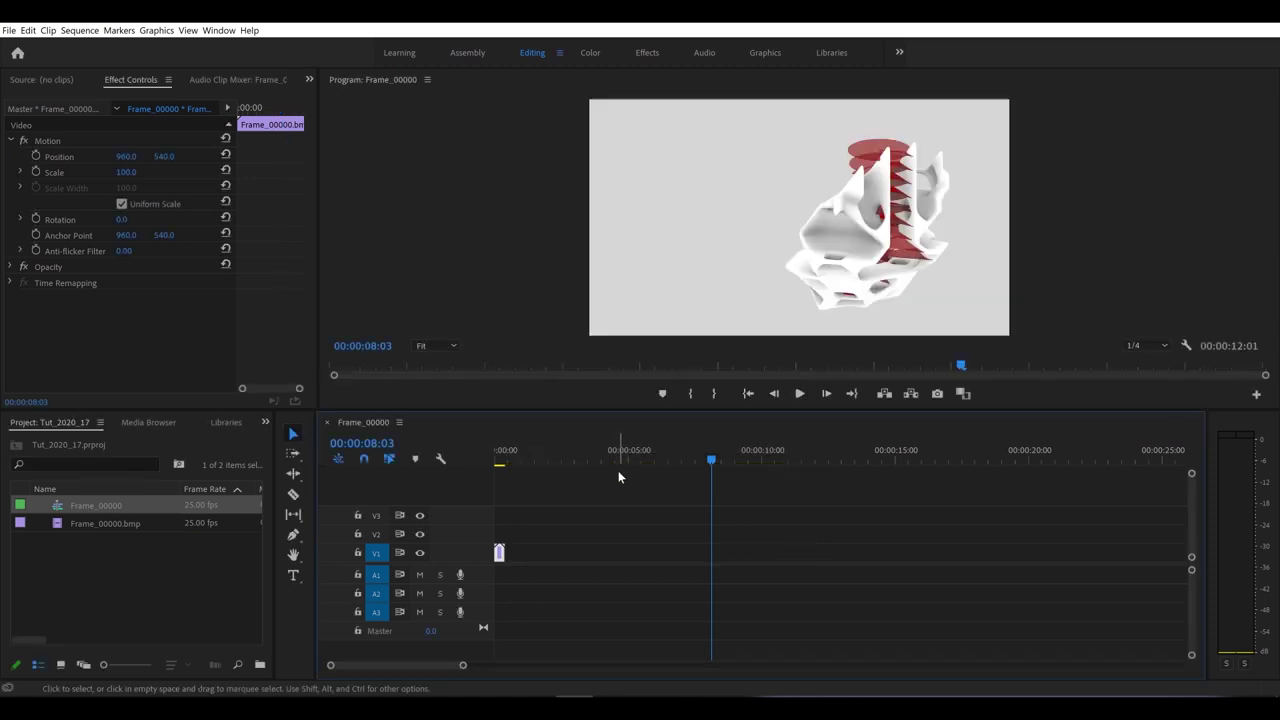
# - Return the playhead to the start and check the Frame_00000 sequence's properties for its duration and frame rate
pyautogui.moveTo(712, 460); pyautogui.dragTo(524, 479)
pyautogui.press('Home')
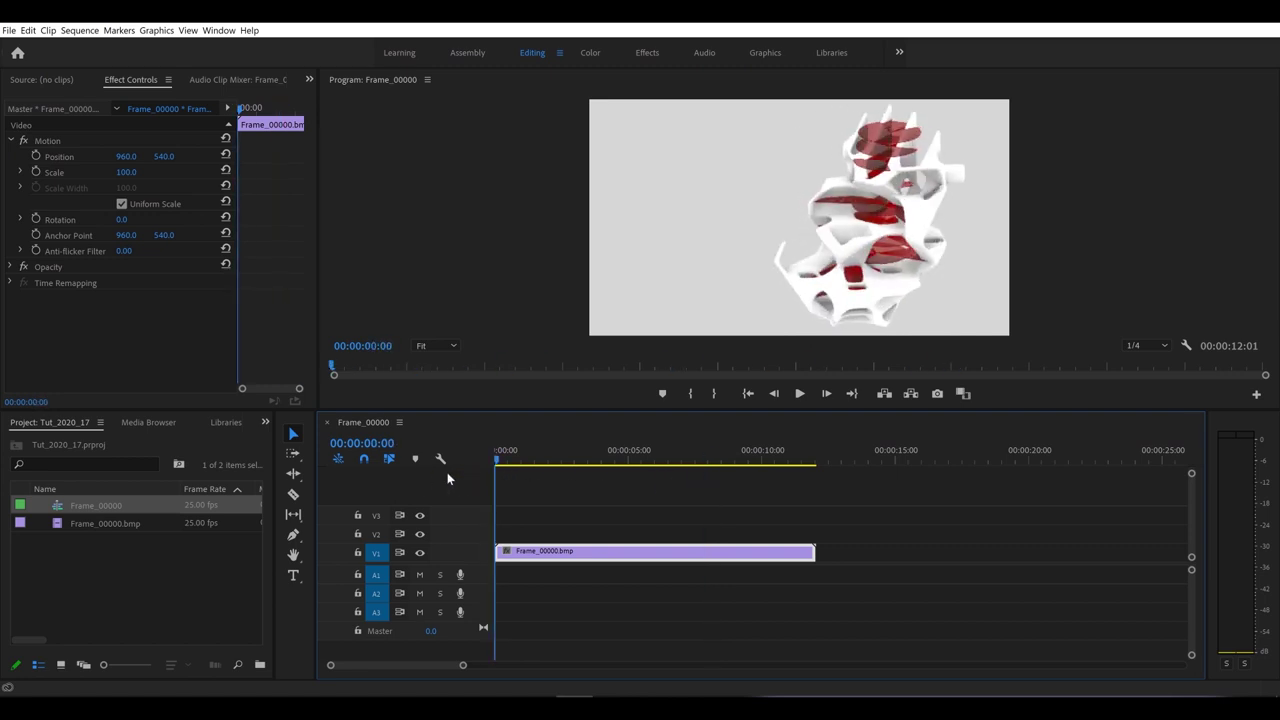
pyautogui.click(199, 511)
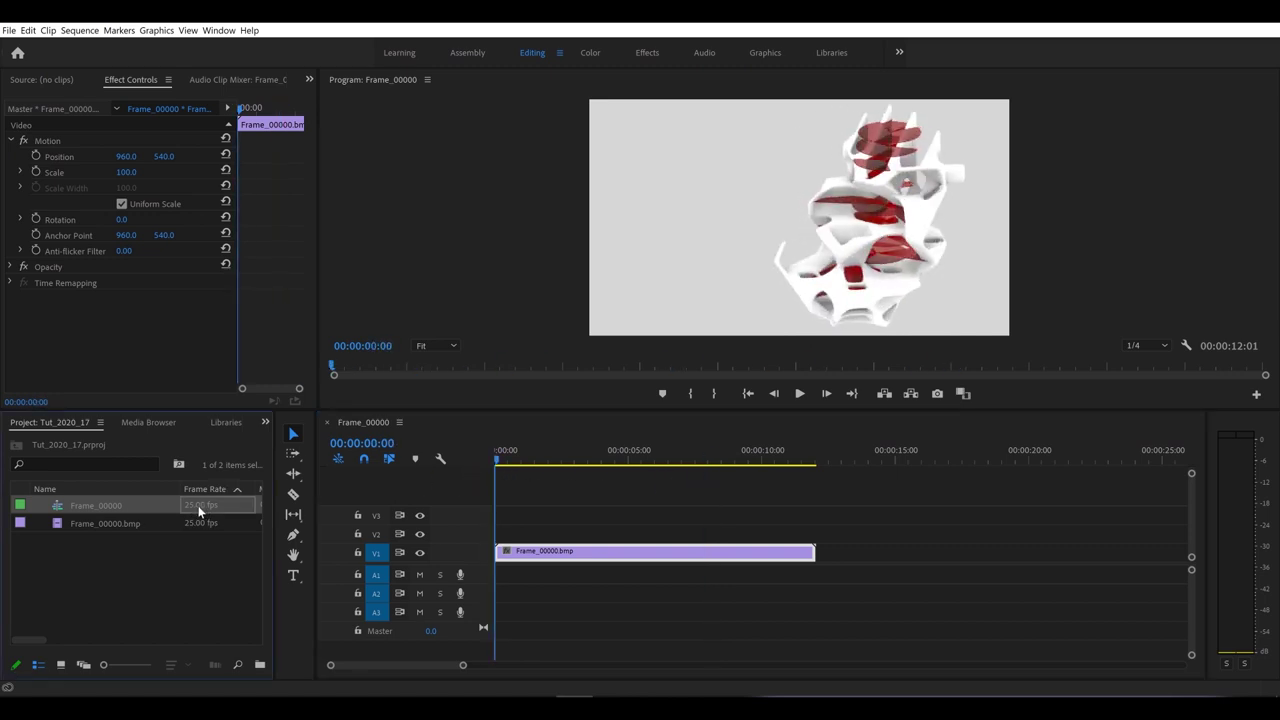
pyautogui.rightClick(200, 512)
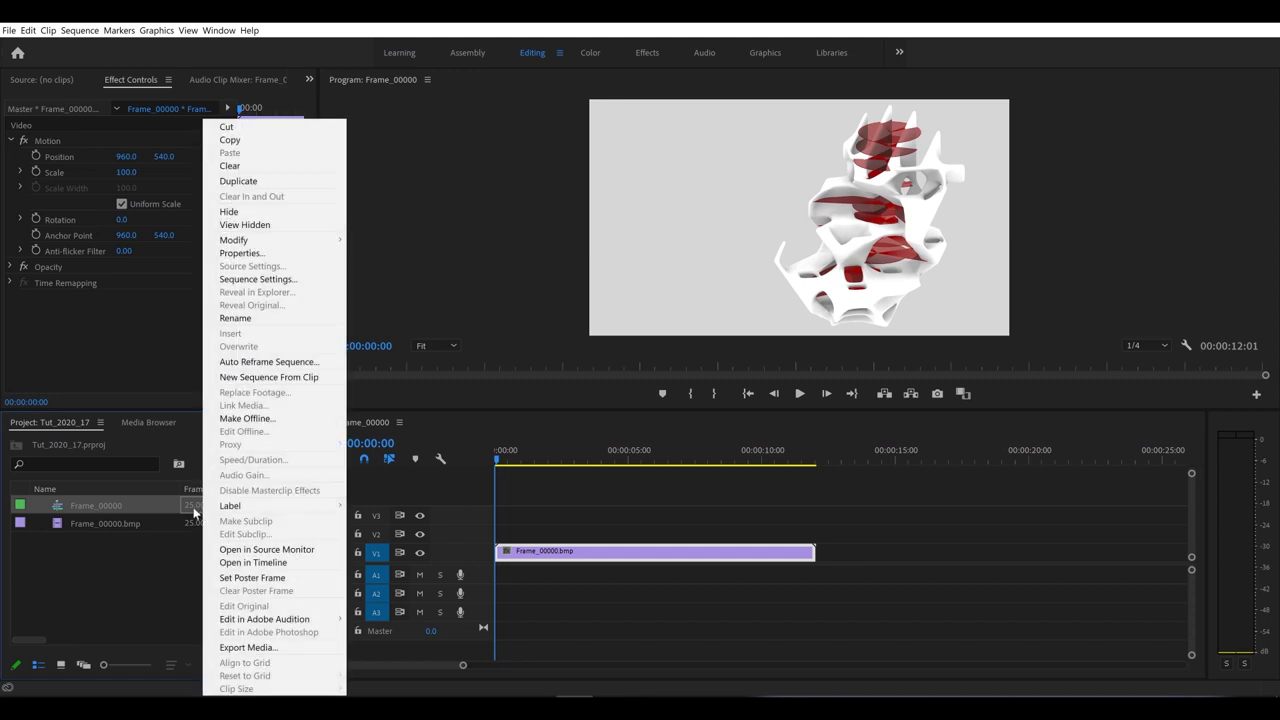
pyautogui.doubleClick(195, 511)
pyautogui.rightClick(205, 504)
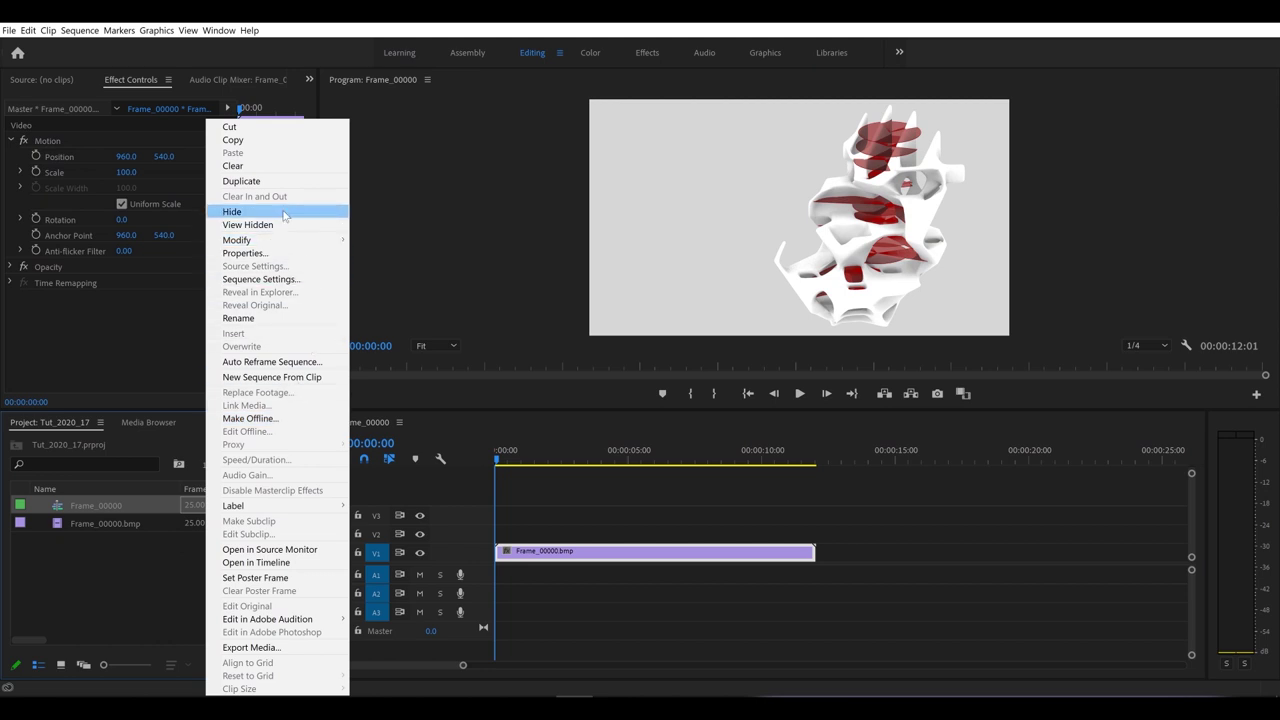
pyautogui.click(277, 254)
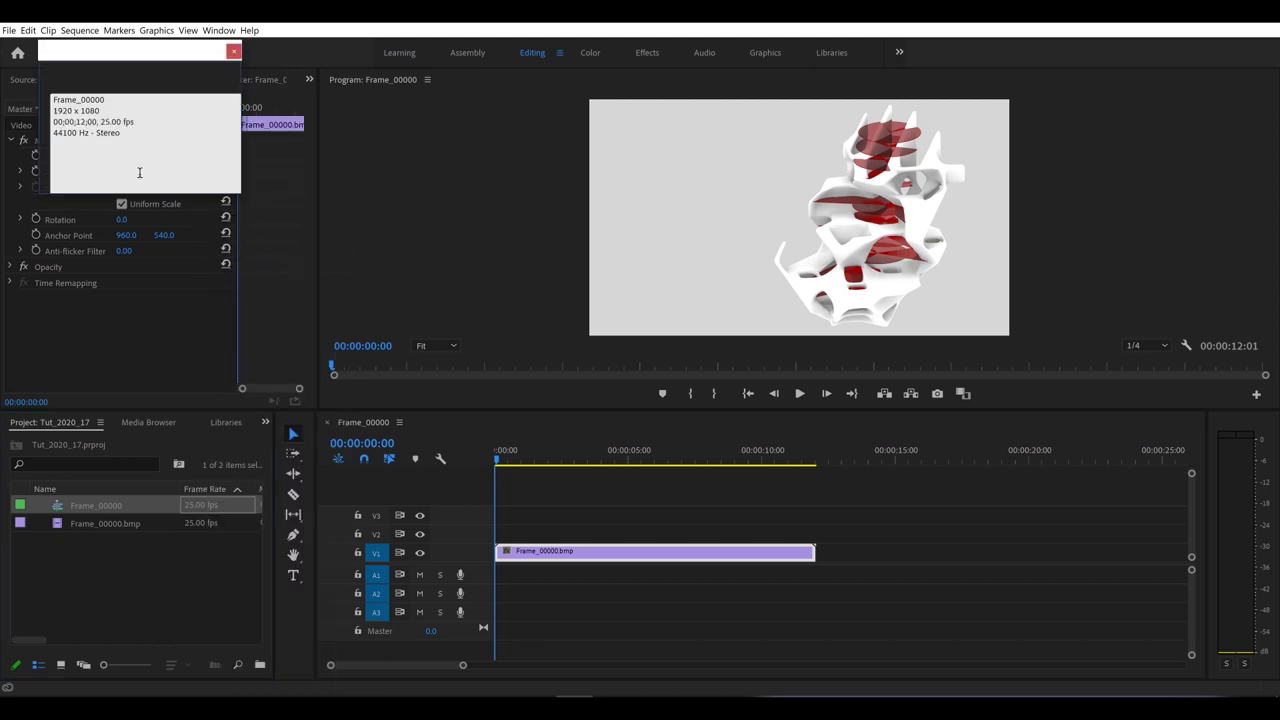
pyautogui.moveTo(102, 120); pyautogui.dragTo(137, 123)
pyautogui.click(104, 123)
pyautogui.click(232, 51)
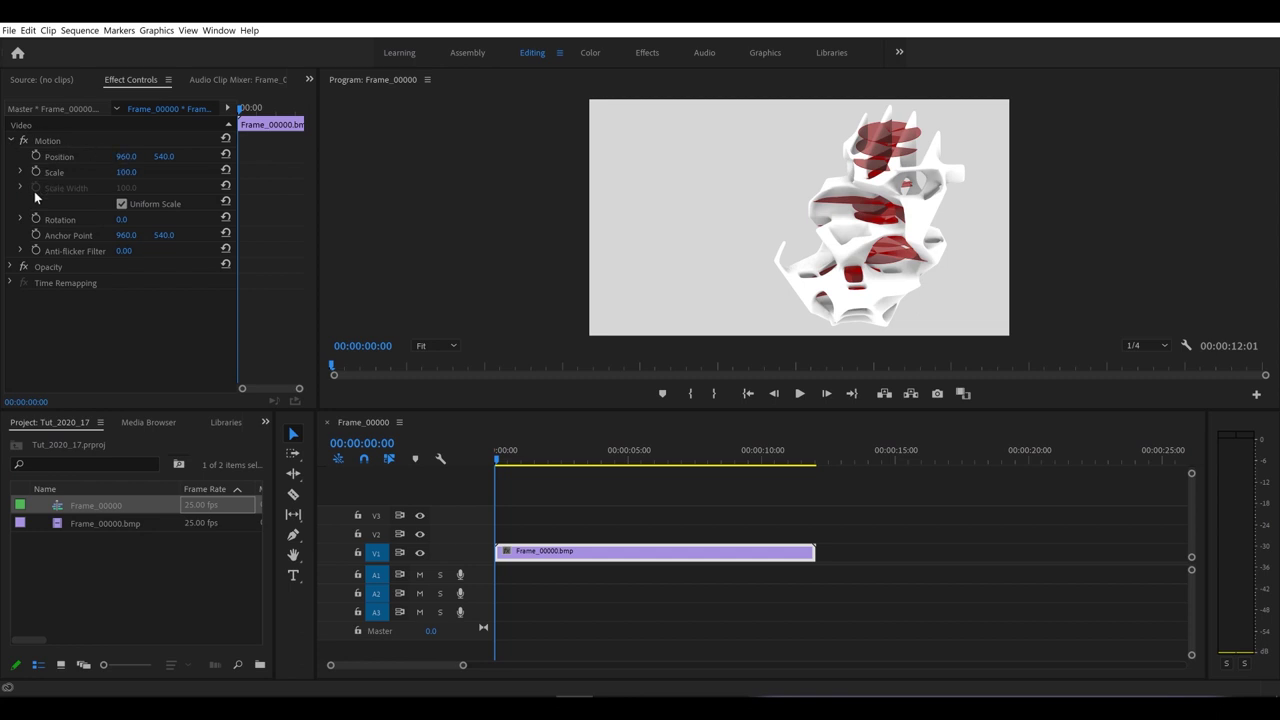
pyautogui.click(31, 110)
pyautogui.click(131, 108)
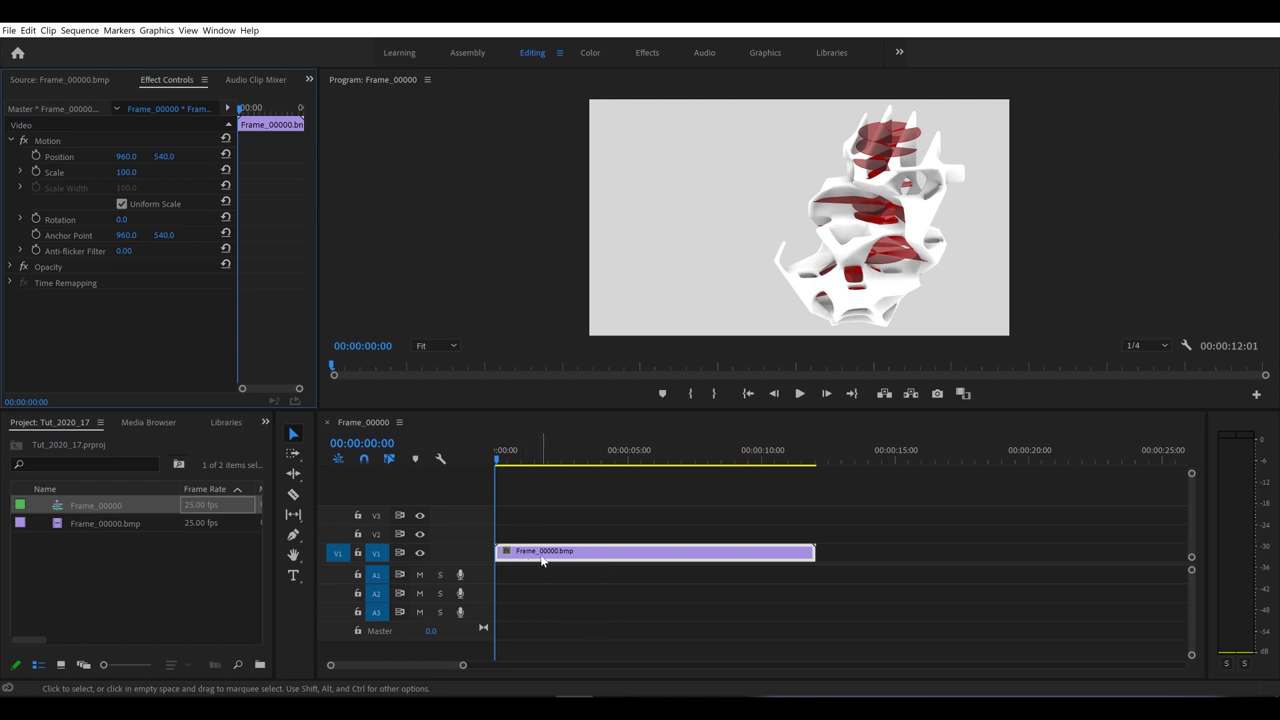
# - Set the Frame_00000.bmp timeline clip's duration to 00:00:10:00 with Frame Sampling interpolation
pyautogui.rightClick(541, 560)
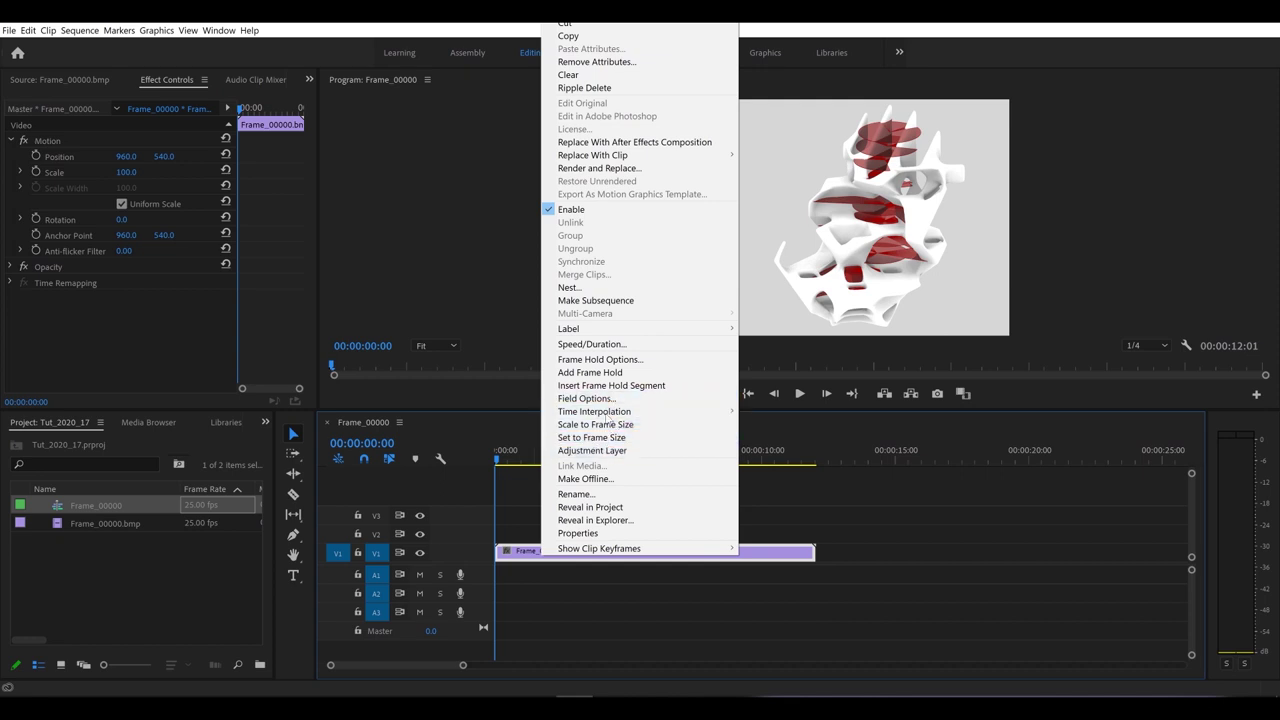
pyautogui.click(592, 344)
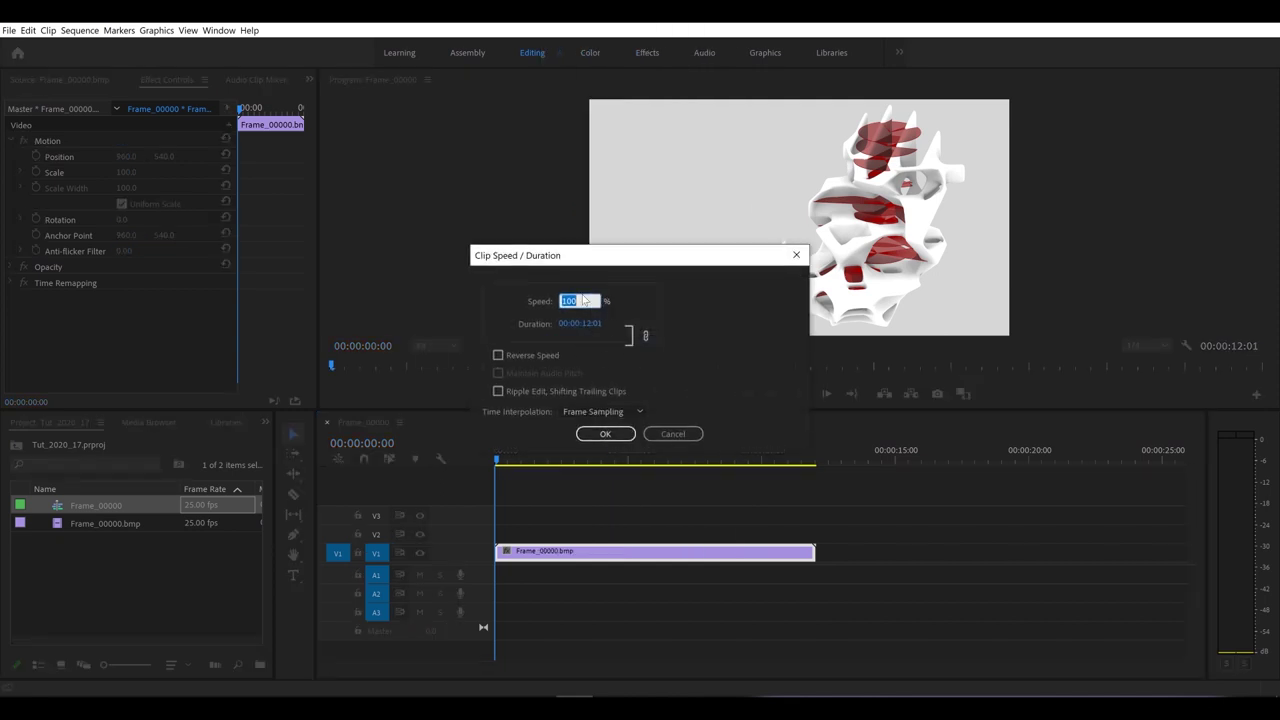
pyautogui.click(596, 322)
pyautogui.click(589, 322)
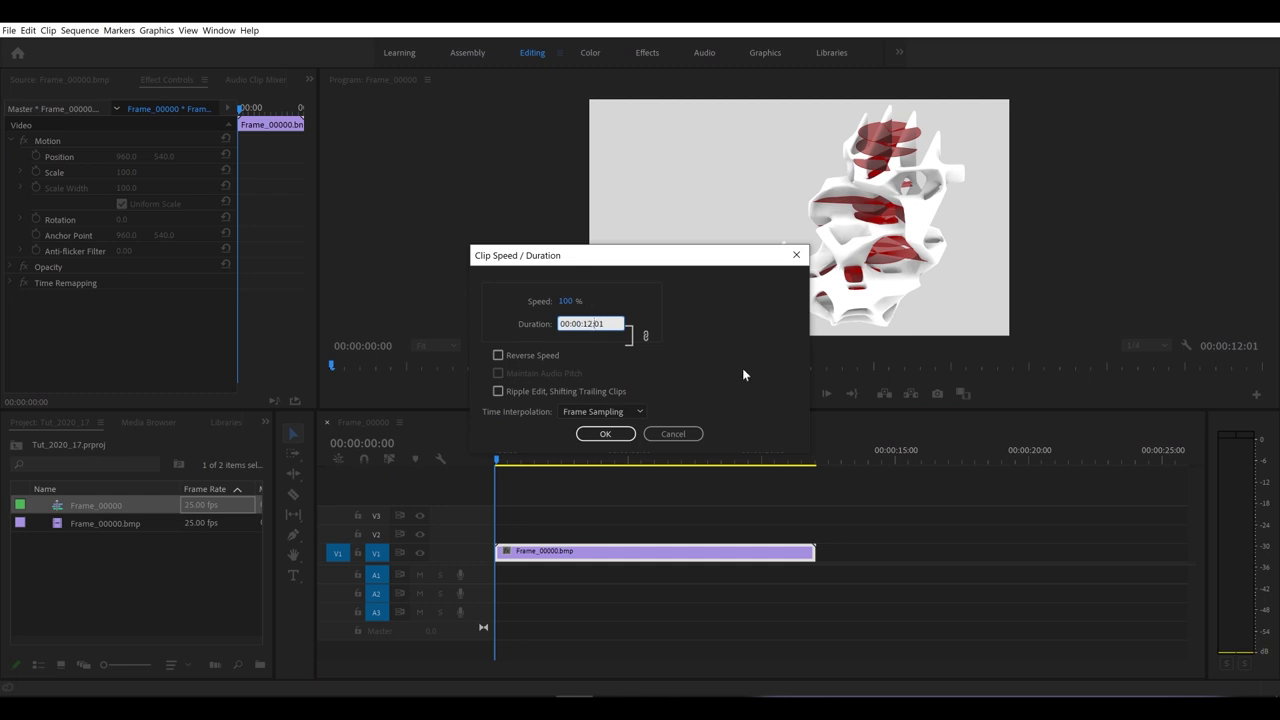
pyautogui.press('BackSpace')
pyautogui.write('0')
pyautogui.click(605, 433)
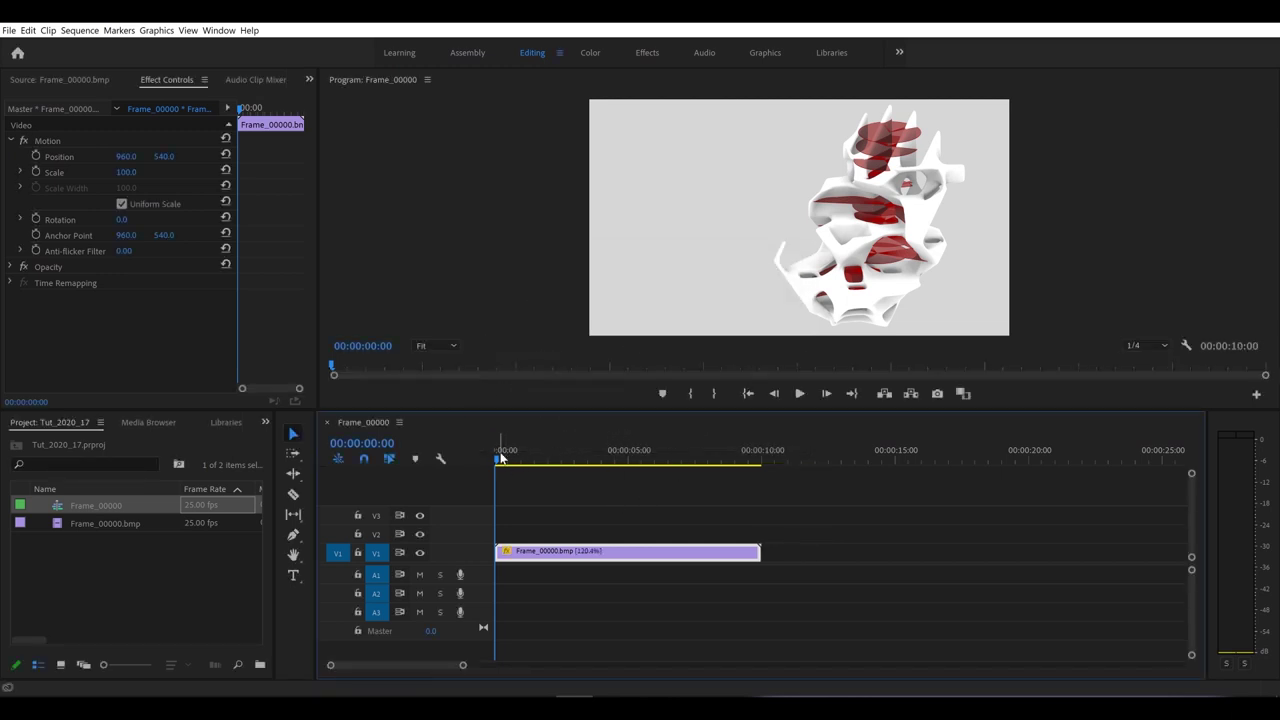
# - Play back the retimed rotation clip and scrub through it back to the start of the sequence
pyautogui.press('space')
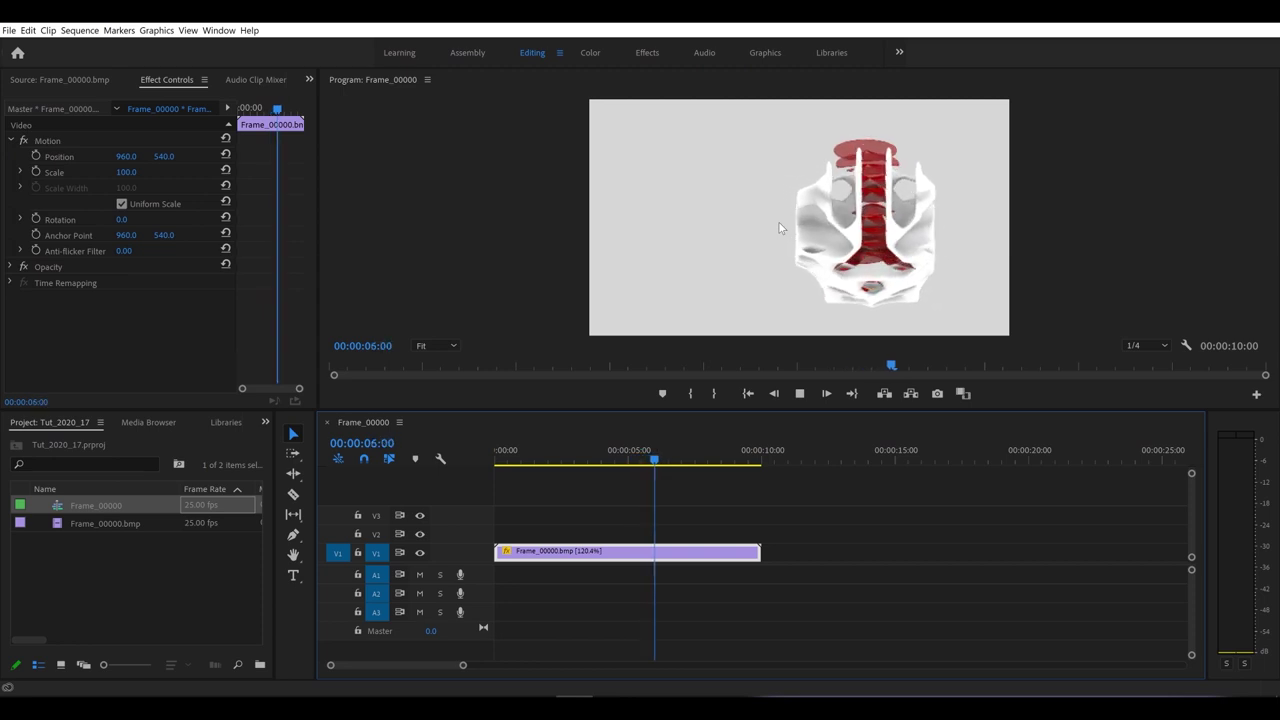
pyautogui.press('space')
pyautogui.moveTo(671, 460); pyautogui.dragTo(616, 500)
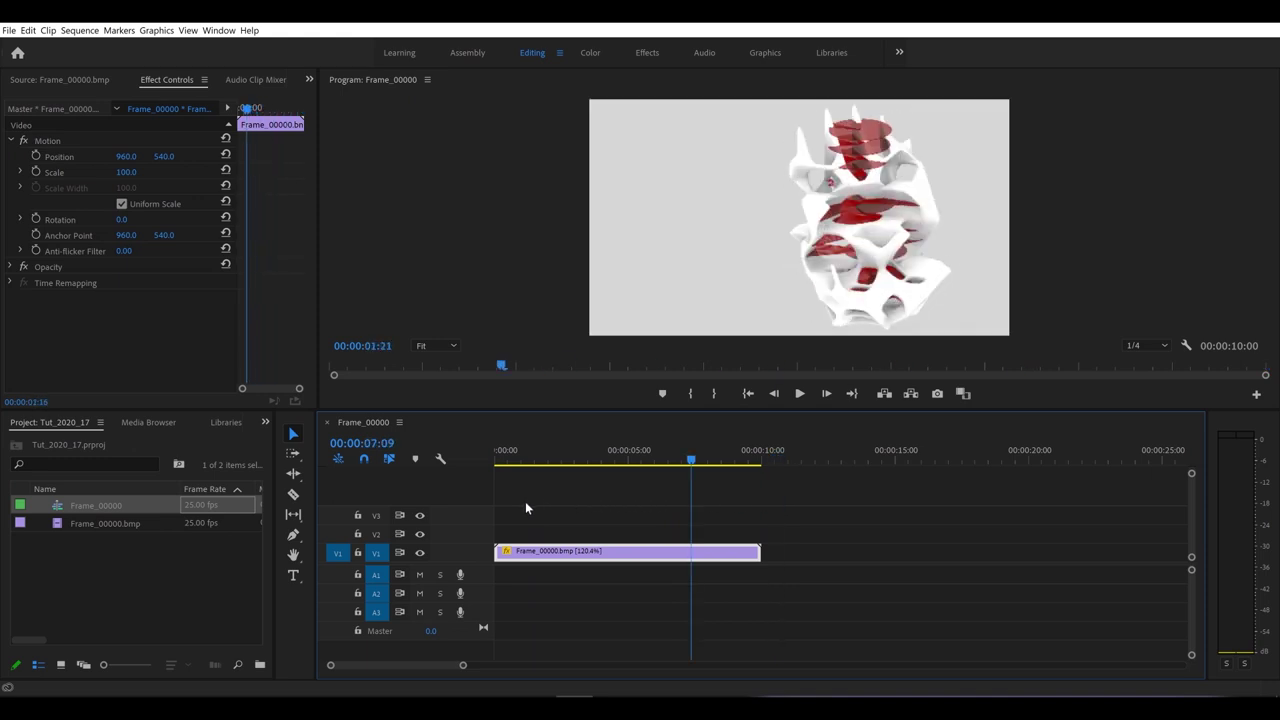
pyautogui.moveTo(526, 503); pyautogui.dragTo(484, 502)
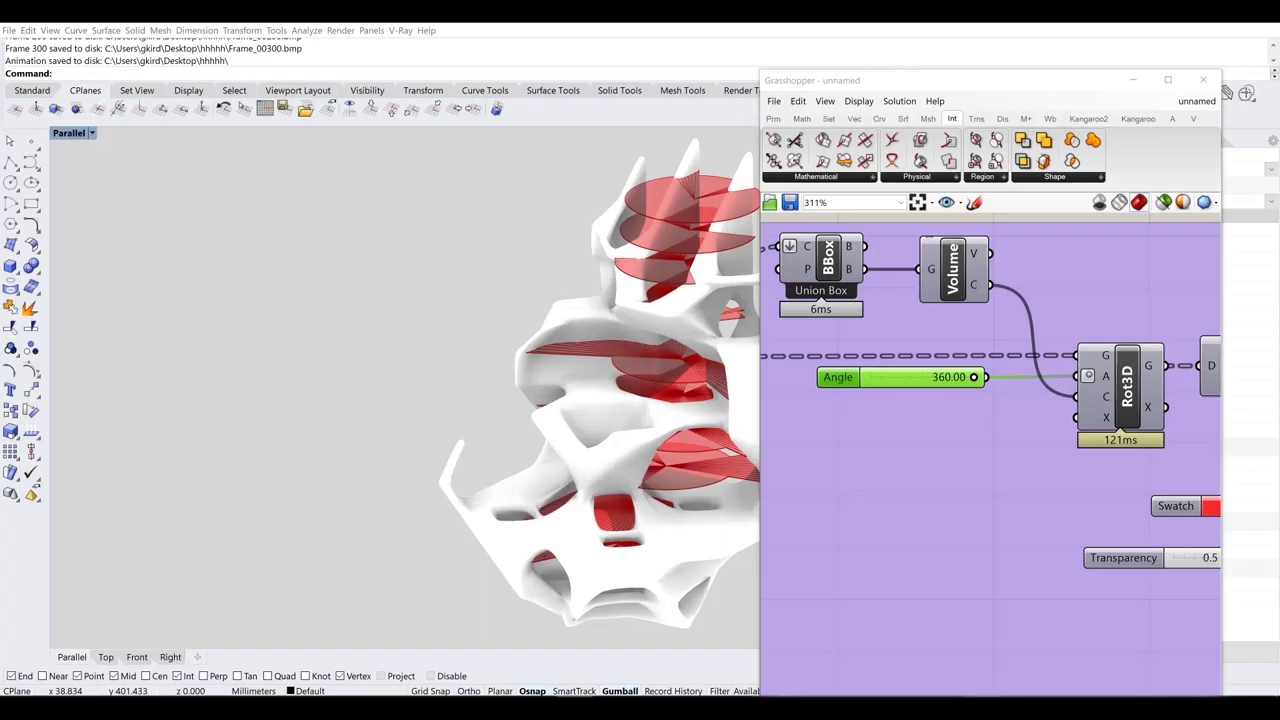
# - Switch to Grasshopper and save the whole definition to the Desktop as Tut_2020_17 in Grasshopper Binary (*.gh) format
pyautogui.moveTo(1014, 84); pyautogui.dragTo(1062, 47)
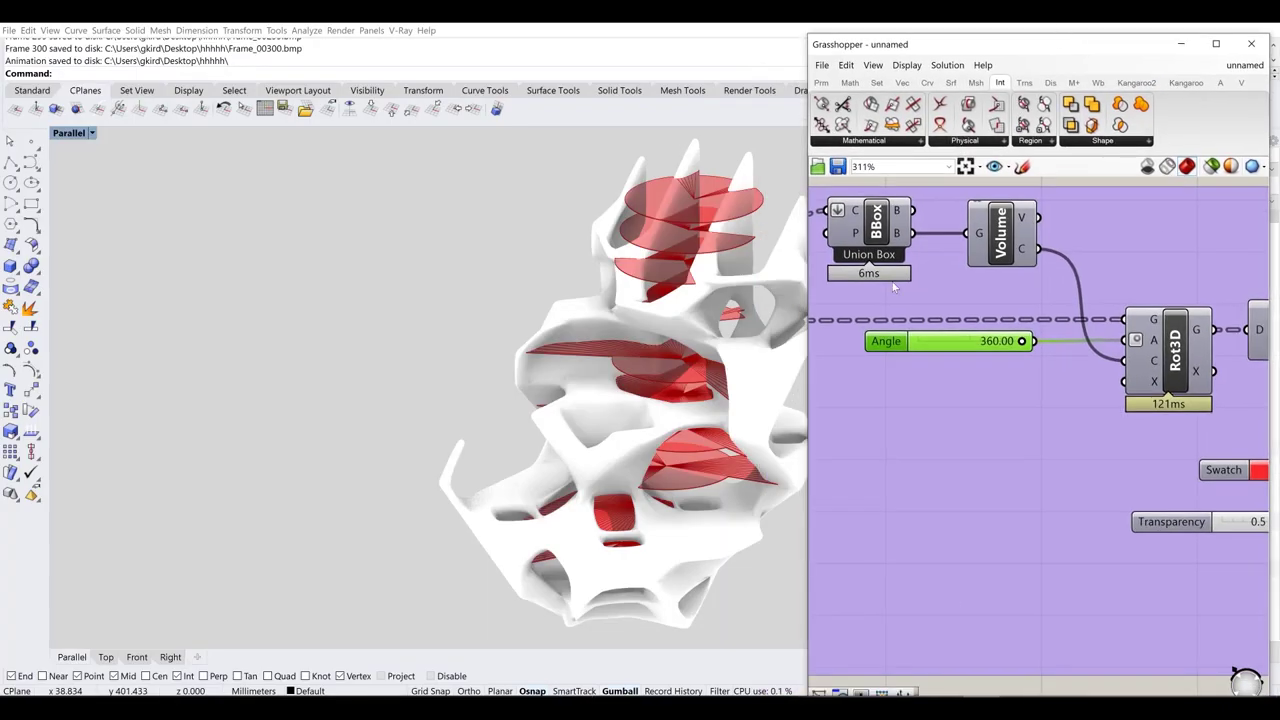
pyautogui.scroll(-5, 950, 326)
pyautogui.scroll(-3, 952, 330)
pyautogui.moveTo(911, 330); pyautogui.dragTo(911, 419, button='right')
pyautogui.click(826, 62)
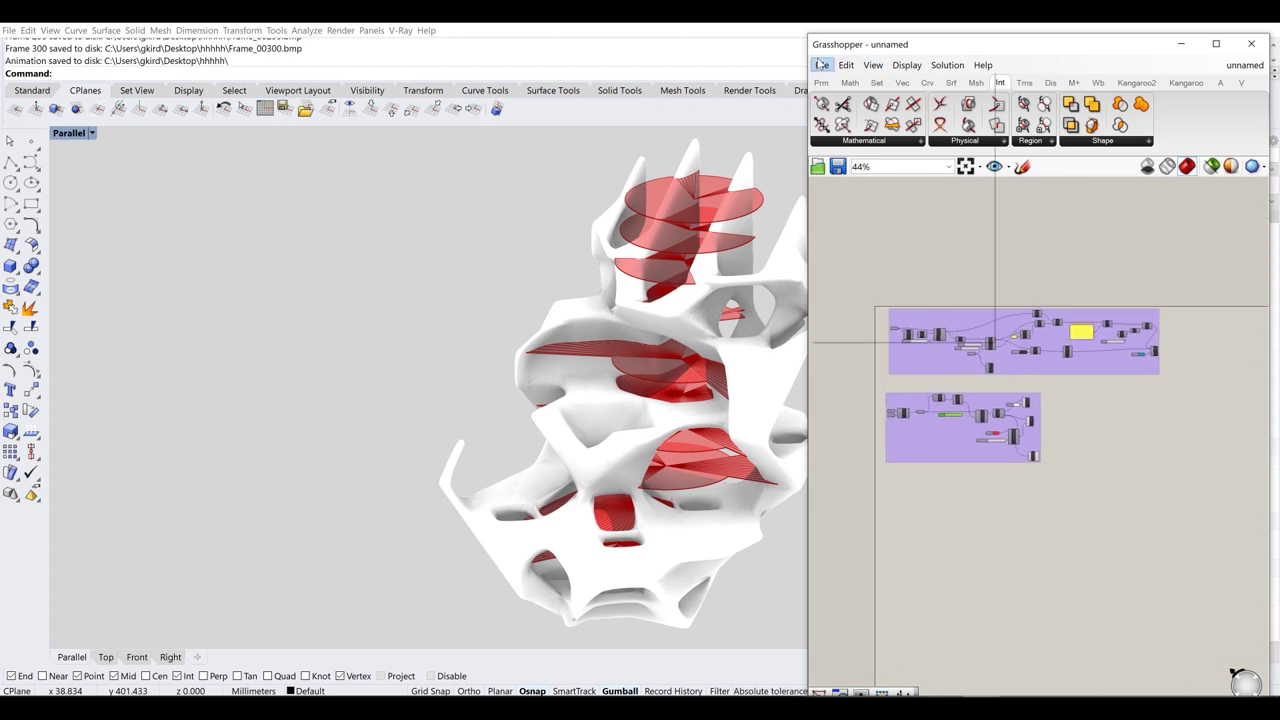
pyautogui.click(860, 135)
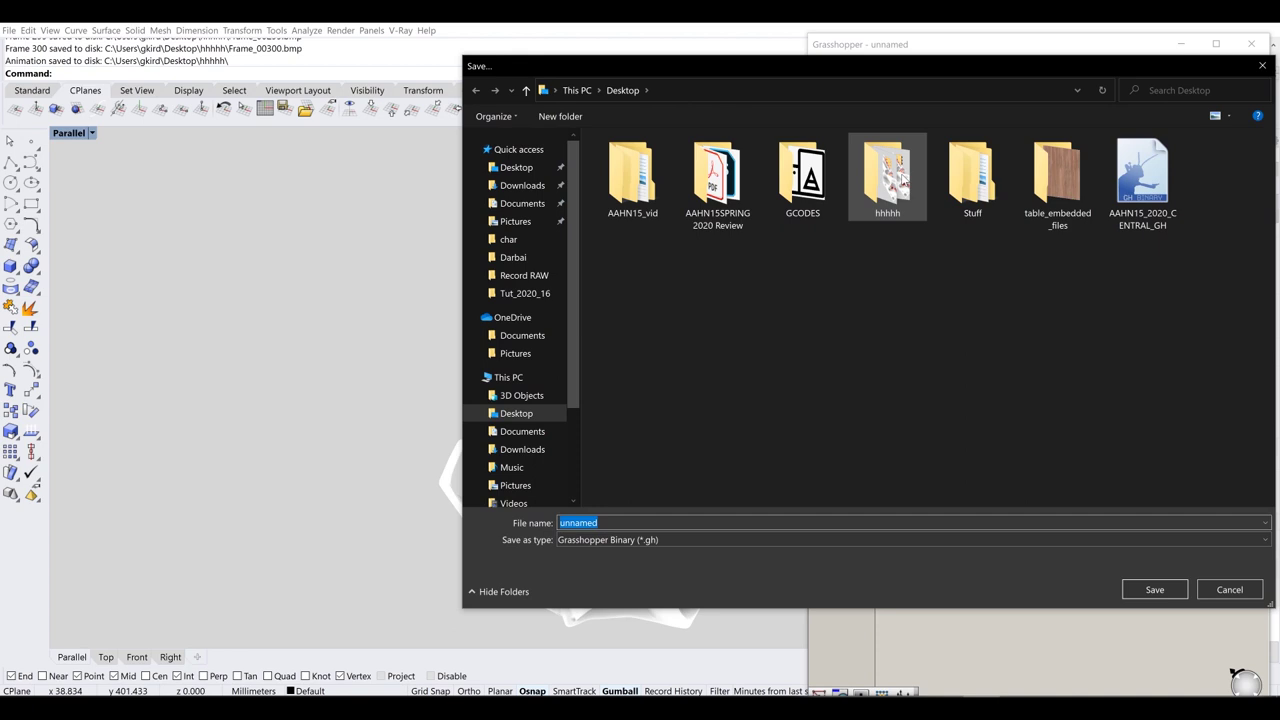
pyautogui.write('tut')
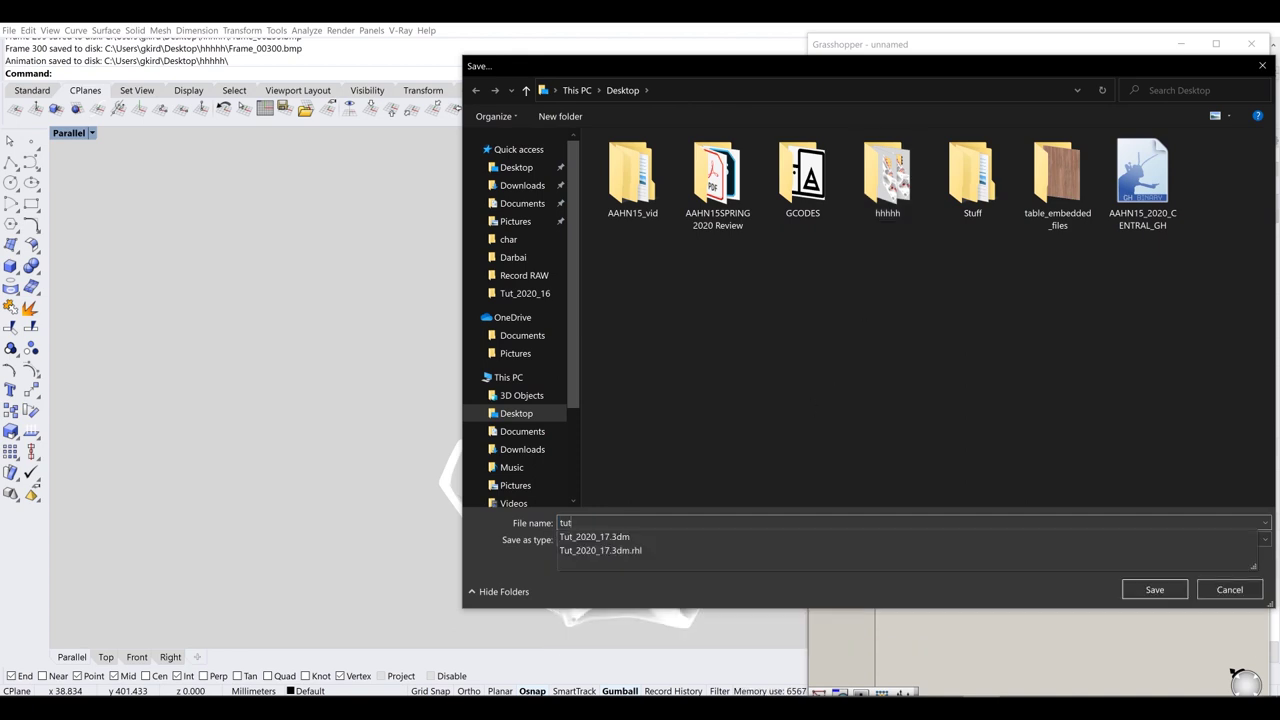
pyautogui.write('_')
pyautogui.press('Down')
pyautogui.press('BackSpace')
pyautogui.press('BackSpace')
pyautogui.press('BackSpace')
pyautogui.press('BackSpace')
pyautogui.click(896, 308)
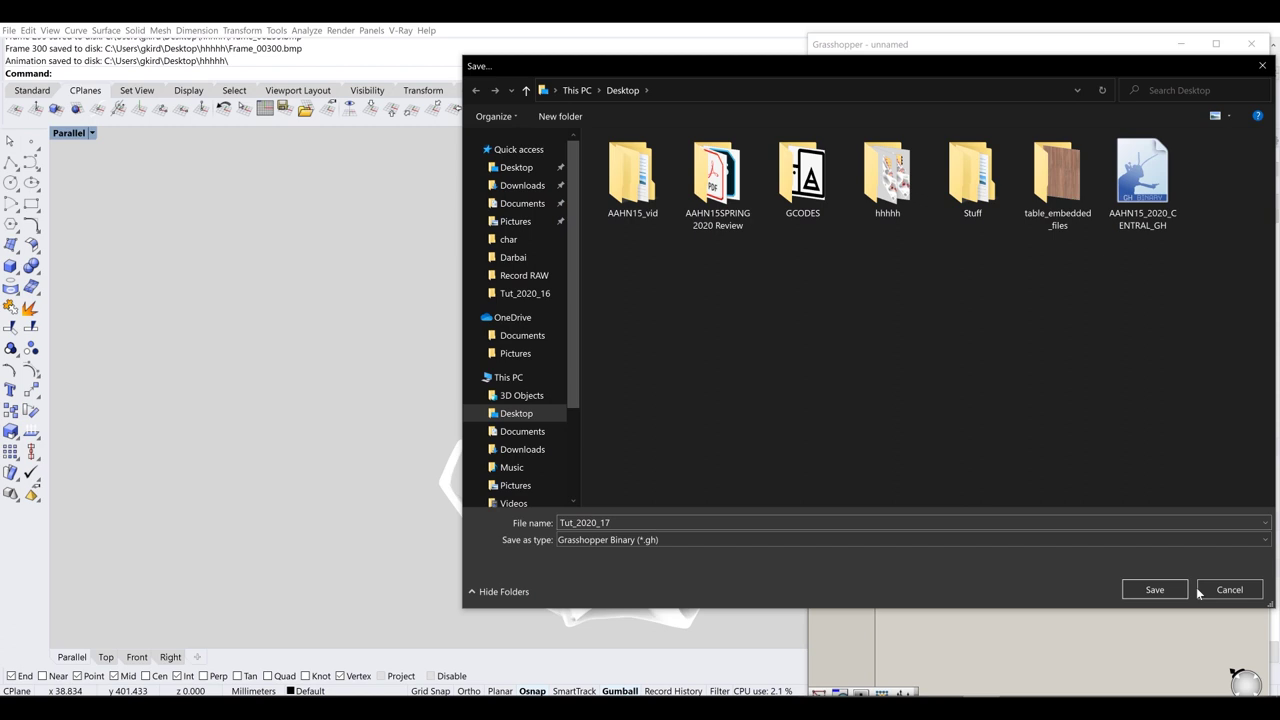
pyautogui.click(1148, 589)
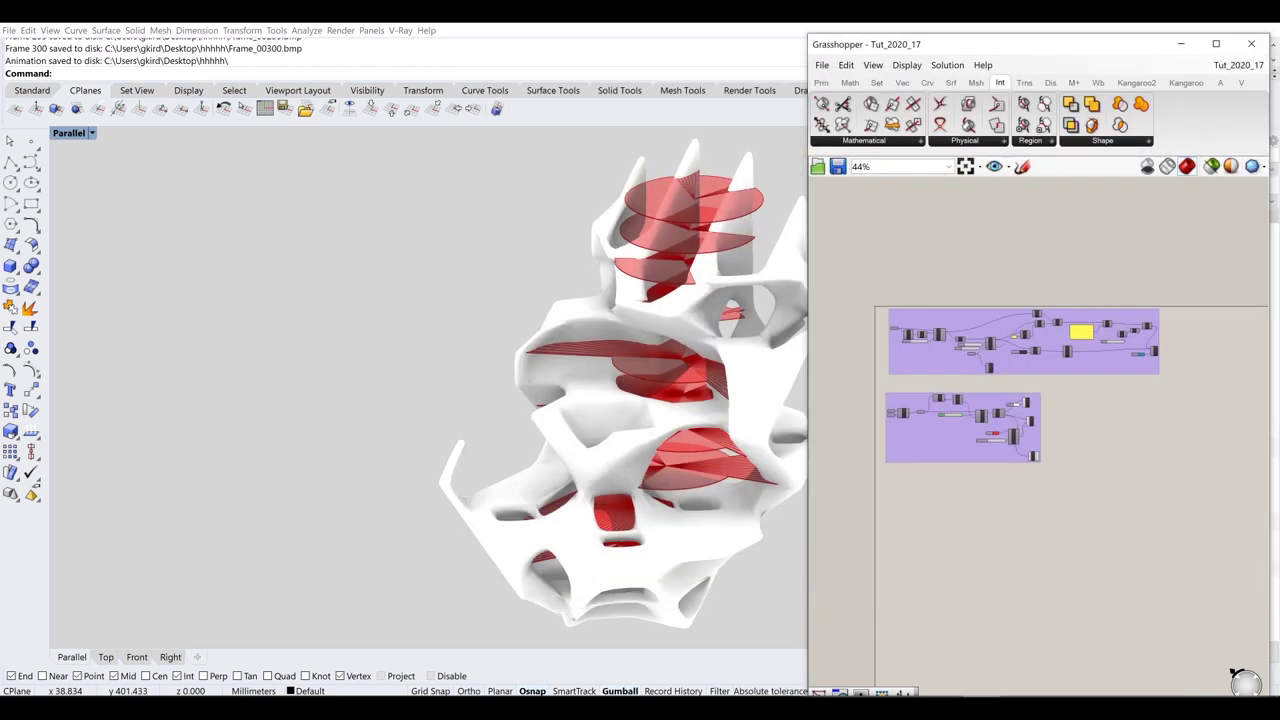